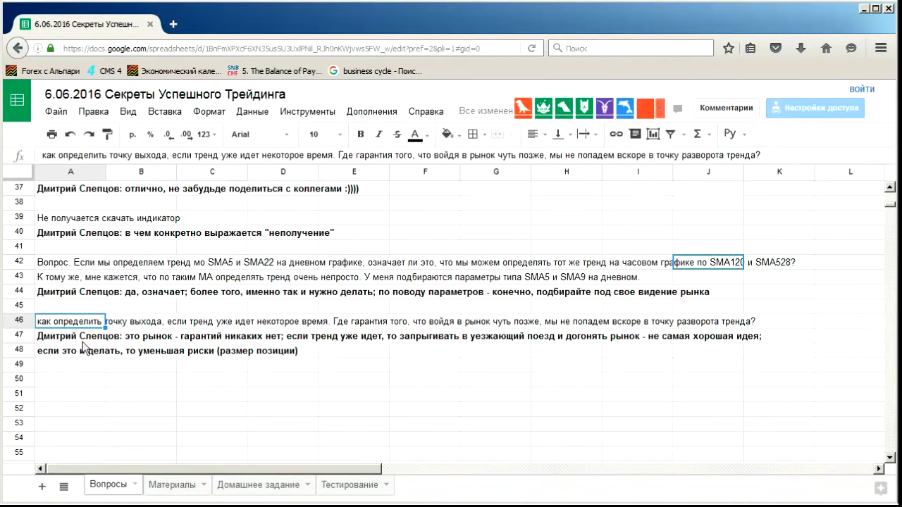
# Switch to Paint with a blank canvas and set up the Pencil tool with the thickest line width.
pyautogui.moveTo(50, 499)
pyautogui.click(21, 492)
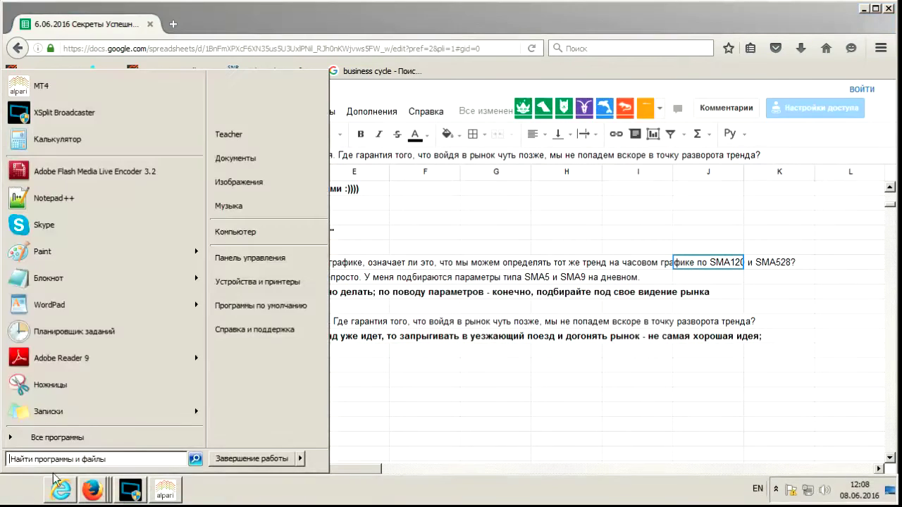
pyautogui.click(112, 251)
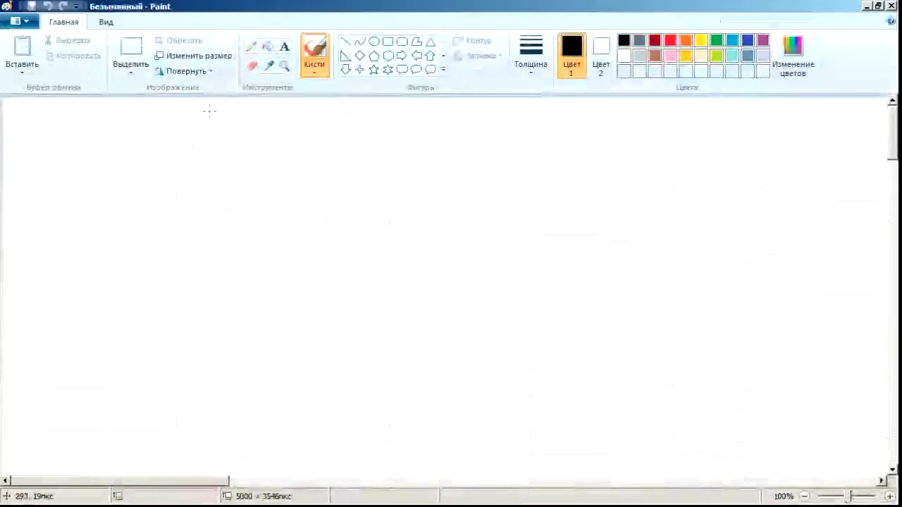
pyautogui.click(251, 47)
pyautogui.click(542, 49)
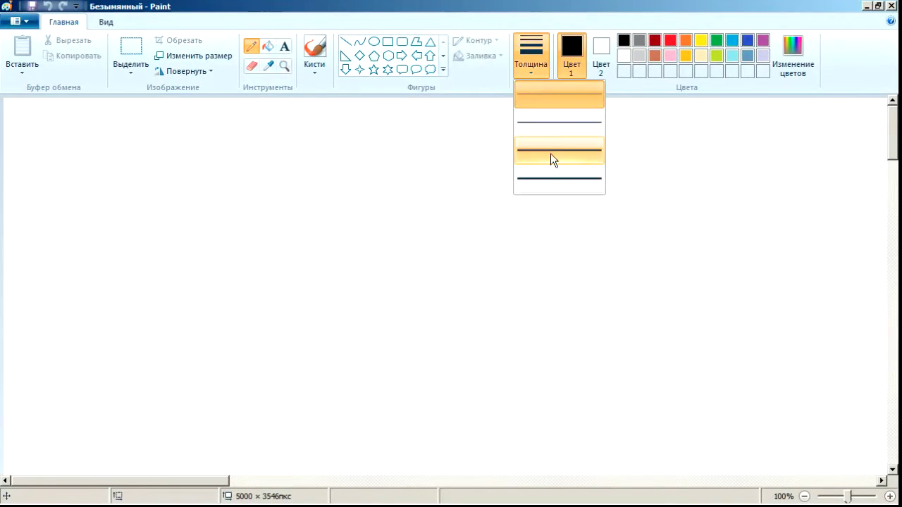
pyautogui.click(550, 176)
# Sketch a stepped falling price line to a circled entry level with a down arrow, and bracket the distance as 300.
pyautogui.moveTo(137, 151)
pyautogui.mouseDown()
pyautogui.moveTo(163, 166)
pyautogui.moveTo(155, 143)
pyautogui.moveTo(168, 150)
pyautogui.moveTo(198, 133)
pyautogui.moveTo(218, 168)
pyautogui.moveTo(268, 209)
pyautogui.moveTo(299, 216)
pyautogui.moveTo(263, 211)
pyautogui.moveTo(372, 208)
pyautogui.mouseUp()
pyautogui.moveTo(272, 221)
pyautogui.mouseDown()
pyautogui.moveTo(274, 316)
pyautogui.moveTo(262, 289)
pyautogui.moveTo(284, 293)
pyautogui.mouseUp()
pyautogui.moveTo(137, 150)
pyautogui.mouseDown()
pyautogui.moveTo(126, 178)
pyautogui.moveTo(139, 213)
pyautogui.mouseUp()
pyautogui.moveTo(39, 167)
pyautogui.mouseDown()
pyautogui.moveTo(49, 173)
pyautogui.moveTo(41, 197)
pyautogui.moveTo(62, 192)
pyautogui.moveTo(71, 176)
pyautogui.moveTo(93, 180)
pyautogui.mouseUp()
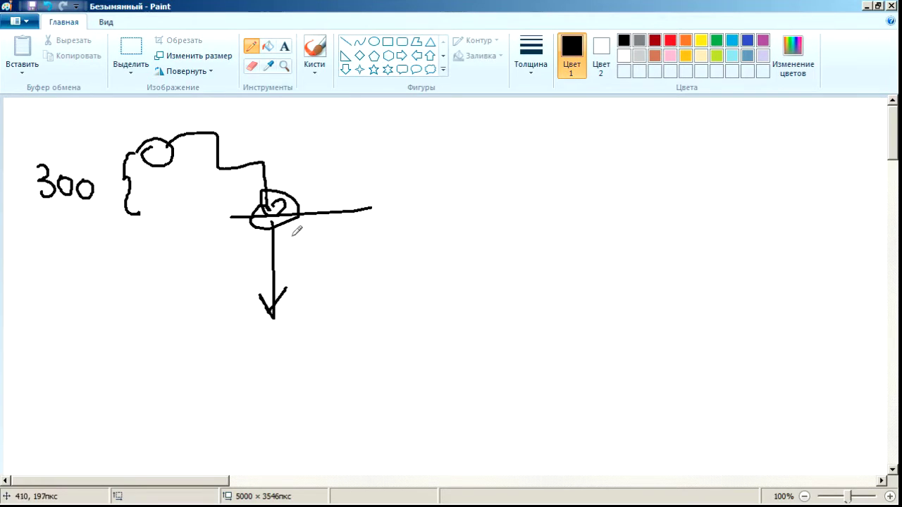
# Extend the falling line to a second circled entry level with a down arrow, and bracket the larger distance as 600.
pyautogui.moveTo(292, 214)
pyautogui.mouseDown()
pyautogui.moveTo(368, 325)
pyautogui.moveTo(424, 342)
pyautogui.moveTo(381, 348)
pyautogui.moveTo(394, 402)
pyautogui.mouseUp()
pyautogui.moveTo(159, 176)
pyautogui.mouseDown()
pyautogui.moveTo(159, 251)
pyautogui.moveTo(243, 345)
pyautogui.mouseUp()
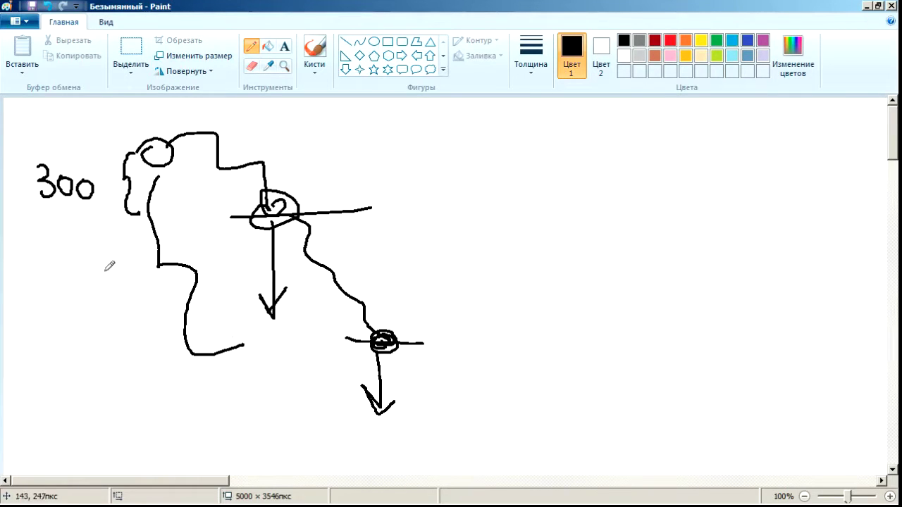
pyautogui.moveTo(81, 255)
pyautogui.mouseDown()
pyautogui.moveTo(96, 280)
pyautogui.moveTo(125, 253)
pyautogui.mouseUp()
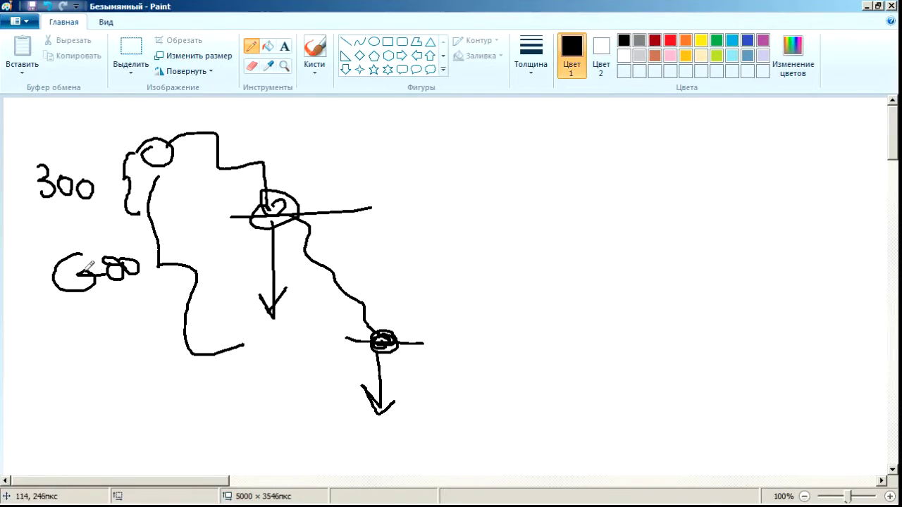
pyautogui.moveTo(78, 274); pyautogui.dragTo(76, 289)
# Label the first entry 1 and the second 0.5, and draw a zigzag arrow continuing downward from the second entry.
pyautogui.moveTo(307, 184)
pyautogui.mouseDown()
pyautogui.moveTo(340, 141)
pyautogui.moveTo(343, 198)
pyautogui.mouseUp()
pyautogui.click(455, 328)
pyautogui.moveTo(417, 320)
pyautogui.mouseDown()
pyautogui.moveTo(470, 324)
pyautogui.moveTo(465, 335)
pyautogui.moveTo(509, 306)
pyautogui.mouseUp()
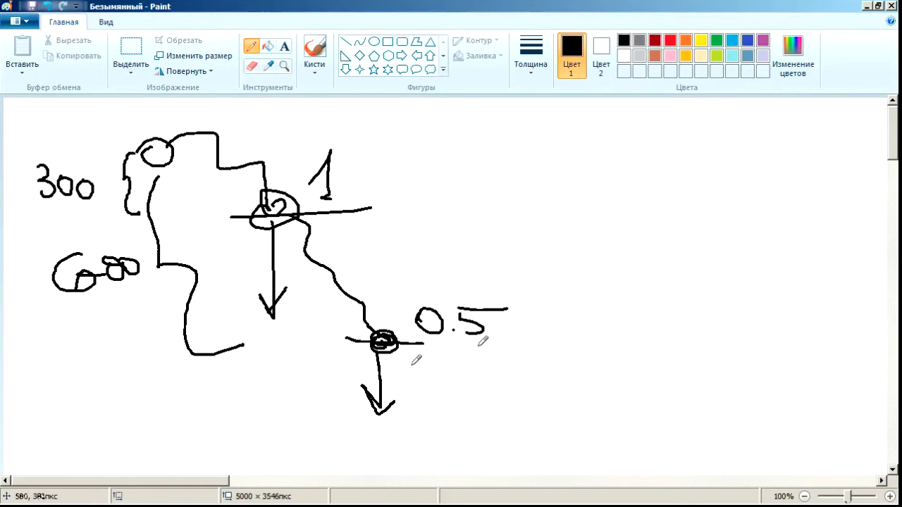
pyautogui.moveTo(405, 361)
pyautogui.mouseDown()
pyautogui.moveTo(459, 389)
pyautogui.moveTo(498, 430)
pyautogui.moveTo(484, 415)
pyautogui.moveTo(483, 426)
pyautogui.mouseUp()
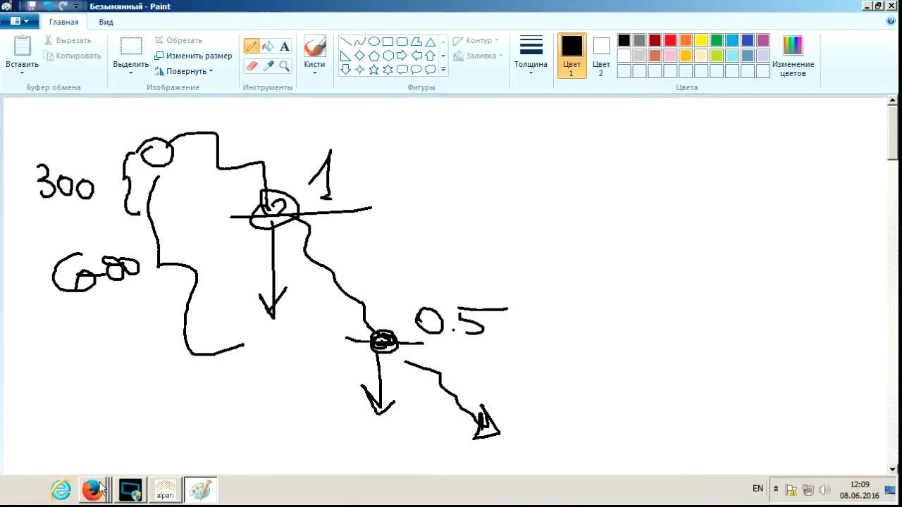
# Switch back to the spreadsheet in Firefox and review the questions and answers on the Вопросы sheet.
pyautogui.click(92, 491)
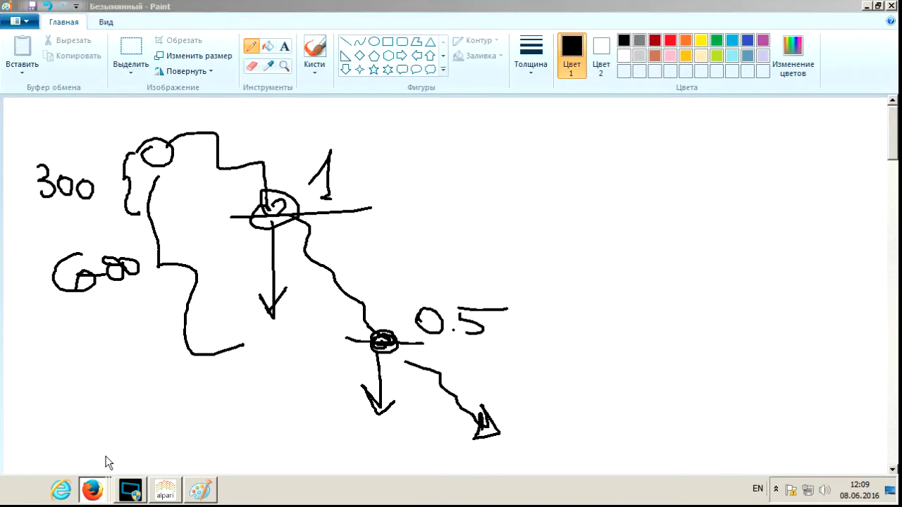
pyautogui.click(92, 491)
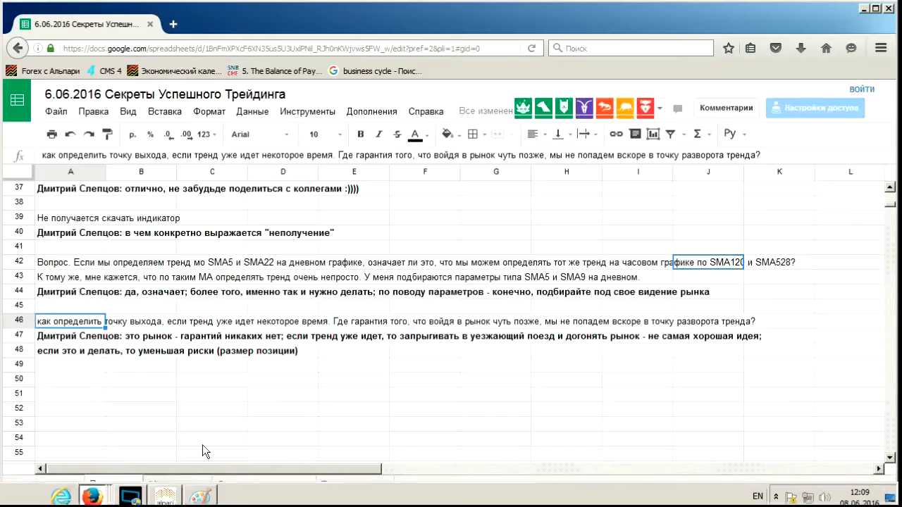
pyautogui.click(85, 365)
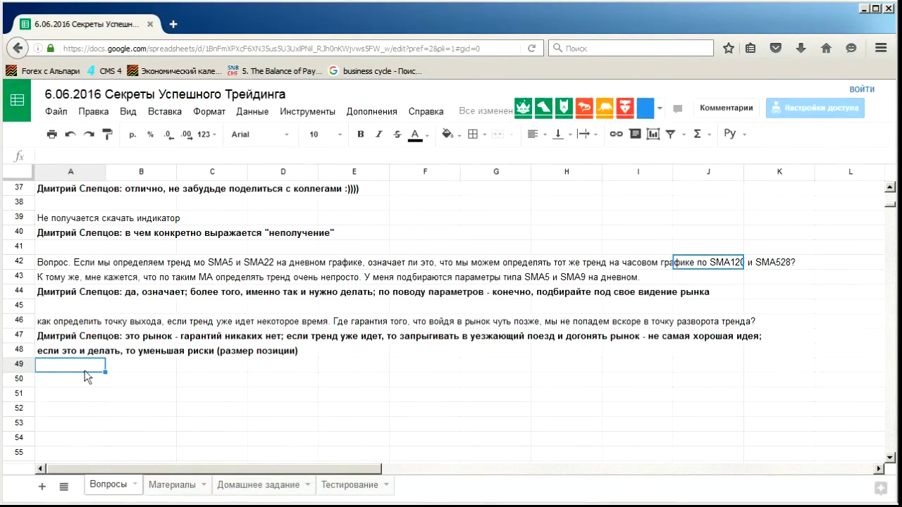
pyautogui.scroll(10, 85, 352)
pyautogui.scroll(-10, 81, 337)
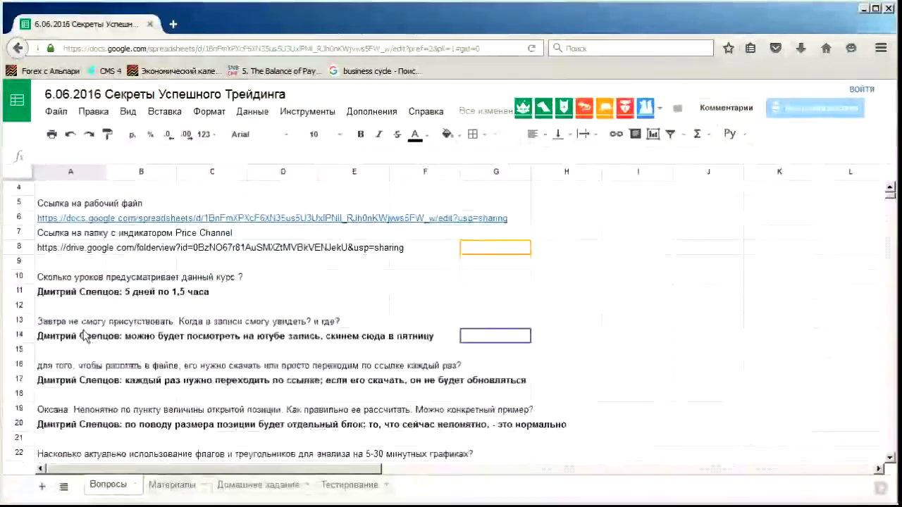
pyautogui.scroll(-2, 81, 337)
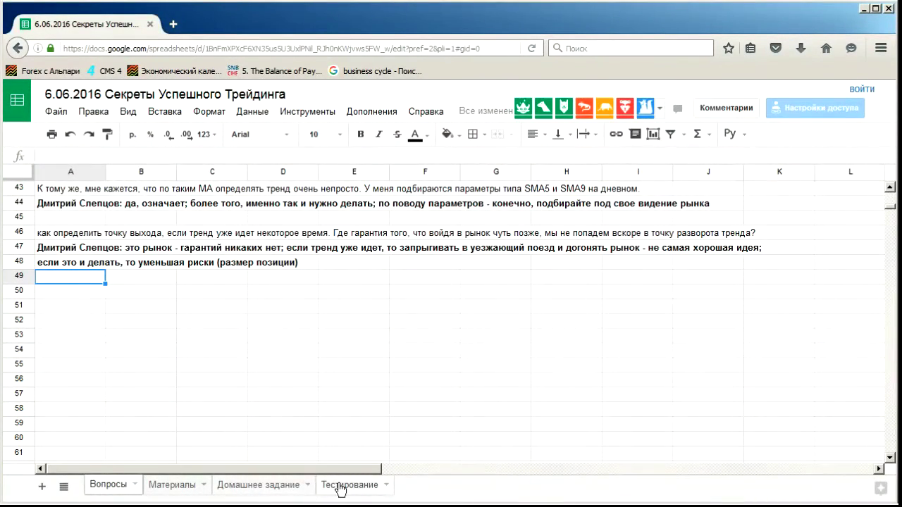
# Open the Тестирование sheet and inspect the Размер стопа and РП columns for the first trade.
pyautogui.click(362, 485)
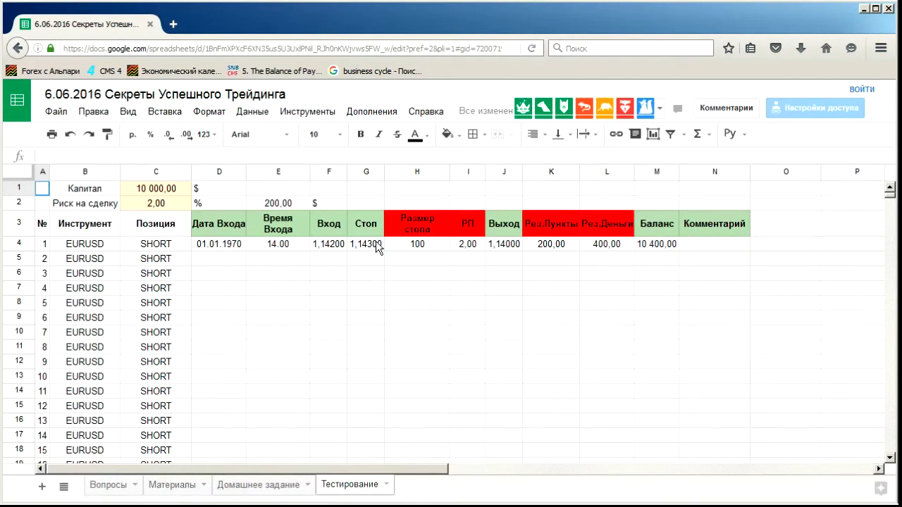
pyautogui.click(417, 227)
pyautogui.click(465, 227)
pyautogui.click(427, 245)
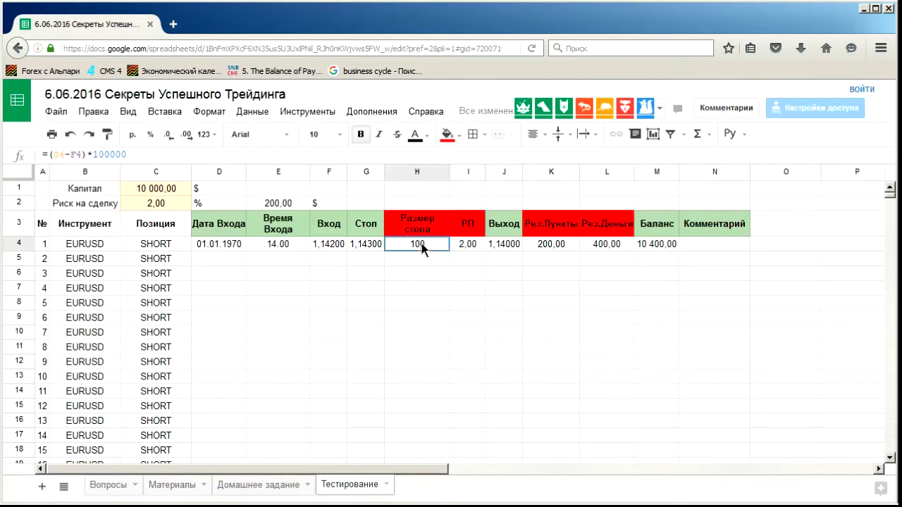
pyautogui.click(467, 246)
pyautogui.click(414, 248)
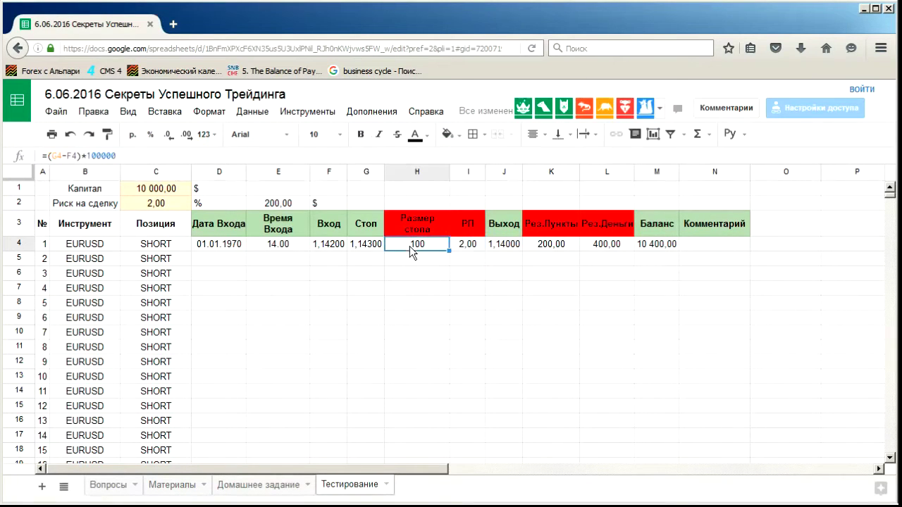
# Compare the Вход and Стоп prices of the first trade in row 4.
pyautogui.click(362, 250)
pyautogui.click(329, 248)
pyautogui.click(357, 245)
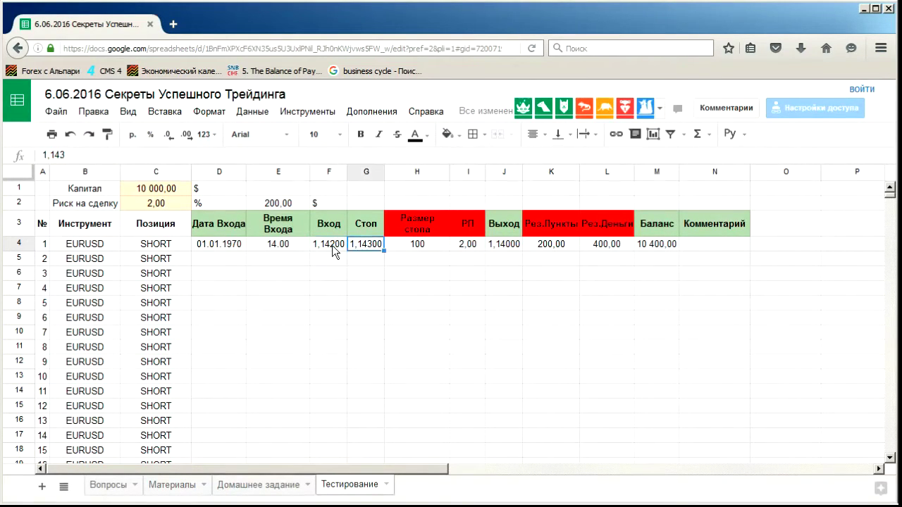
pyautogui.click(332, 245)
pyautogui.click(362, 246)
pyautogui.click(334, 244)
pyautogui.click(355, 246)
pyautogui.click(332, 245)
pyautogui.click(364, 250)
# Examine the red calculated columns Размер стопа, РП, Рез.Пункты and Рез.Деньги, including the first trade's result formulas.
pyautogui.click(432, 245)
pyautogui.click(432, 227)
pyautogui.click(468, 227)
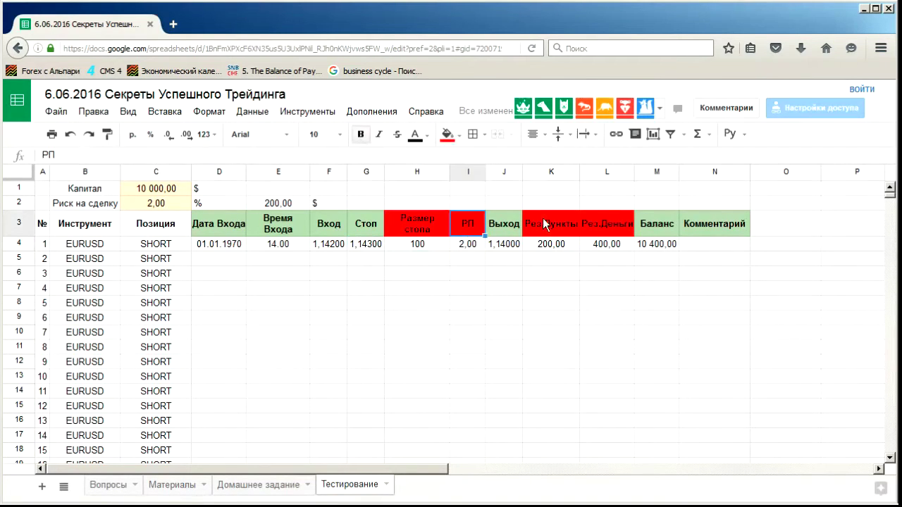
pyautogui.click(546, 224)
pyautogui.click(608, 224)
pyautogui.click(604, 245)
pyautogui.click(571, 246)
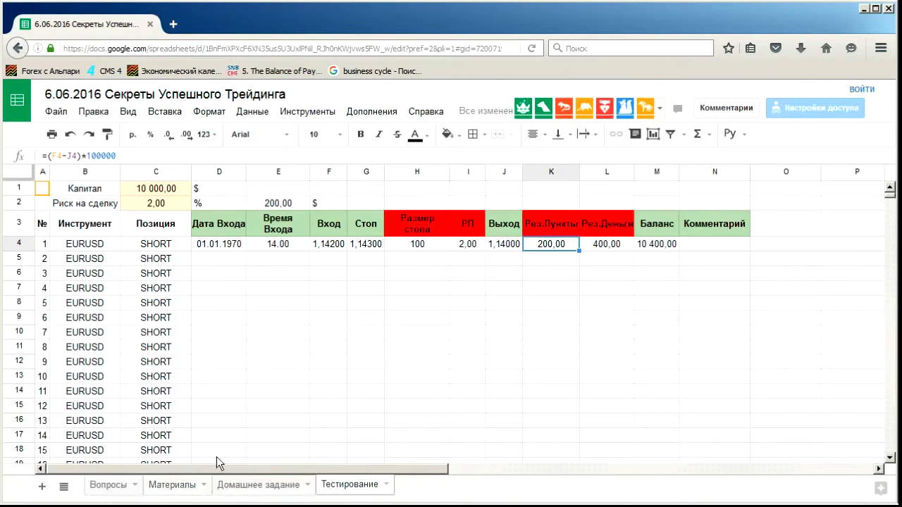
# Open the Домашнее задание sheet and read the section 1 answers on trading instruments, including the full long text in rows 12 and 13.
pyautogui.click(238, 484)
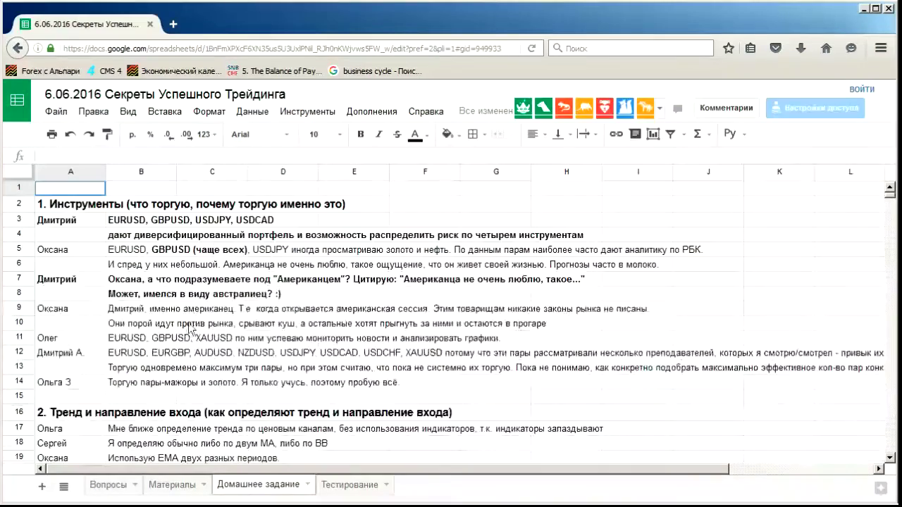
pyautogui.scroll(-1, 197, 310)
pyautogui.scroll(1, 201, 310)
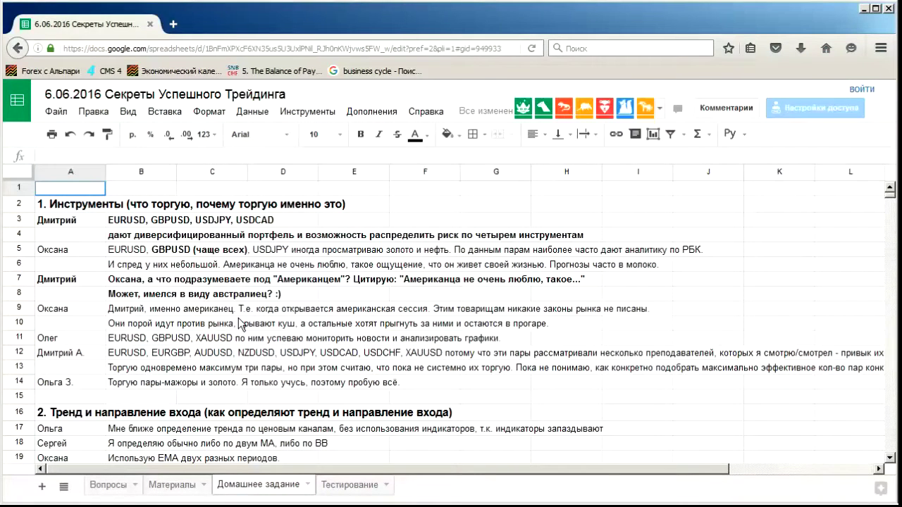
pyautogui.scroll(-1, 336, 381)
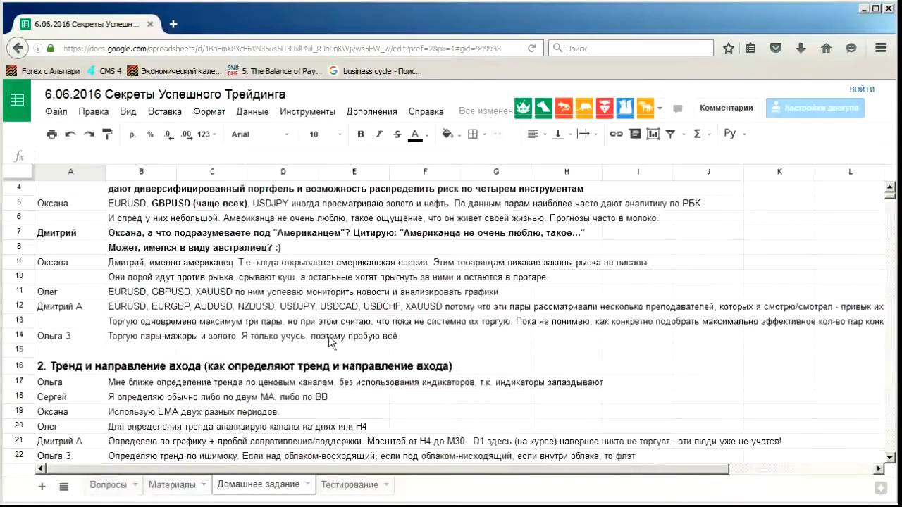
pyautogui.moveTo(337, 468); pyautogui.dragTo(479, 467)
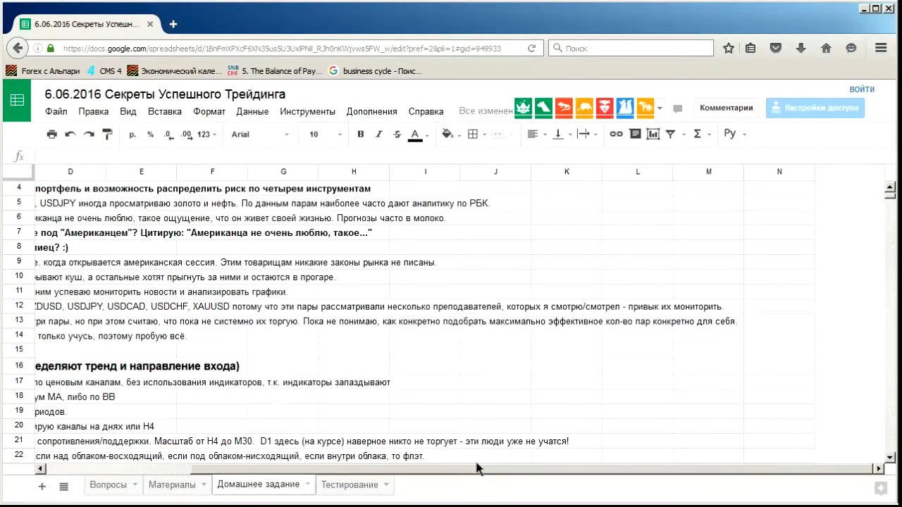
pyautogui.moveTo(476, 467); pyautogui.dragTo(294, 471)
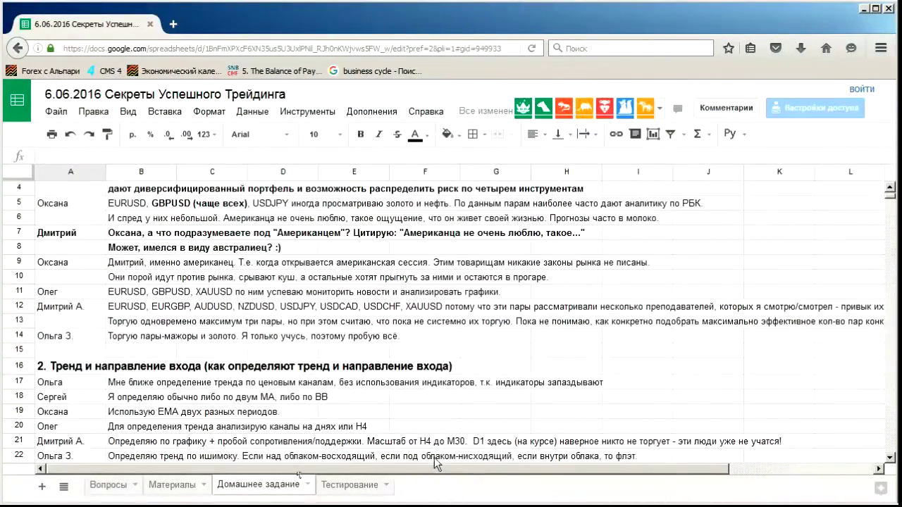
pyautogui.moveTo(436, 467); pyautogui.dragTo(588, 465)
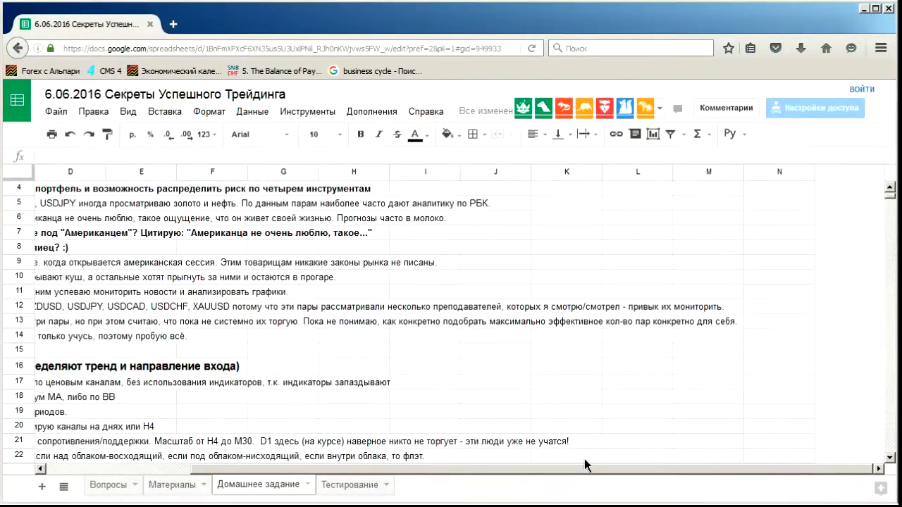
pyautogui.moveTo(584, 458); pyautogui.dragTo(620, 454)
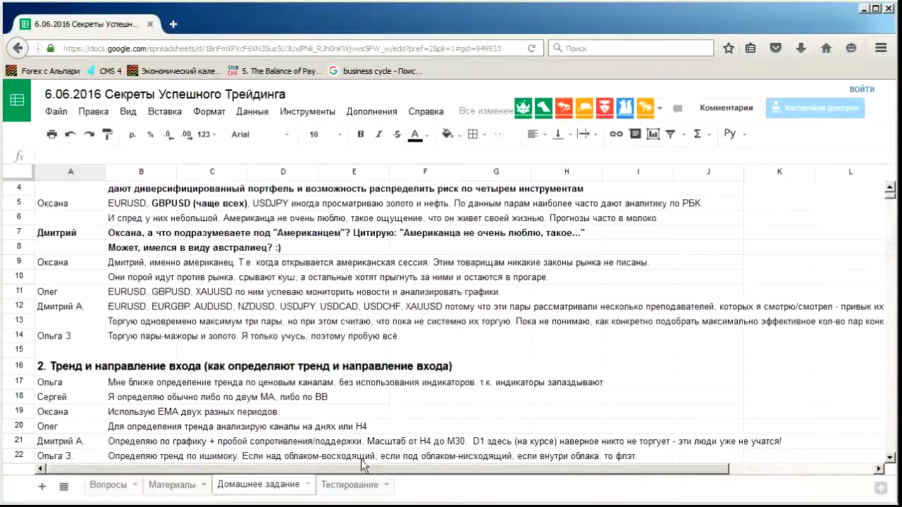
# Read the homework answers on trend direction, market entry point and communication in sections 2 to 4.
pyautogui.scroll(-2, 227, 272)
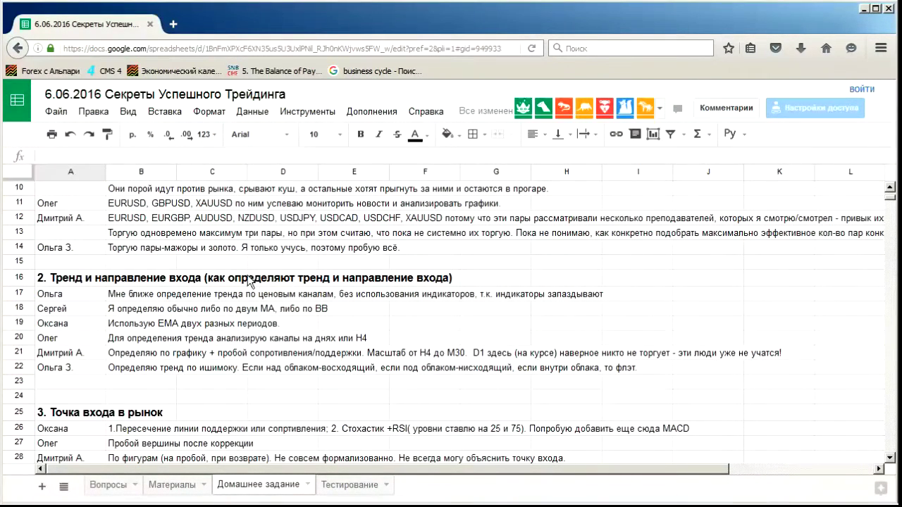
pyautogui.scroll(-1, 154, 282)
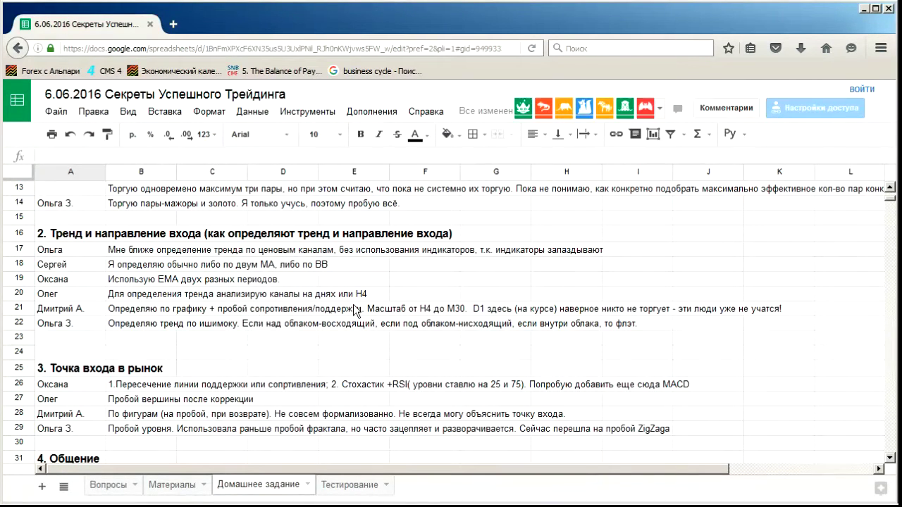
pyautogui.click(148, 310)
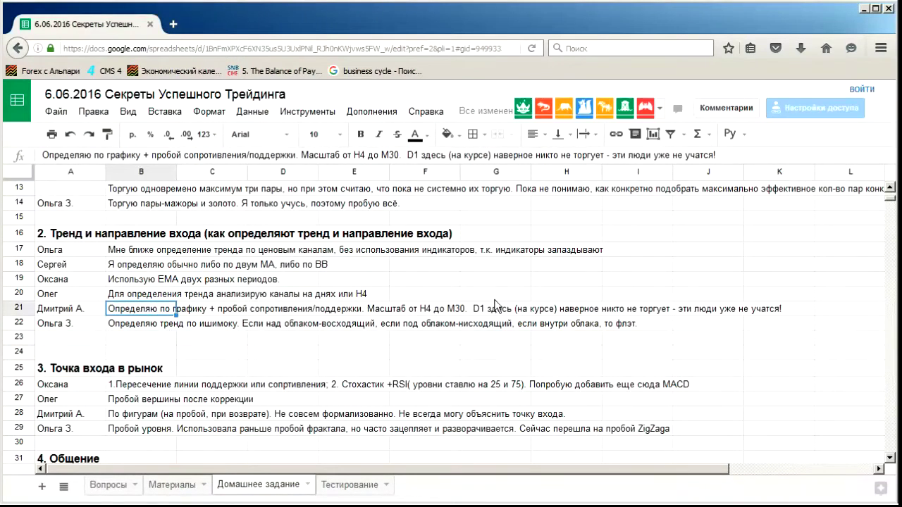
pyautogui.scroll(-1, 493, 310)
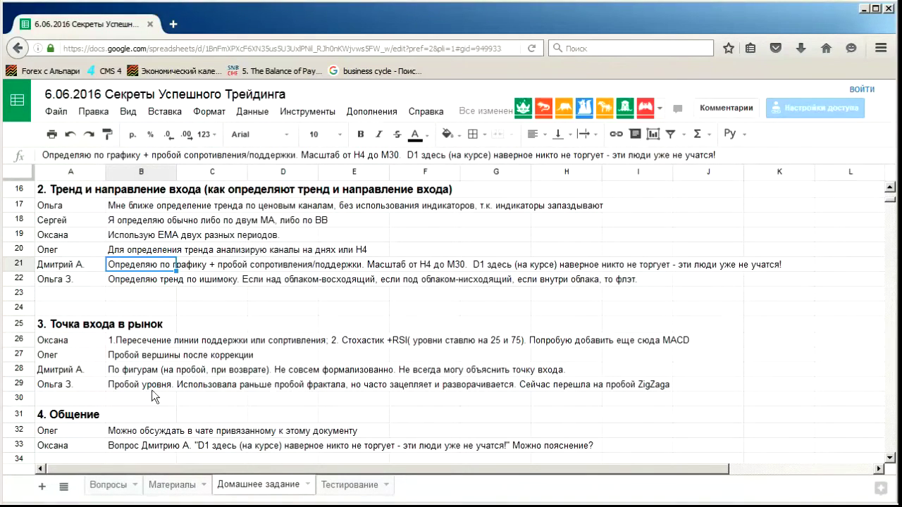
pyautogui.scroll(-2, 155, 385)
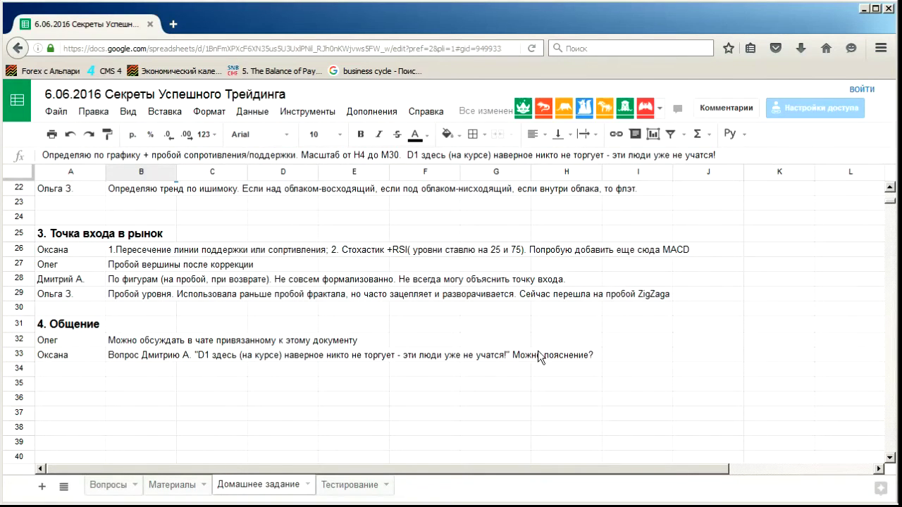
# Return to section 2 and examine the answer in row 22 about determining the trend with Ichimoku.
pyautogui.scroll(3, 537, 350)
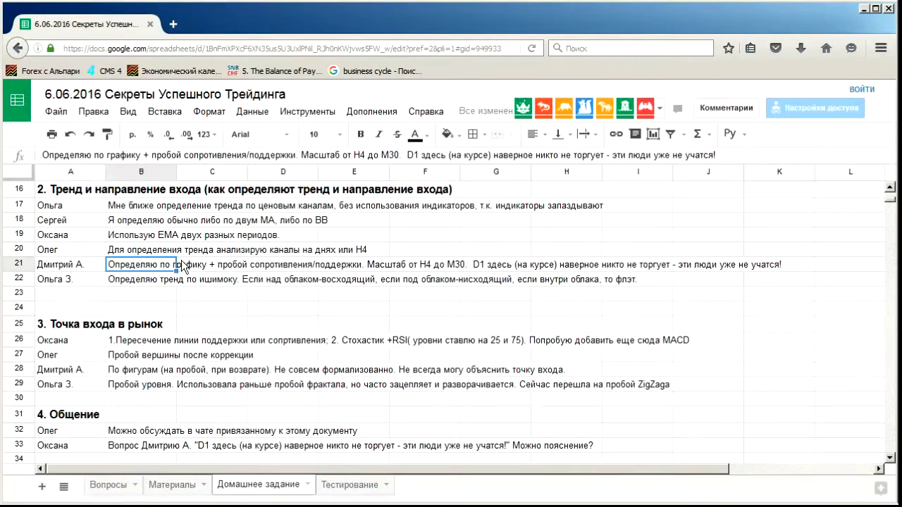
pyautogui.click(141, 281)
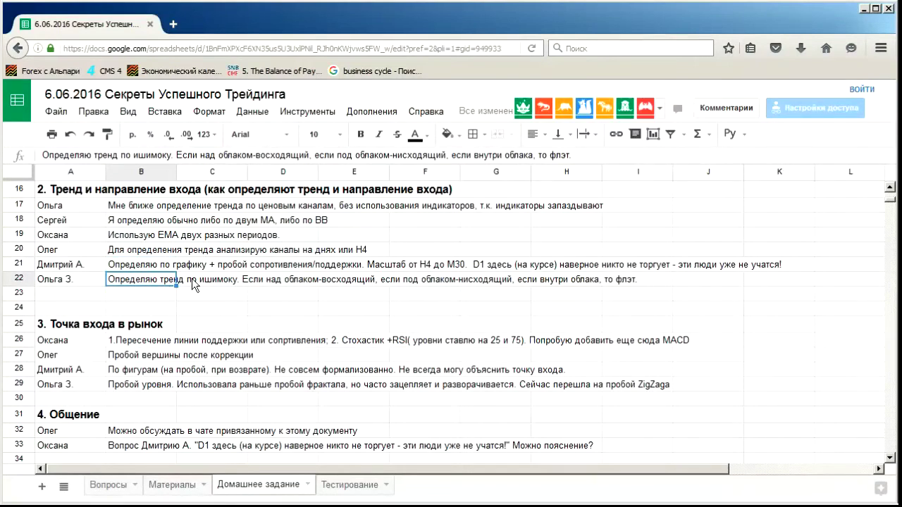
pyautogui.click(194, 282)
pyautogui.click(171, 282)
pyautogui.click(204, 283)
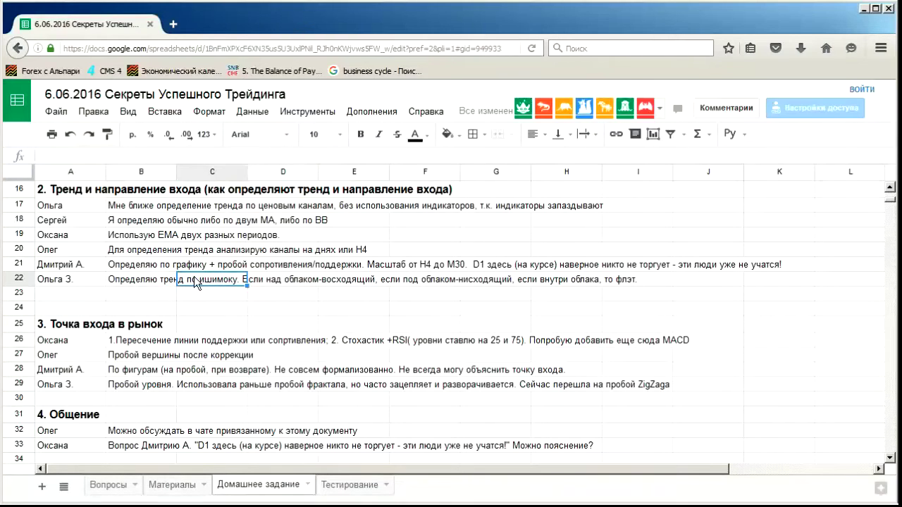
pyautogui.click(138, 285)
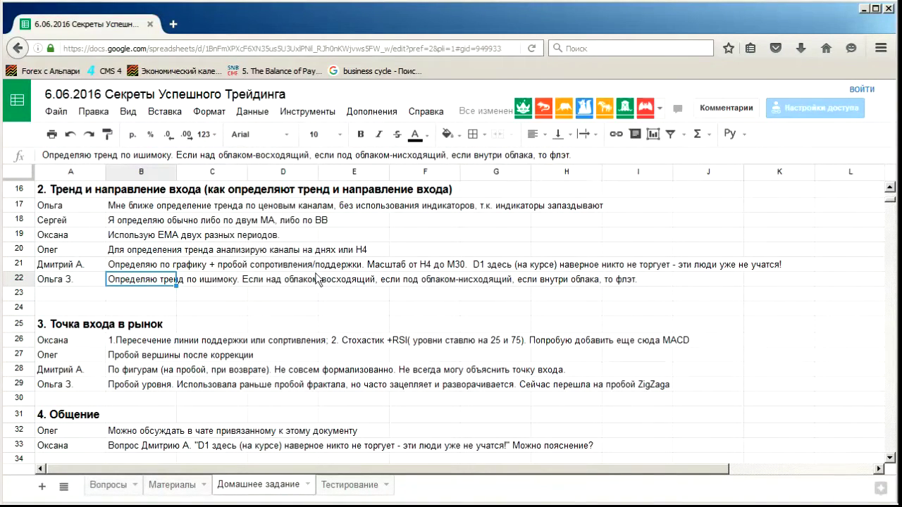
# Read the section 3 answers on the market entry point in rows 26 to 28, examining the row 28 answer about chart patterns.
pyautogui.scroll(-2, 232, 280)
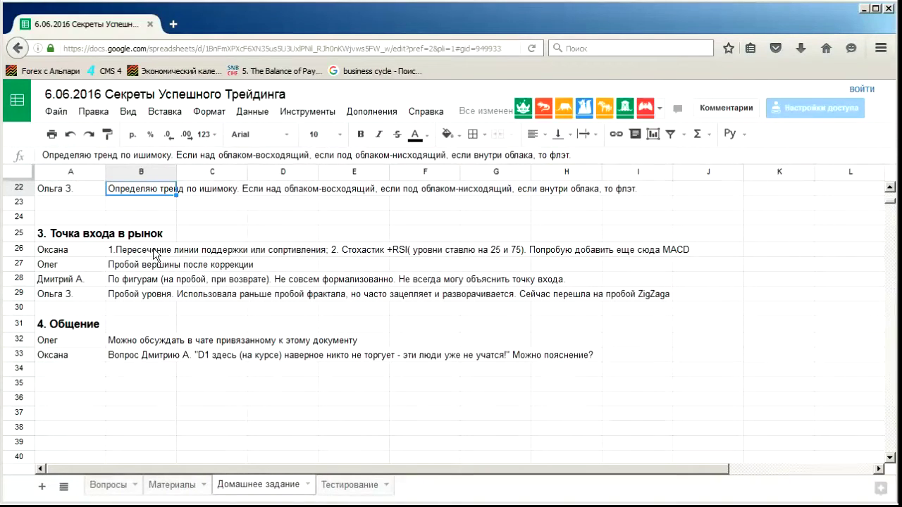
pyautogui.click(111, 251)
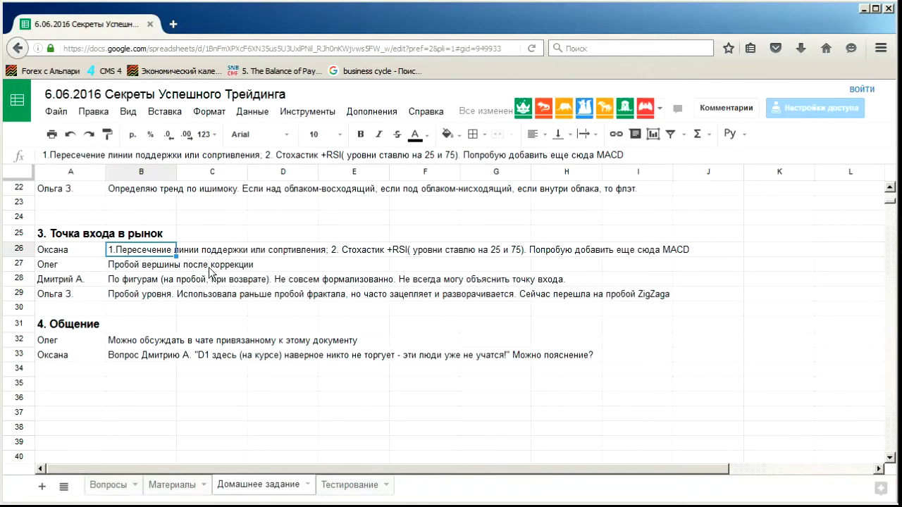
pyautogui.click(133, 282)
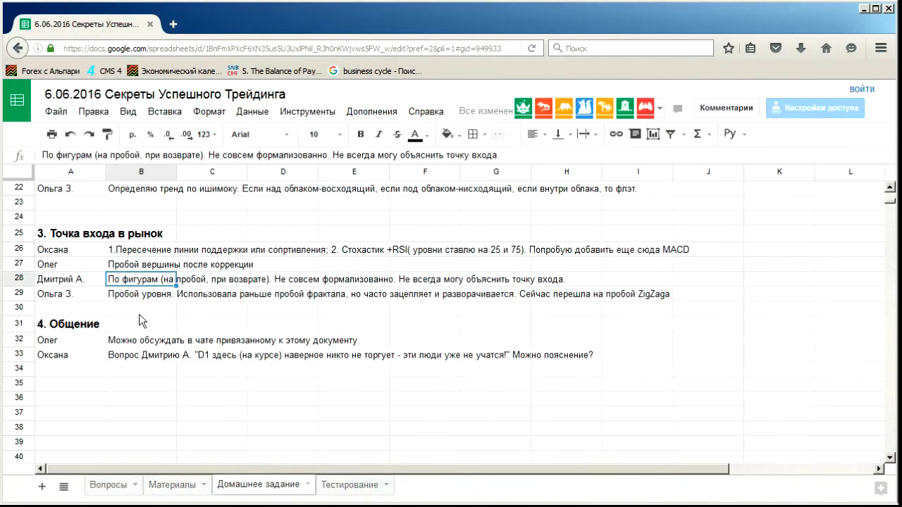
pyautogui.click(470, 282)
pyautogui.click(160, 281)
pyautogui.moveTo(90, 284); pyautogui.dragTo(455, 283)
pyautogui.click(455, 283)
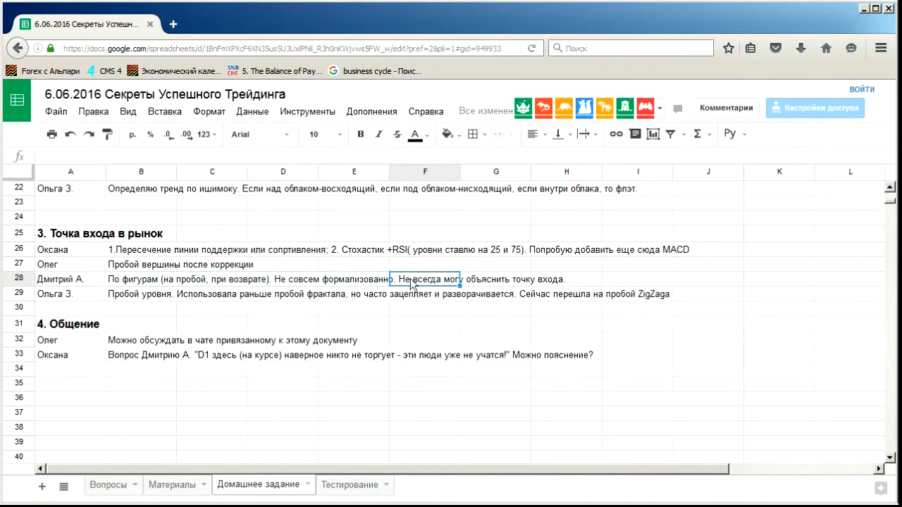
pyautogui.click(523, 283)
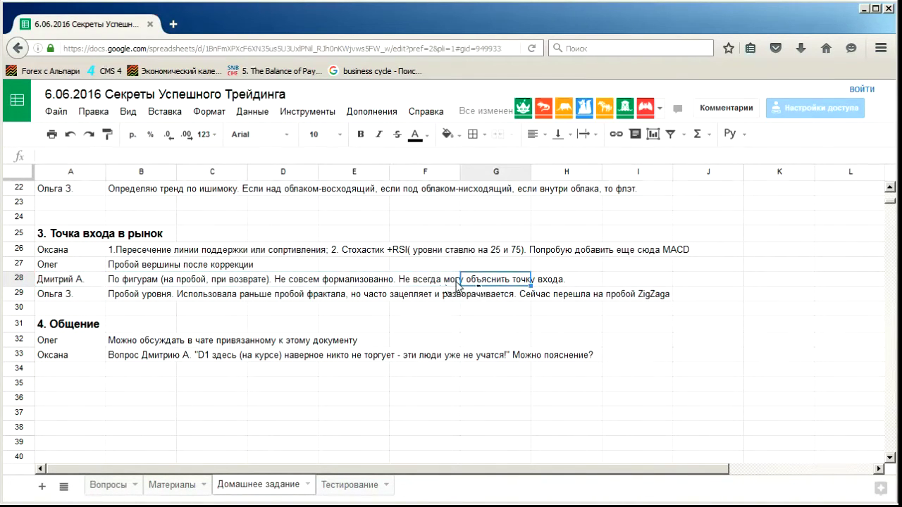
pyautogui.click(282, 282)
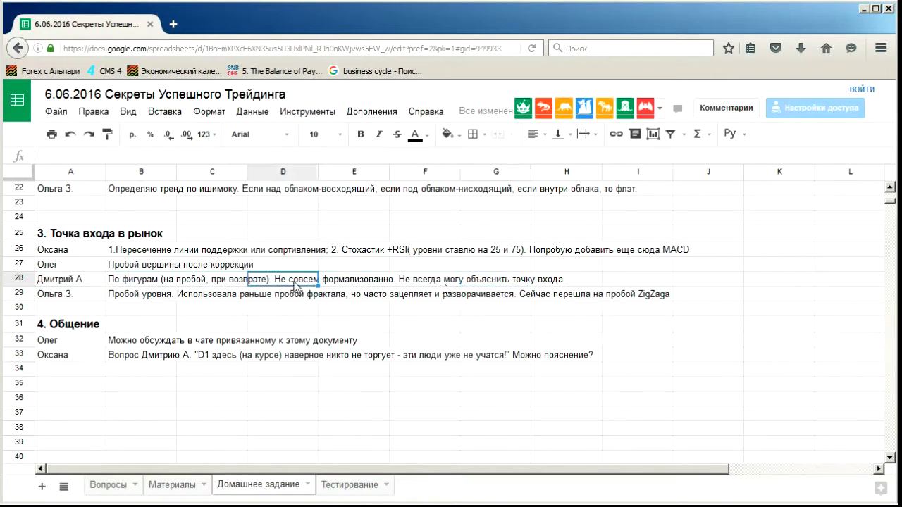
pyautogui.click(347, 281)
pyautogui.press('Right')
pyautogui.moveTo(292, 283); pyautogui.dragTo(561, 283)
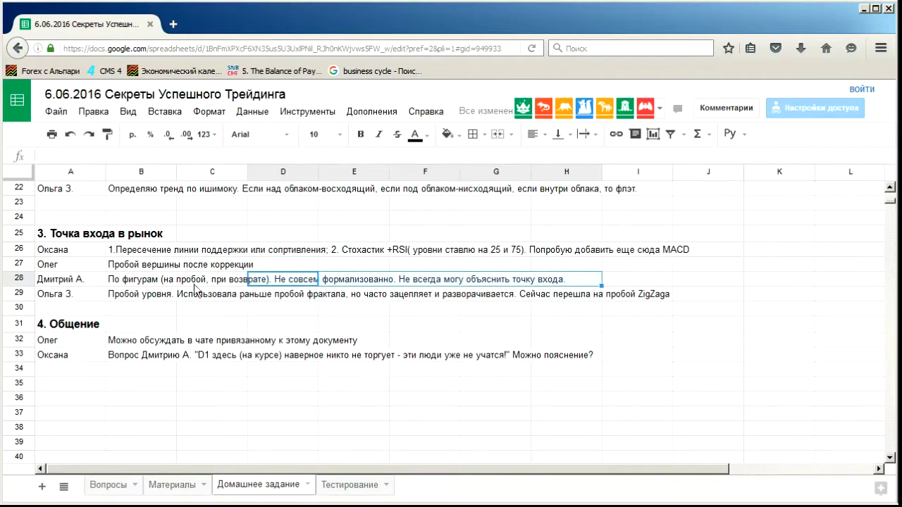
pyautogui.click(147, 285)
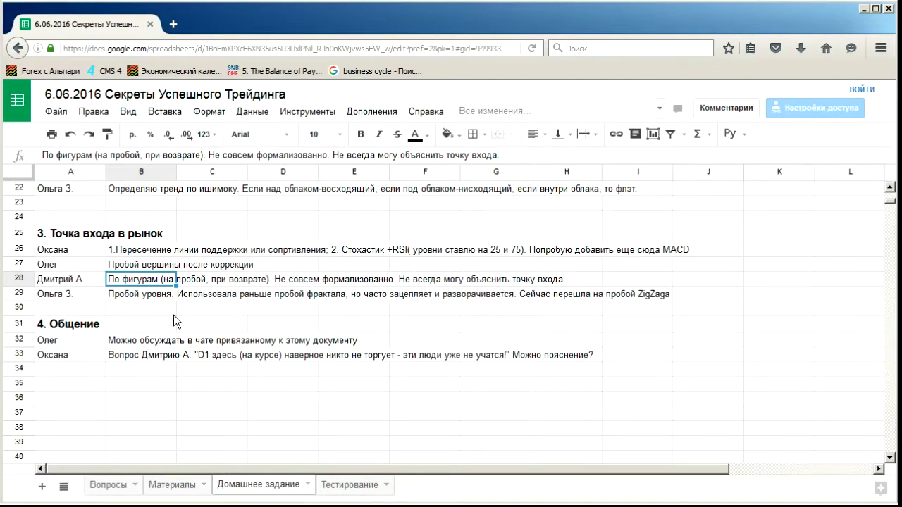
# Read the row 29 answer about level and ZigZag breakouts and the section 4 Общение entries with the free rows below.
pyautogui.click(93, 295)
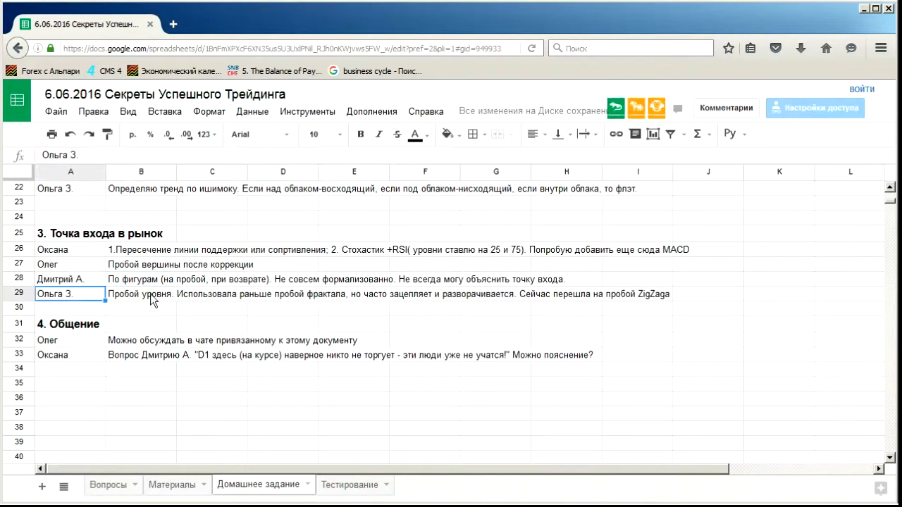
pyautogui.scroll(-1, 151, 281)
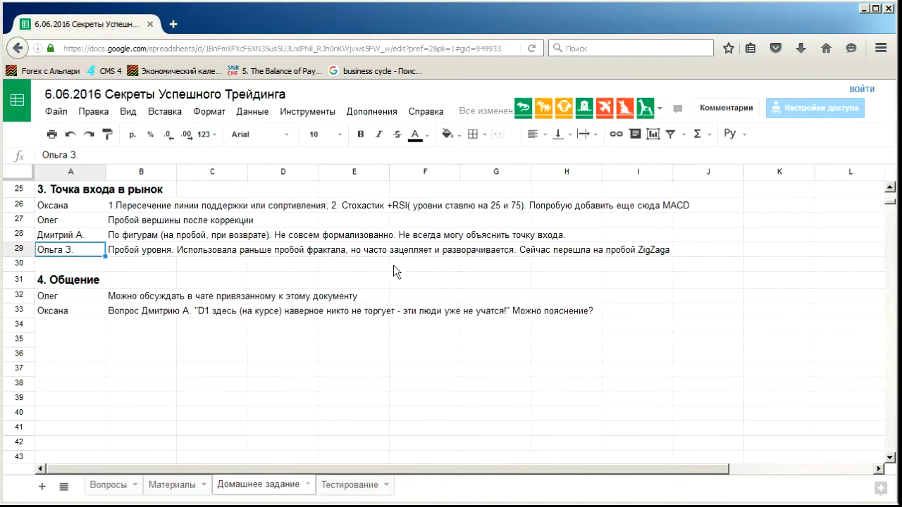
pyautogui.click(637, 253)
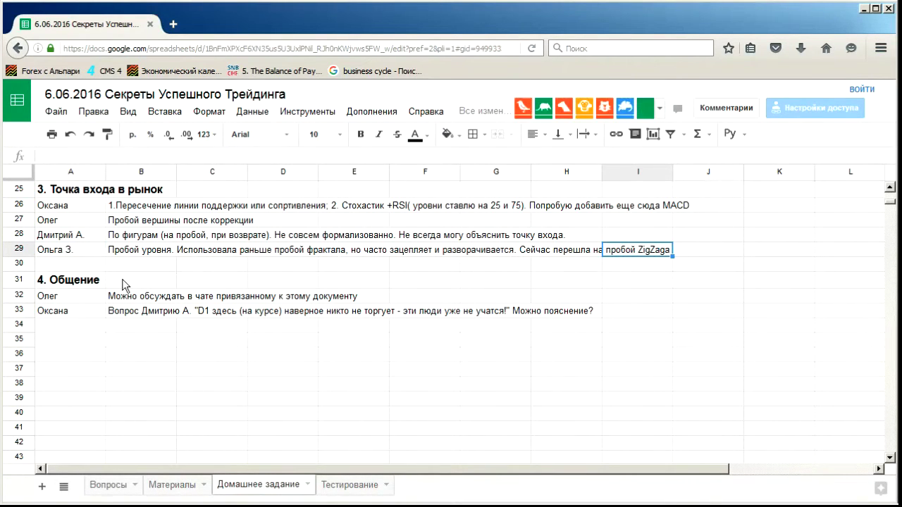
pyautogui.click(92, 283)
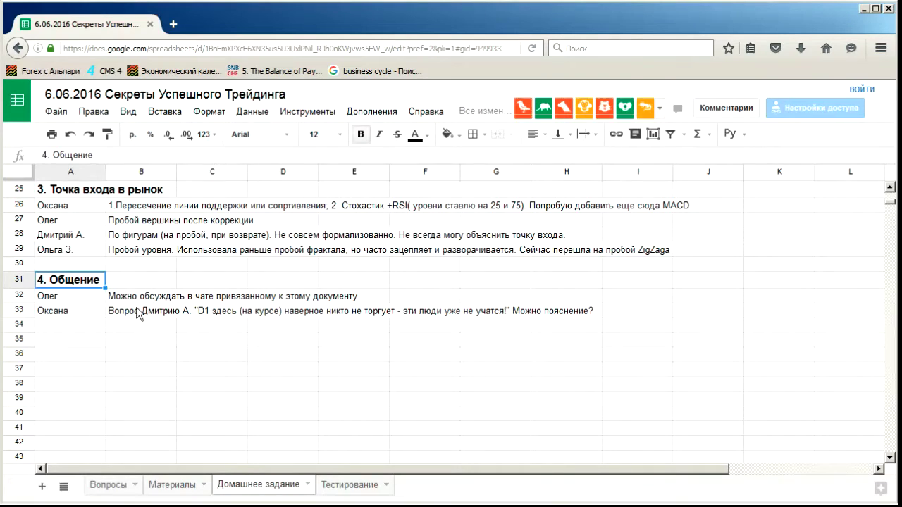
pyautogui.click(130, 298)
pyautogui.click(74, 281)
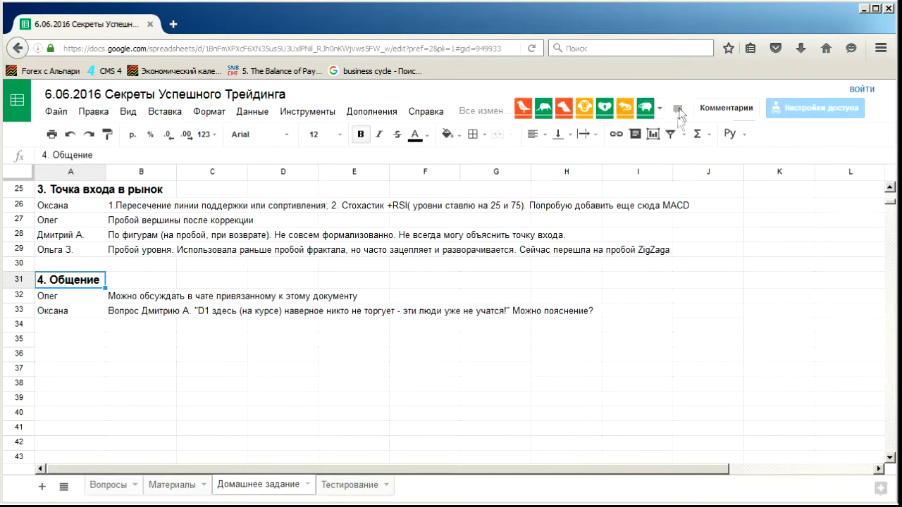
pyautogui.click(77, 336)
pyautogui.press('Up')
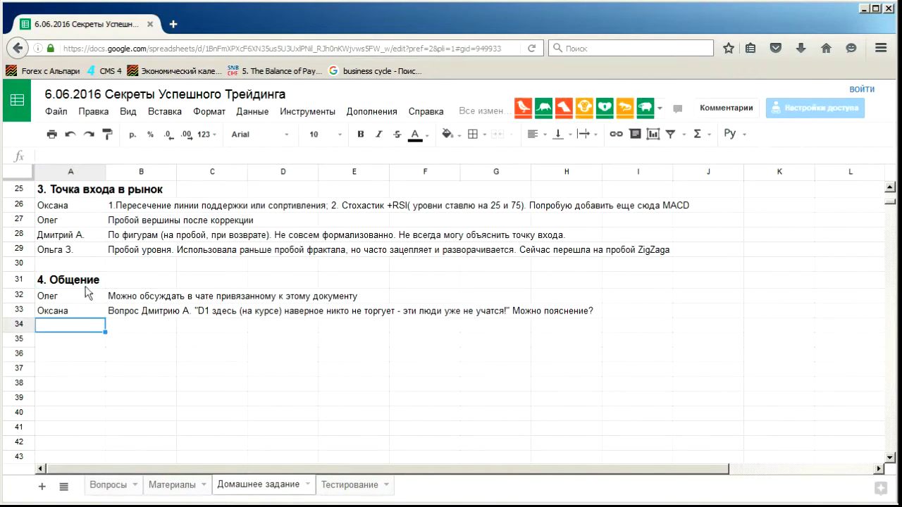
pyautogui.click(73, 281)
pyautogui.click(120, 326)
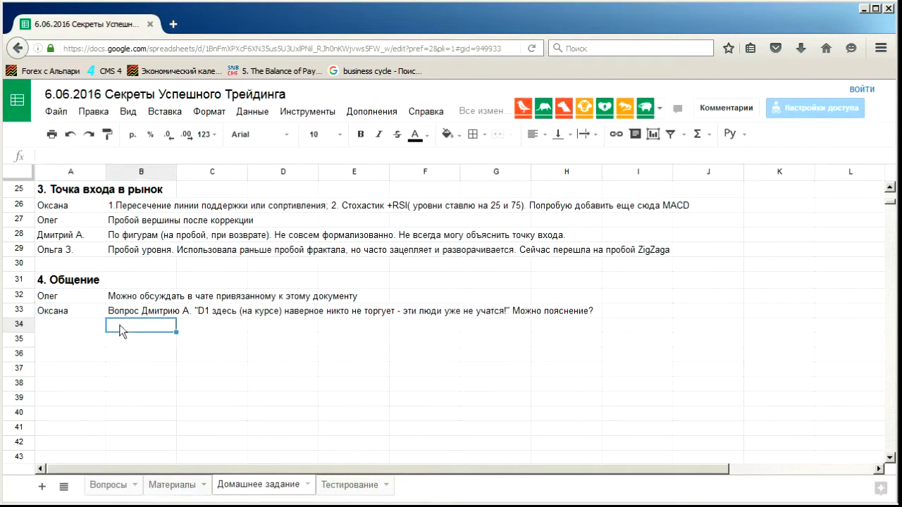
pyautogui.click(119, 367)
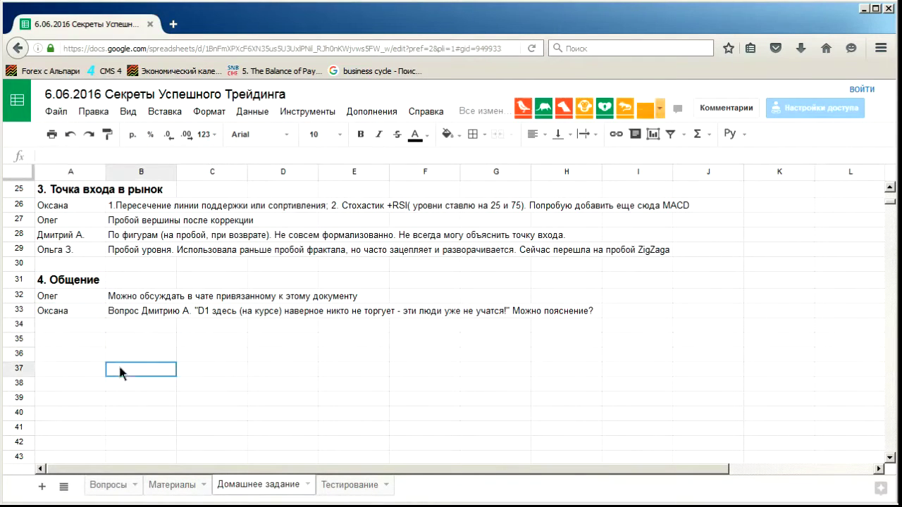
# Look at the spreadsheet's comments and the option to add one, including with cell A29 selected, without adding a comment.
pyautogui.click(721, 113)
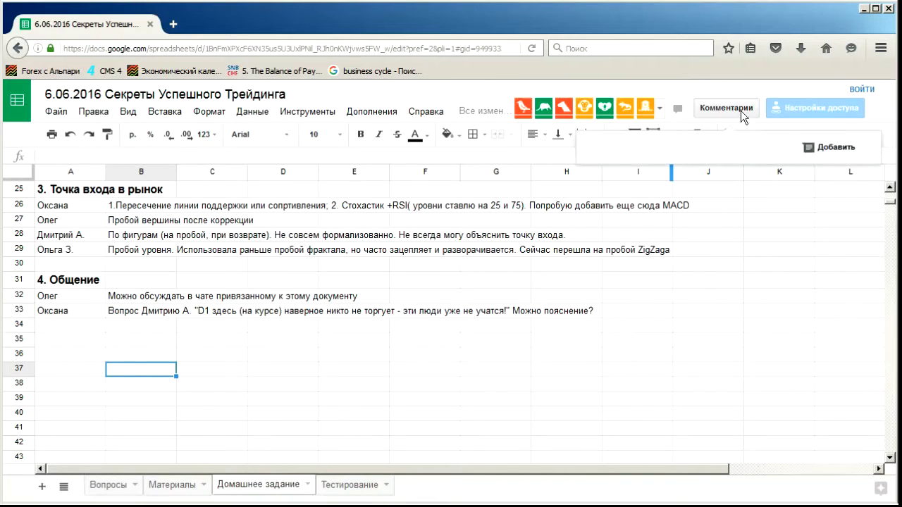
pyautogui.click(740, 111)
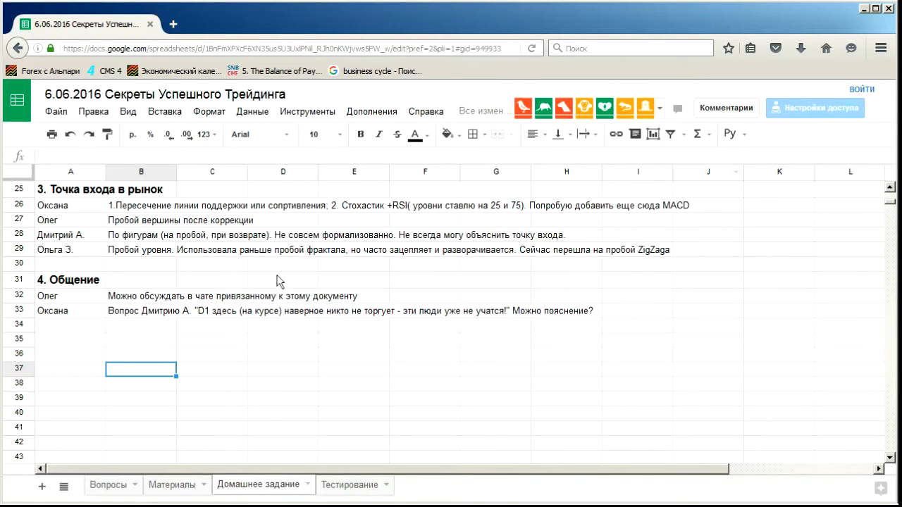
pyautogui.scroll(1, 296, 268)
pyautogui.click(83, 295)
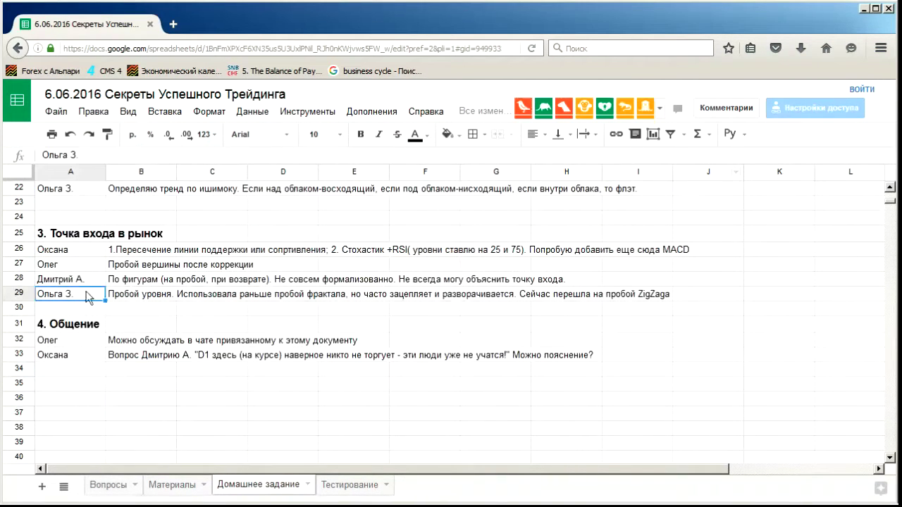
pyautogui.click(718, 113)
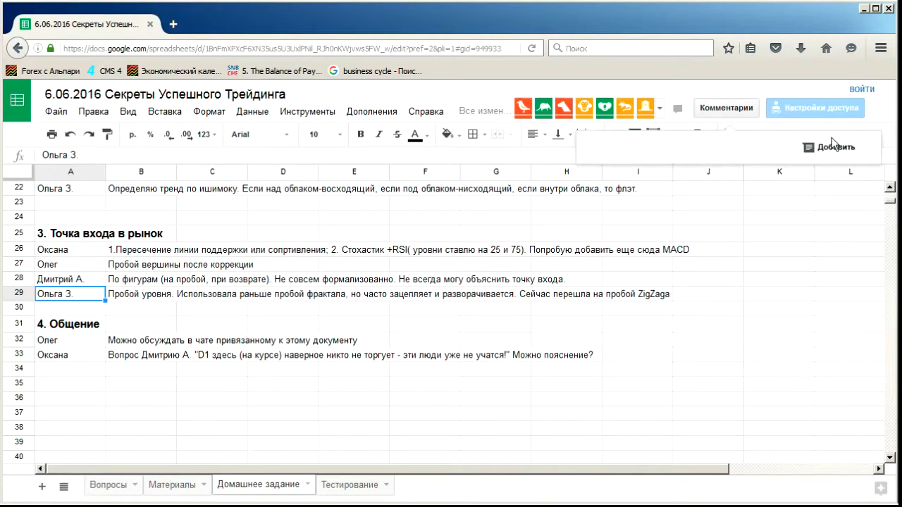
pyautogui.click(96, 308)
# Open the Материалы sheet and look through the trading strategy notes down to section 4, Точка выхода из рынка.
pyautogui.scroll(4, 134, 290)
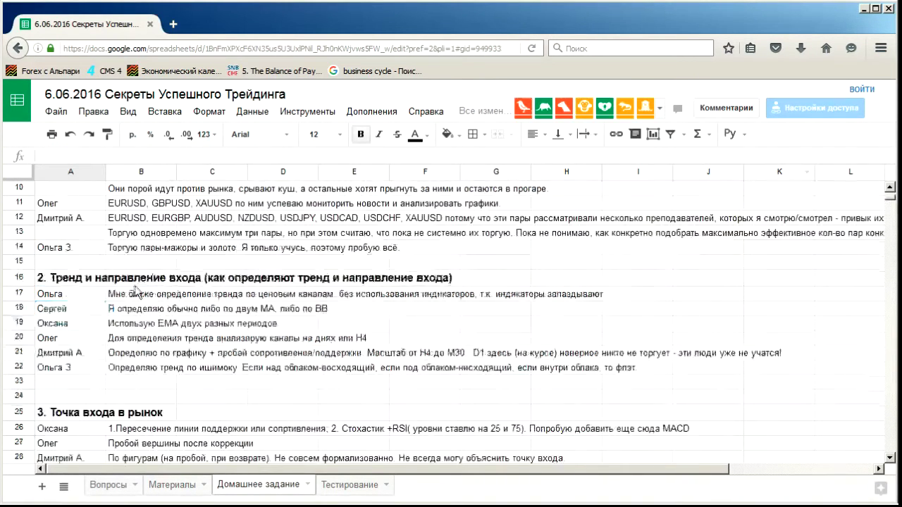
pyautogui.scroll(3, 137, 292)
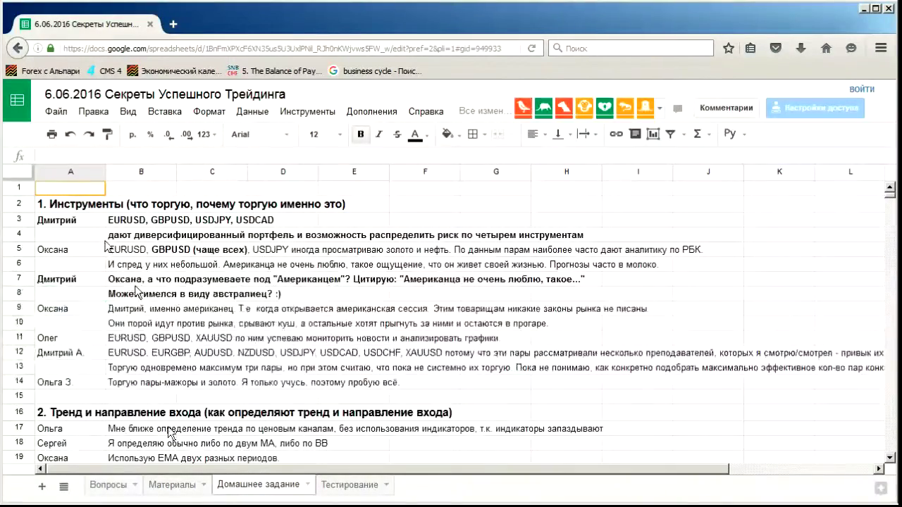
pyautogui.click(161, 491)
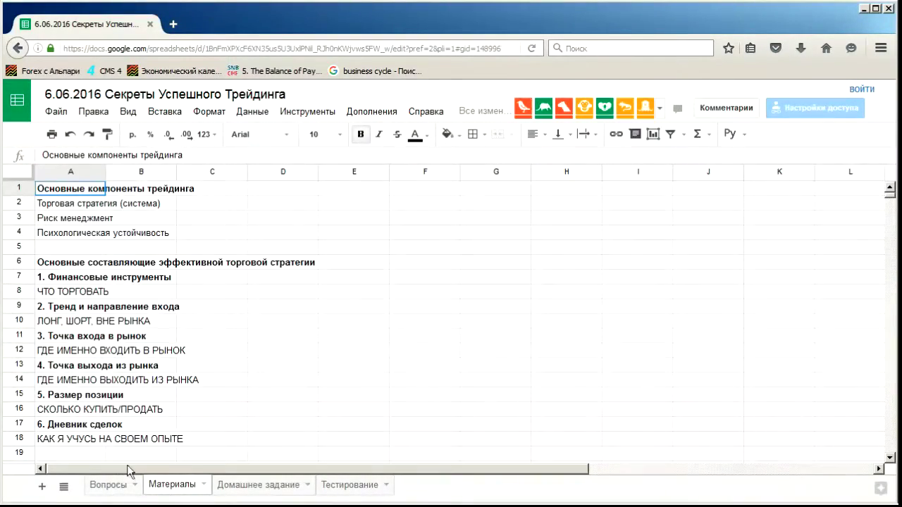
pyautogui.scroll(-3, 152, 307)
pyautogui.scroll(-7, 154, 308)
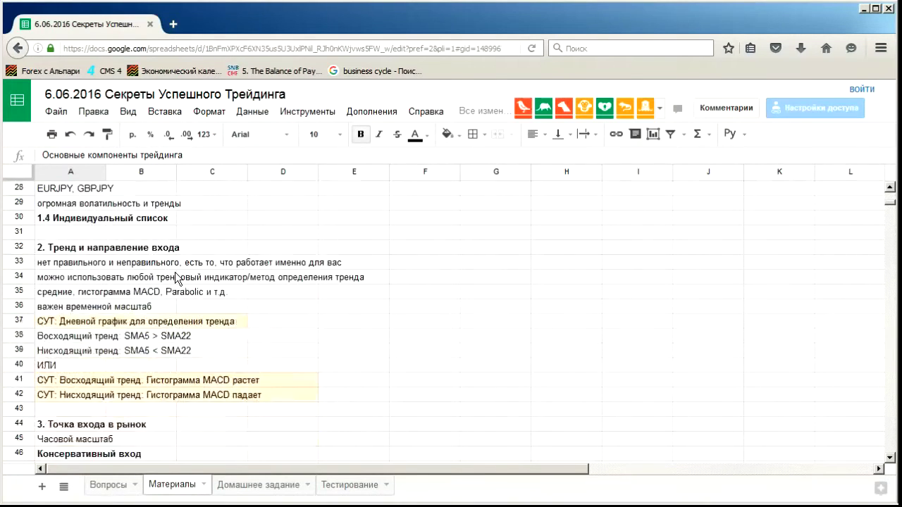
pyautogui.scroll(-7, 176, 278)
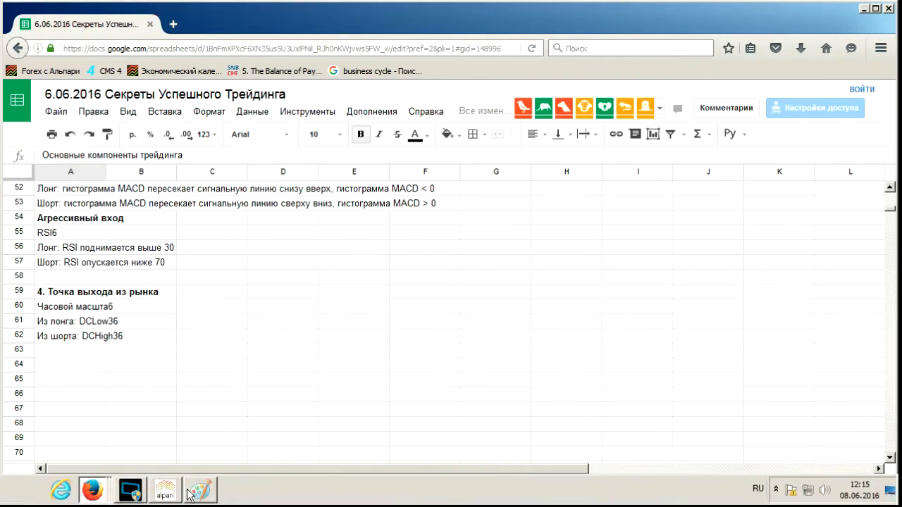
# Switch to the Alpari MetaTrader terminal and load the Default chart profile.
pyautogui.click(165, 490)
pyautogui.click(38, 36)
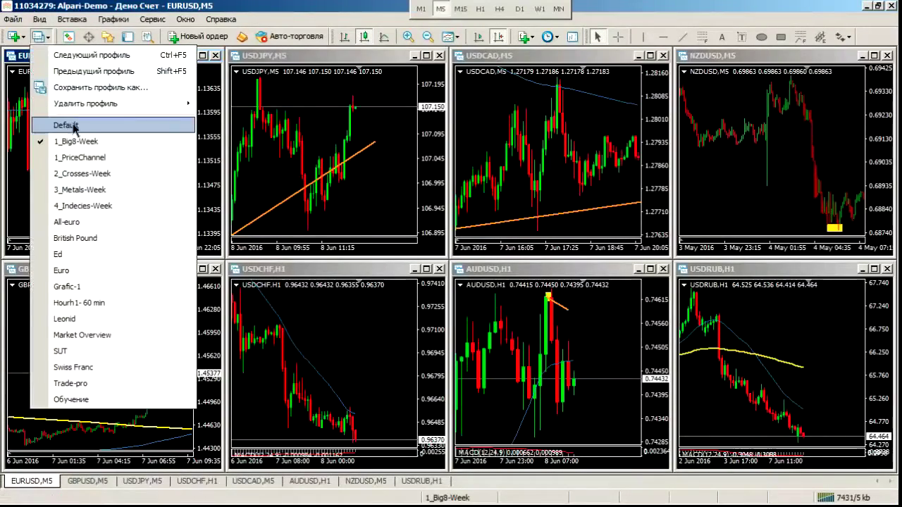
pyautogui.click(65, 125)
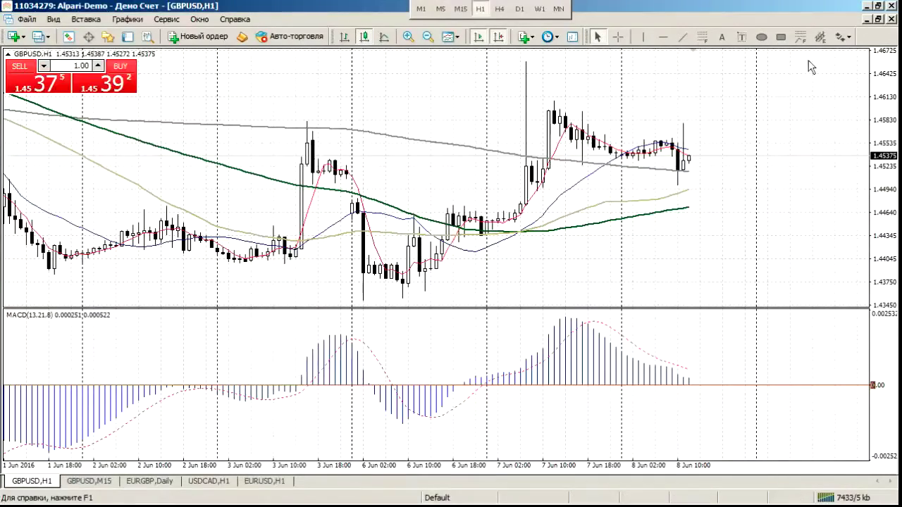
# Restore the chart windows from full size, bring the EURUSD,H1 chart to the front and maximize it.
pyautogui.click(878, 19)
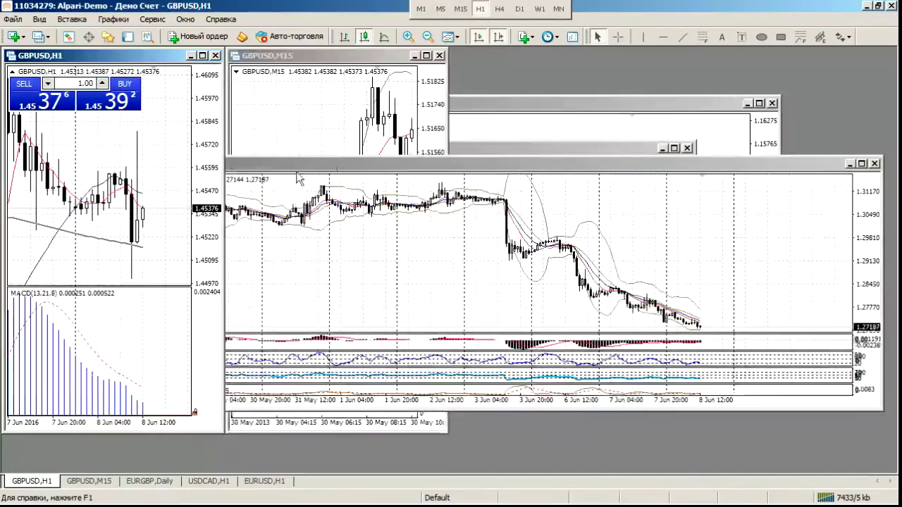
pyautogui.click(339, 167)
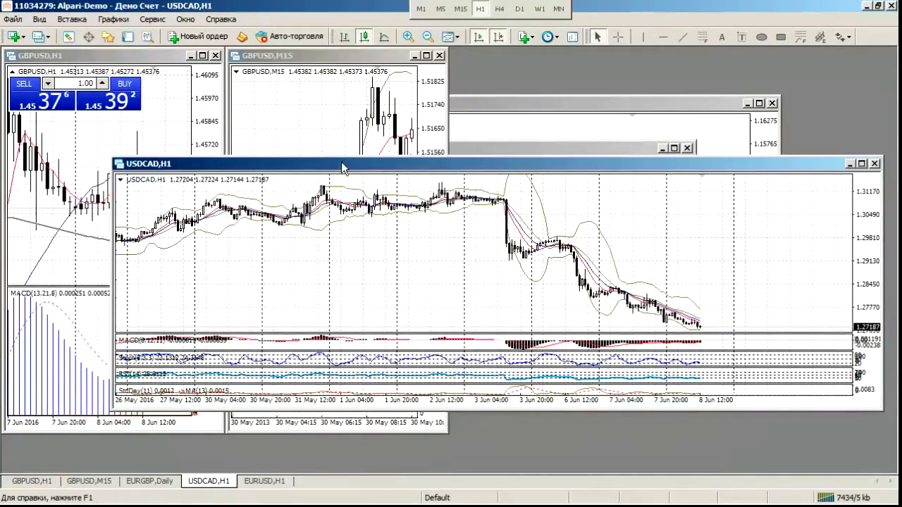
pyautogui.click(466, 148)
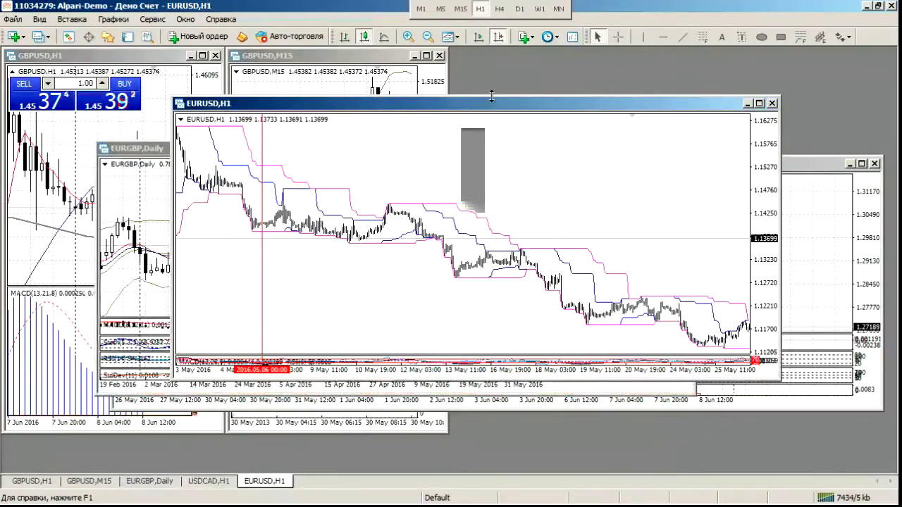
pyautogui.doubleClick(478, 101)
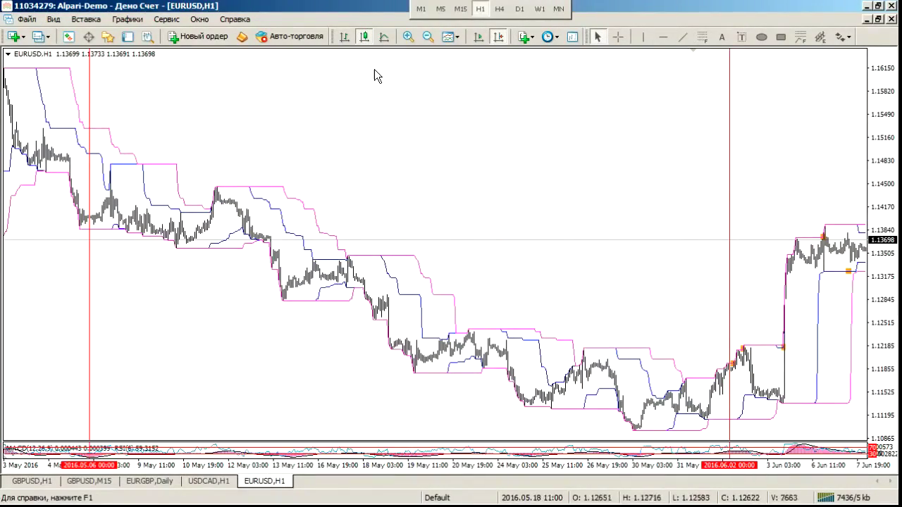
# Enlarge the EURUSD,H1 chart's scale and examine the May 2016 price movement against the price channels.
pyautogui.click(408, 36)
pyautogui.moveTo(384, 198); pyautogui.dragTo(199, 173)
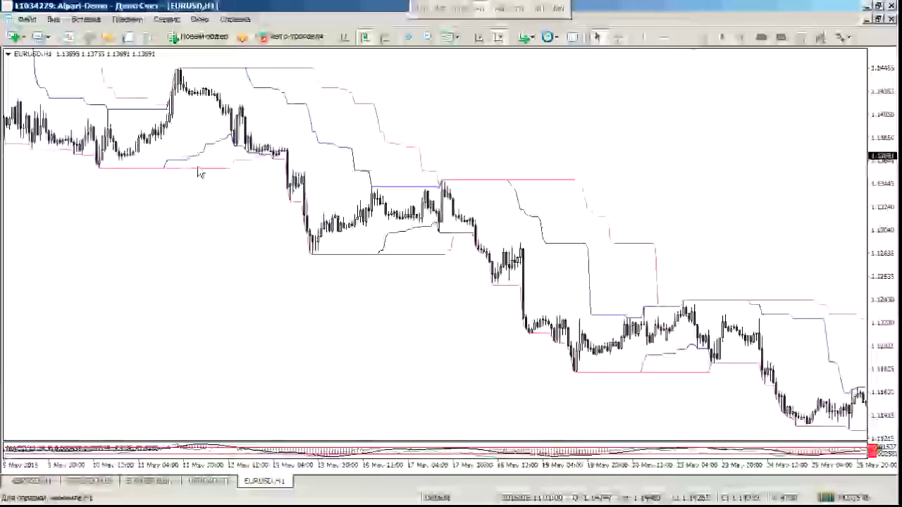
pyautogui.scroll(-15, 200, 172)
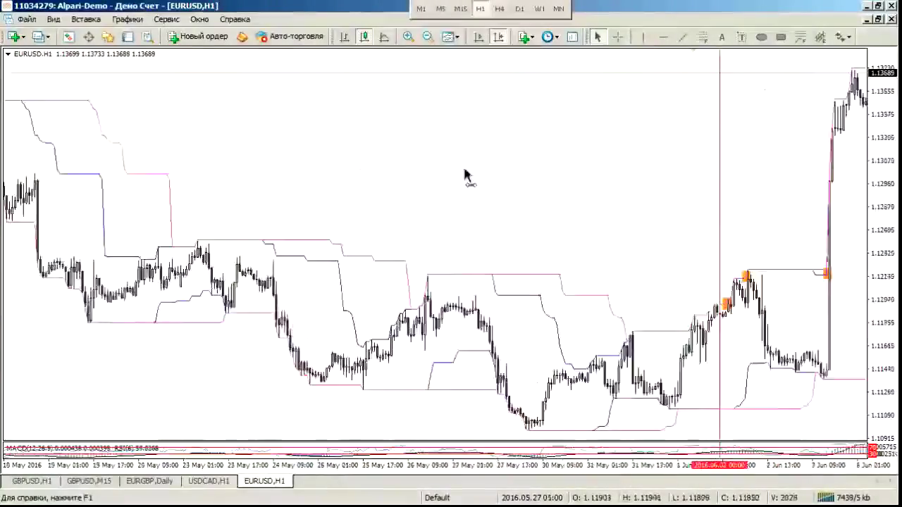
pyautogui.scroll(15, 464, 176)
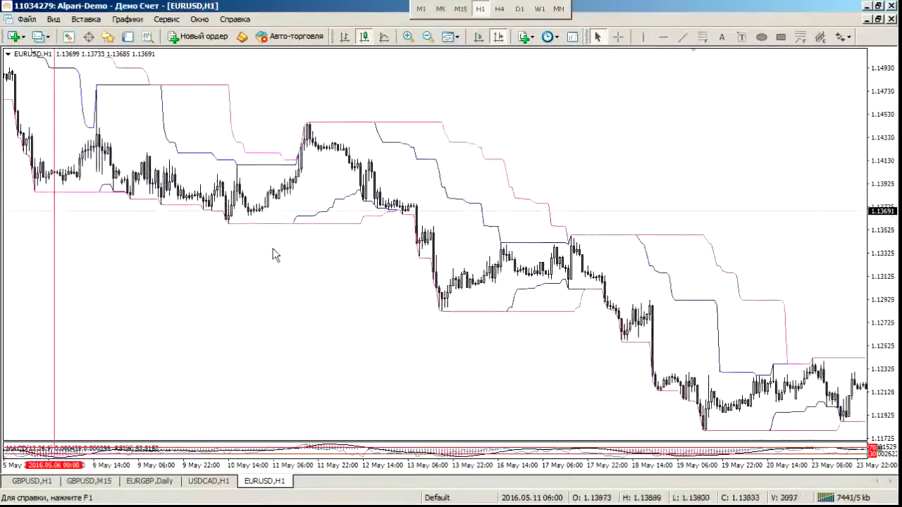
pyautogui.moveTo(275, 255); pyautogui.dragTo(346, 282)
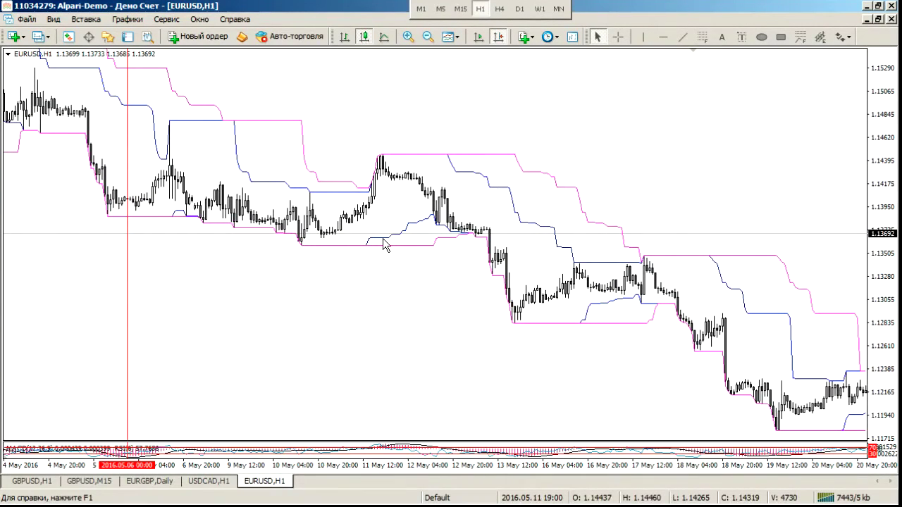
# Set the period of the 48-period Donchian Channel on the EURUSD,H1 chart to 36.
pyautogui.rightClick(343, 187)
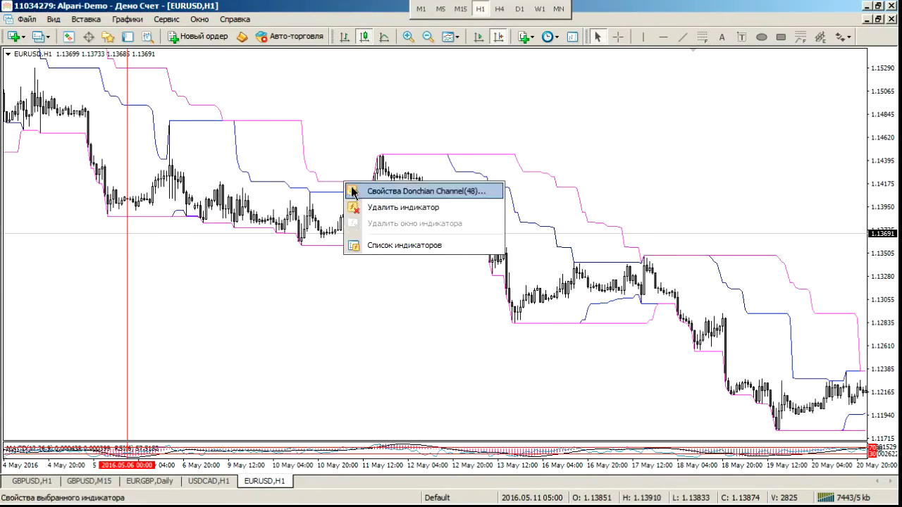
pyautogui.click(366, 187)
pyautogui.click(486, 173)
pyautogui.click(491, 174)
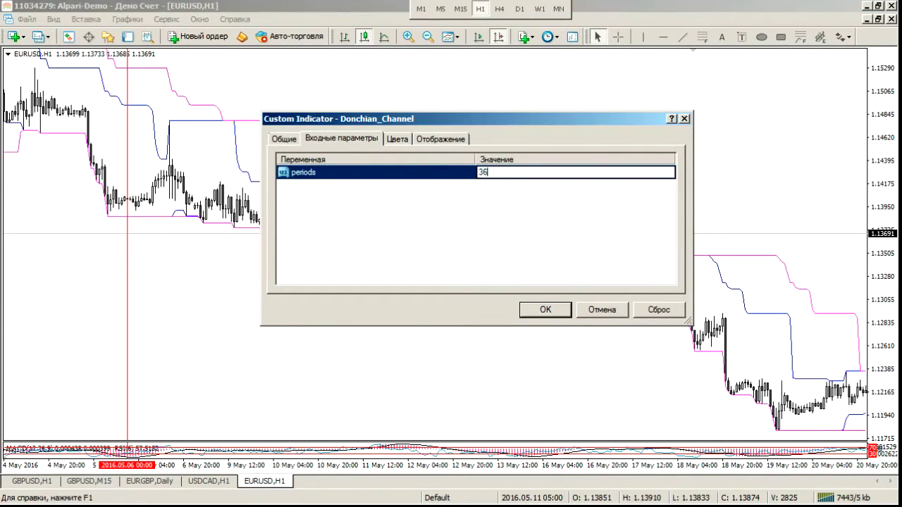
pyautogui.click(508, 211)
pyautogui.click(568, 312)
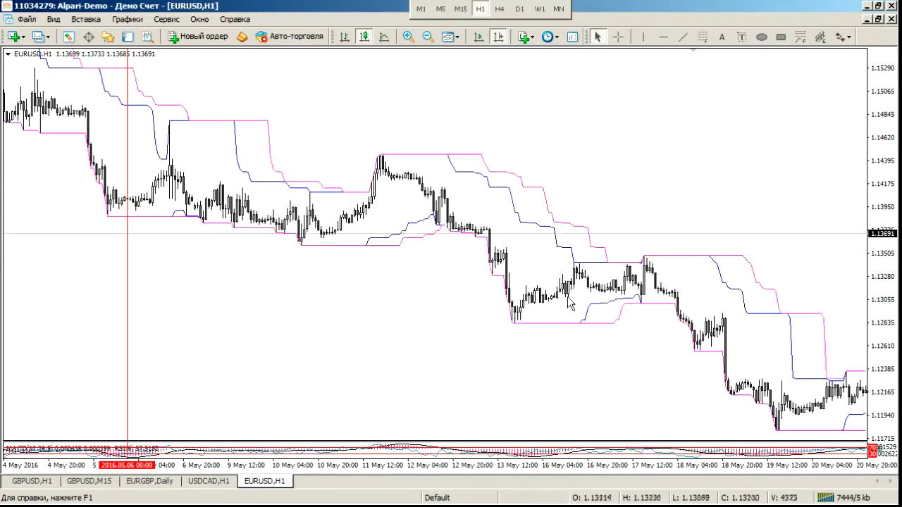
# Switch to the trading spreadsheet in Firefox and review the market exit rules and the conservative Donchian Channel entry rules.
pyautogui.moveTo(154, 502)
pyautogui.click(99, 497)
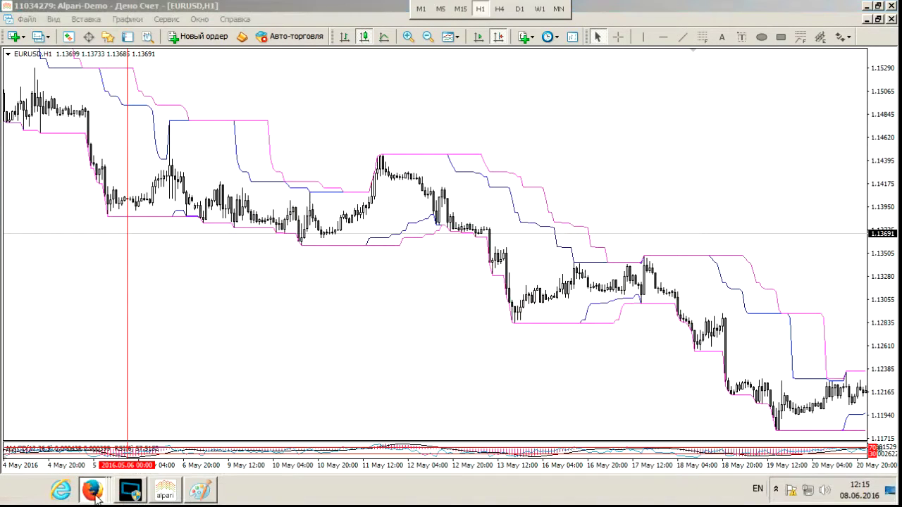
pyautogui.click(140, 310)
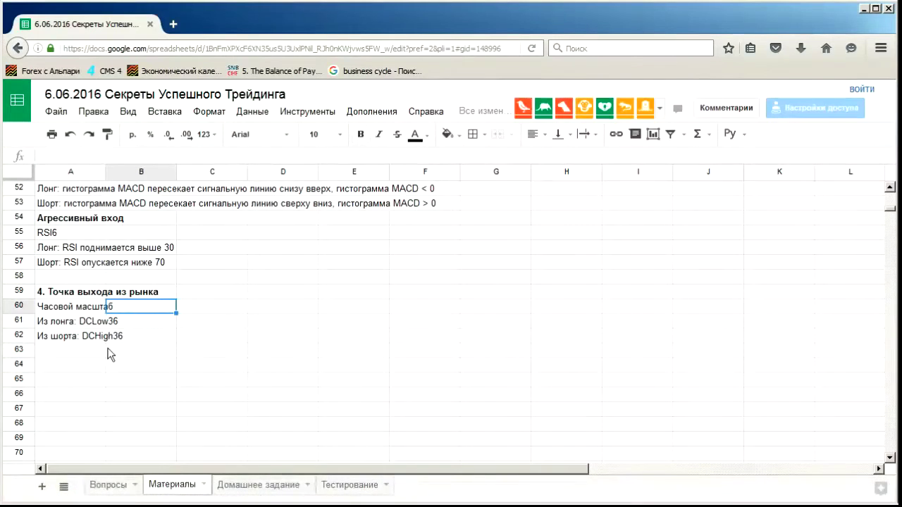
pyautogui.click(68, 321)
pyautogui.click(90, 294)
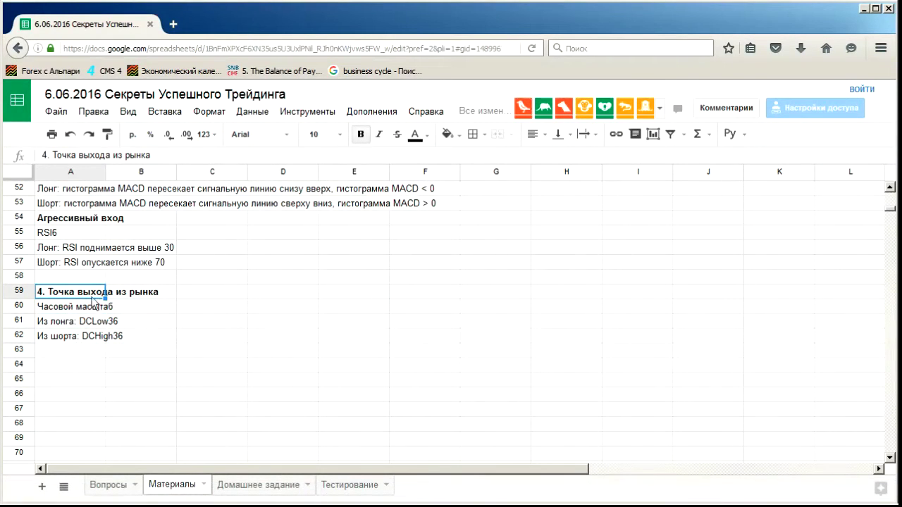
pyautogui.click(78, 323)
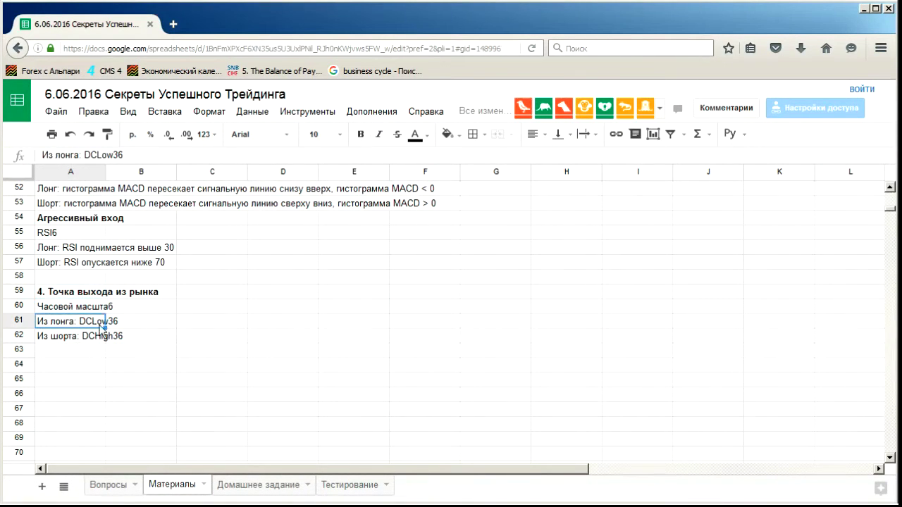
pyautogui.click(69, 340)
pyautogui.click(118, 326)
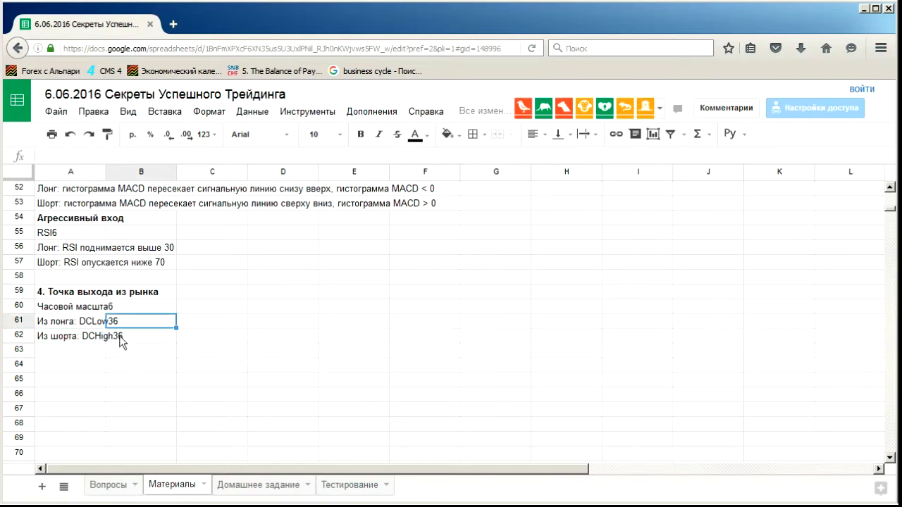
pyautogui.scroll(3, 121, 341)
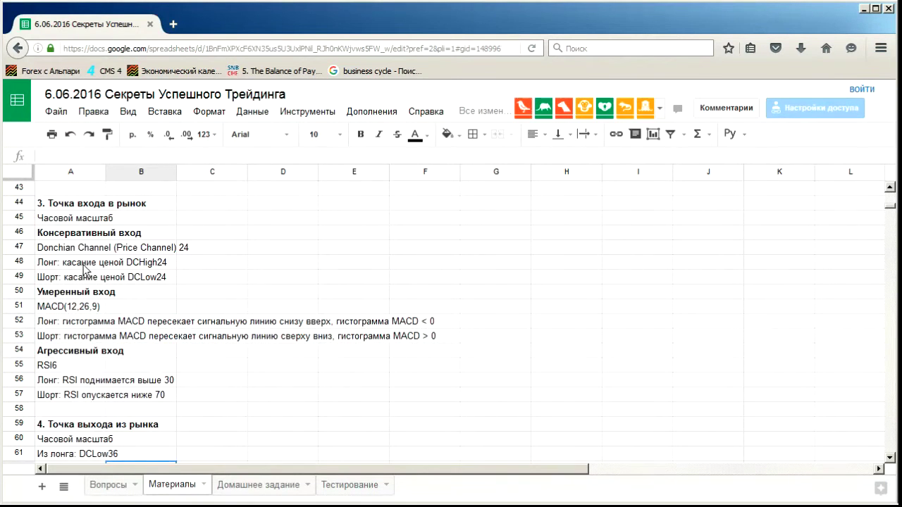
pyautogui.click(86, 268)
pyautogui.click(113, 276)
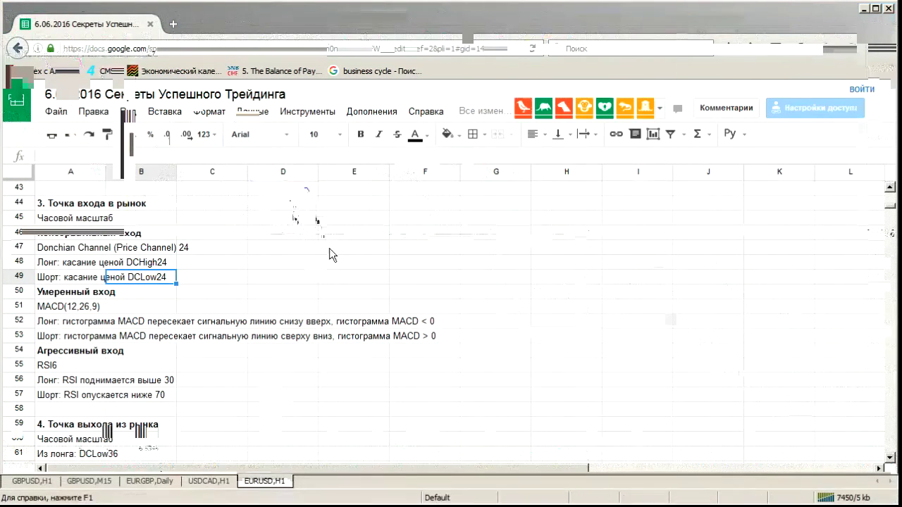
# Switch back to the Alpari terminal and hide the lower line of the 36-period Donchian Channel by setting its colour to None.
pyautogui.hotkey('alt', 'Tab')
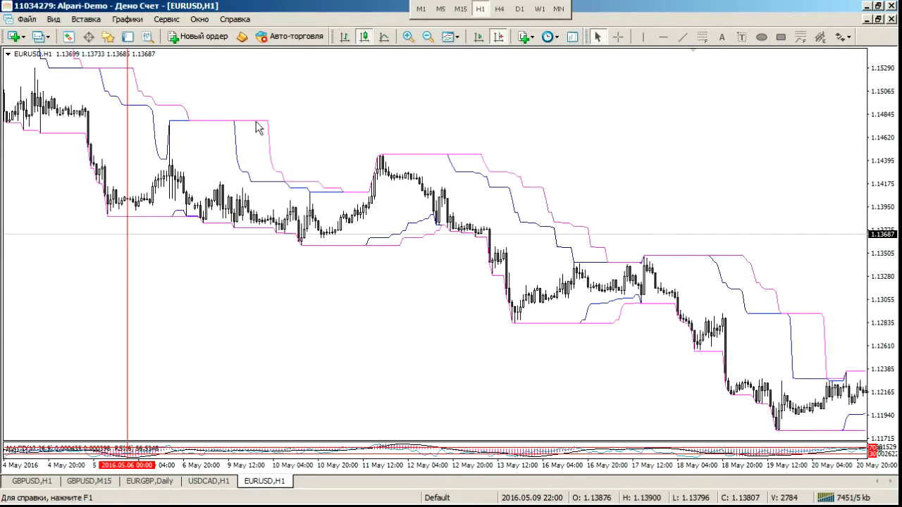
pyautogui.rightClick(257, 127)
pyautogui.click(331, 131)
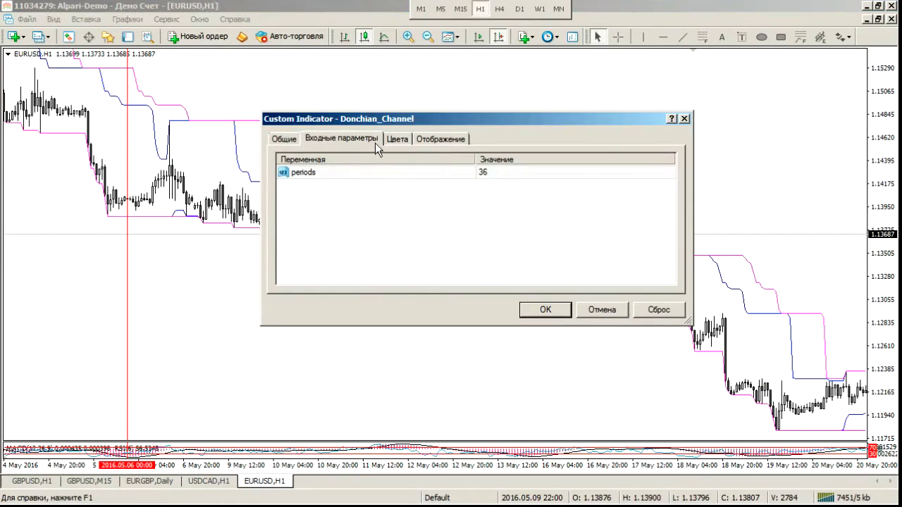
pyautogui.click(396, 139)
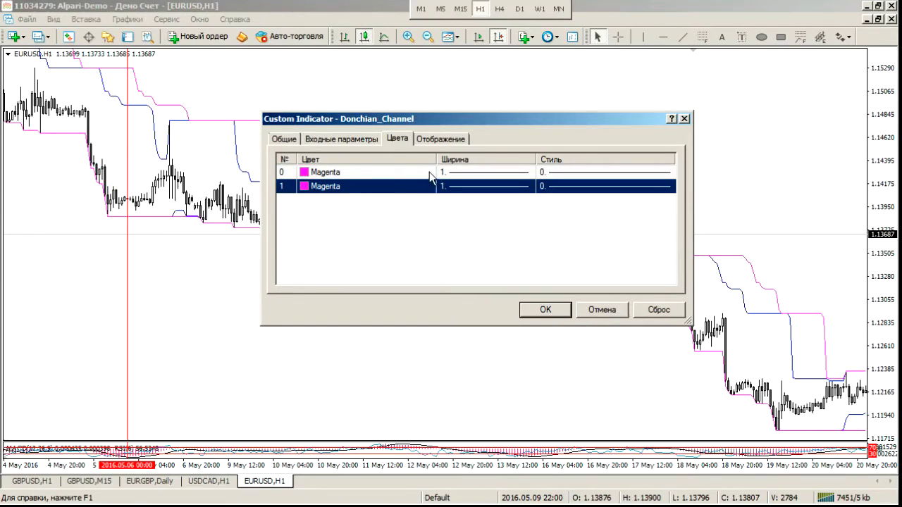
pyautogui.click(471, 190)
pyautogui.click(528, 187)
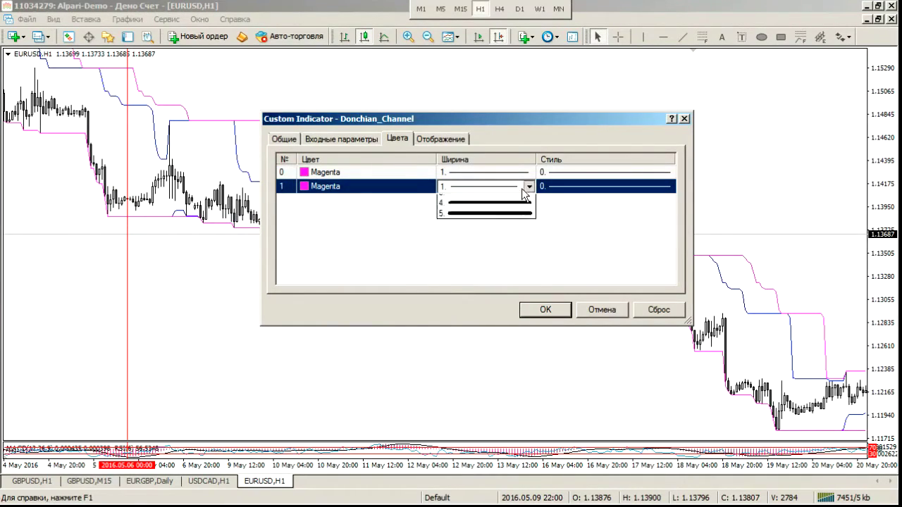
pyautogui.click(528, 189)
pyautogui.click(393, 195)
pyautogui.click(429, 186)
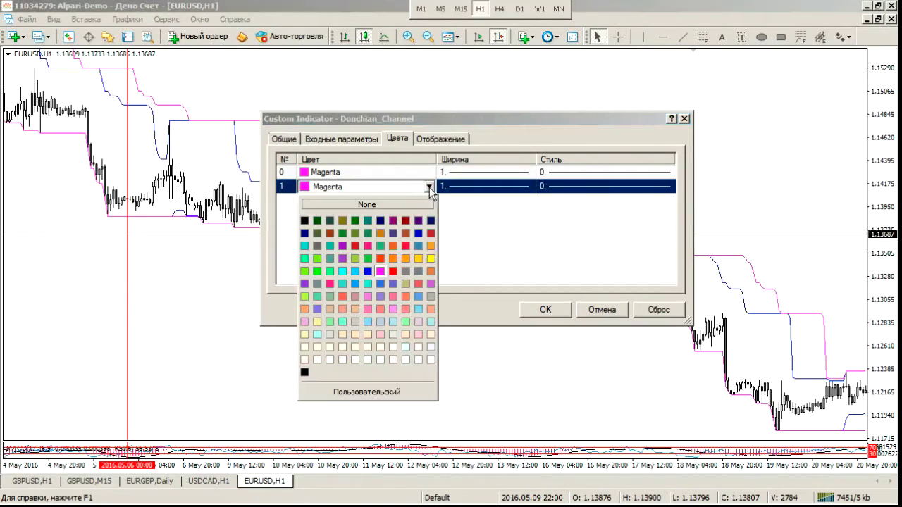
pyautogui.click(425, 189)
pyautogui.click(428, 186)
pyautogui.click(408, 220)
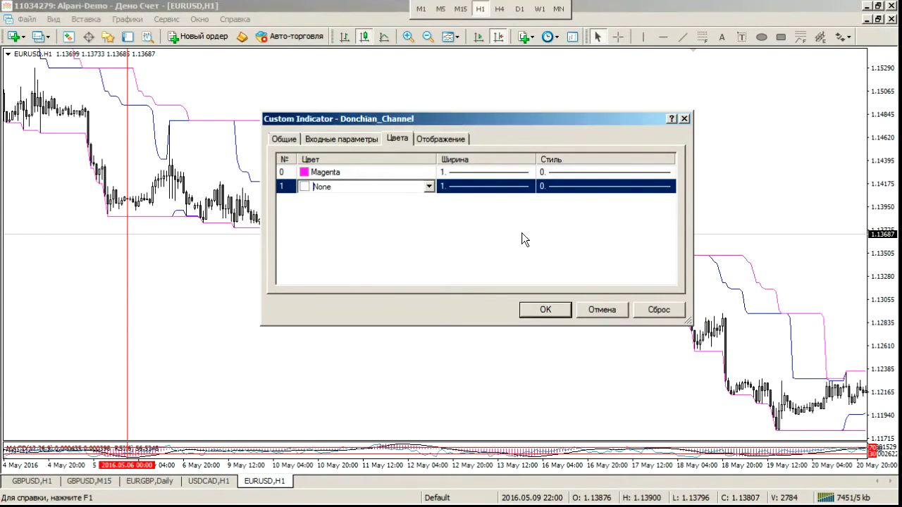
pyautogui.click(533, 310)
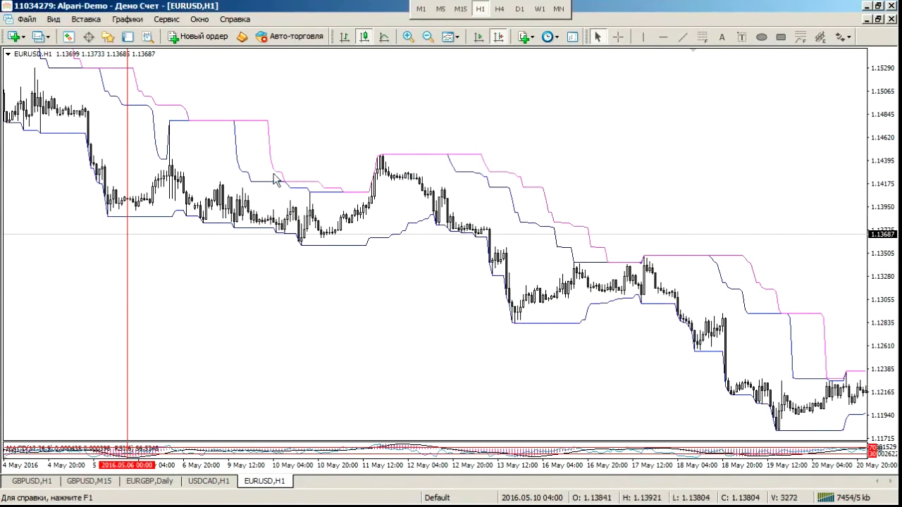
# Hide the upper line of the 24-period Donchian Channel by setting its colour to None.
pyautogui.rightClick(259, 182)
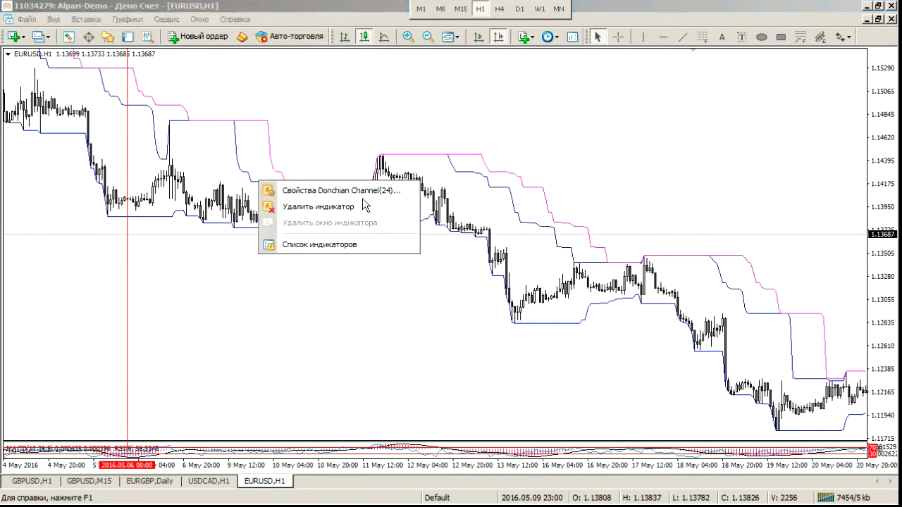
pyautogui.click(338, 187)
pyautogui.click(386, 171)
pyautogui.click(429, 172)
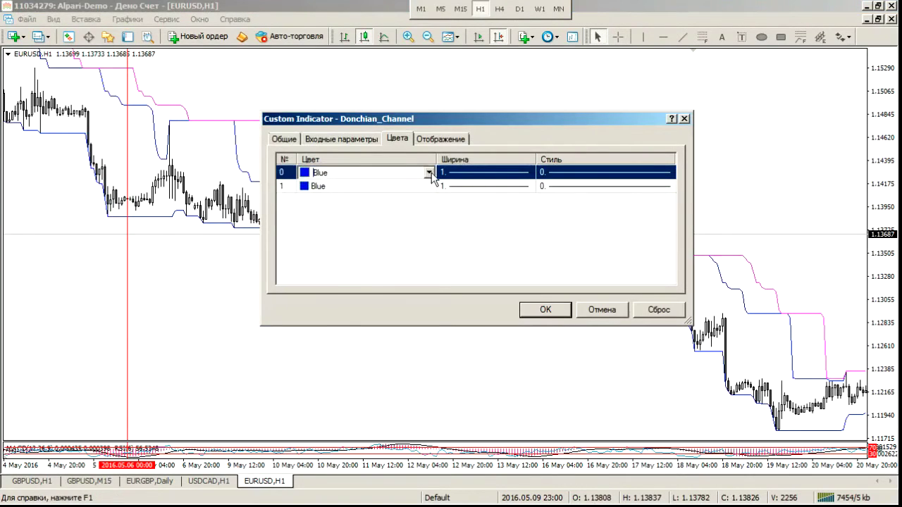
pyautogui.click(408, 220)
pyautogui.click(540, 310)
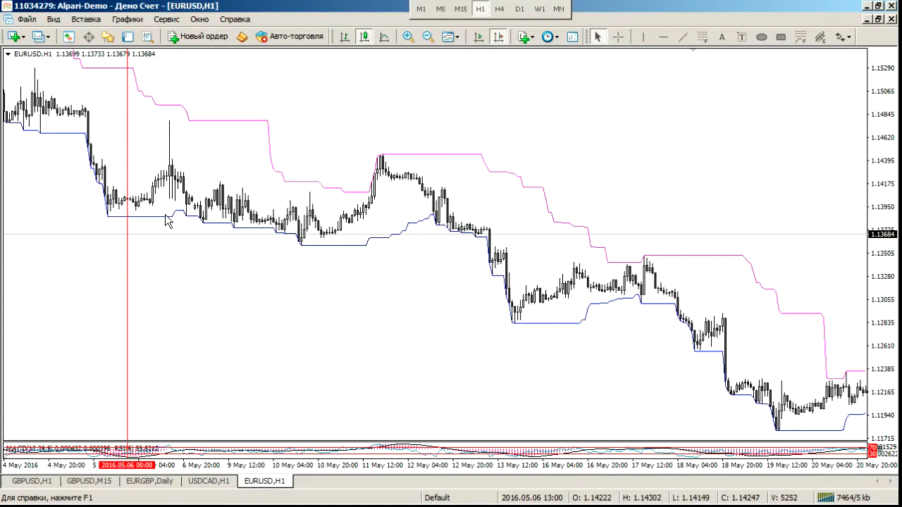
# Change the lower line of the 24-period Donchian Channel to Red.
pyautogui.rightClick(411, 225)
pyautogui.click(425, 233)
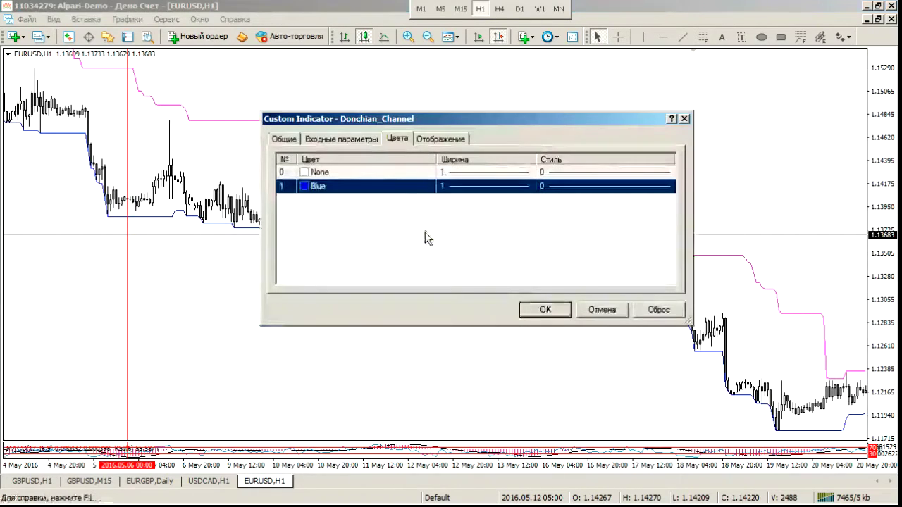
pyautogui.click(414, 186)
pyautogui.click(415, 185)
pyautogui.click(391, 271)
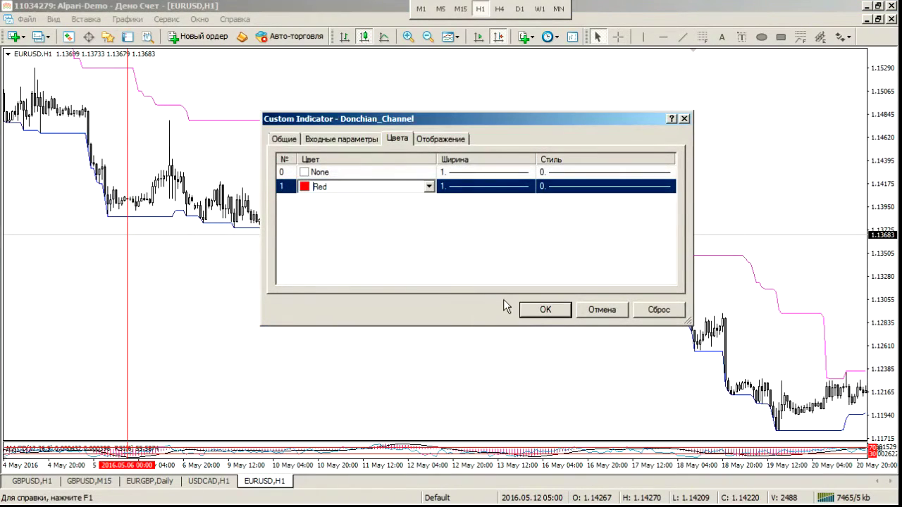
pyautogui.click(537, 311)
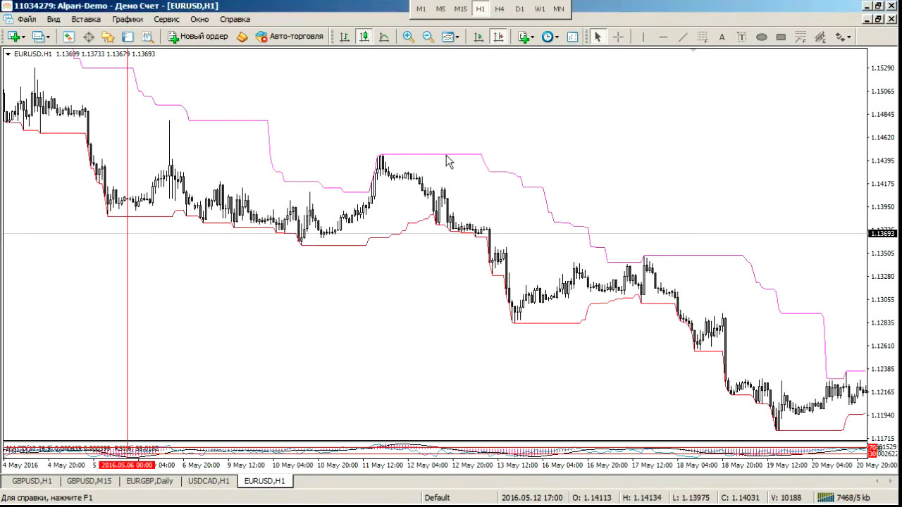
# Change the upper line of the 36-period Donchian Channel from magenta to green.
pyautogui.doubleClick(446, 155)
pyautogui.click(368, 174)
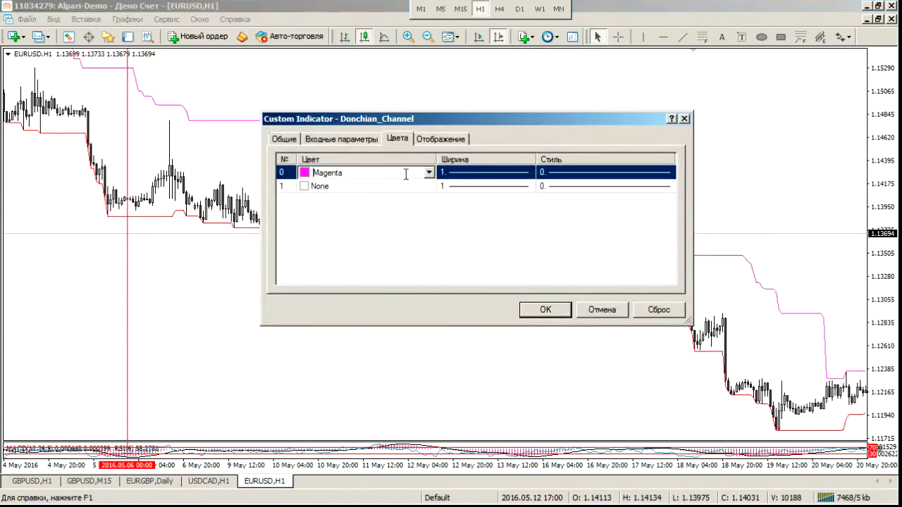
pyautogui.click(429, 173)
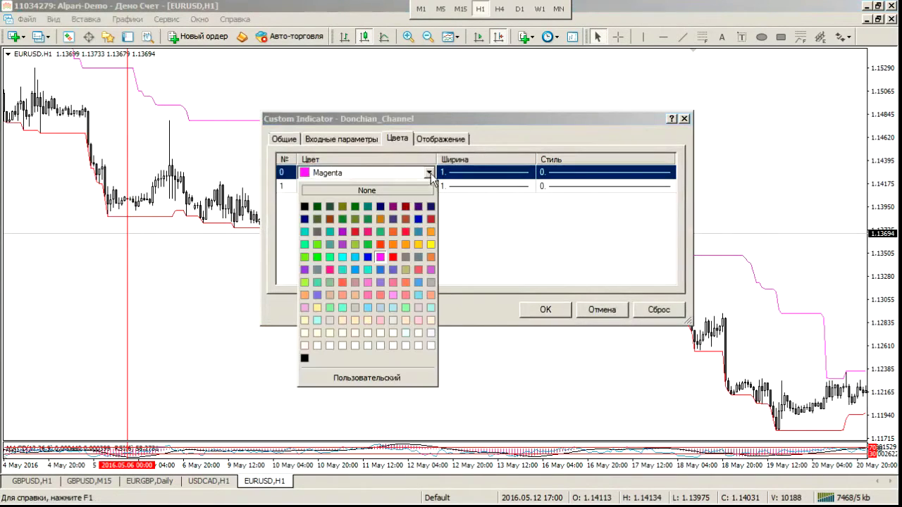
pyautogui.click(355, 206)
pyautogui.click(542, 310)
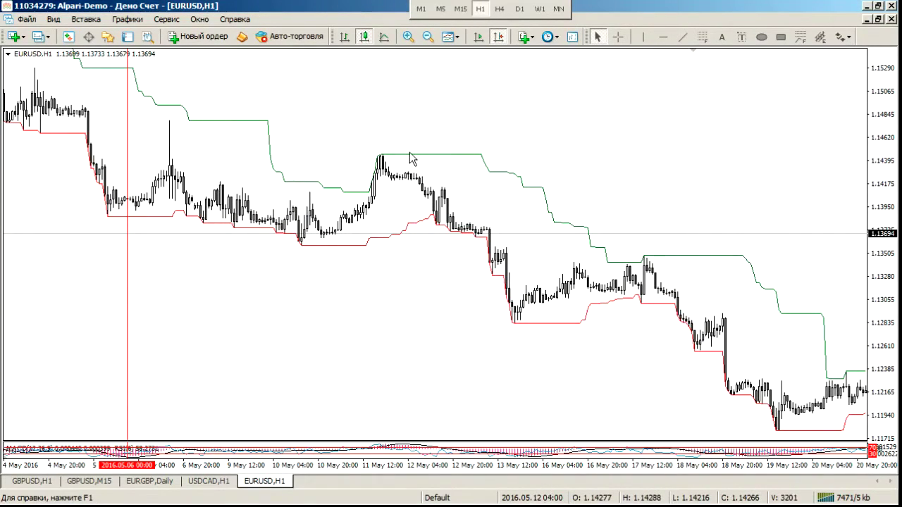
# Check the MACD and RSI entry rules in the spreadsheet and enlarge the MACD and RSI window below the EURUSD,H1 price chart.
pyautogui.moveTo(129, 497)
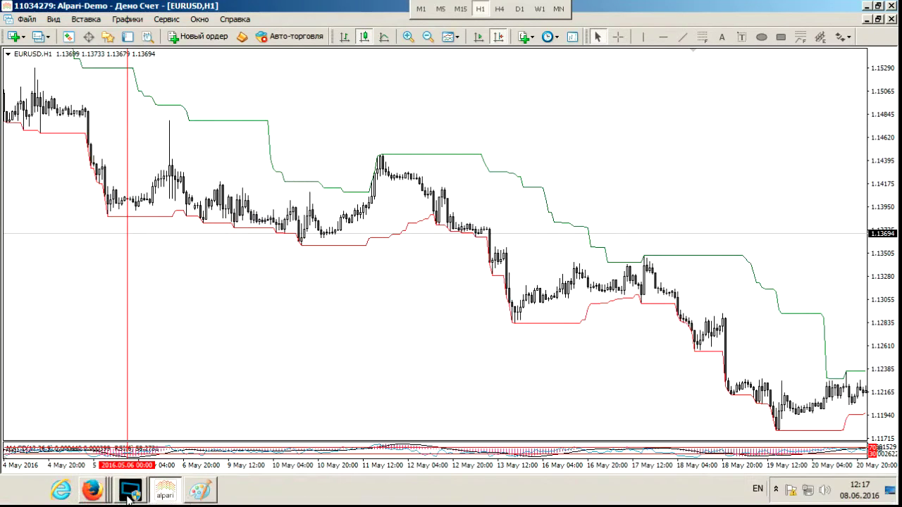
pyautogui.click(92, 493)
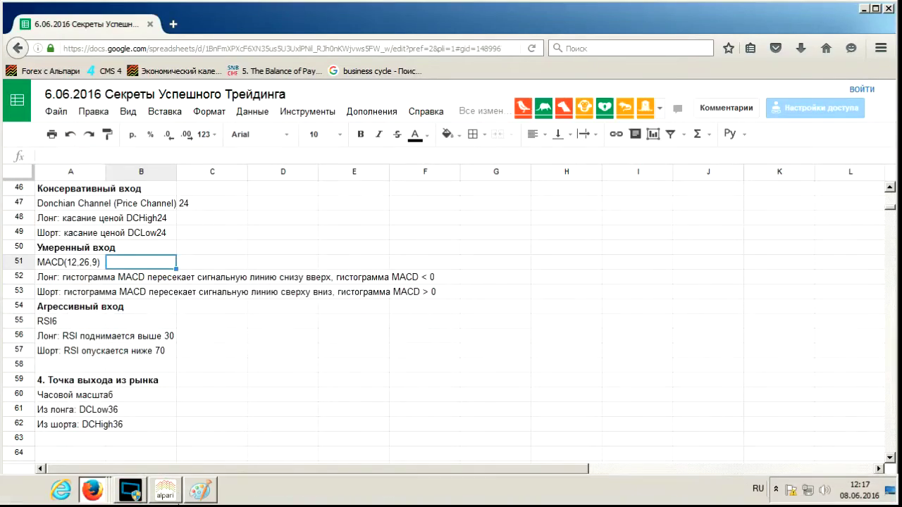
pyautogui.click(165, 495)
pyautogui.moveTo(308, 442); pyautogui.dragTo(324, 162)
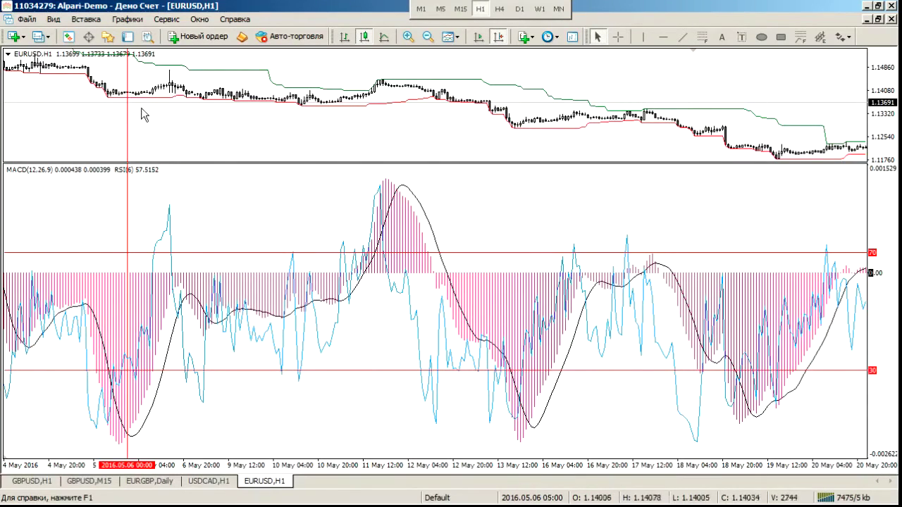
# Bring the EURUSD,H1 chart to the latest bars and add a Relative Strength Index with period 6, applied to Close, in its own window.
pyautogui.click(108, 37)
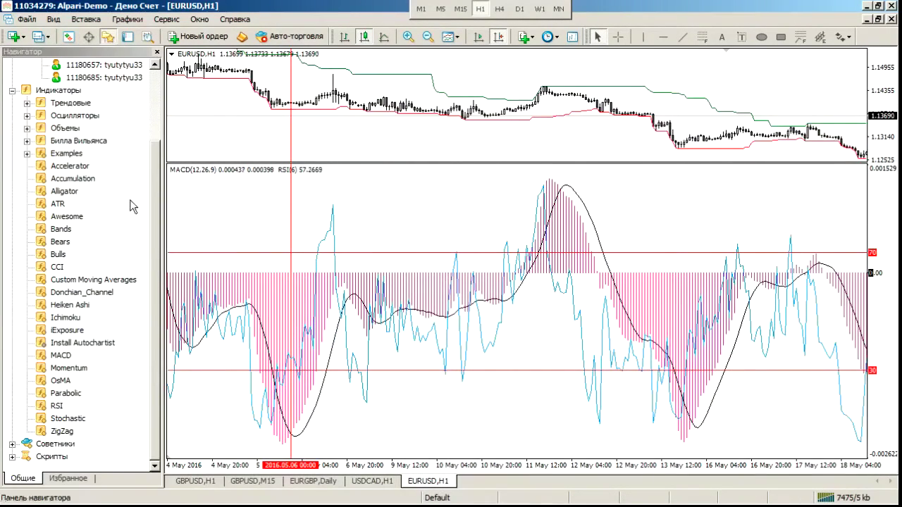
pyautogui.click(110, 38)
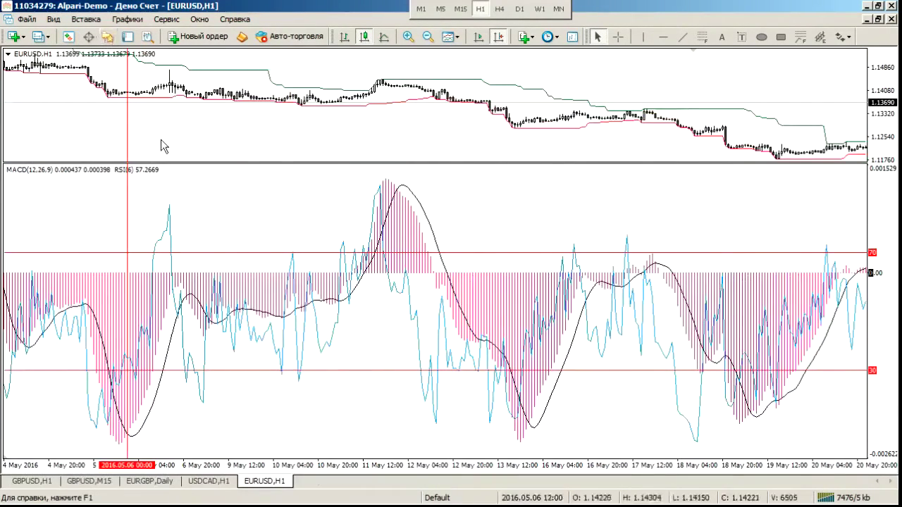
pyautogui.click(478, 37)
pyautogui.click(525, 37)
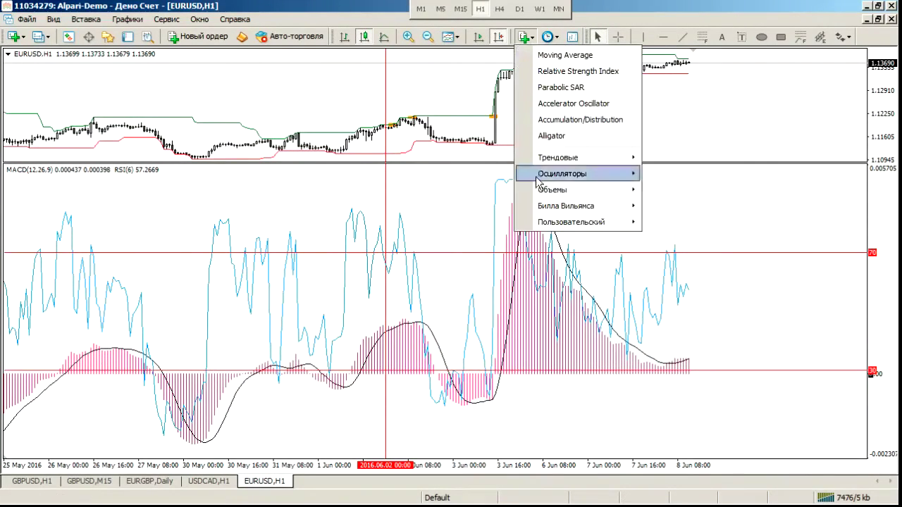
pyautogui.moveTo(627, 180)
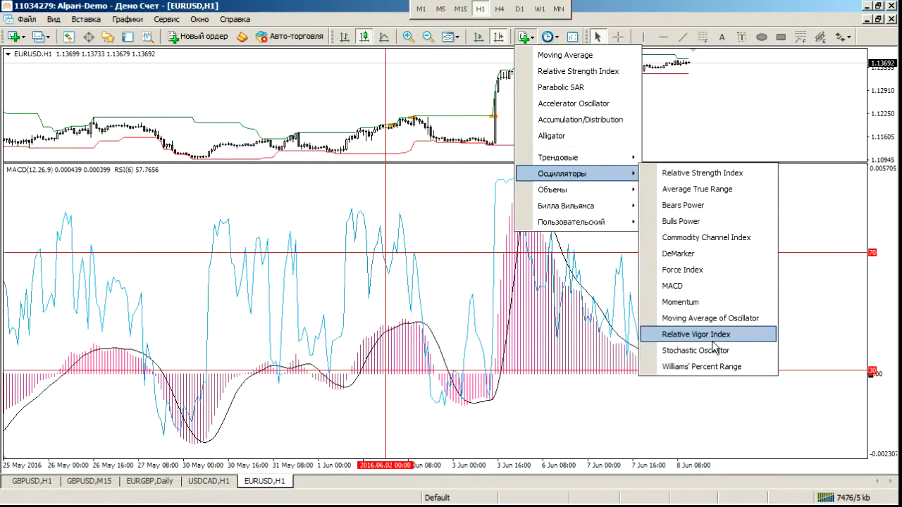
pyautogui.click(733, 173)
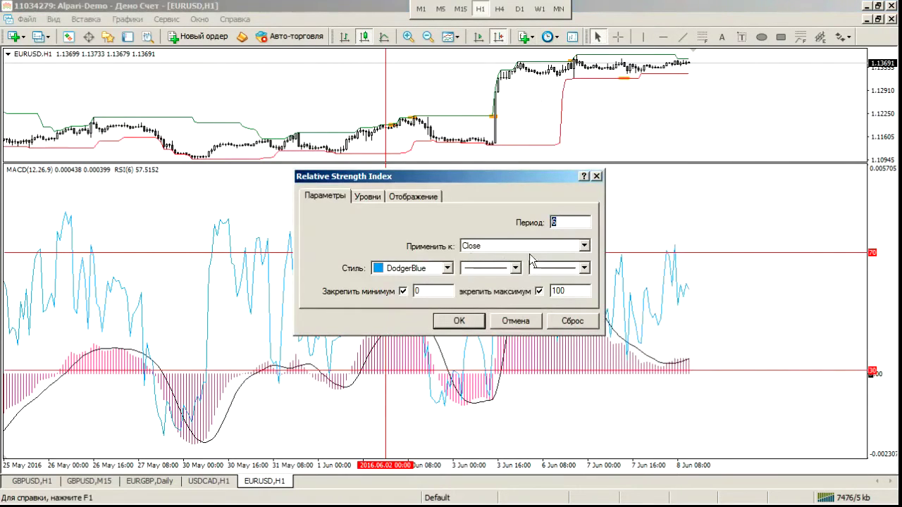
pyautogui.click(471, 320)
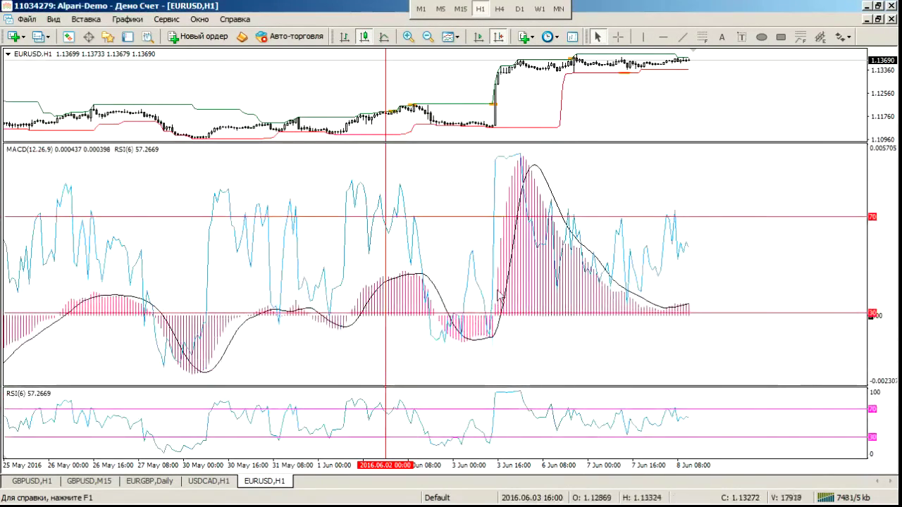
# Delete the Relative Strength Index overlaid in the MACD window of the EURUSD,H1 chart.
pyautogui.rightClick(618, 236)
pyautogui.rightClick(614, 224)
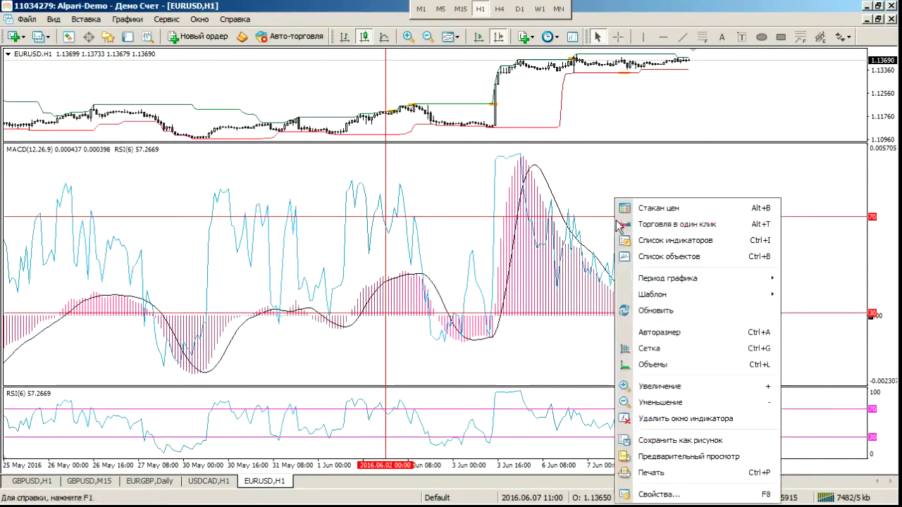
pyautogui.rightClick(610, 219)
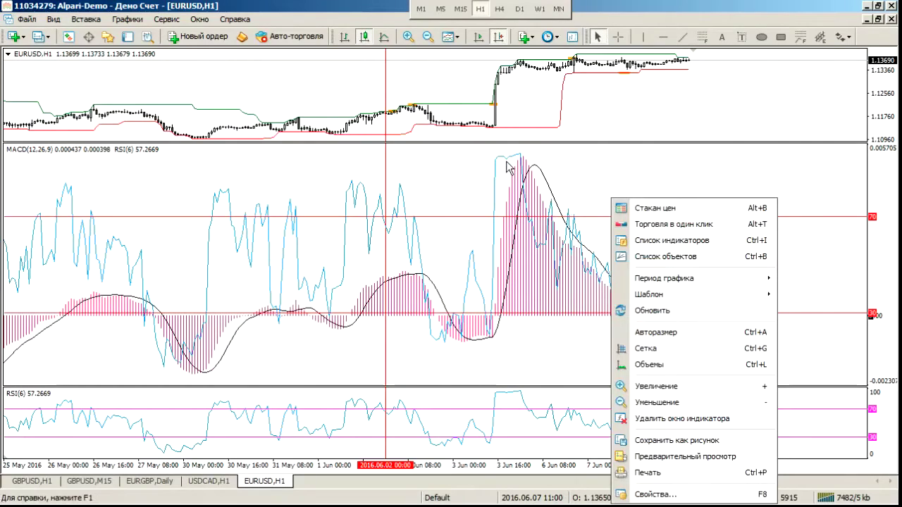
pyautogui.rightClick(507, 162)
pyautogui.click(556, 185)
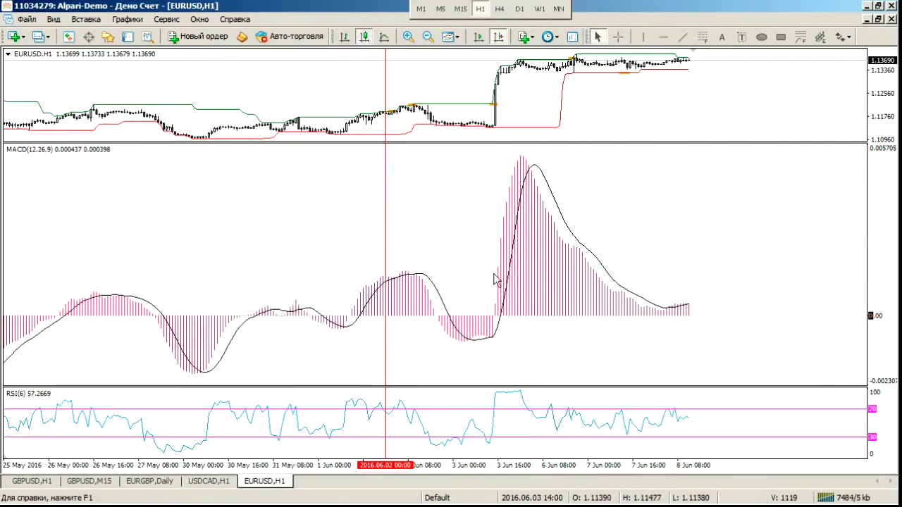
# Collapse the RSI and MACD windows to thin strips so the EURUSD,H1 price chart takes up nearly all the height.
pyautogui.moveTo(406, 385); pyautogui.dragTo(423, 276)
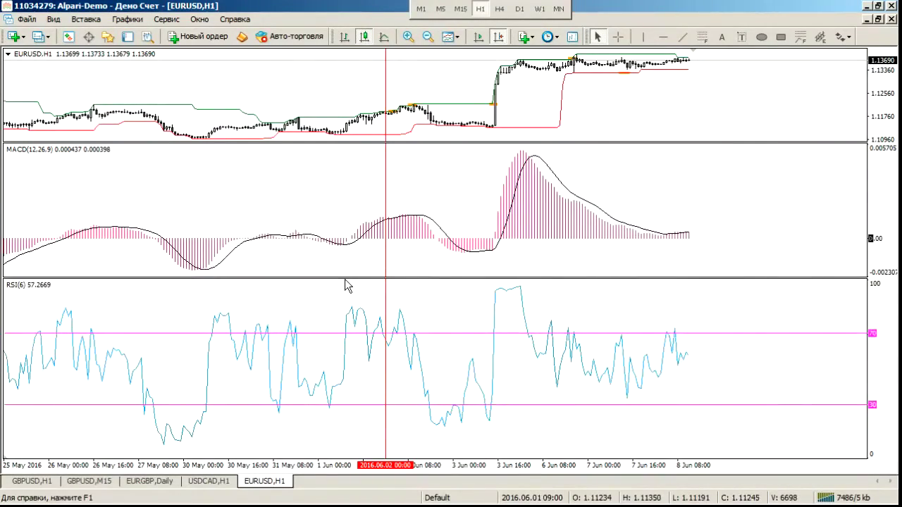
pyautogui.moveTo(345, 280); pyautogui.dragTo(335, 451)
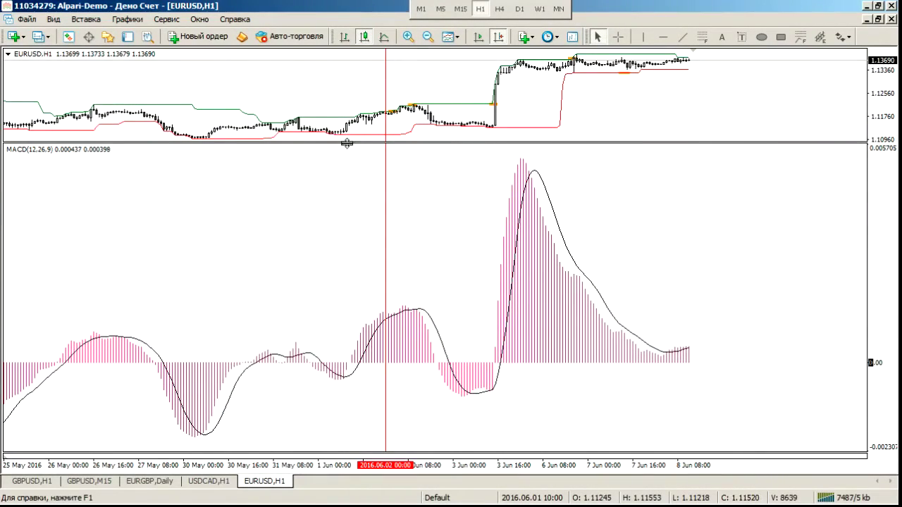
pyautogui.moveTo(347, 143); pyautogui.dragTo(345, 439)
pyautogui.moveTo(267, 211)
pyautogui.mouseDown()
pyautogui.moveTo(590, 228)
pyautogui.moveTo(674, 271)
pyautogui.moveTo(714, 276)
pyautogui.mouseUp()
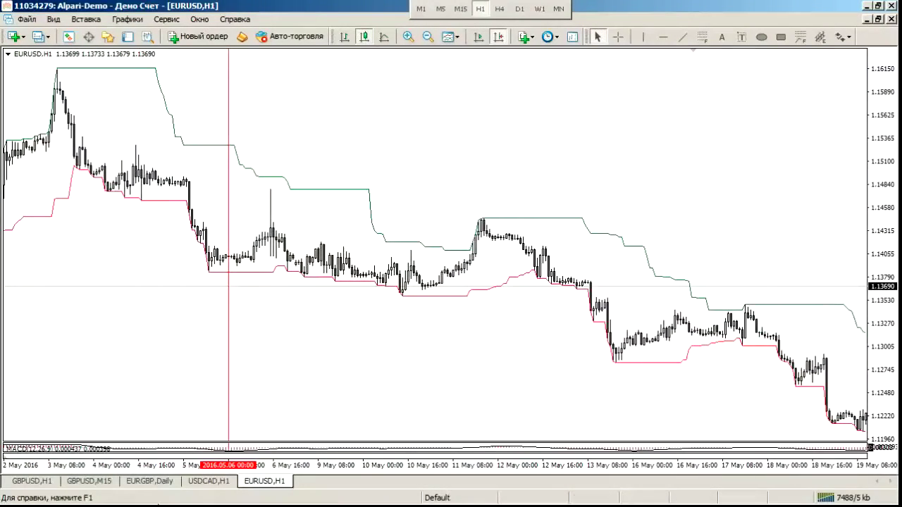
# Switch to the course spreadsheet in Firefox and copy the heading "5. Размер позиции" from the strategy outline to column A below the exit rules.
pyautogui.click(93, 491)
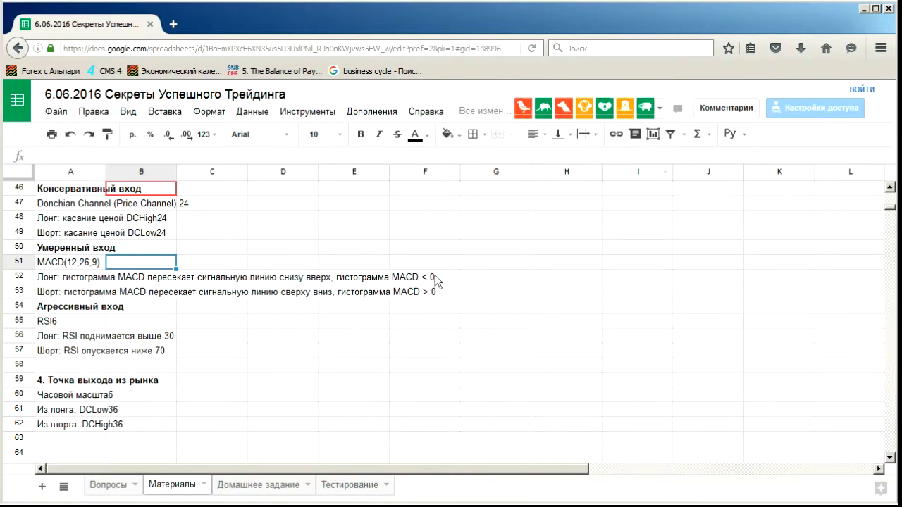
pyautogui.click(151, 310)
pyautogui.click(75, 366)
pyautogui.scroll(-2, 73, 366)
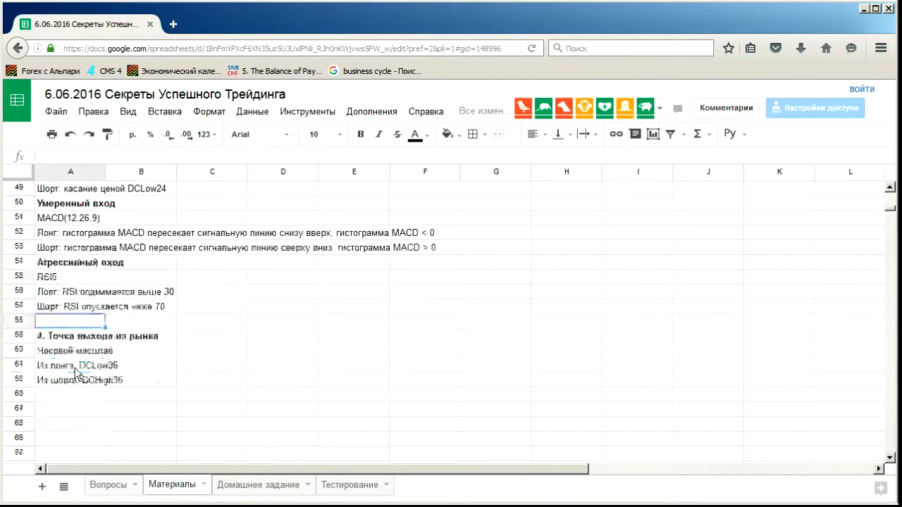
pyautogui.click(71, 363)
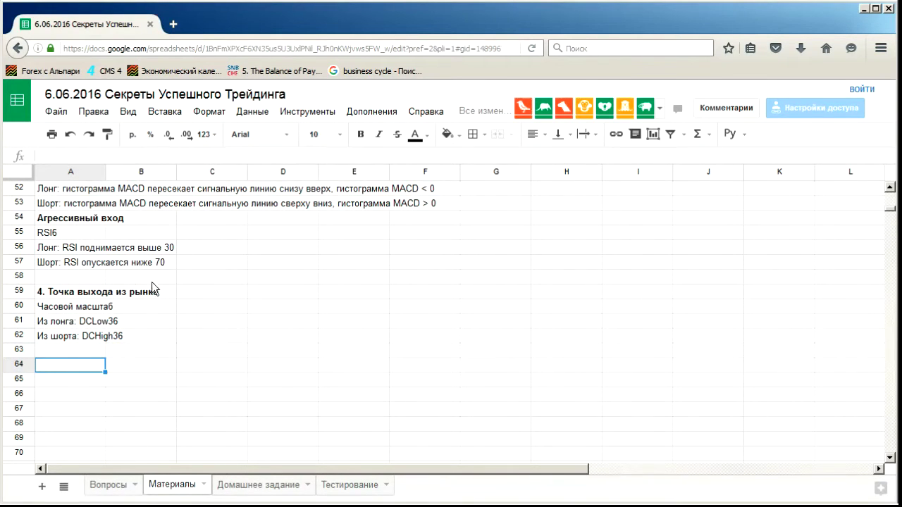
pyautogui.scroll(15, 74, 300)
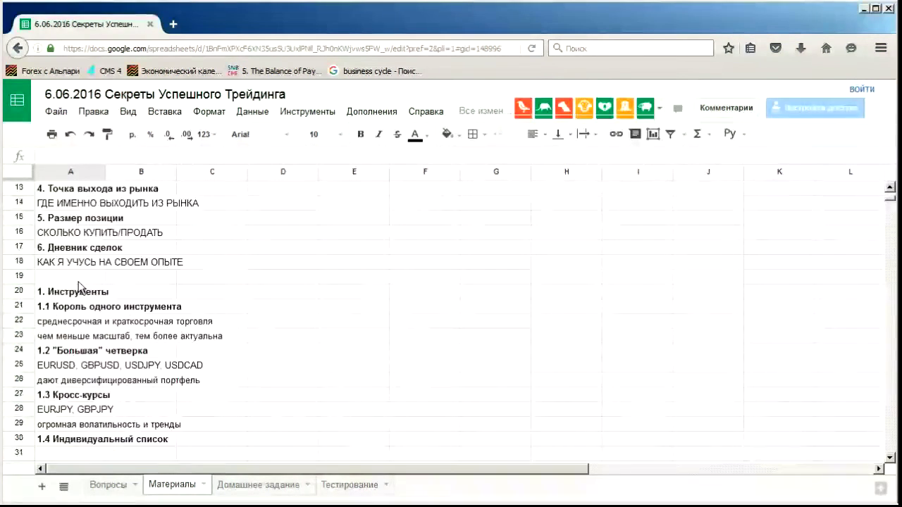
pyautogui.click(101, 310)
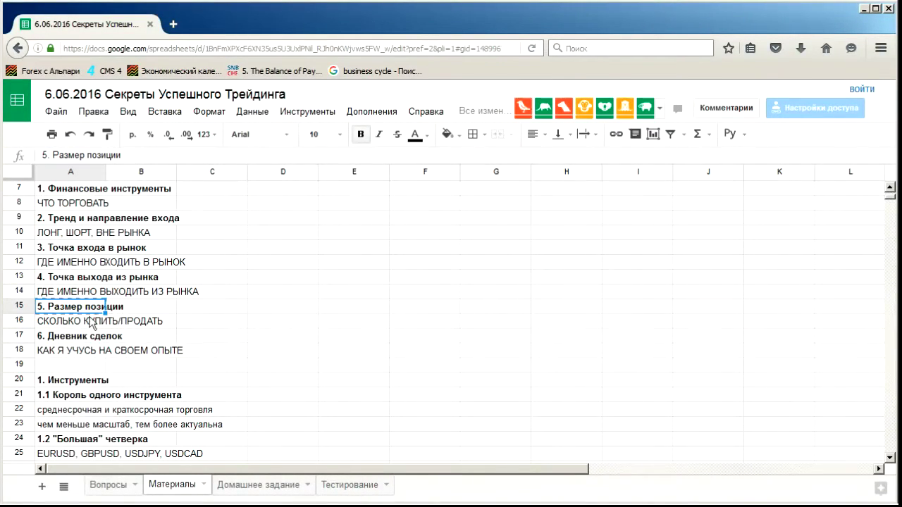
pyautogui.scroll(-16, 70, 309)
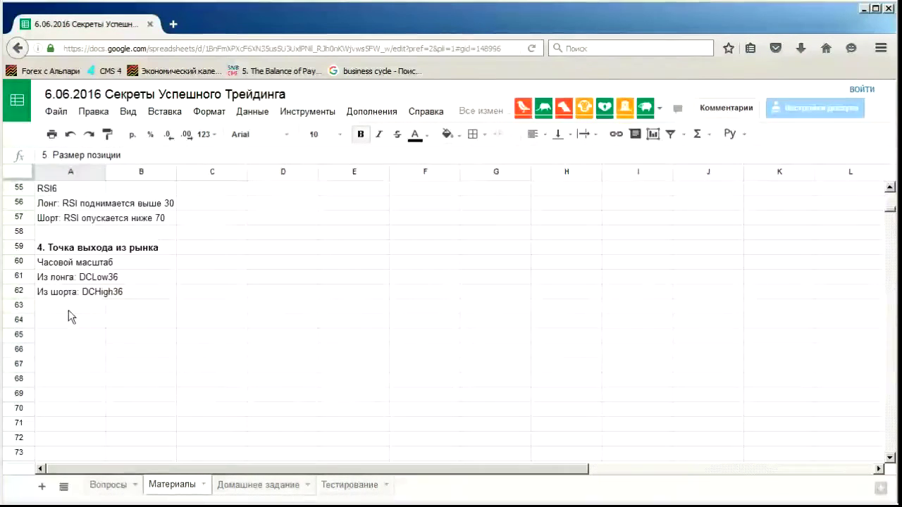
pyautogui.click(68, 310)
pyautogui.write('5. Размер позиции')
# Review the trading strategy outline at the start of the Материалы sheet, from trend and entry point through exit point to position size.
pyautogui.scroll(7, 162, 317)
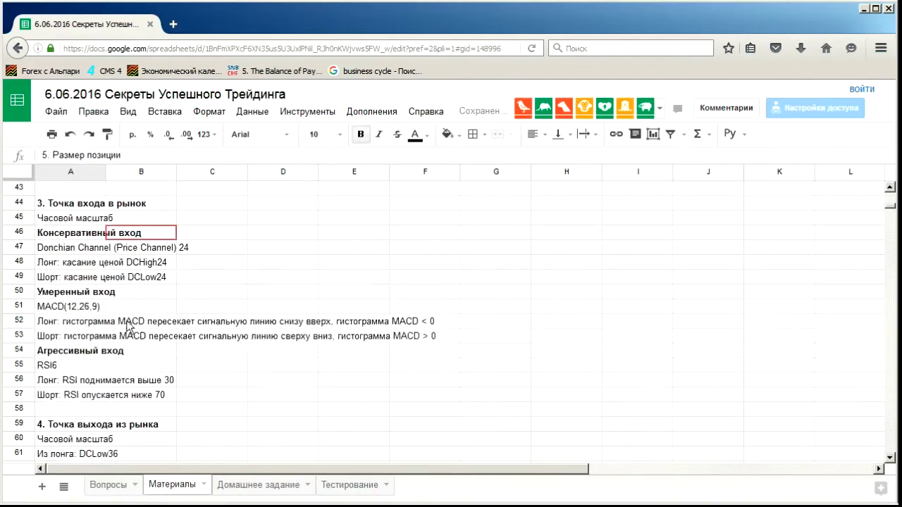
pyautogui.scroll(14, 126, 325)
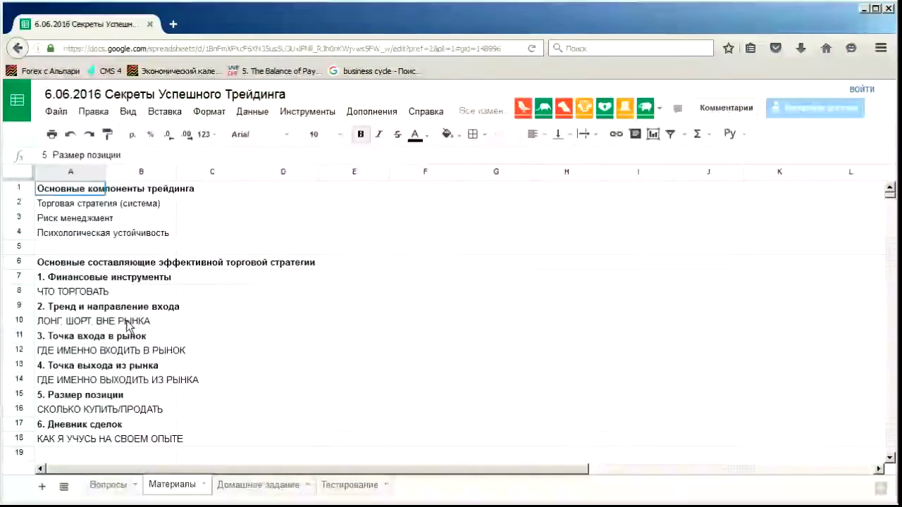
pyautogui.scroll(-1, 77, 247)
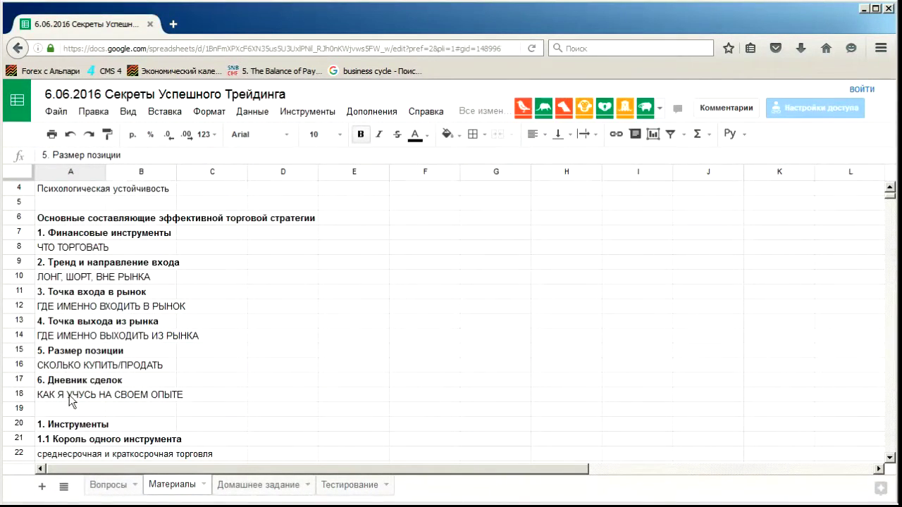
pyautogui.click(79, 263)
pyautogui.click(69, 294)
pyautogui.click(92, 321)
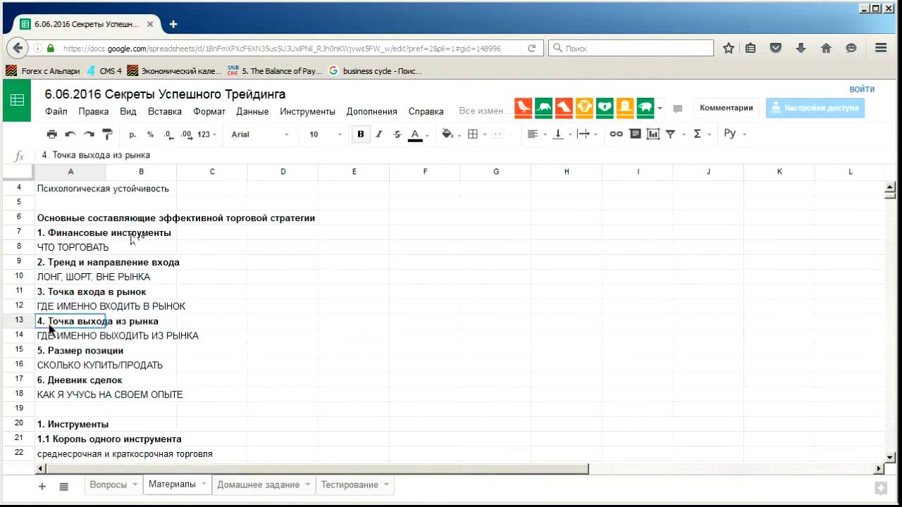
pyautogui.click(95, 352)
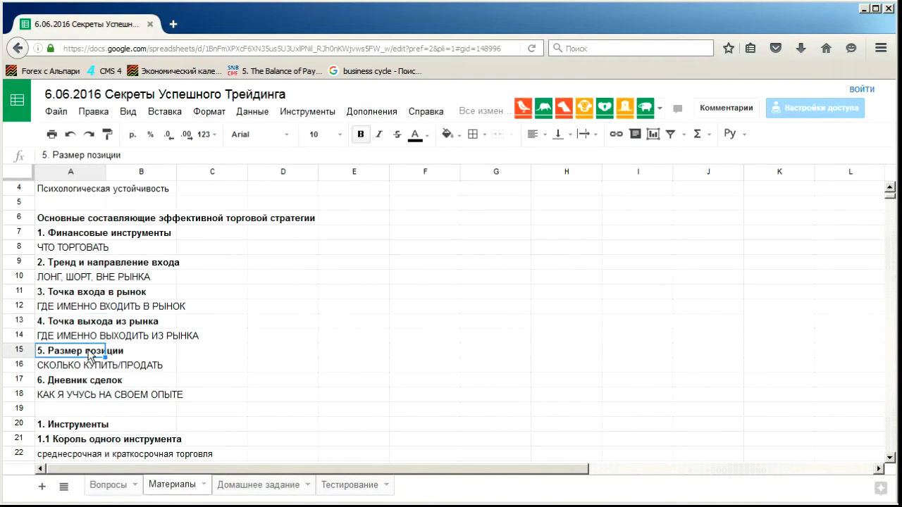
pyautogui.click(73, 366)
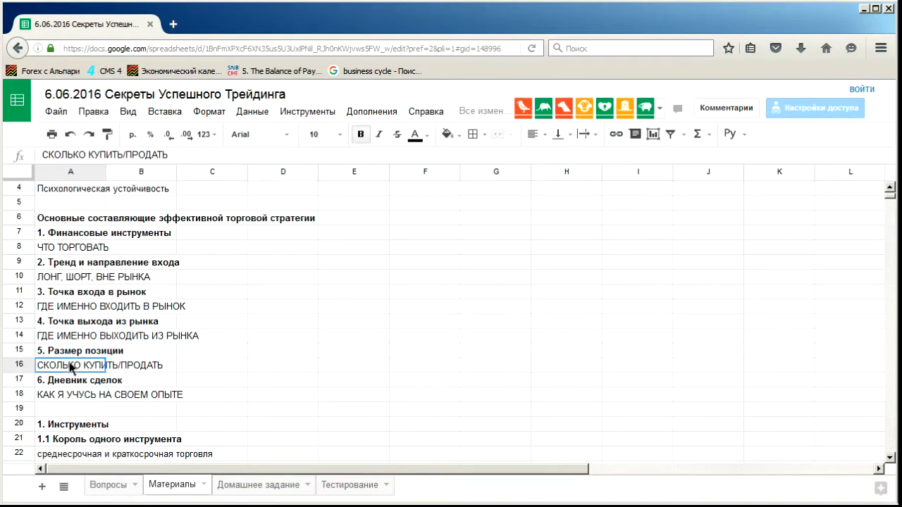
pyautogui.click(78, 352)
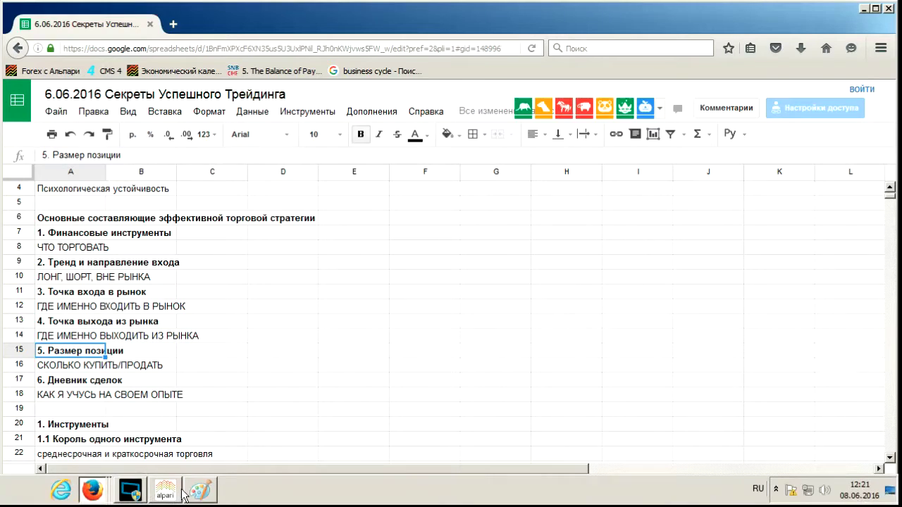
# Switch to Paint and clear the whole old drawing from the canvas.
pyautogui.click(200, 496)
pyautogui.hotkey('ctrl', 'a')
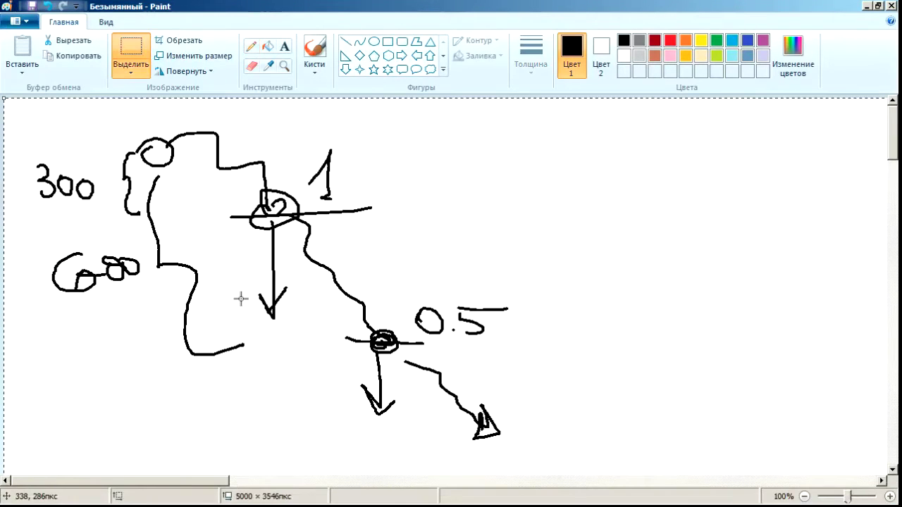
pyautogui.press('Delete')
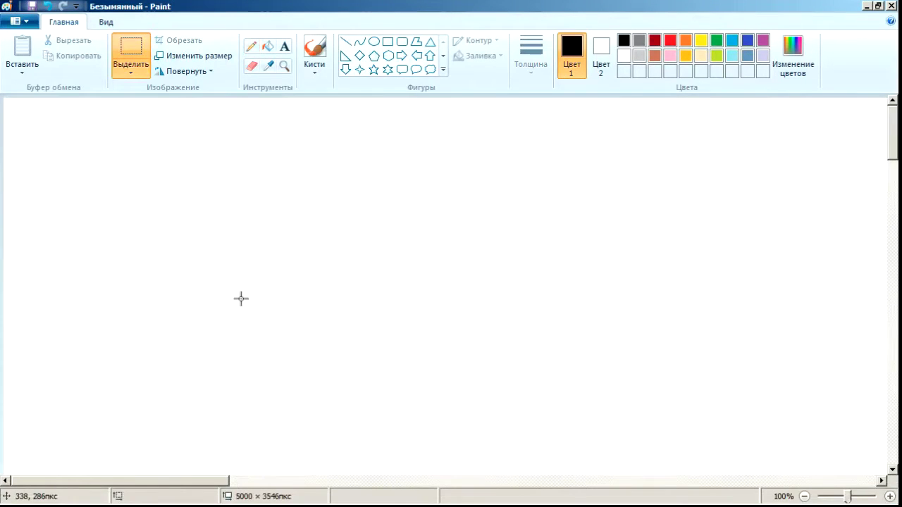
# Handwrite "$10.000" in black near the canvas's upper-left corner with a thick Pencil line.
pyautogui.click(251, 44)
pyautogui.click(539, 60)
pyautogui.click(549, 172)
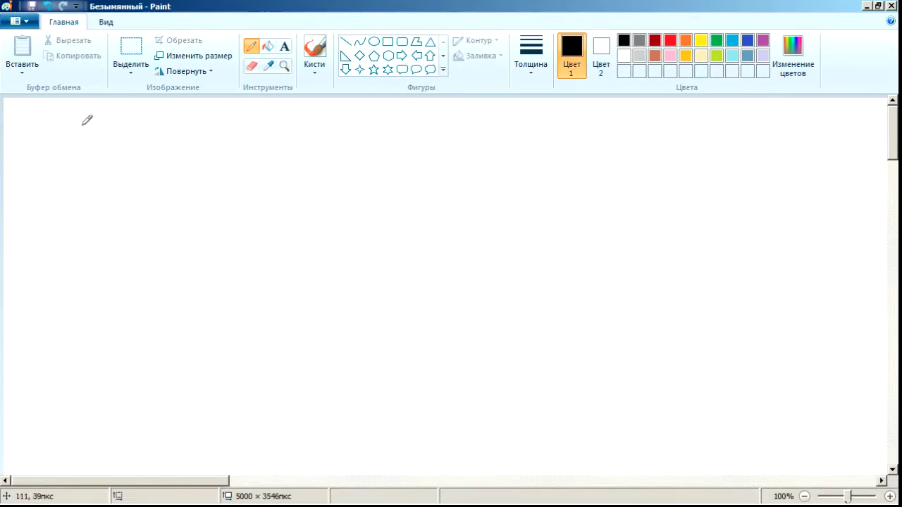
pyautogui.click(542, 54)
pyautogui.click(559, 184)
pyautogui.moveTo(33, 153); pyautogui.dragTo(42, 174)
pyautogui.moveTo(69, 134)
pyautogui.mouseDown()
pyautogui.moveTo(103, 161)
pyautogui.moveTo(115, 132)
pyautogui.moveTo(104, 150)
pyautogui.moveTo(124, 169)
pyautogui.moveTo(140, 132)
pyautogui.moveTo(125, 145)
pyautogui.moveTo(181, 149)
pyautogui.moveTo(152, 143)
pyautogui.mouseUp()
pyautogui.click(82, 173)
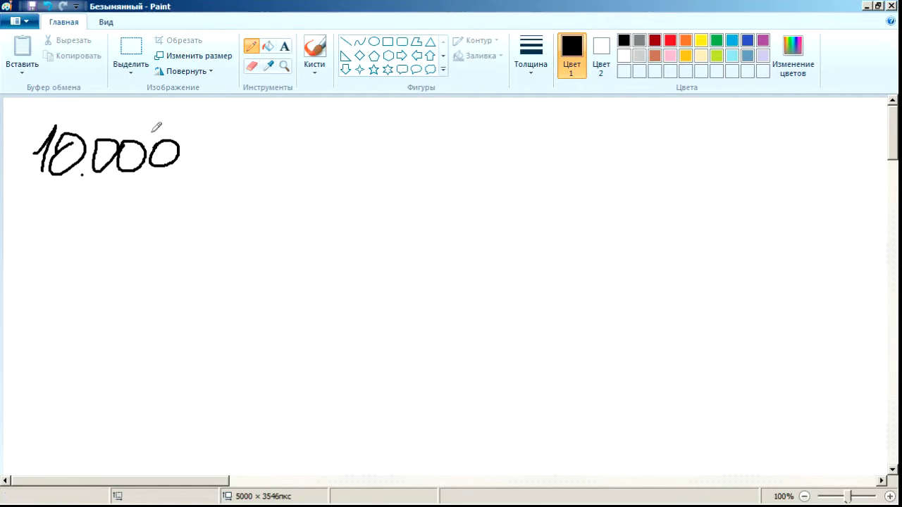
pyautogui.moveTo(33, 128)
pyautogui.mouseDown()
pyautogui.moveTo(12, 139)
pyautogui.moveTo(14, 172)
pyautogui.mouseUp()
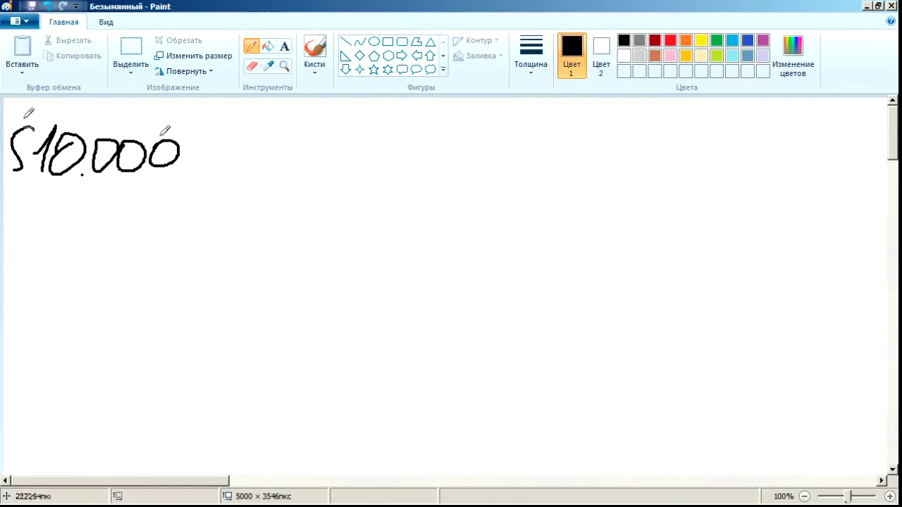
pyautogui.moveTo(24, 117); pyautogui.dragTo(14, 177)
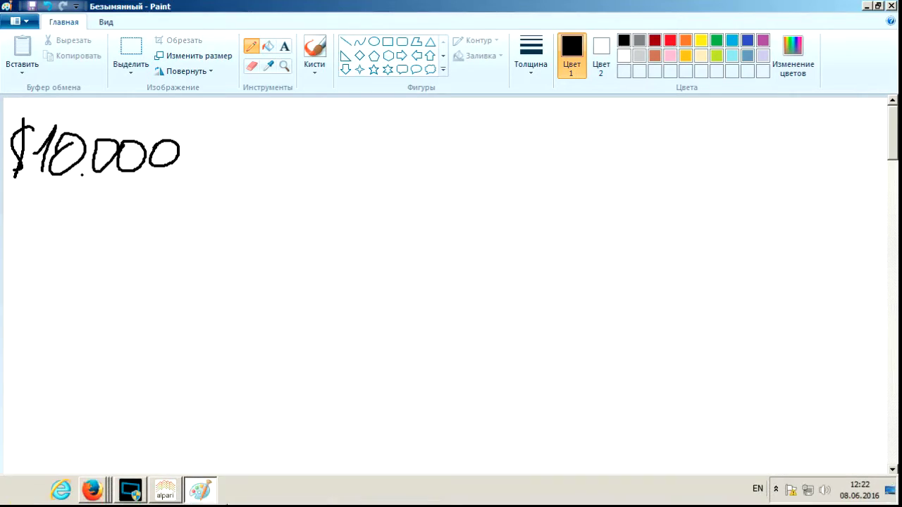
# Switch to the EURUSD,H1 chart and mark the latest part of the green upper channel line with a small rectangle coloured orange.
pyautogui.click(169, 491)
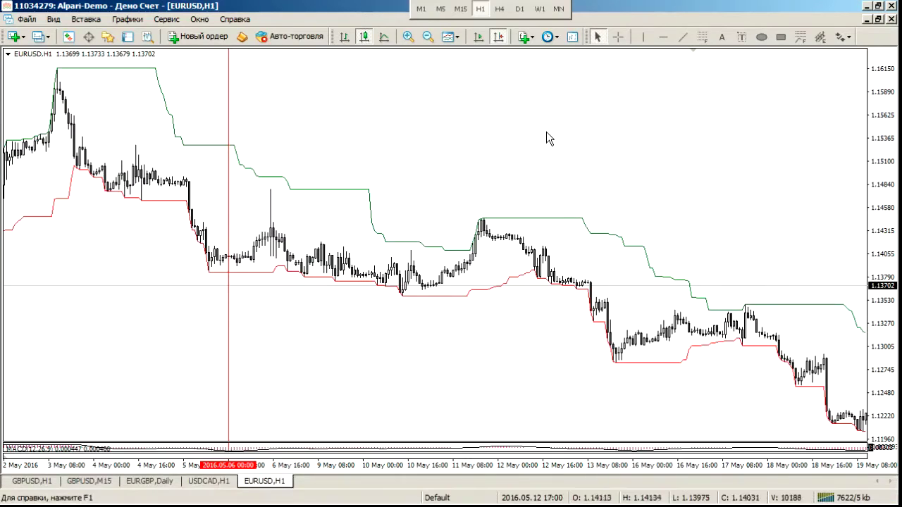
pyautogui.click(408, 36)
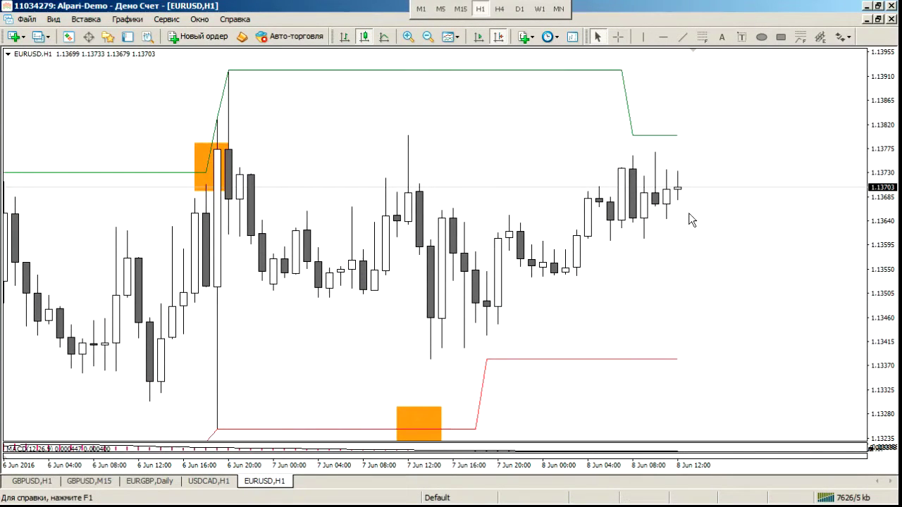
pyautogui.click(780, 36)
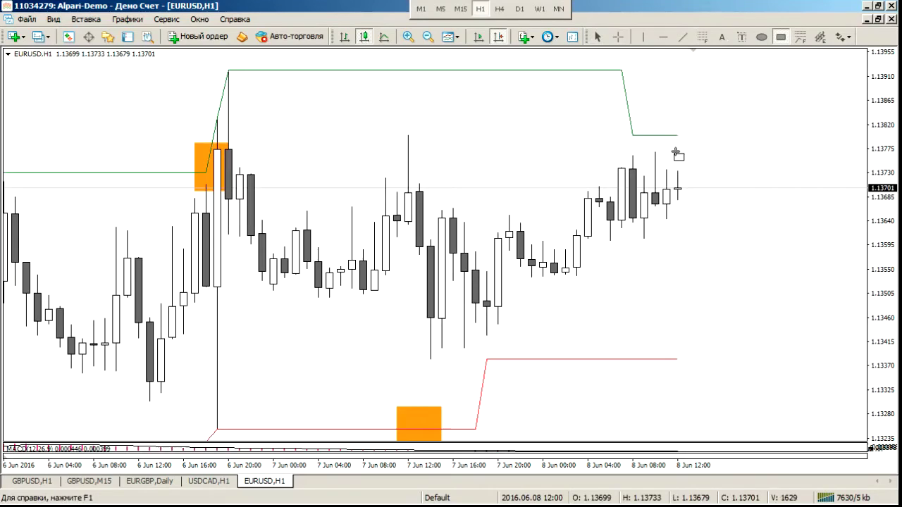
pyautogui.moveTo(655, 128); pyautogui.dragTo(698, 135)
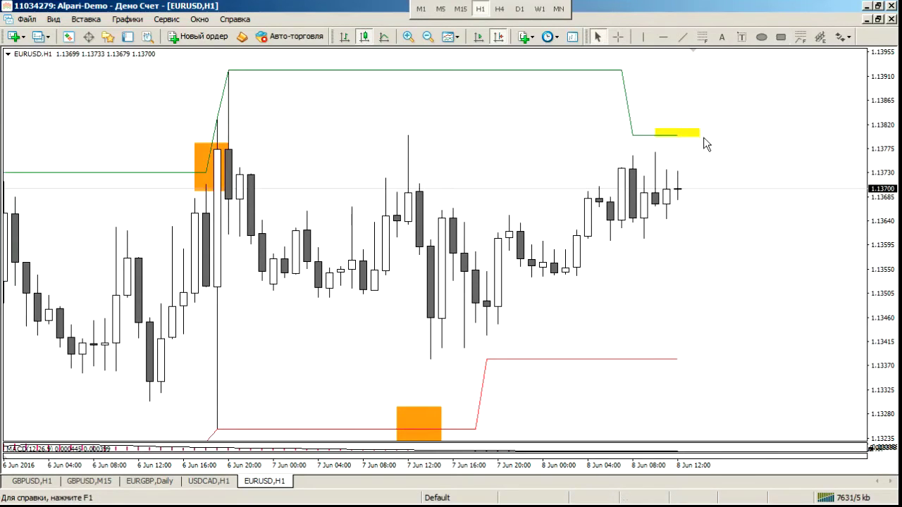
pyautogui.rightClick(704, 138)
pyautogui.click(717, 147)
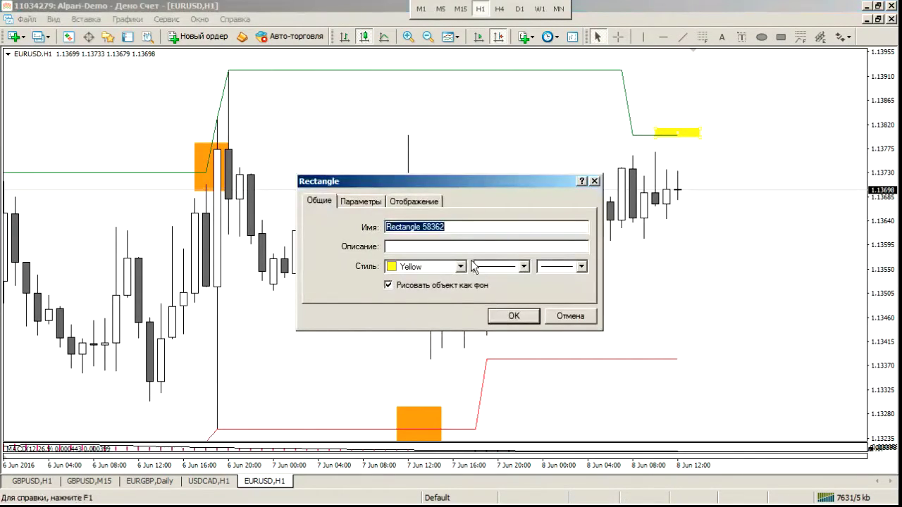
pyautogui.click(461, 266)
pyautogui.click(493, 342)
pyautogui.click(514, 315)
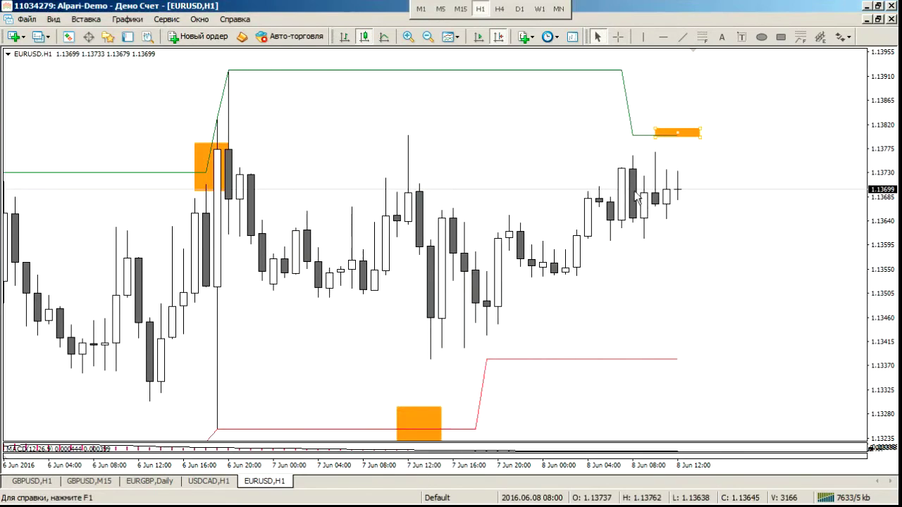
pyautogui.rightClick(701, 146)
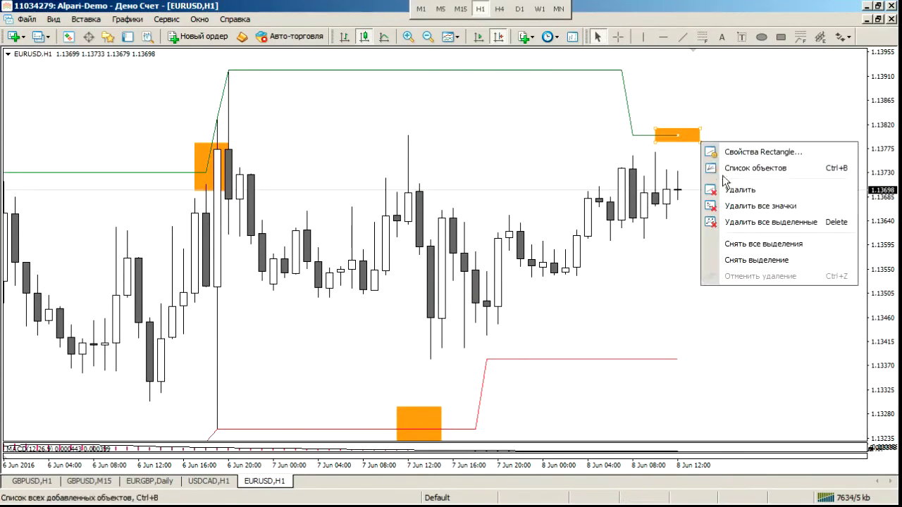
pyautogui.click(696, 146)
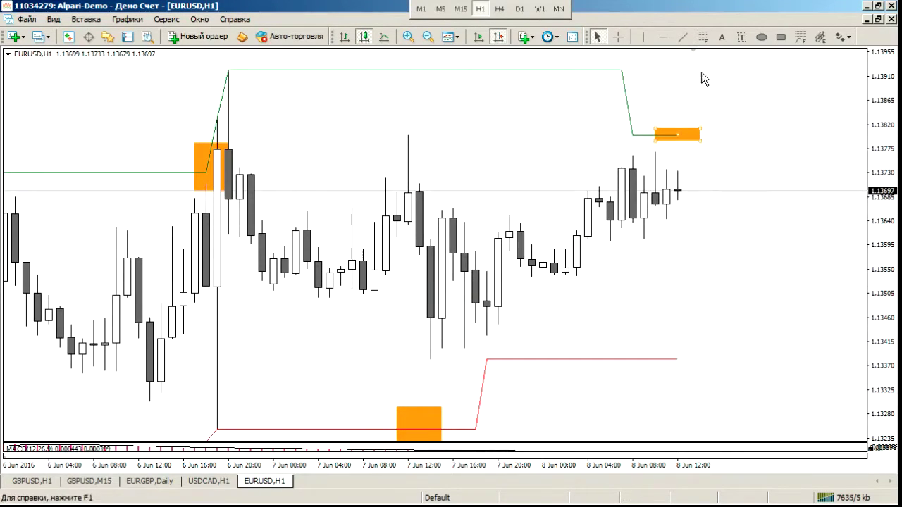
# Place a horizontal line at about 1.13839 above the newest orange rectangle and delete both the rectangle and the line.
pyautogui.click(663, 36)
pyautogui.moveTo(696, 119); pyautogui.dragTo(703, 138)
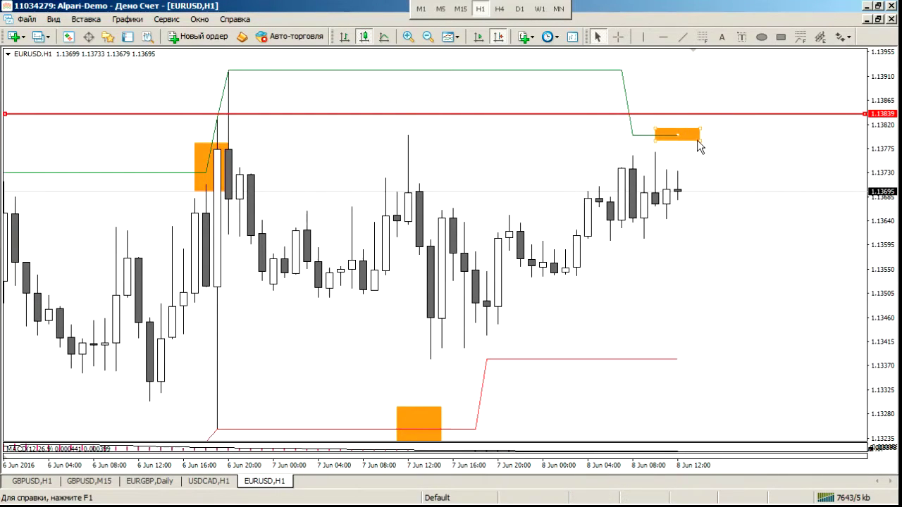
pyautogui.rightClick(696, 139)
pyautogui.click(732, 186)
pyautogui.rightClick(706, 113)
pyautogui.click(733, 161)
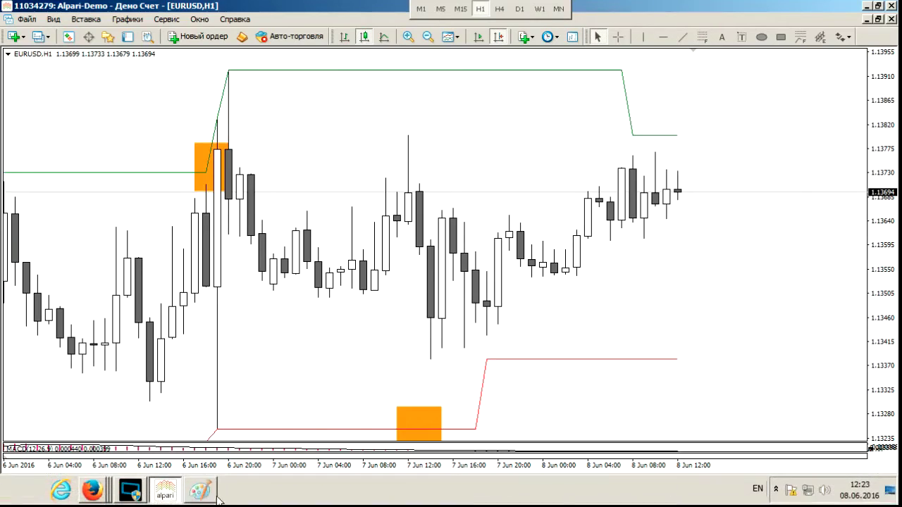
# Switch to Paint, handwrite "1.1380" in black right of "$10.000", and draw a small black circle with a green up arrow before it.
pyautogui.click(198, 498)
pyautogui.moveTo(395, 179)
pyautogui.mouseDown()
pyautogui.moveTo(422, 185)
pyautogui.moveTo(465, 167)
pyautogui.moveTo(464, 183)
pyautogui.moveTo(483, 160)
pyautogui.moveTo(466, 184)
pyautogui.mouseUp()
pyautogui.click(434, 181)
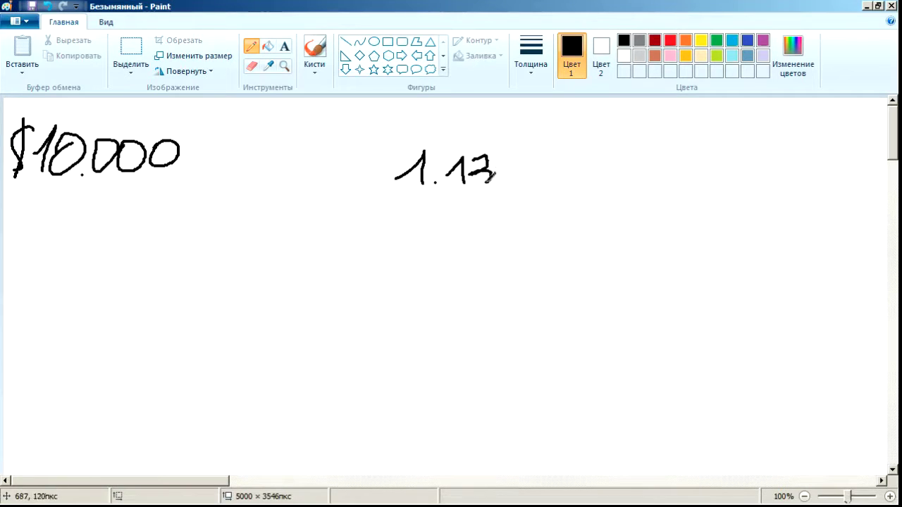
pyautogui.moveTo(509, 154)
pyautogui.mouseDown()
pyautogui.moveTo(529, 147)
pyautogui.moveTo(519, 179)
pyautogui.moveTo(510, 153)
pyautogui.moveTo(526, 168)
pyautogui.moveTo(554, 169)
pyautogui.moveTo(539, 153)
pyautogui.mouseUp()
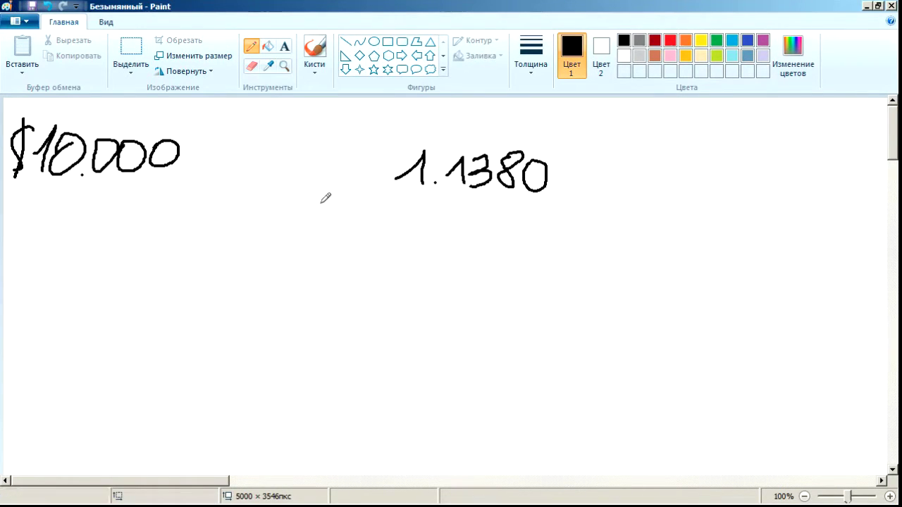
pyautogui.moveTo(321, 171)
pyautogui.mouseDown()
pyautogui.moveTo(345, 180)
pyautogui.moveTo(323, 189)
pyautogui.moveTo(325, 170)
pyautogui.moveTo(354, 179)
pyautogui.moveTo(328, 149)
pyautogui.moveTo(328, 133)
pyautogui.moveTo(308, 148)
pyautogui.moveTo(347, 149)
pyautogui.mouseUp()
pyautogui.click(716, 42)
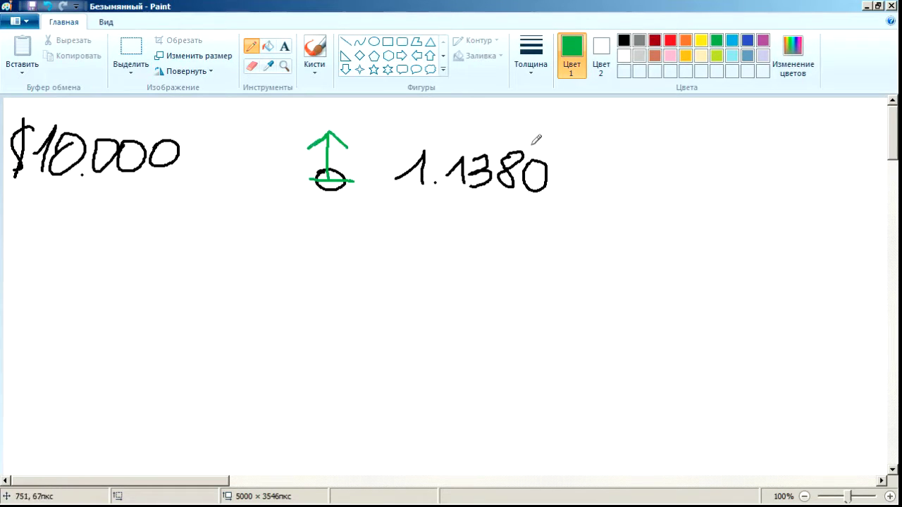
# Switch to the EURUSD,H1 chart and mark the latest ends of the green upper and red lower channel lines with small orange rectangles.
pyautogui.moveTo(274, 491)
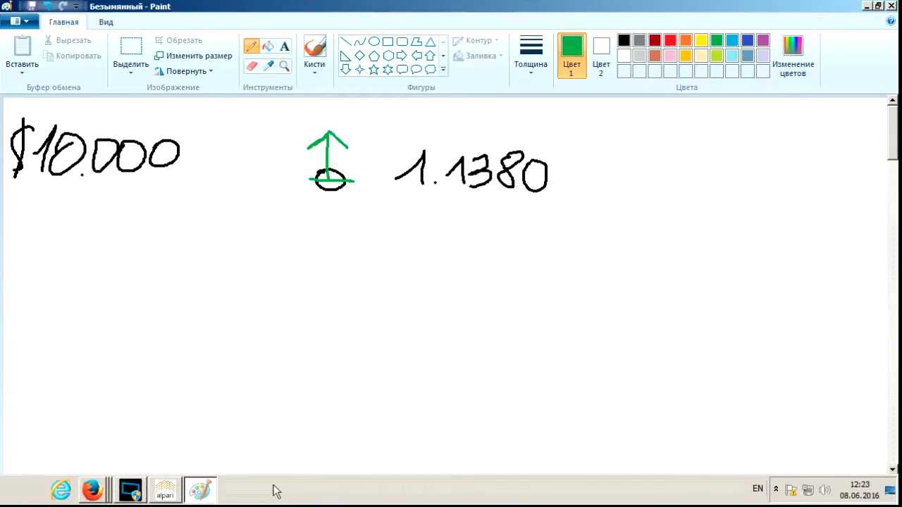
pyautogui.click(169, 494)
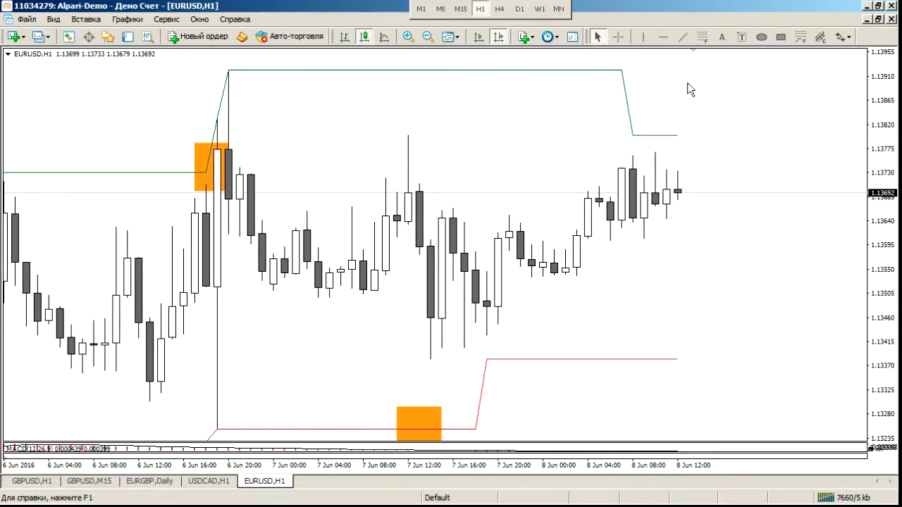
pyautogui.click(781, 36)
pyautogui.moveTo(666, 129); pyautogui.dragTo(693, 141)
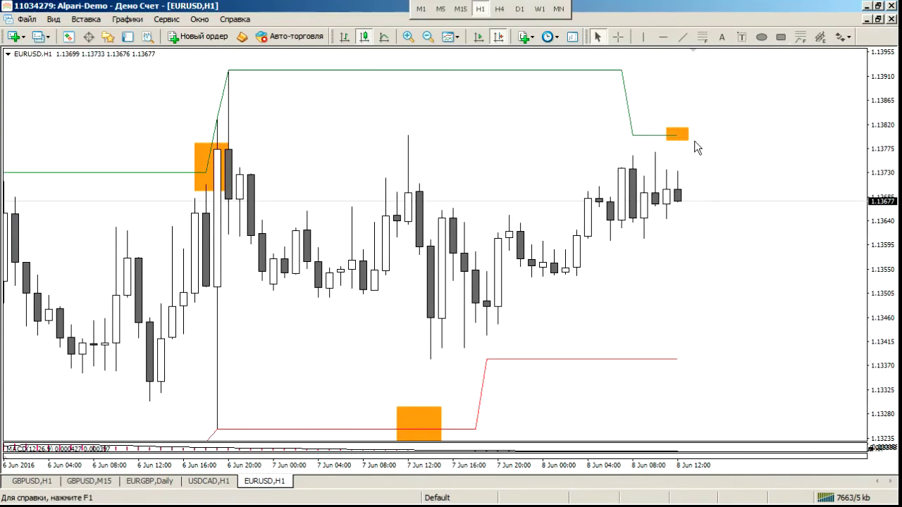
pyautogui.middleClick(652, 134)
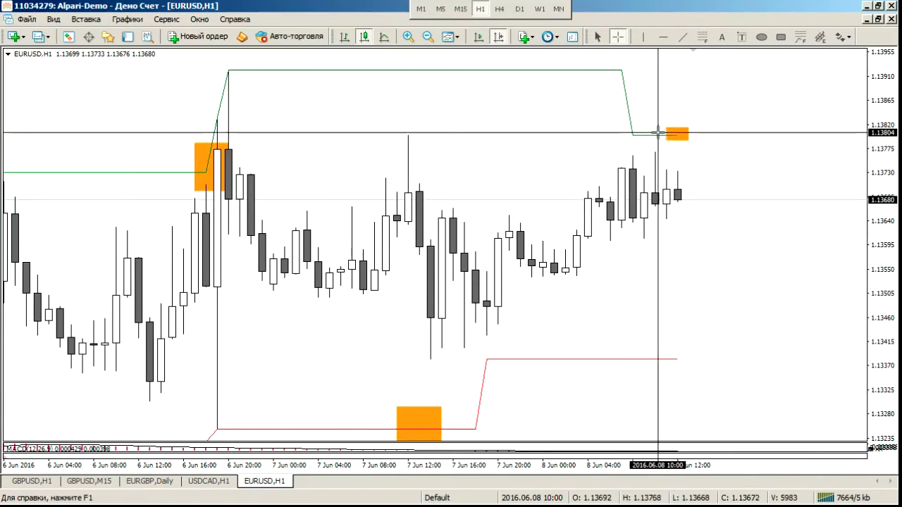
pyautogui.middleClick(683, 179)
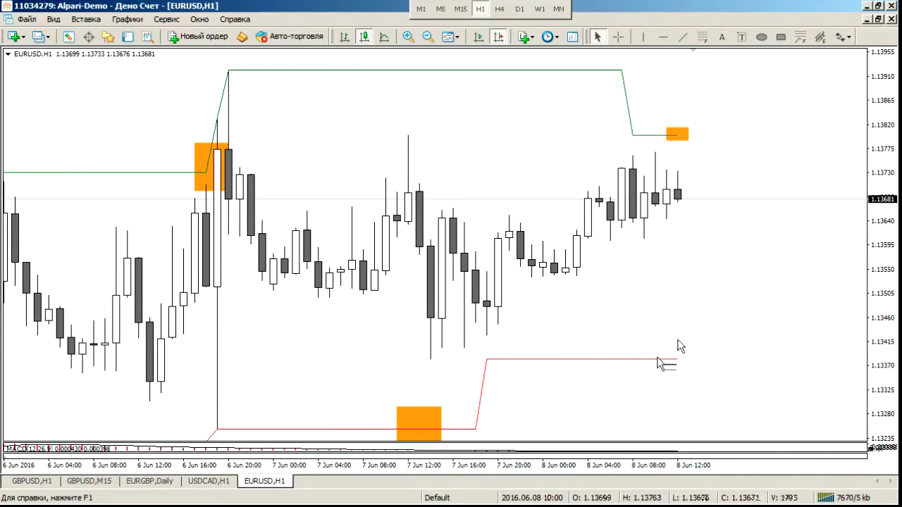
pyautogui.click(783, 37)
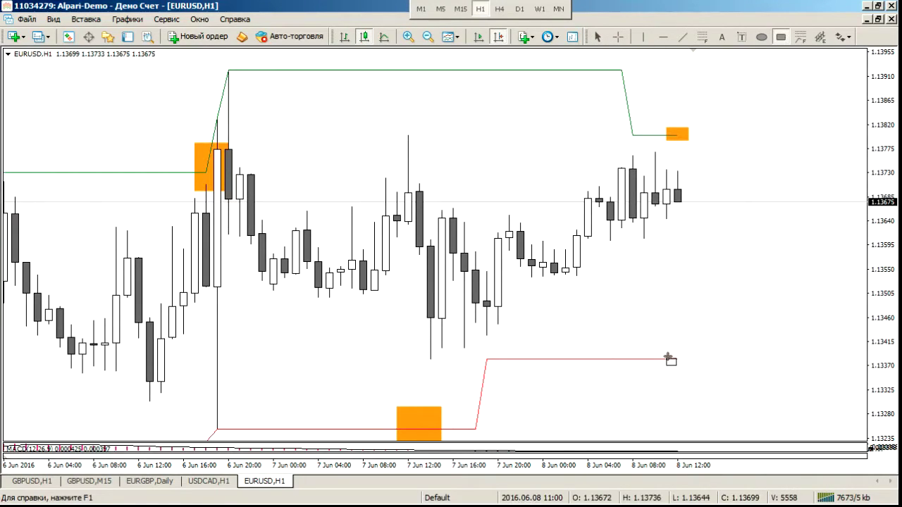
pyautogui.moveTo(668, 357); pyautogui.dragTo(694, 363)
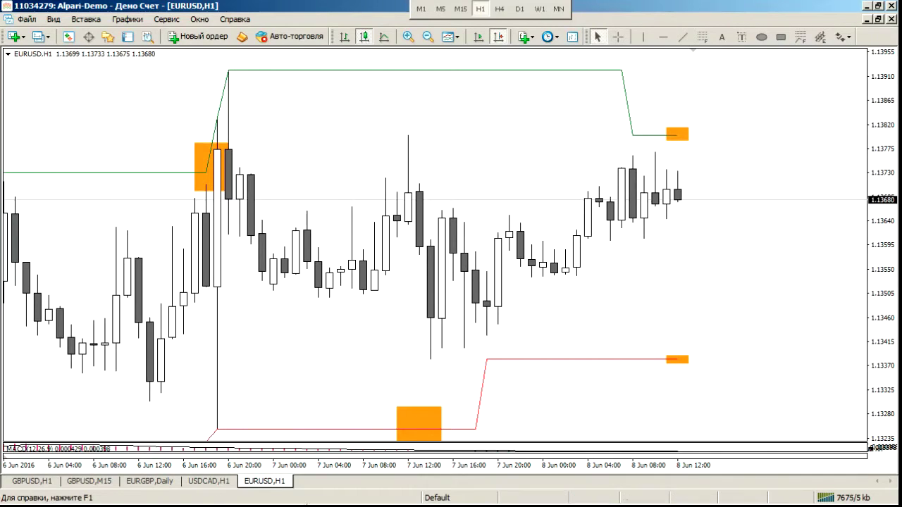
# Switch to Paint and draw in red a tall brace below the green arrow, a crossed circle at its lower end, and "1.1338" beside it.
pyautogui.click(230, 502)
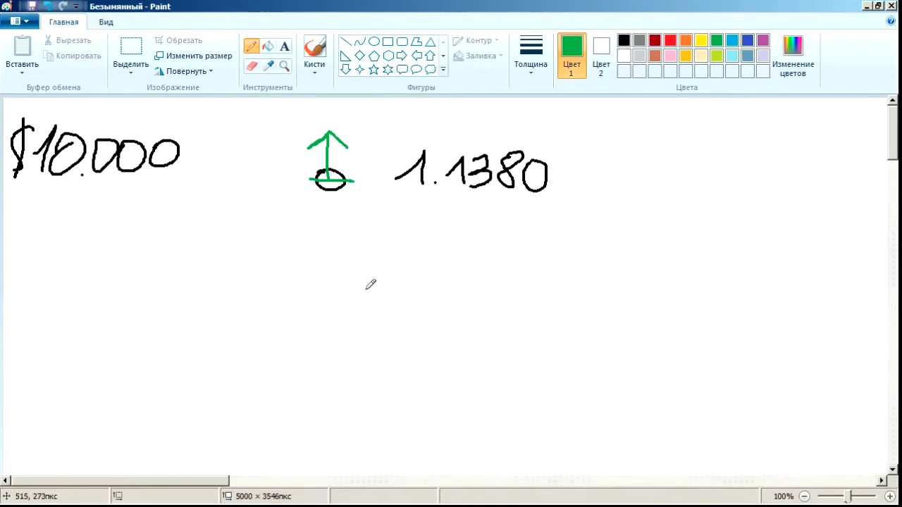
pyautogui.click(670, 40)
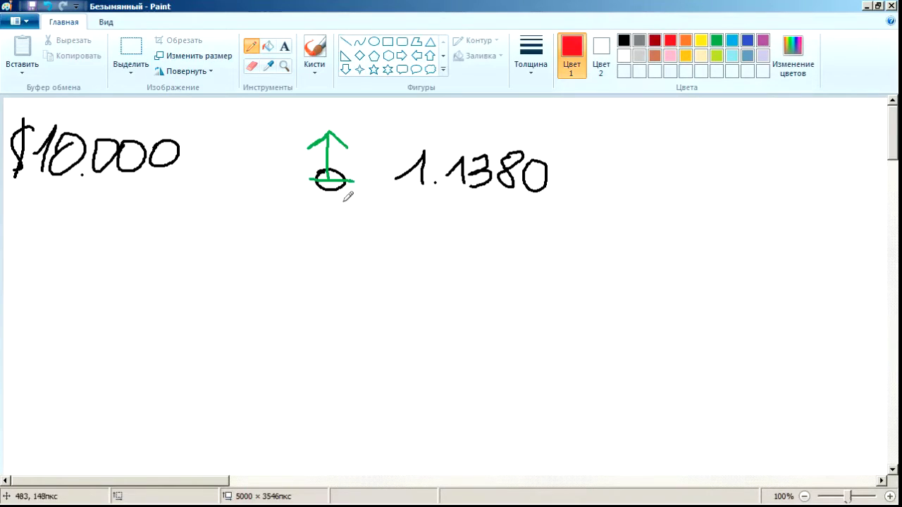
pyautogui.moveTo(330, 203)
pyautogui.mouseDown()
pyautogui.moveTo(304, 244)
pyautogui.moveTo(301, 279)
pyautogui.moveTo(304, 342)
pyautogui.moveTo(340, 417)
pyautogui.moveTo(313, 405)
pyautogui.moveTo(338, 410)
pyautogui.moveTo(386, 388)
pyautogui.moveTo(395, 431)
pyautogui.mouseUp()
pyautogui.click(406, 426)
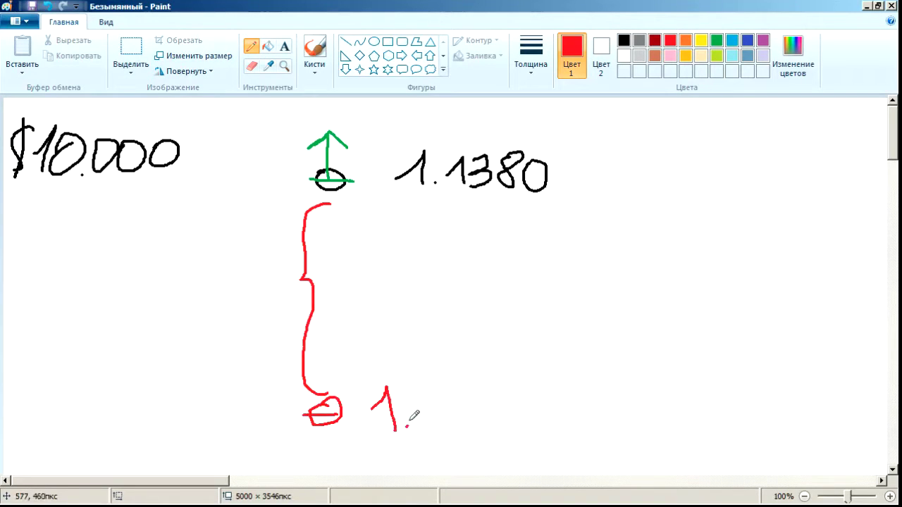
pyautogui.moveTo(418, 399)
pyautogui.mouseDown()
pyautogui.moveTo(446, 388)
pyautogui.moveTo(439, 403)
pyautogui.moveTo(457, 407)
pyautogui.moveTo(437, 424)
pyautogui.mouseUp()
pyautogui.moveTo(468, 389)
pyautogui.mouseDown()
pyautogui.moveTo(490, 410)
pyautogui.moveTo(464, 423)
pyautogui.mouseUp()
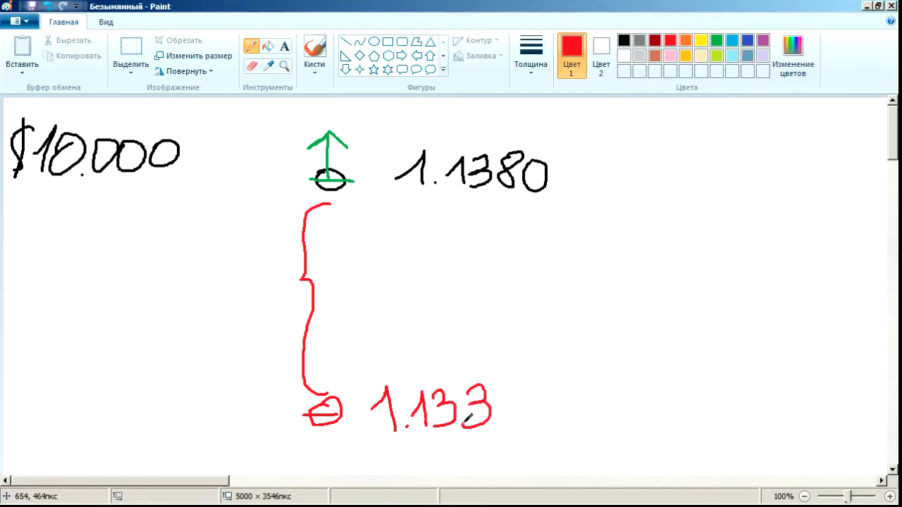
pyautogui.moveTo(516, 384)
pyautogui.mouseDown()
pyautogui.moveTo(504, 419)
pyautogui.moveTo(517, 399)
pyautogui.mouseUp()
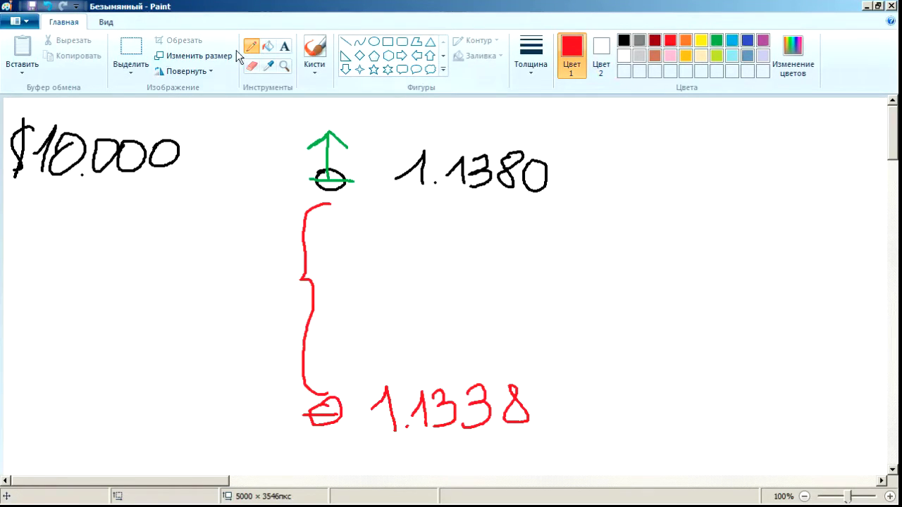
pyautogui.click(532, 61)
pyautogui.click(571, 179)
pyautogui.moveTo(41, 202); pyautogui.dragTo(21, 242)
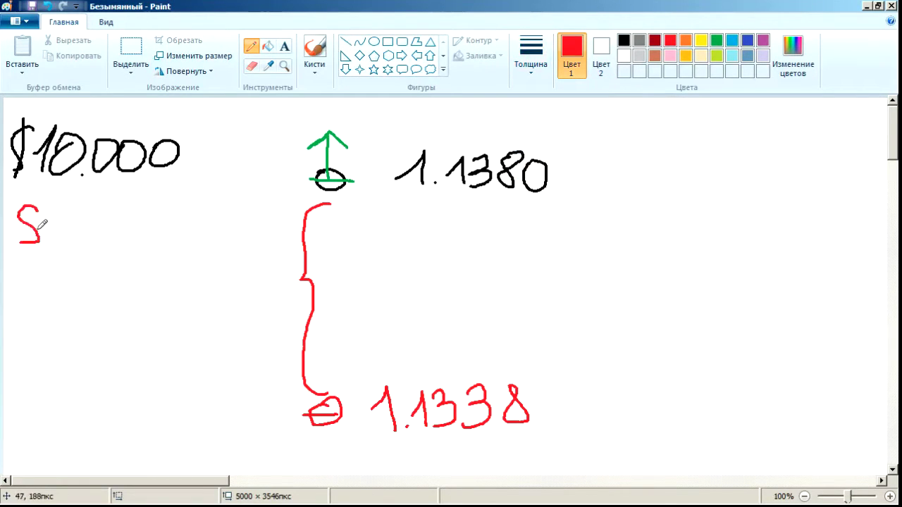
pyautogui.click(46, 6)
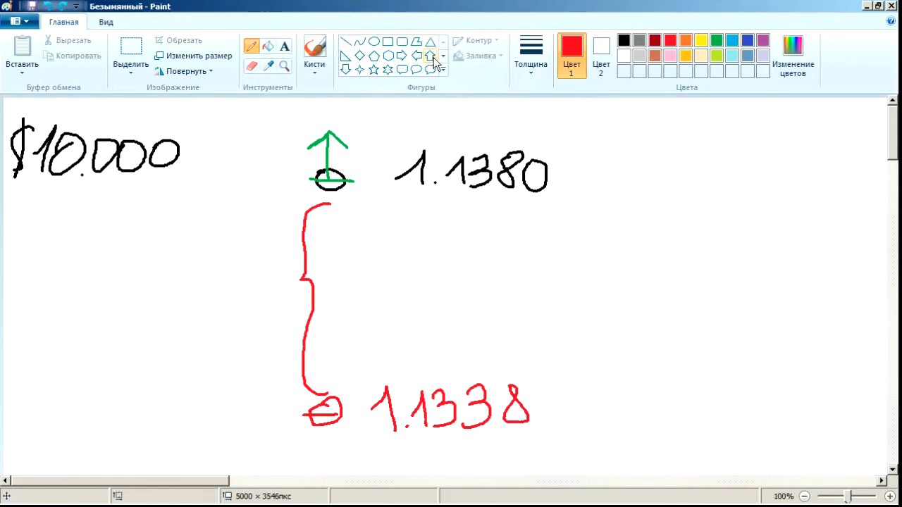
pyautogui.click(527, 55)
pyautogui.click(557, 167)
pyautogui.moveTo(59, 210); pyautogui.dragTo(47, 224)
pyautogui.hotkey('ctrl', 'z')
# Handwrite "$100" in black below "$10.000".
pyautogui.click(623, 40)
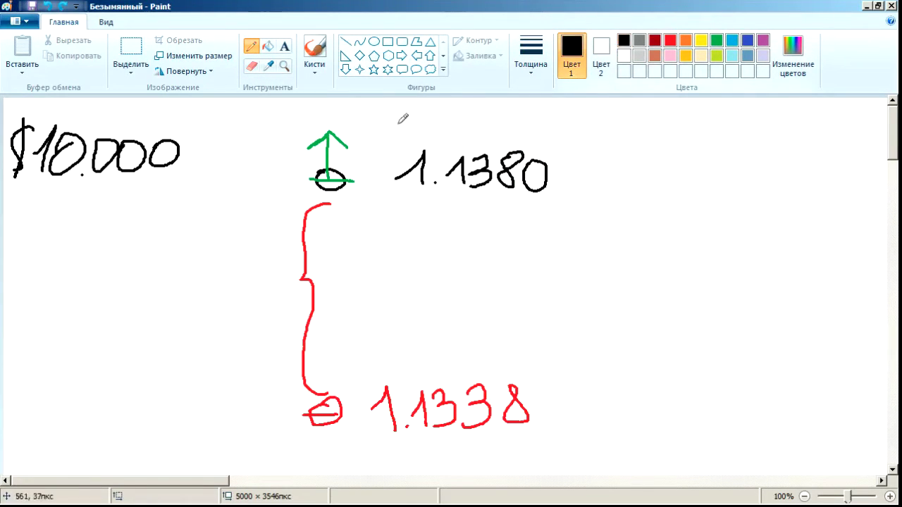
pyautogui.click(35, 229)
pyautogui.moveTo(50, 217)
pyautogui.mouseDown()
pyautogui.moveTo(51, 244)
pyautogui.moveTo(31, 260)
pyautogui.moveTo(43, 221)
pyautogui.moveTo(43, 266)
pyautogui.mouseUp()
pyautogui.moveTo(60, 234)
pyautogui.mouseDown()
pyautogui.moveTo(80, 213)
pyautogui.moveTo(68, 258)
pyautogui.mouseUp()
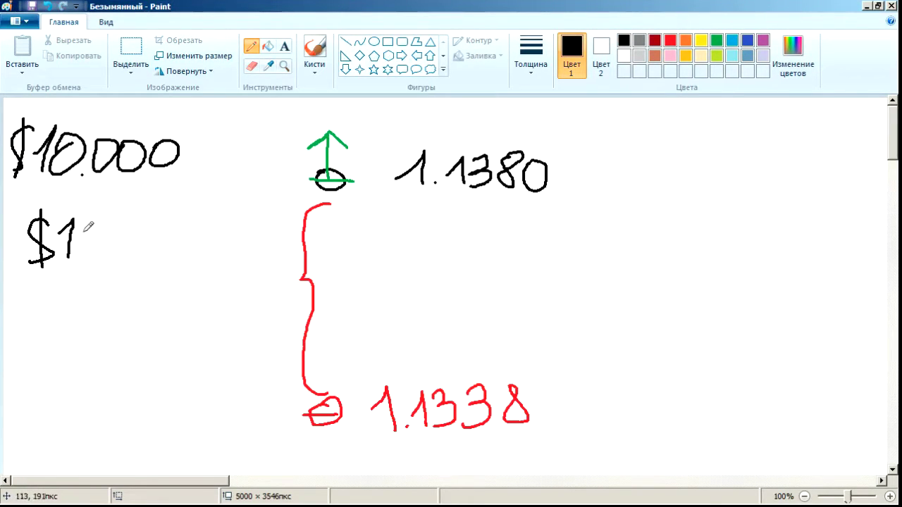
pyautogui.moveTo(86, 223)
pyautogui.mouseDown()
pyautogui.moveTo(113, 225)
pyautogui.moveTo(103, 216)
pyautogui.moveTo(89, 226)
pyautogui.moveTo(111, 226)
pyautogui.moveTo(119, 246)
pyautogui.moveTo(144, 228)
pyautogui.moveTo(114, 221)
pyautogui.mouseUp()
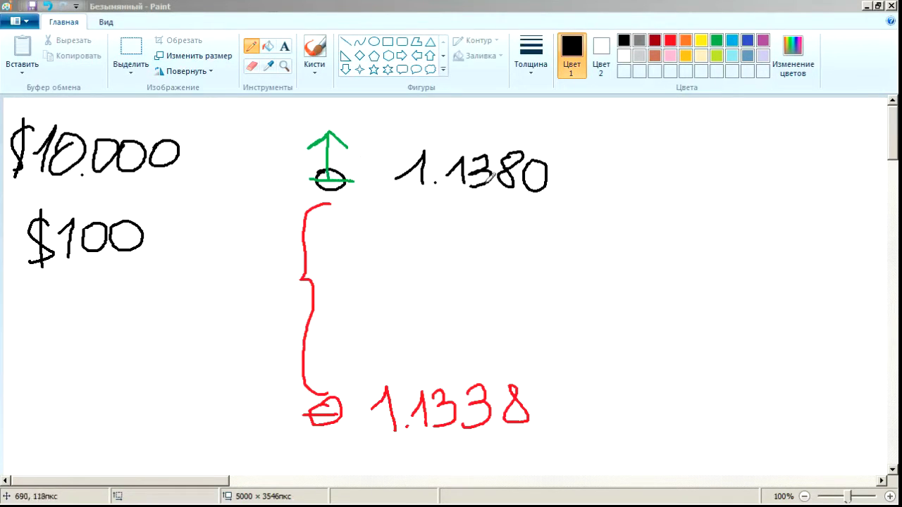
pyautogui.moveTo(419, 196); pyautogui.dragTo(541, 194)
pyautogui.hotkey('ctrl', 'z')
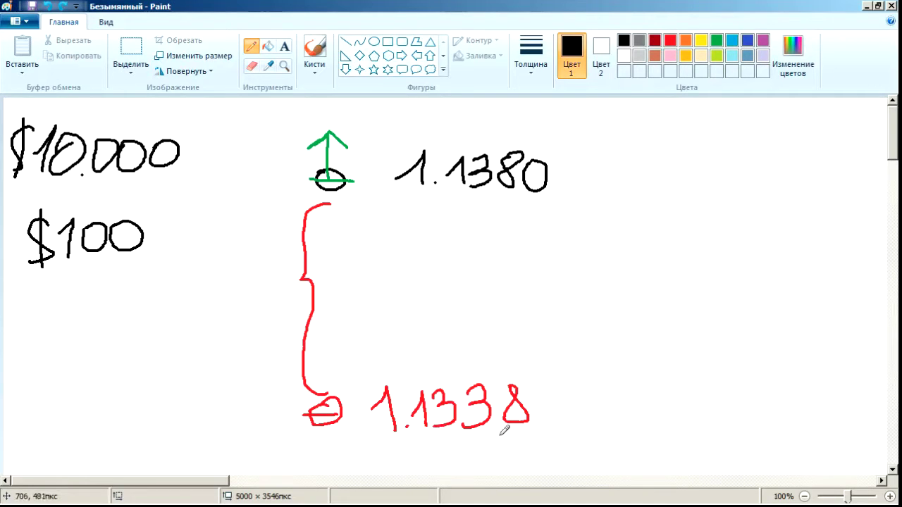
pyautogui.click(20, 491)
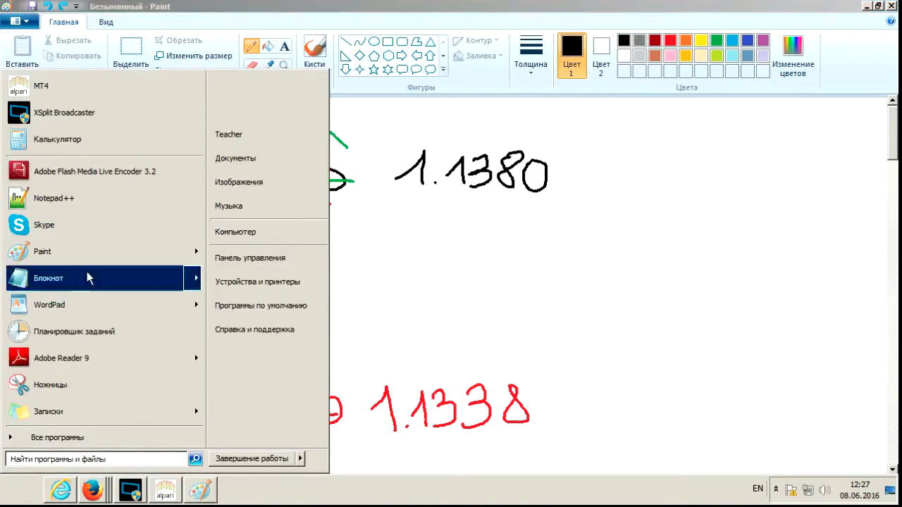
pyautogui.click(112, 140)
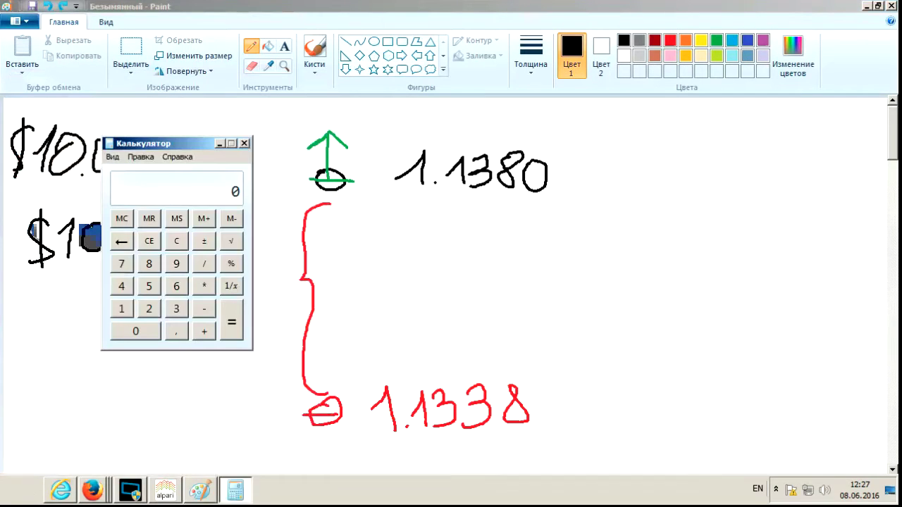
pyautogui.click(244, 143)
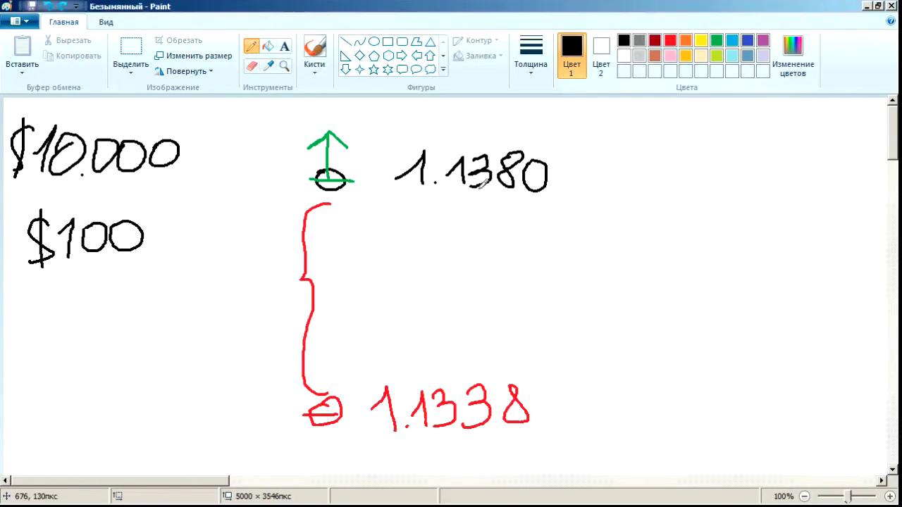
# Handwrite "420" in red inside the brace between the two prices.
pyautogui.click(675, 41)
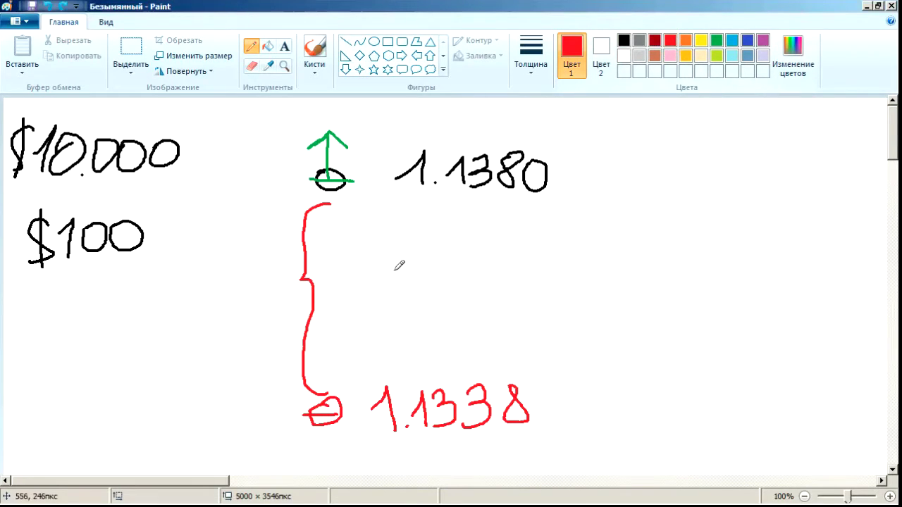
pyautogui.moveTo(359, 256)
pyautogui.mouseDown()
pyautogui.moveTo(347, 280)
pyautogui.moveTo(375, 288)
pyautogui.moveTo(371, 312)
pyautogui.mouseUp()
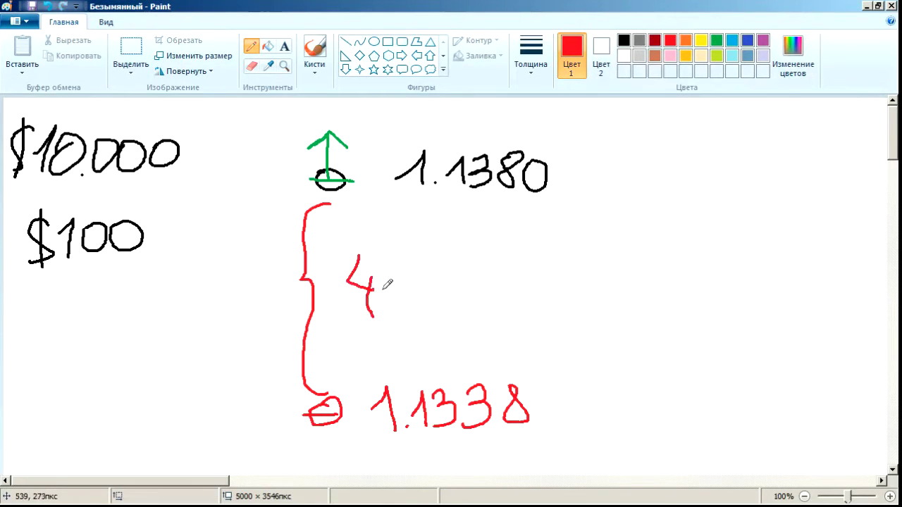
pyautogui.moveTo(385, 279)
pyautogui.mouseDown()
pyautogui.moveTo(406, 307)
pyautogui.moveTo(414, 307)
pyautogui.moveTo(417, 279)
pyautogui.mouseUp()
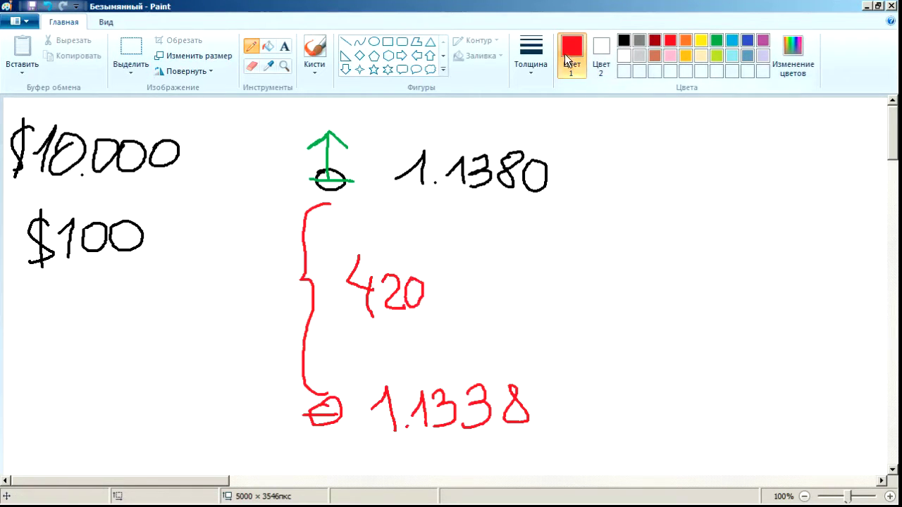
# Append a fifth decimal 0 to both prices, making them "1.13800" in black and "1.13380" in red.
pyautogui.click(623, 40)
pyautogui.moveTo(563, 161)
pyautogui.mouseDown()
pyautogui.moveTo(561, 189)
pyautogui.moveTo(592, 170)
pyautogui.moveTo(576, 148)
pyautogui.moveTo(563, 157)
pyautogui.mouseUp()
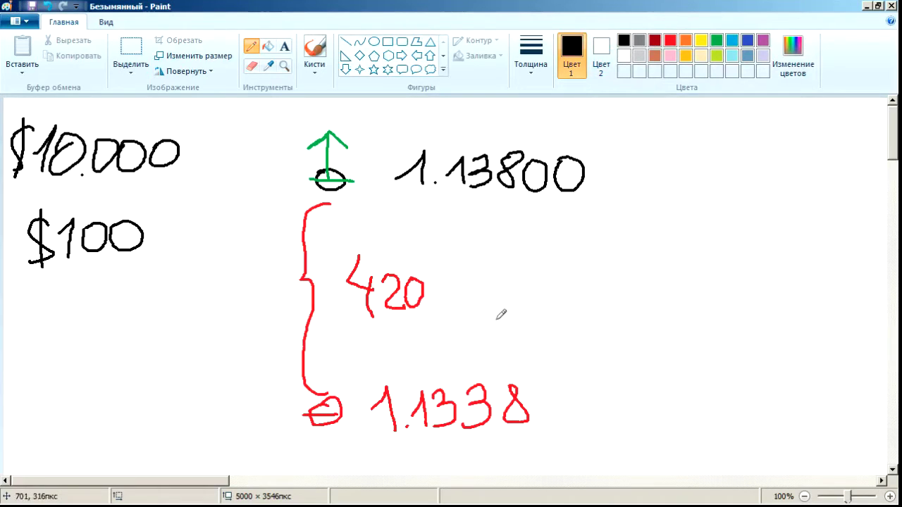
pyautogui.click(670, 40)
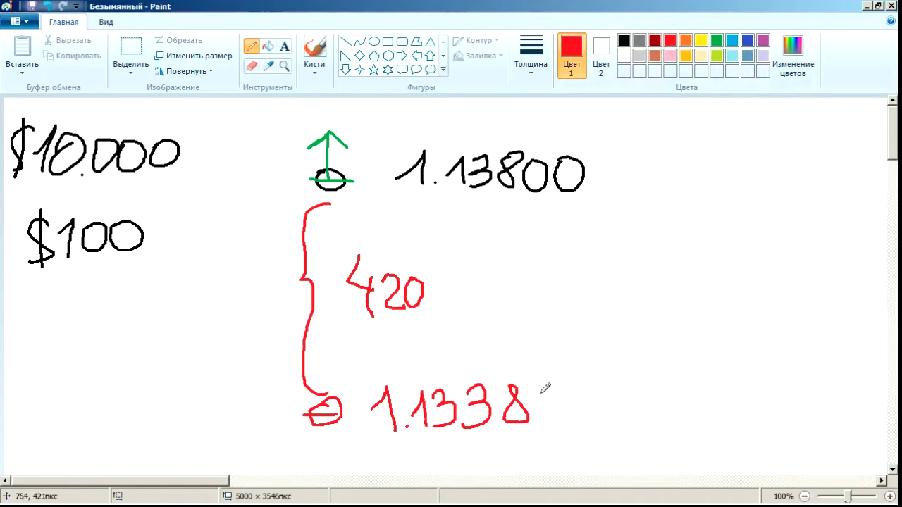
pyautogui.moveTo(550, 380)
pyautogui.mouseDown()
pyautogui.moveTo(549, 421)
pyautogui.moveTo(563, 387)
pyautogui.mouseUp()
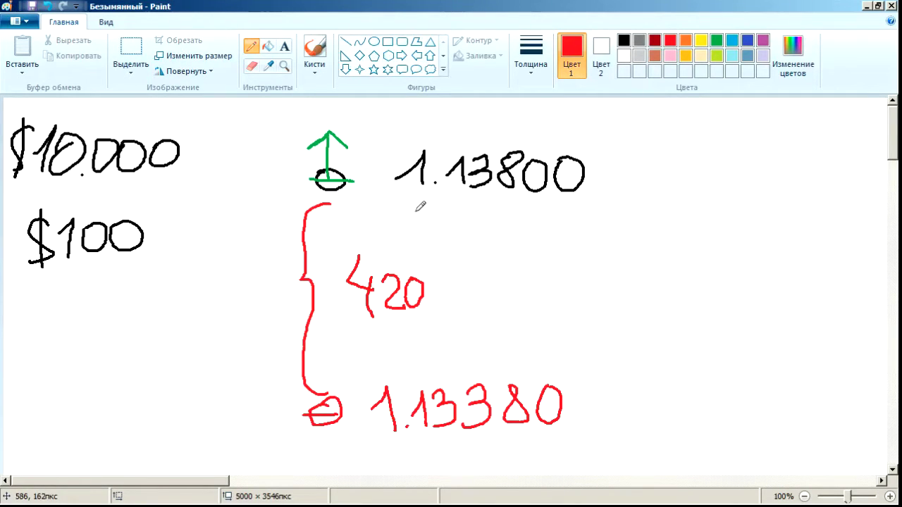
# Sketch and undo a red zigzag falling from the upper price to the lower one, and handwrite "п." in red after "420".
pyautogui.moveTo(372, 200)
pyautogui.mouseDown()
pyautogui.moveTo(527, 325)
pyautogui.moveTo(613, 372)
pyautogui.moveTo(626, 402)
pyautogui.moveTo(607, 410)
pyautogui.moveTo(620, 390)
pyautogui.mouseUp()
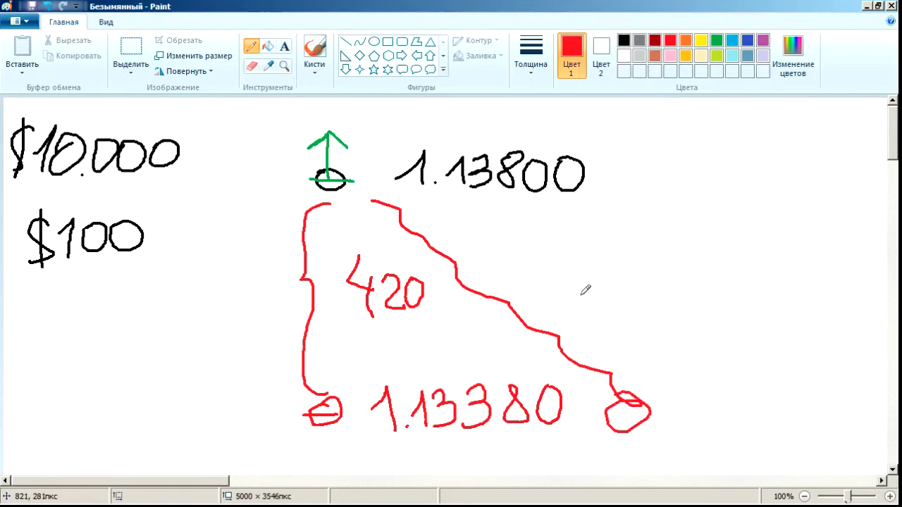
pyautogui.hotkey('ctrl', 'z')
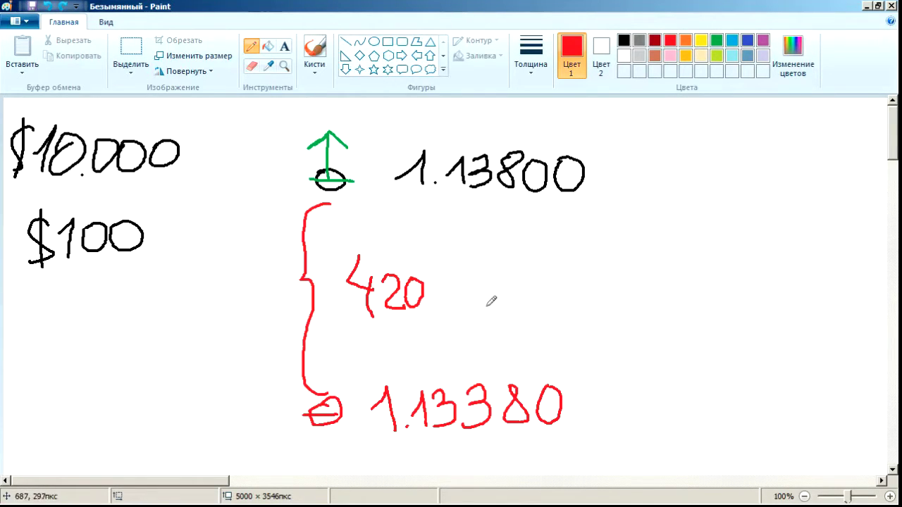
pyautogui.moveTo(447, 307)
pyautogui.mouseDown()
pyautogui.moveTo(450, 295)
pyautogui.moveTo(456, 304)
pyautogui.mouseUp()
pyautogui.click(463, 307)
# Check the EURUSD,H1 chart, return to the Paint sketch and draw a large black question mark beside "420 п.".
pyautogui.click(158, 499)
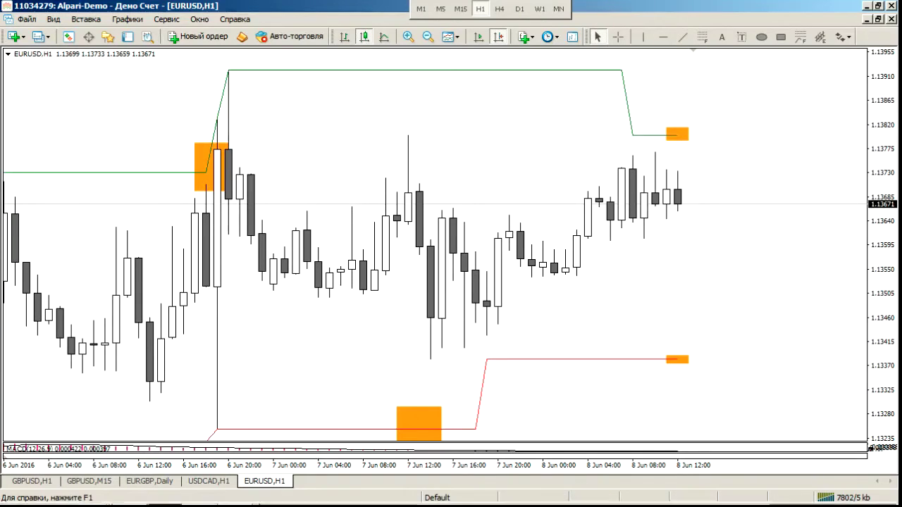
pyautogui.click(211, 491)
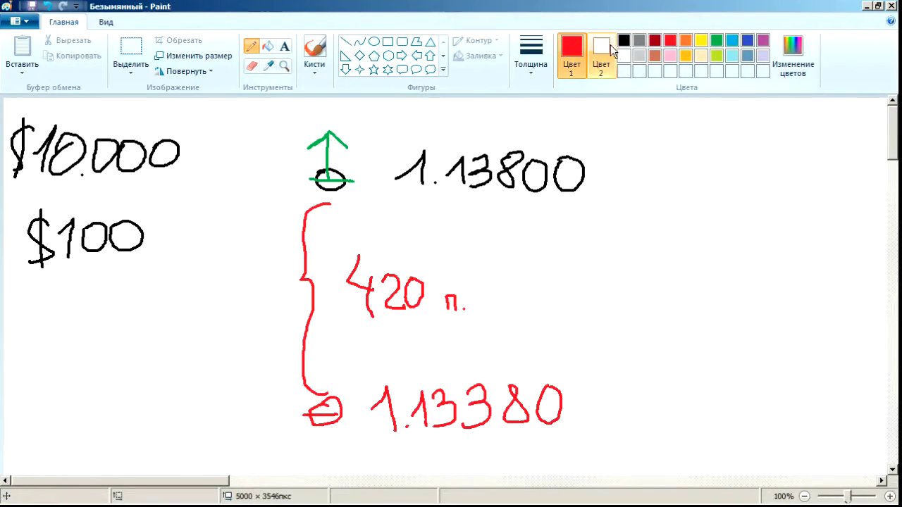
pyautogui.click(541, 66)
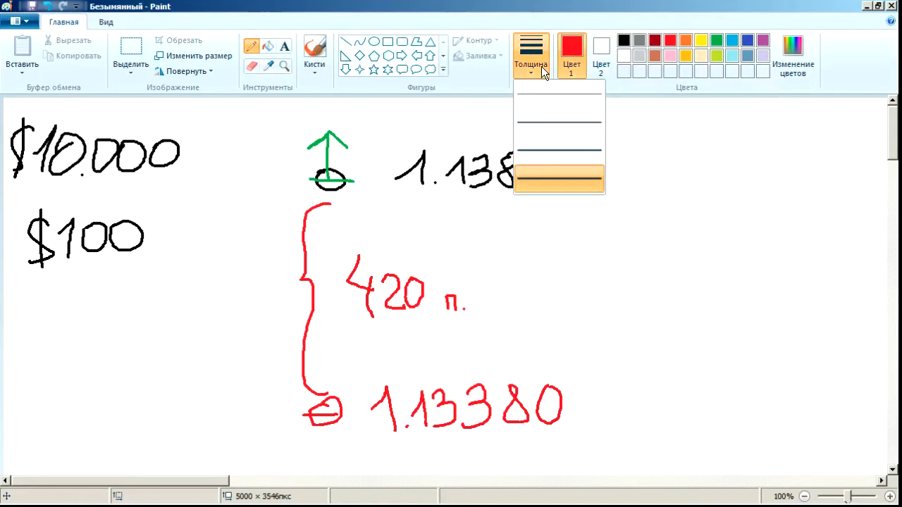
pyautogui.click(561, 164)
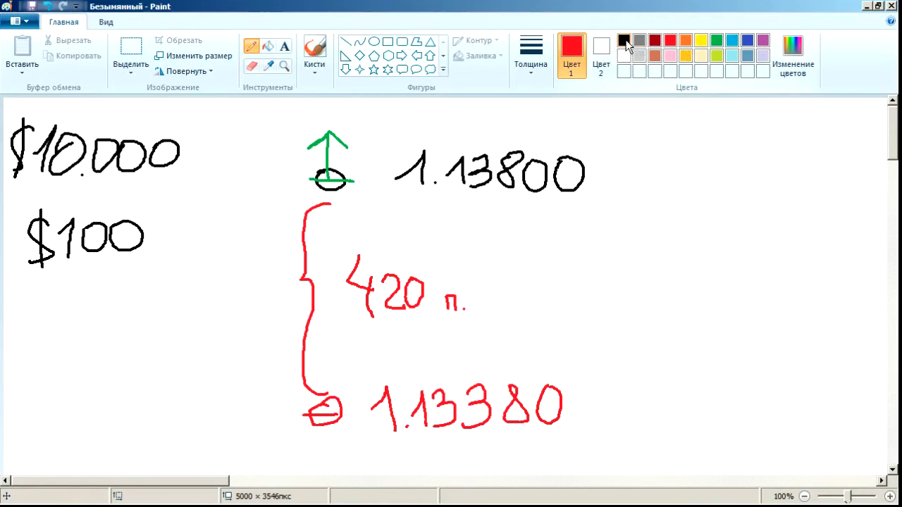
pyautogui.click(624, 41)
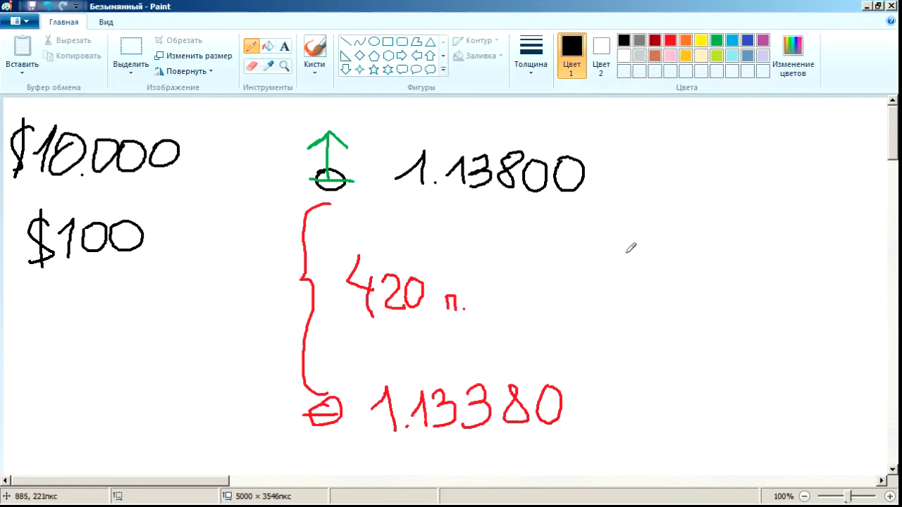
pyautogui.moveTo(630, 266)
pyautogui.mouseDown()
pyautogui.moveTo(624, 212)
pyautogui.moveTo(674, 197)
pyautogui.moveTo(694, 271)
pyautogui.moveTo(644, 313)
pyautogui.moveTo(647, 354)
pyautogui.mouseUp()
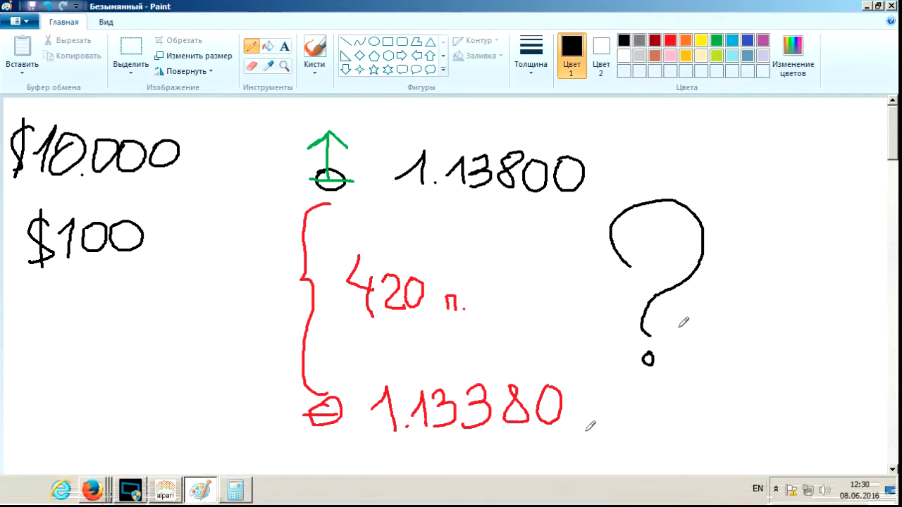
# Switch to the Google Sheets document and enter "Сколько я готов потерять (в % от капитала), если сработает стоп-лосс?" in cell A65 under "5. Размер позиции".
pyautogui.click(94, 491)
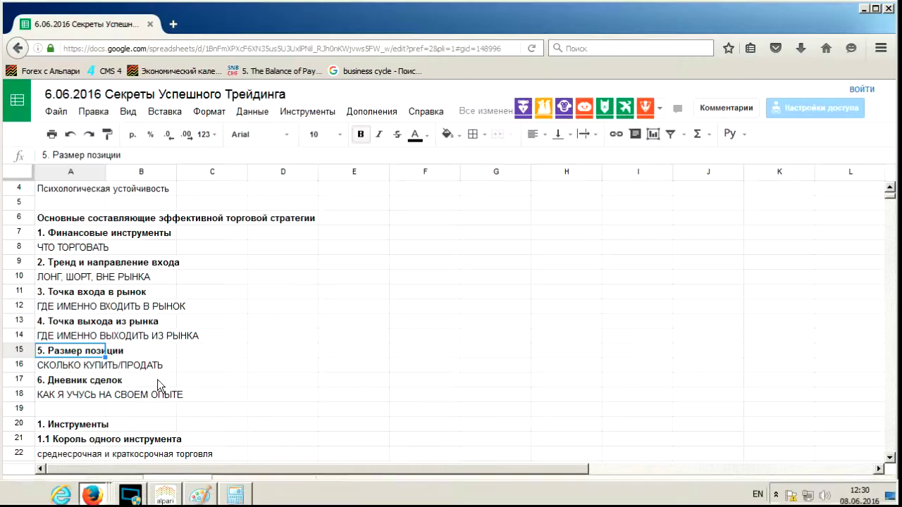
pyautogui.scroll(-5, 140, 381)
pyautogui.scroll(-12, 129, 363)
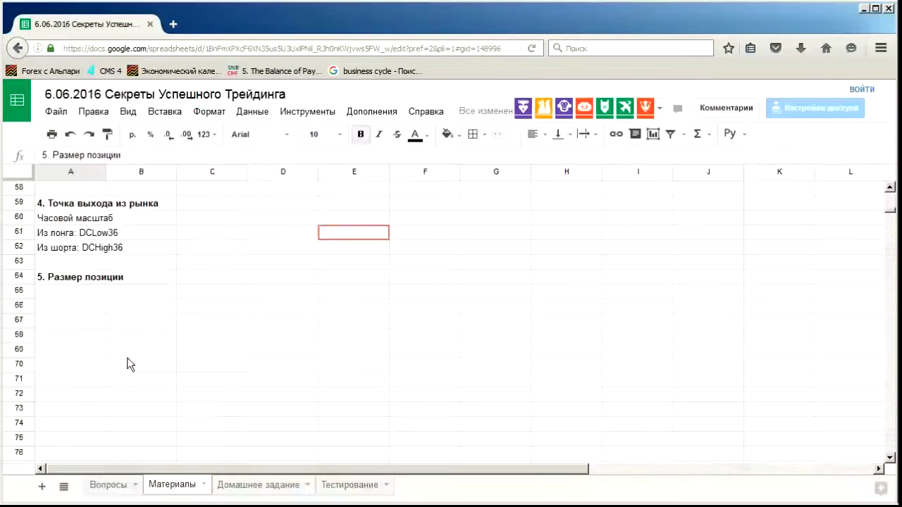
pyautogui.click(99, 292)
pyautogui.write('С')
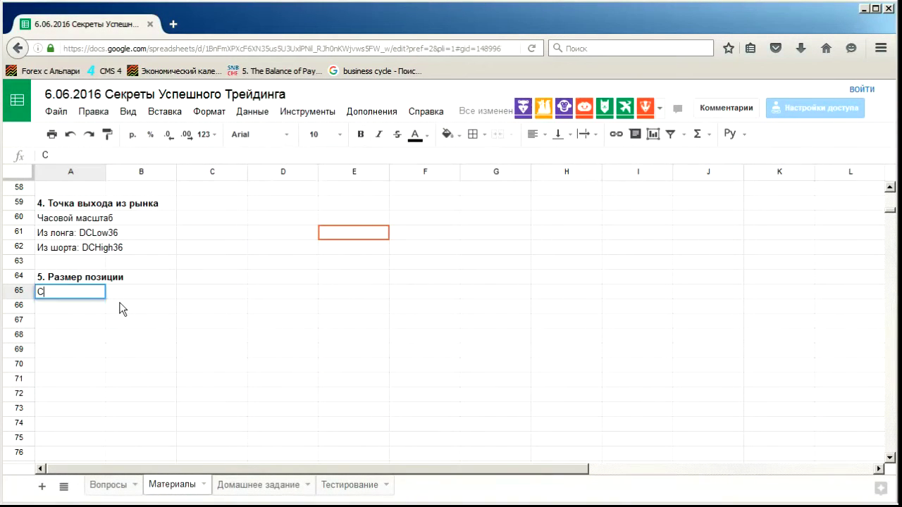
pyautogui.write('колько я г')
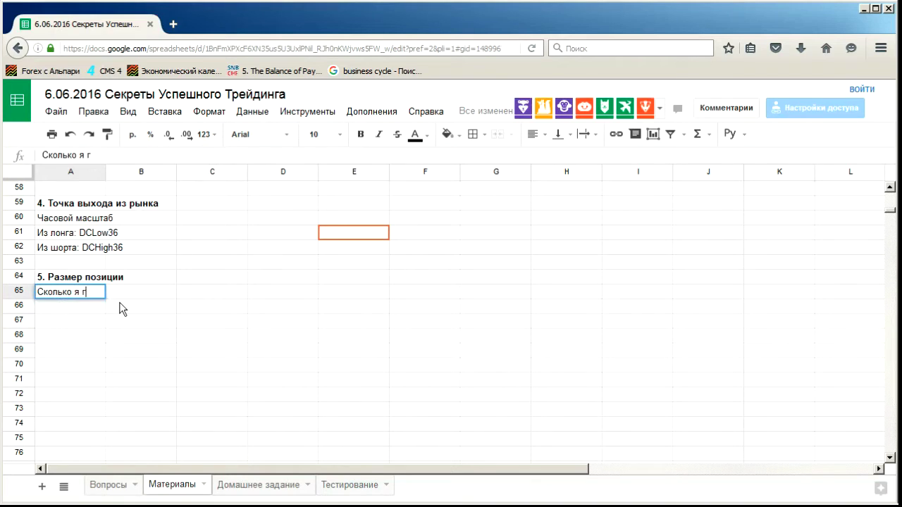
pyautogui.write('отов потерять, есл')
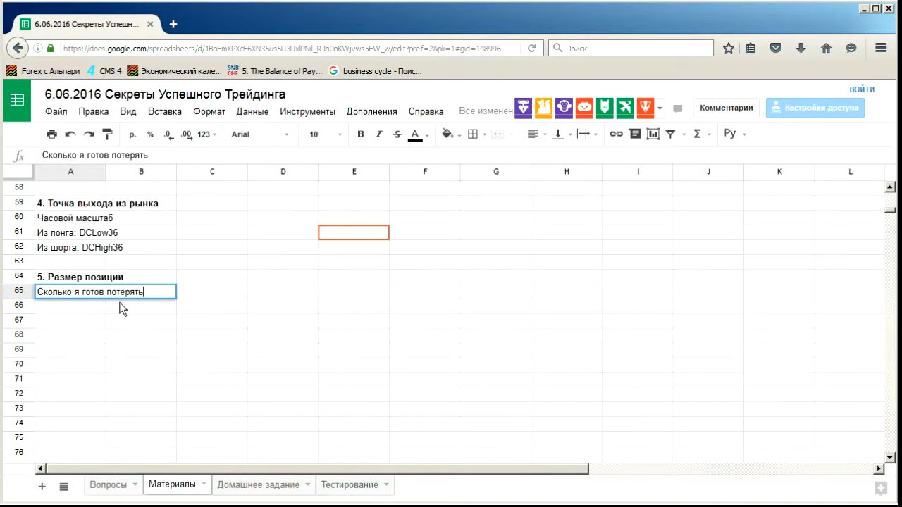
pyautogui.press('BackSpace')
pyautogui.press('BackSpace')
pyautogui.press('BackSpace')
pyautogui.press('BackSpace')
pyautogui.press('BackSpace')
pyautogui.write('(в % от')
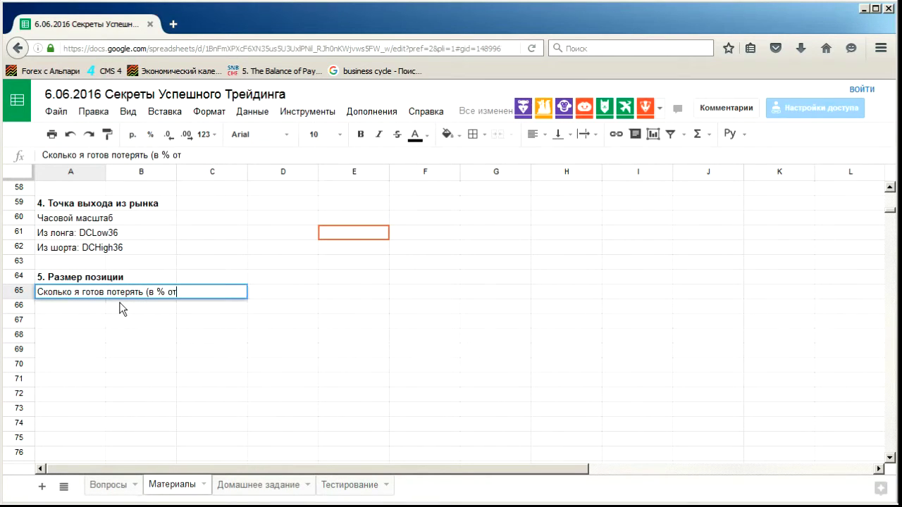
pyautogui.write(' капитала)')
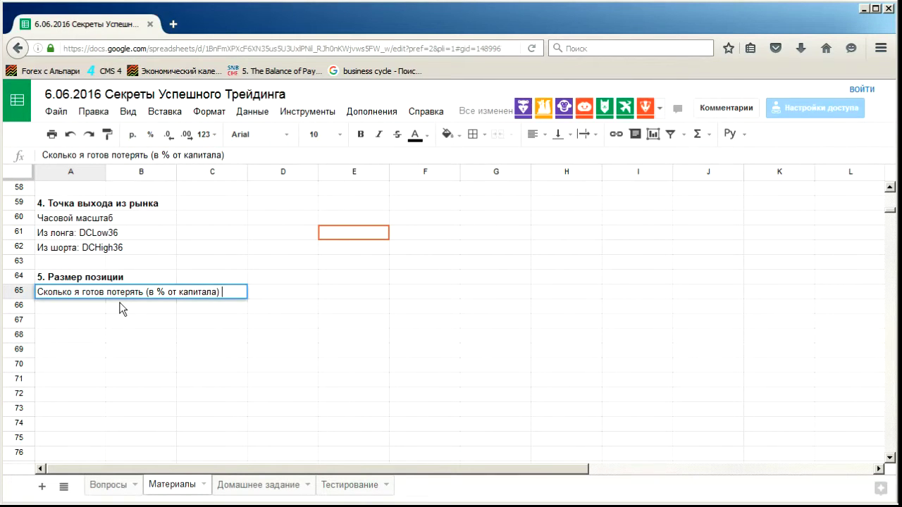
pyautogui.write(', если с')
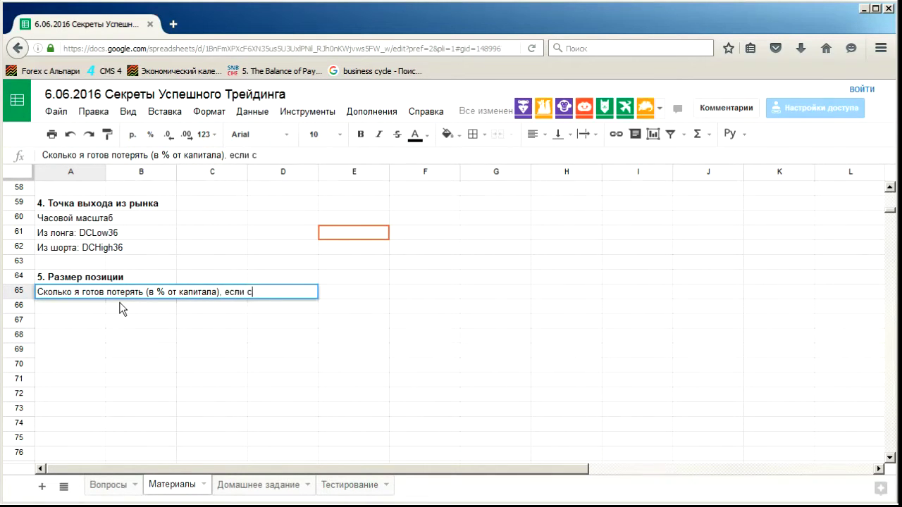
pyautogui.write('работает стоп ')
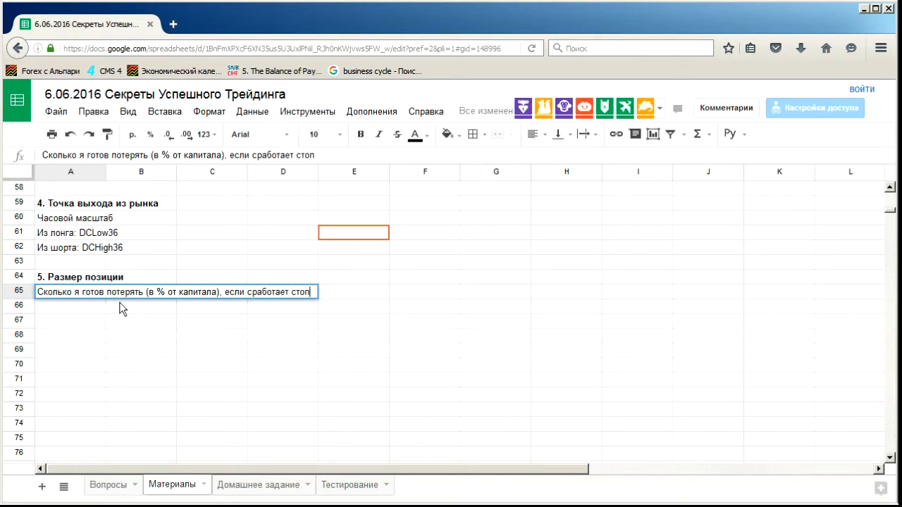
pyautogui.write('лосс?')
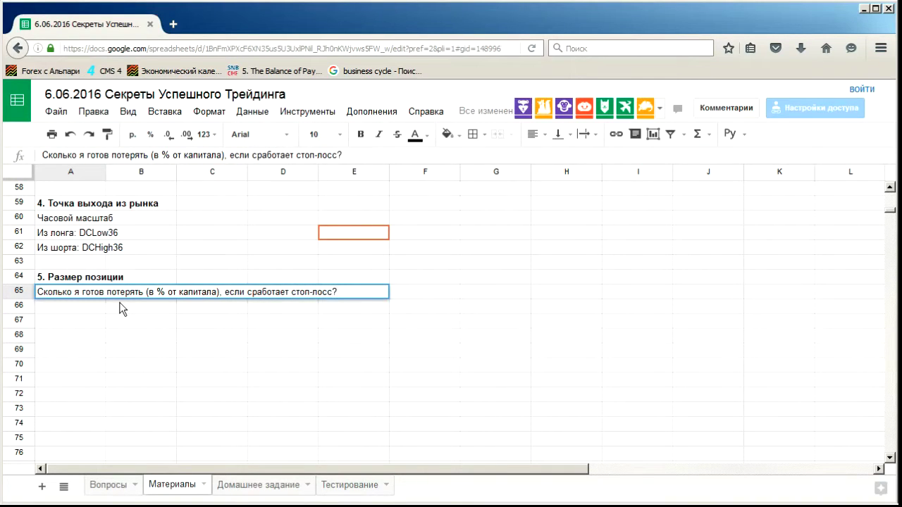
pyautogui.press('Return')
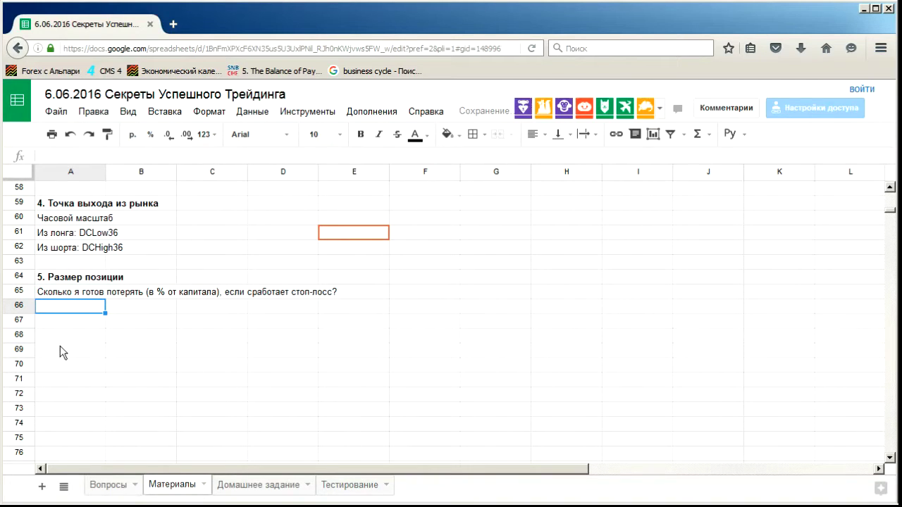
# Enter "1-2%" in cell A66 below the question, and bring up the EURUSD,H1 chart and the Paint sketch for review.
pyautogui.click(64, 293)
pyautogui.click(65, 316)
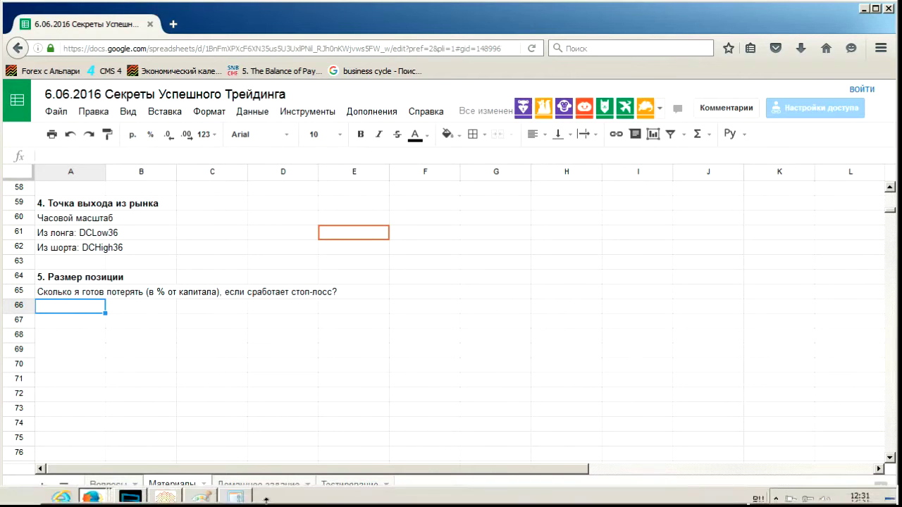
pyautogui.click(165, 491)
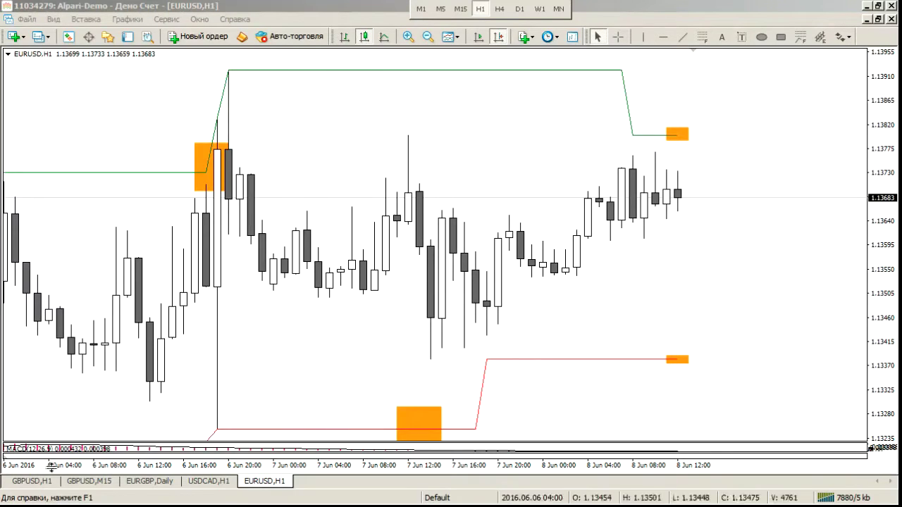
pyautogui.moveTo(178, 504)
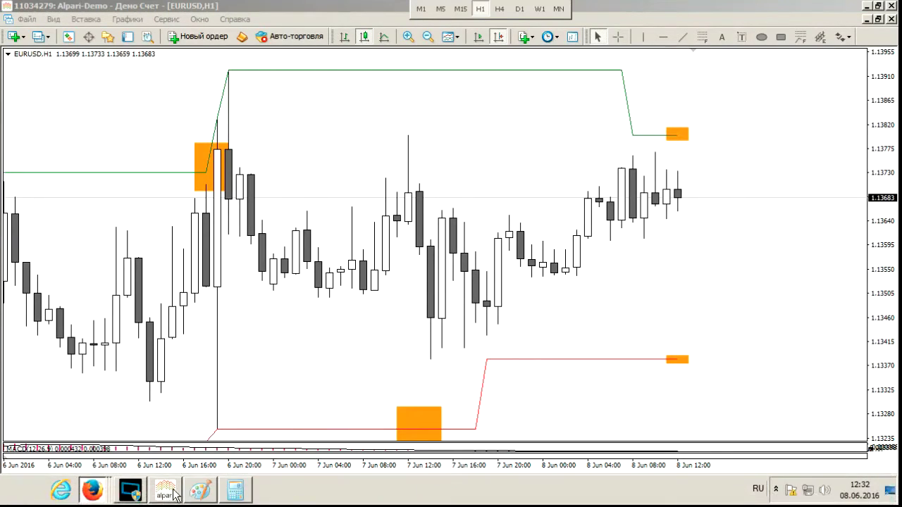
pyautogui.click(198, 494)
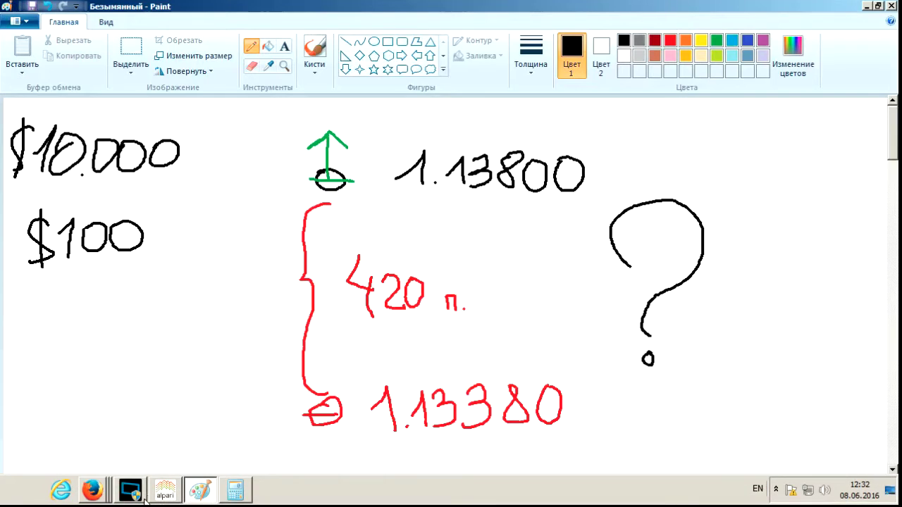
# Return to the spreadsheet and enter "Чем меньше, тем лучше, но зависит от стиля трейдинга" in cell A67.
pyautogui.click(93, 490)
pyautogui.click(51, 319)
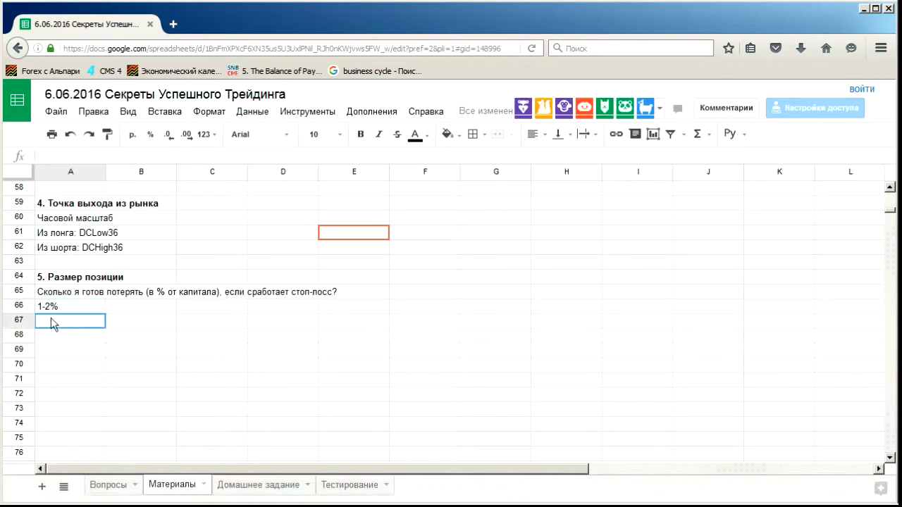
pyautogui.click(83, 307)
pyautogui.click(78, 321)
pyautogui.write('Чем мень')
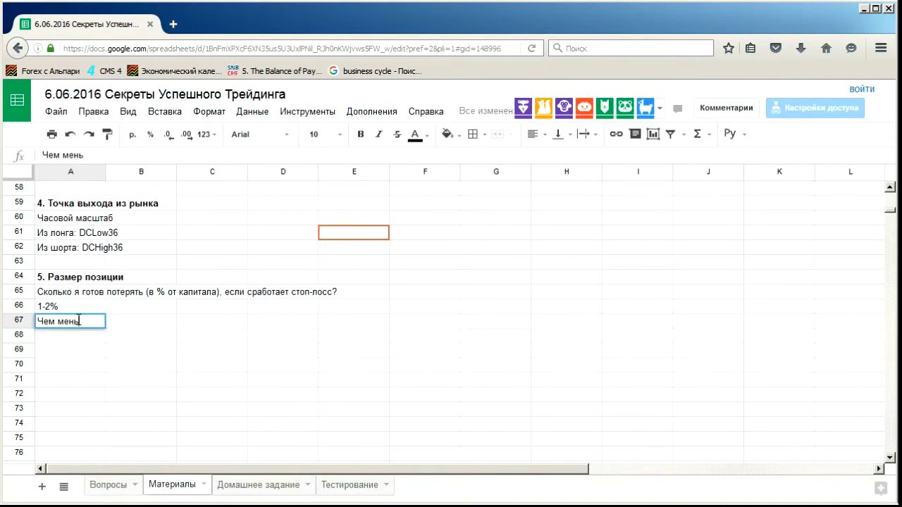
pyautogui.write('ше, тем луч')
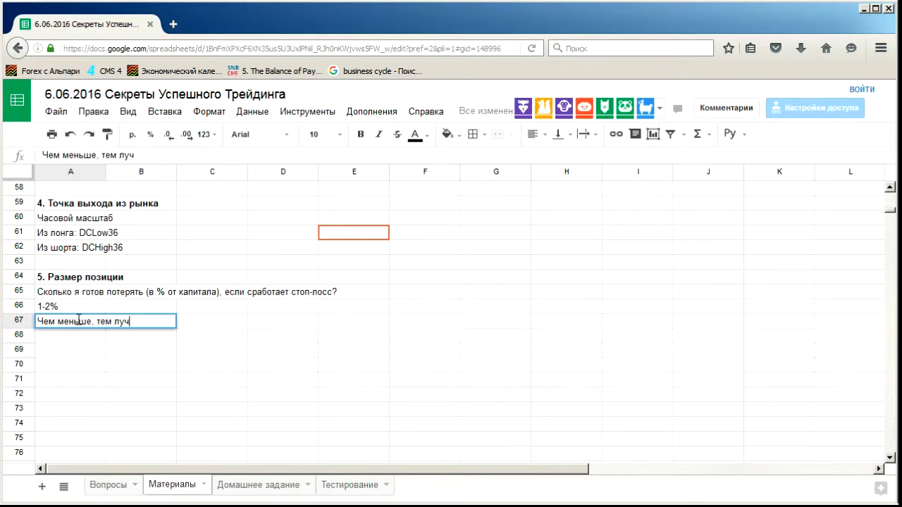
pyautogui.write('ше, но зависит ')
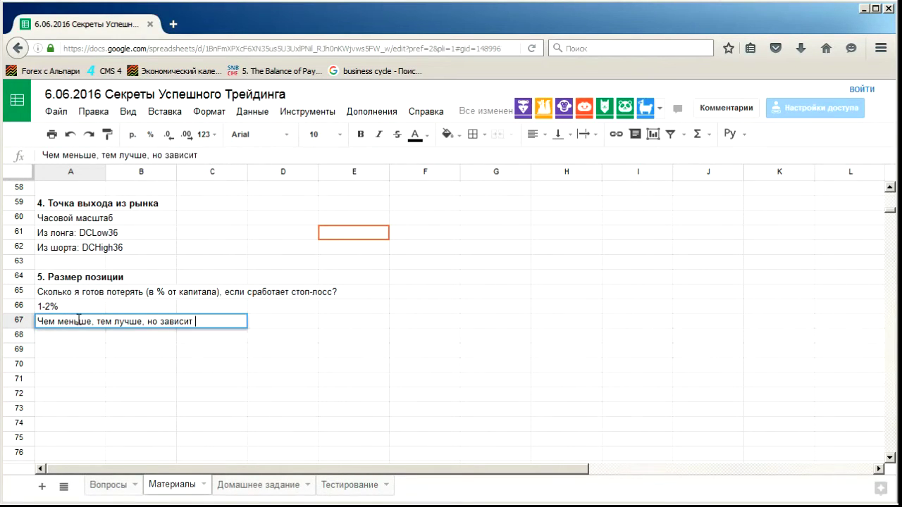
pyautogui.write('от стиля трейдинга')
pyautogui.press('Return')
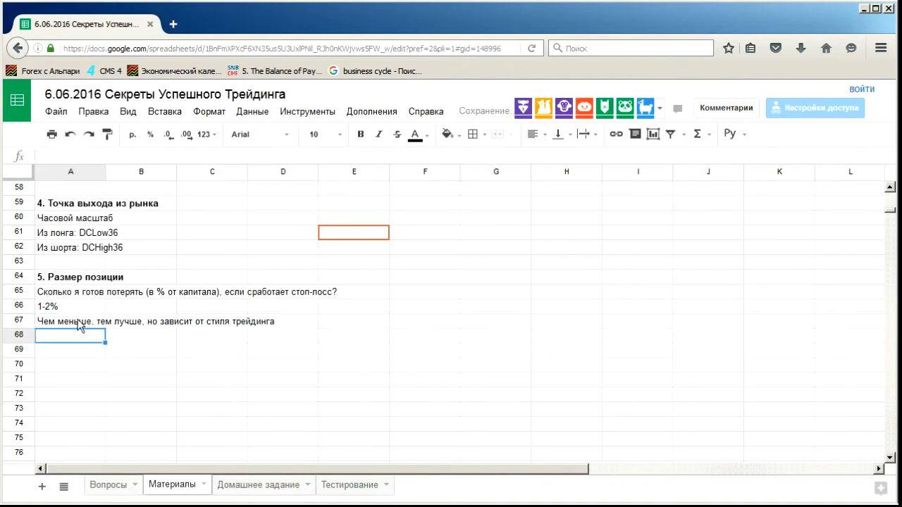
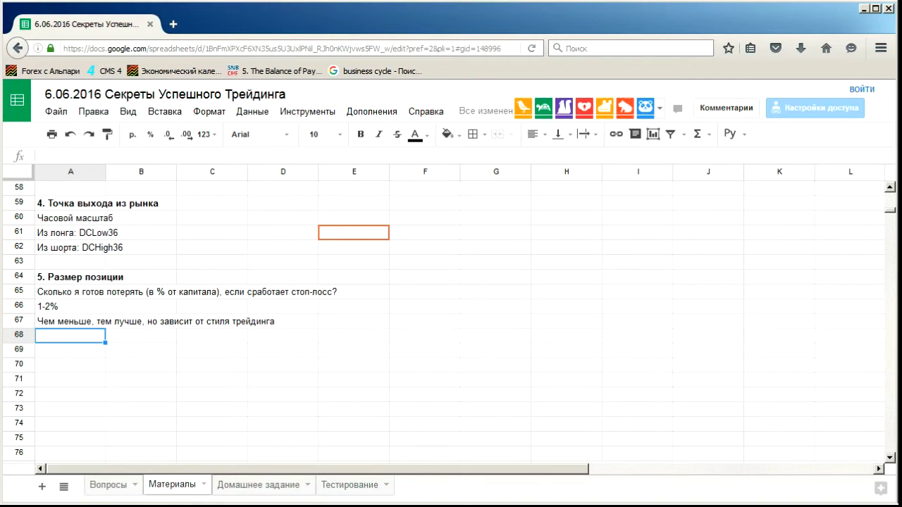
# Review the entry-point and exit-point rules in sections 3 and 4, including the "Агрессивный вход" heading.
pyautogui.click(85, 342)
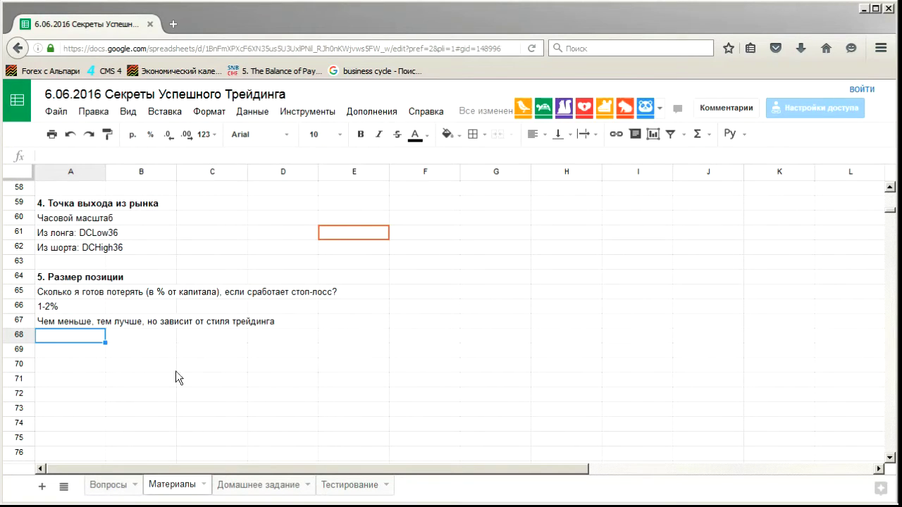
pyautogui.click(69, 337)
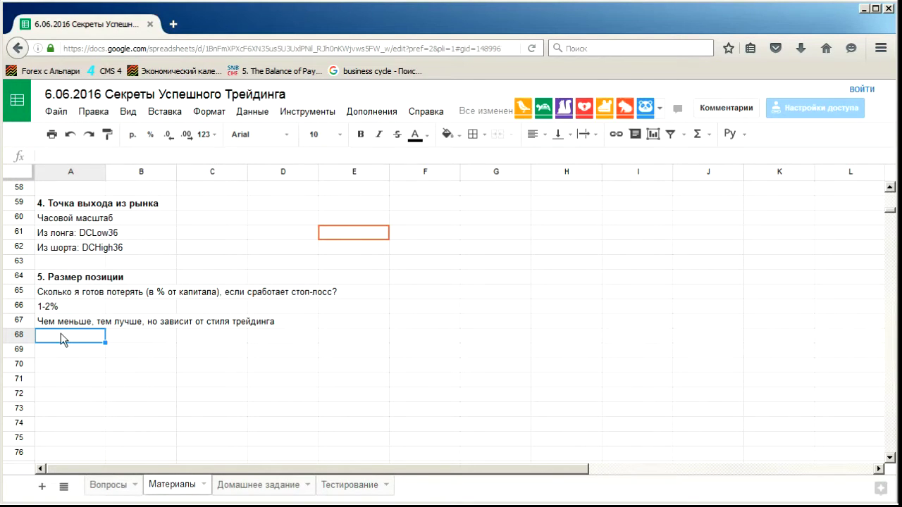
pyautogui.click(76, 264)
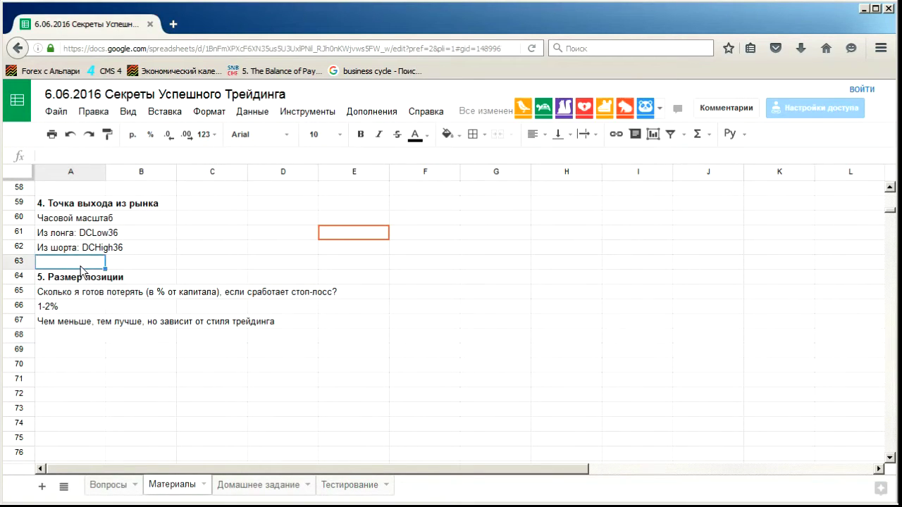
pyautogui.scroll(5, 81, 270)
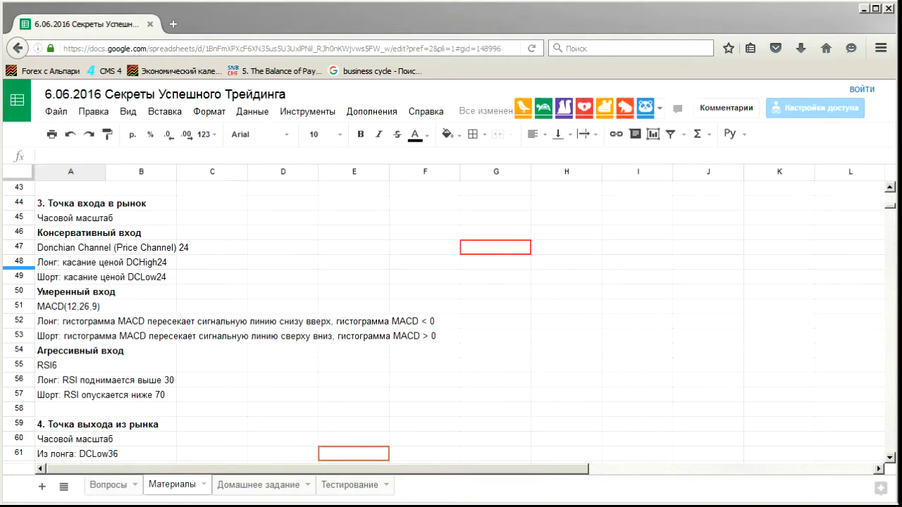
pyautogui.click(72, 356)
pyautogui.scroll(-3, 125, 326)
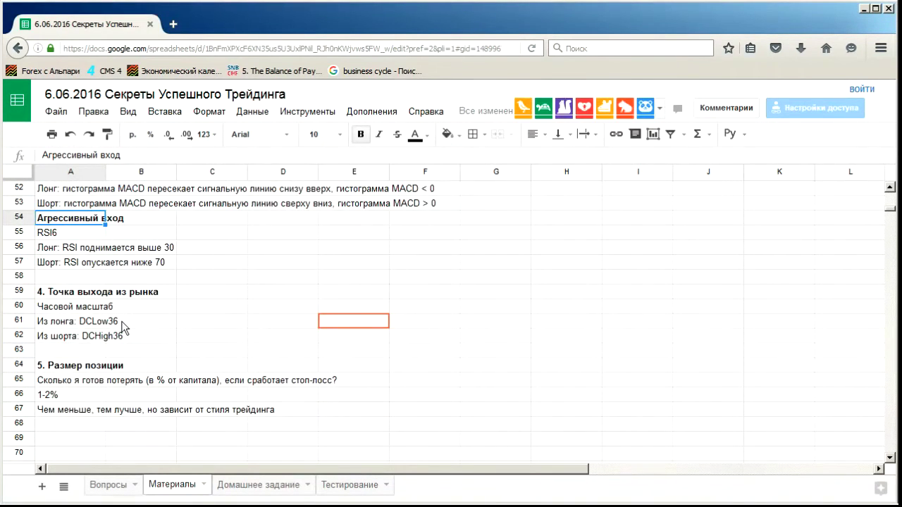
pyautogui.scroll(-1, 125, 326)
# Enter "Риск на сделку 3%" in cell A68 under the "5. Размер позиции" notes.
pyautogui.click(101, 379)
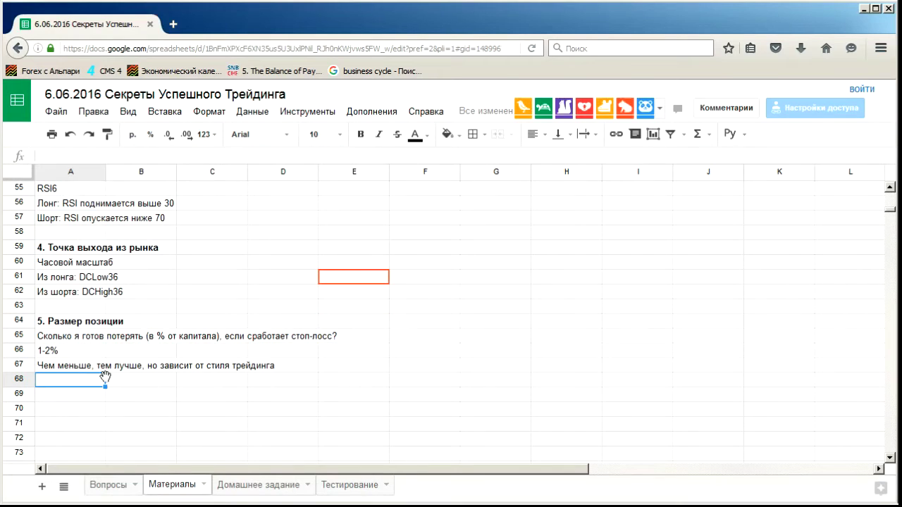
pyautogui.write('Риск ')
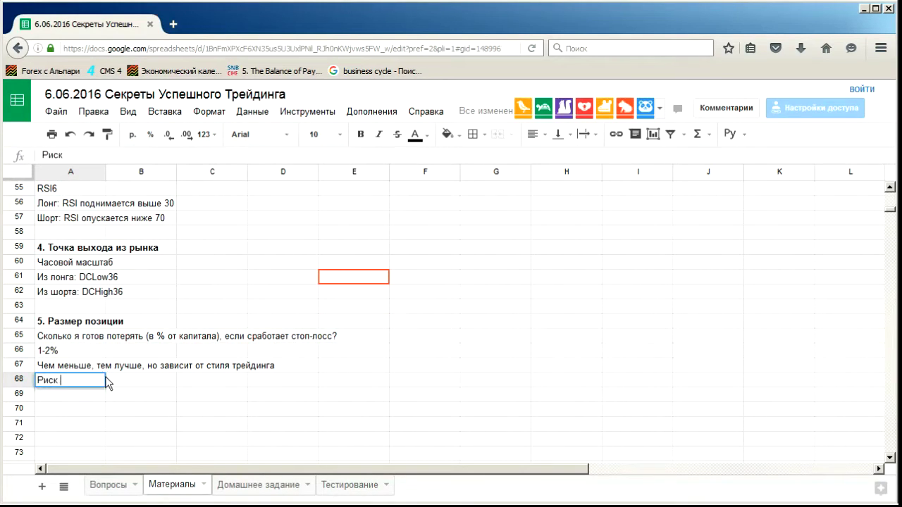
pyautogui.write('на сделку ')
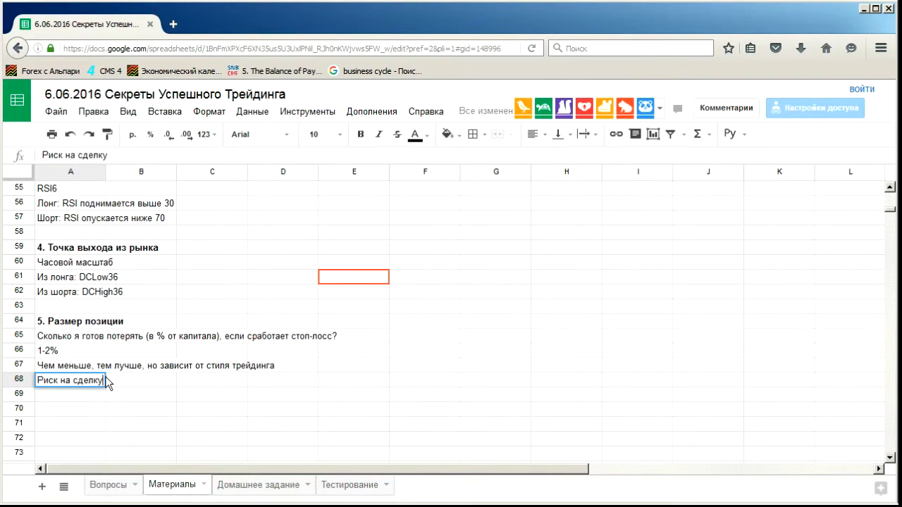
pyautogui.write('4')
pyautogui.press('BackSpace')
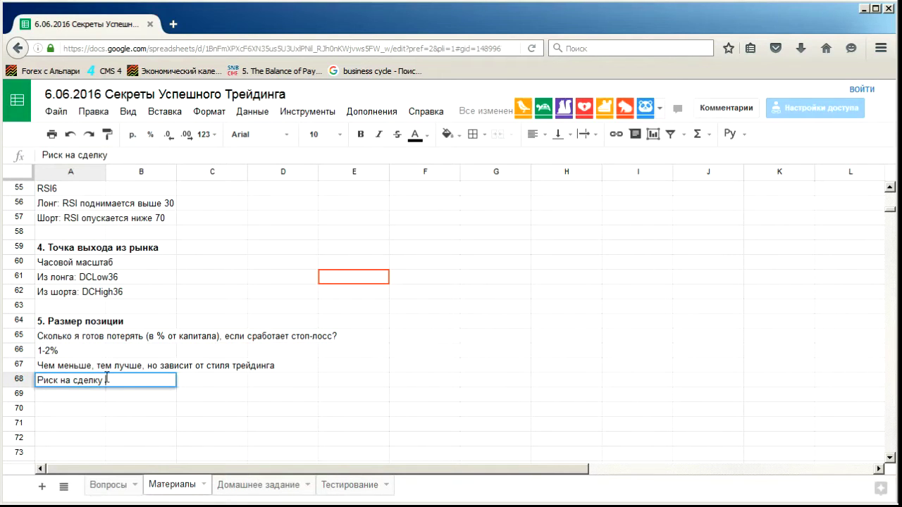
pyautogui.write('3%')
pyautogui.press('Return')
# Fill cells A68:B68, holding the risk-per-trade rule, with light yellow.
pyautogui.click(105, 377)
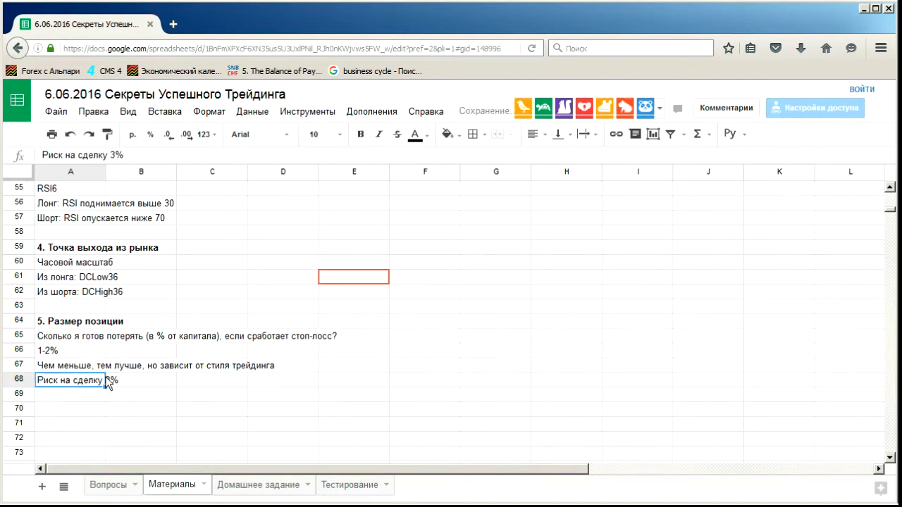
pyautogui.click(448, 135)
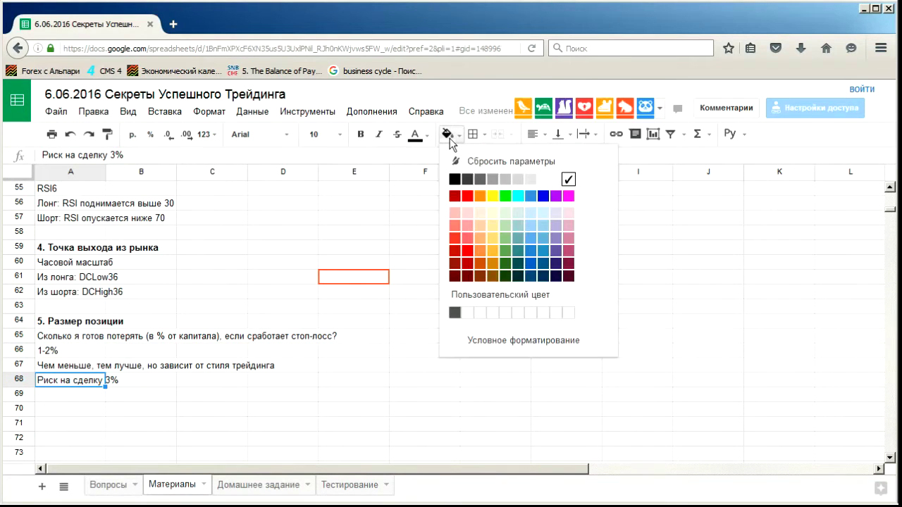
pyautogui.click(494, 212)
pyautogui.keyDown('shift'); pyautogui.click(165, 381); pyautogui.keyUp('shift')
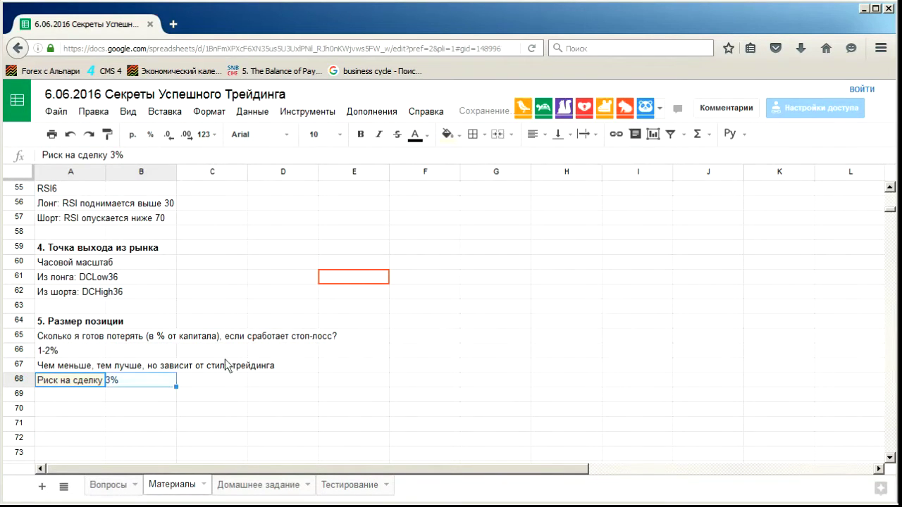
pyautogui.click(448, 135)
pyautogui.click(473, 156)
pyautogui.click(448, 134)
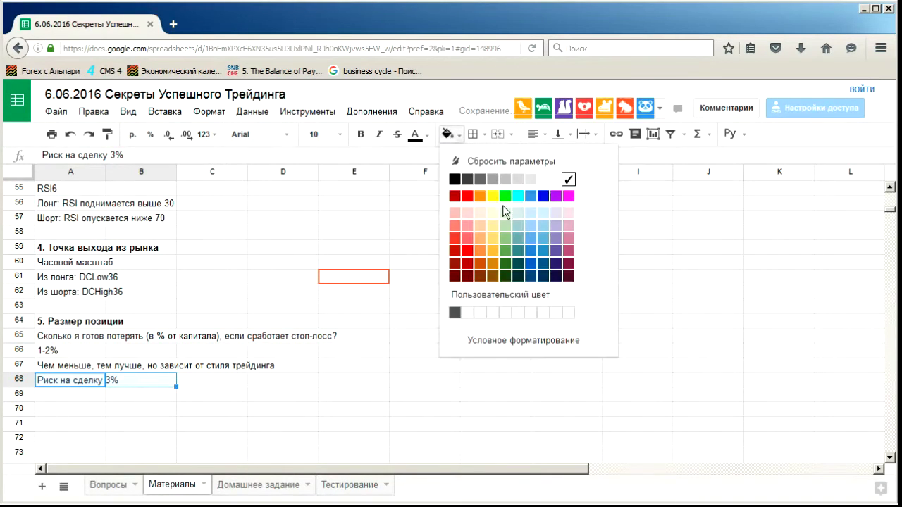
pyautogui.click(495, 210)
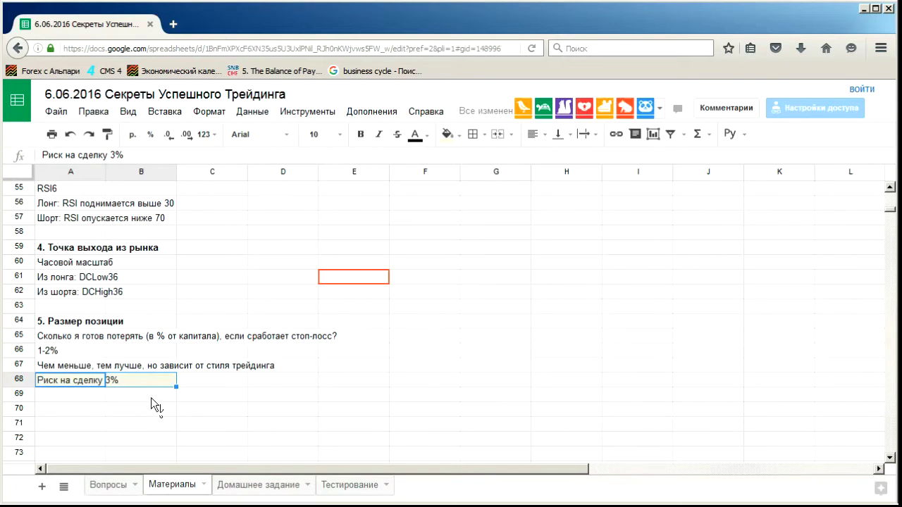
pyautogui.hotkey('ctrl', 'b')
pyautogui.click(87, 399)
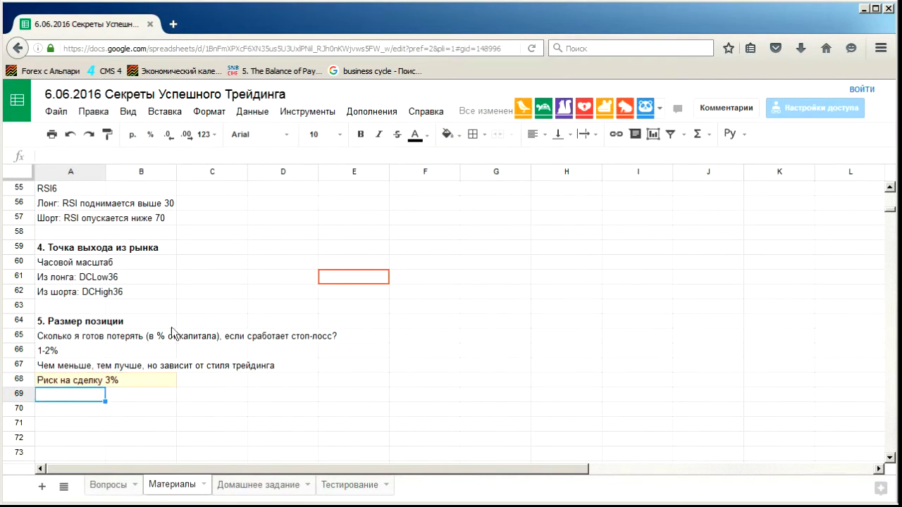
pyautogui.scroll(-1, 67, 351)
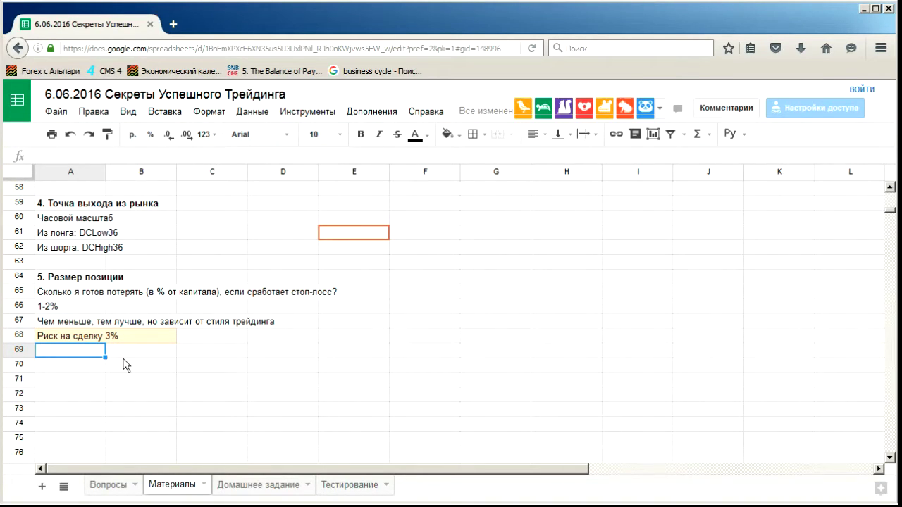
pyautogui.click(103, 379)
pyautogui.click(95, 353)
pyautogui.click(80, 359)
pyautogui.click(81, 353)
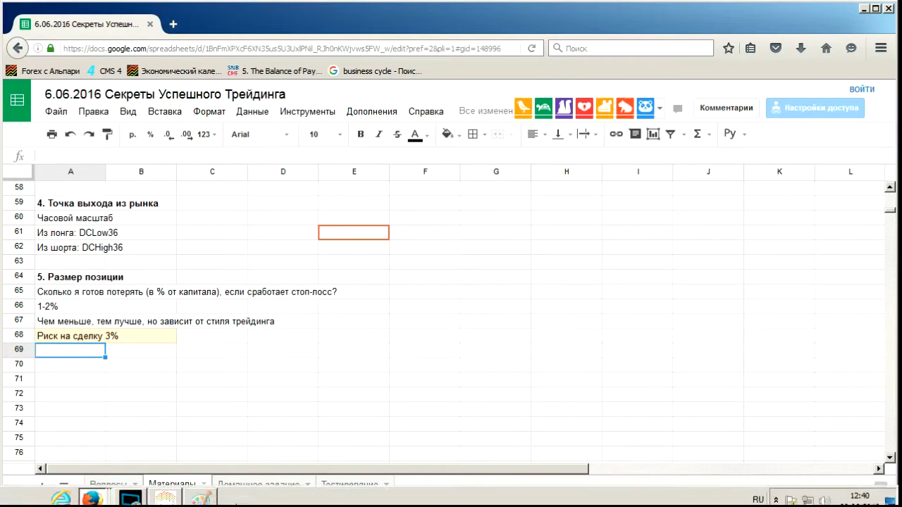
# Switch to the Paint sketch and delete the large question mark beside the price levels.
pyautogui.click(198, 493)
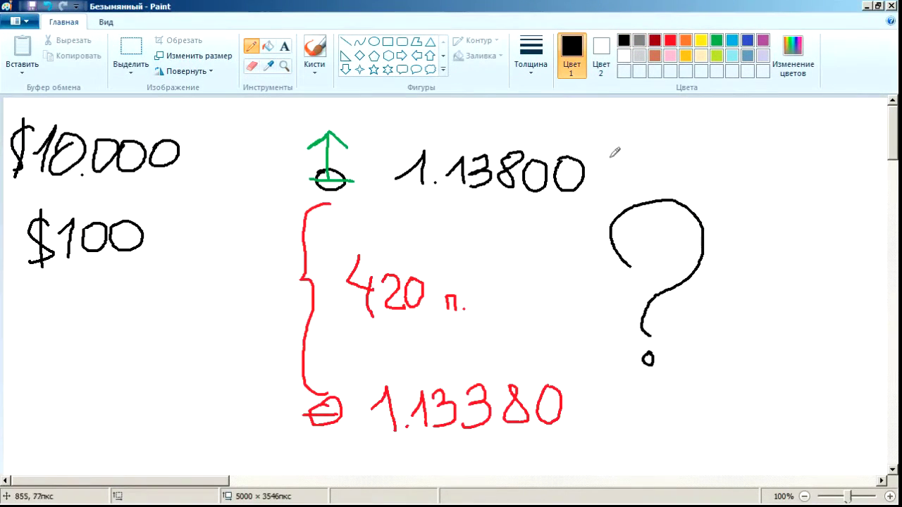
pyautogui.click(131, 53)
pyautogui.moveTo(594, 187); pyautogui.dragTo(752, 421)
pyautogui.press('Delete')
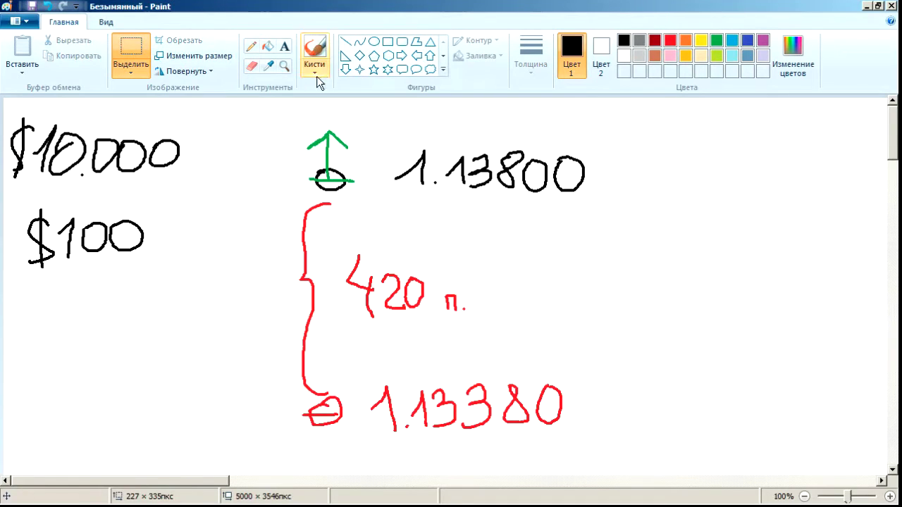
# Handwrite a large black "3%" with the pencil in the space beside the 420-point bracket.
pyautogui.click(258, 48)
pyautogui.moveTo(614, 241)
pyautogui.mouseDown()
pyautogui.moveTo(654, 251)
pyautogui.moveTo(678, 271)
pyautogui.moveTo(597, 310)
pyautogui.mouseUp()
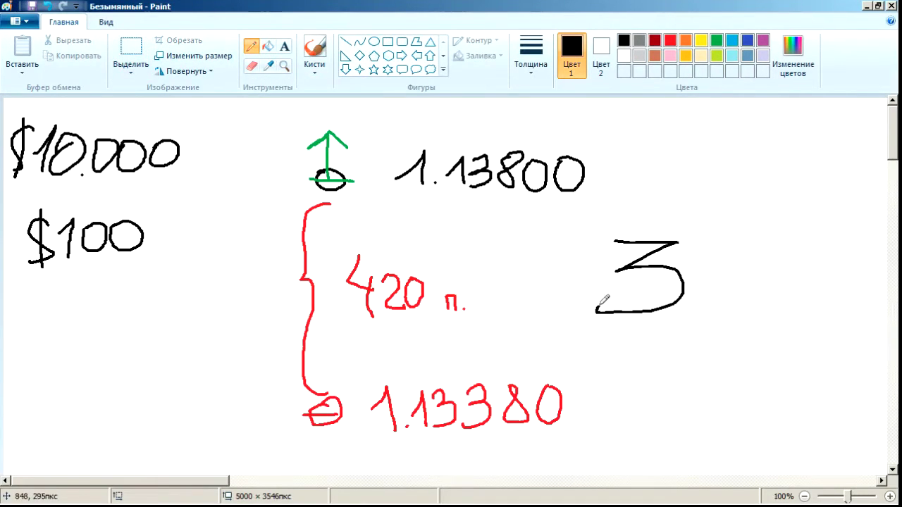
pyautogui.moveTo(692, 244)
pyautogui.mouseDown()
pyautogui.moveTo(728, 245)
pyautogui.moveTo(695, 243)
pyautogui.mouseUp()
pyautogui.moveTo(761, 224)
pyautogui.mouseDown()
pyautogui.moveTo(692, 325)
pyautogui.moveTo(721, 308)
pyautogui.mouseUp()
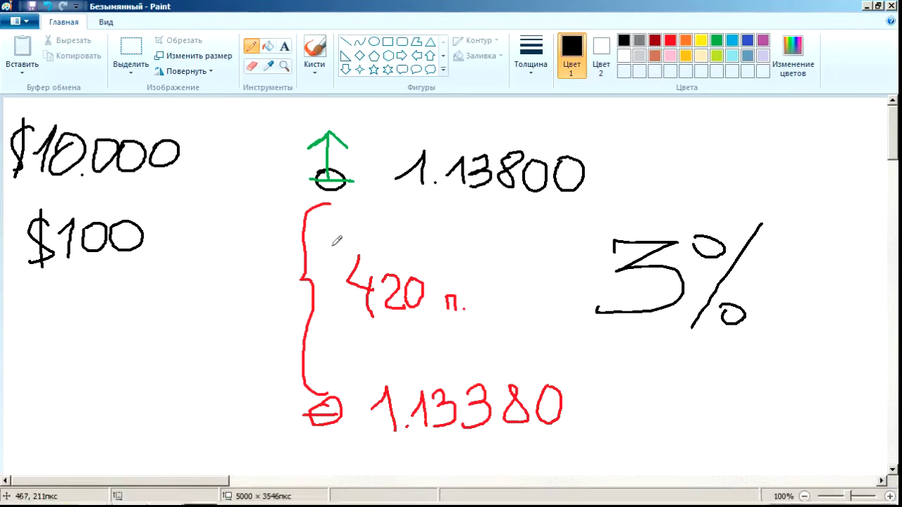
# Handwrite an arrow with "$300" after the $10.000 deposit and an arrow with "$3" after the $100 deposit.
pyautogui.moveTo(183, 501)
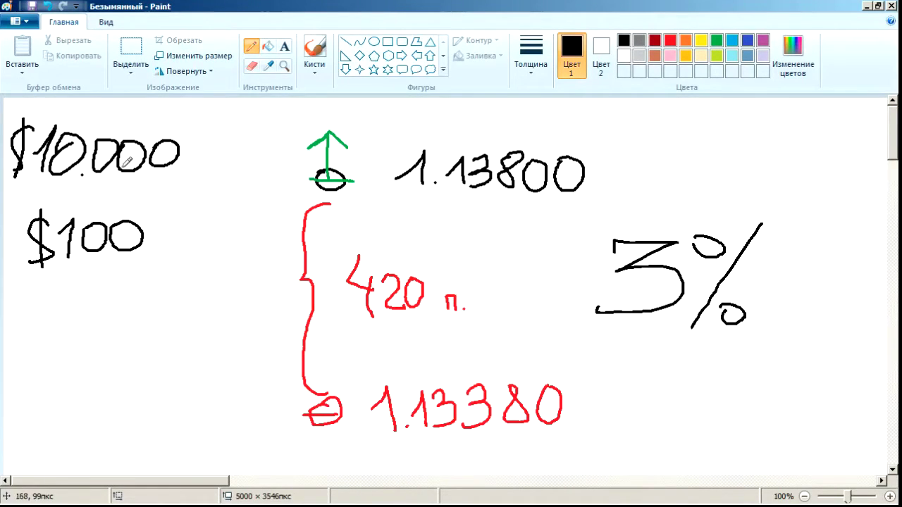
pyautogui.moveTo(184, 154)
pyautogui.mouseDown()
pyautogui.moveTo(199, 149)
pyautogui.moveTo(193, 159)
pyautogui.mouseUp()
pyautogui.moveTo(233, 138)
pyautogui.mouseDown()
pyautogui.moveTo(235, 161)
pyautogui.moveTo(221, 166)
pyautogui.moveTo(219, 135)
pyautogui.moveTo(227, 173)
pyautogui.moveTo(246, 138)
pyautogui.moveTo(247, 151)
pyautogui.moveTo(269, 158)
pyautogui.moveTo(258, 162)
pyautogui.moveTo(287, 152)
pyautogui.mouseUp()
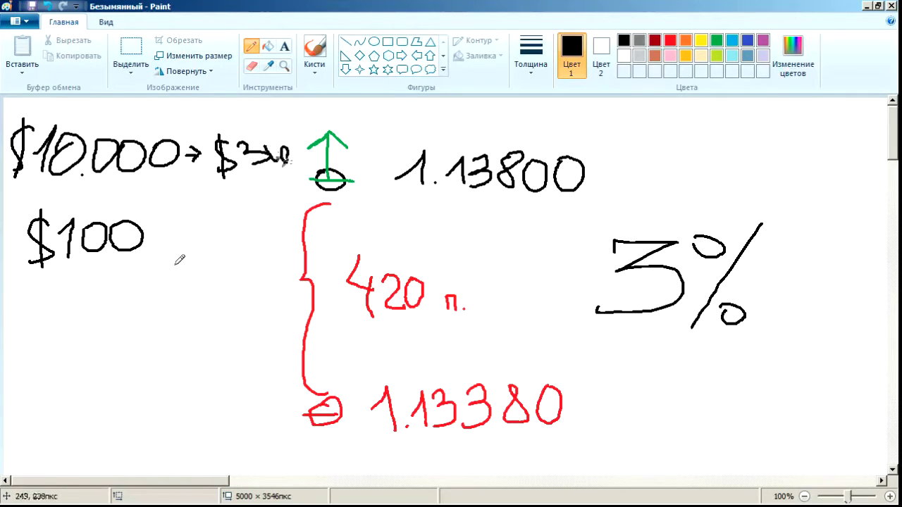
pyautogui.moveTo(150, 235)
pyautogui.mouseDown()
pyautogui.moveTo(197, 224)
pyautogui.moveTo(214, 233)
pyautogui.moveTo(191, 245)
pyautogui.mouseUp()
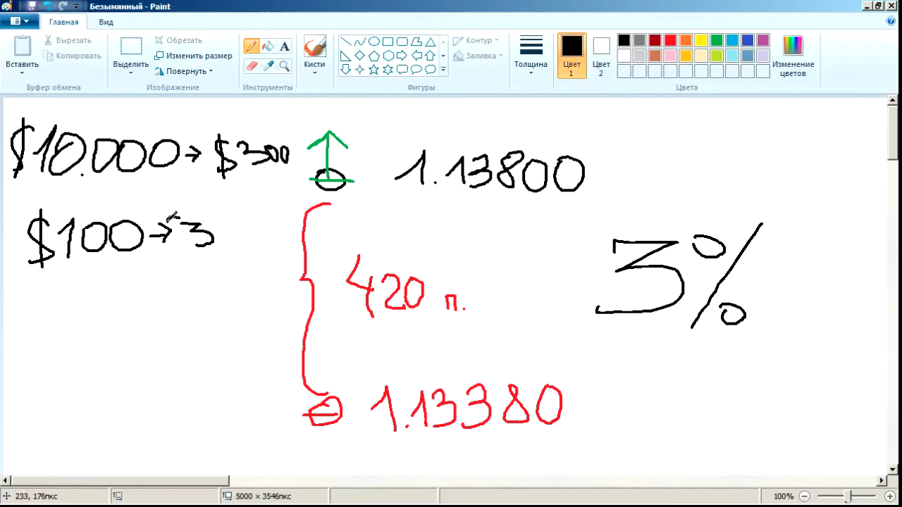
pyautogui.moveTo(177, 215)
pyautogui.mouseDown()
pyautogui.moveTo(184, 240)
pyautogui.moveTo(177, 247)
pyautogui.moveTo(182, 218)
pyautogui.moveTo(185, 261)
pyautogui.mouseUp()
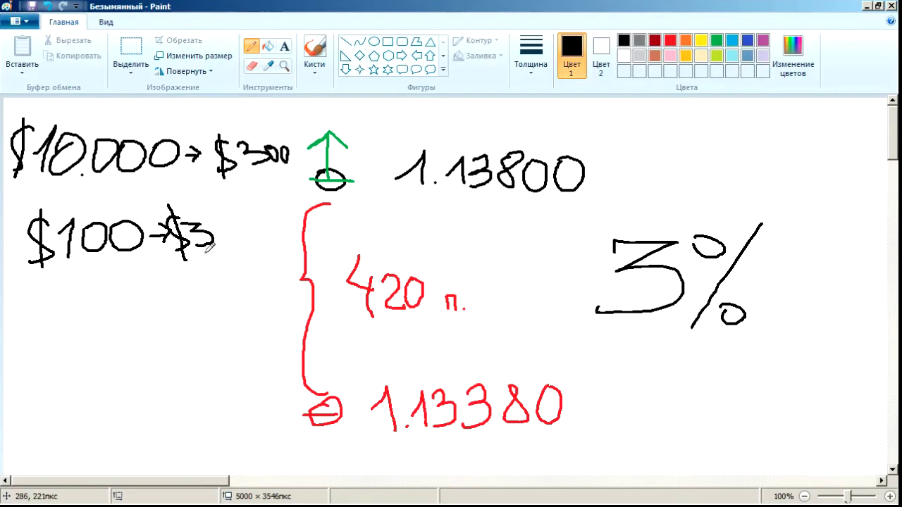
# Switch to the Google Sheets document and examine the capital and risk-per-trade cells C1 and C2 on the "Тестирование" sheet.
pyautogui.click(105, 493)
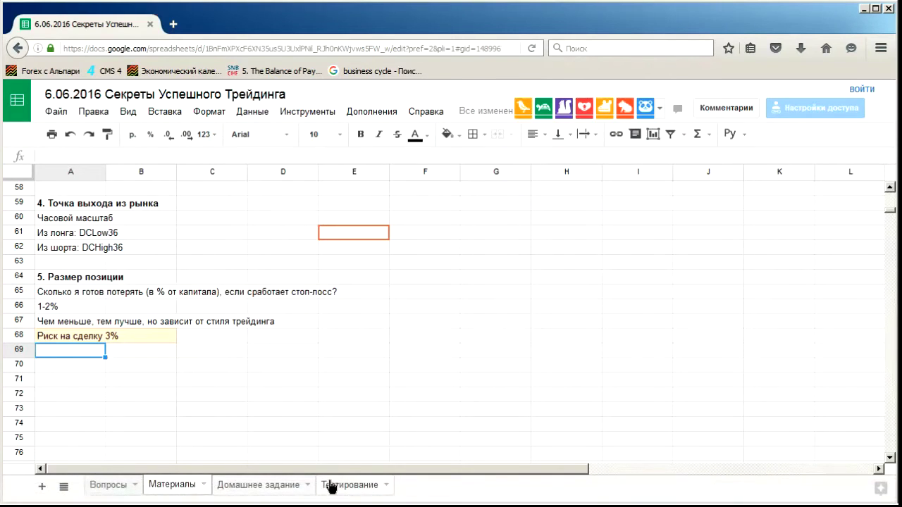
pyautogui.click(345, 484)
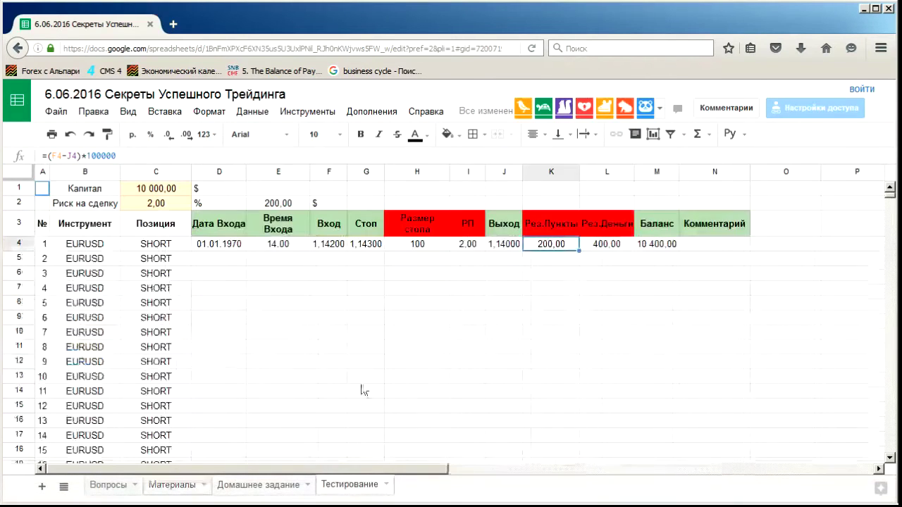
pyautogui.click(155, 192)
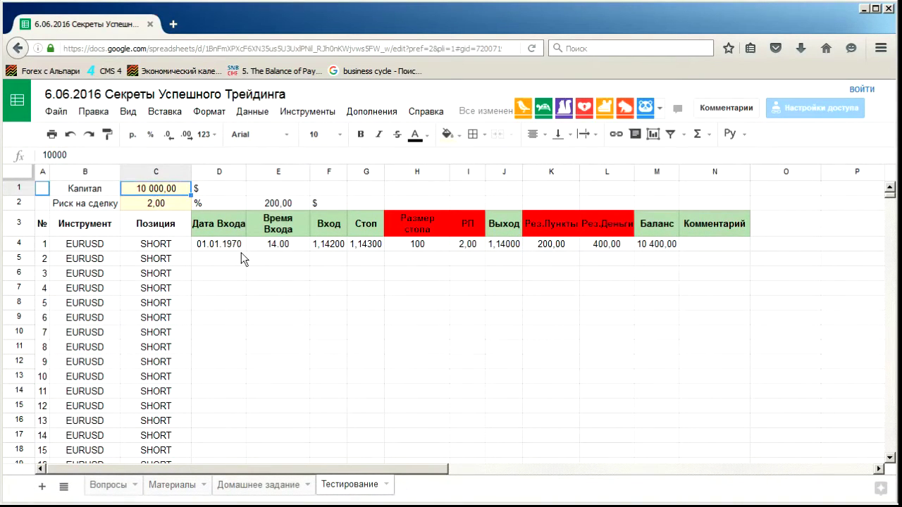
pyautogui.press('Down')
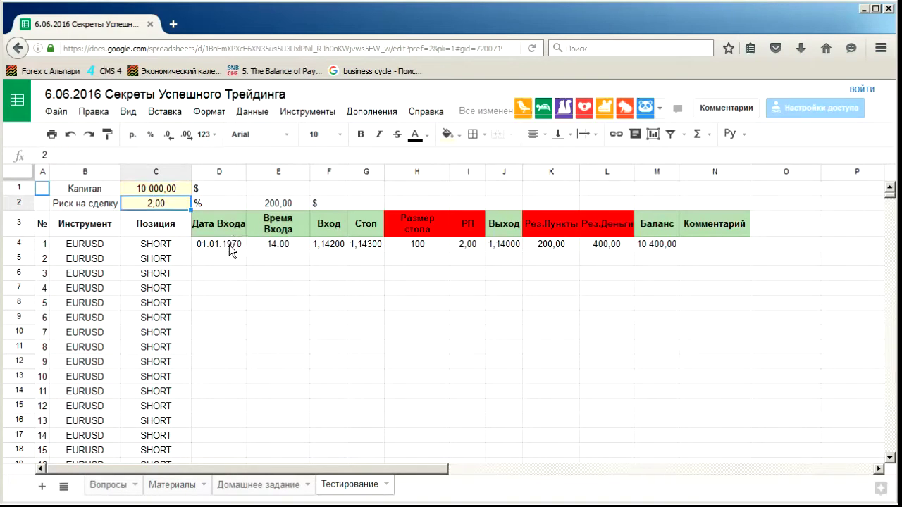
pyautogui.press('Up')
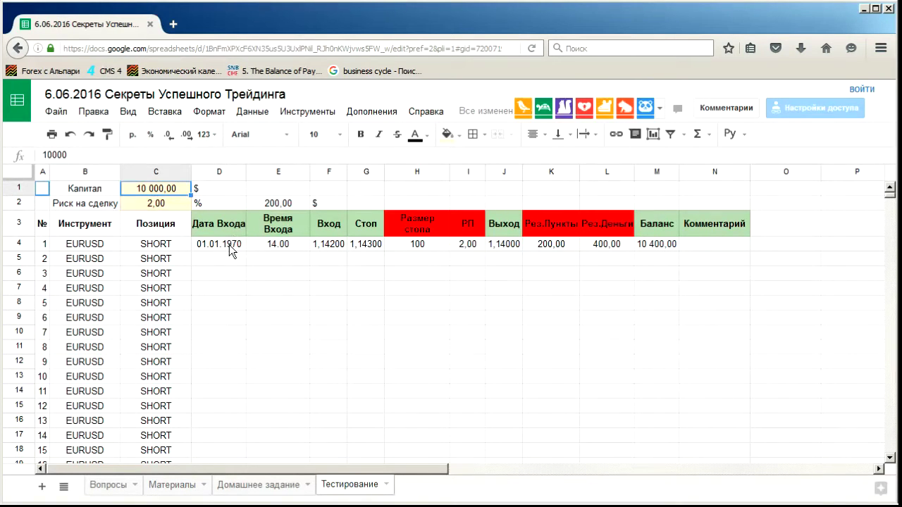
pyautogui.press('Down')
pyautogui.press('Up')
pyautogui.press('Down')
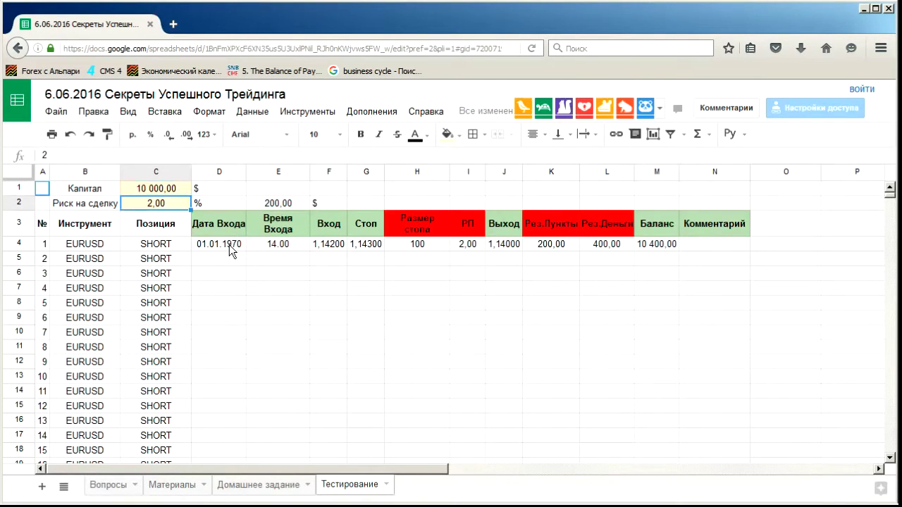
pyautogui.press('Up')
pyautogui.press('Down')
pyautogui.press('Up')
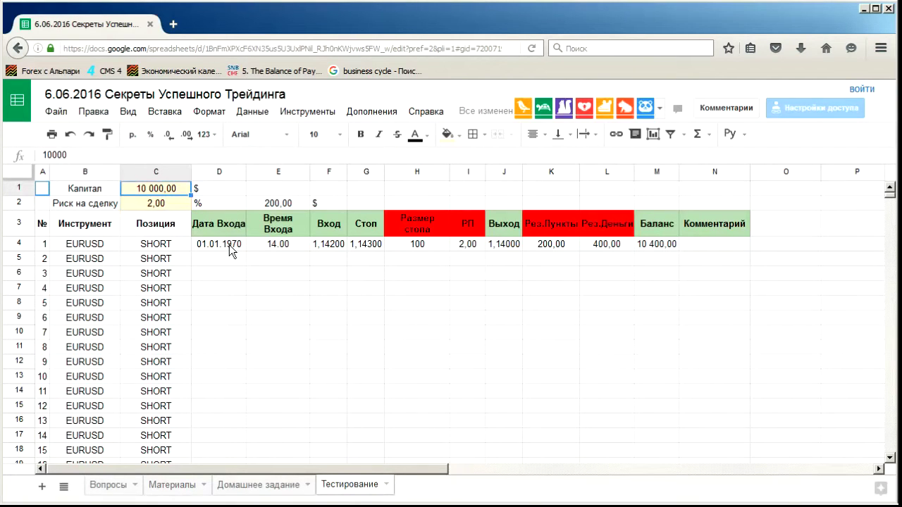
# Set the risk per trade in cell C2 to 3 % and check the dollar risk formula in E2.
pyautogui.press('Down')
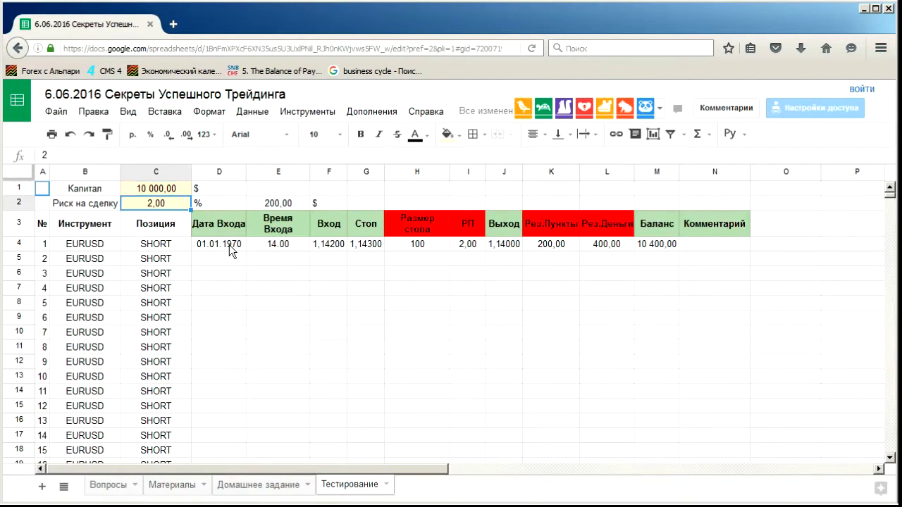
pyautogui.write('3')
pyautogui.press('Return')
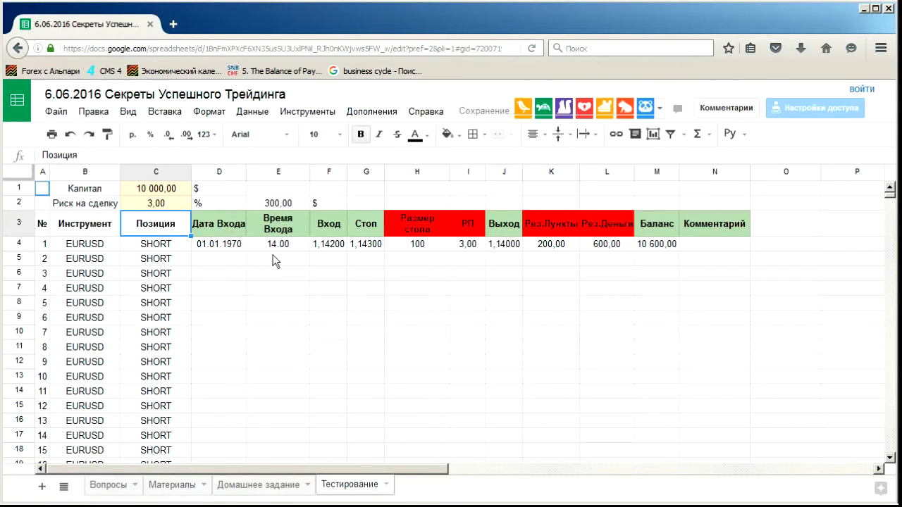
pyautogui.click(156, 203)
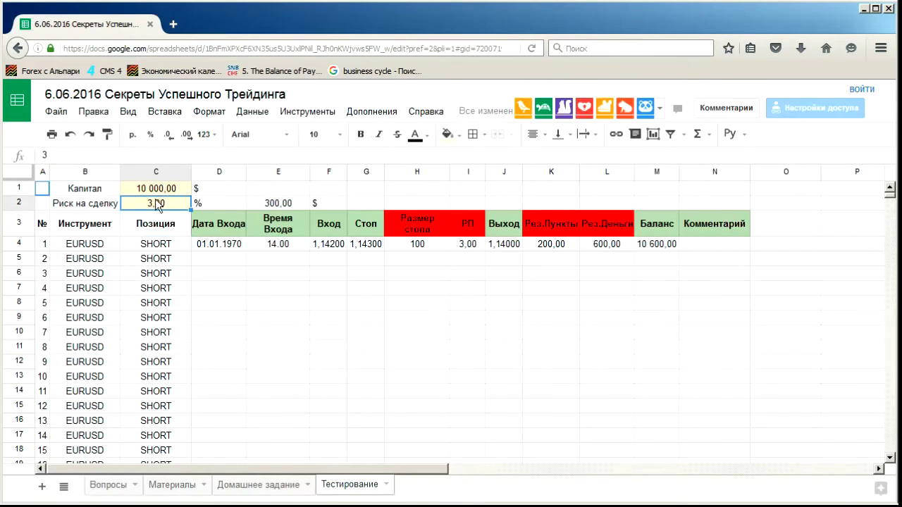
pyautogui.click(277, 205)
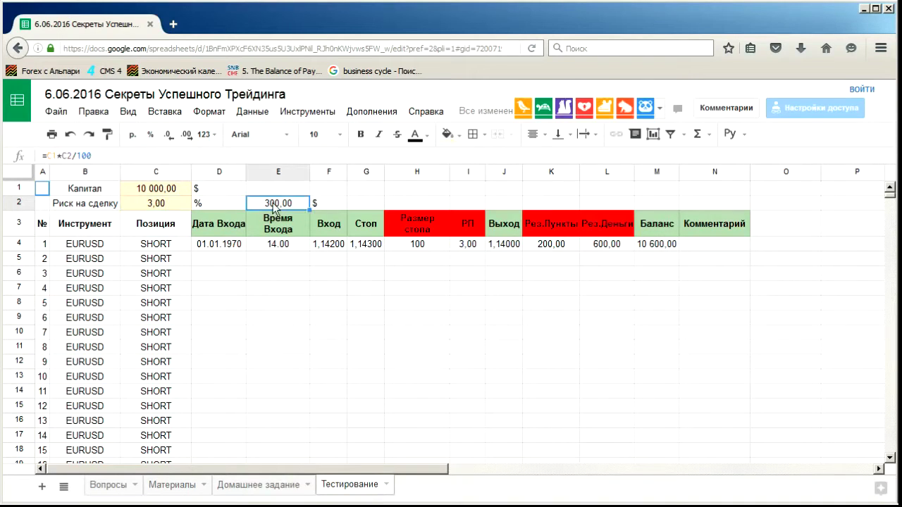
# Set the capital in cell C1 to 100 and check the dollar risk in E2.
pyautogui.click(181, 192)
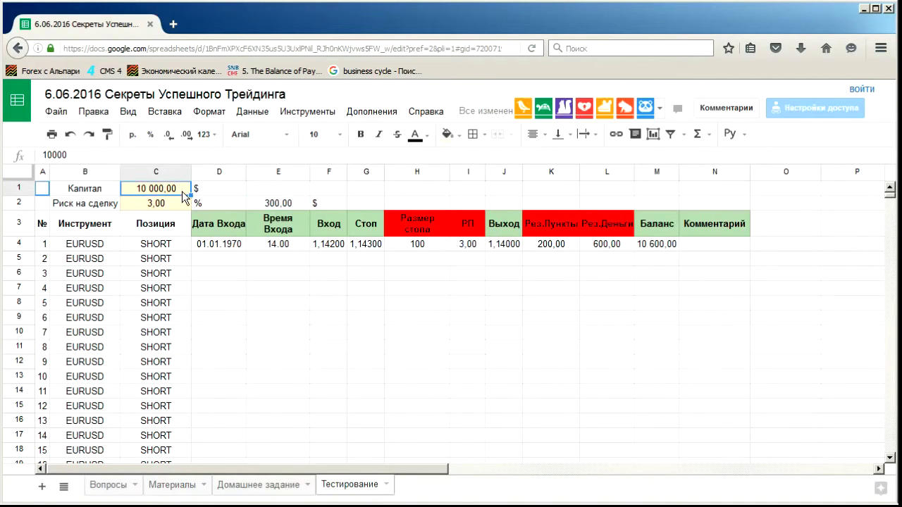
pyautogui.write('100')
pyautogui.press('Return')
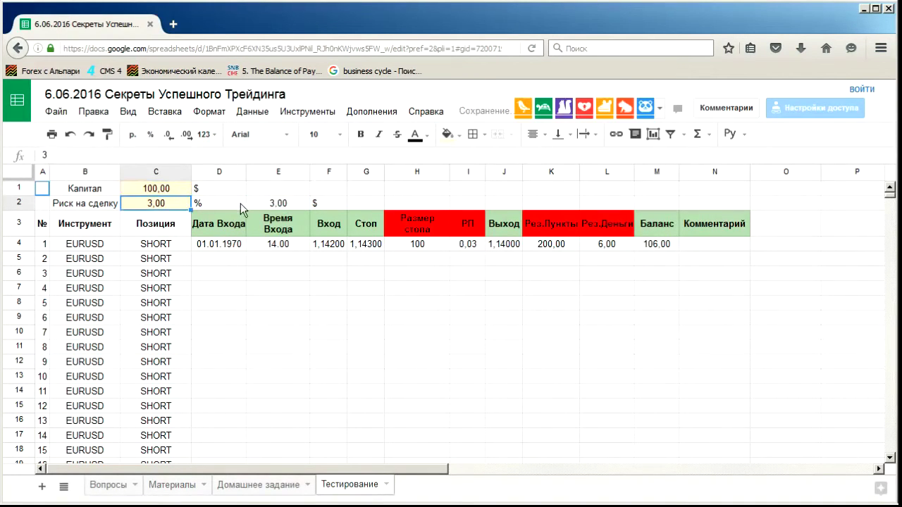
pyautogui.click(279, 204)
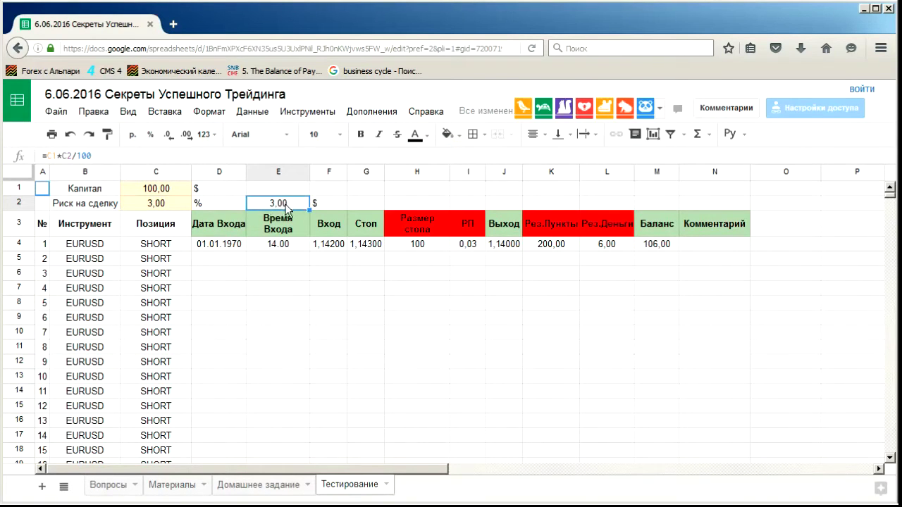
pyautogui.click(152, 189)
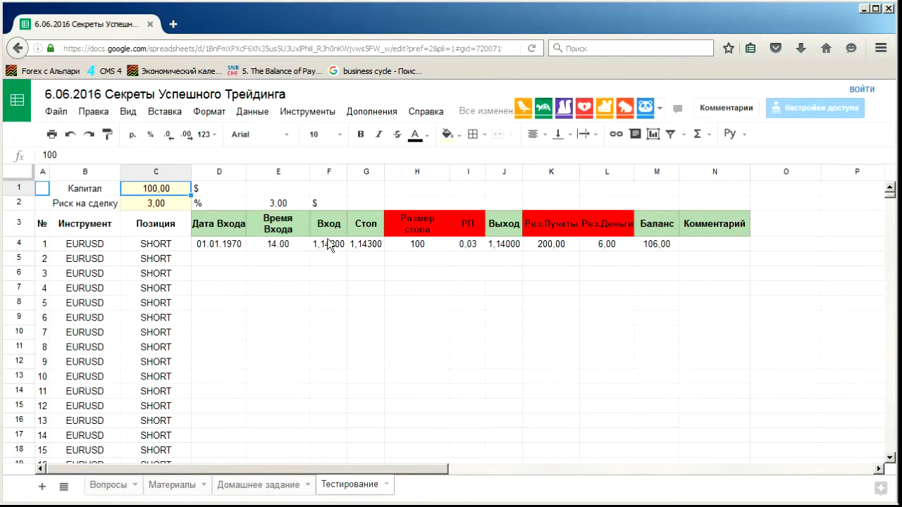
# Switch to the Paint sketch and underline the handwritten entry price 1.13800 in black.
pyautogui.moveTo(331, 505)
pyautogui.click(199, 491)
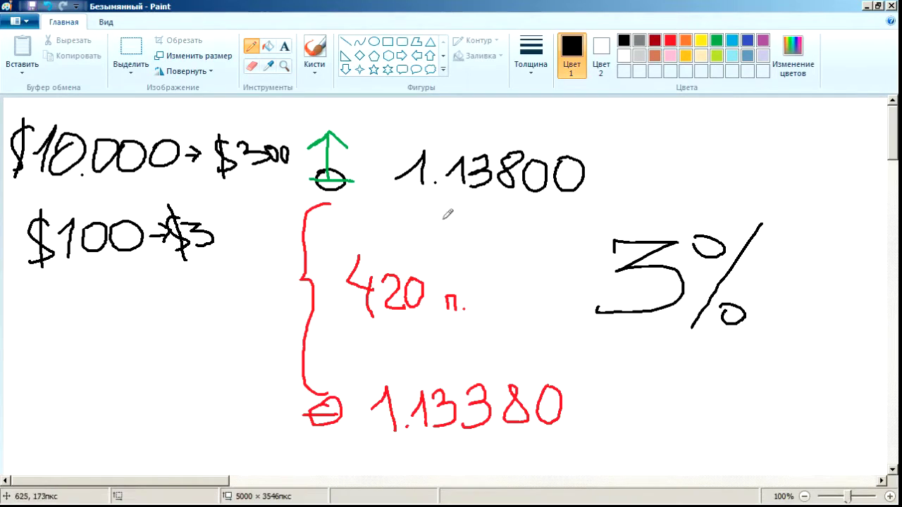
pyautogui.moveTo(405, 202); pyautogui.dragTo(634, 204)
# Switch back to the Google Sheets document and set the entry price in cell F4 to 1,13800.
pyautogui.moveTo(275, 501)
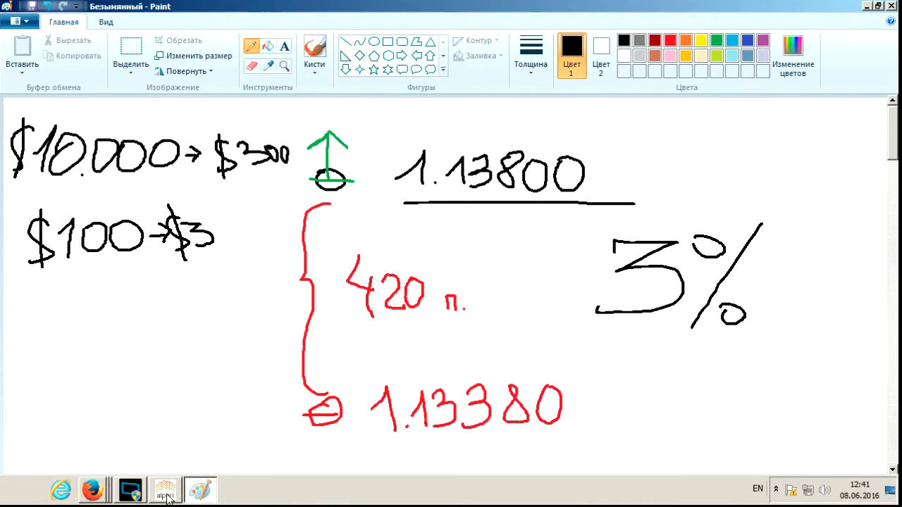
pyautogui.click(104, 495)
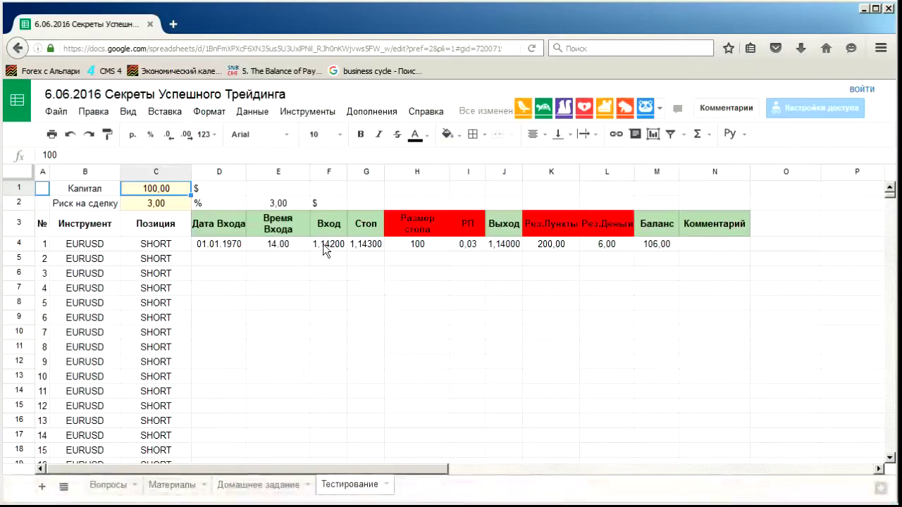
pyautogui.click(327, 245)
pyautogui.write('1.13800')
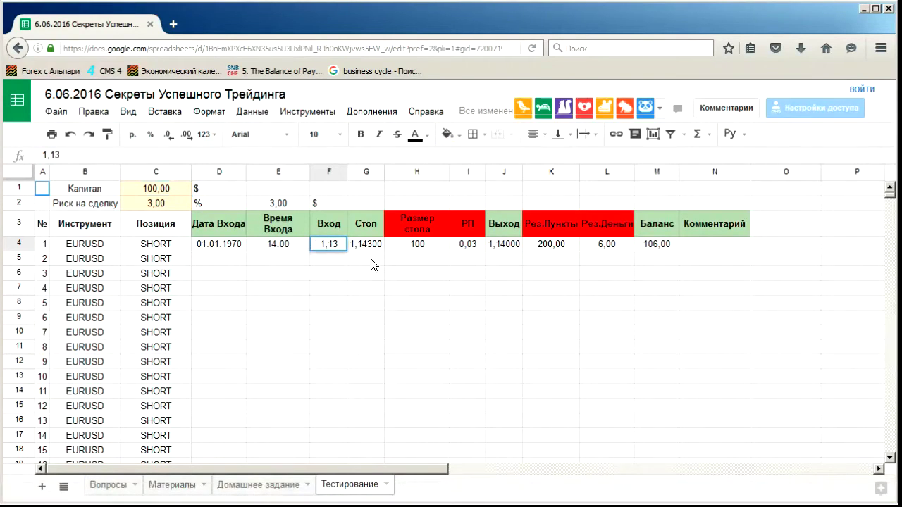
pyautogui.press('Return')
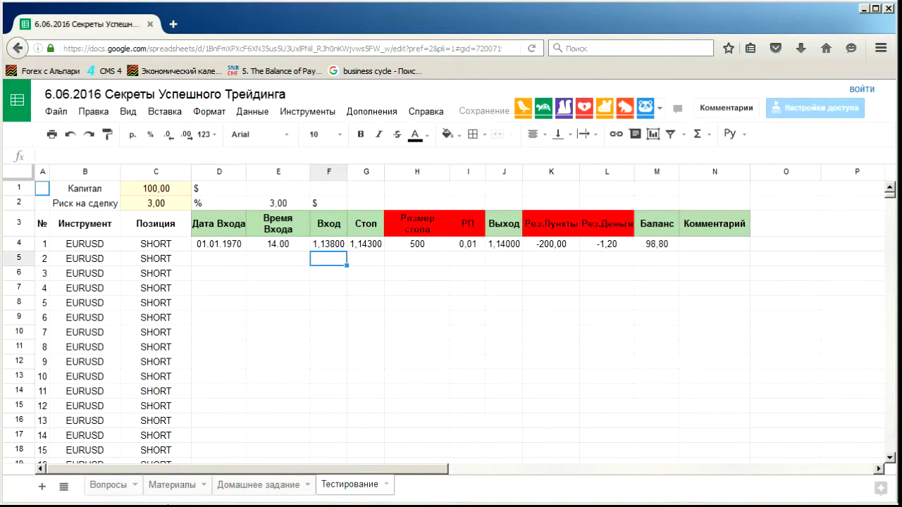
# Switch to the Paint sketch and underline the handwritten stop price 1.13380 in black.
pyautogui.click(183, 499)
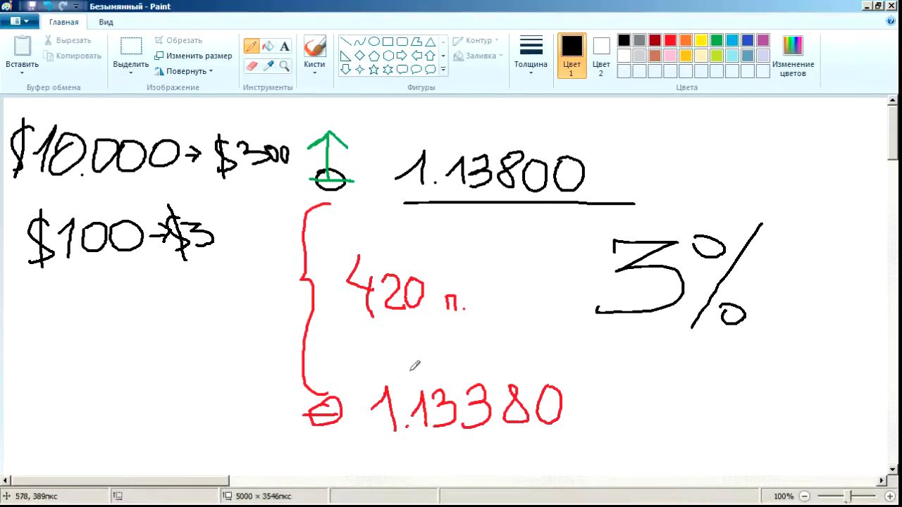
pyautogui.moveTo(396, 441); pyautogui.dragTo(530, 429)
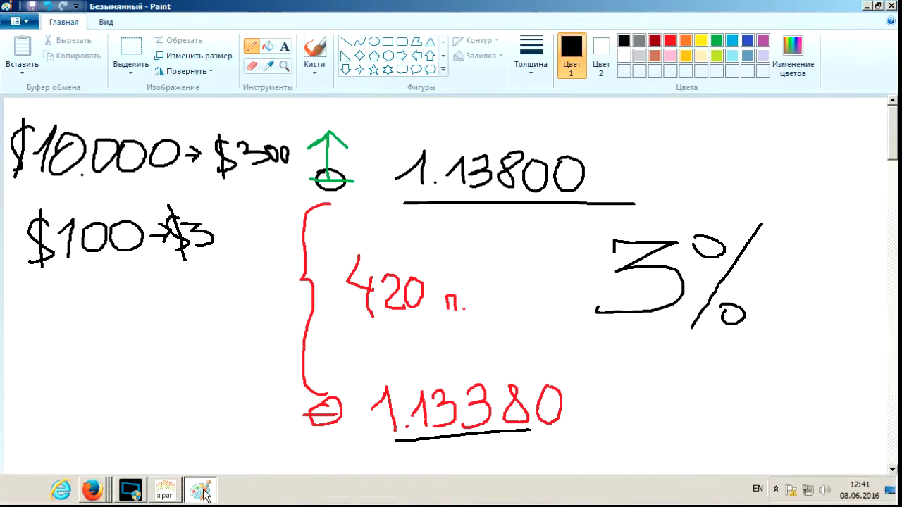
# Return to the Google Sheets document and turn off automatic hiding of the Windows taskbar.
pyautogui.click(93, 493)
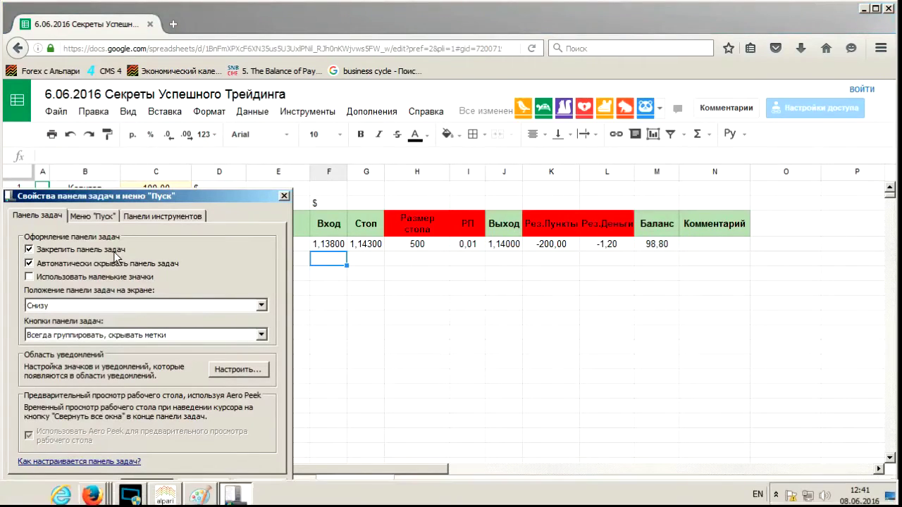
pyautogui.click(113, 263)
pyautogui.click(167, 486)
# Set the stop price in cell G4 to 1,13380.
pyautogui.press('Right')
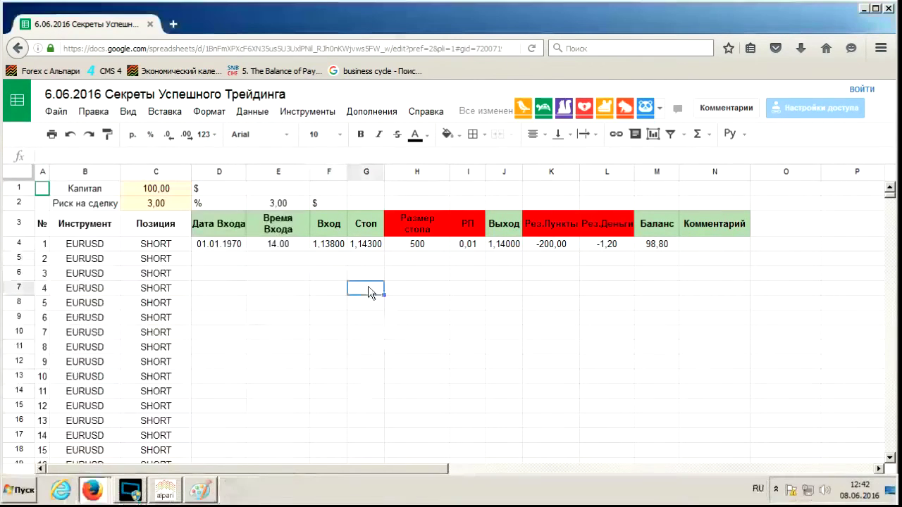
pyautogui.write('1,13')
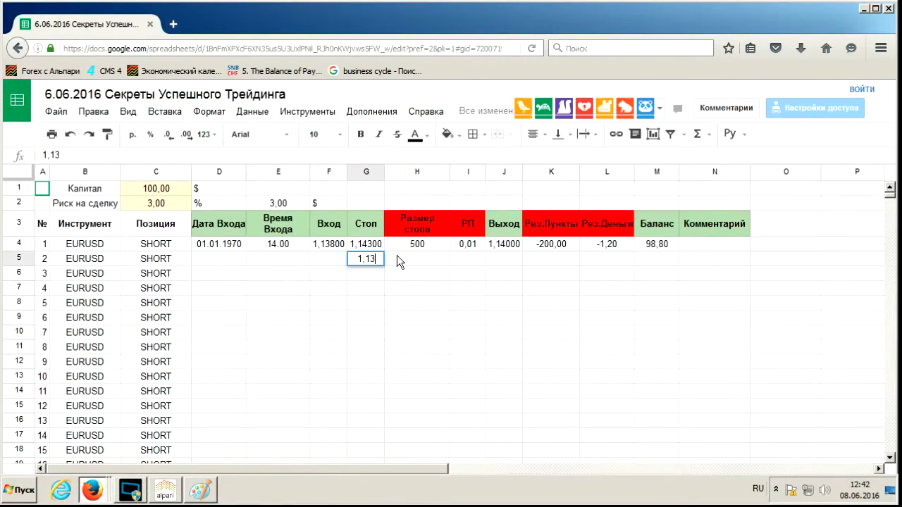
pyautogui.press('Escape')
pyautogui.press('Up')
pyautogui.write('1,13380')
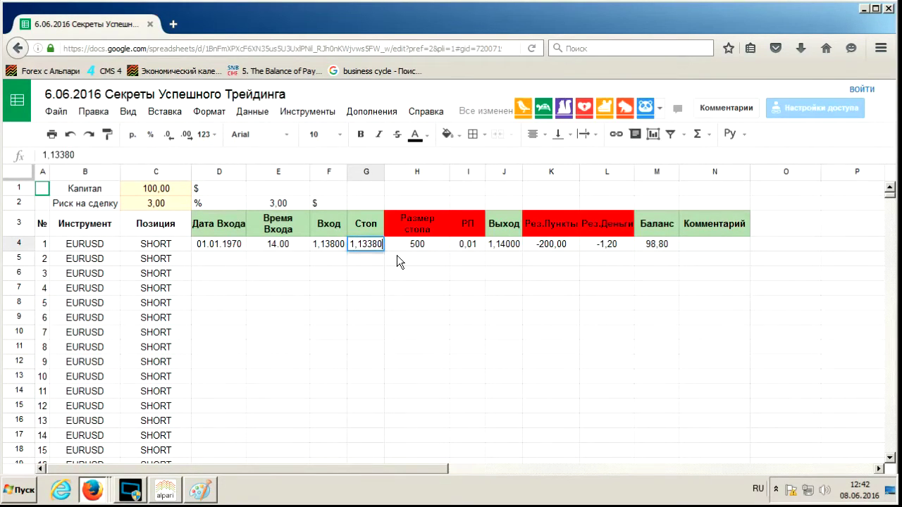
pyautogui.press('Return')
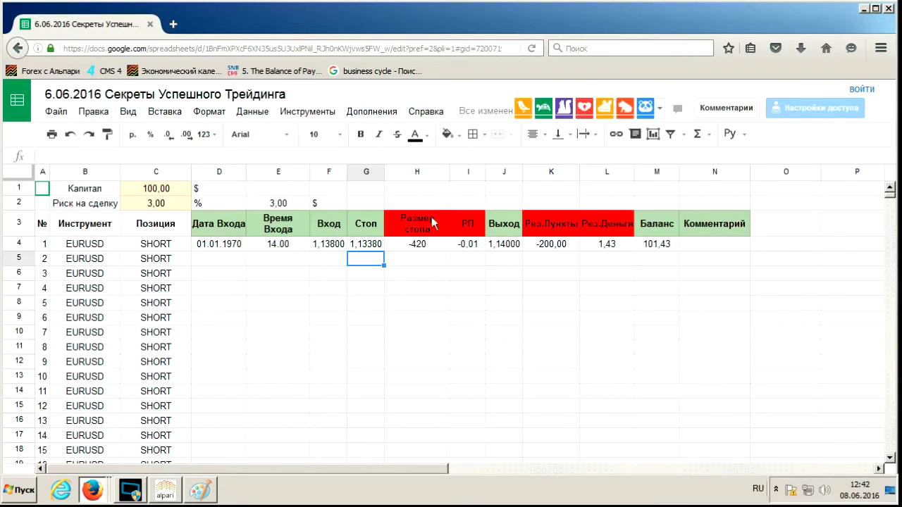
# Set the capital in cell C1 to 10000 and check the entry and stop prices in F4 and G4.
pyautogui.click(168, 190)
pyautogui.write('10000')
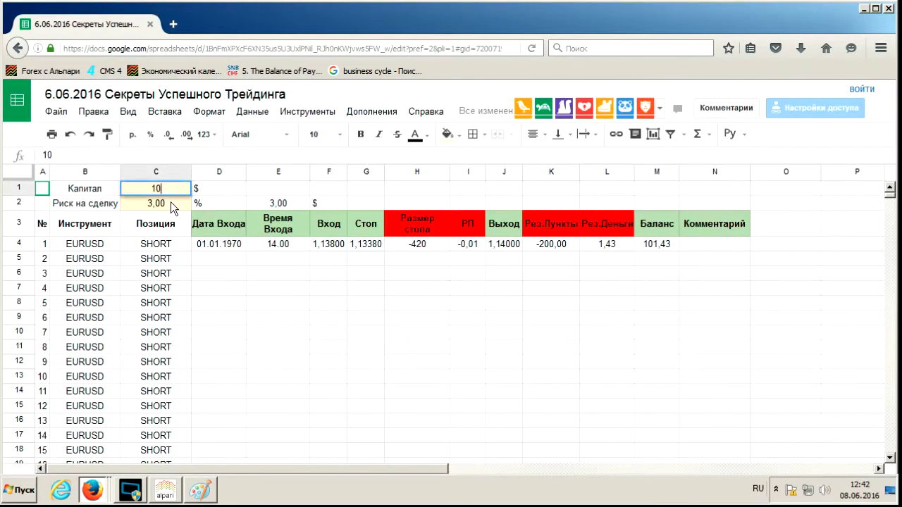
pyautogui.click(171, 201)
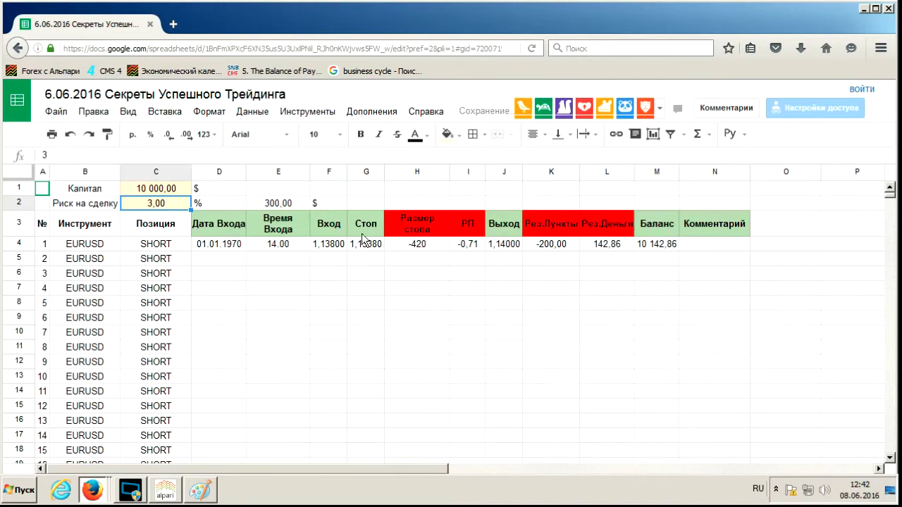
pyautogui.click(341, 244)
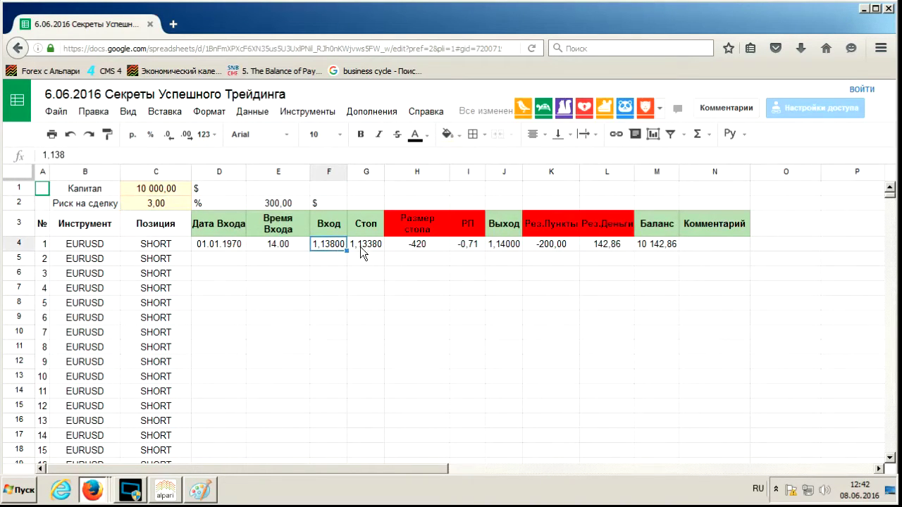
pyautogui.click(368, 246)
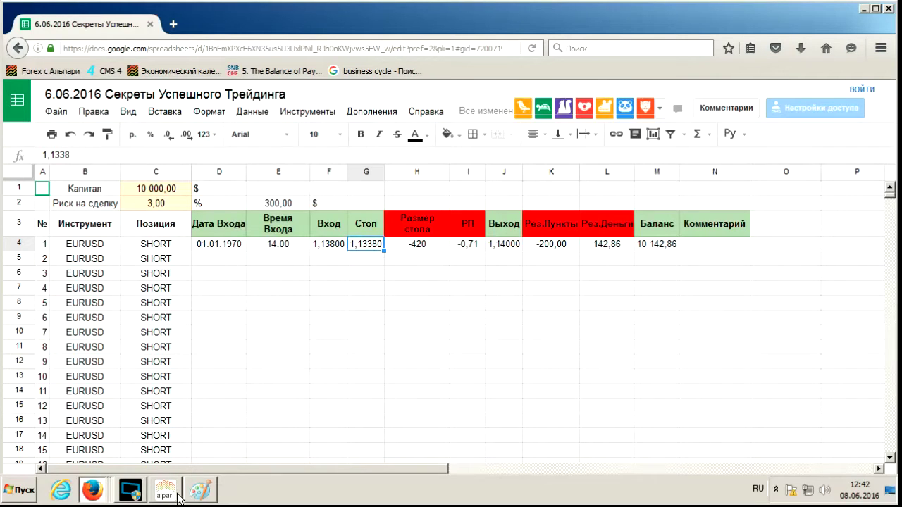
# Underline the 420-point stop distance in the Paint sketch, and check the stop size formula in H4 of the Google Sheets document.
pyautogui.click(200, 491)
pyautogui.moveTo(369, 324); pyautogui.dragTo(443, 326)
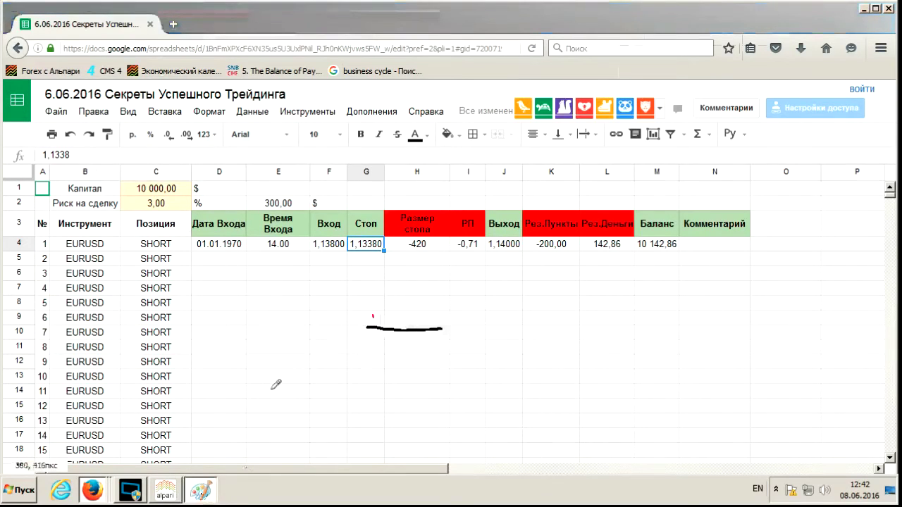
pyautogui.click(92, 491)
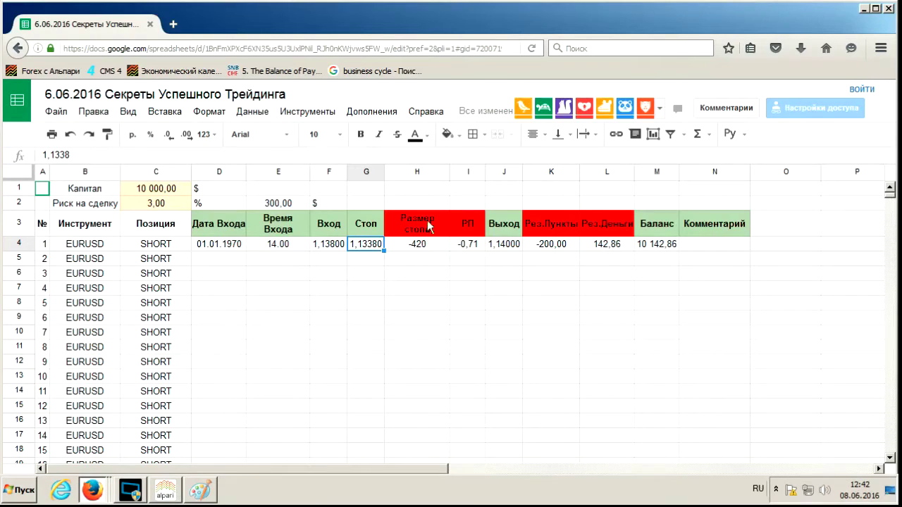
pyautogui.click(427, 244)
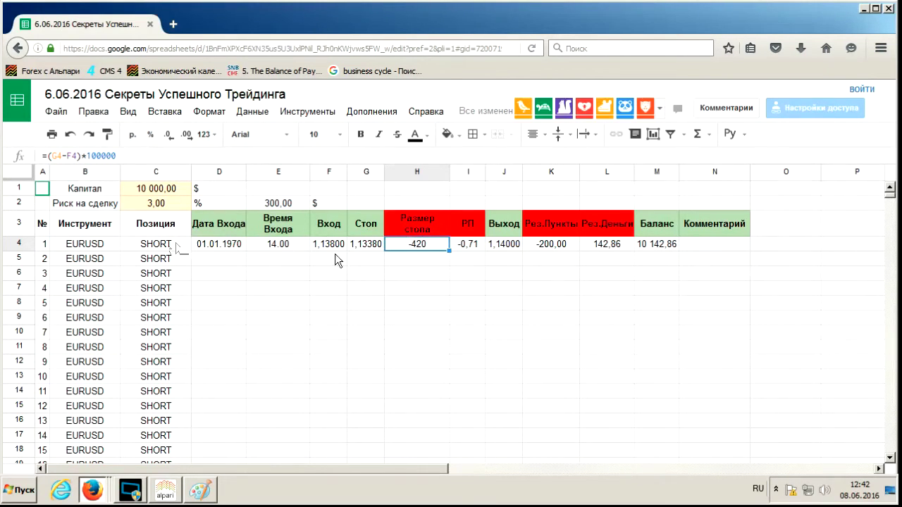
# Switch to the Alpari trading terminal and examine the earlier price history on the EURUSD H1 chart.
pyautogui.hotkey('alt', 'Tab')
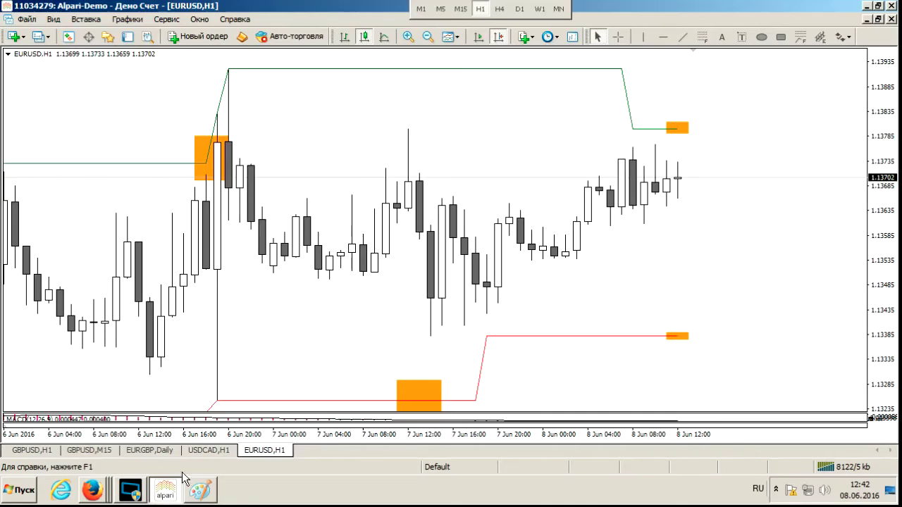
pyautogui.click(427, 36)
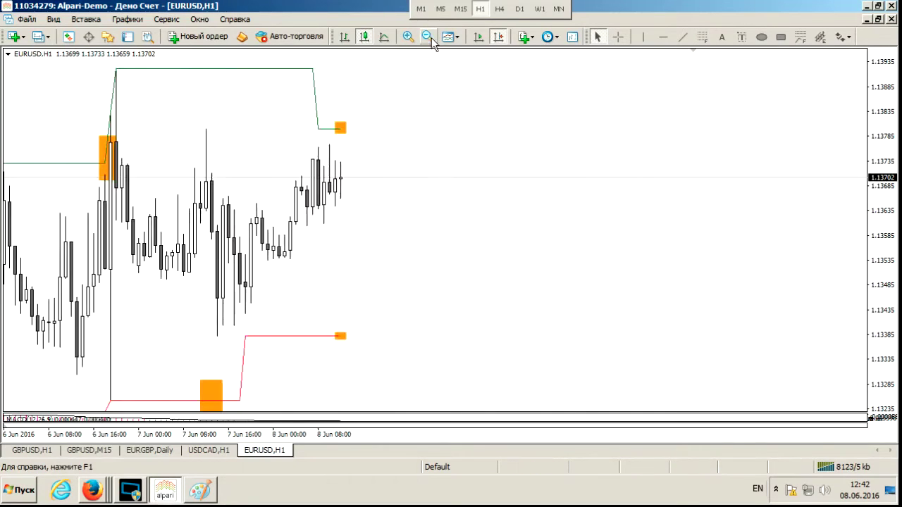
pyautogui.scroll(10, 451, 138)
pyautogui.scroll(-10, 409, 251)
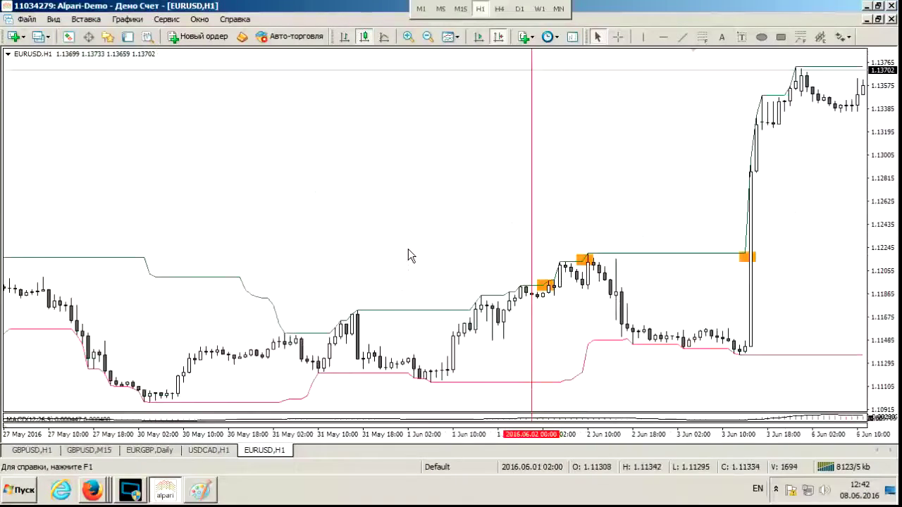
# Switch to the Google Sheets document and check the "РП" position size formula in cell I4.
pyautogui.click(92, 490)
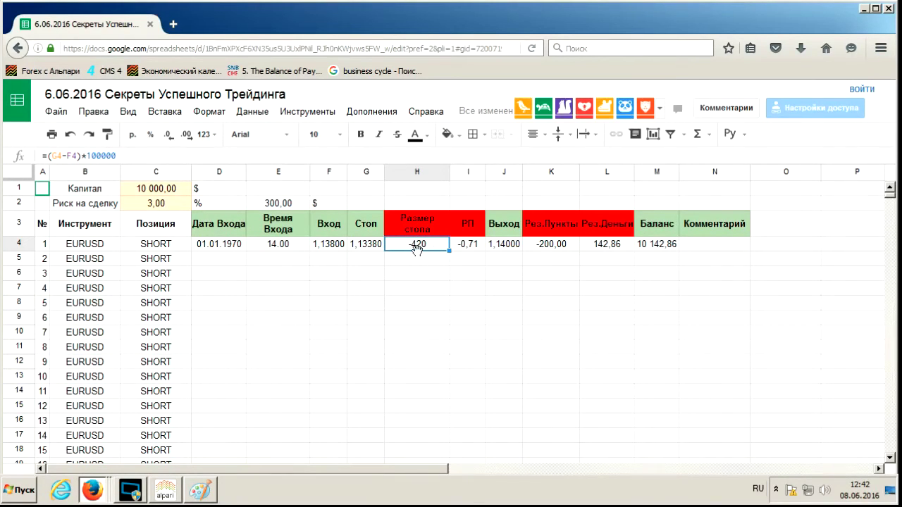
pyautogui.click(468, 248)
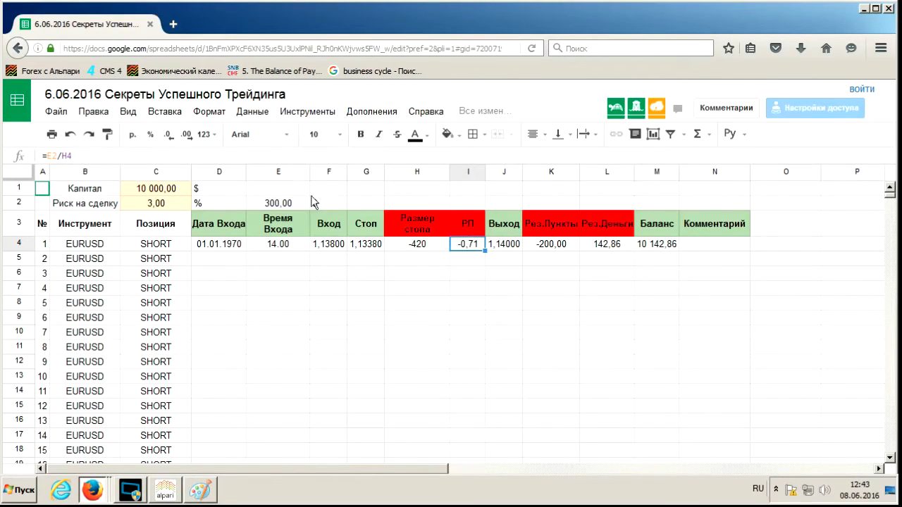
# In the Paint sketch, draw a green circled "1" above 1.13800 and a green arrow from it down to 1.13380.
pyautogui.click(194, 491)
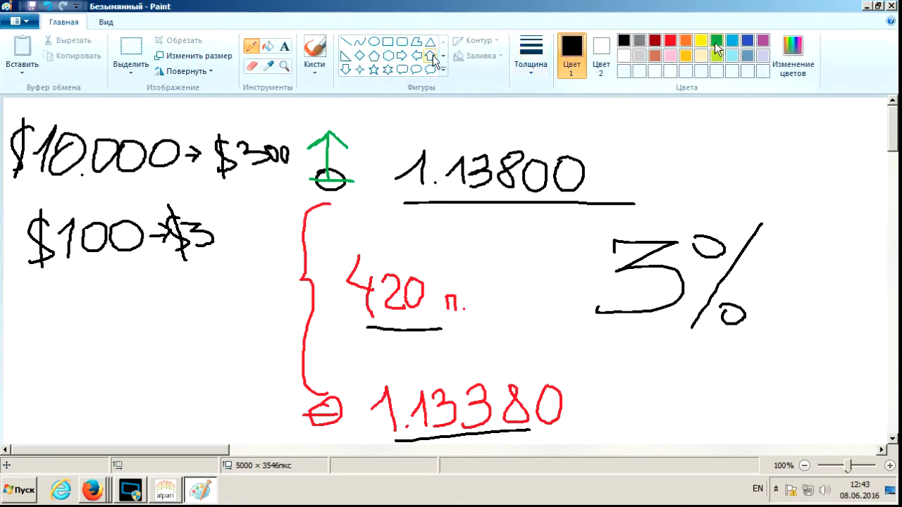
pyautogui.click(716, 47)
pyautogui.moveTo(437, 128)
pyautogui.mouseDown()
pyautogui.moveTo(461, 103)
pyautogui.moveTo(454, 139)
pyautogui.mouseUp()
pyautogui.moveTo(454, 104)
pyautogui.mouseDown()
pyautogui.moveTo(428, 128)
pyautogui.moveTo(481, 143)
pyautogui.moveTo(476, 113)
pyautogui.moveTo(449, 105)
pyautogui.mouseUp()
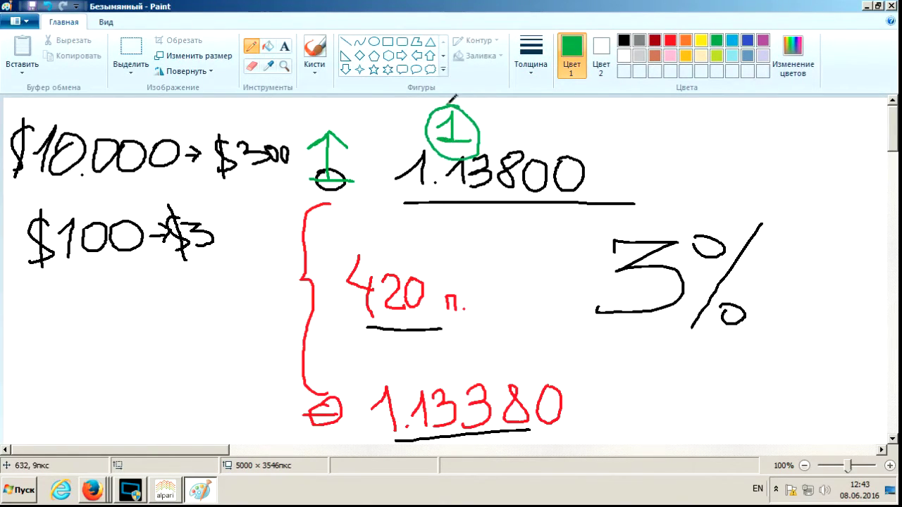
pyautogui.moveTo(477, 169)
pyautogui.mouseDown()
pyautogui.moveTo(531, 245)
pyautogui.moveTo(496, 359)
pyautogui.moveTo(493, 327)
pyautogui.moveTo(528, 348)
pyautogui.mouseUp()
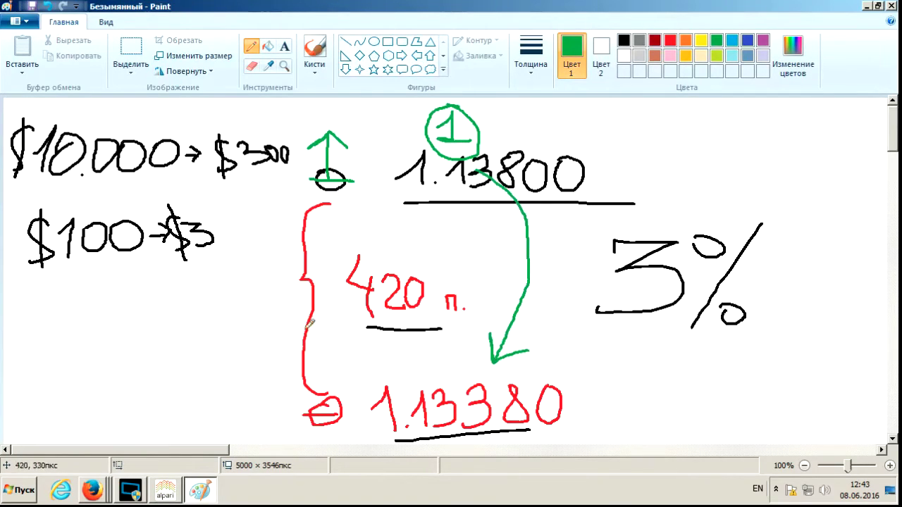
# Handwrite a circled "-420$" in green beside the red brace and circle the $300 risk amount.
pyautogui.moveTo(185, 300); pyautogui.dragTo(201, 339)
pyautogui.moveTo(214, 304)
pyautogui.mouseDown()
pyautogui.moveTo(230, 335)
pyautogui.moveTo(248, 335)
pyautogui.moveTo(281, 303)
pyautogui.moveTo(286, 332)
pyautogui.moveTo(284, 301)
pyautogui.mouseUp()
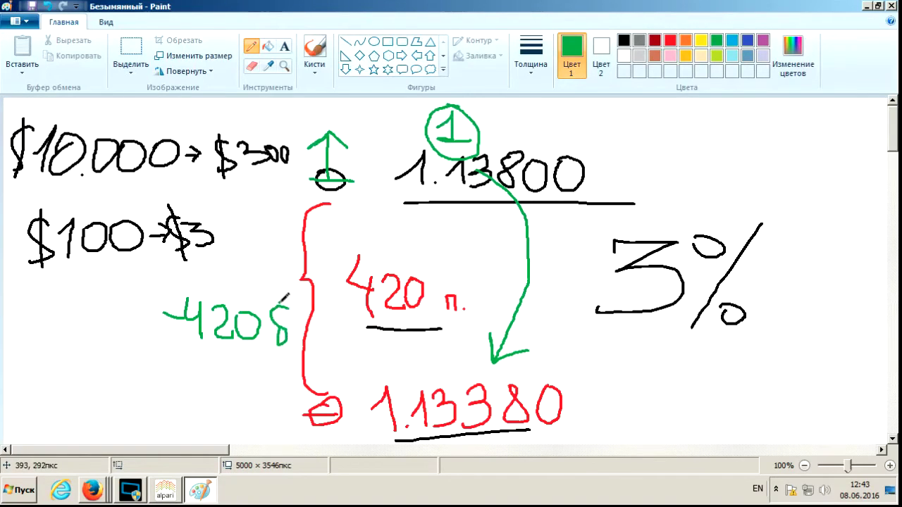
pyautogui.moveTo(211, 280)
pyautogui.mouseDown()
pyautogui.moveTo(162, 295)
pyautogui.moveTo(198, 362)
pyautogui.moveTo(290, 357)
pyautogui.moveTo(289, 290)
pyautogui.moveTo(203, 285)
pyautogui.mouseUp()
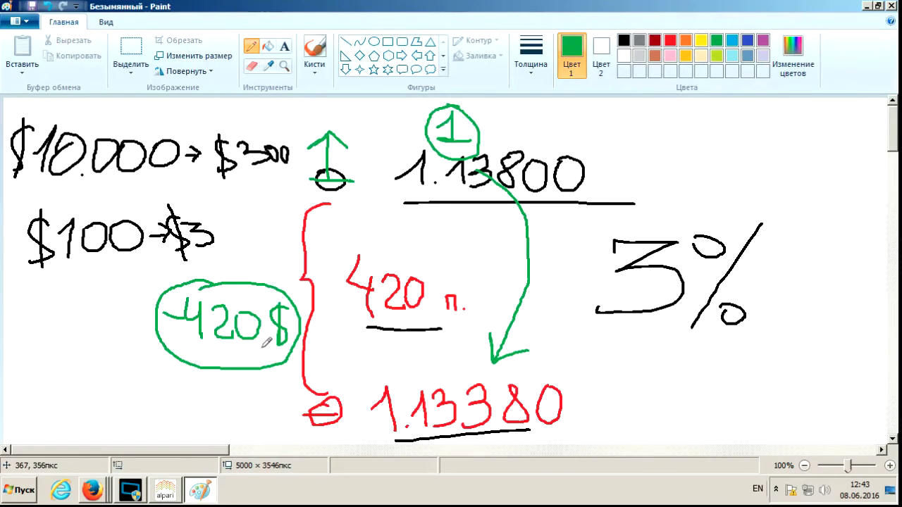
pyautogui.moveTo(255, 120)
pyautogui.mouseDown()
pyautogui.moveTo(238, 182)
pyautogui.moveTo(289, 132)
pyautogui.mouseUp()
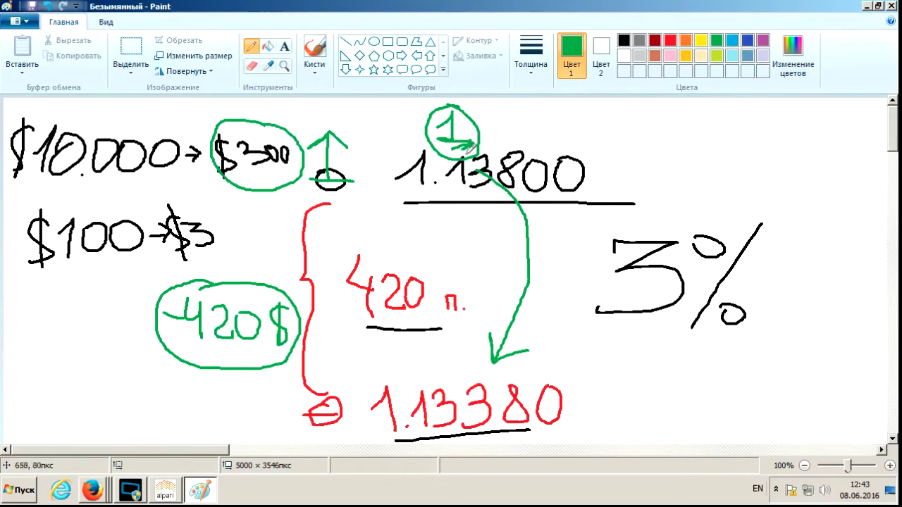
# Switch to the Google Sheets document and re-examine how cell I4 calculates the position size from E2 and H4.
pyautogui.click(102, 493)
pyautogui.hotkey('alt', 'shift')
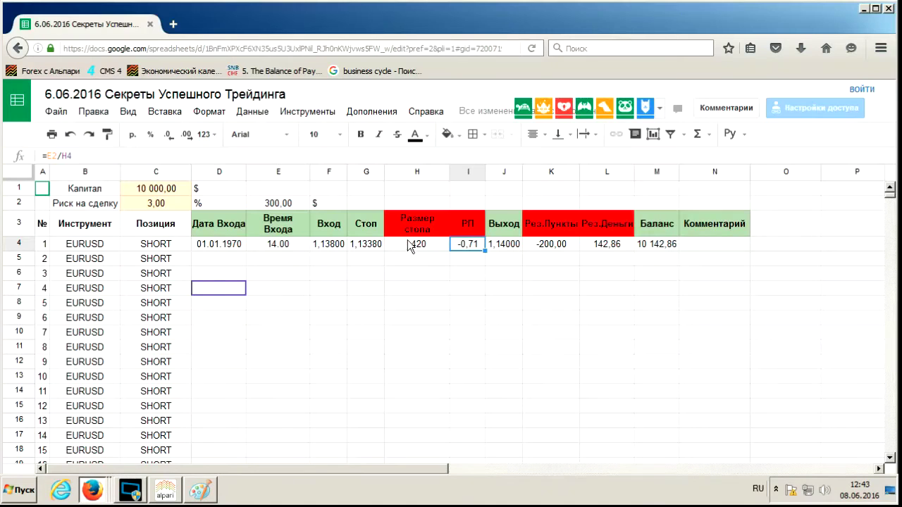
pyautogui.click(467, 259)
pyautogui.click(467, 248)
# Circle 420 and underline $300 in green in the Paint sketch, and switch back to the Google Sheets document.
pyautogui.click(186, 491)
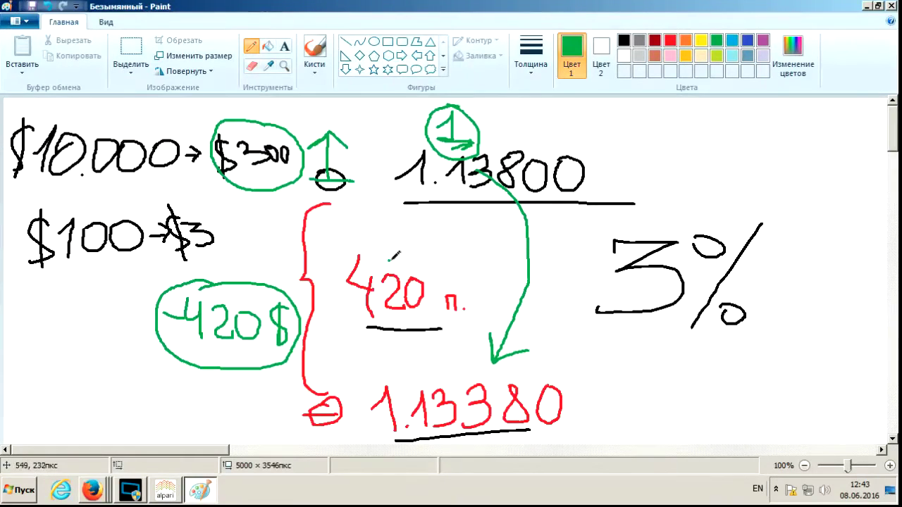
pyautogui.moveTo(391, 259)
pyautogui.mouseDown()
pyautogui.moveTo(358, 276)
pyautogui.moveTo(379, 326)
pyautogui.moveTo(428, 319)
pyautogui.moveTo(432, 289)
pyautogui.moveTo(391, 260)
pyautogui.mouseUp()
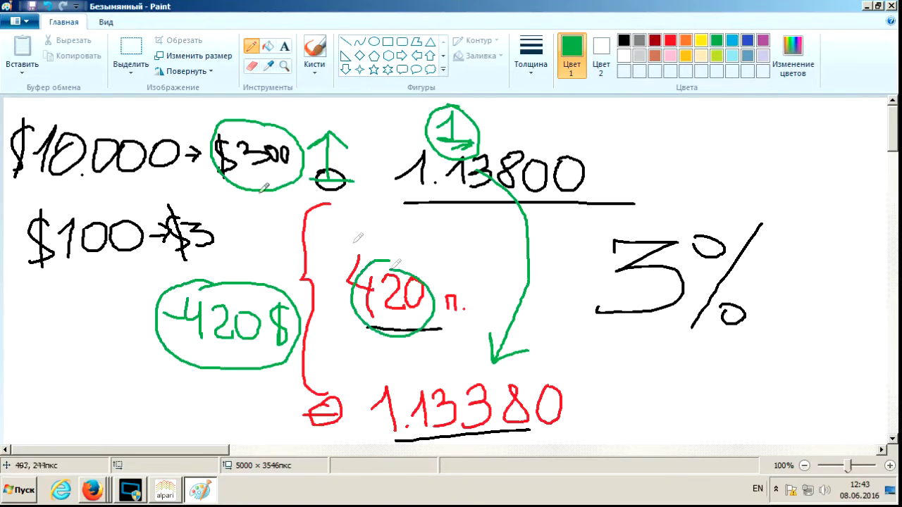
pyautogui.moveTo(282, 164)
pyautogui.mouseDown()
pyautogui.moveTo(268, 177)
pyautogui.moveTo(289, 167)
pyautogui.mouseUp()
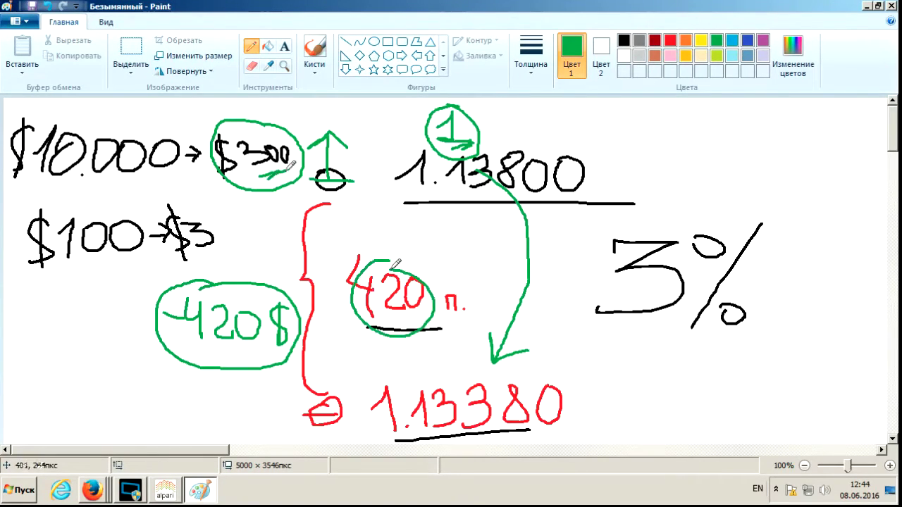
pyautogui.hotkey('alt', 'Tab')
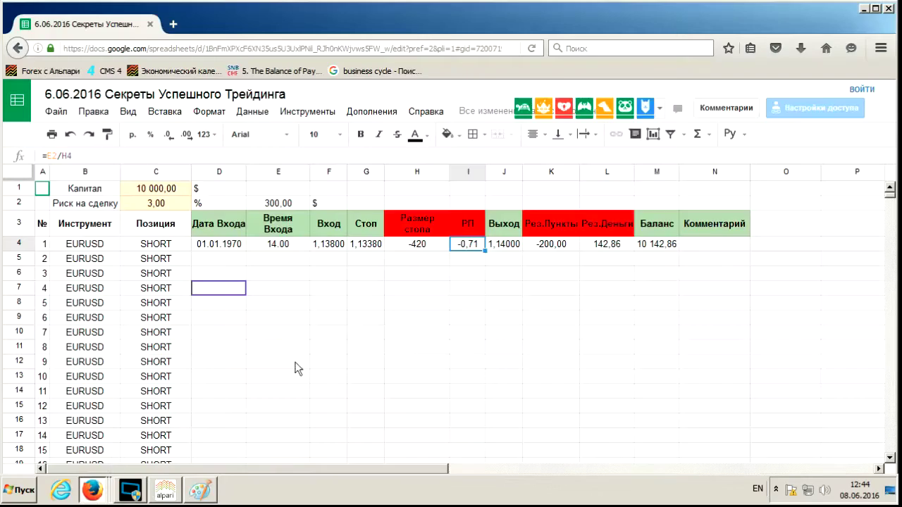
# Set the "Капитал" value in cell C1 to 1000.
pyautogui.hotkey('alt', 'shift')
pyautogui.click(176, 188)
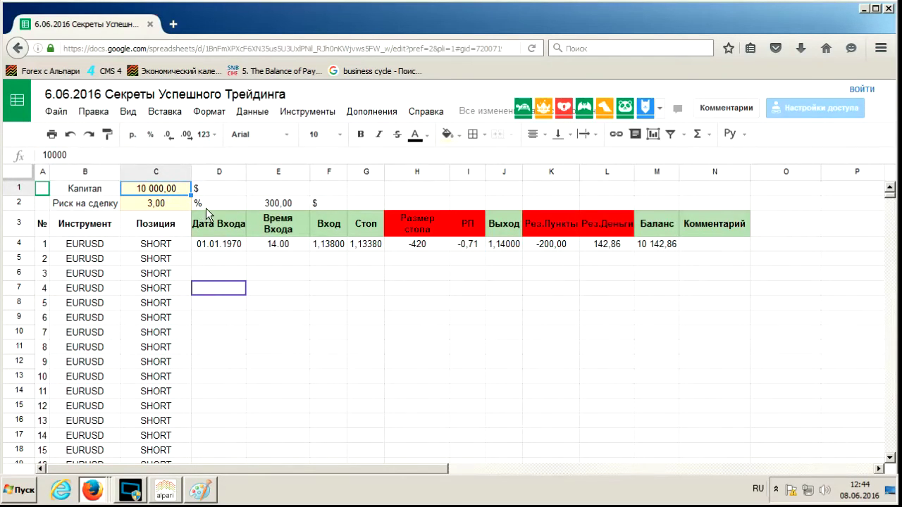
pyautogui.write('1000')
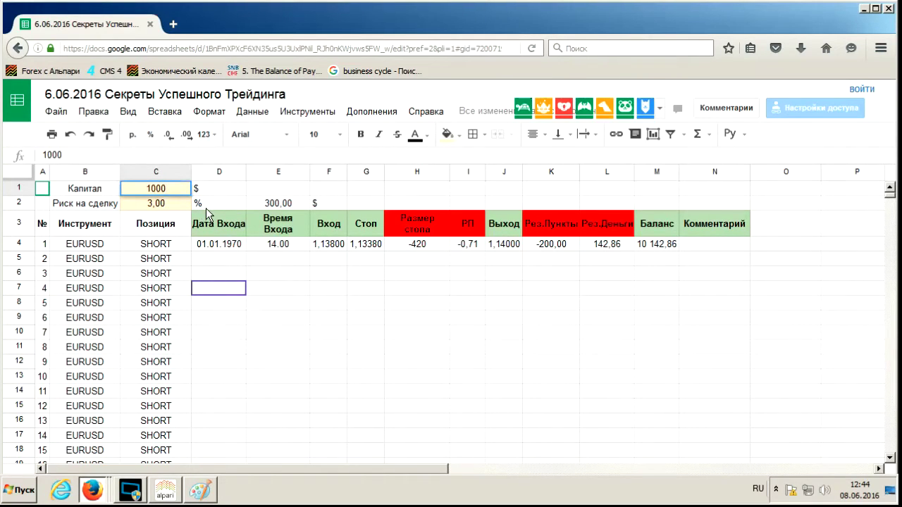
pyautogui.press('Return')
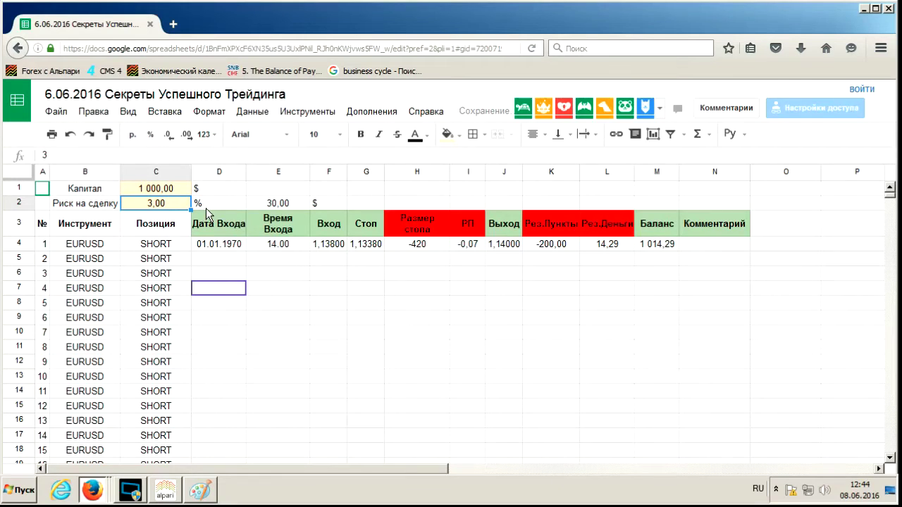
# Show the position sizes in the "РП" column I with three decimal places.
pyautogui.click(468, 172)
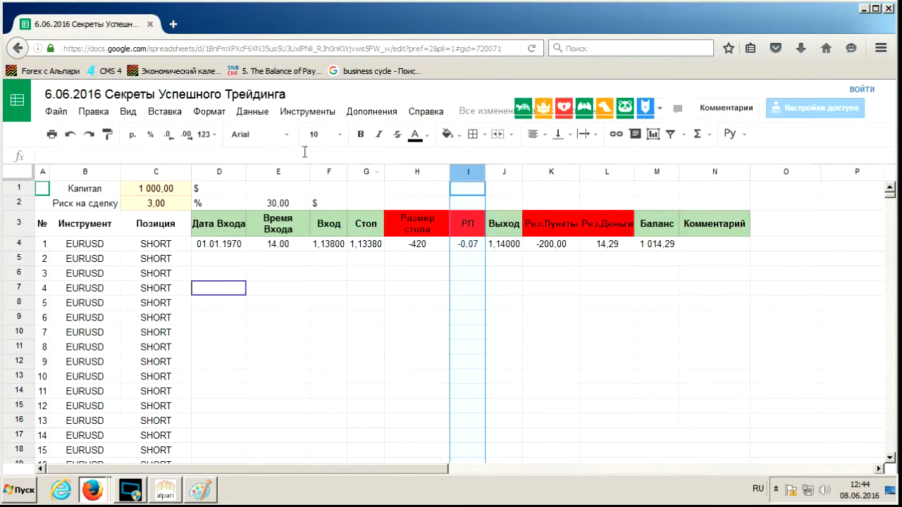
pyautogui.click(207, 134)
pyautogui.click(192, 137)
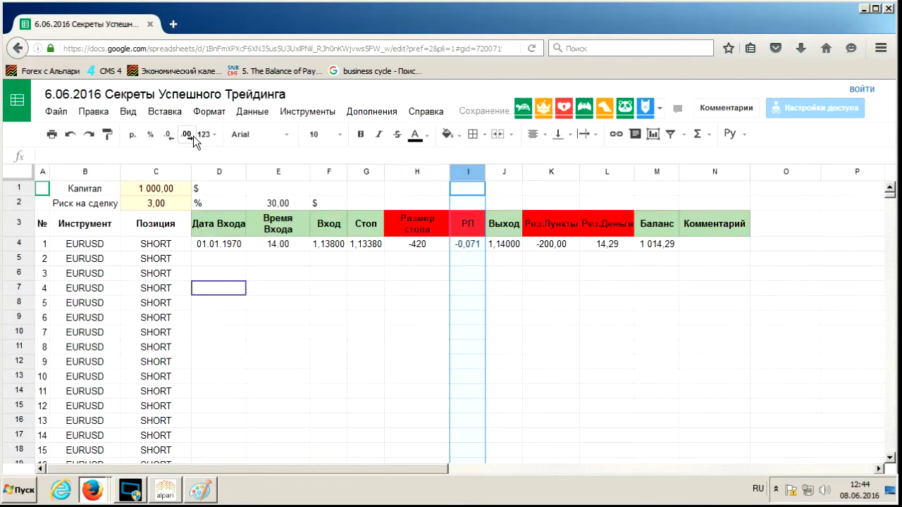
# Restore the "Капитал" value in cell C1 to 10 000.
pyautogui.click(188, 189)
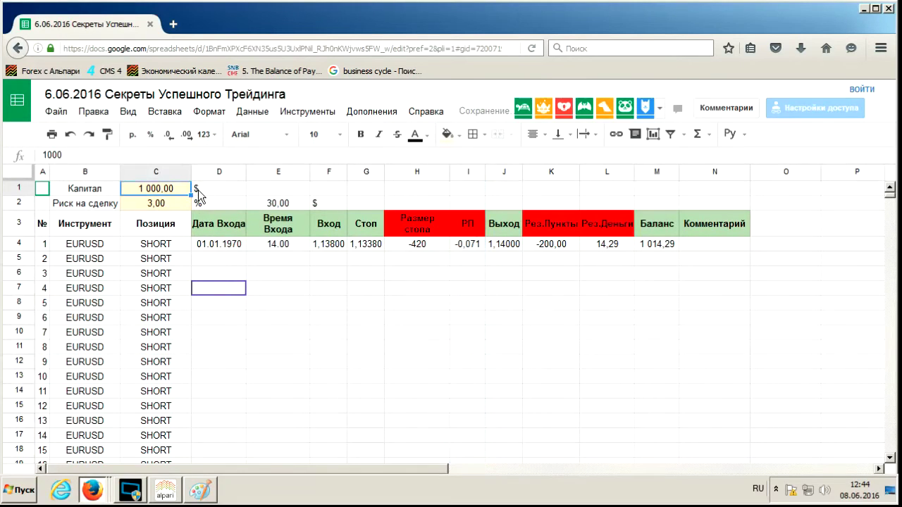
pyautogui.write('10 000')
pyautogui.press('Return')
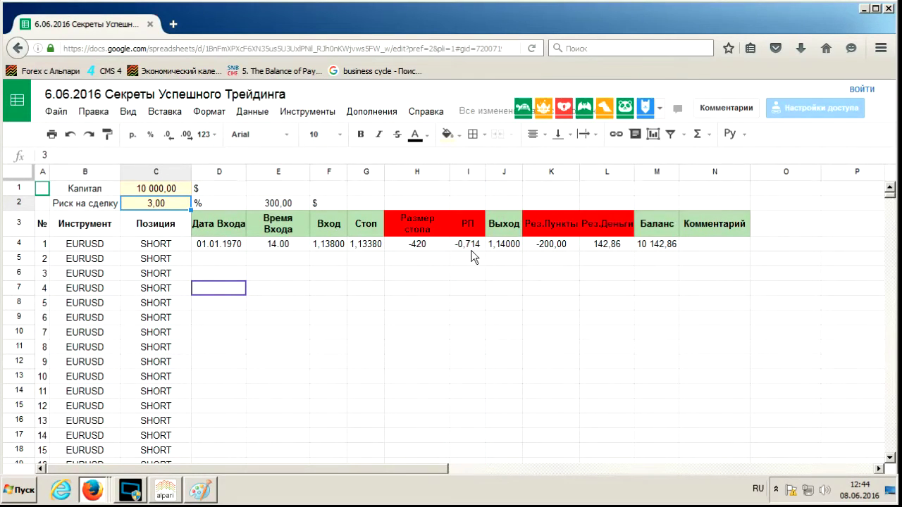
# Change the capital in cell C1 back to 1000 to recalculate the risk amount and position size.
pyautogui.click(166, 190)
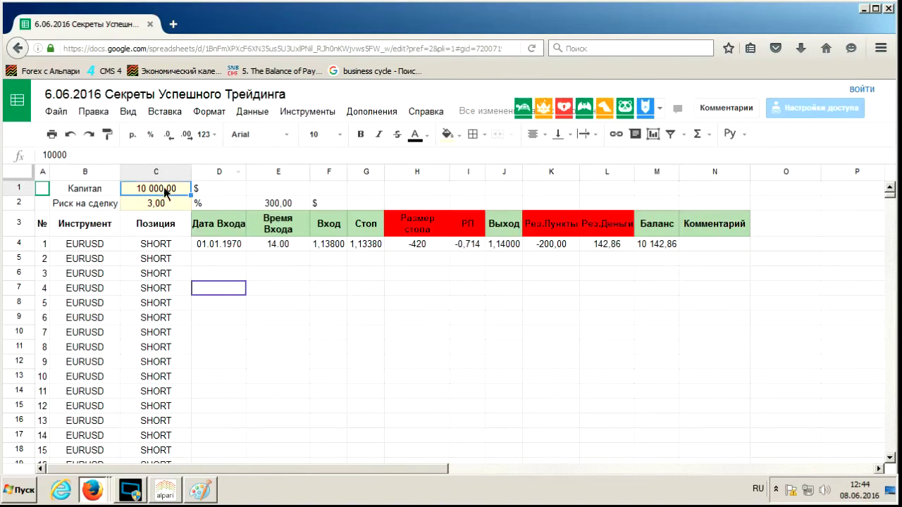
pyautogui.write('1000')
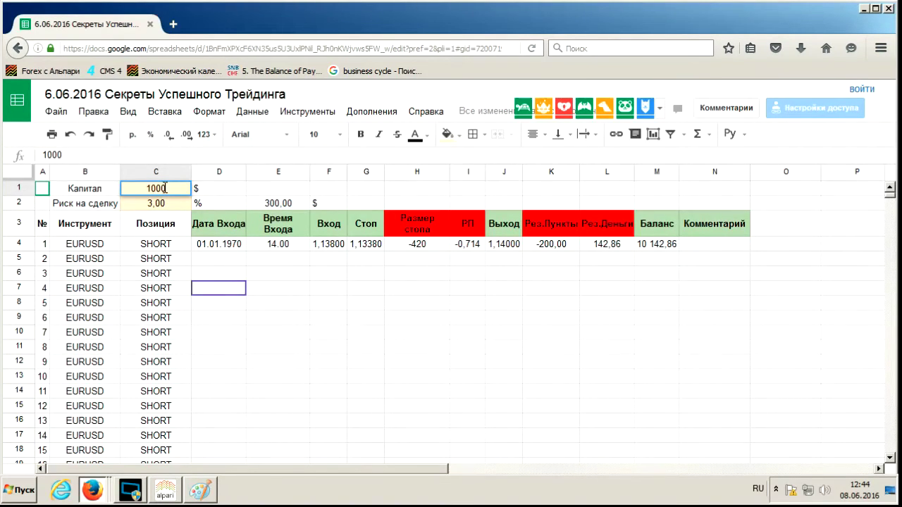
pyautogui.press('Return')
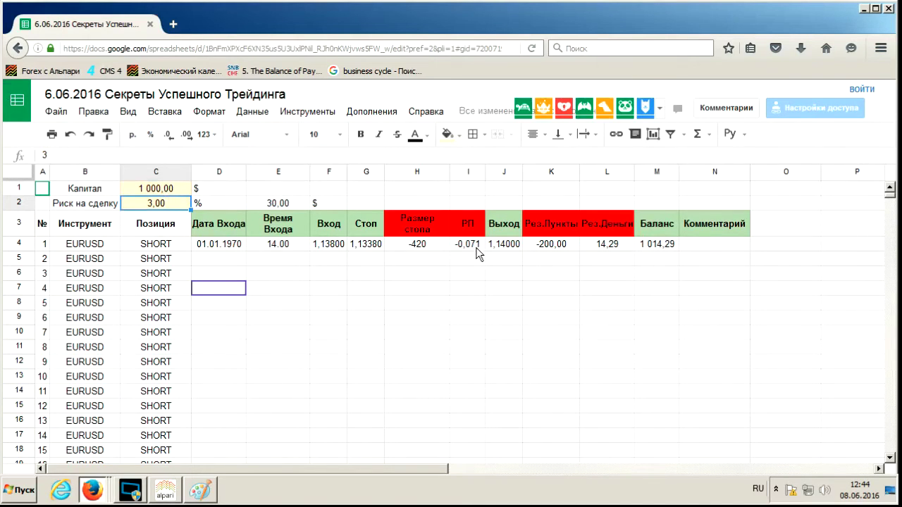
# Set the trading capital (Капитал) in cell C1 to 100.
pyautogui.click(166, 190)
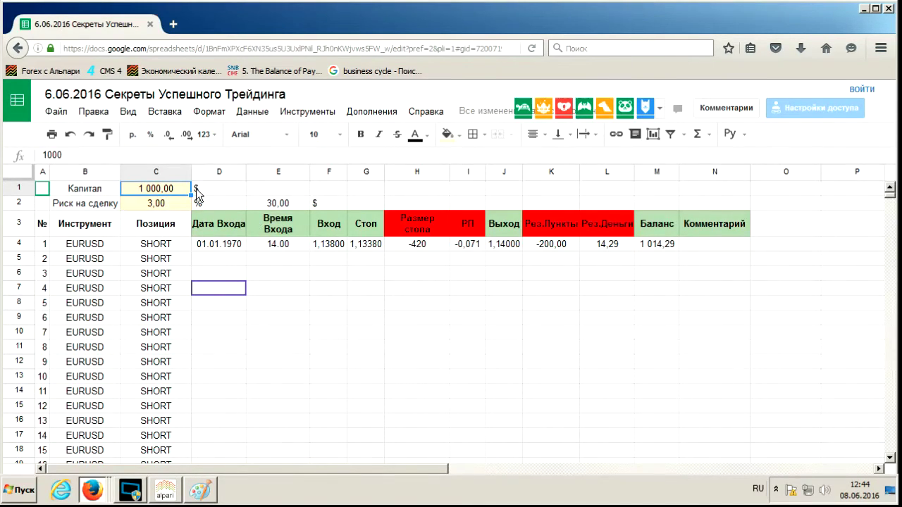
pyautogui.write('100')
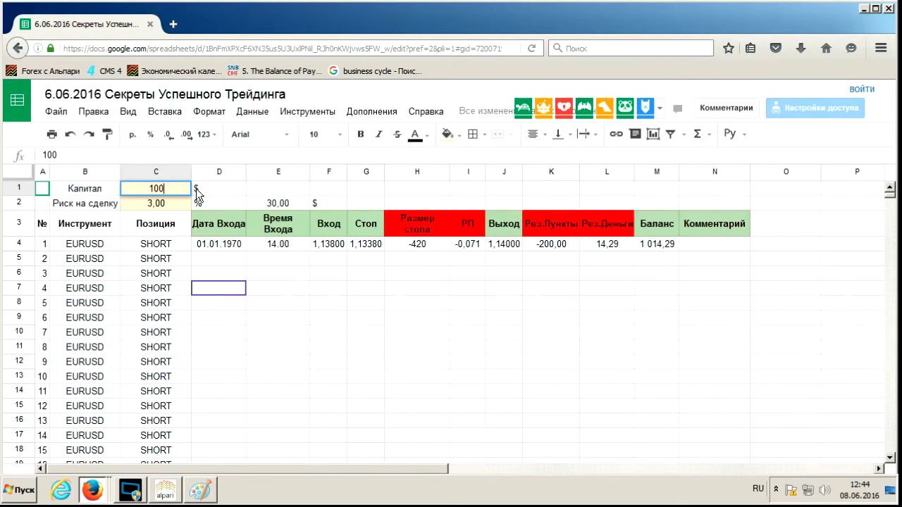
pyautogui.press('Return')
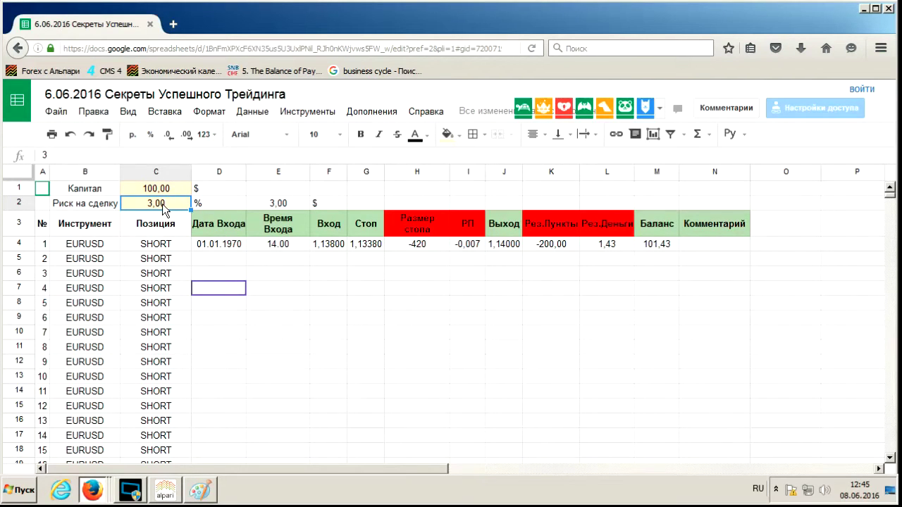
# Set the risk per trade (Риск на сделку) in cell C2 to 5 percent.
pyautogui.press('Up')
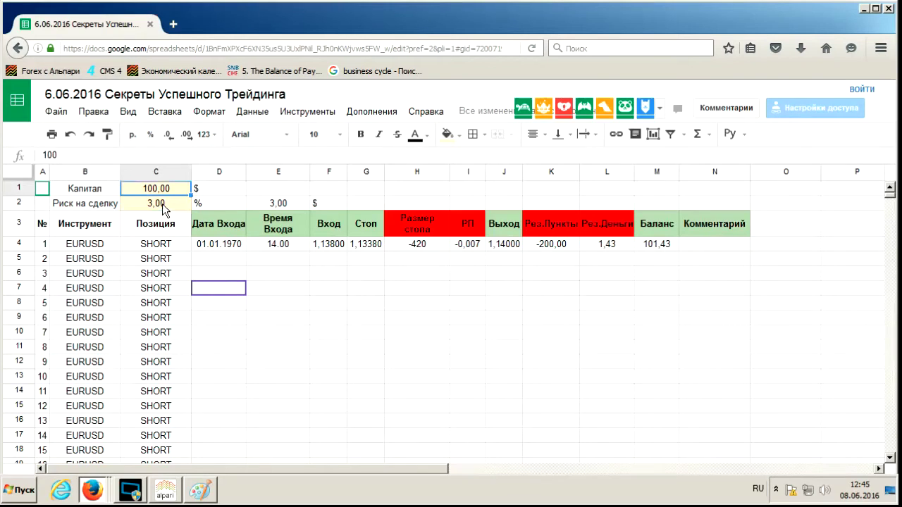
pyautogui.press('Down')
pyautogui.write('5')
pyautogui.press('Return')
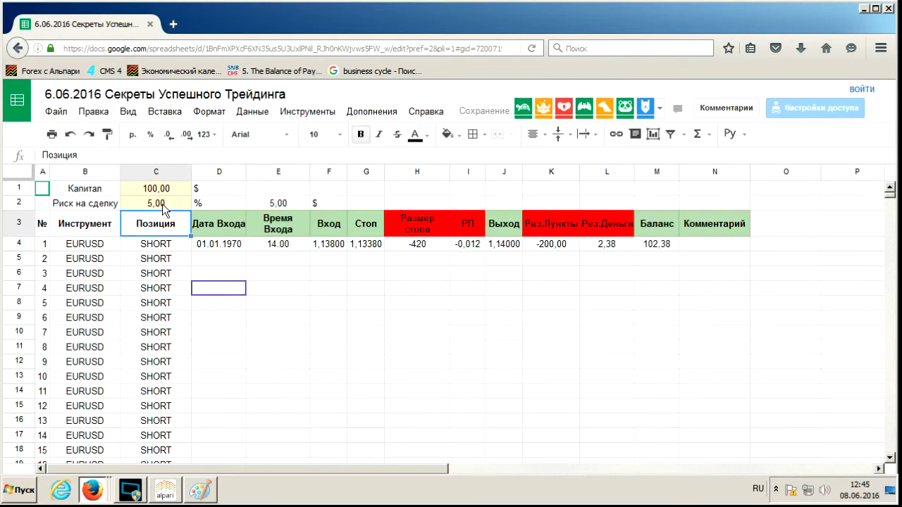
# Set the risk per trade in cell C2 back to 3 percent.
pyautogui.click(162, 204)
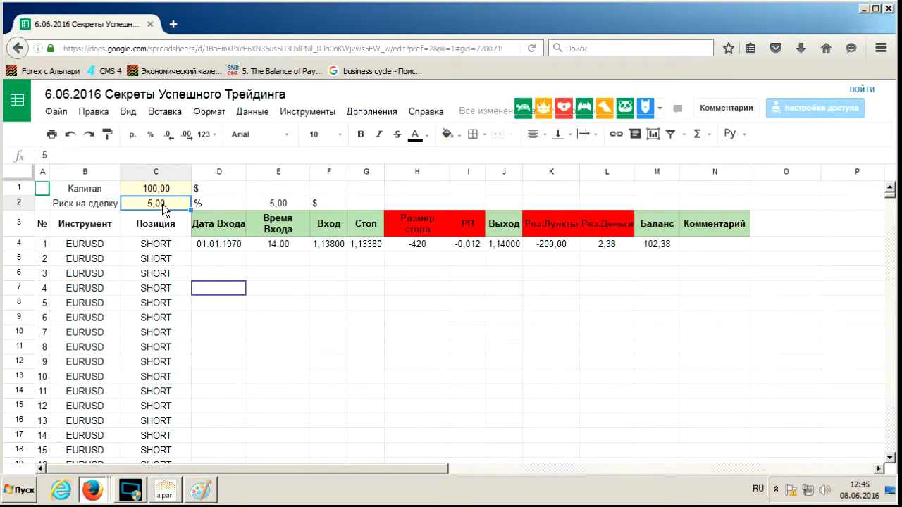
pyautogui.write('3')
pyautogui.press('Return')
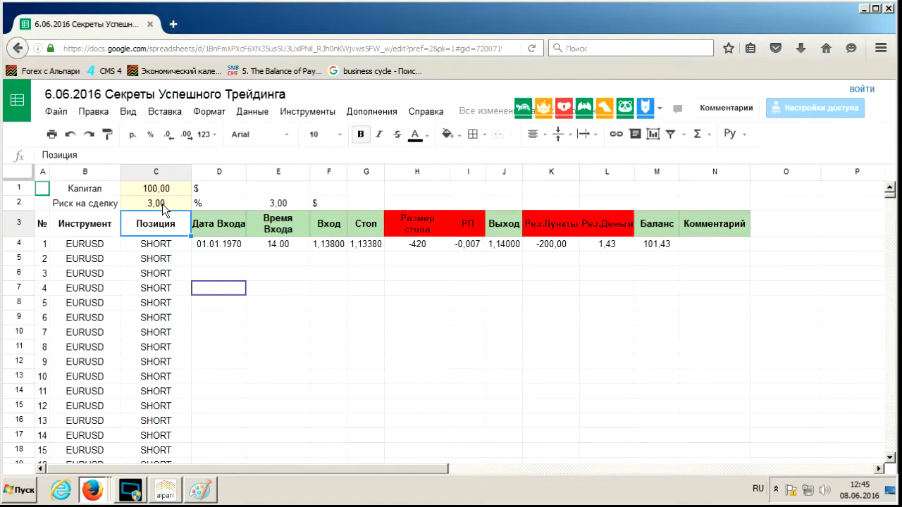
pyautogui.click(163, 204)
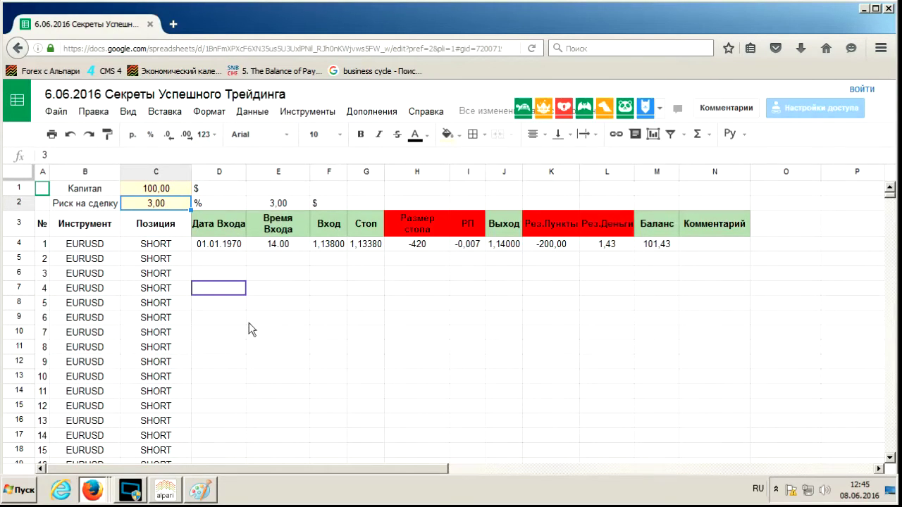
# Switch to the Paint sketch and draw a green arrow from 1.13380 to a handwritten new stop price of 1.1359.
pyautogui.click(200, 490)
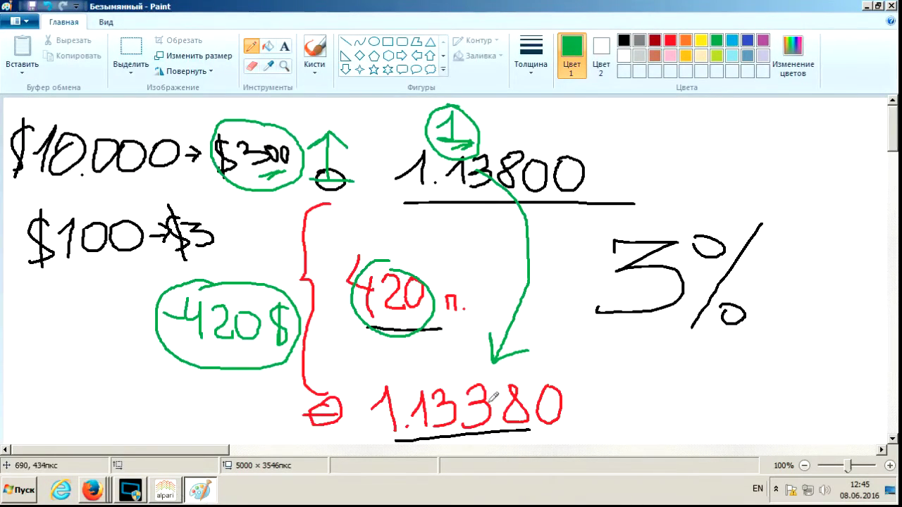
pyautogui.moveTo(596, 408)
pyautogui.mouseDown()
pyautogui.moveTo(625, 408)
pyautogui.moveTo(665, 389)
pyautogui.moveTo(670, 412)
pyautogui.moveTo(701, 400)
pyautogui.moveTo(707, 383)
pyautogui.moveTo(701, 414)
pyautogui.mouseUp()
pyautogui.click(678, 412)
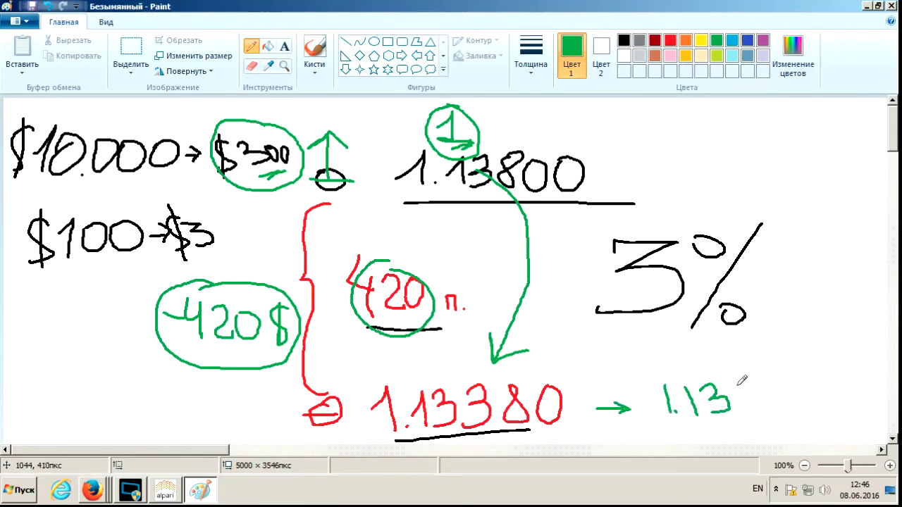
pyautogui.moveTo(737, 380)
pyautogui.mouseDown()
pyautogui.moveTo(761, 392)
pyautogui.moveTo(738, 401)
pyautogui.moveTo(738, 382)
pyautogui.moveTo(762, 380)
pyautogui.moveTo(770, 393)
pyautogui.moveTo(768, 375)
pyautogui.moveTo(762, 412)
pyautogui.mouseUp()
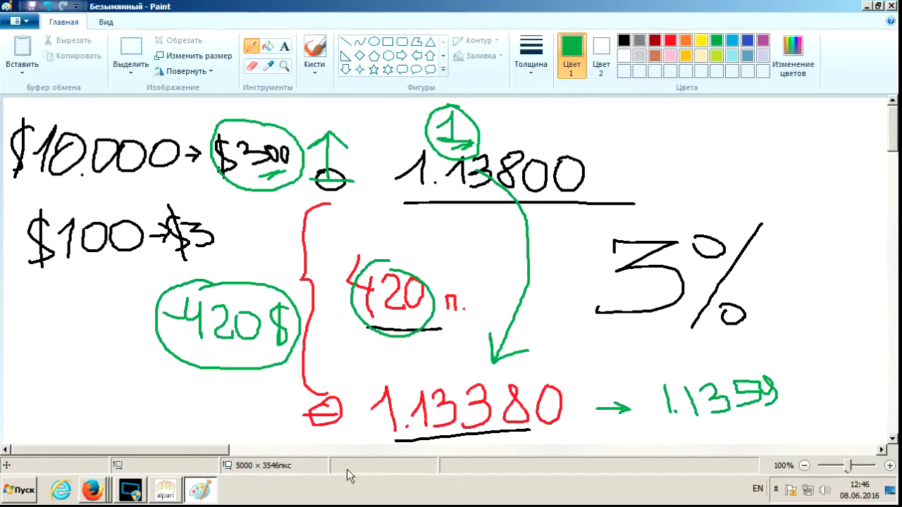
# Switch back to the trading journal spreadsheet and set the stop (Стоп) price of trade 1 to 1,1359.
pyautogui.click(98, 492)
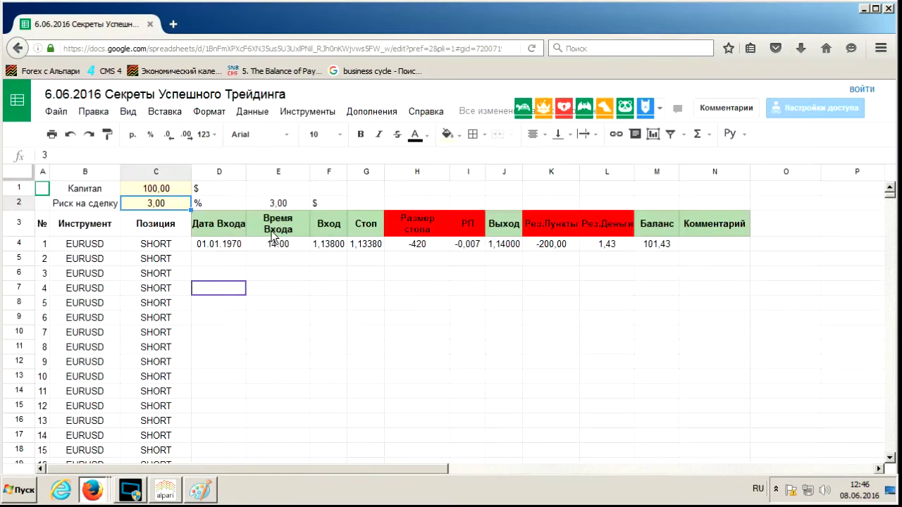
pyautogui.click(370, 239)
pyautogui.write('1,1359')
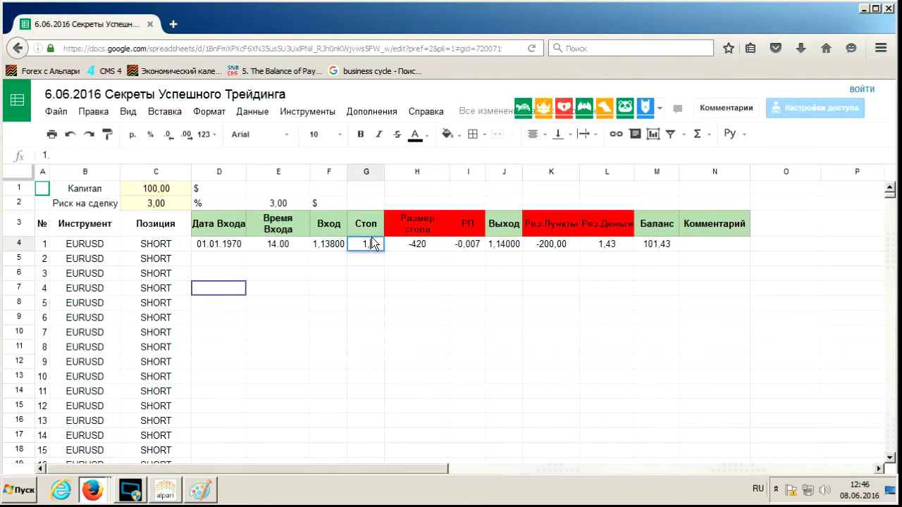
pyautogui.press('Return')
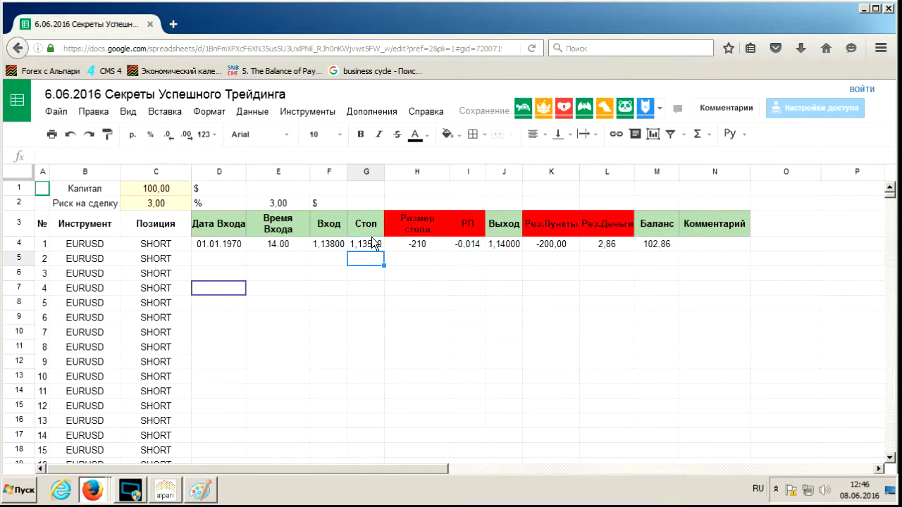
pyautogui.click(141, 204)
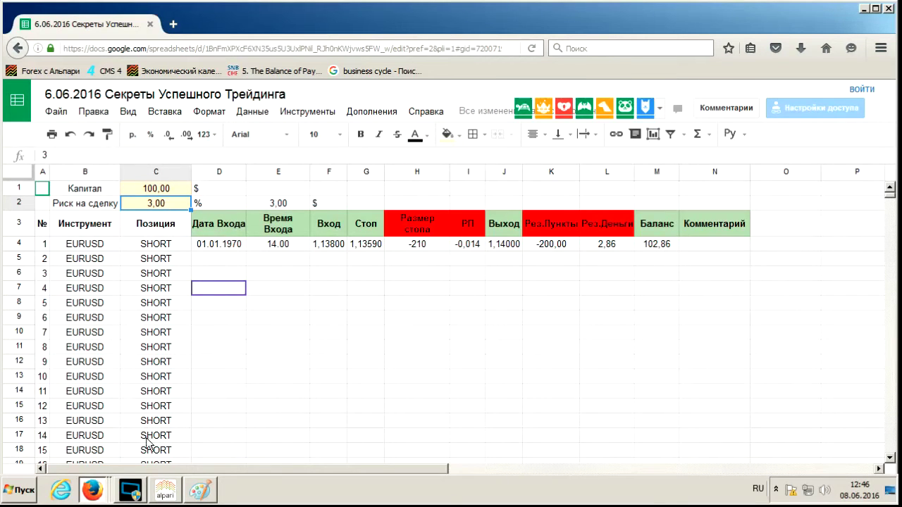
# Switch to the Alpari trading terminal, enlarge the EURUSD H1 chart and check the lower orange rectangle's price level with the crosshair.
pyautogui.click(165, 489)
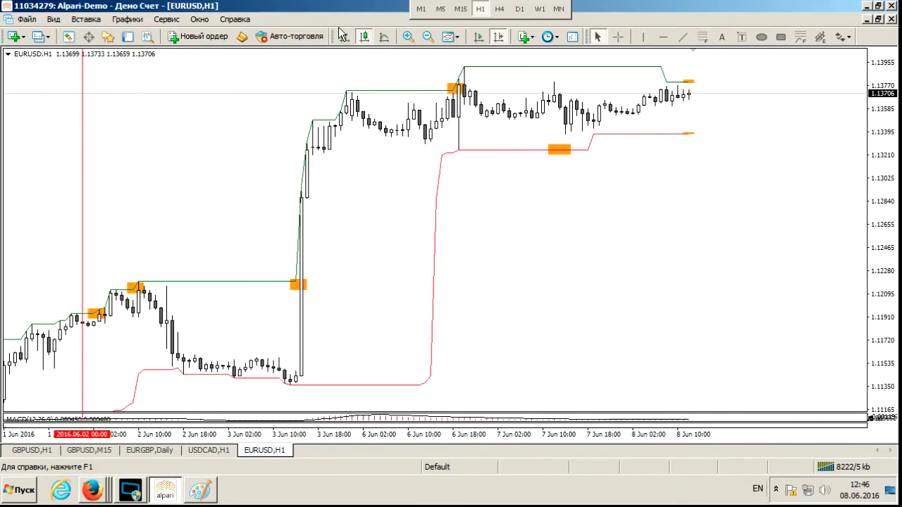
pyautogui.click(408, 36)
pyautogui.click(617, 36)
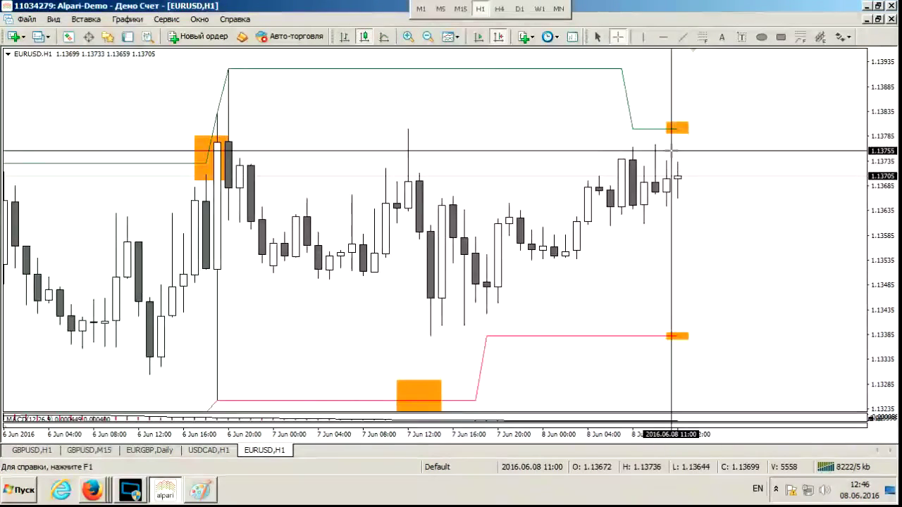
pyautogui.moveTo(684, 338); pyautogui.dragTo(685, 340)
pyautogui.middleClick(685, 338)
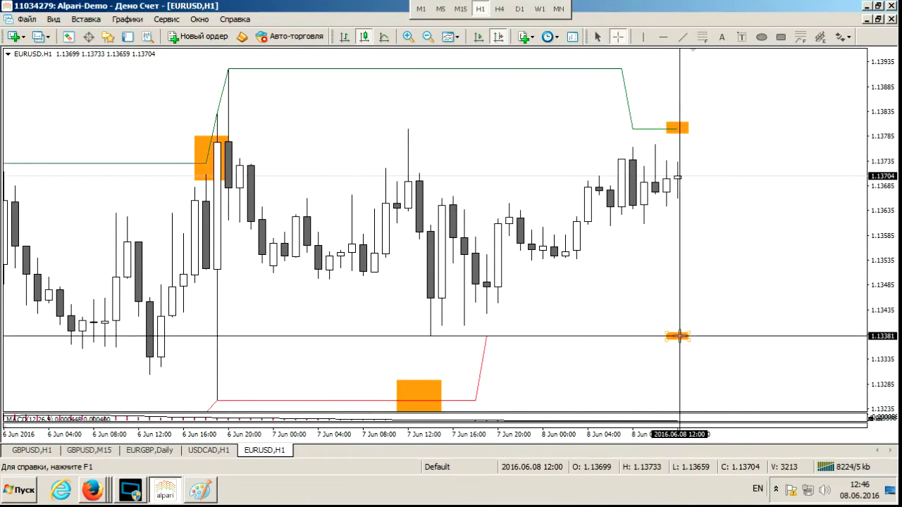
# Move the orange rectangle marking the lower stop level up the chart to about 1.1359, checking the price with the crosshair.
pyautogui.middleClick(675, 341)
pyautogui.moveTo(677, 337); pyautogui.dragTo(679, 274)
pyautogui.middleClick(679, 271)
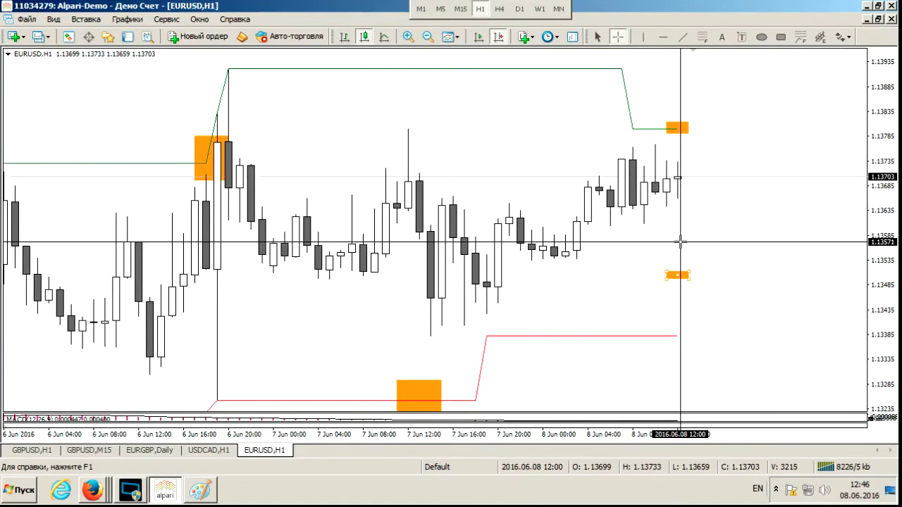
pyautogui.moveTo(683, 277); pyautogui.dragTo(682, 240)
pyautogui.middleClick(681, 240)
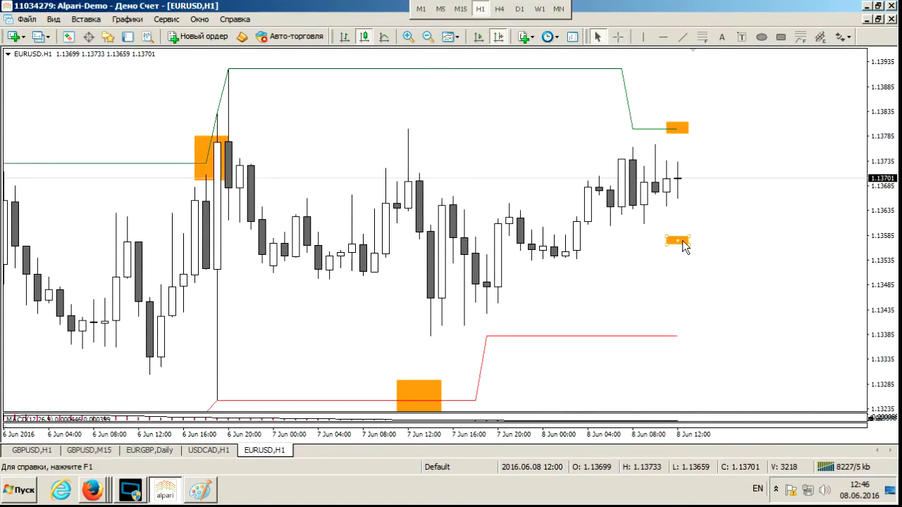
pyautogui.middleClick(679, 241)
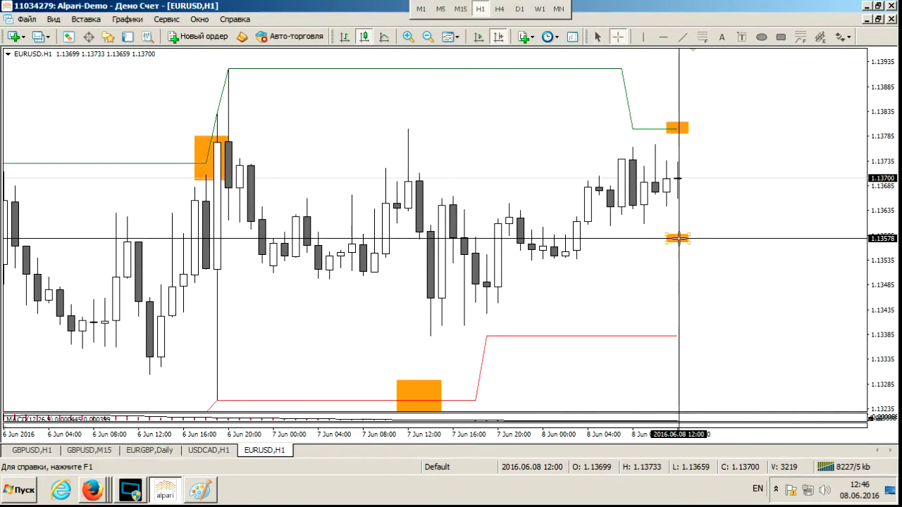
pyautogui.middleClick(679, 241)
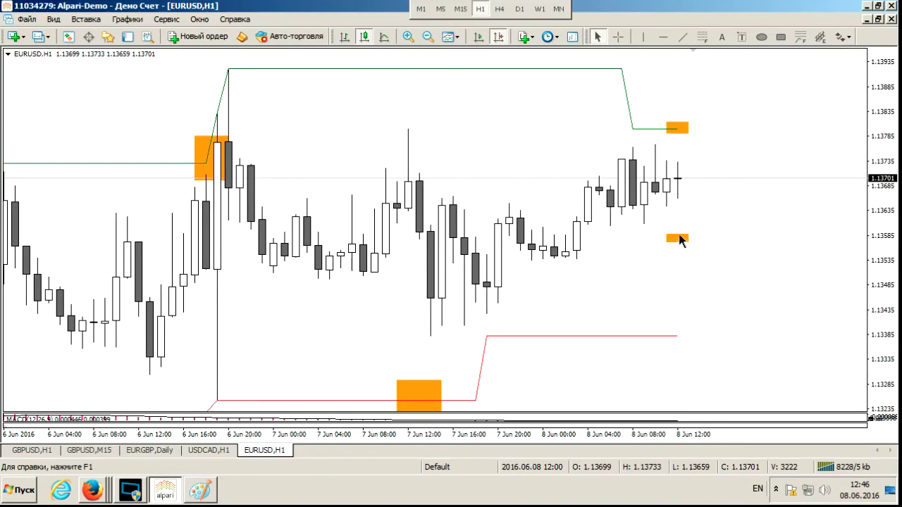
pyautogui.moveTo(678, 239); pyautogui.dragTo(678, 232)
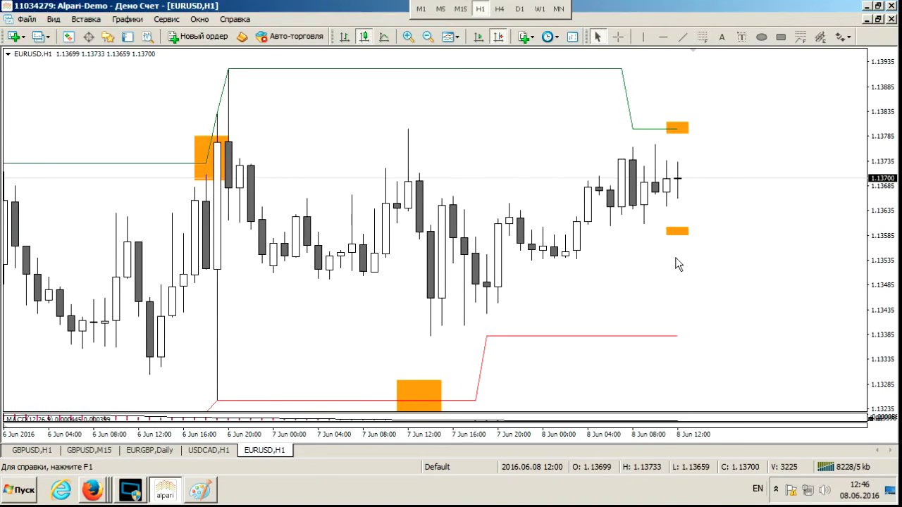
# Return to the trading journal spreadsheet and set the stop price of trade 1 to 1,1338.
pyautogui.click(100, 486)
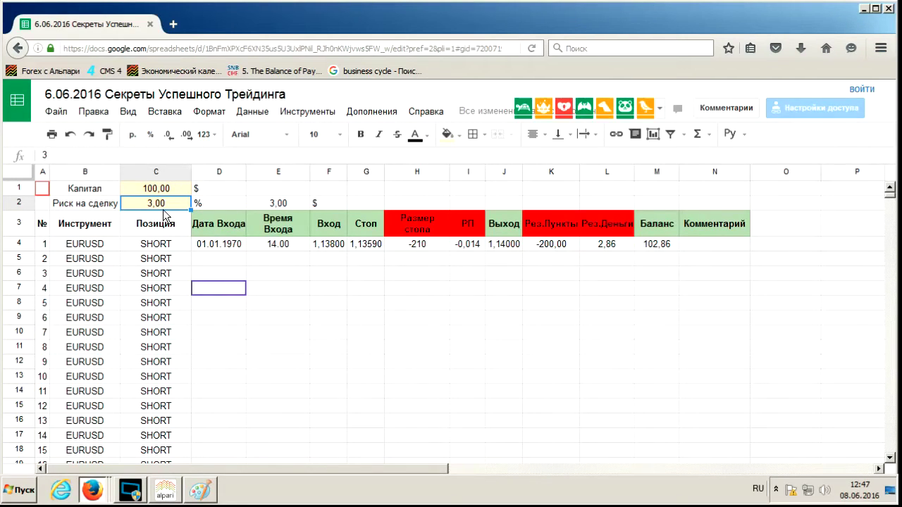
pyautogui.press('Right')
pyautogui.press('Right')
pyautogui.press('Right')
pyautogui.press('Down')
pyautogui.press('Down')
pyautogui.press('Right')
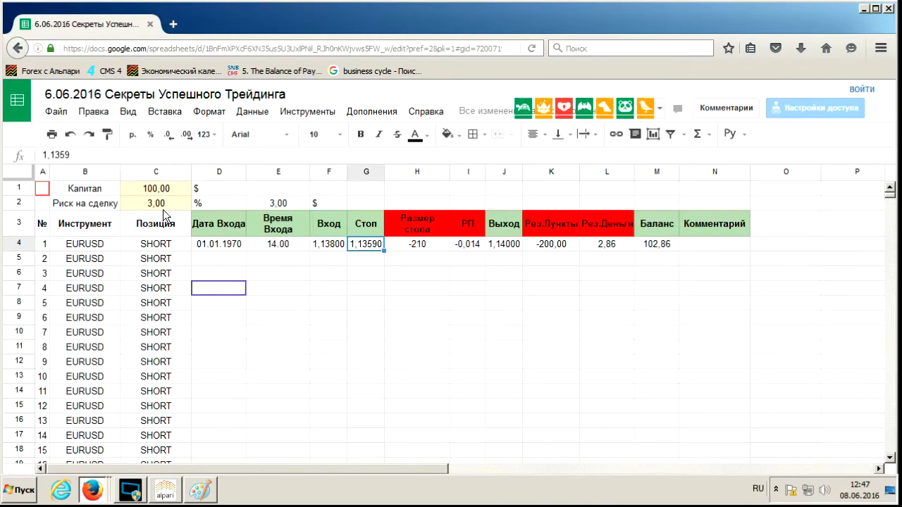
pyautogui.write('13')
pyautogui.press('BackSpace')
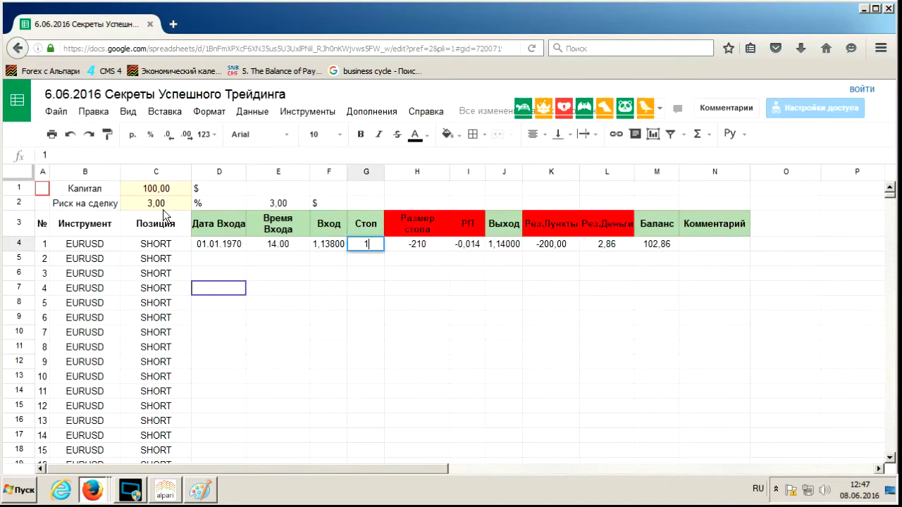
pyautogui.write(',1338')
pyautogui.press('Return')
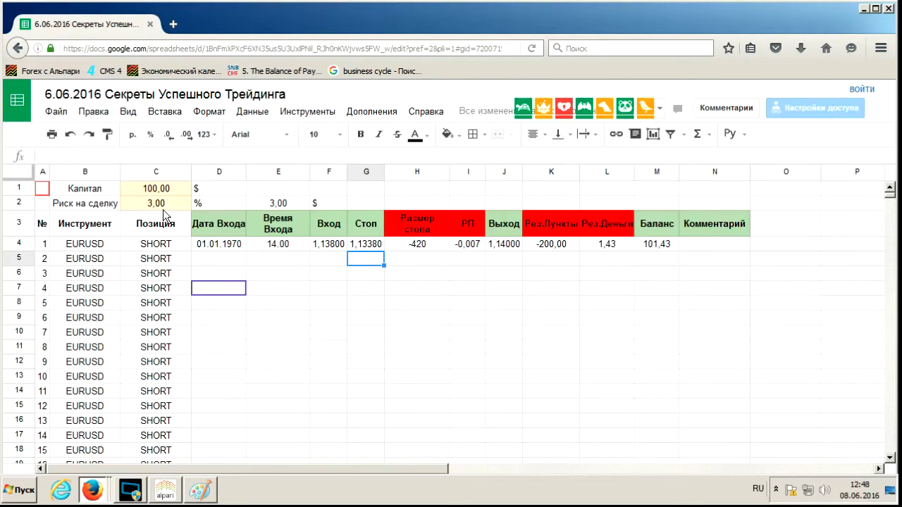
# Set the risk per trade in cell C2 to 10 percent.
pyautogui.click(169, 190)
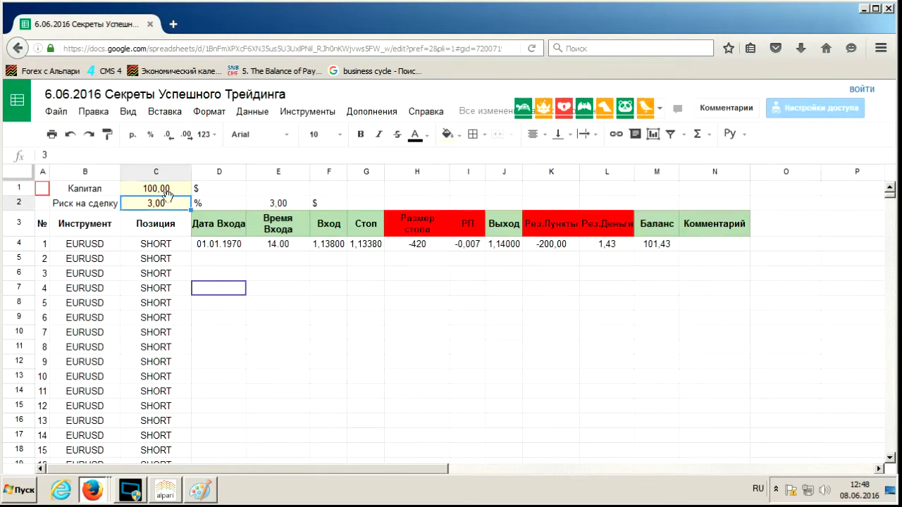
pyautogui.click(182, 206)
pyautogui.write('10')
pyautogui.press('Return')
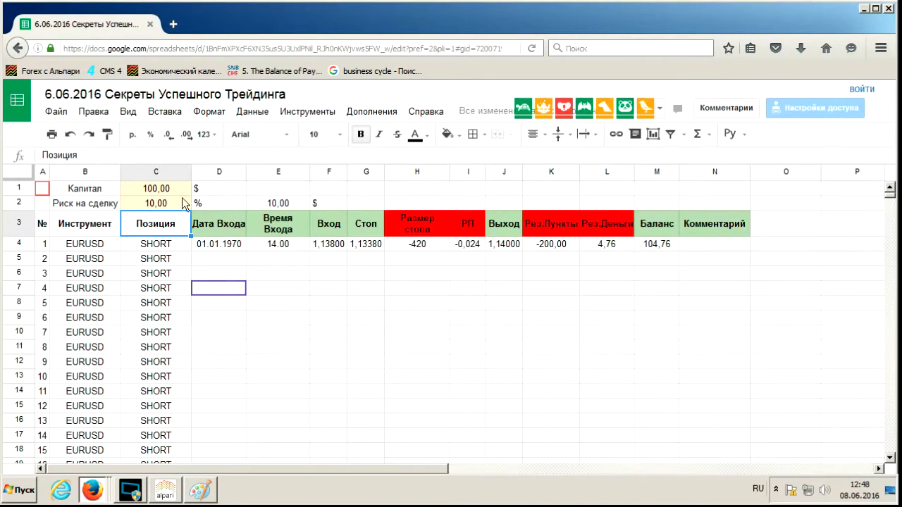
# Set the trading capital in cell C1 to 90.
pyautogui.click(166, 205)
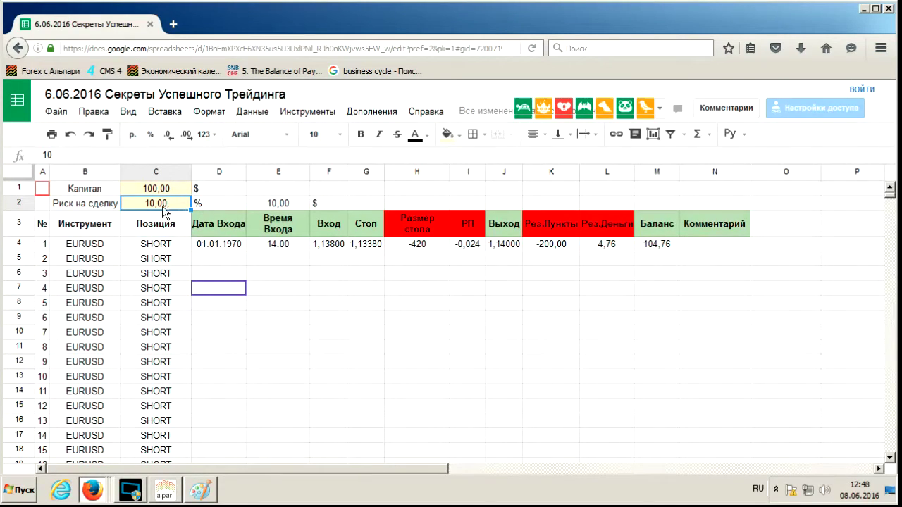
pyautogui.press('Up')
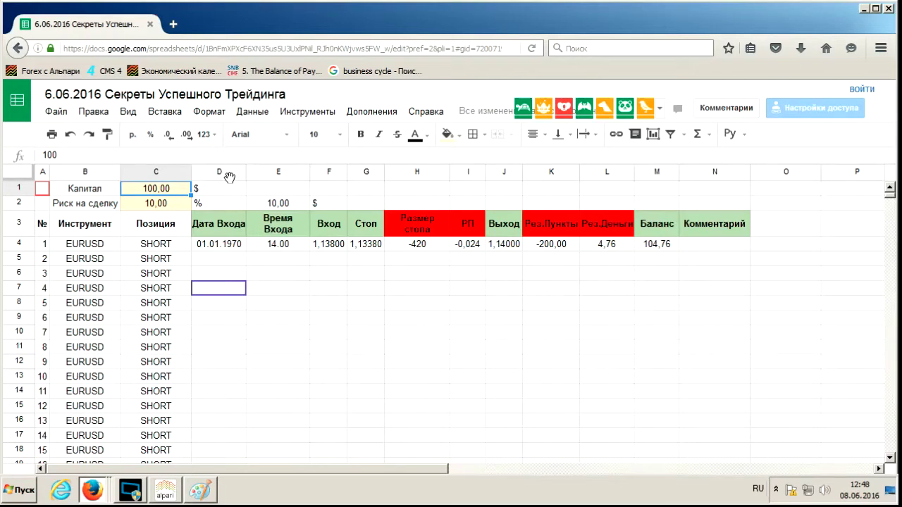
pyautogui.write('90')
pyautogui.press('Return')
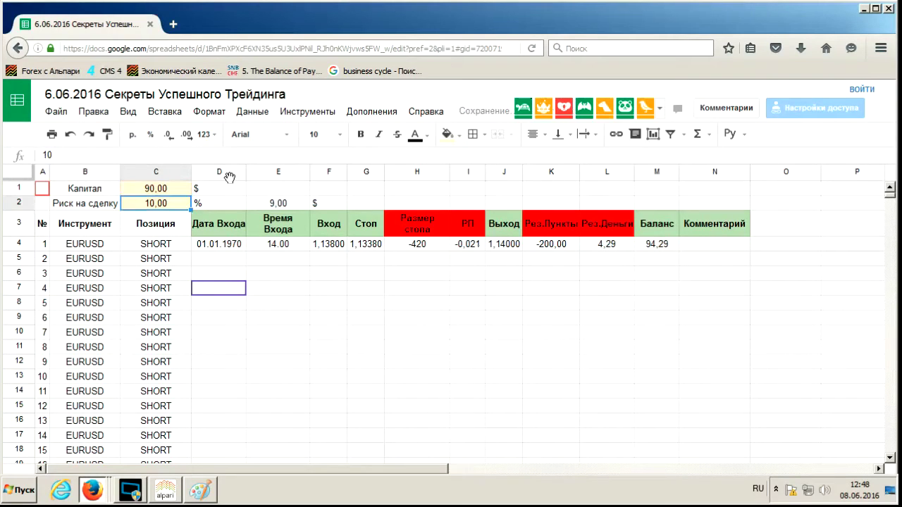
pyautogui.press('Up')
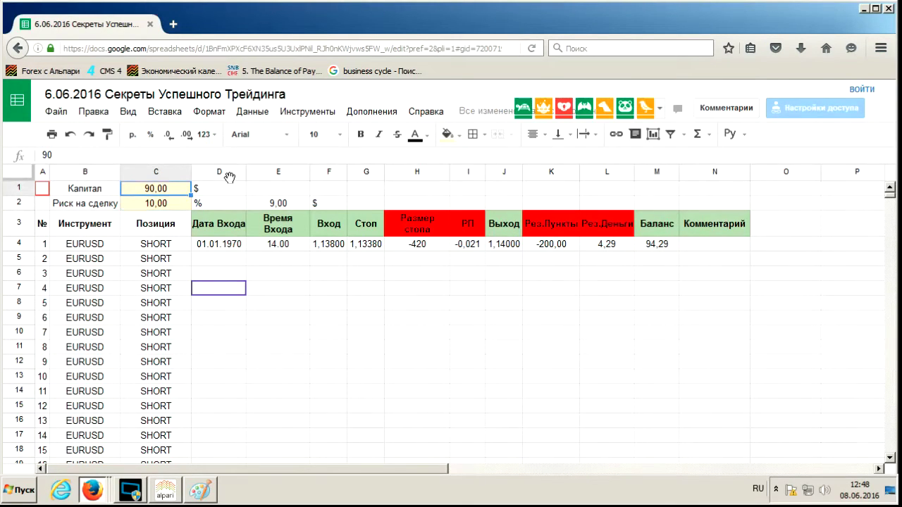
pyautogui.press('Down')
pyautogui.press('Right')
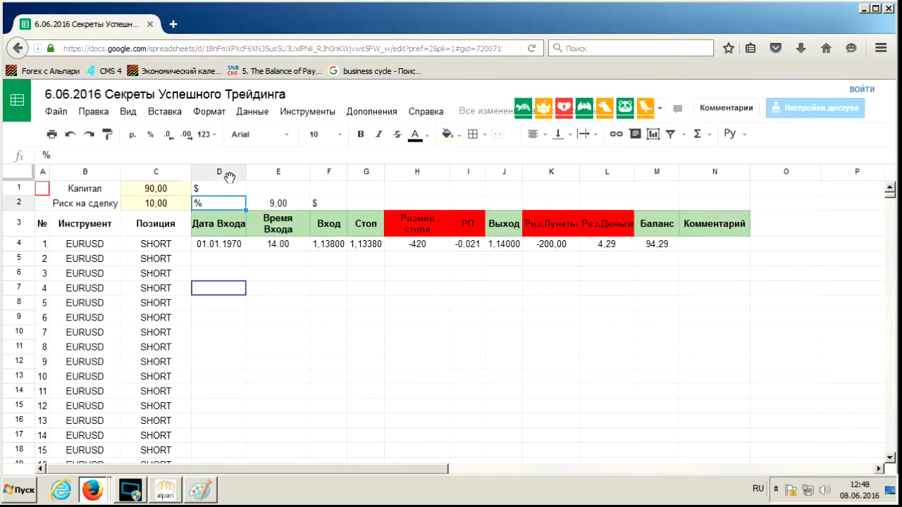
pyautogui.press('Right')
pyautogui.press('Left')
pyautogui.press('Left')
pyautogui.press('Up')
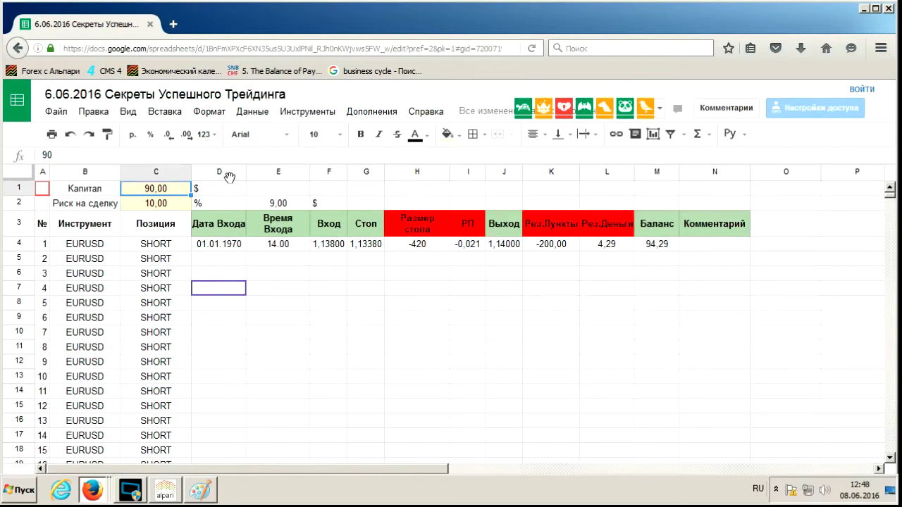
# Set the trading capital in cell C1 to 100.
pyautogui.write('100')
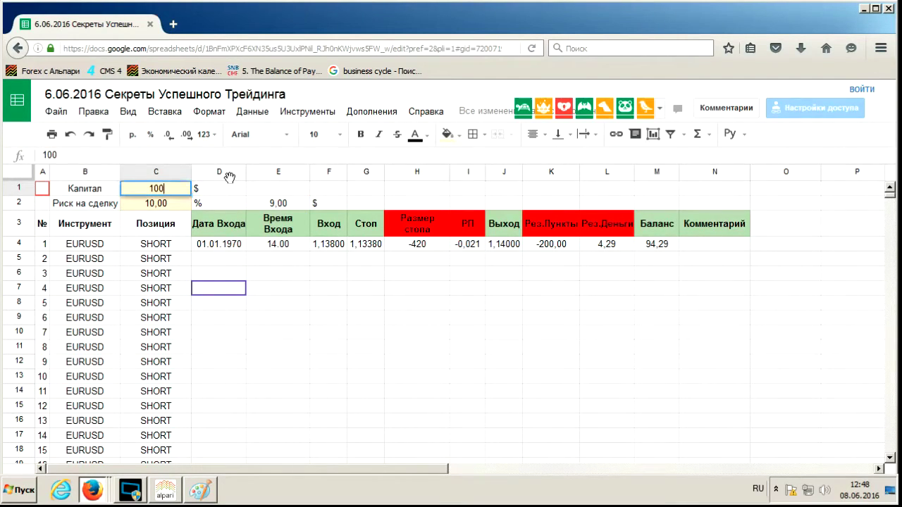
pyautogui.press('Return')
pyautogui.press('Up')
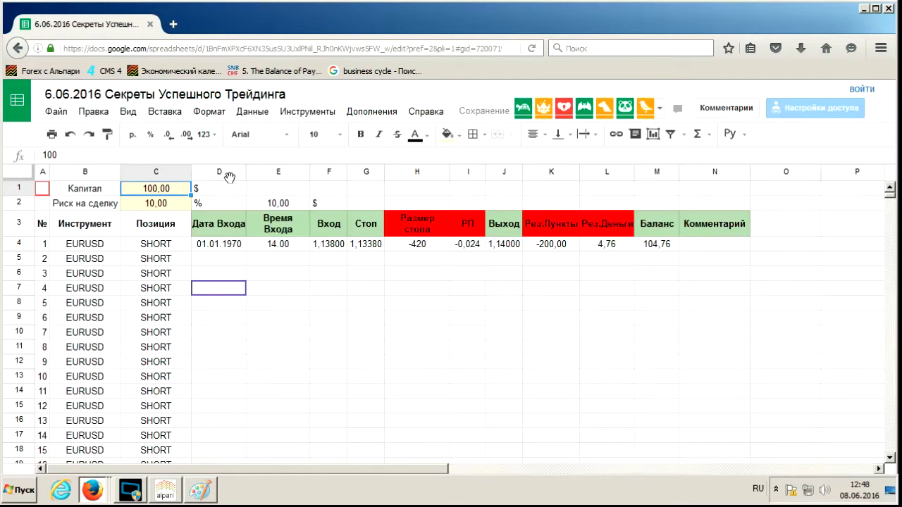
# Set the trading capital in cell C1 to 500 and the risk per trade in C2 to 3 percent.
pyautogui.write('500')
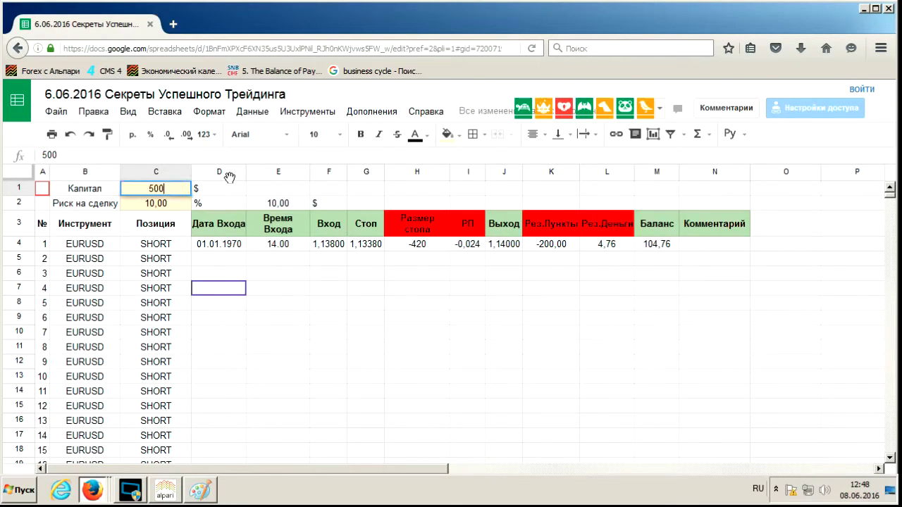
pyautogui.press('Return')
pyautogui.write('3')
pyautogui.press('Return')
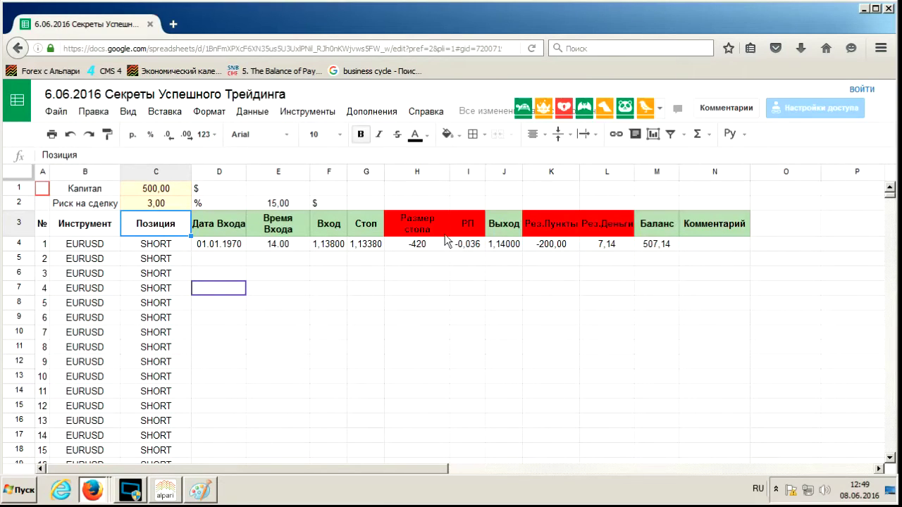
# Inspect the formulas behind trade 1's position size in I4 and the dollar risk in E2.
pyautogui.click(478, 252)
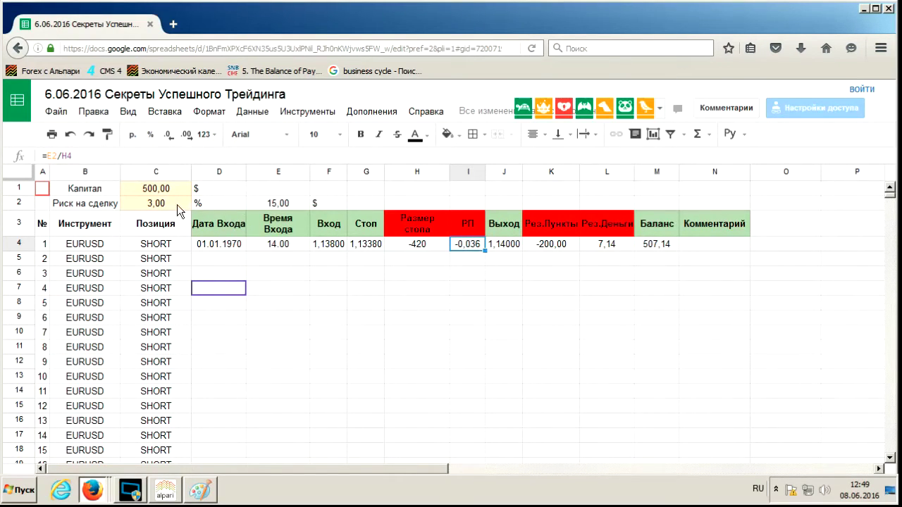
pyautogui.click(276, 204)
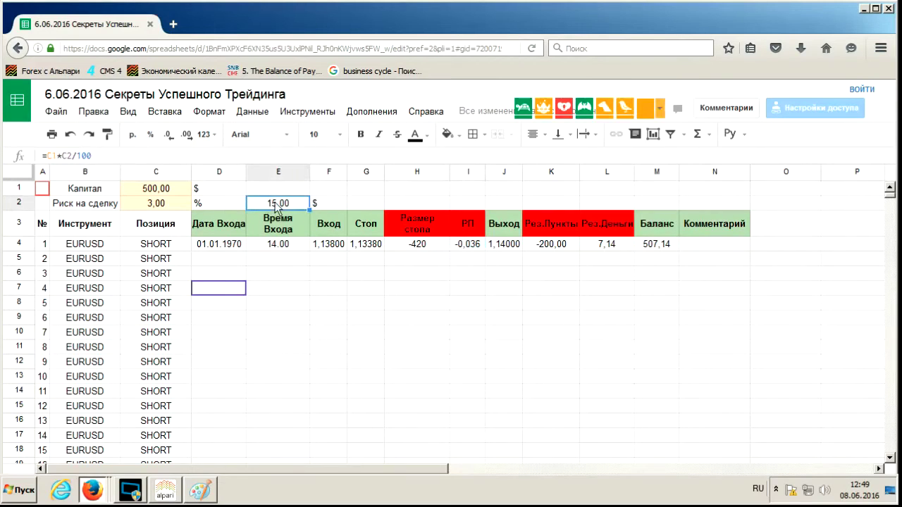
pyautogui.click(479, 246)
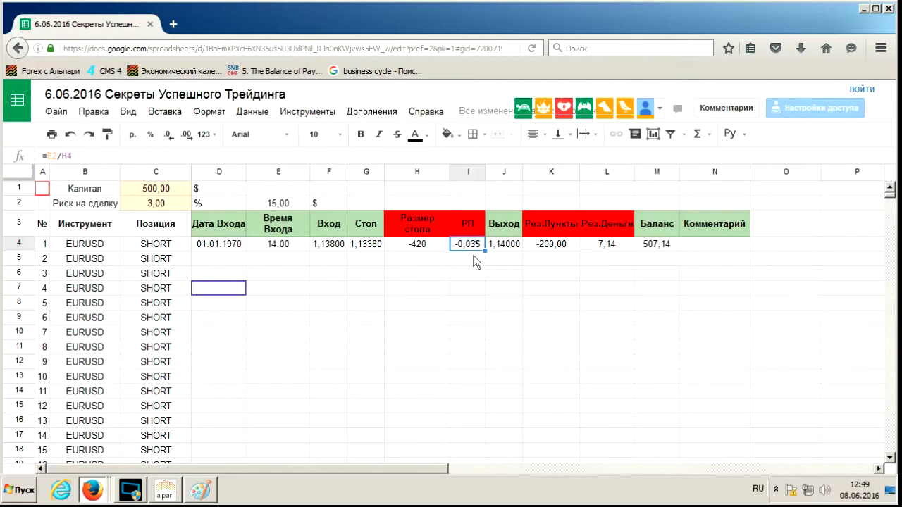
# Try more and fewer decimal places on the position size column I, ending with three decimals.
pyautogui.click(468, 171)
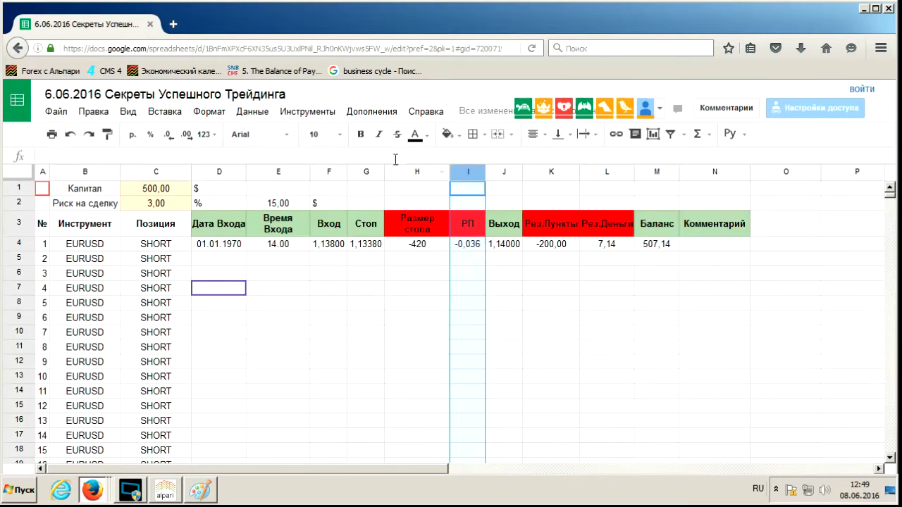
pyautogui.click(187, 135)
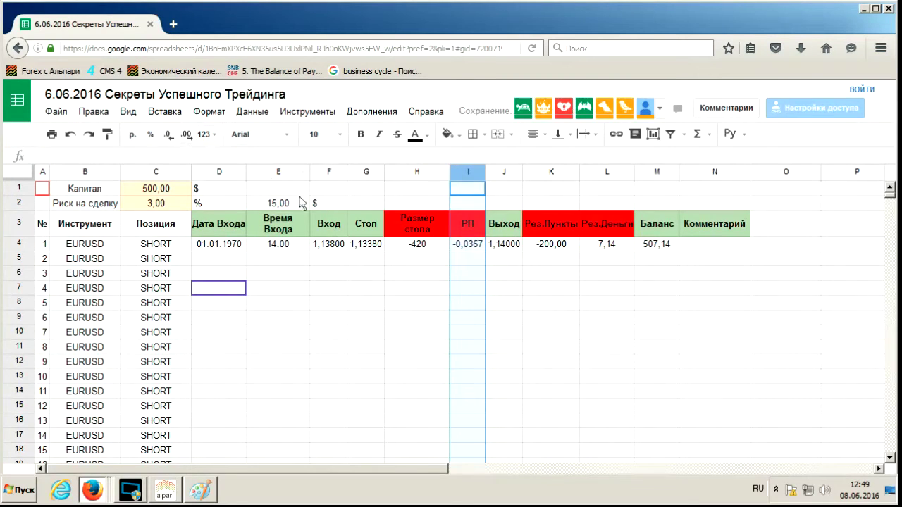
pyautogui.click(170, 134)
pyautogui.click(170, 134)
pyautogui.click(187, 134)
pyautogui.click(237, 261)
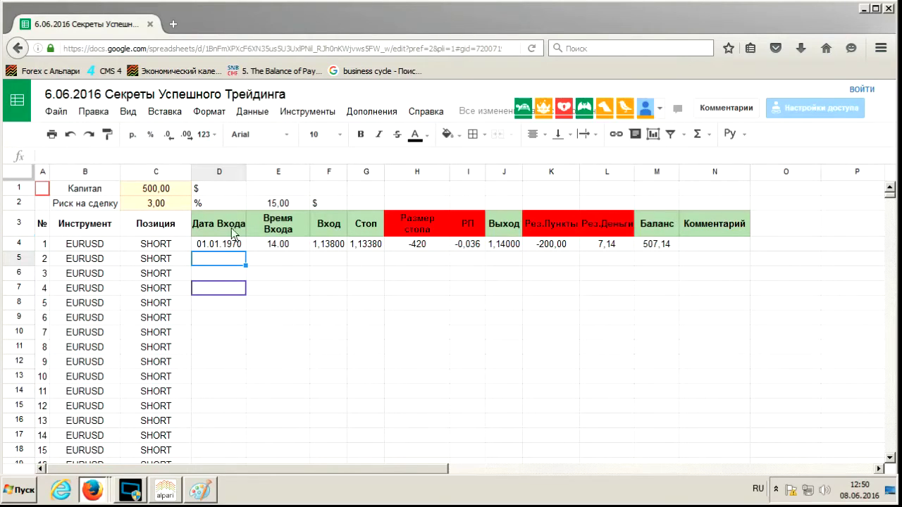
# Lower the trading capital in cell C1 to 100 for the small-account example.
pyautogui.click(166, 189)
pyautogui.write('100')
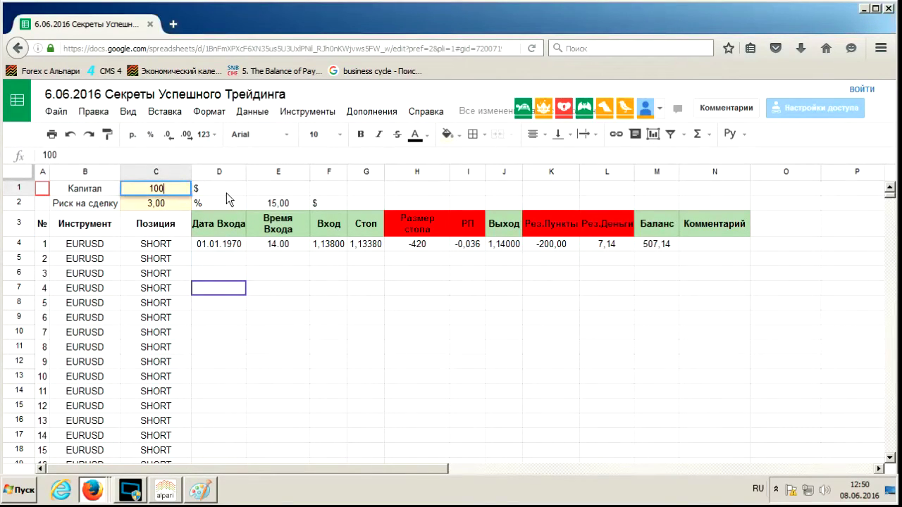
pyautogui.press('Return')
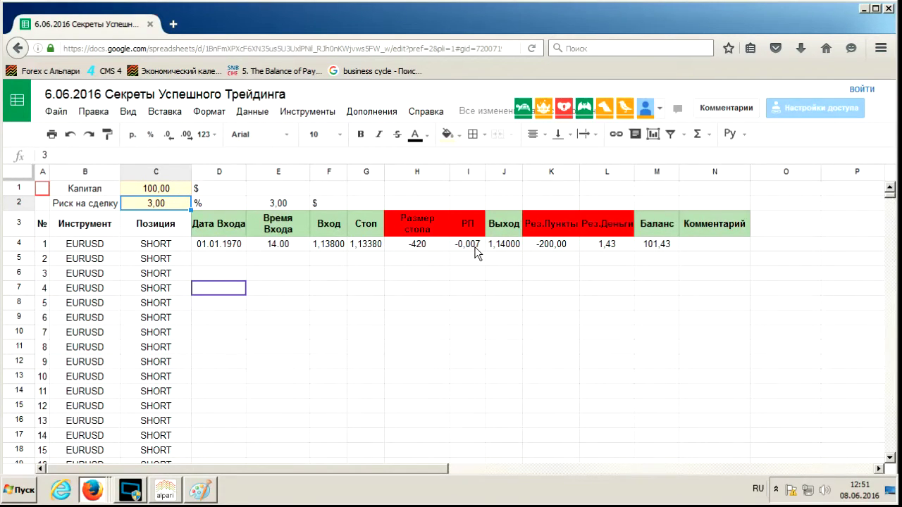
# Open the Alpari website in a new browser tab and go to the account types table on its Forex trading conditions page.
pyautogui.click(177, 24)
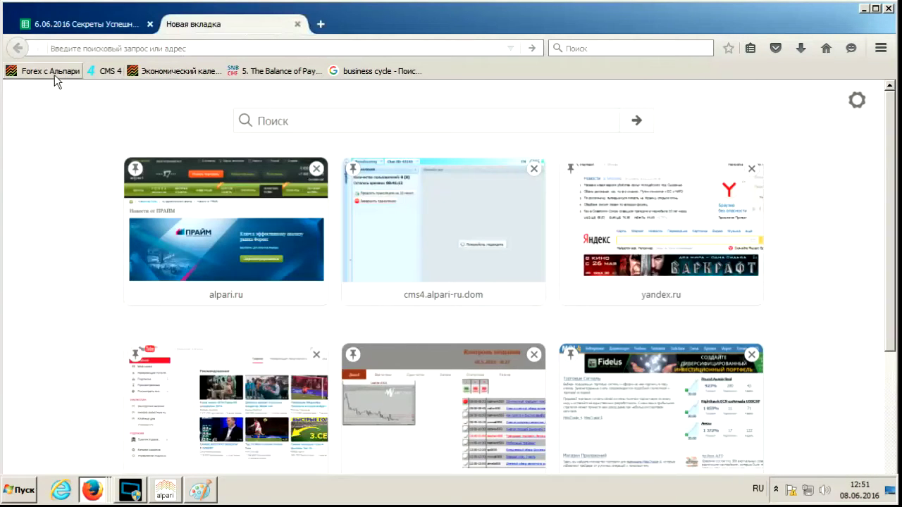
pyautogui.click(51, 73)
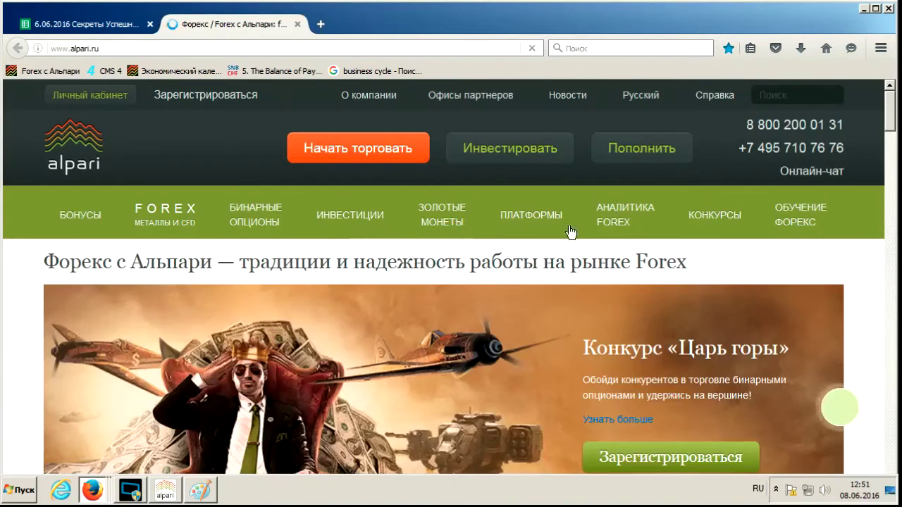
pyautogui.click(170, 218)
pyautogui.scroll(-5, 292, 211)
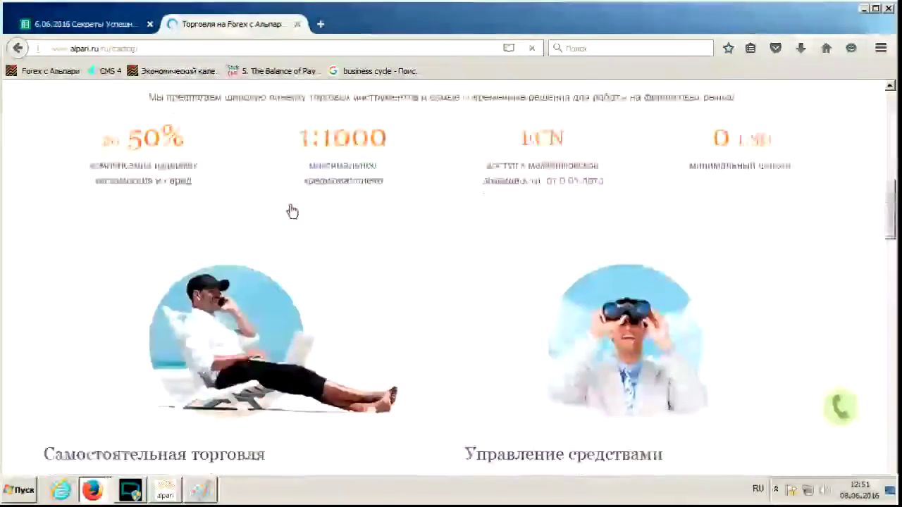
pyautogui.scroll(5, 292, 211)
pyautogui.moveTo(176, 218)
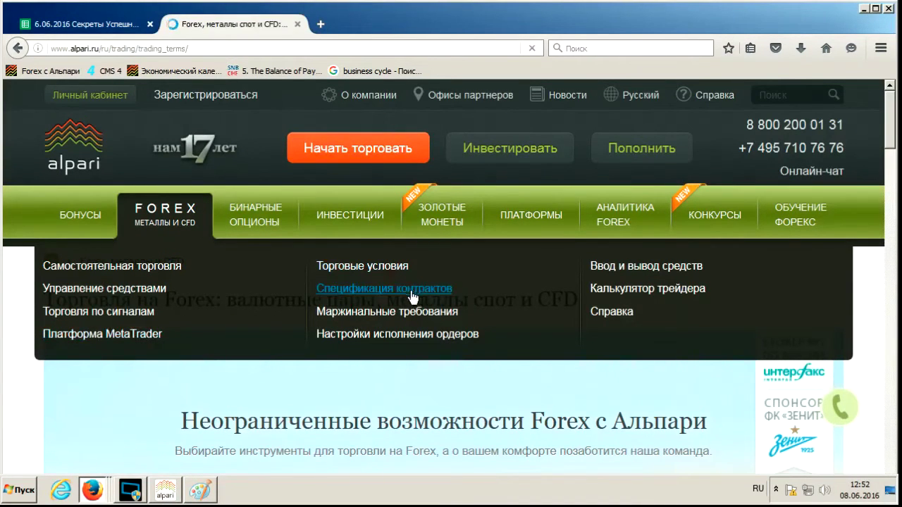
pyautogui.scroll(-5, 352, 293)
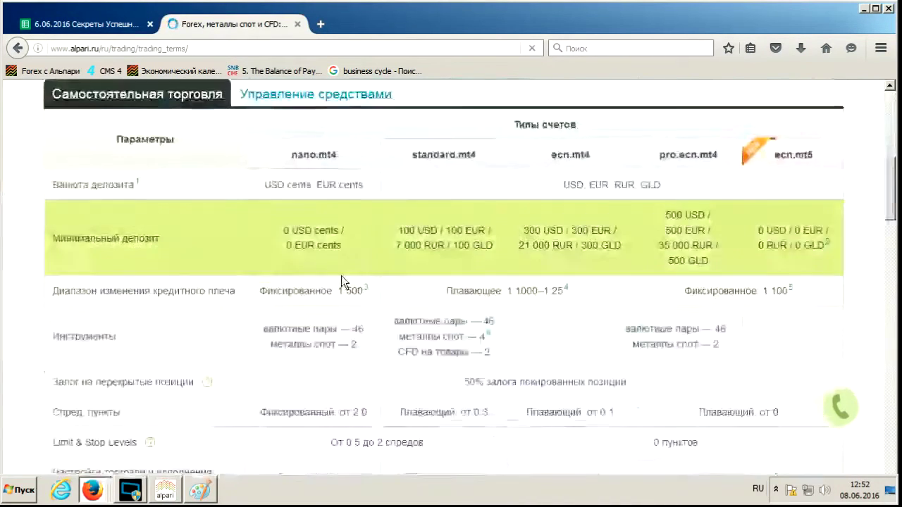
# Examine the nano.mt4 account's deposit currency, minimum deposit, instruments and lot limits in the account types table.
pyautogui.moveTo(294, 154); pyautogui.dragTo(350, 160)
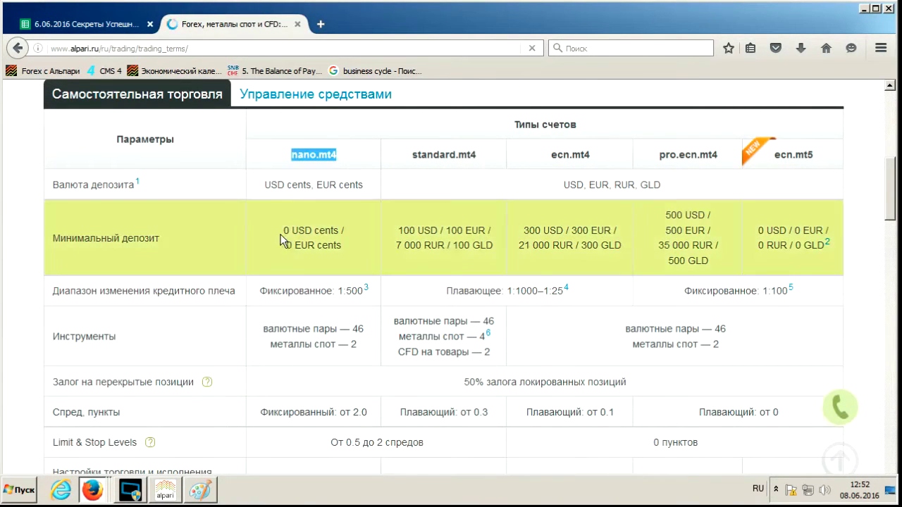
pyautogui.moveTo(265, 183); pyautogui.dragTo(382, 182)
pyautogui.moveTo(282, 236); pyautogui.dragTo(335, 232)
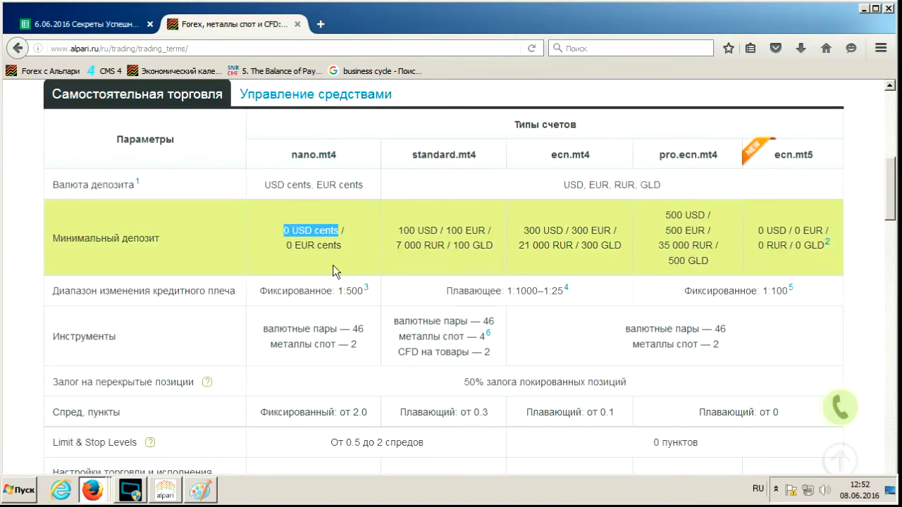
pyautogui.moveTo(263, 331); pyautogui.dragTo(331, 334)
pyautogui.scroll(-5, 331, 335)
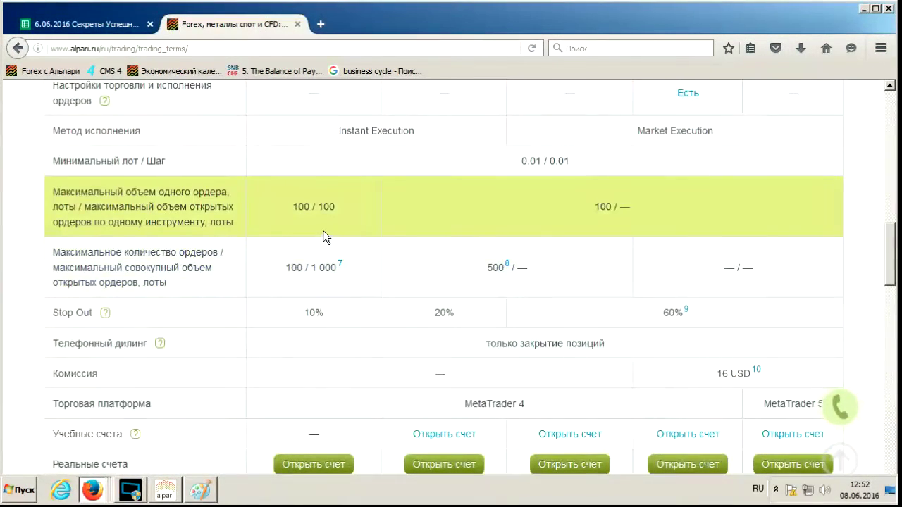
pyautogui.scroll(-2, 323, 230)
pyautogui.scroll(8, 316, 231)
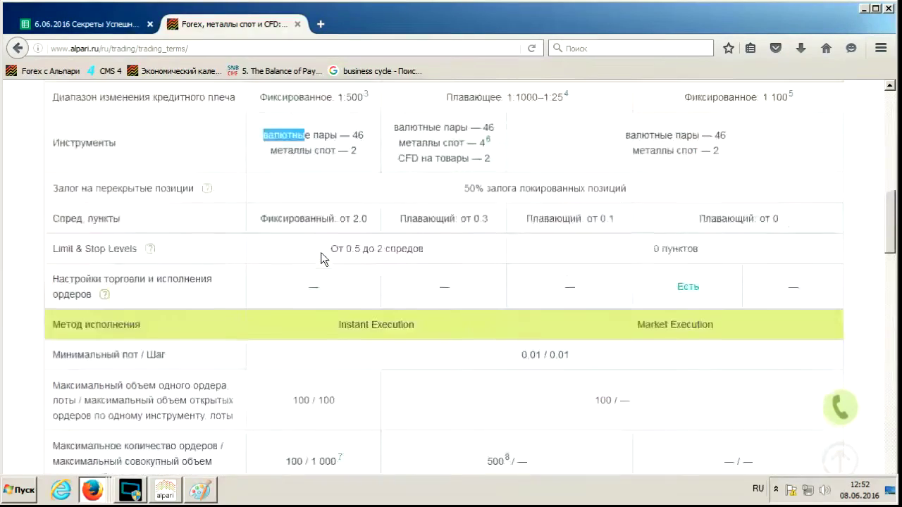
pyautogui.click(287, 282)
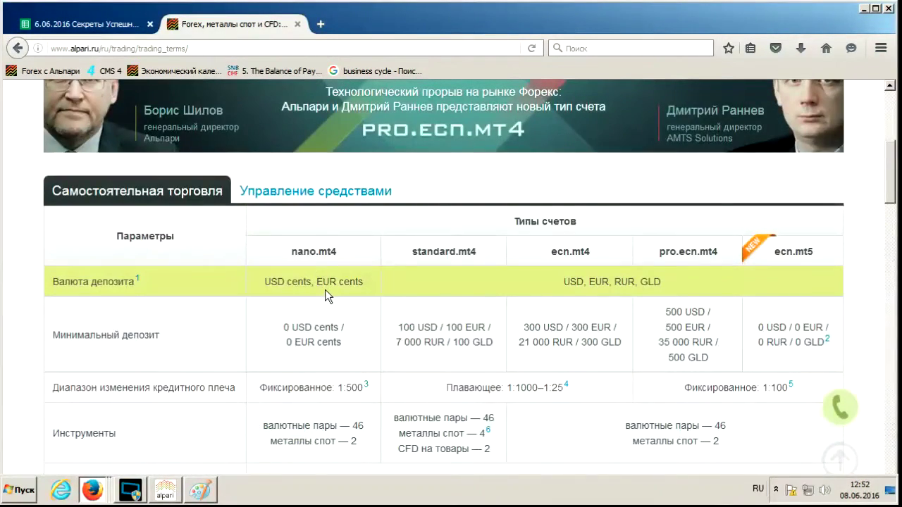
# Read the footnote on deposit currency and review the nano.mt4 column of the account types table again.
pyautogui.click(136, 279)
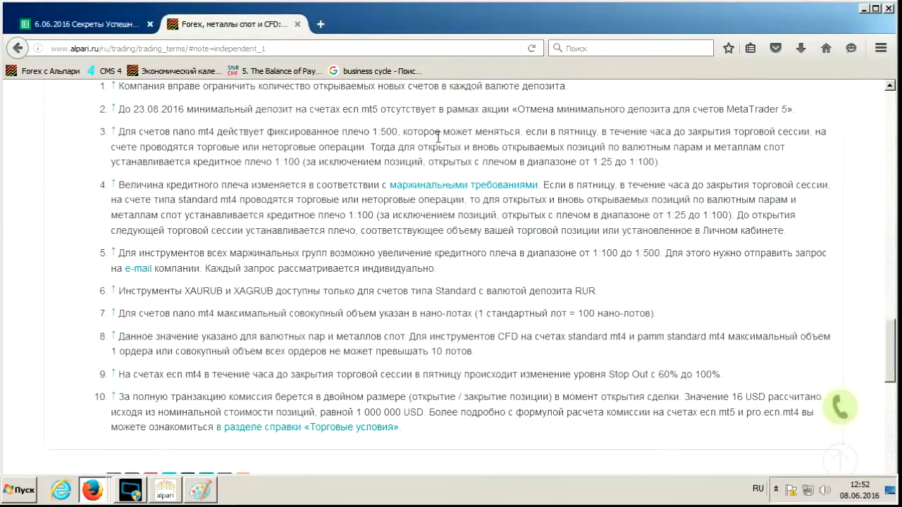
pyautogui.scroll(10, 438, 138)
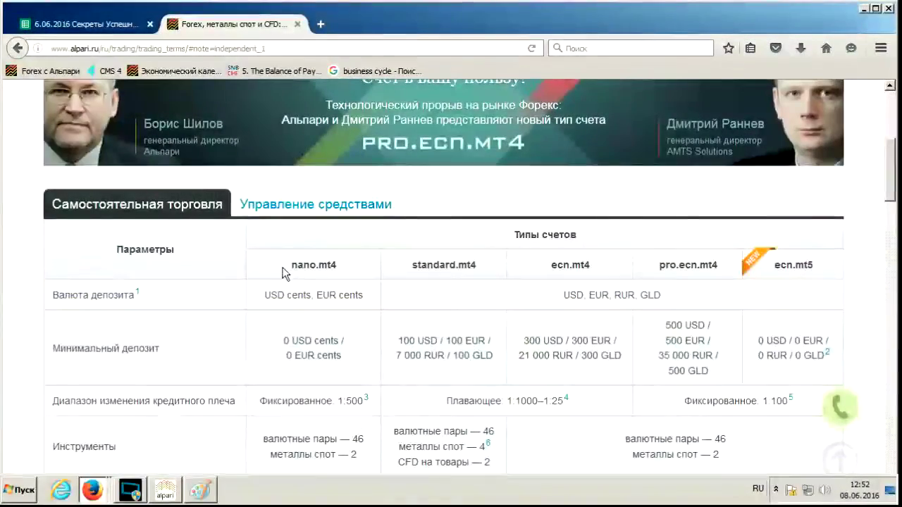
pyautogui.moveTo(293, 268); pyautogui.dragTo(355, 267)
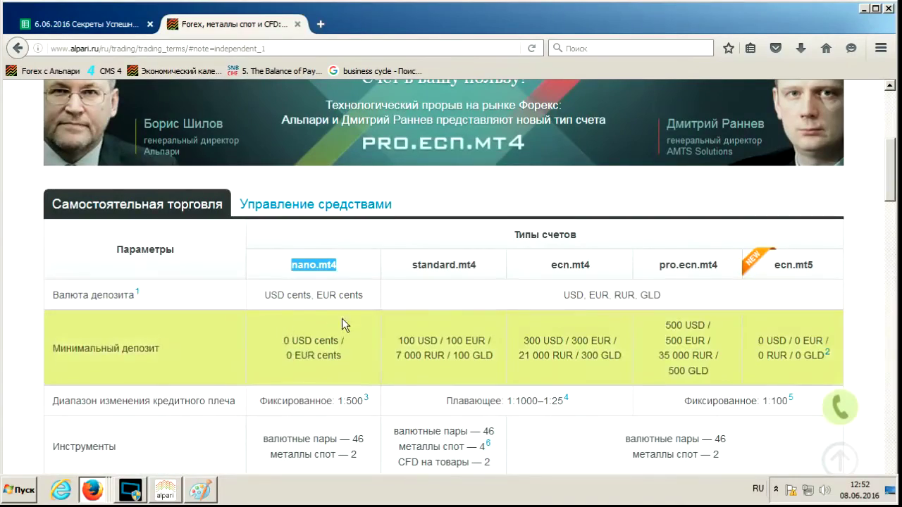
pyautogui.scroll(-2, 310, 367)
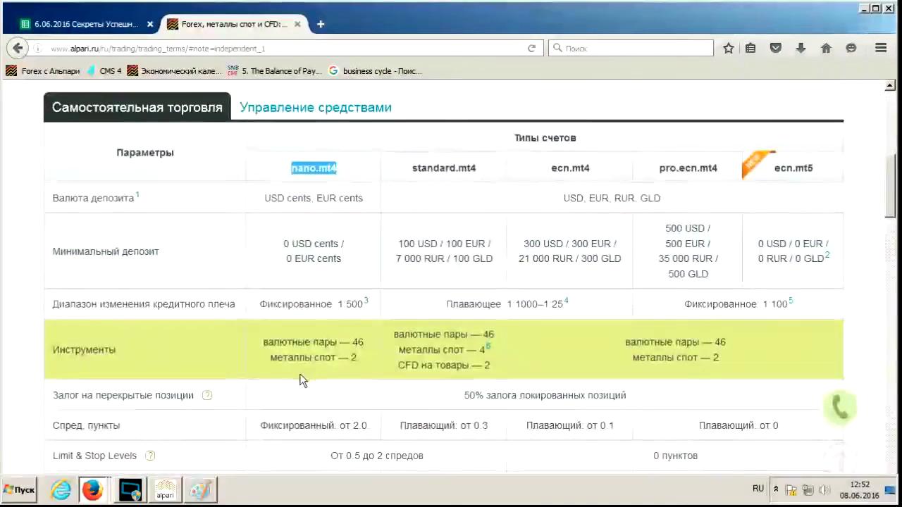
pyautogui.scroll(-2, 329, 302)
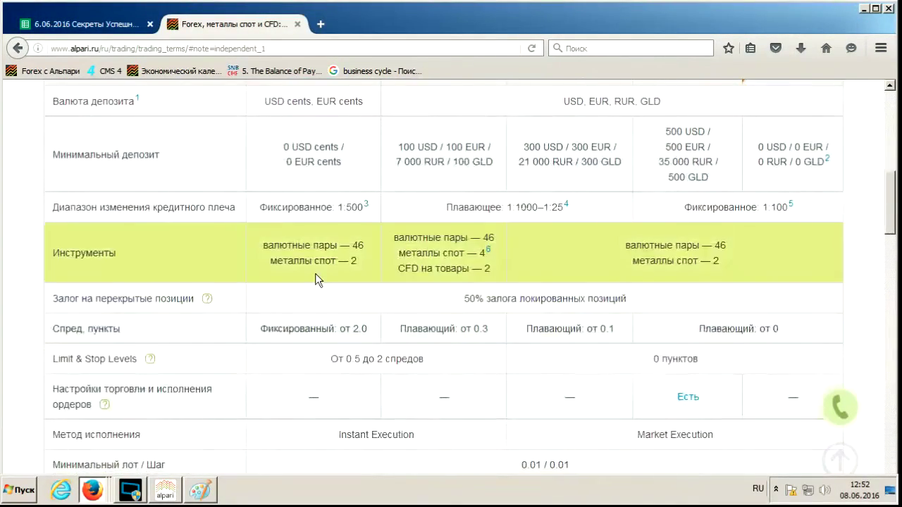
pyautogui.scroll(4, 314, 275)
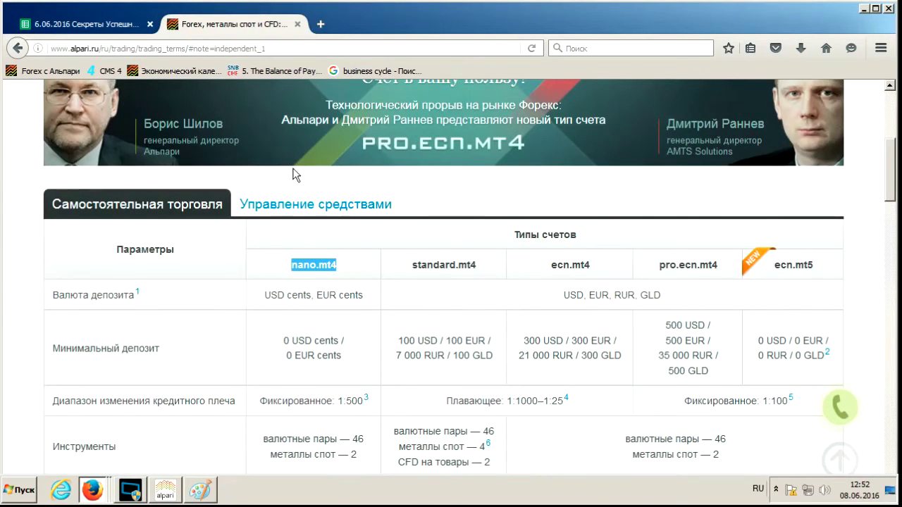
# View the EURUSD H1 chart in MetaTrader and return to the trading journal spreadsheet in the browser.
pyautogui.click(166, 491)
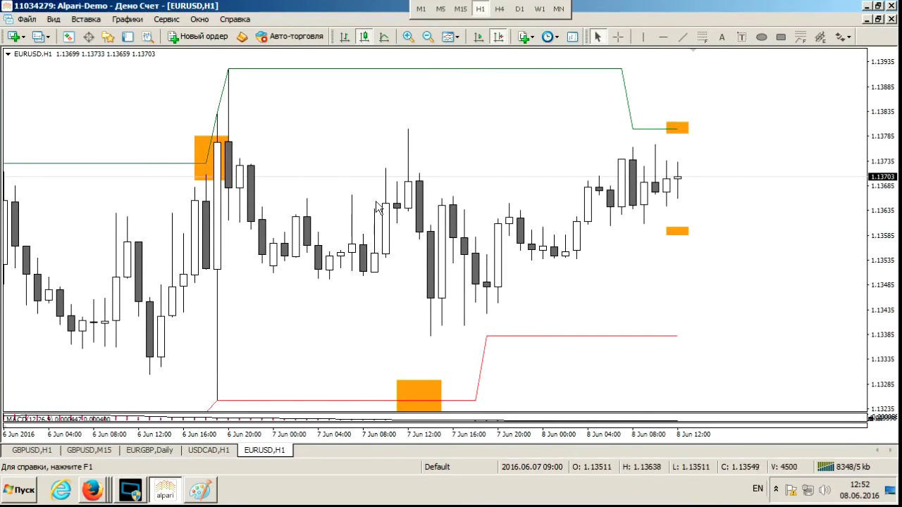
pyautogui.click(103, 494)
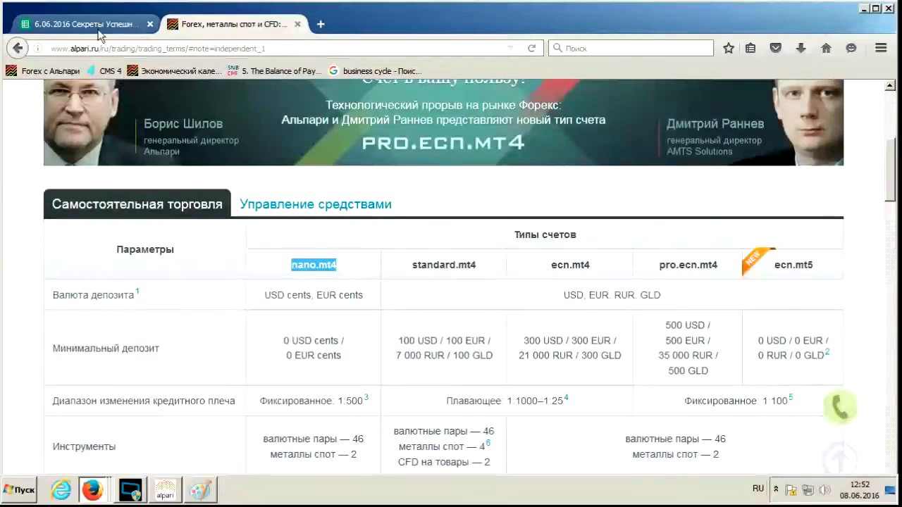
pyautogui.click(78, 24)
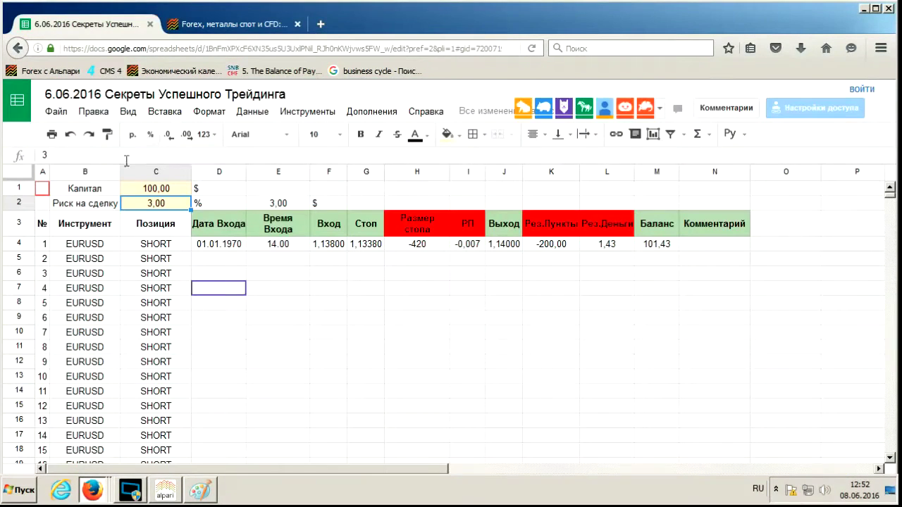
# Set the trading capital in cell C1 to 500 and check the position size formula in I4.
pyautogui.click(152, 188)
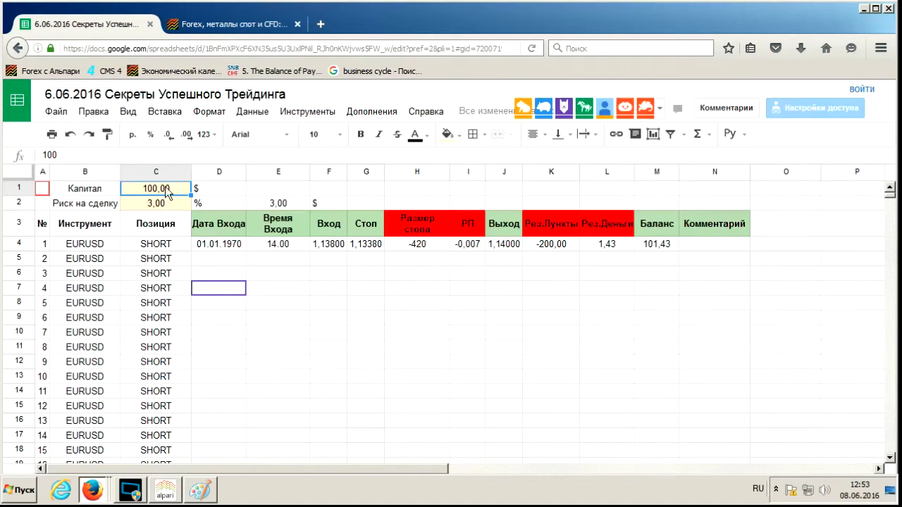
pyautogui.write('500')
pyautogui.press('Return')
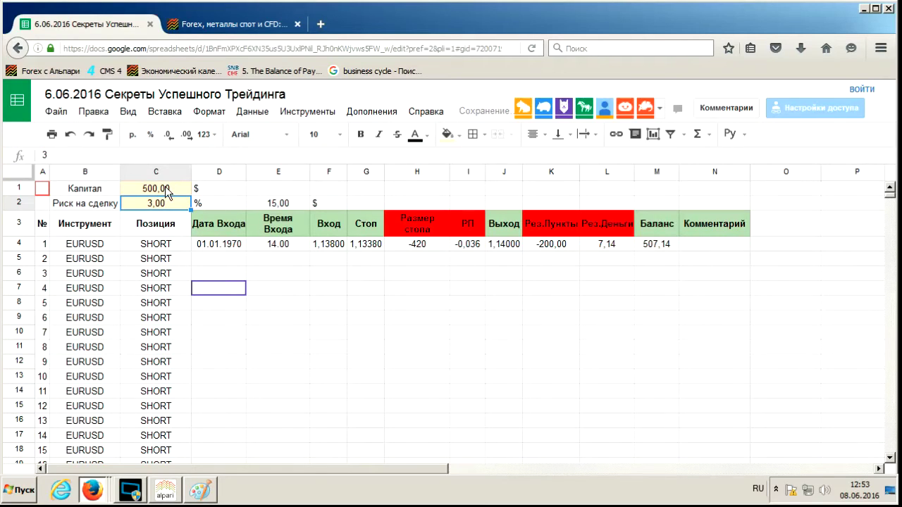
pyautogui.click(477, 247)
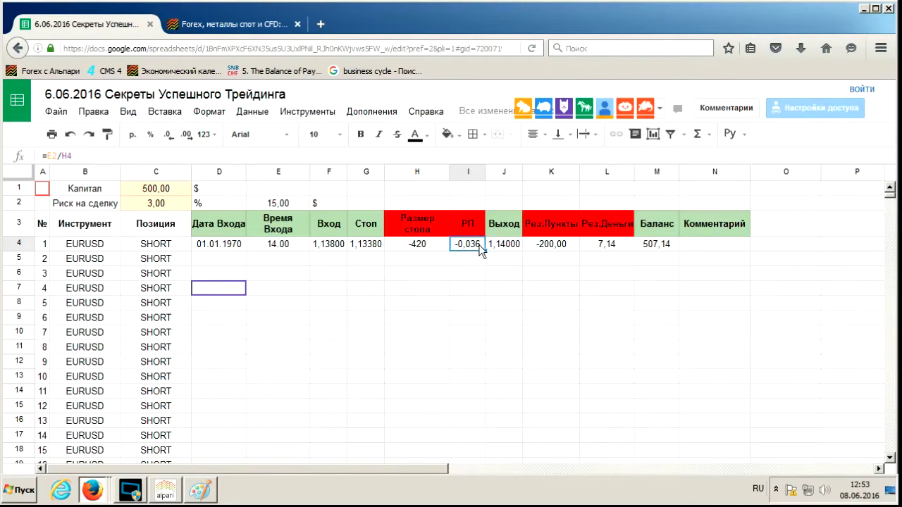
pyautogui.click(213, 261)
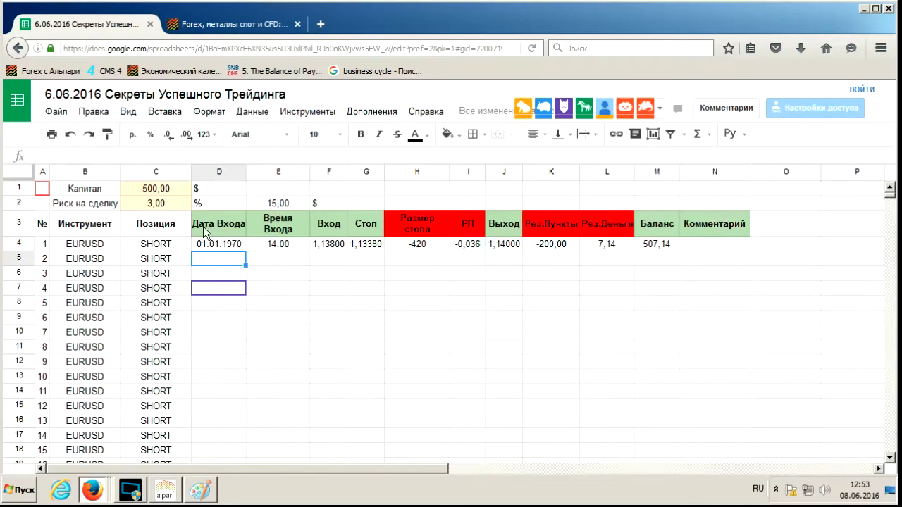
# Check the EURUSD H1 chart in MetaTrader and go back to the trading journal spreadsheet in Firefox.
pyautogui.click(176, 497)
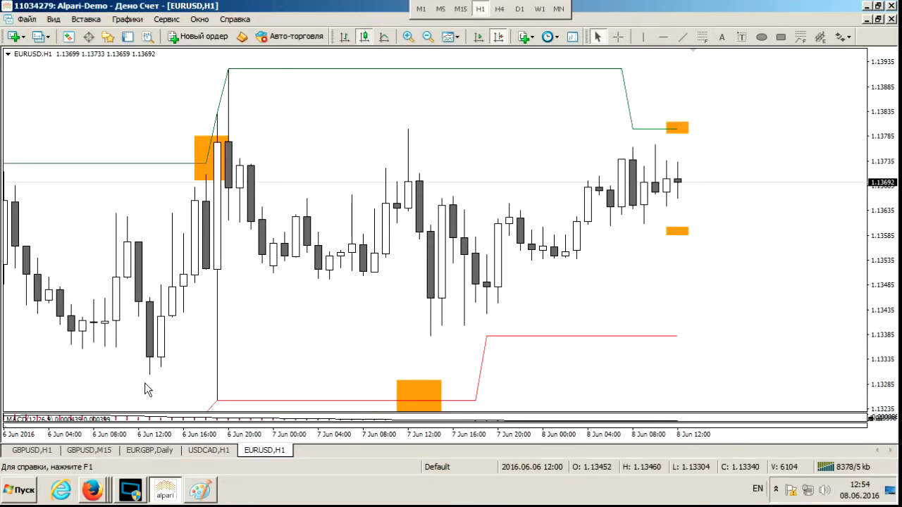
pyautogui.click(92, 491)
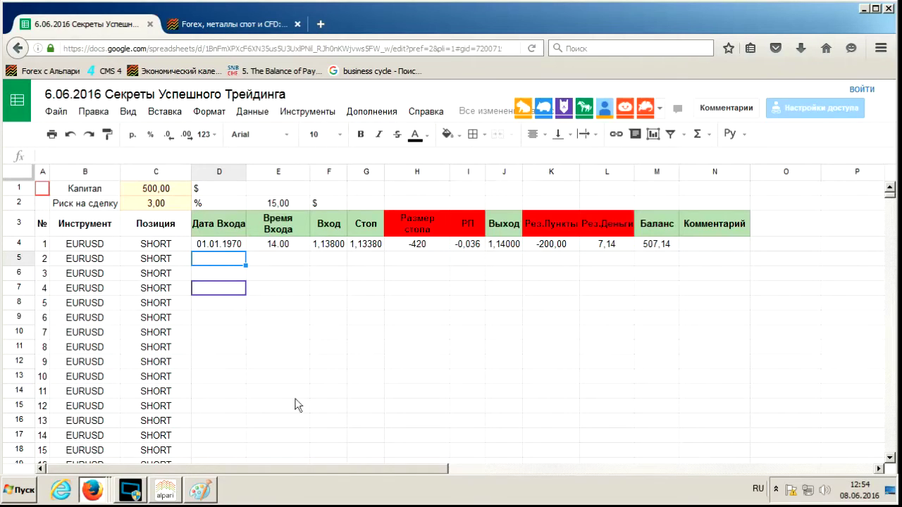
pyautogui.scroll(-18, 264, 398)
pyautogui.scroll(18, 263, 398)
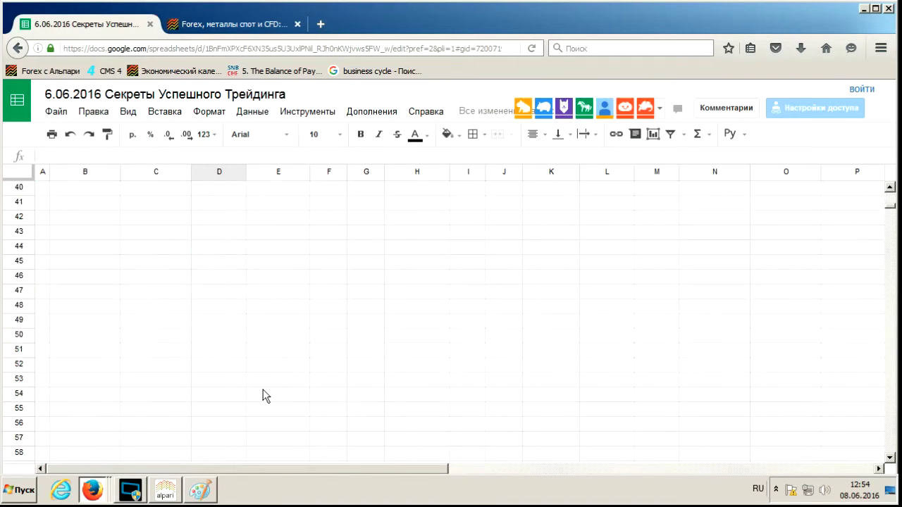
# Bring the sheet tabs into view and review section "5. Размер позиции" on the Материалы sheet.
pyautogui.click(875, 8)
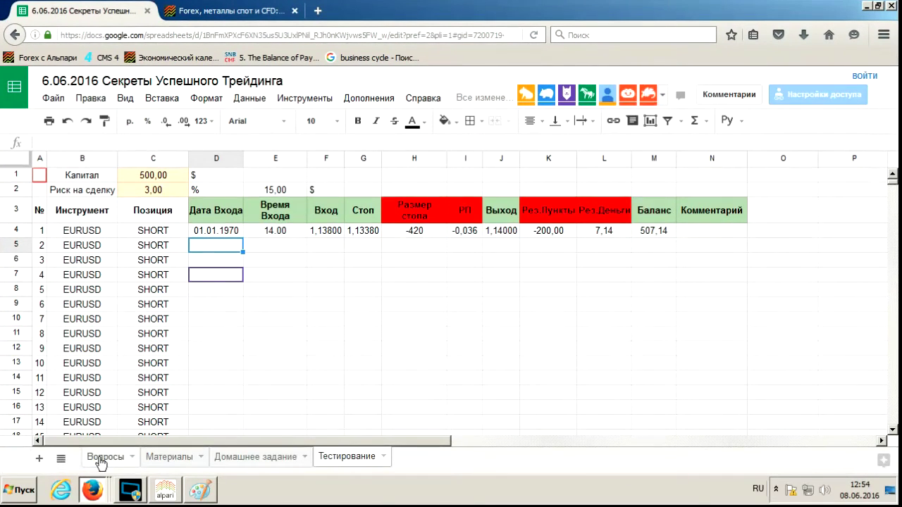
pyautogui.click(163, 458)
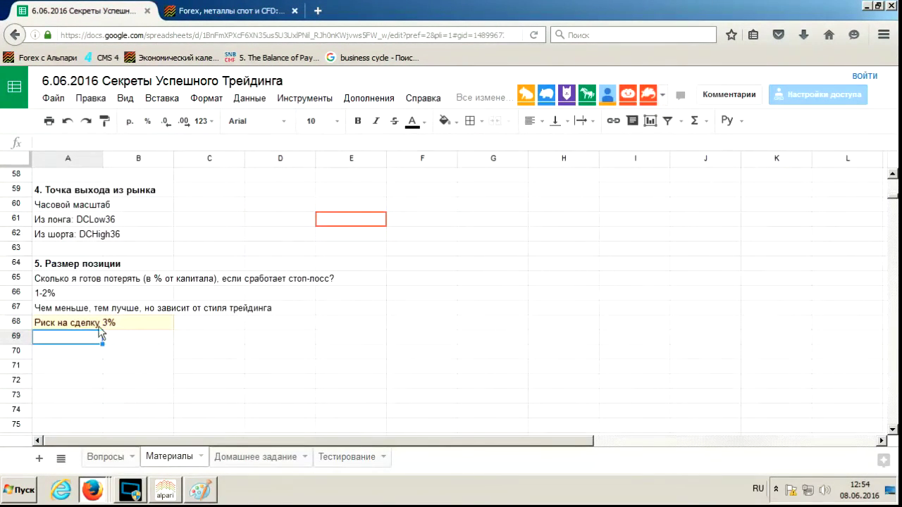
pyautogui.click(54, 266)
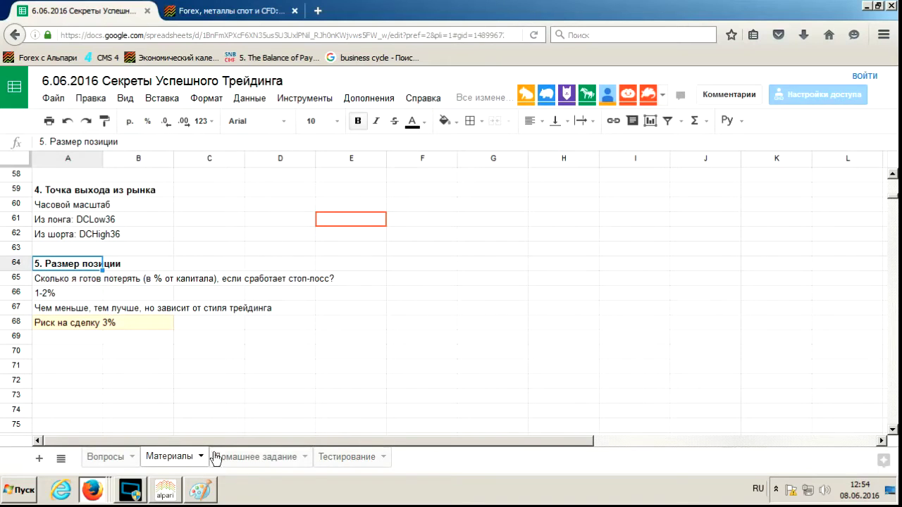
# Return to the Тестирование sheet and review the capital in C1 and the risk per trade in C2.
pyautogui.click(341, 458)
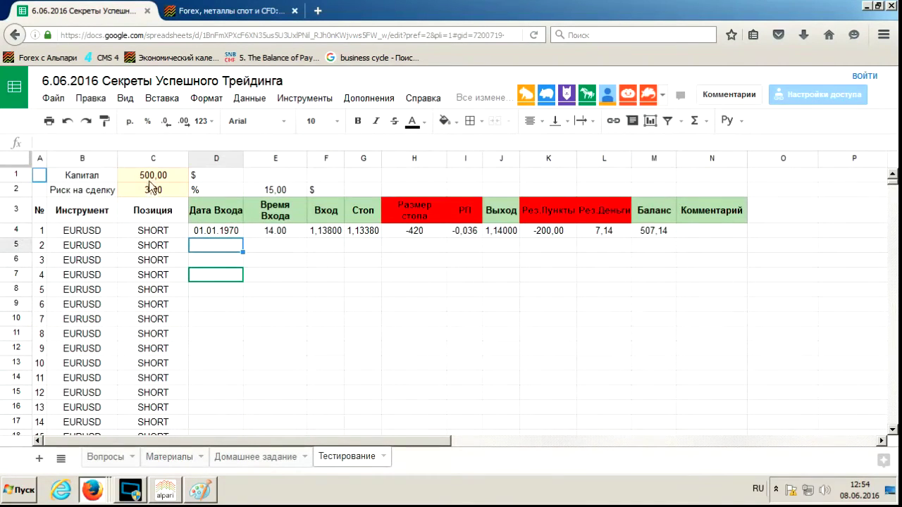
pyautogui.click(173, 174)
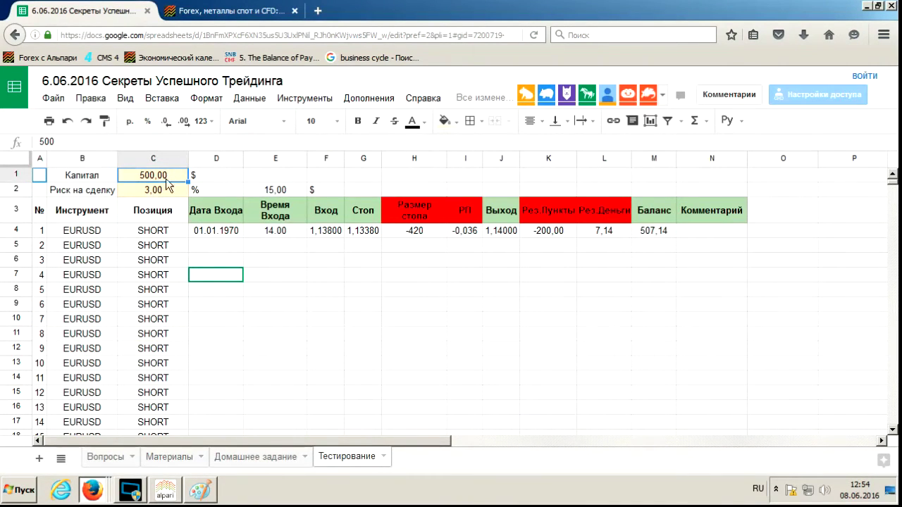
pyautogui.click(162, 190)
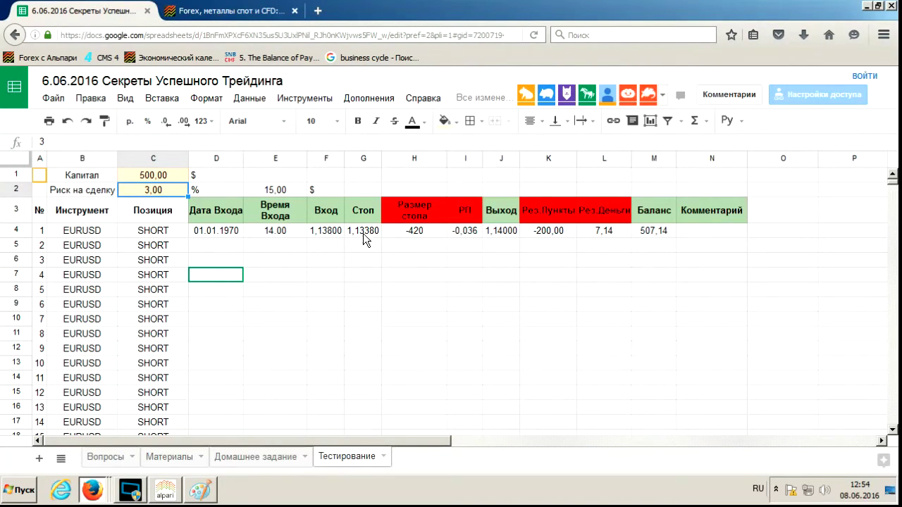
pyautogui.click(215, 245)
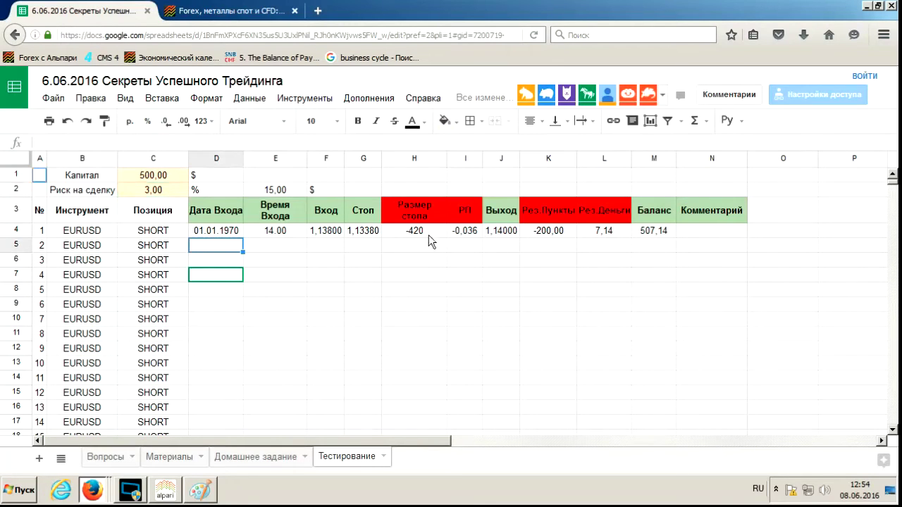
# In MetaTrader, go back through the EURUSD H1 chart to the vertical line at 2016.05.06 00:00 and check that bar with the crosshair.
pyautogui.click(175, 491)
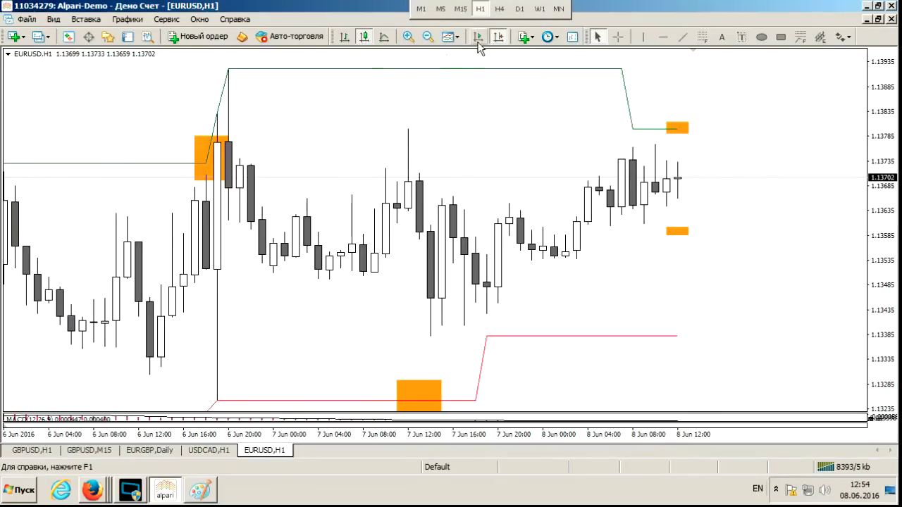
pyautogui.scroll(-15, 425, 148)
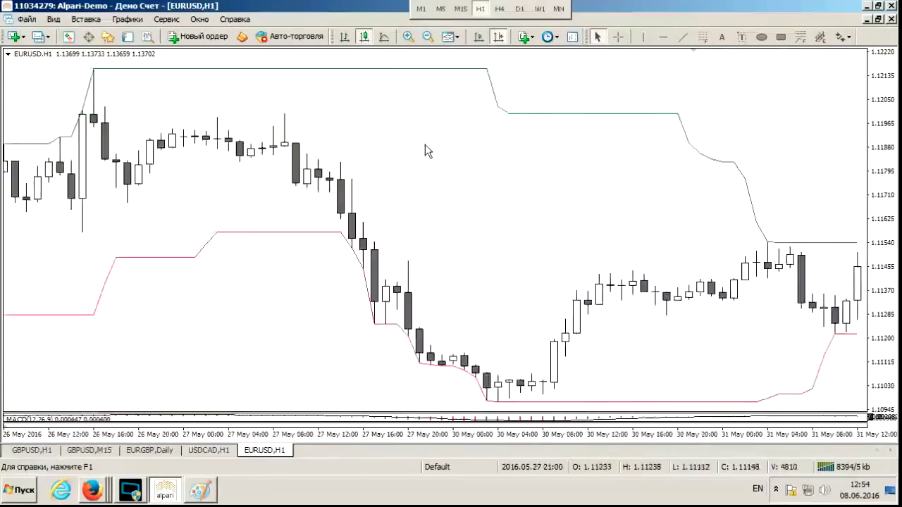
pyautogui.scroll(-15, 425, 145)
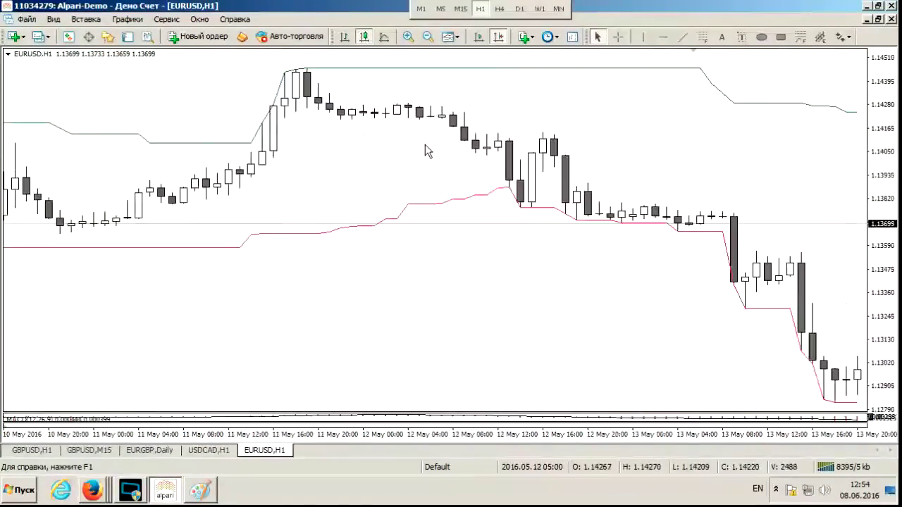
pyautogui.scroll(-5, 425, 151)
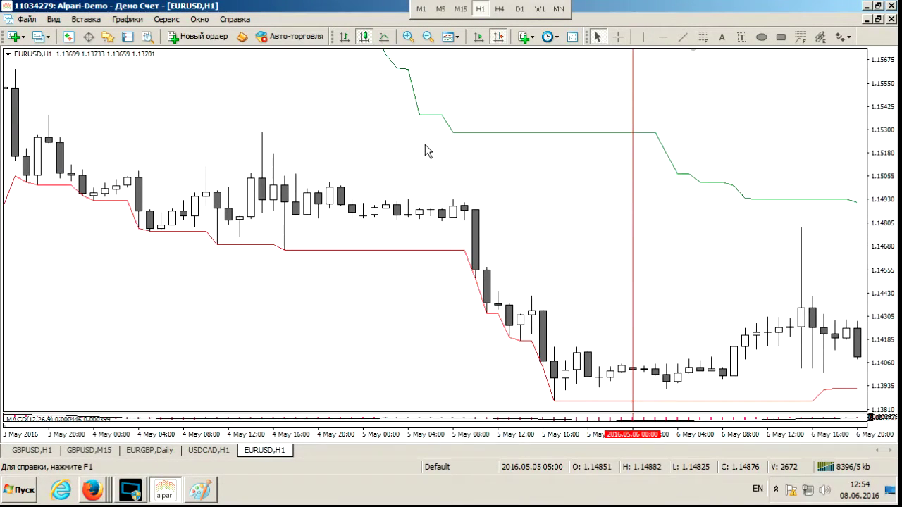
pyautogui.scroll(-3, 601, 307)
pyautogui.scroll(1, 603, 304)
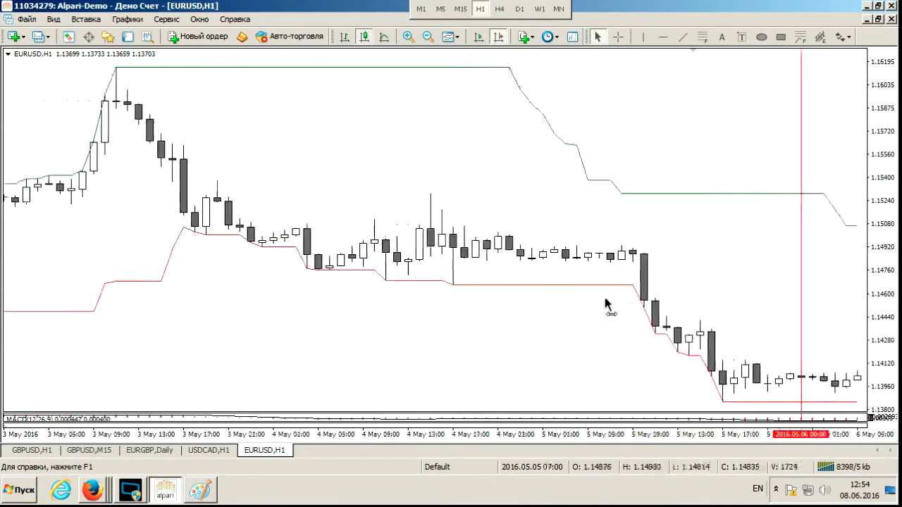
pyautogui.middleClick(758, 389)
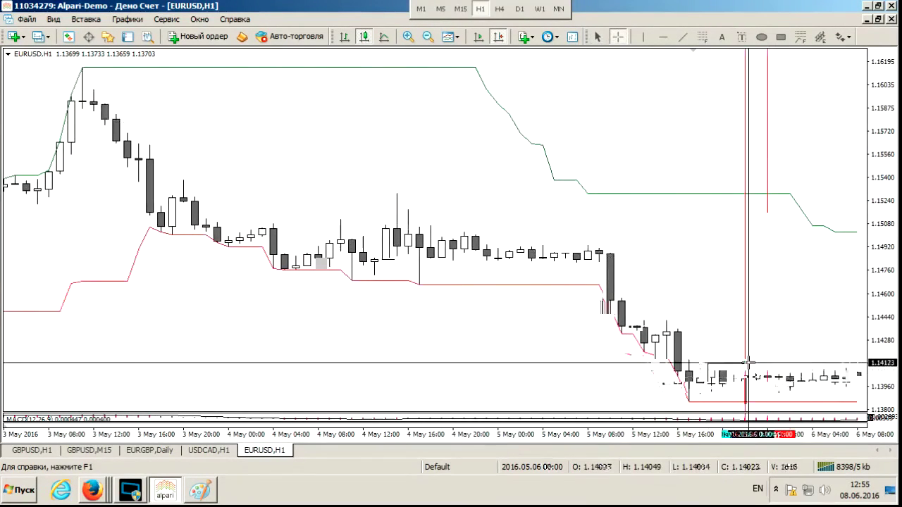
pyautogui.scroll(2, 744, 383)
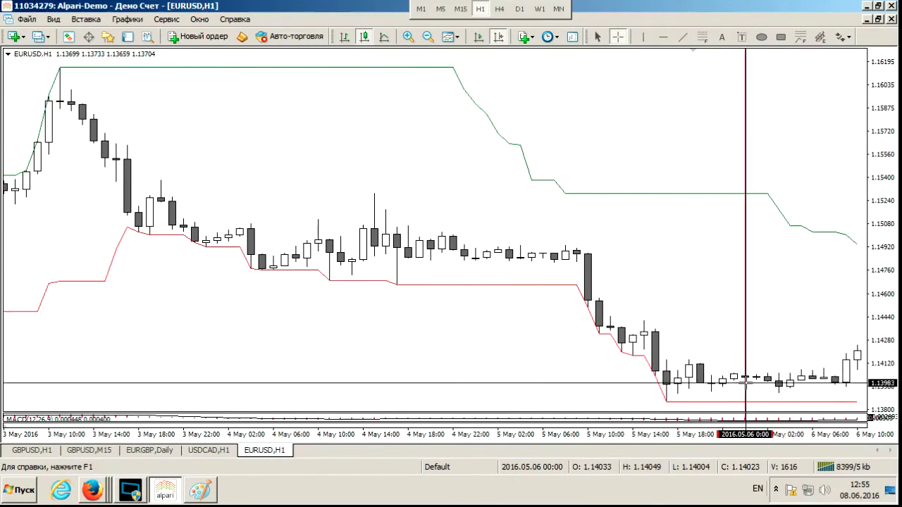
pyautogui.middleClick(765, 346)
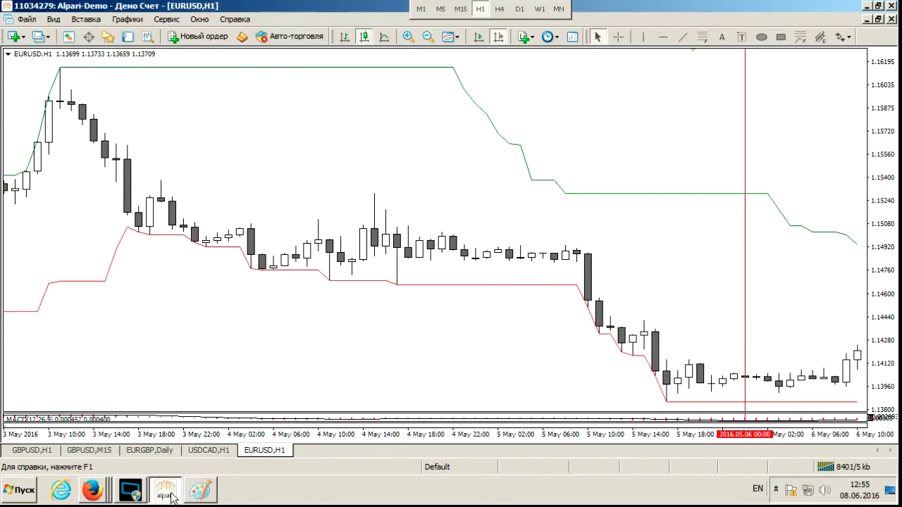
# On the spreadsheet's Материалы sheet, shade the conservative short entry rule for DCLow24 in A49:B49 light yellow.
pyautogui.click(91, 491)
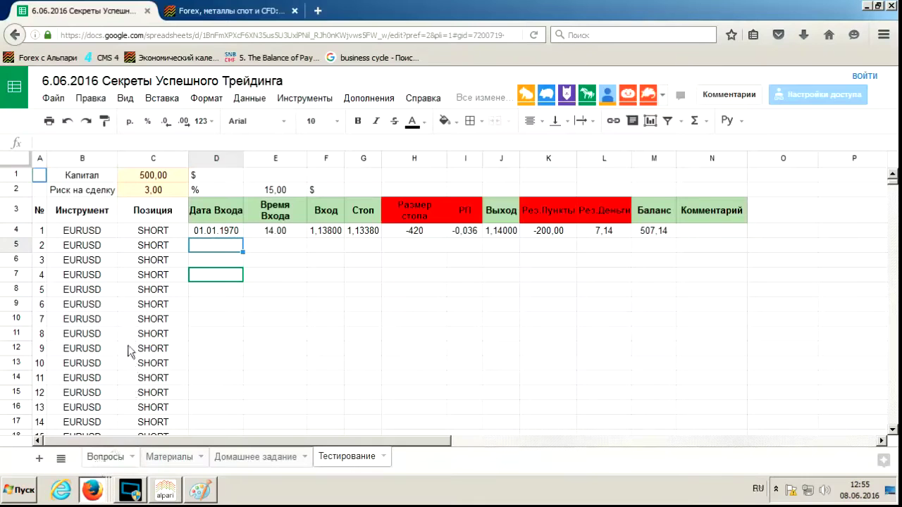
pyautogui.click(170, 462)
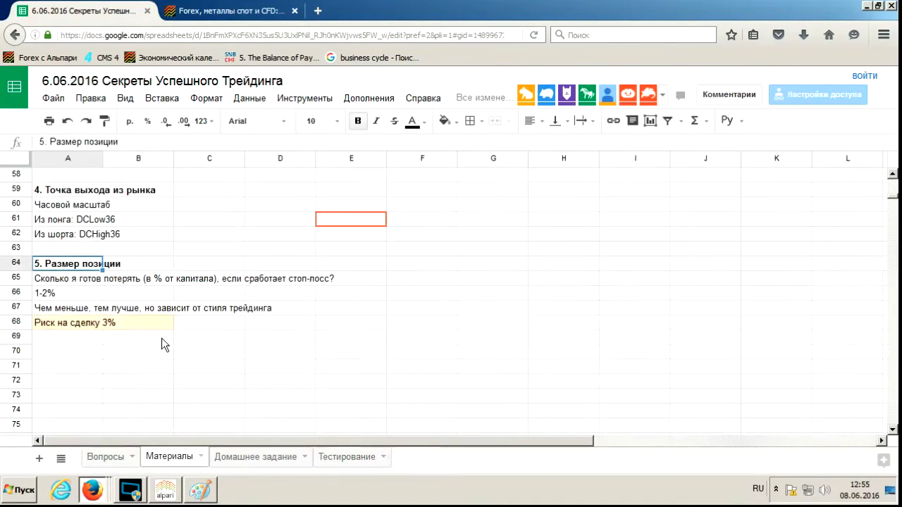
pyautogui.scroll(6, 191, 328)
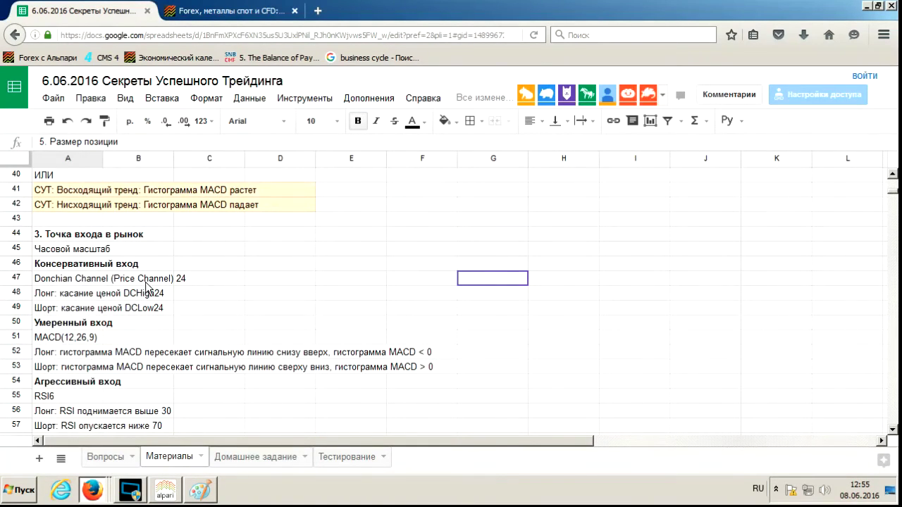
pyautogui.click(77, 294)
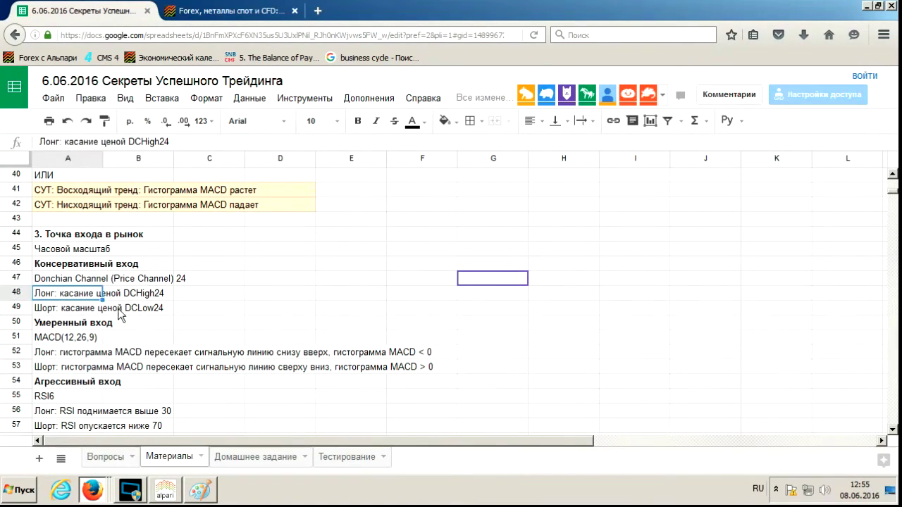
pyautogui.click(132, 308)
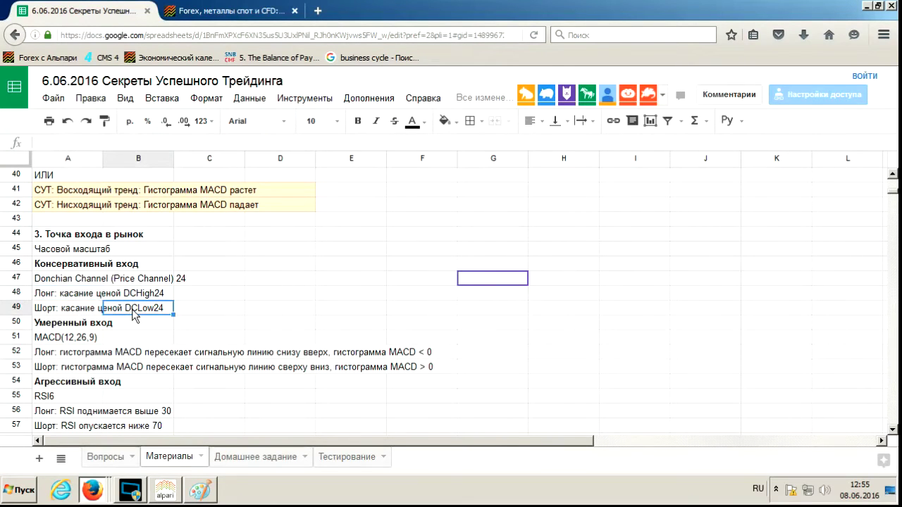
pyautogui.click(51, 310)
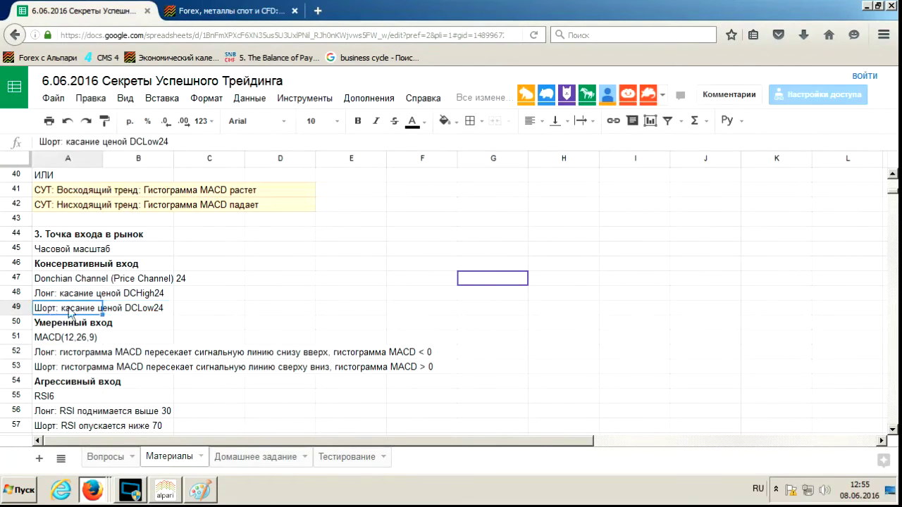
pyautogui.moveTo(166, 315); pyautogui.dragTo(170, 317)
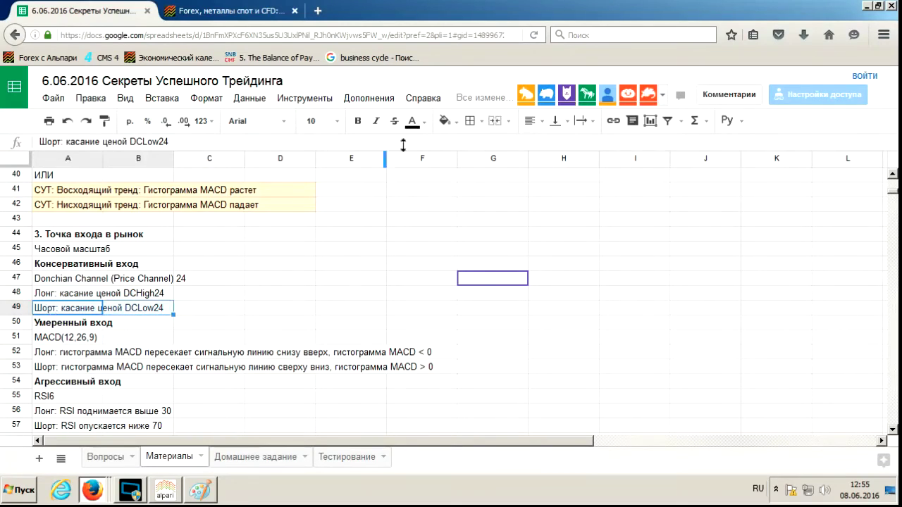
pyautogui.click(444, 120)
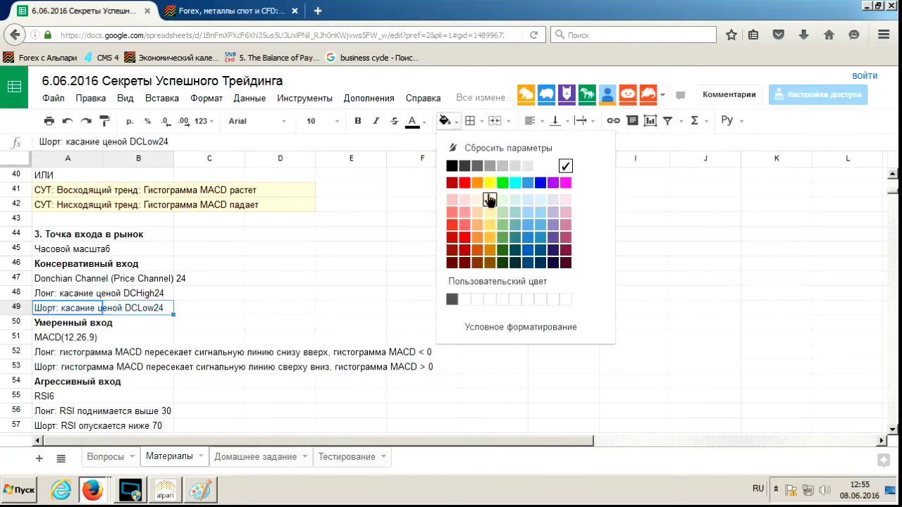
pyautogui.click(489, 199)
# Shade the moderate short entry rule based on the MACD histogram in A53:F53 light yellow.
pyautogui.scroll(-1, 217, 305)
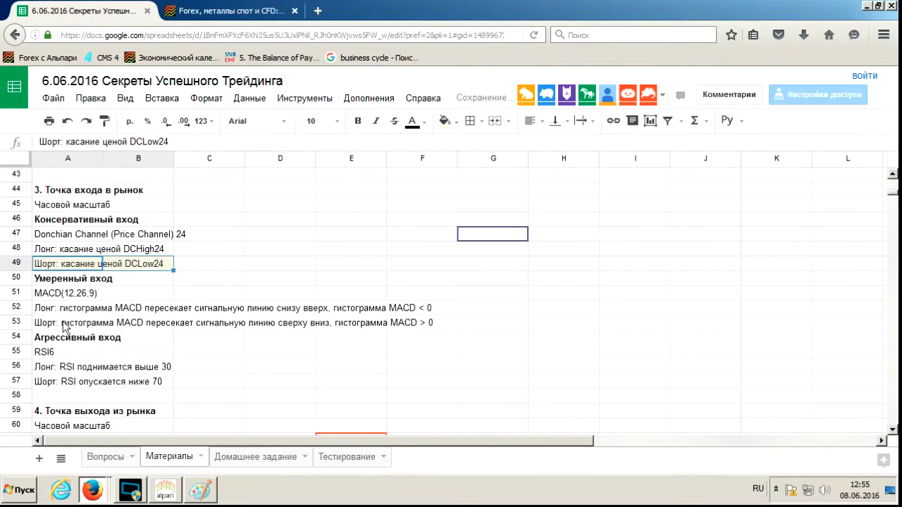
pyautogui.click(98, 321)
pyautogui.keyDown('shift'); pyautogui.click(447, 310); pyautogui.keyUp('shift')
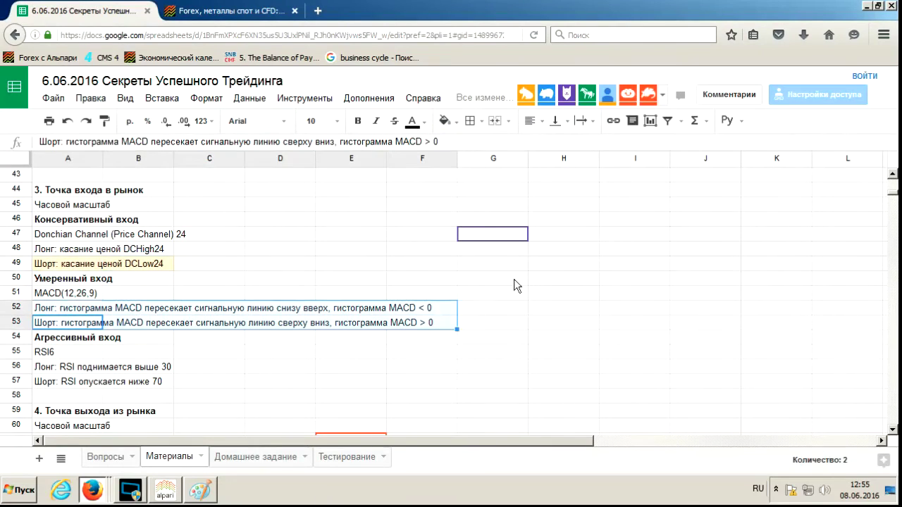
pyautogui.keyDown('shift'); pyautogui.click(430, 322); pyautogui.keyUp('shift')
pyautogui.click(444, 121)
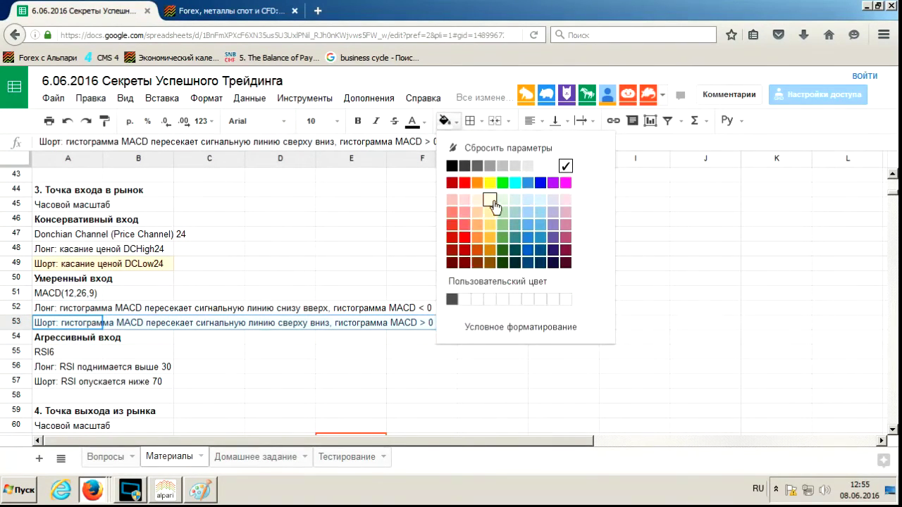
pyautogui.click(491, 200)
# Shade the aggressive short entry rule, RSI falling below 70, in A57:B57 light yellow.
pyautogui.moveTo(51, 391); pyautogui.dragTo(158, 383)
pyautogui.click(446, 122)
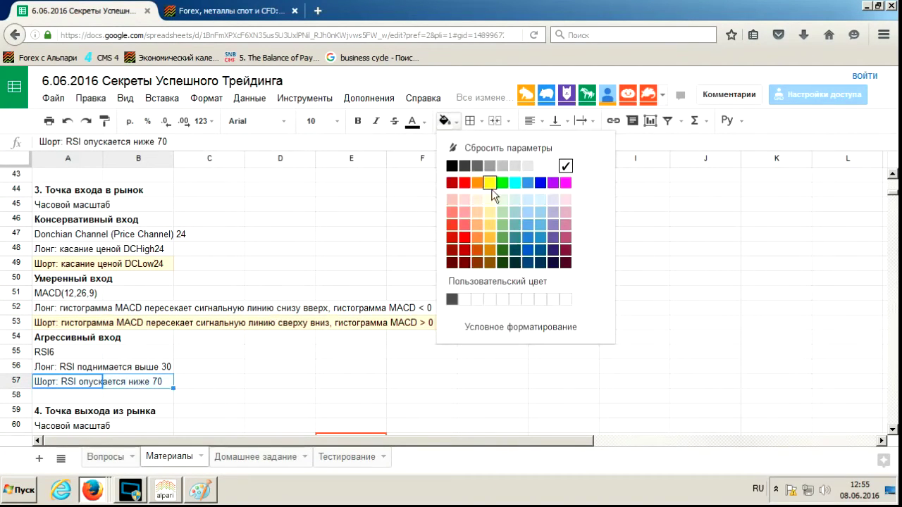
pyautogui.click(495, 200)
pyautogui.click(456, 123)
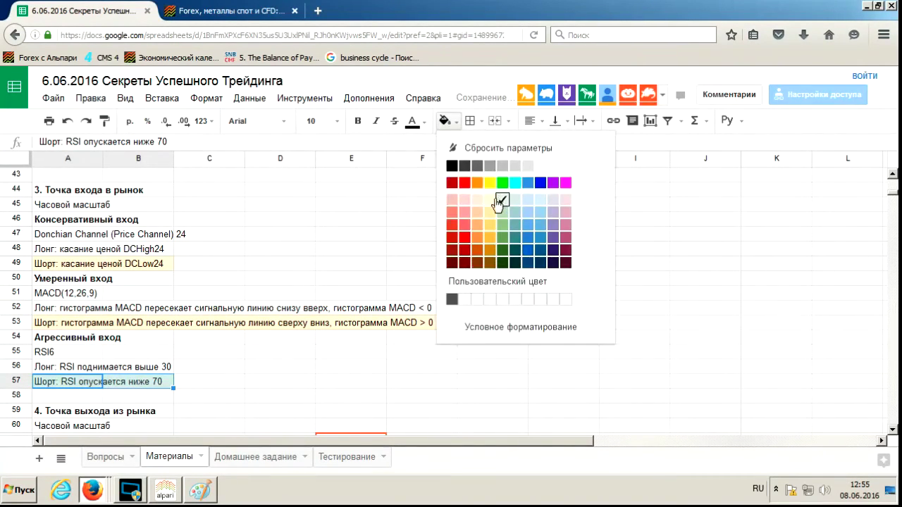
pyautogui.click(502, 200)
# Shade the short exit rule for DCHigh36 in A62:B62 light yellow.
pyautogui.scroll(-2, 86, 337)
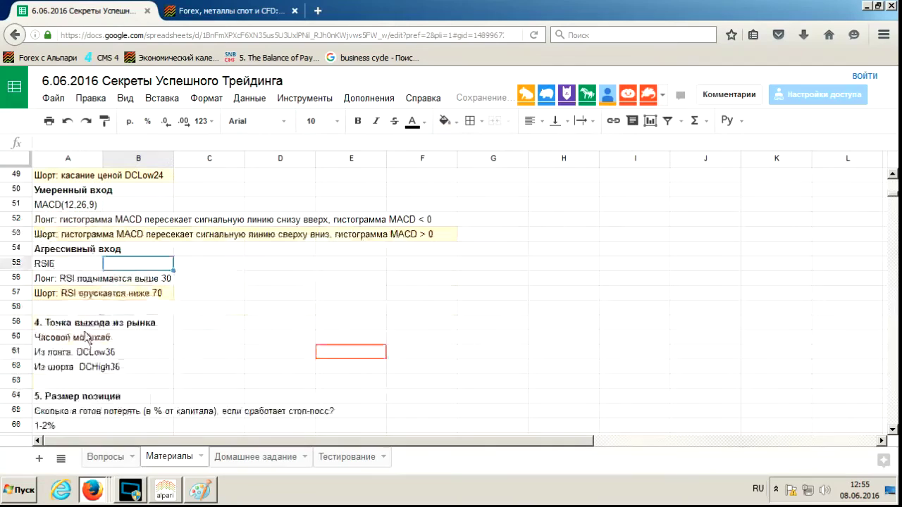
pyautogui.click(51, 366)
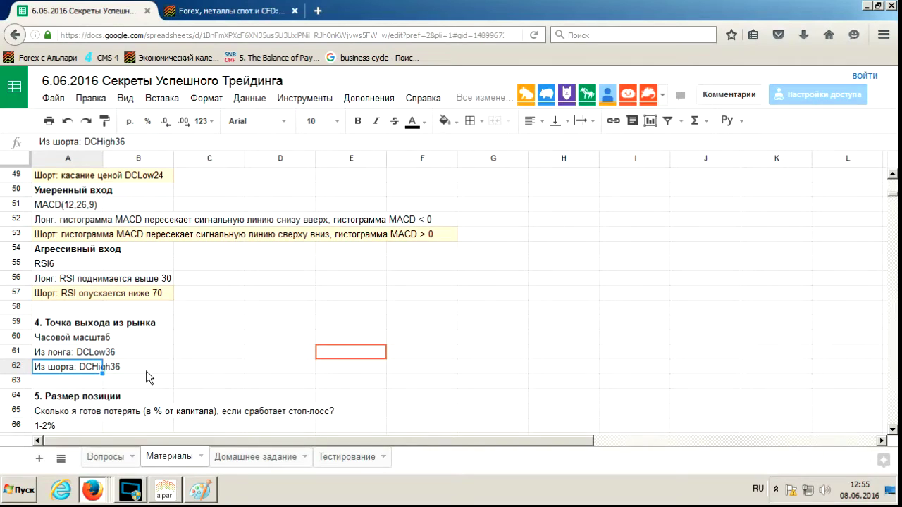
pyautogui.click(136, 365)
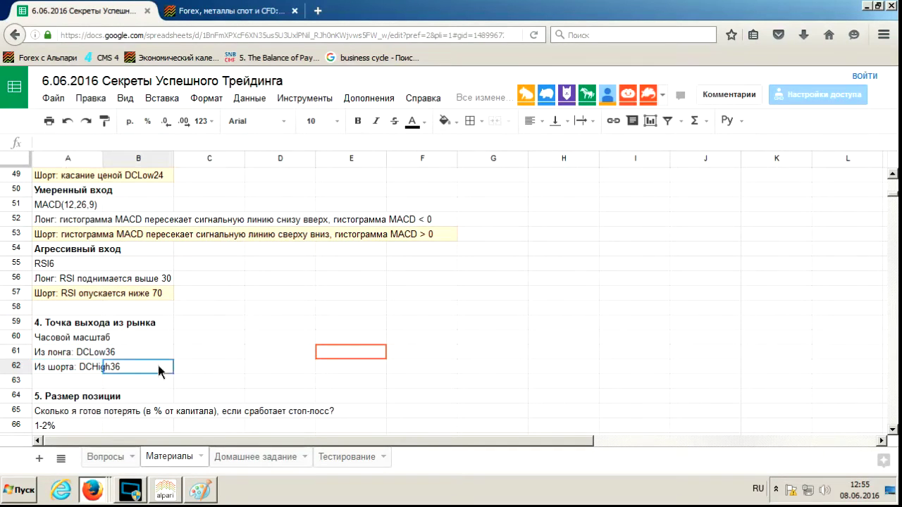
pyautogui.click(444, 121)
pyautogui.click(487, 199)
pyautogui.click(87, 369)
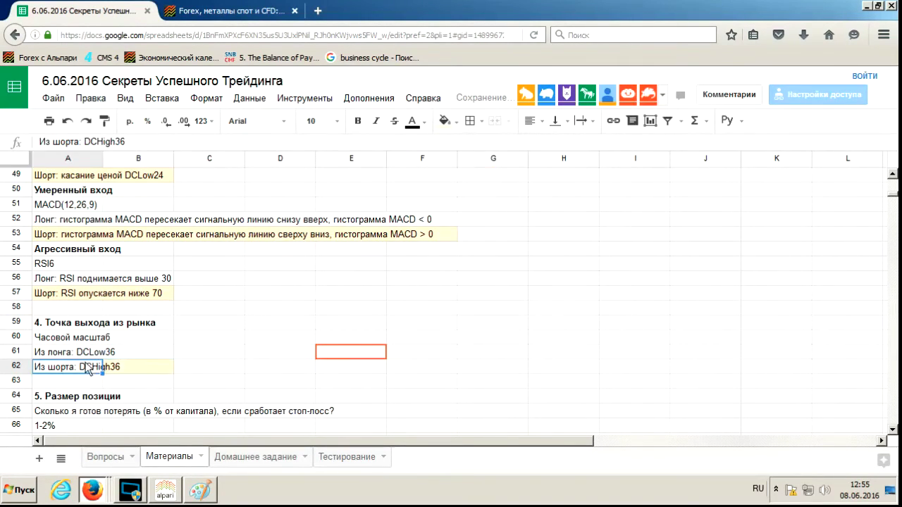
pyautogui.click(446, 123)
pyautogui.click(485, 198)
pyautogui.scroll(-2, 117, 345)
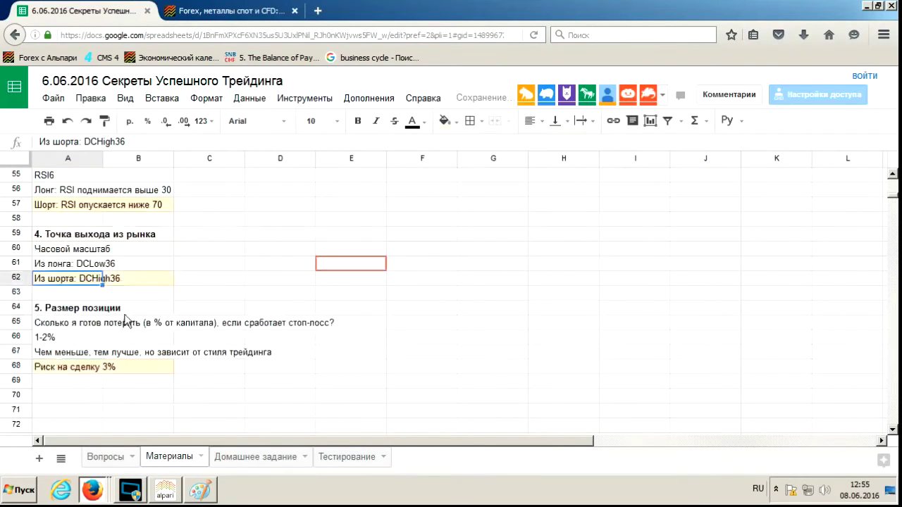
pyautogui.click(55, 382)
pyautogui.scroll(3, 112, 366)
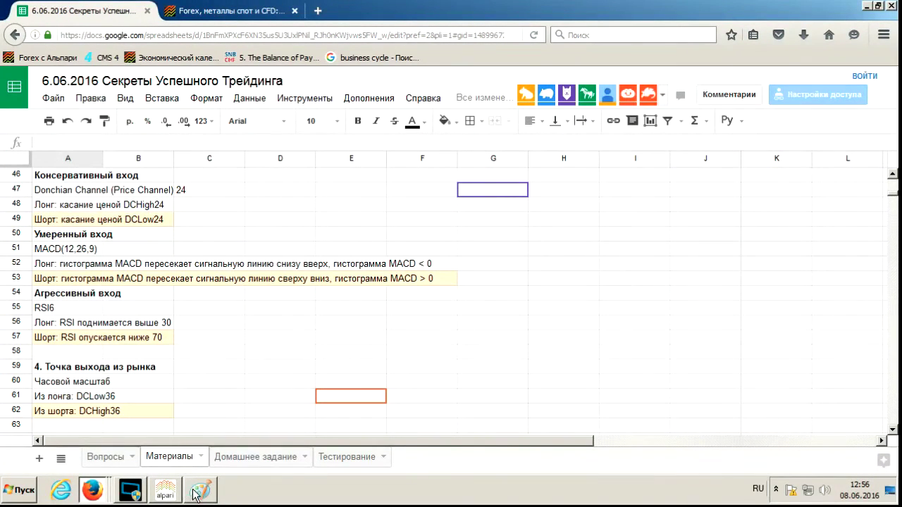
# In MetaTrader, show EURUSD on the daily timeframe, enlarge the MACD pane and check the 2016.05.06 bar with the crosshair.
pyautogui.click(99, 495)
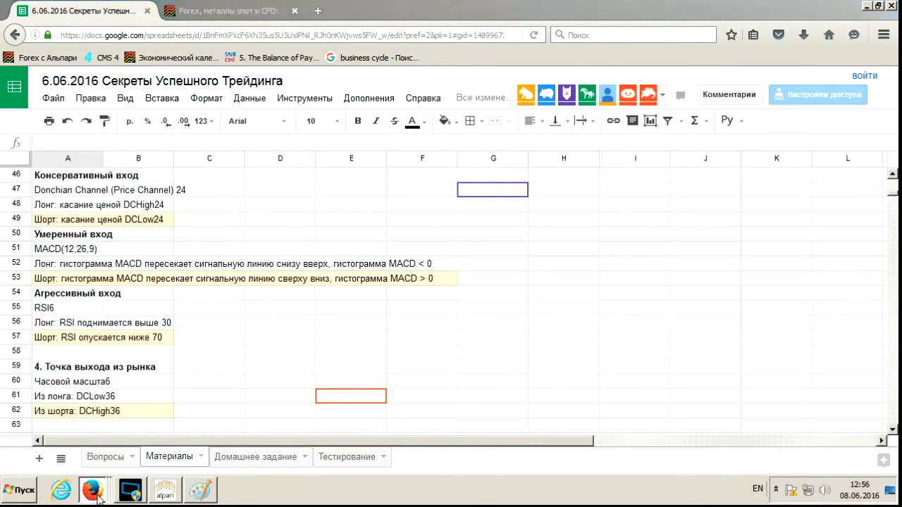
pyautogui.click(179, 496)
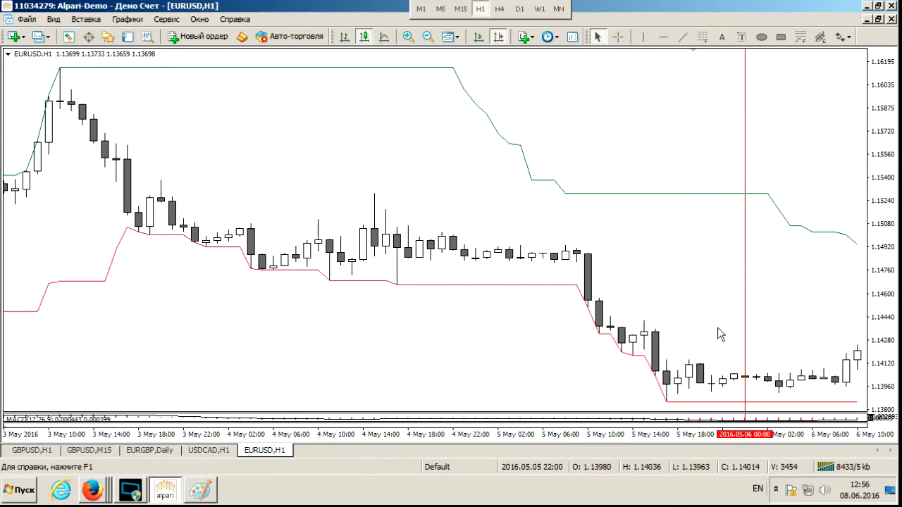
pyautogui.click(519, 9)
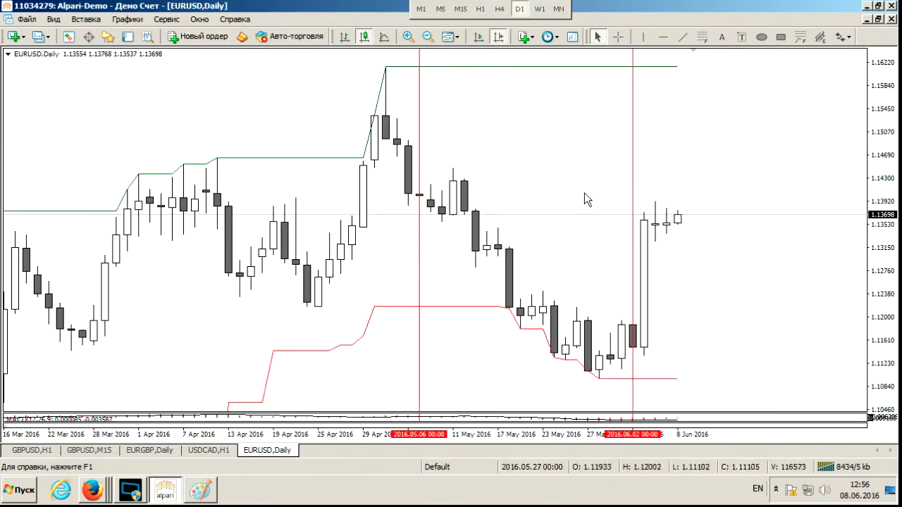
pyautogui.moveTo(564, 413); pyautogui.dragTo(535, 129)
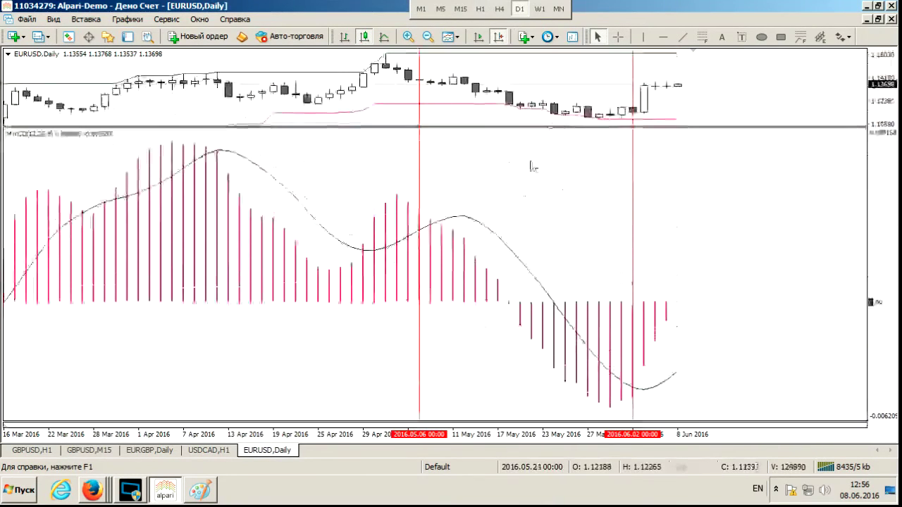
pyautogui.middleClick(432, 210)
pyautogui.middleClick(448, 182)
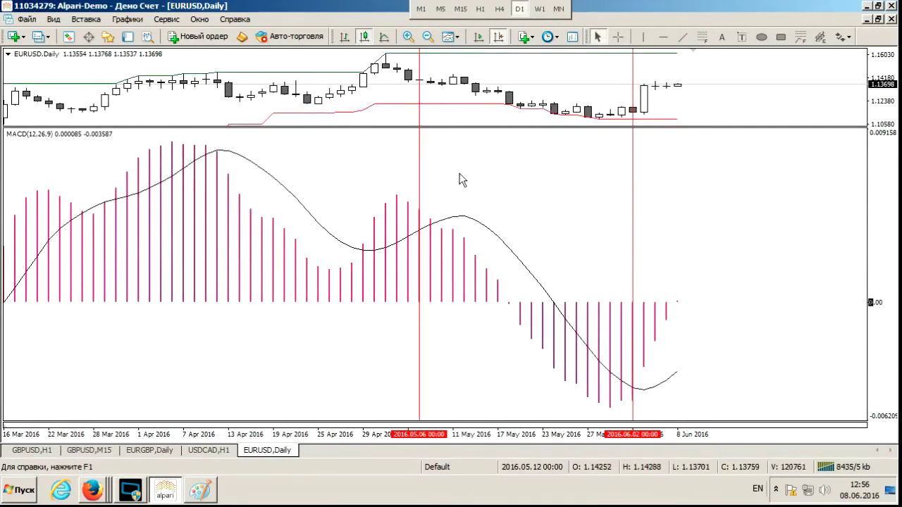
pyautogui.middleClick(450, 184)
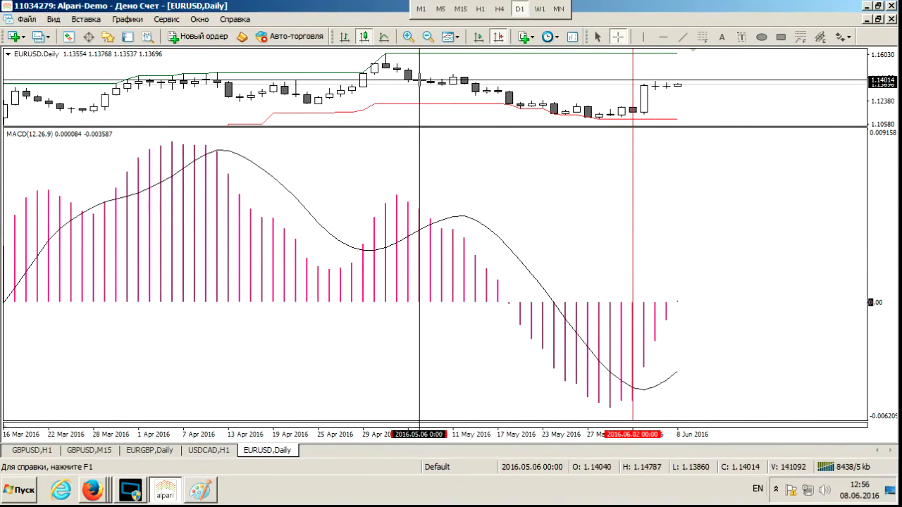
# Collapse the MACD pane to enlarge the daily price chart and inspect the bars after 6 May with the crosshair.
pyautogui.middleClick(476, 135)
pyautogui.moveTo(471, 127); pyautogui.dragTo(486, 414)
pyautogui.middleClick(419, 207)
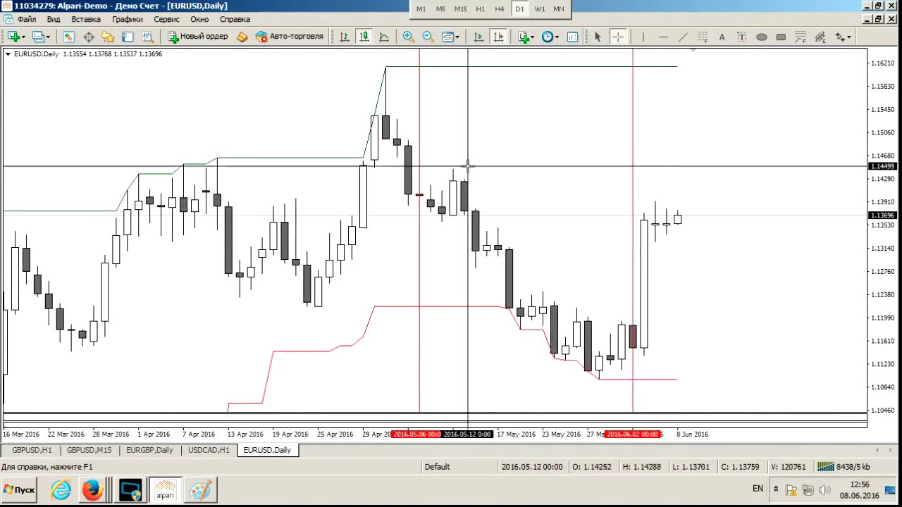
# Set the EURUSD chart to the H1 timeframe and go back to the vertical line at 2016.05.06 00:00.
pyautogui.click(480, 9)
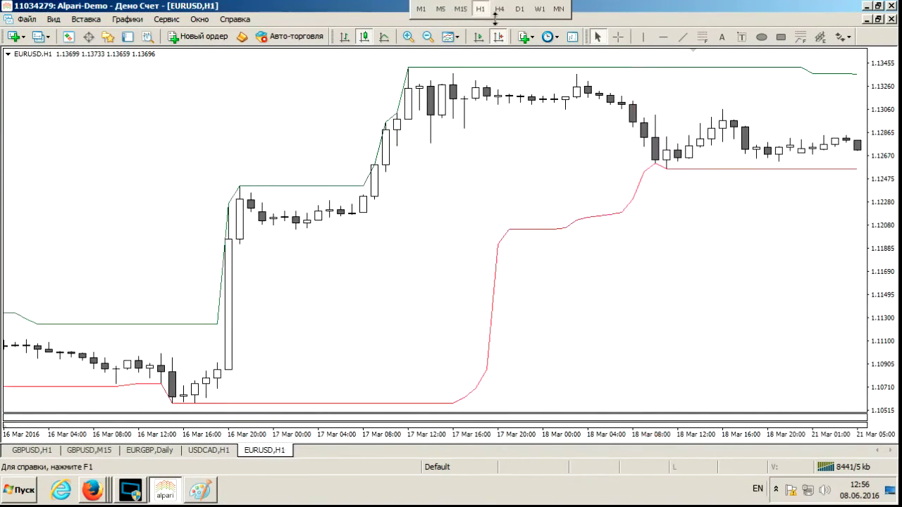
pyautogui.scroll(10, 549, 169)
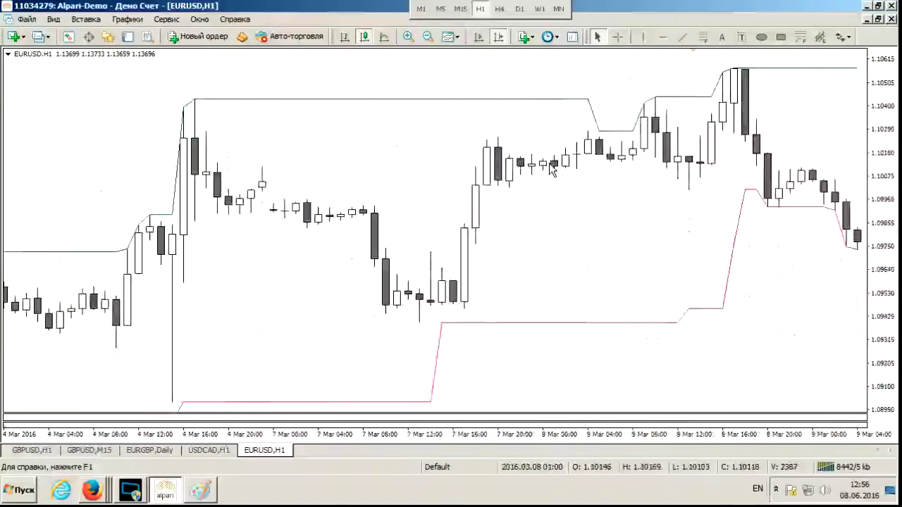
pyautogui.scroll(-20, 549, 170)
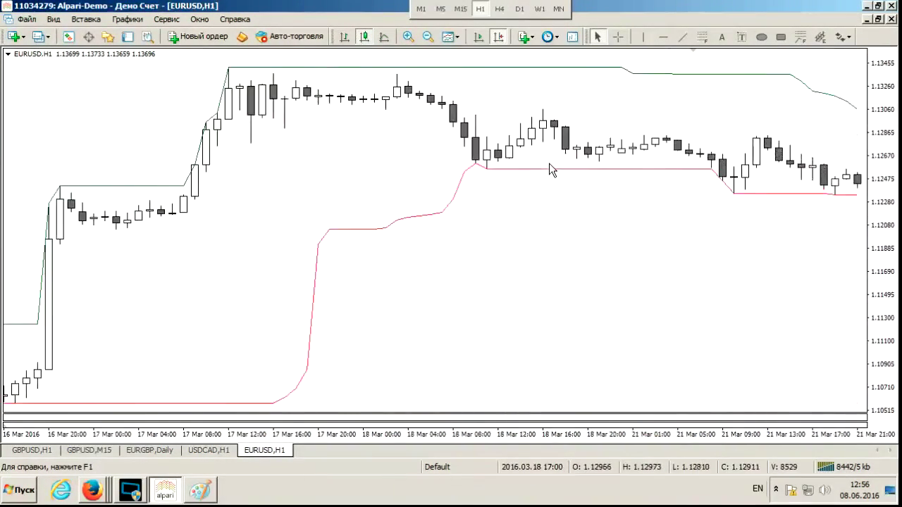
pyautogui.click(478, 36)
pyautogui.scroll(15, 471, 134)
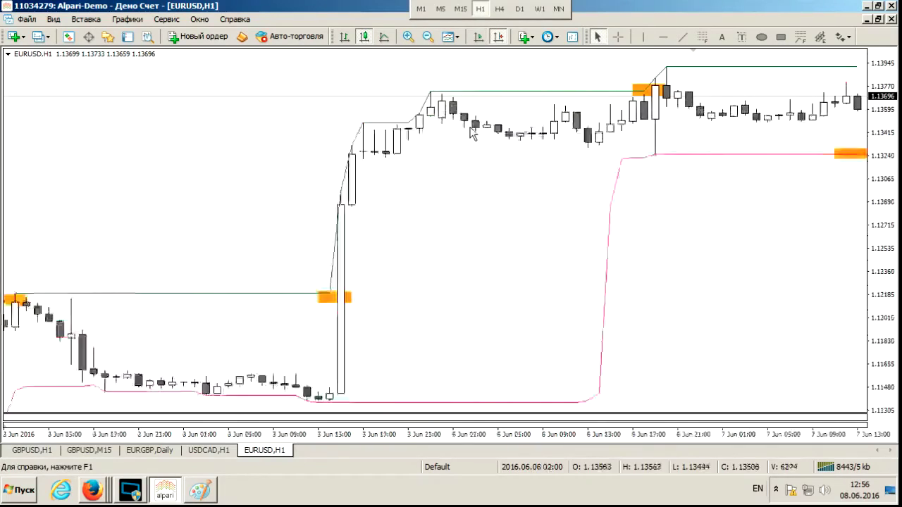
pyautogui.scroll(15, 470, 134)
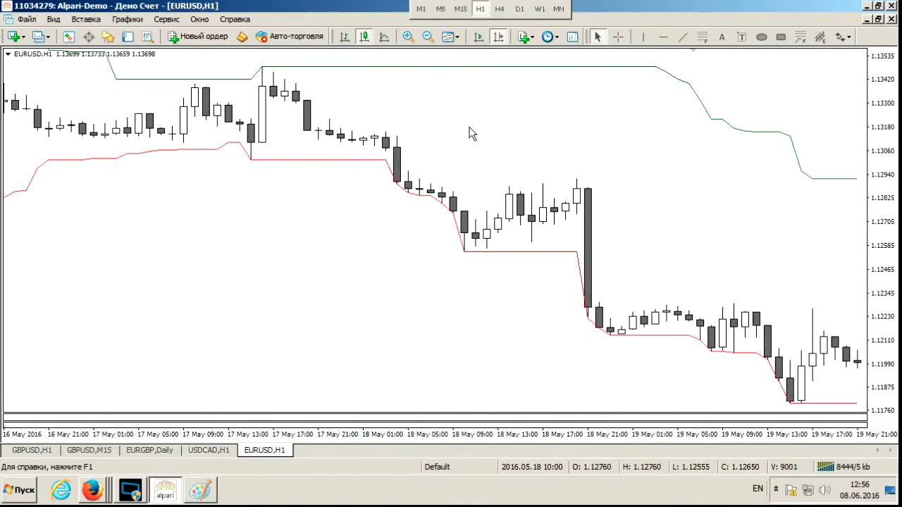
pyautogui.scroll(3, 472, 133)
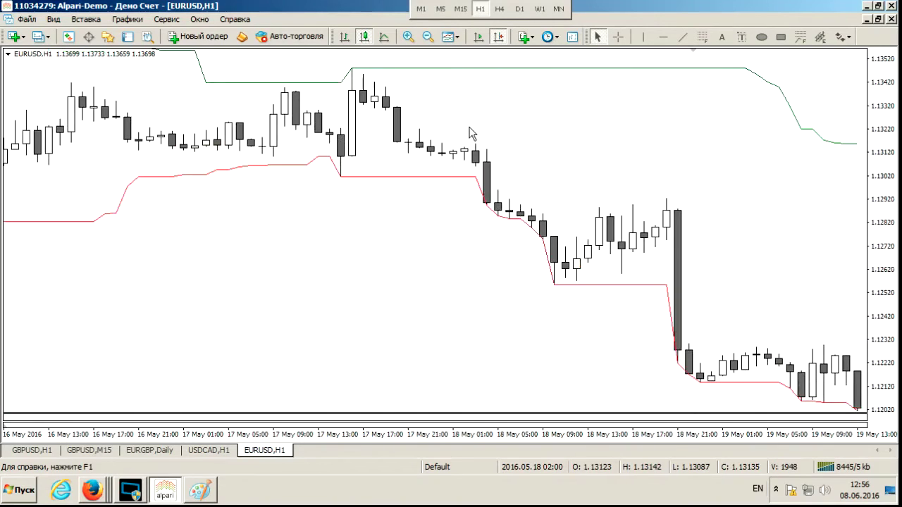
pyautogui.scroll(9, 344, 151)
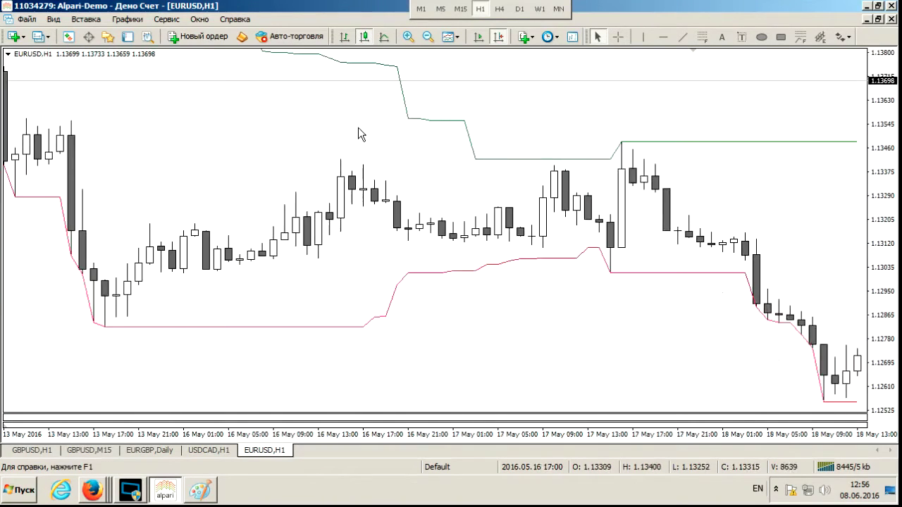
pyautogui.scroll(20, 362, 126)
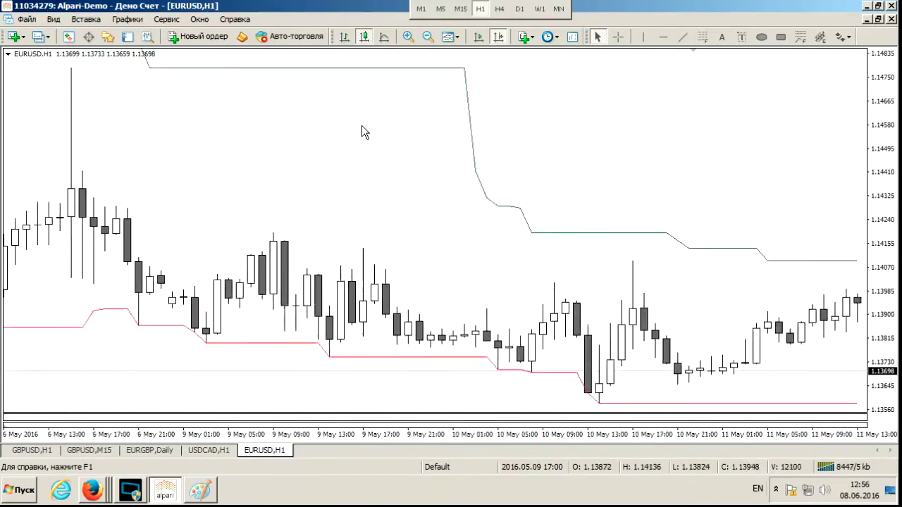
pyautogui.scroll(15, 361, 130)
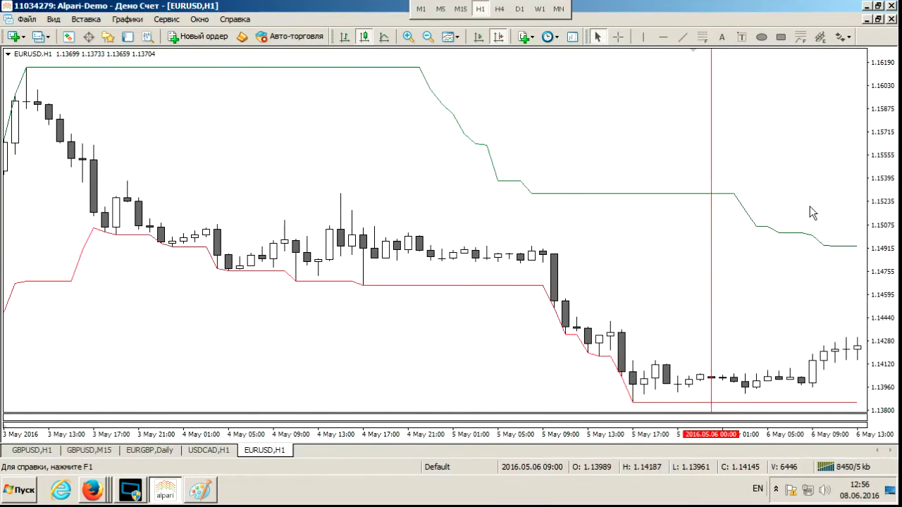
pyautogui.scroll(3, 682, 243)
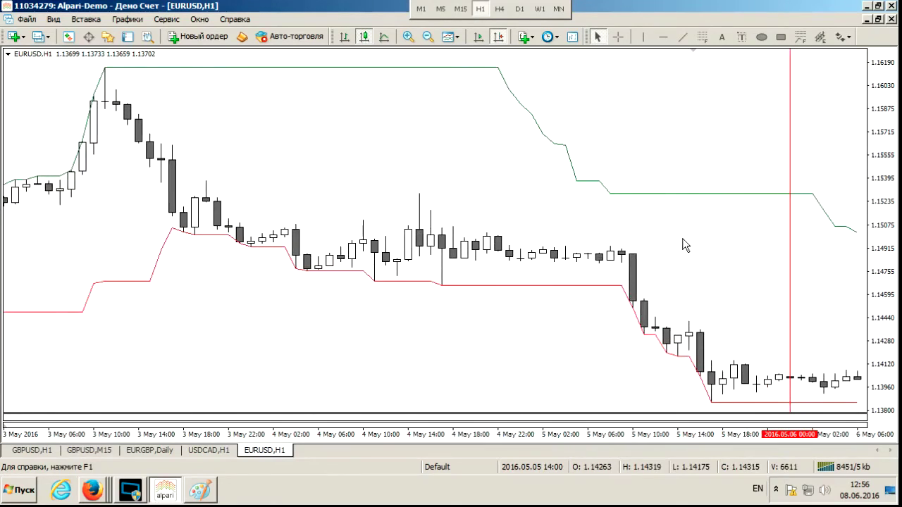
# Advance the H1 chart from 6 May 00:00 to the first touch of the lower Donchian line and check that bar's time with the crosshair.
pyautogui.scroll(-2, 683, 244)
pyautogui.scroll(-3, 682, 240)
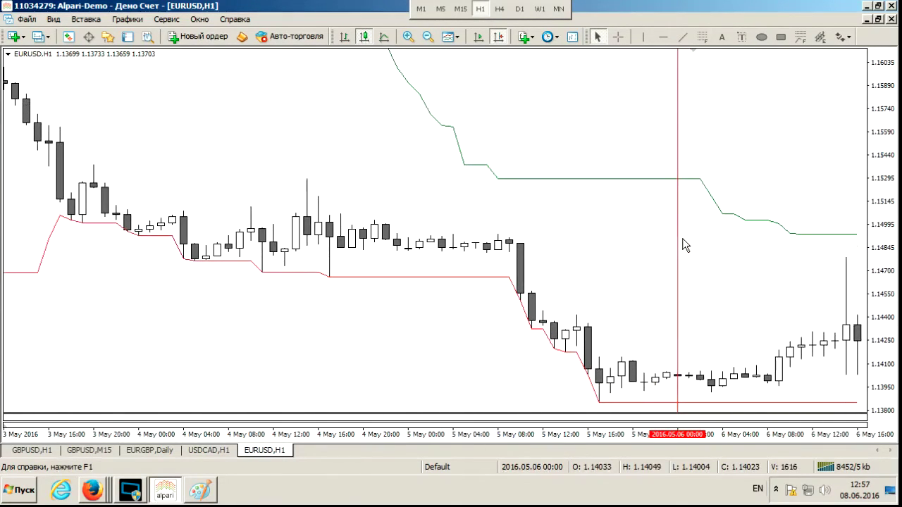
pyautogui.scroll(-3, 683, 243)
pyautogui.scroll(-2, 682, 240)
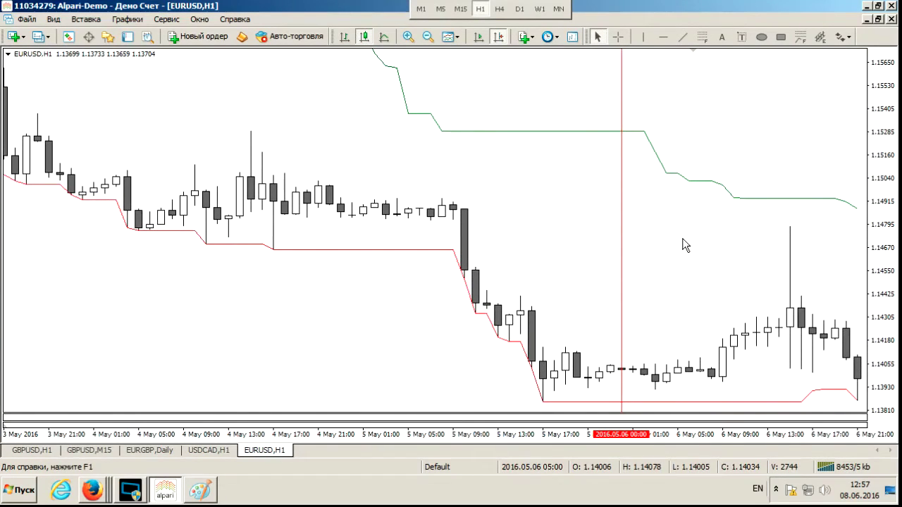
pyautogui.middleClick(856, 364)
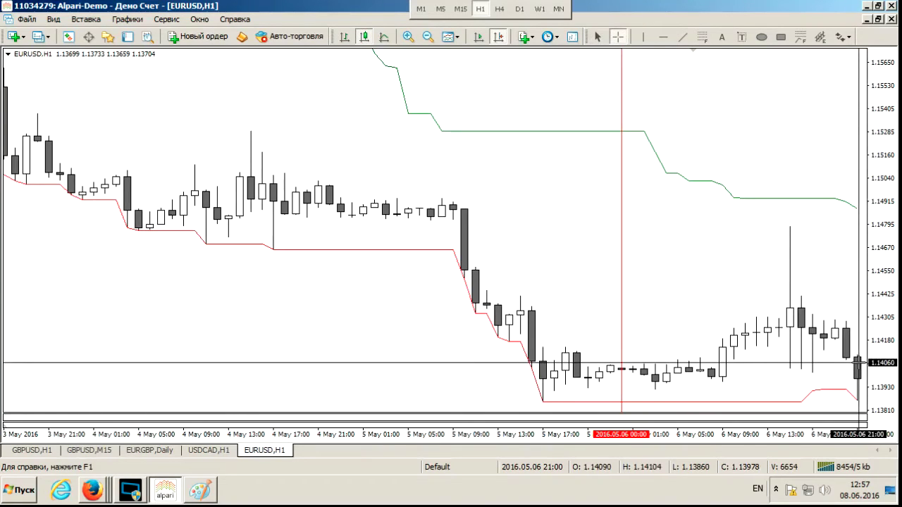
pyautogui.middleClick(857, 363)
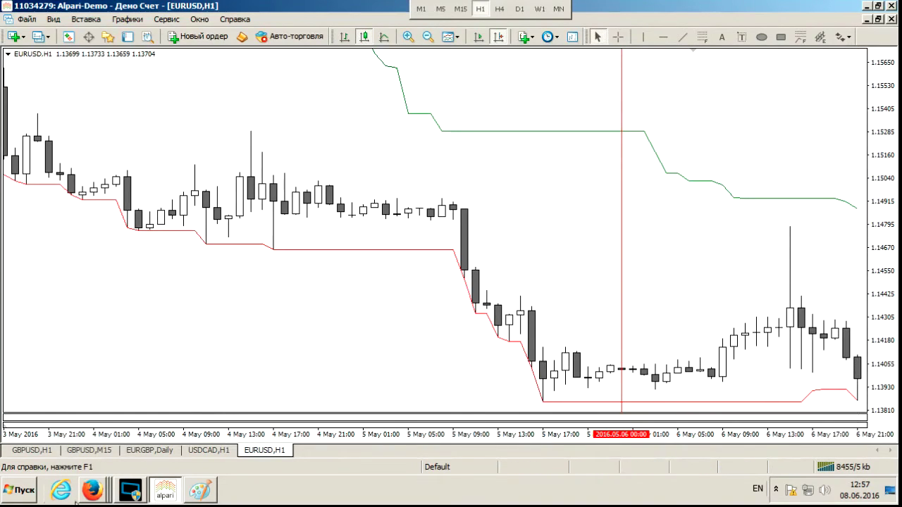
# On the spreadsheet's Тестирование sheet, set trade 1's entry date to 06.05.2016 and its entry time to 21.00.
pyautogui.click(96, 483)
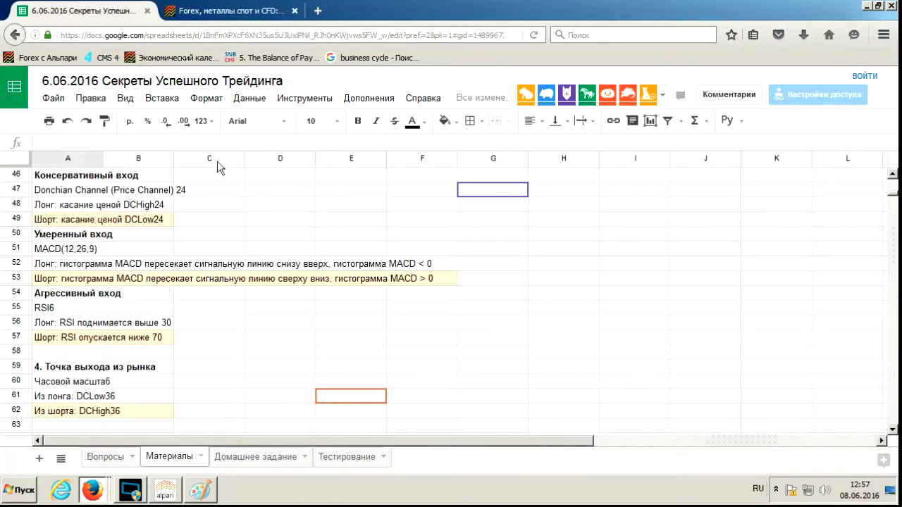
pyautogui.click(348, 456)
pyautogui.click(238, 234)
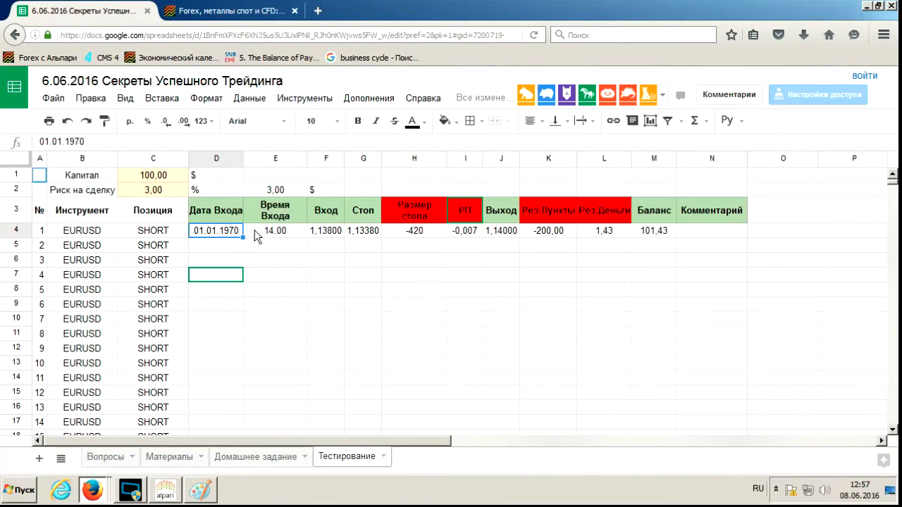
pyautogui.write('6.05.2016')
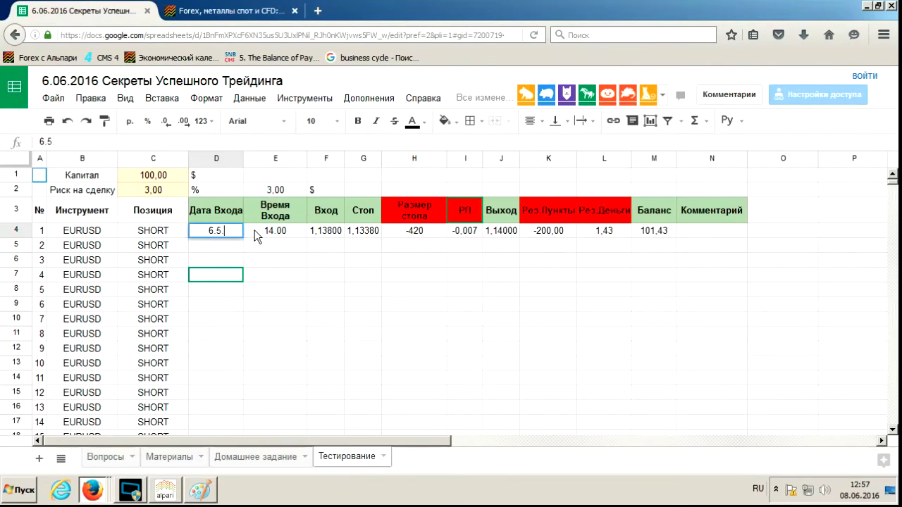
pyautogui.press('Tab')
pyautogui.write('21.')
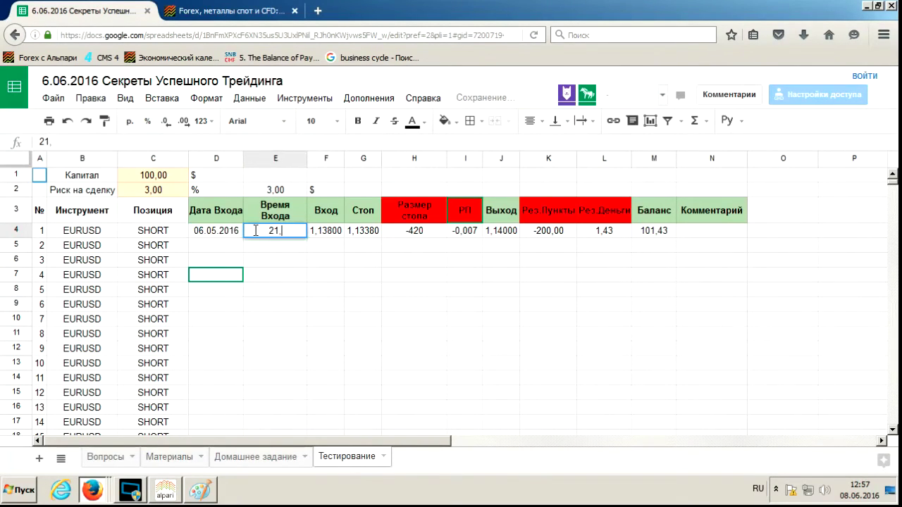
pyautogui.write('00')
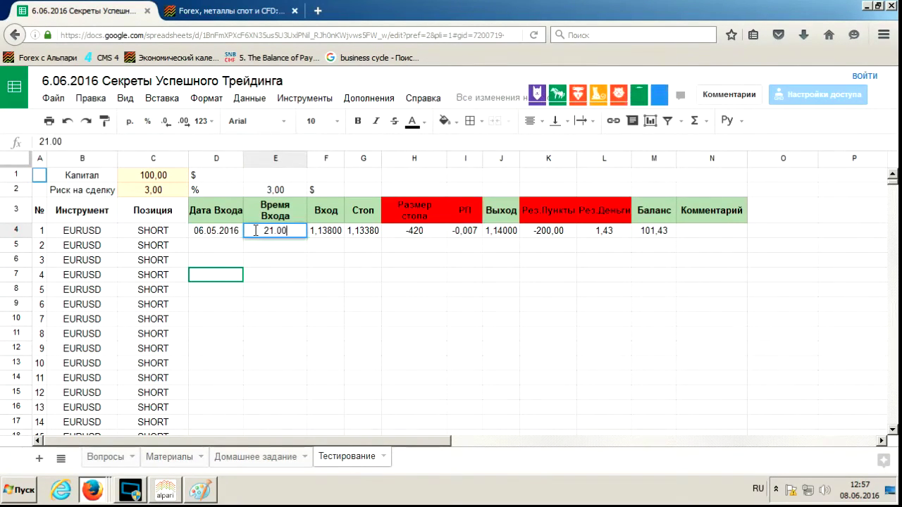
pyautogui.press('Tab')
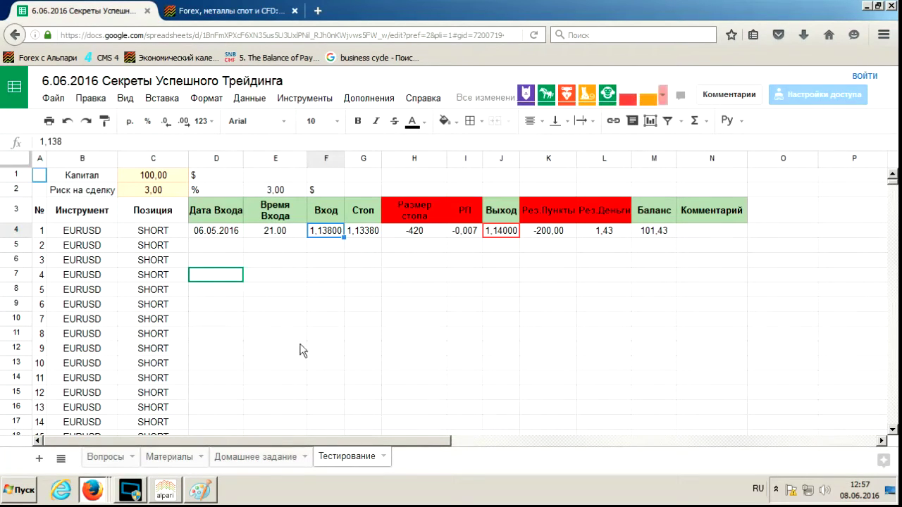
# Check the lower Donchian line on the EURUSD chart and set trade 1's entry price to 1,1392 in the spreadsheet.
pyautogui.click(168, 495)
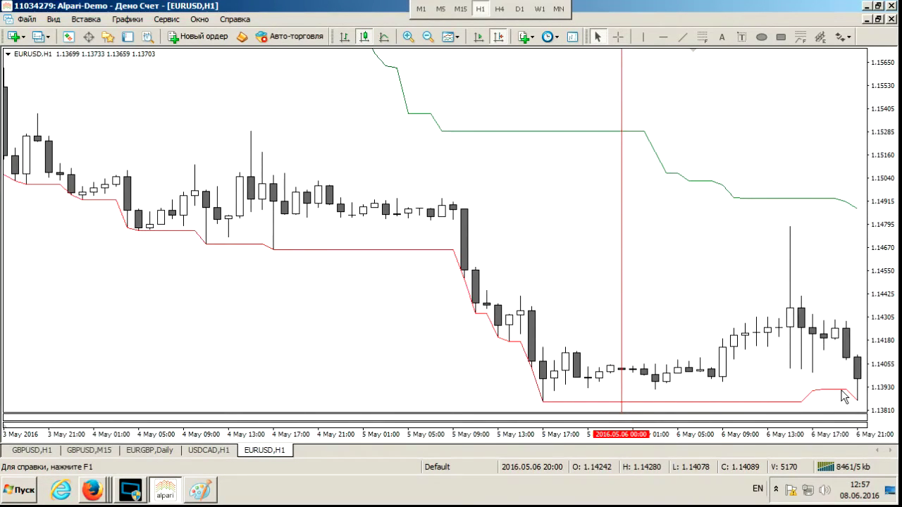
pyautogui.click(92, 491)
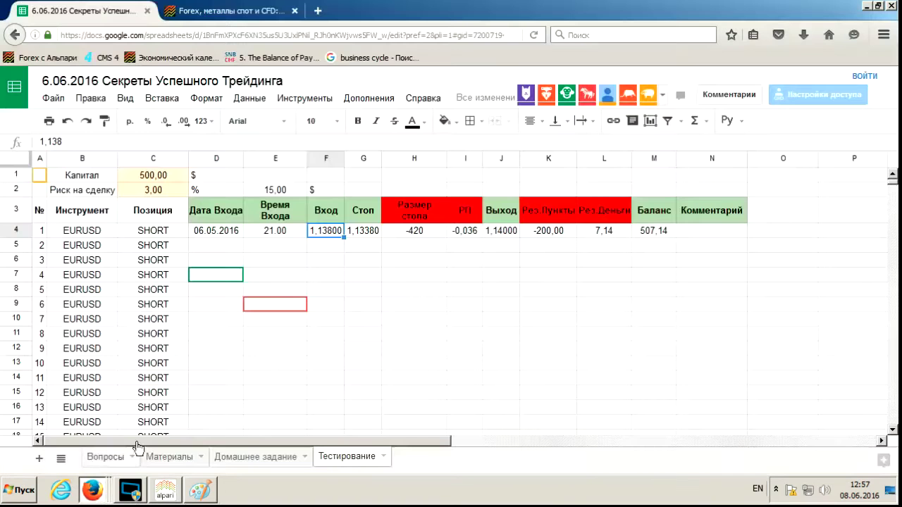
pyautogui.write('1,1392')
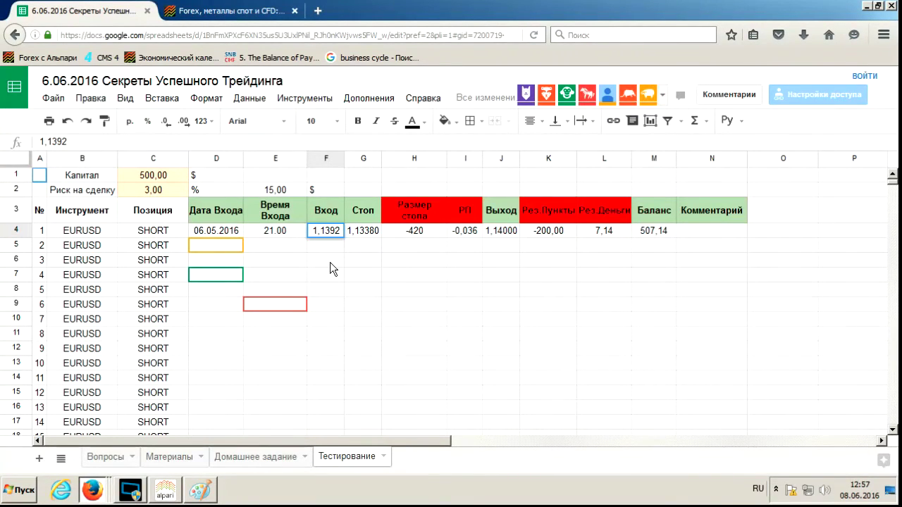
pyautogui.press('Tab')
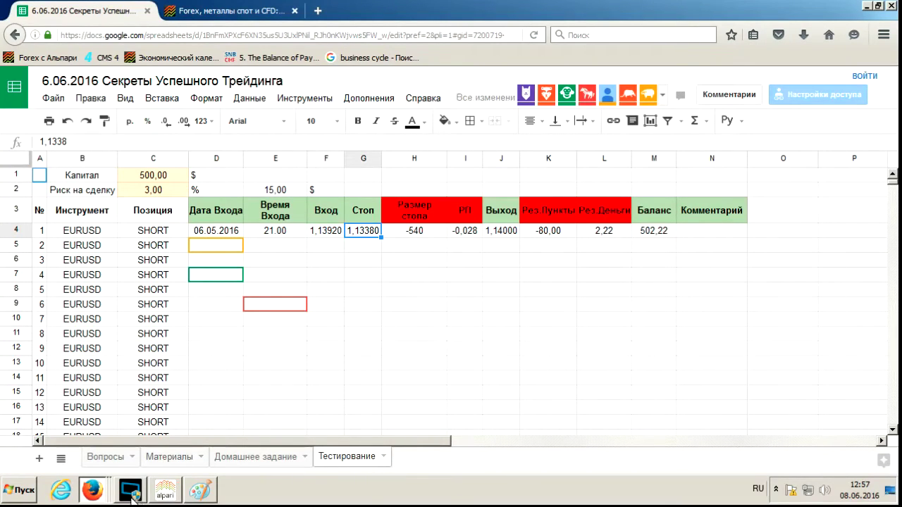
# Check the upper Donchian line at the 6 May 20:00 bar with the crosshair and set trade 1's stop to 1,1493 in the spreadsheet.
pyautogui.click(162, 496)
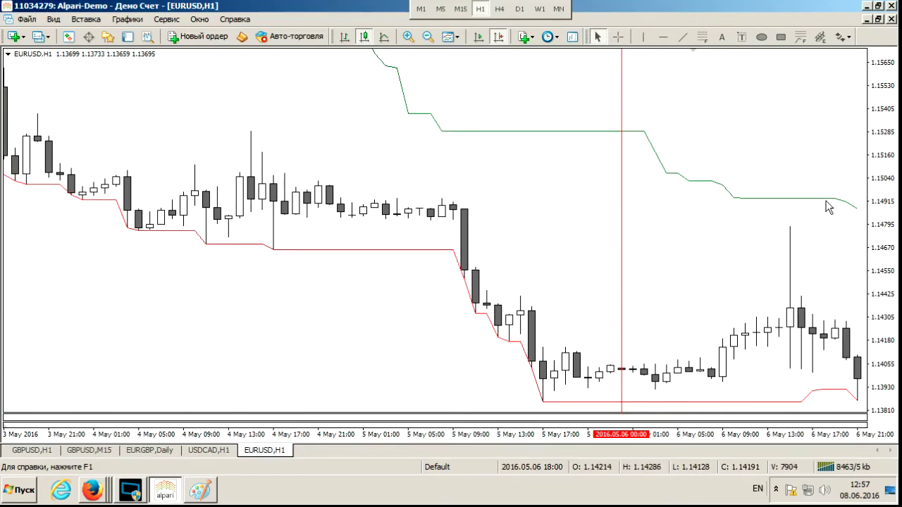
pyautogui.hotkey('ctrl', 'f')
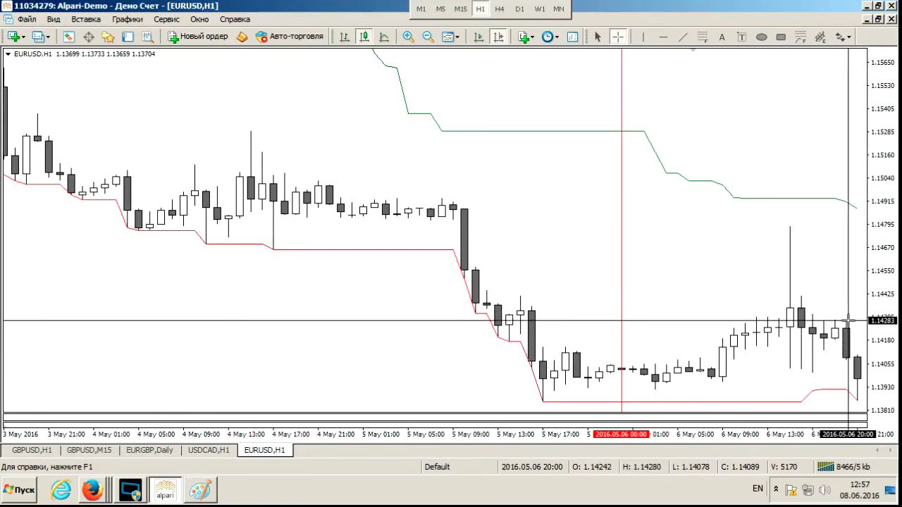
pyautogui.click(849, 210)
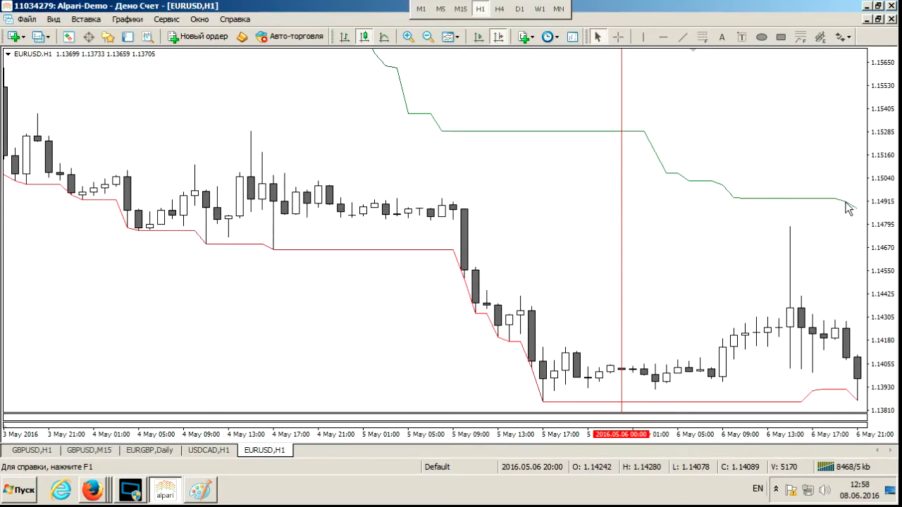
pyautogui.click(92, 491)
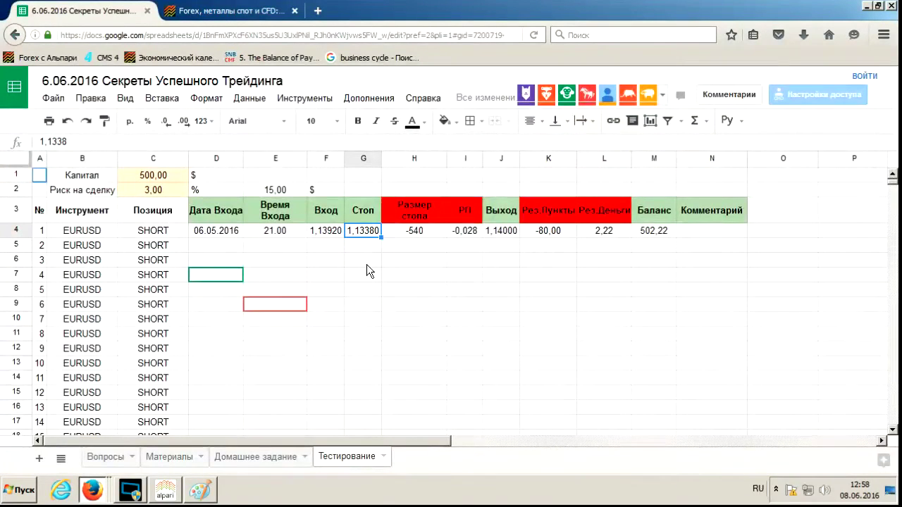
pyautogui.hotkey('alt', 'shift')
pyautogui.write('1,1493')
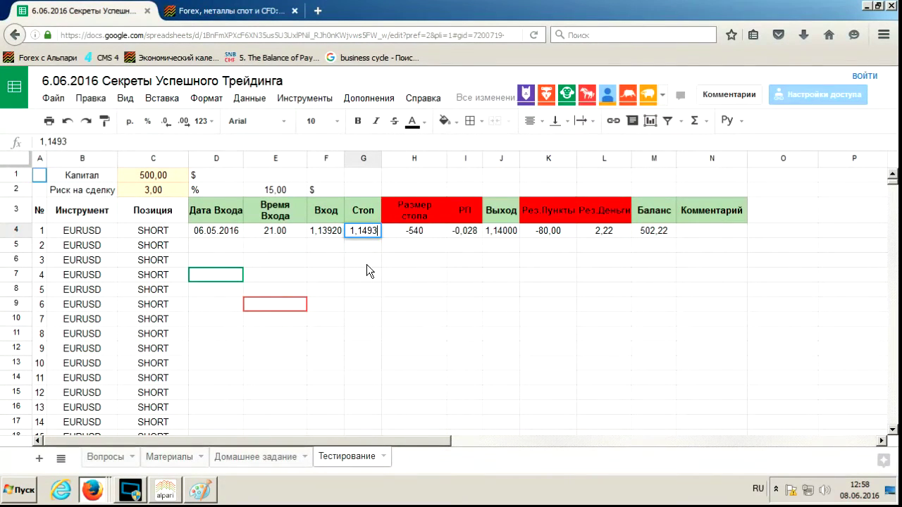
pyautogui.press('Tab')
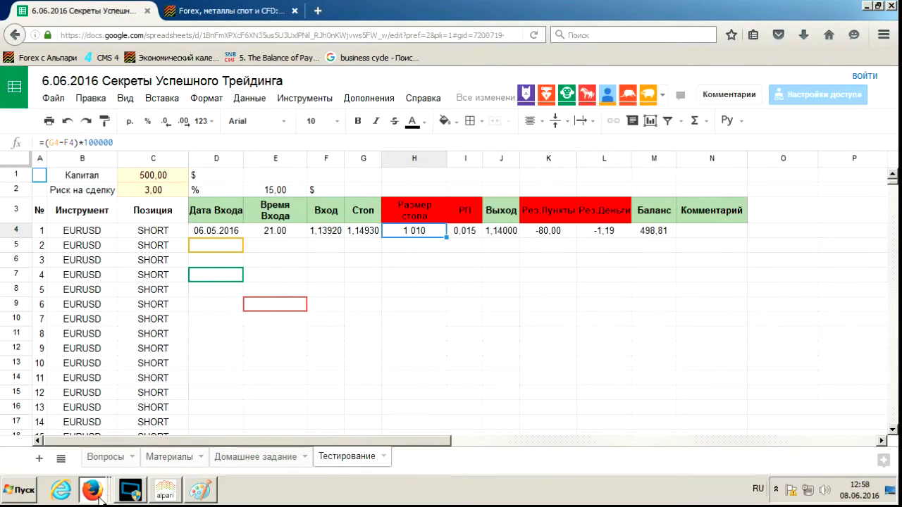
# Measure the distance between the lower and upper Donchian lines at the 6 May 20:00 bar, and return to the spreadsheet.
pyautogui.click(161, 491)
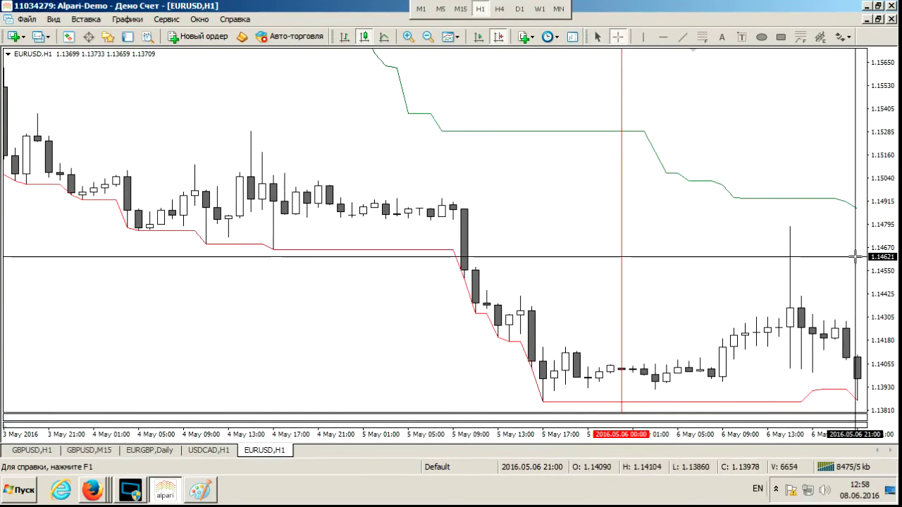
pyautogui.moveTo(845, 388); pyautogui.dragTo(847, 203)
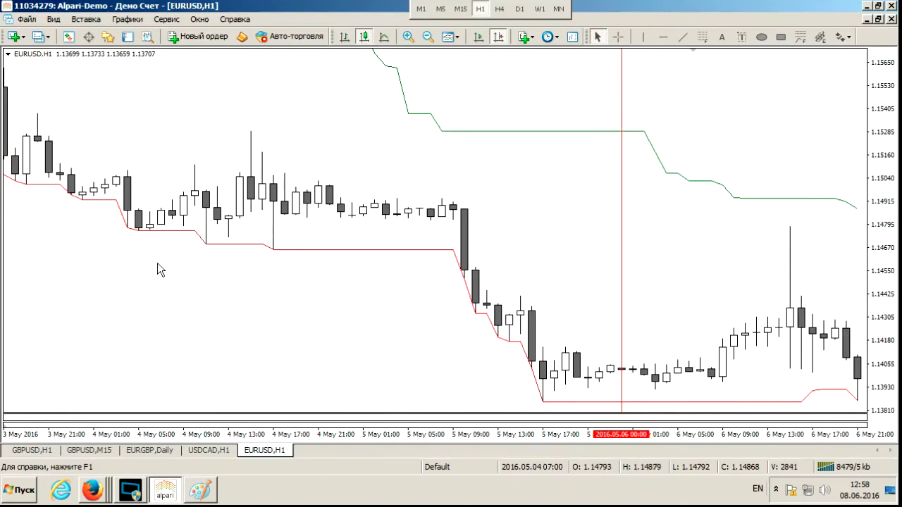
pyautogui.click(91, 489)
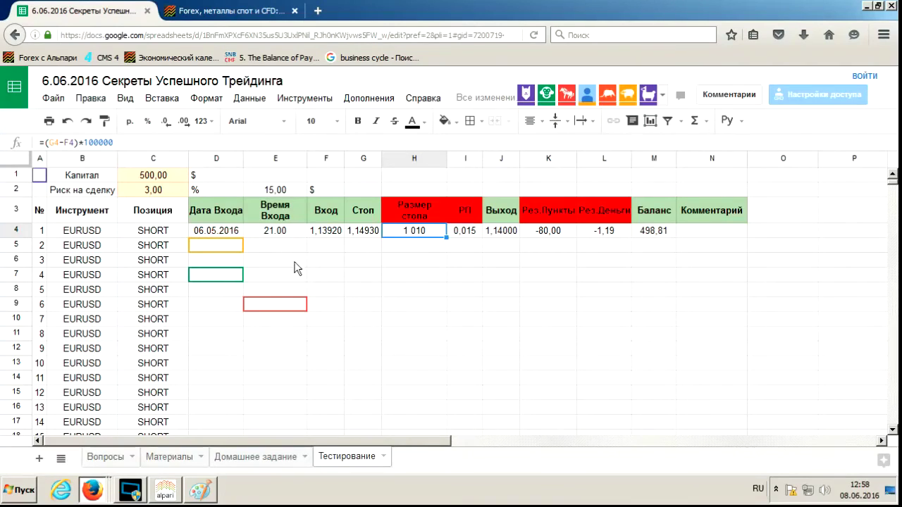
# Try a capital of 100 on the Тестирование sheet, and restore it to 500.
pyautogui.click(159, 178)
pyautogui.write('100')
pyautogui.press('Return')
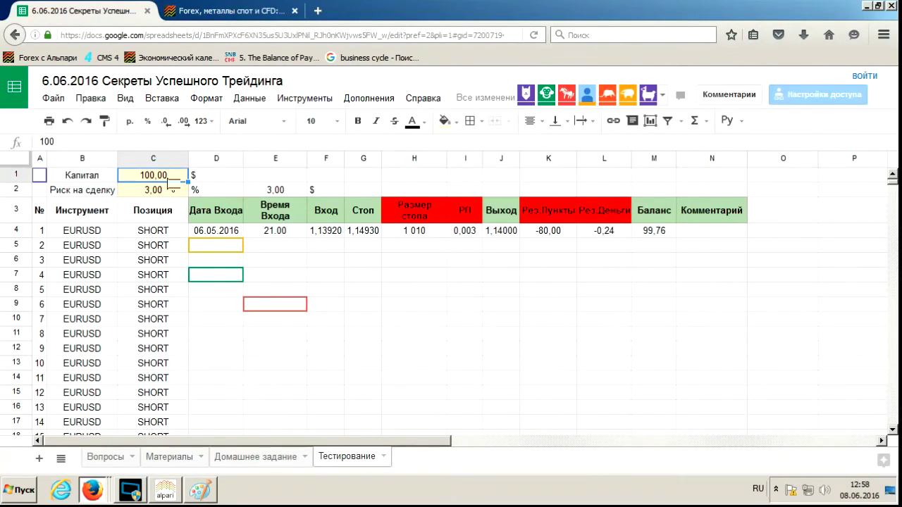
pyautogui.write('500')
pyautogui.press('Return')
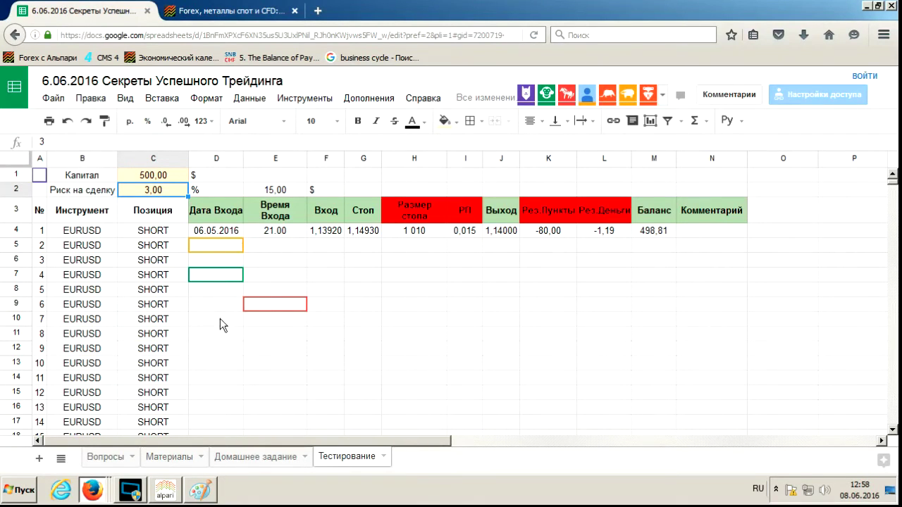
# Examine trade 1's exit price cell and the formula behind its position size (РП).
pyautogui.click(498, 236)
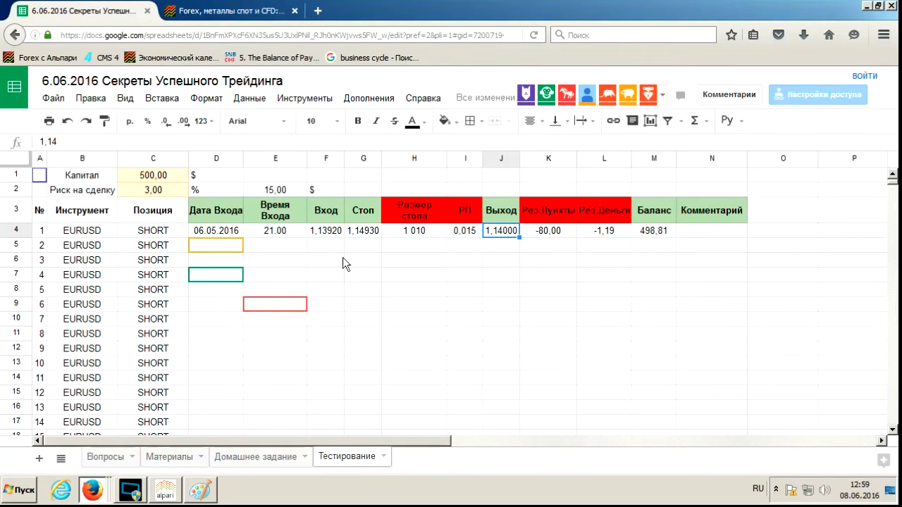
pyautogui.click(459, 236)
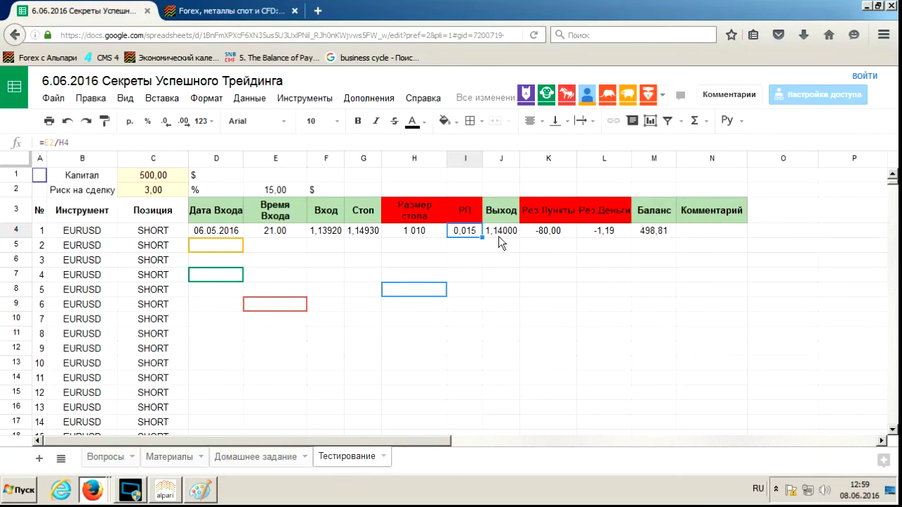
pyautogui.click(502, 233)
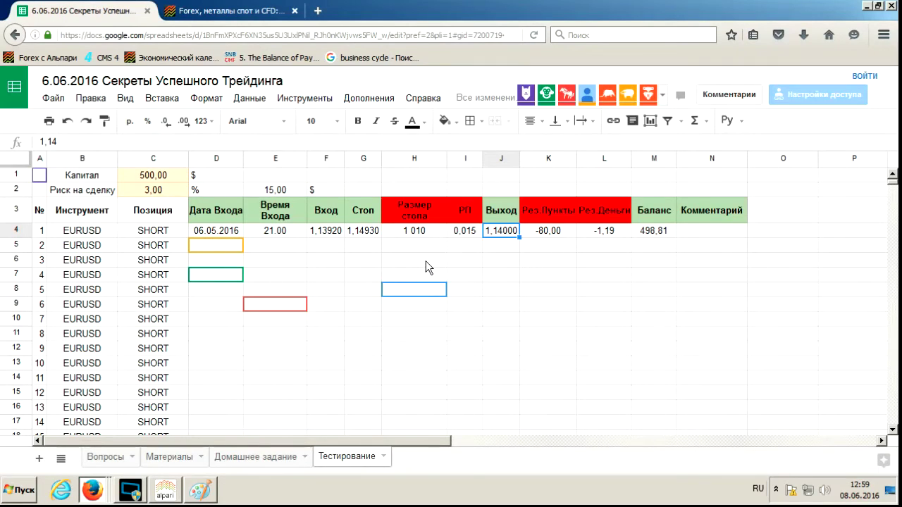
# Place a vertical line on the EURUSD H1 chart at the 2016.05.06 21:00 entry bar and colour it blue.
pyautogui.click(165, 489)
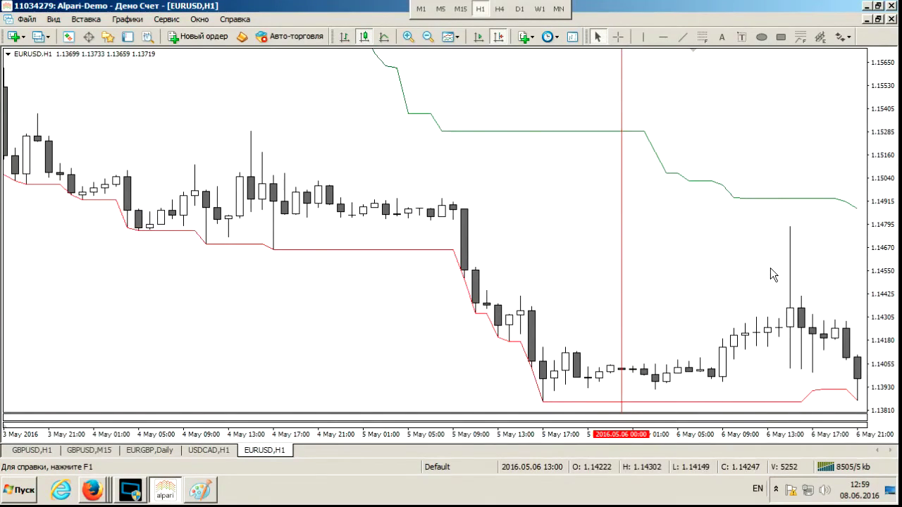
pyautogui.scroll(-3, 770, 267)
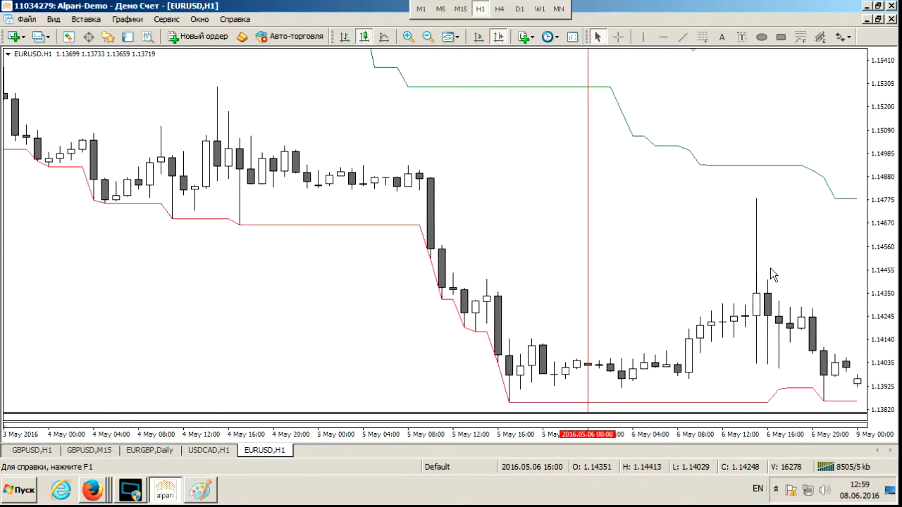
pyautogui.scroll(-2, 770, 268)
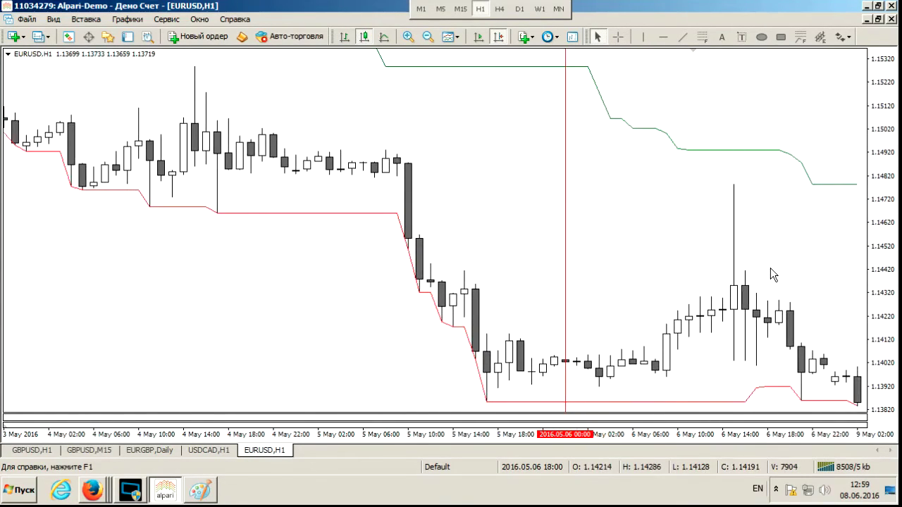
pyautogui.click(643, 37)
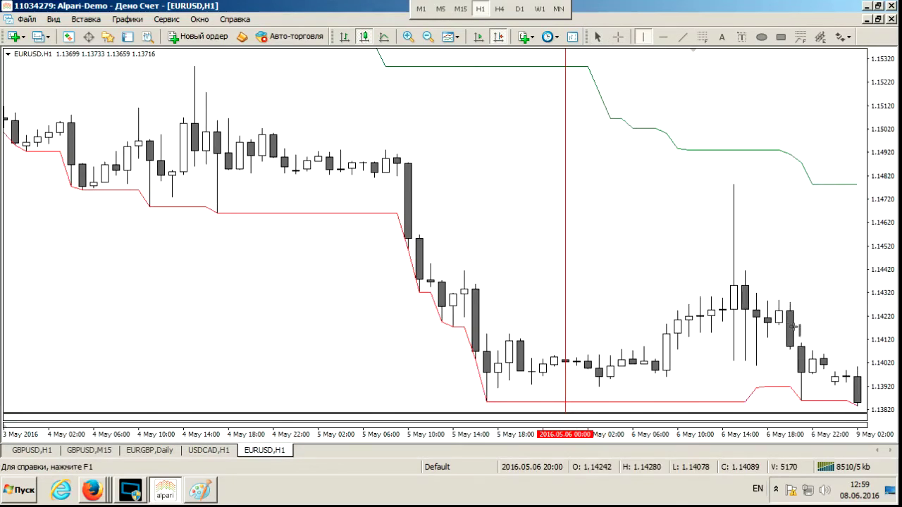
pyautogui.click(802, 328)
pyautogui.rightClick(800, 259)
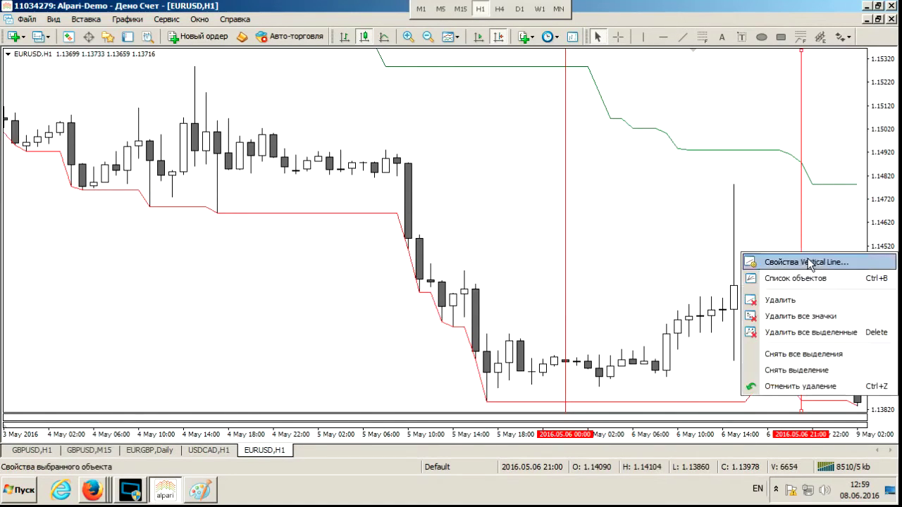
pyautogui.click(817, 262)
pyautogui.click(461, 252)
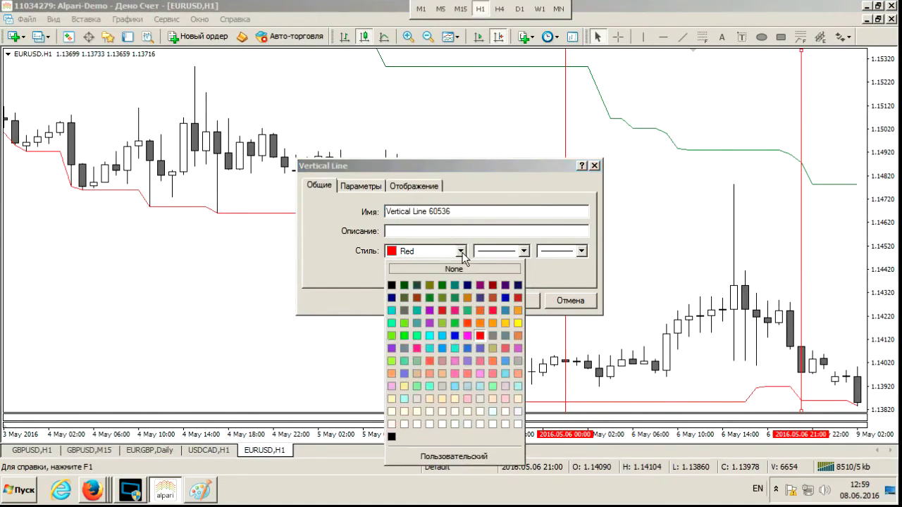
pyautogui.click(460, 345)
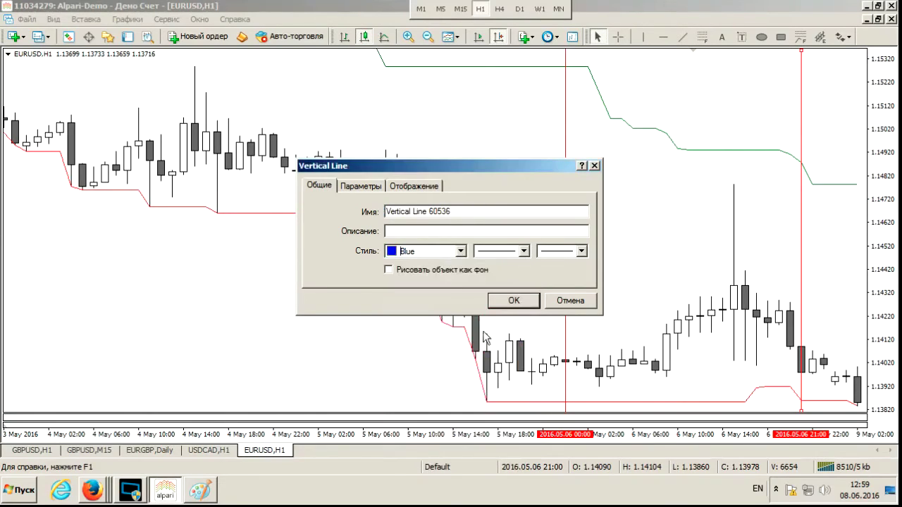
pyautogui.click(512, 300)
# Give the blue vertical line at 6 May 21:00 a short-dashed style and draw it as background.
pyautogui.rightClick(801, 221)
pyautogui.click(796, 231)
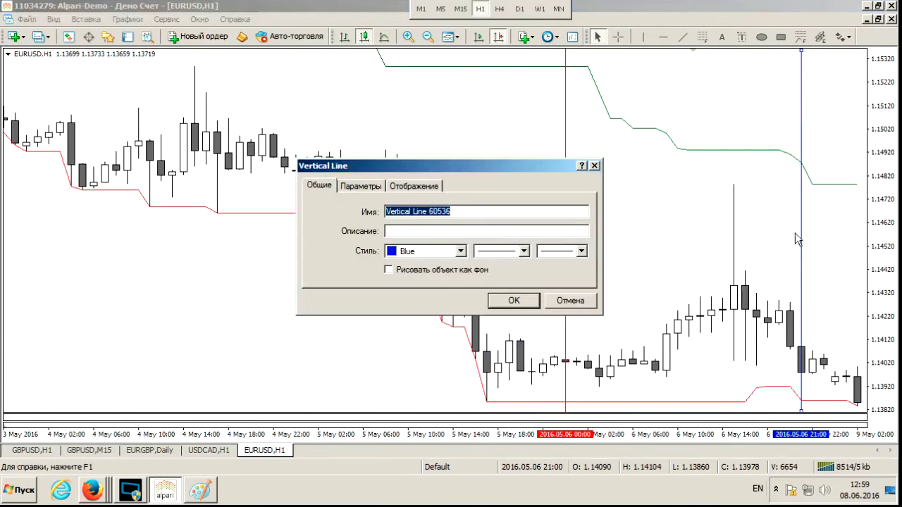
pyautogui.click(523, 251)
pyautogui.click(508, 279)
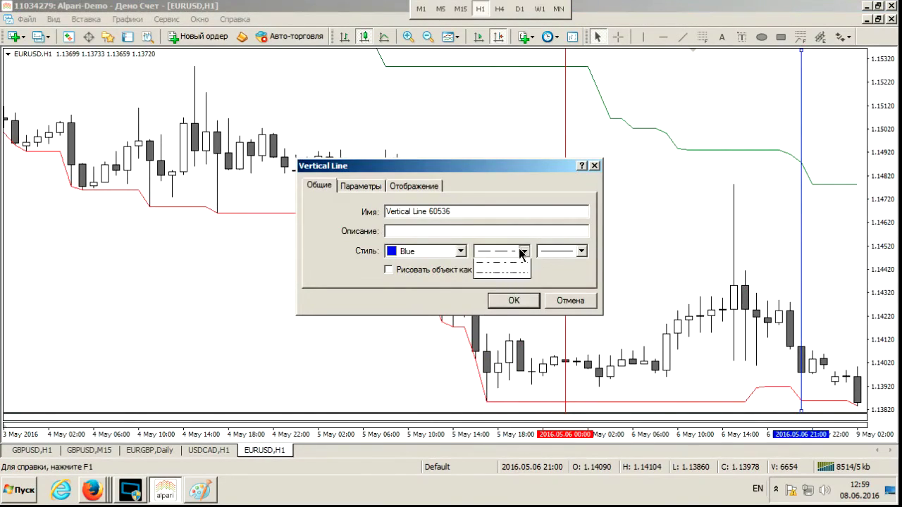
pyautogui.click(523, 250)
pyautogui.click(508, 279)
pyautogui.click(512, 300)
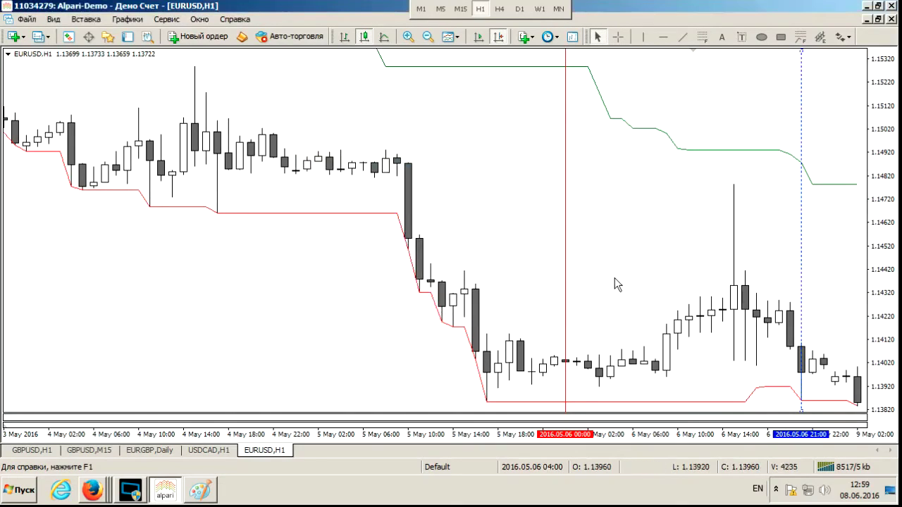
pyautogui.doubleClick(801, 250)
pyautogui.click(437, 270)
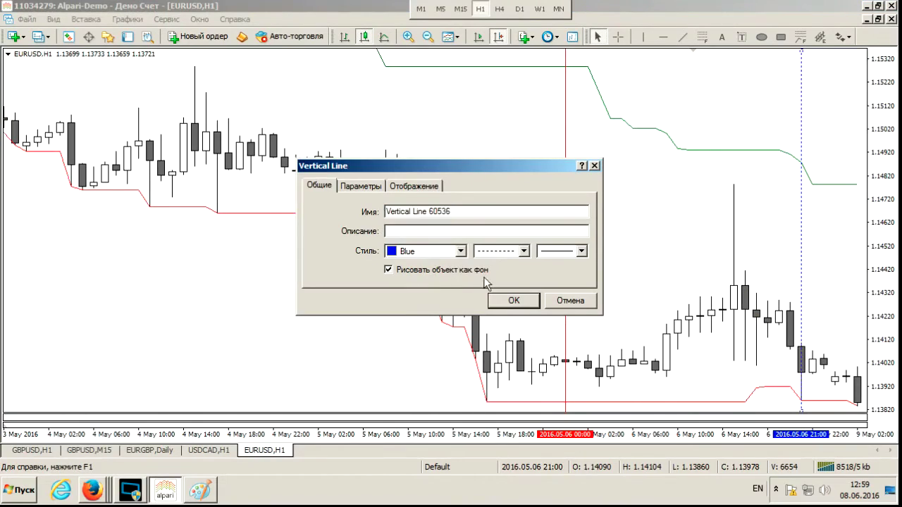
pyautogui.click(513, 300)
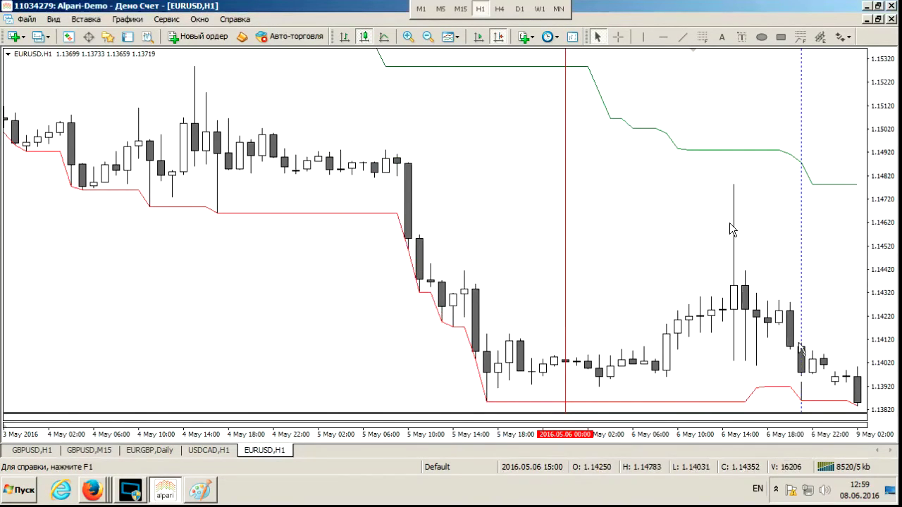
# Examine the EURUSD H1 bars from the 6 May 21:00 entry through 10 May 14:00 against the upper Donchian line.
pyautogui.scroll(-5, 729, 222)
pyautogui.scroll(-3, 730, 224)
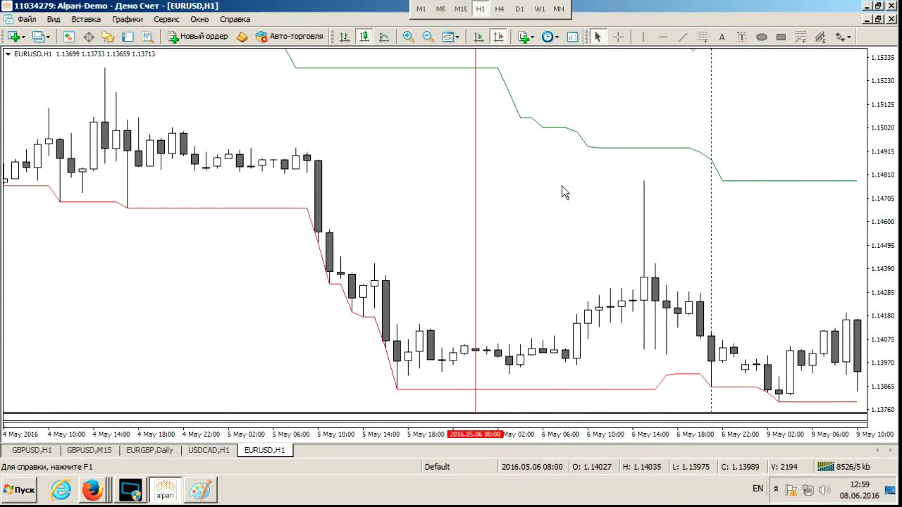
pyautogui.scroll(-1, 562, 188)
pyautogui.scroll(-7, 562, 186)
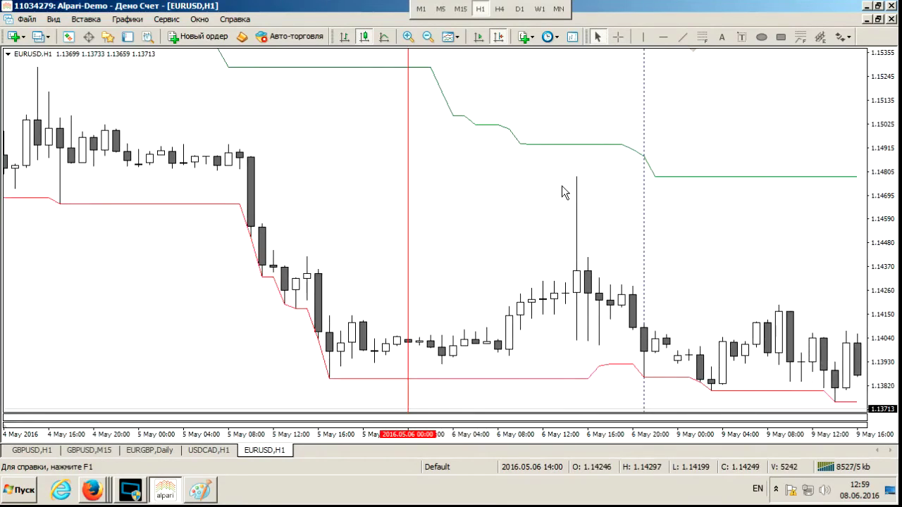
pyautogui.scroll(-3, 561, 188)
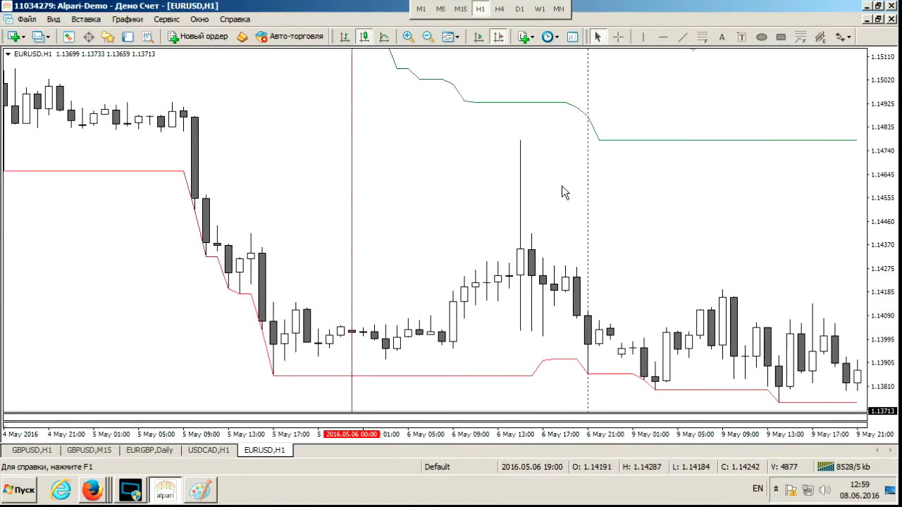
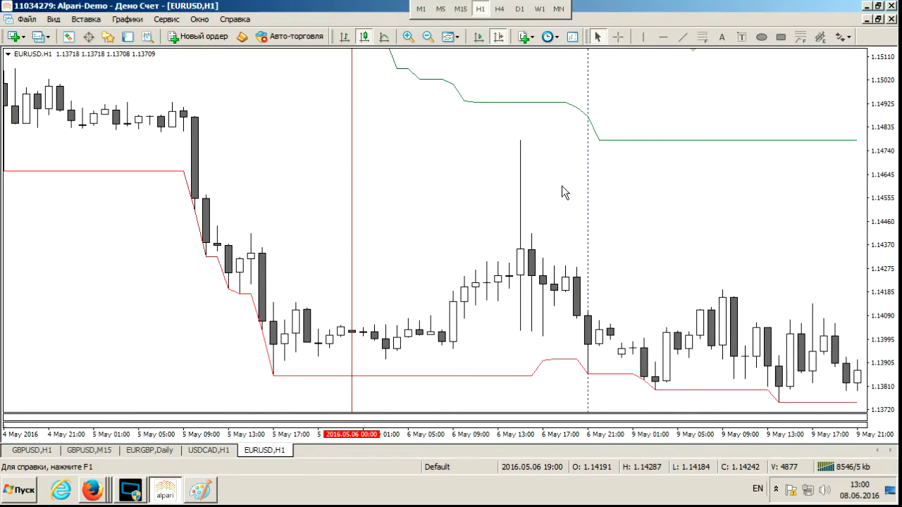
pyautogui.scroll(-5, 561, 185)
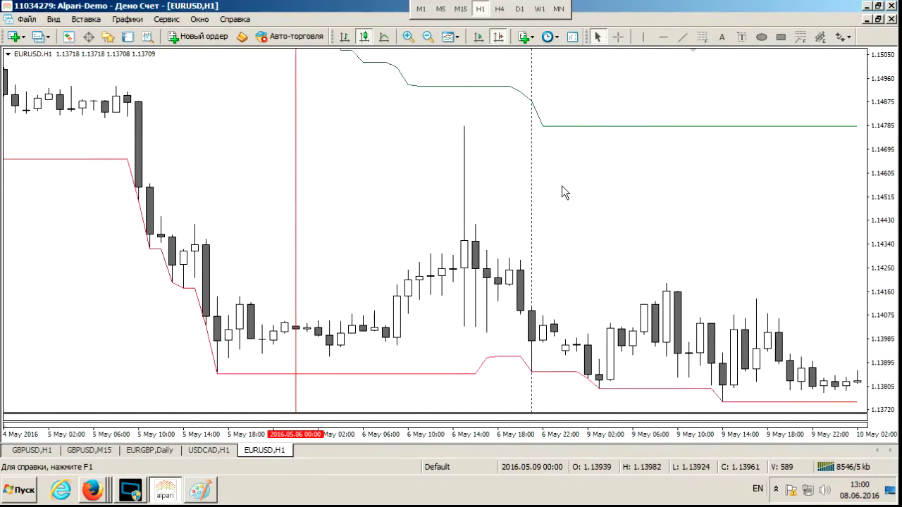
pyautogui.scroll(-4, 561, 185)
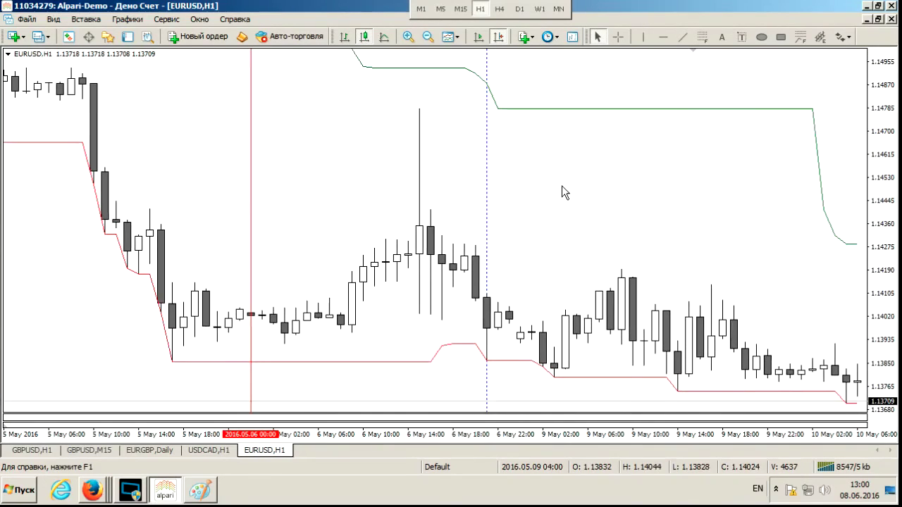
pyautogui.scroll(-3, 561, 186)
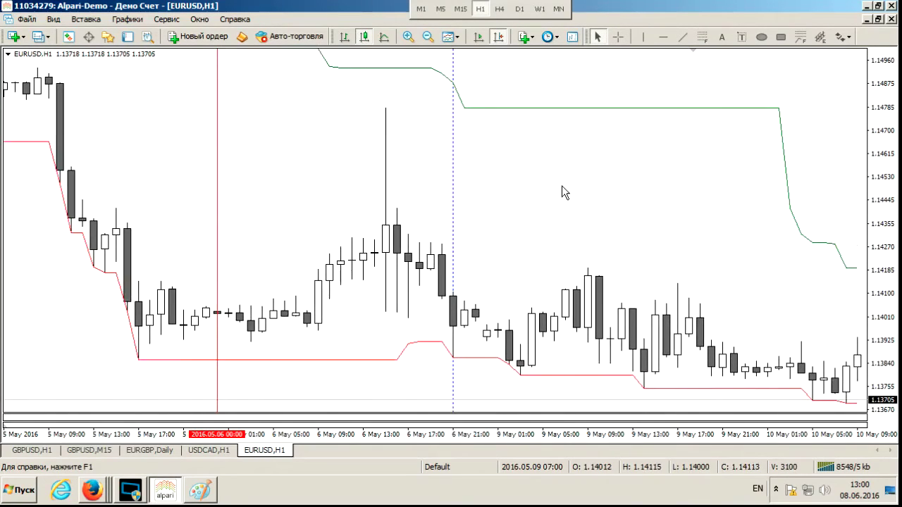
pyautogui.scroll(-5, 562, 185)
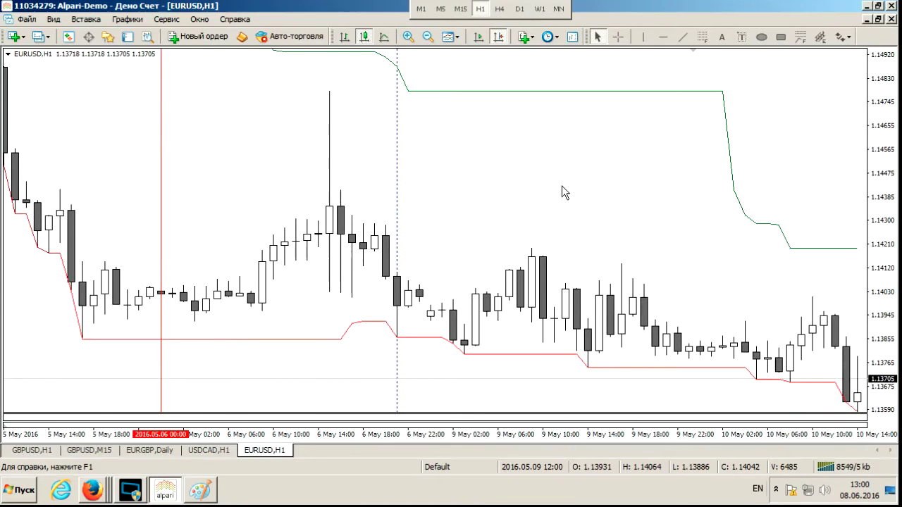
# Place a horizontal line at about 1.14207, near the latest level of the upper Donchian line.
pyautogui.hotkey('ctrl', 'f')
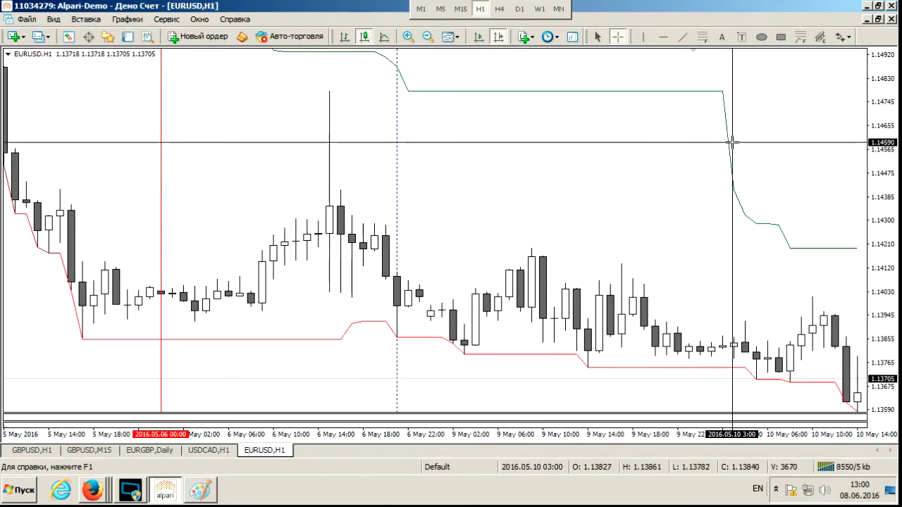
pyautogui.click(663, 36)
pyautogui.click(774, 205)
pyautogui.moveTo(774, 205); pyautogui.dragTo(775, 245)
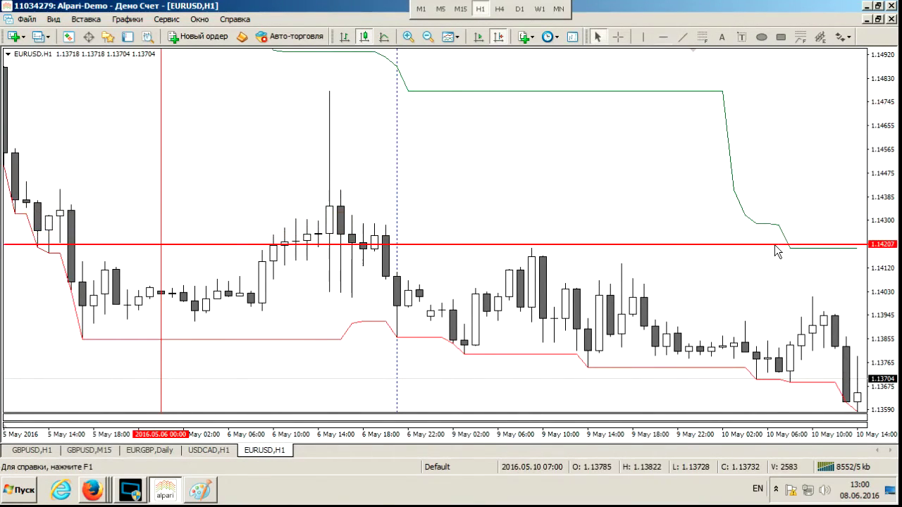
# Colour the horizontal line purple and align it with the upper Donchian line at 1.14197.
pyautogui.doubleClick(777, 248)
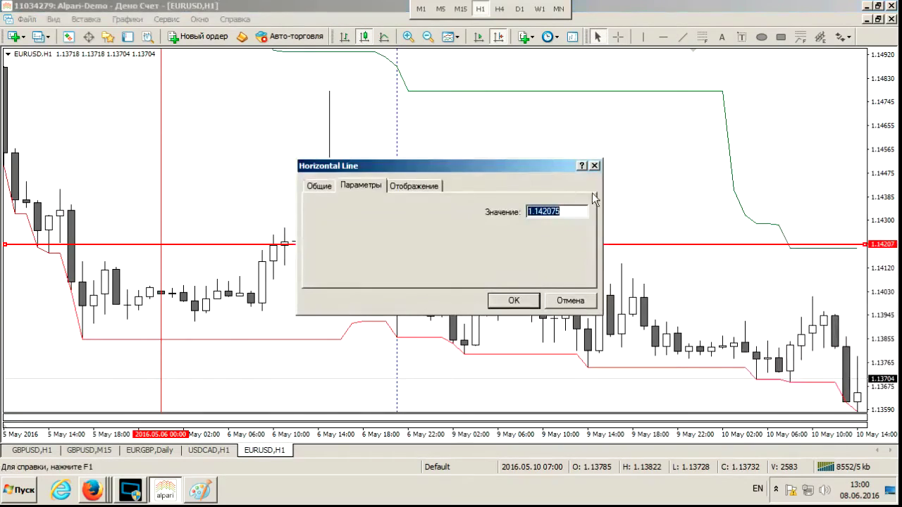
pyautogui.click(319, 184)
pyautogui.click(460, 251)
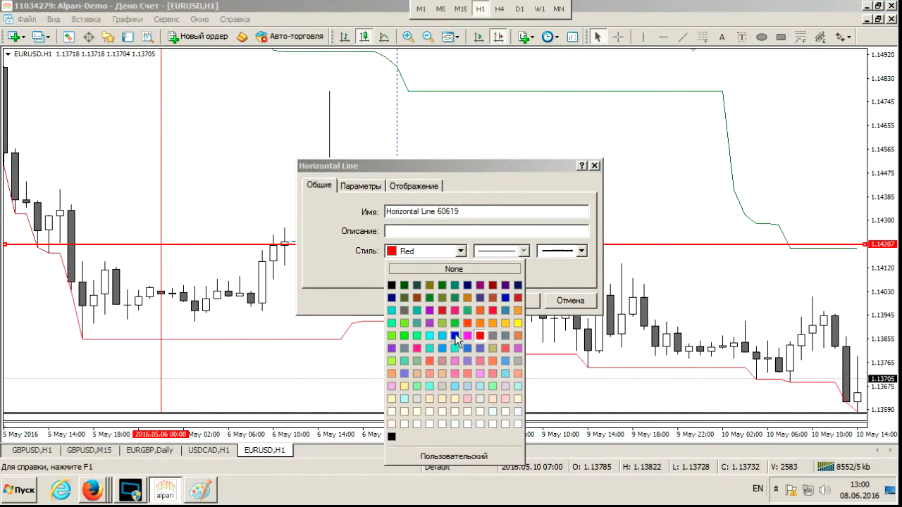
pyautogui.click(429, 310)
pyautogui.click(514, 300)
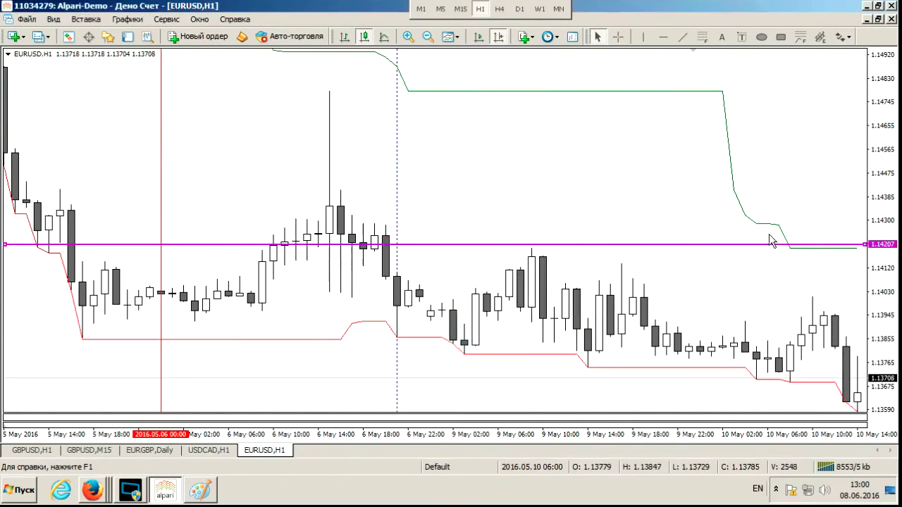
pyautogui.moveTo(711, 242); pyautogui.dragTo(757, 248)
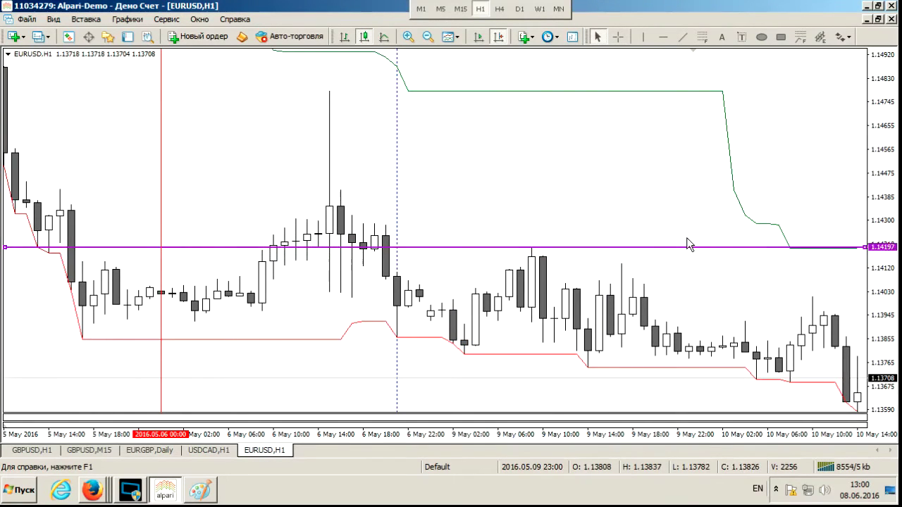
# Follow the bars to 11 May 01:00 and lower the purple line to the upper Donchian level at 1.14137.
pyautogui.scroll(-5, 686, 237)
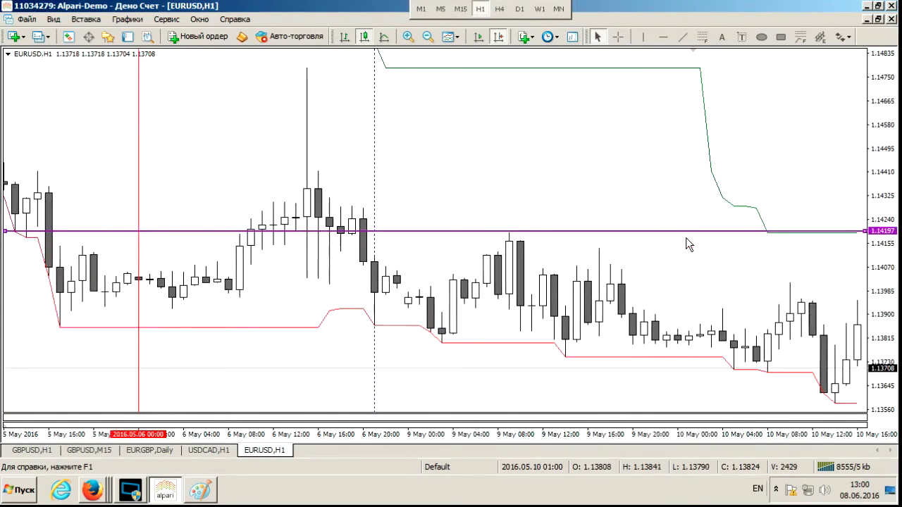
pyautogui.scroll(-4, 685, 237)
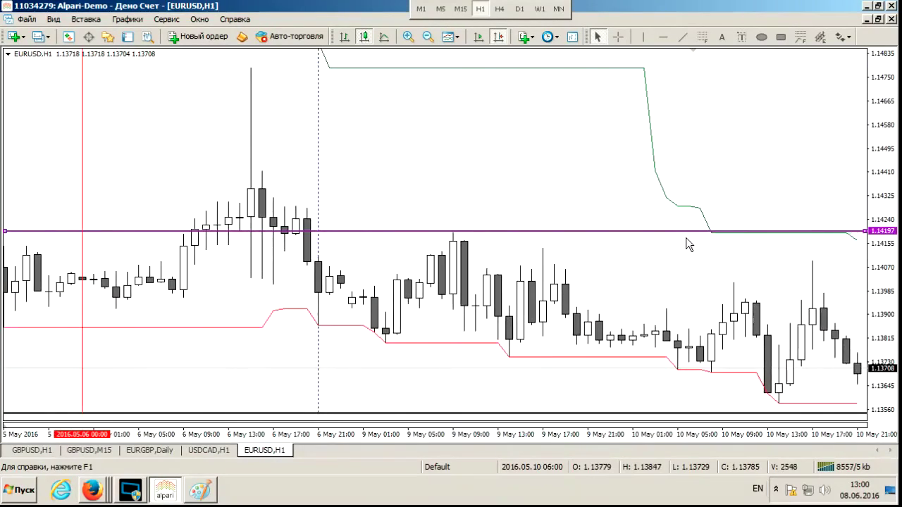
pyautogui.scroll(-1, 686, 238)
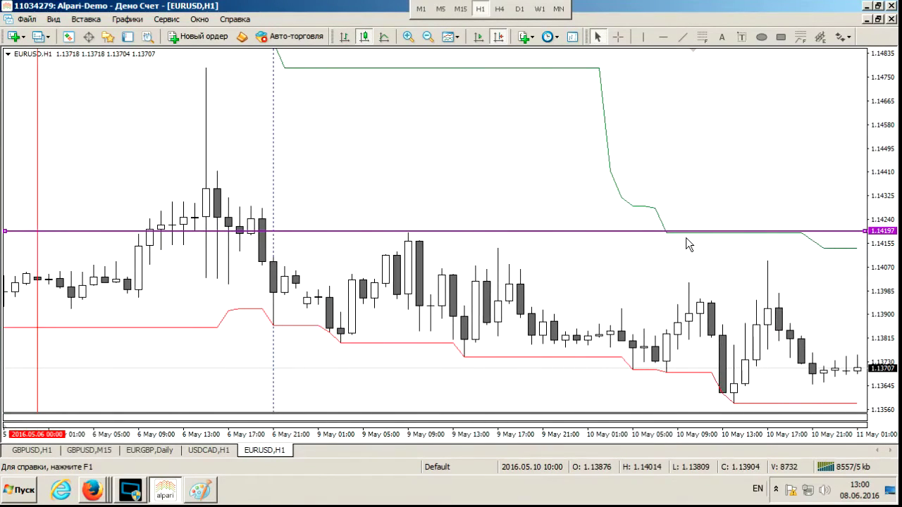
pyautogui.moveTo(847, 231); pyautogui.dragTo(847, 255)
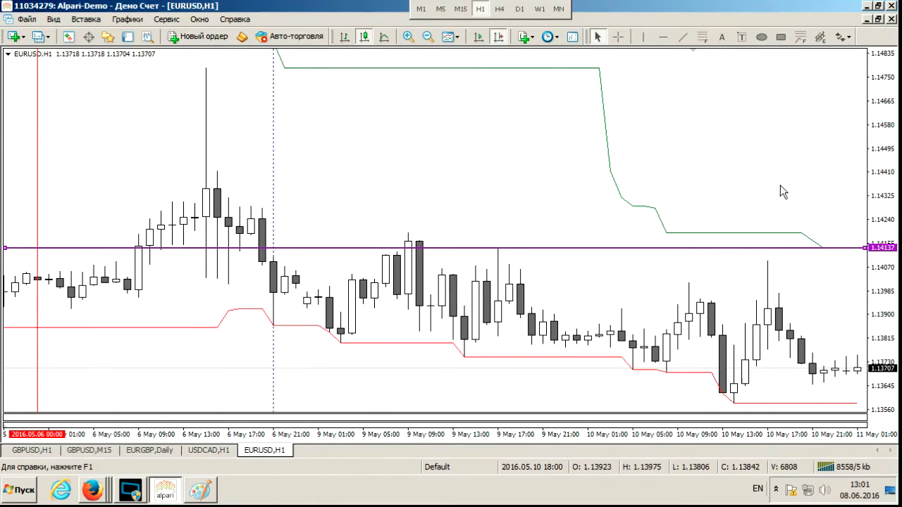
# Follow the bars to 11 May 10:00 and lower the purple line to the upper Donchian level at 1.14090.
pyautogui.scroll(-2, 780, 186)
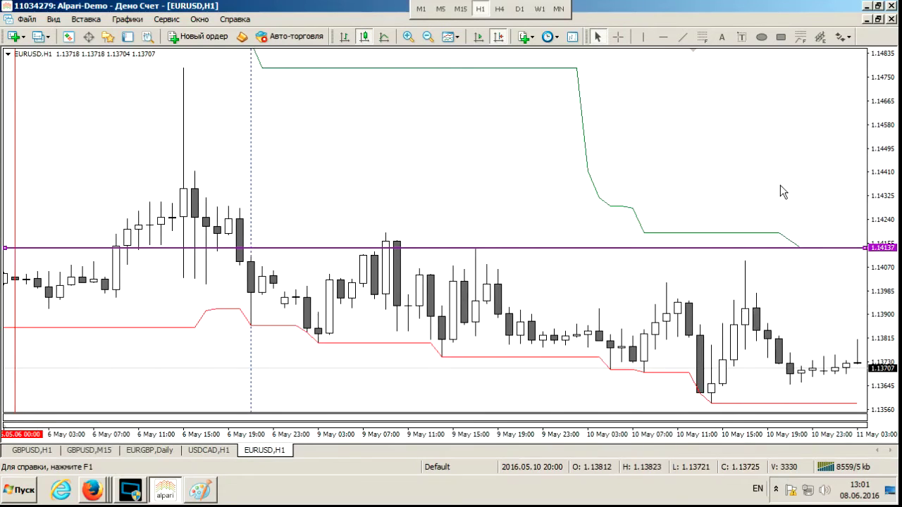
pyautogui.scroll(-5, 780, 184)
pyautogui.scroll(-2, 779, 185)
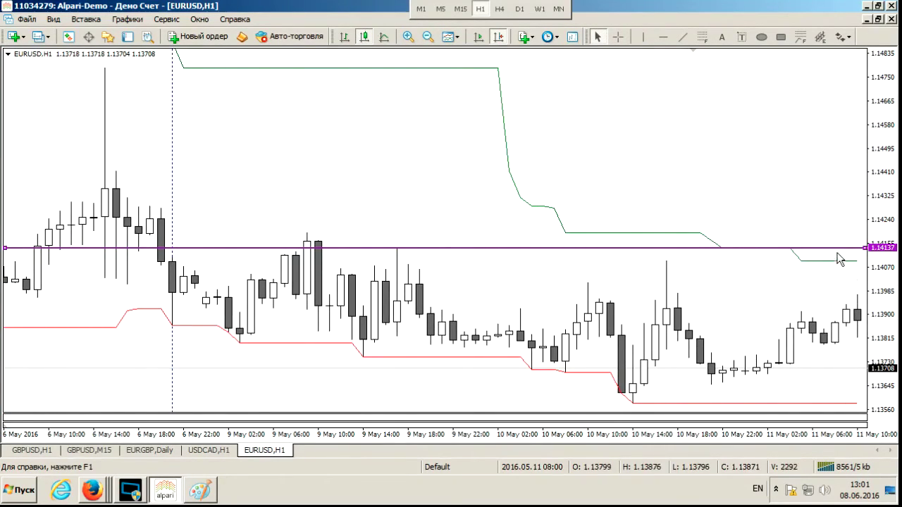
pyautogui.moveTo(836, 252); pyautogui.dragTo(840, 267)
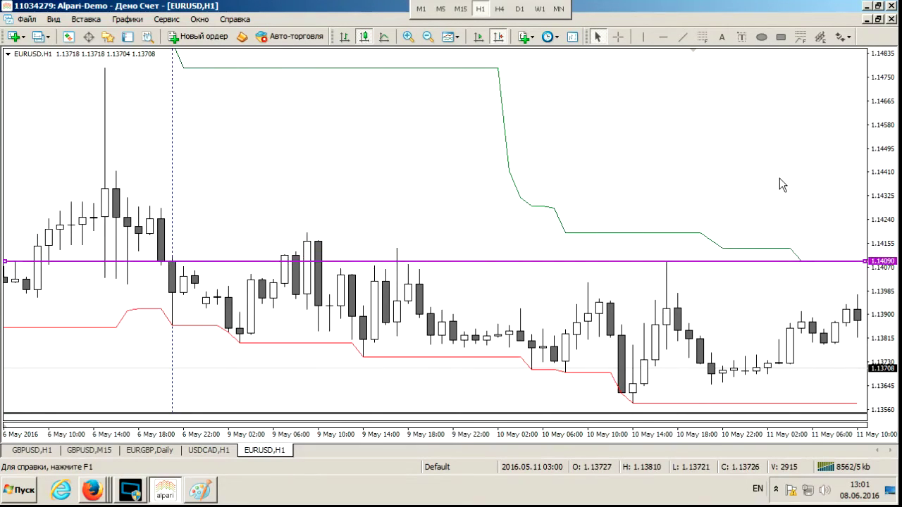
# Follow the bars to 11 May 15:00 and delete the purple horizontal line from the chart.
pyautogui.scroll(-5, 780, 185)
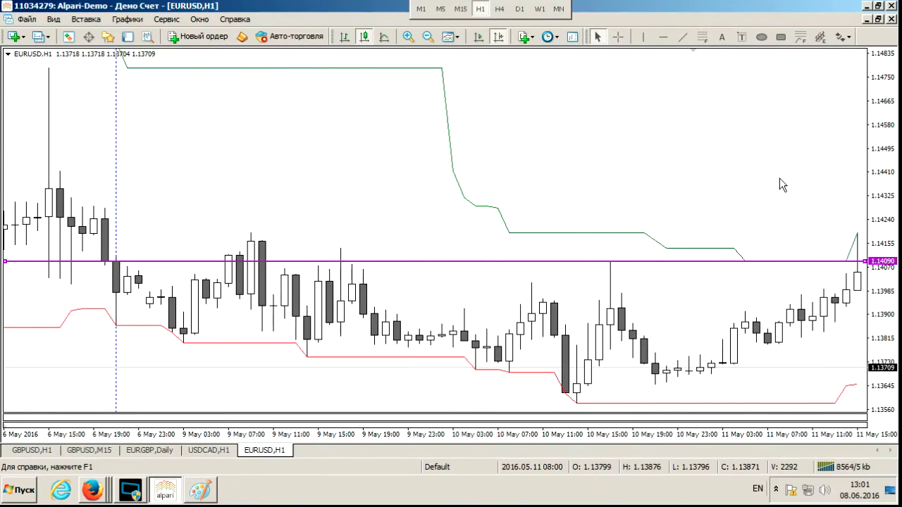
pyautogui.moveTo(749, 262); pyautogui.dragTo(752, 229)
pyautogui.rightClick(752, 229)
pyautogui.click(777, 275)
# Check with the crosshair the price and time where the 11 May 15:00 bar crosses the upper Donchian line.
pyautogui.hotkey('ctrl', 'f')
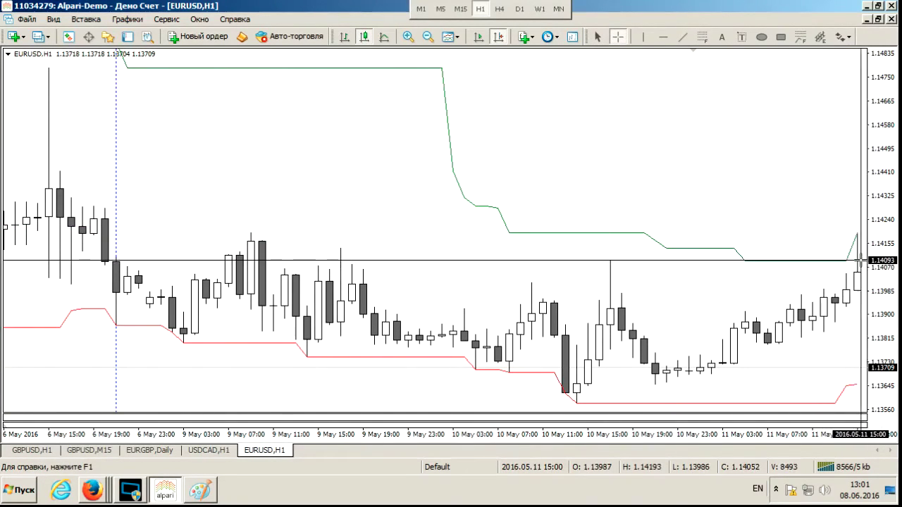
pyautogui.click(844, 265)
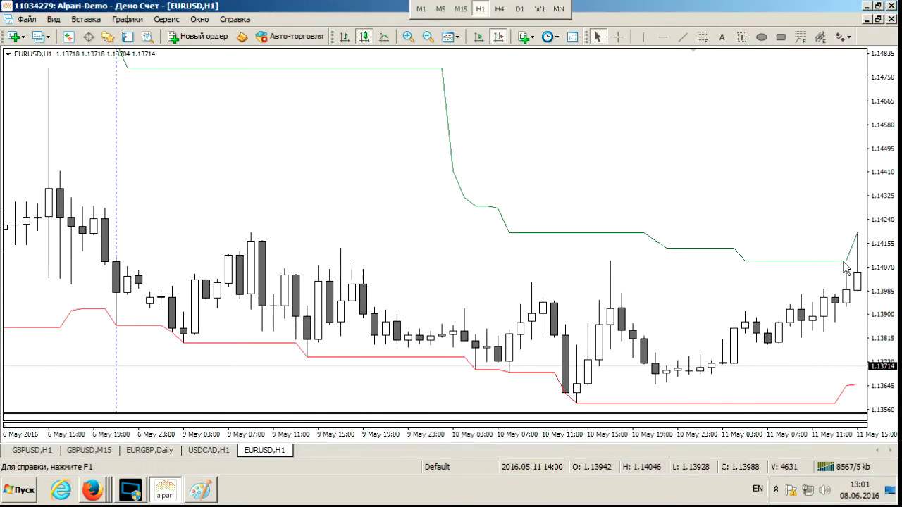
pyautogui.hotkey('ctrl', 'f')
pyautogui.click(844, 266)
# Switch to the journal spreadsheet in Firefox and set trade 1's exit price (Выход) to 1,1409.
pyautogui.click(99, 487)
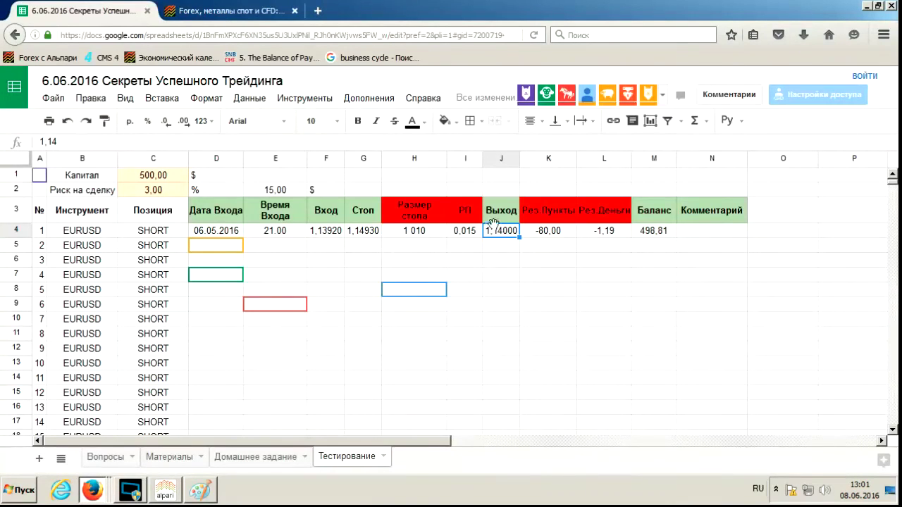
pyautogui.write('1,1')
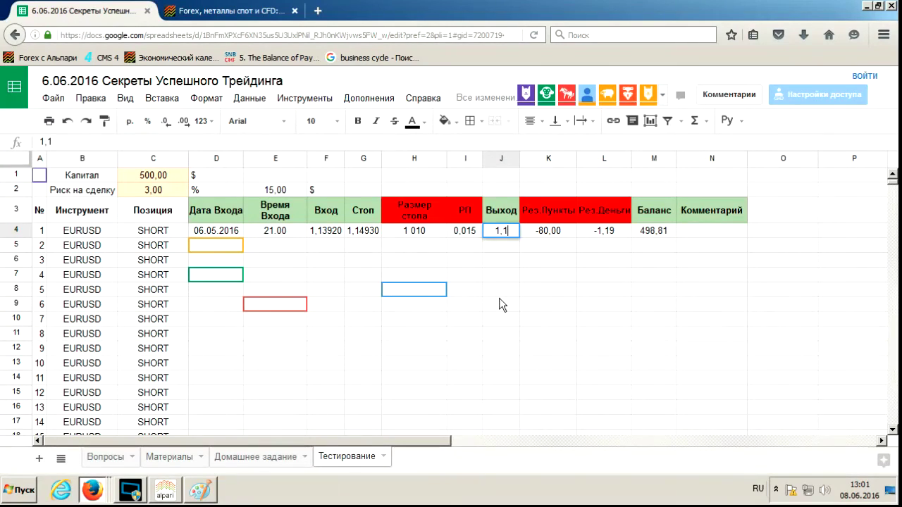
pyautogui.write('409')
pyautogui.press('Return')
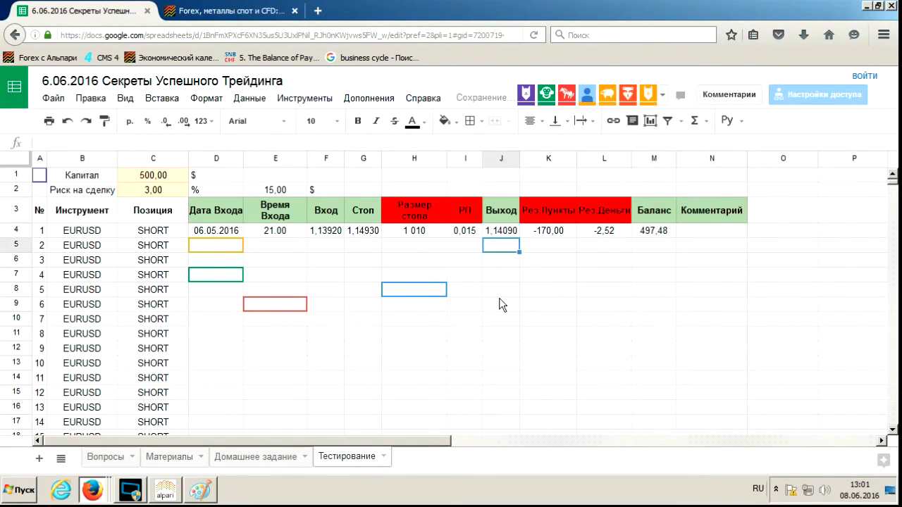
# Check trade 1's points result formula, and measure the entry-to-exit distance on the EURUSD H1 chart in the trading terminal.
pyautogui.click(543, 233)
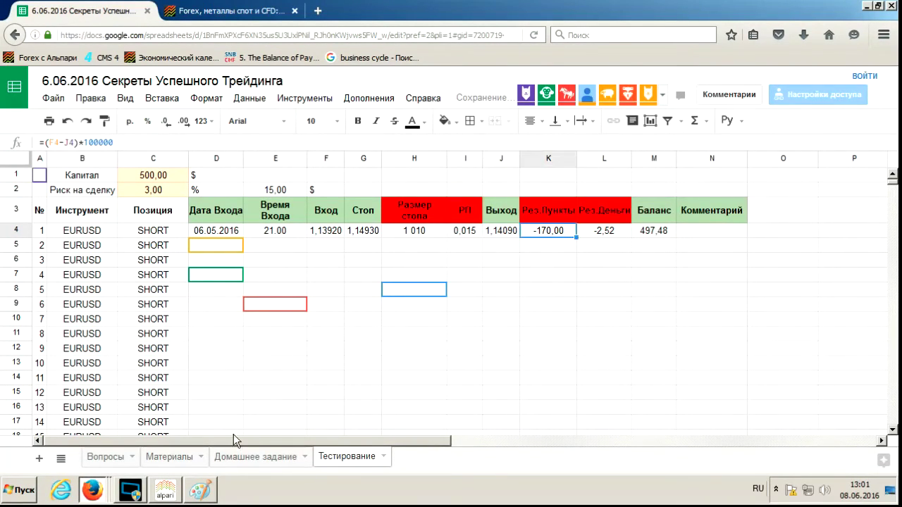
pyautogui.click(164, 491)
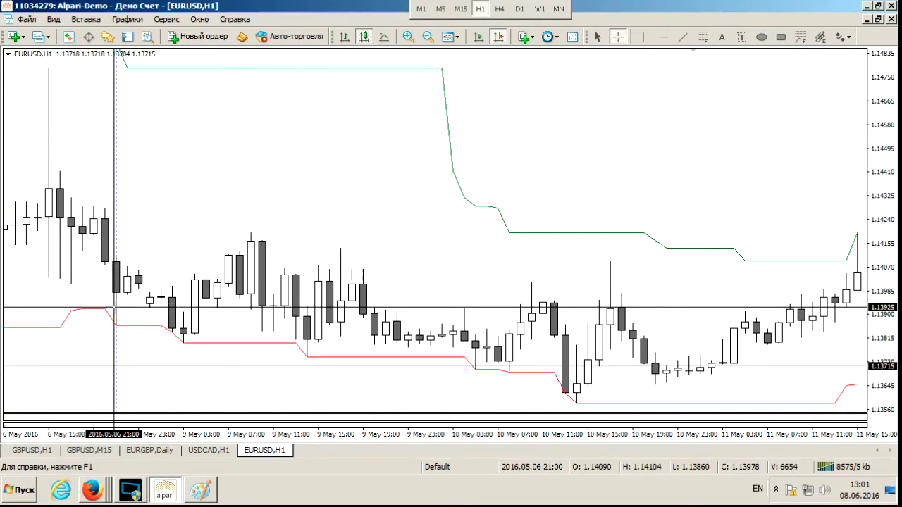
pyautogui.moveTo(115, 307); pyautogui.dragTo(853, 264)
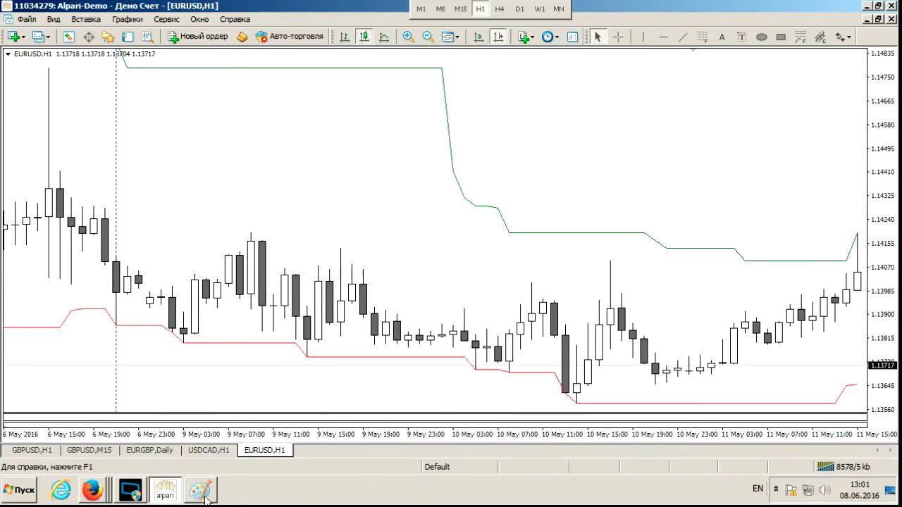
# View the Вопросы sheet of the journal spreadsheet and return to trade 1 on the Тестирование sheet.
pyautogui.click(92, 491)
pyautogui.click(107, 459)
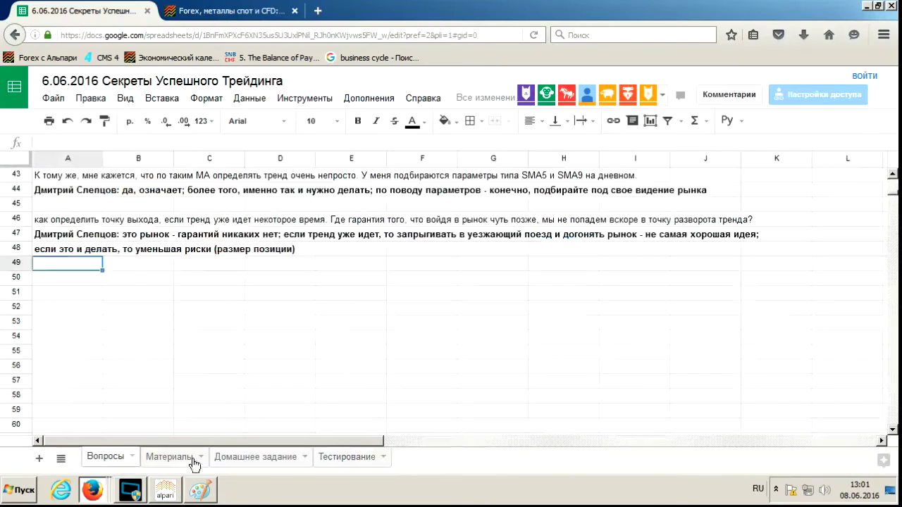
pyautogui.click(346, 457)
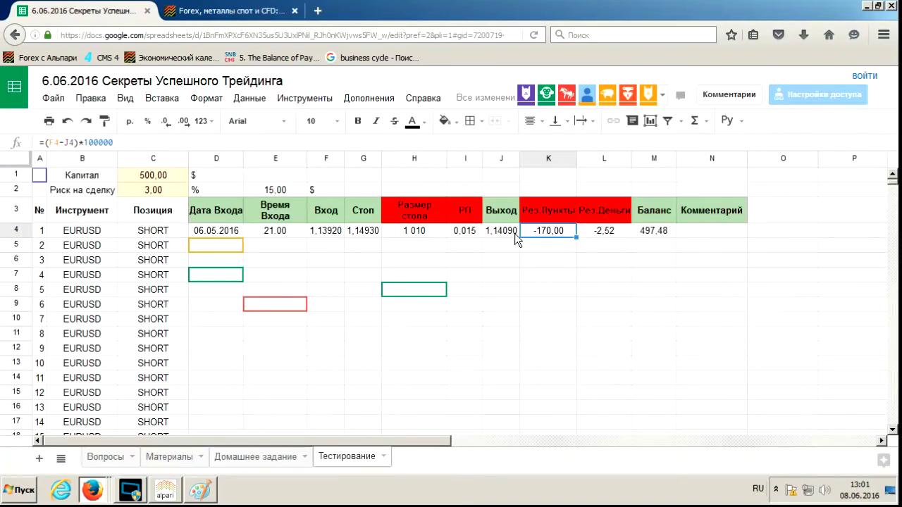
# Measure on the EURUSD chart from the lower Donchian line at 6 May 20:00 to the 11 May exit level, and return to Firefox.
pyautogui.click(166, 491)
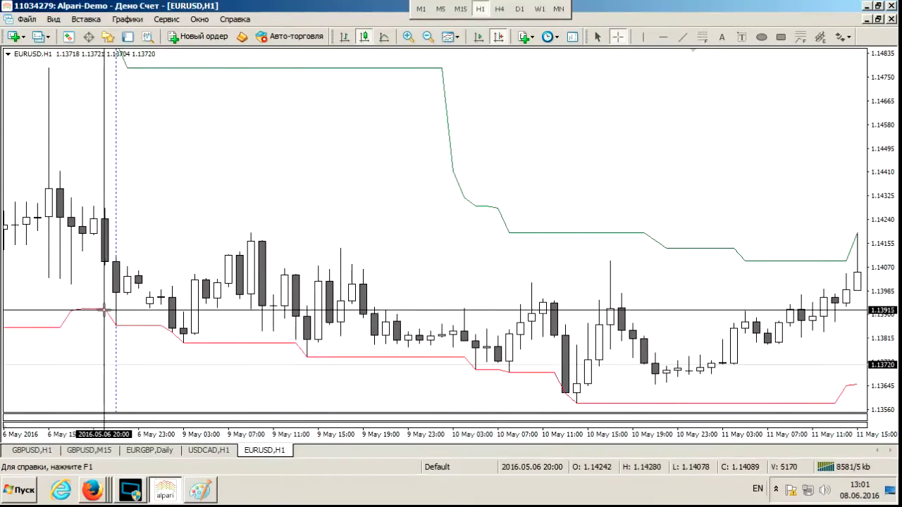
pyautogui.moveTo(104, 309); pyautogui.dragTo(847, 261)
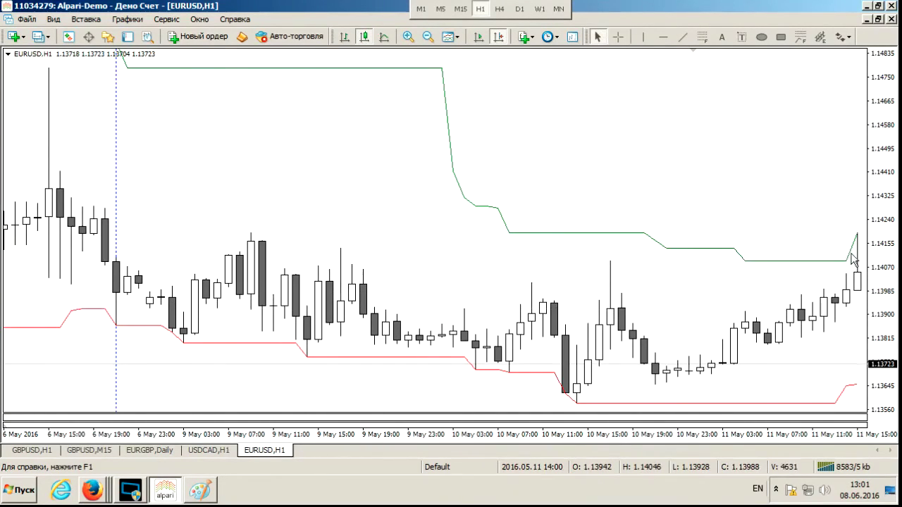
pyautogui.click(103, 493)
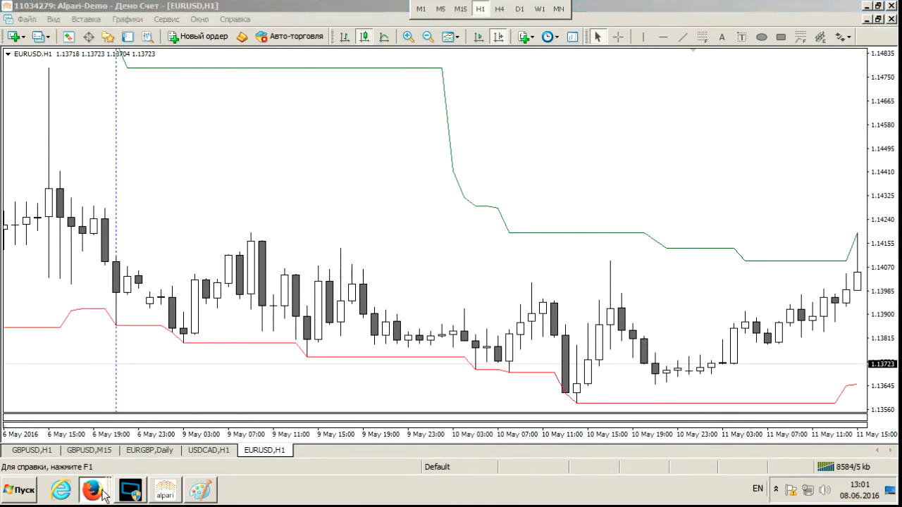
# Check trade 1's formulas for points result, position size (РП), money result (Рез.Деньги) and balance (Баланс).
pyautogui.hotkey('alt', 'shift')
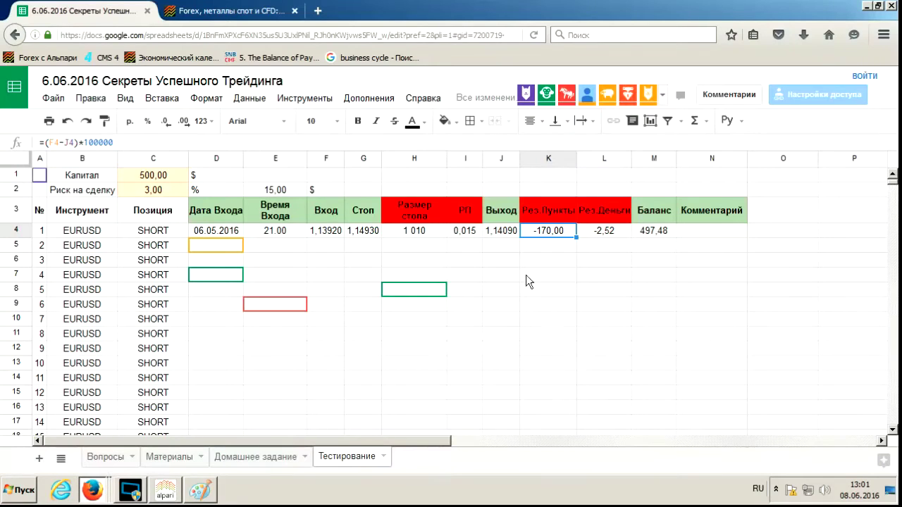
pyautogui.click(598, 235)
pyautogui.click(547, 230)
pyautogui.click(470, 234)
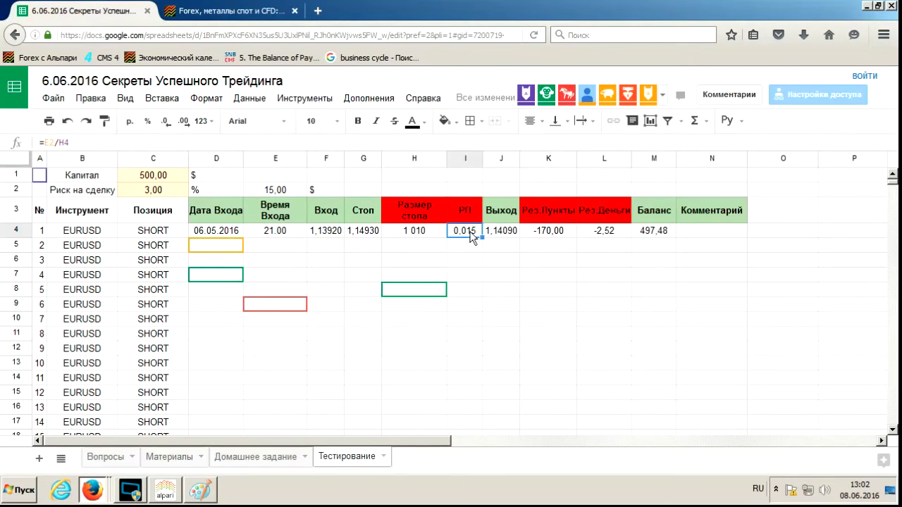
pyautogui.click(599, 233)
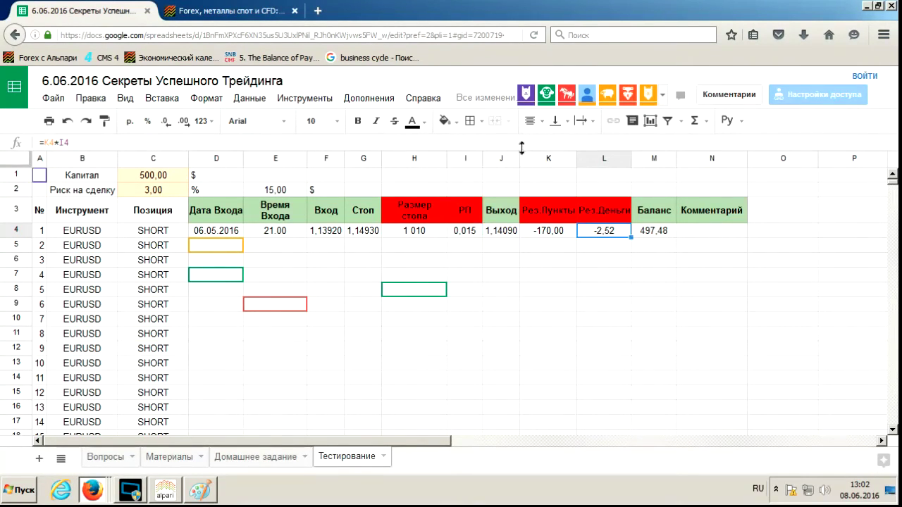
pyautogui.click(548, 143)
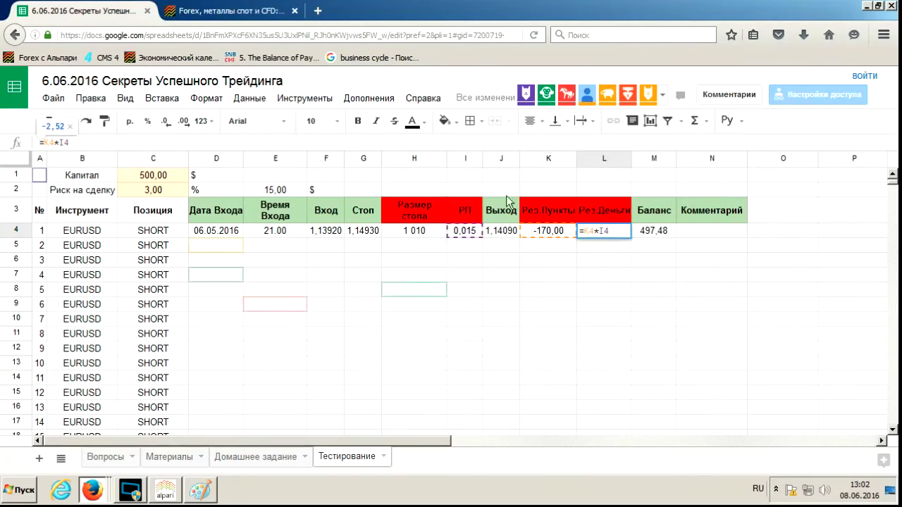
pyautogui.press('Escape')
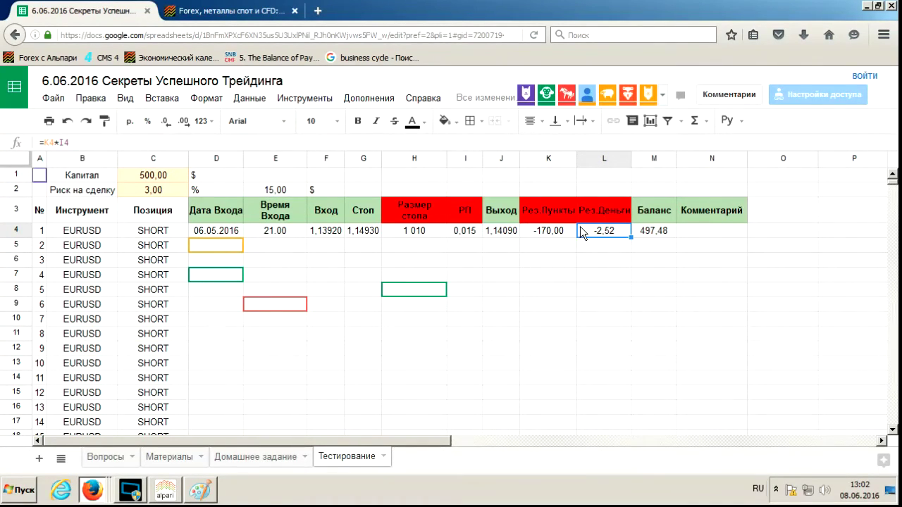
pyautogui.click(650, 234)
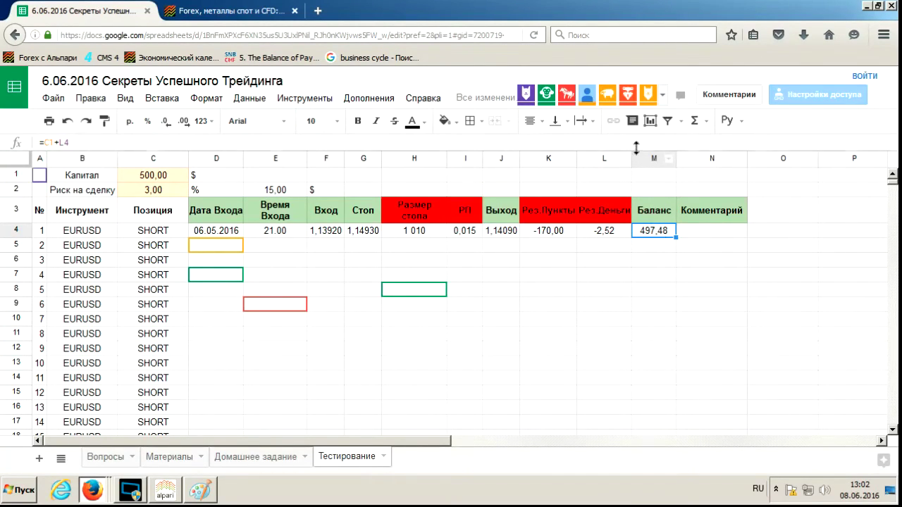
pyautogui.press('Return')
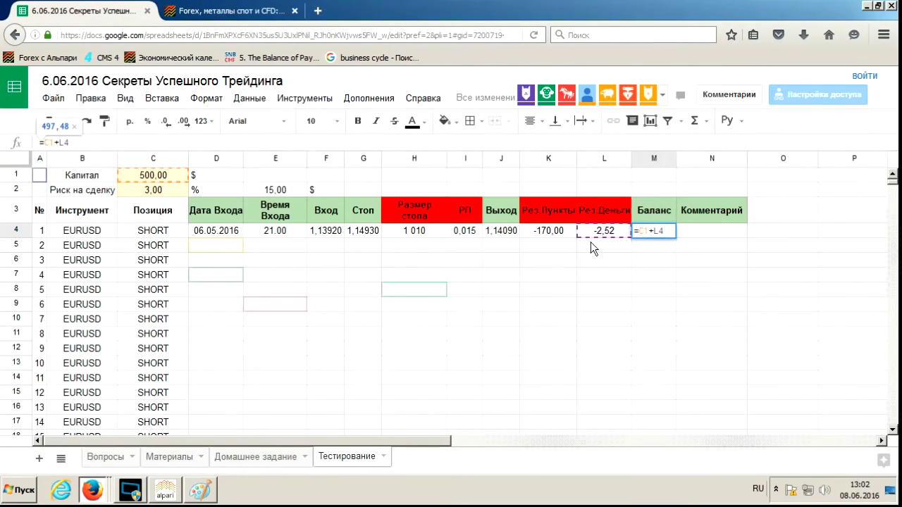
pyautogui.press('Escape')
# Enter the comment "Консервативный вход" for trade 1 and widen the Комментарий column to fit it.
pyautogui.click(707, 231)
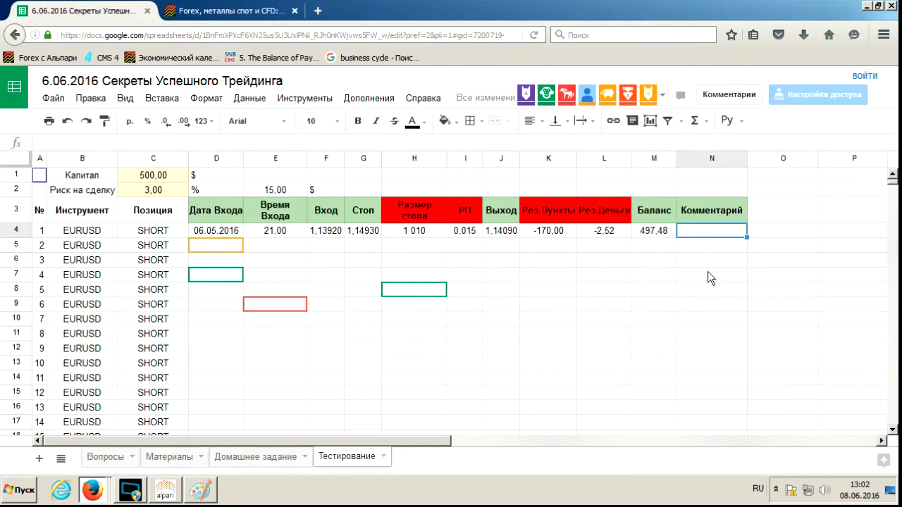
pyautogui.write('Рус')
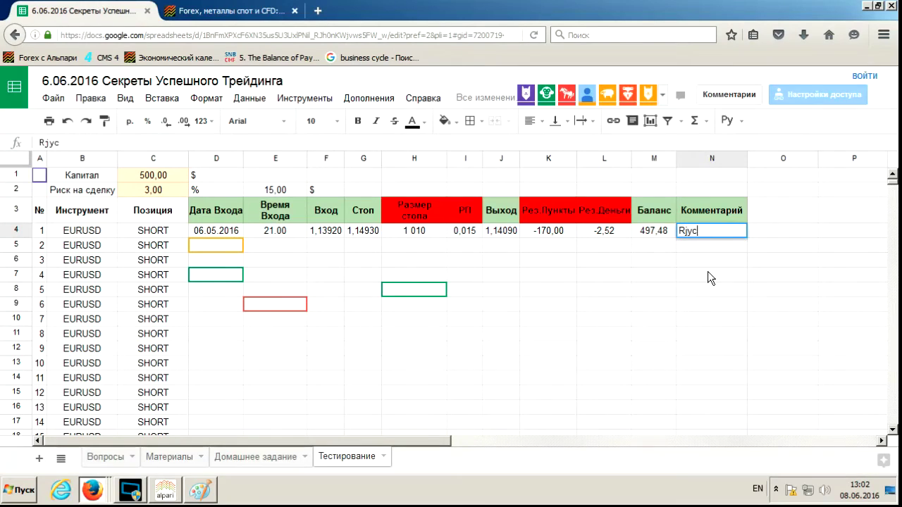
pyautogui.press('BackSpace')
pyautogui.press('BackSpace')
pyautogui.hotkey('alt', 'shift')
pyautogui.press('BackSpace')
pyautogui.hotkey('alt', 'shift')
pyautogui.write('Консервати')
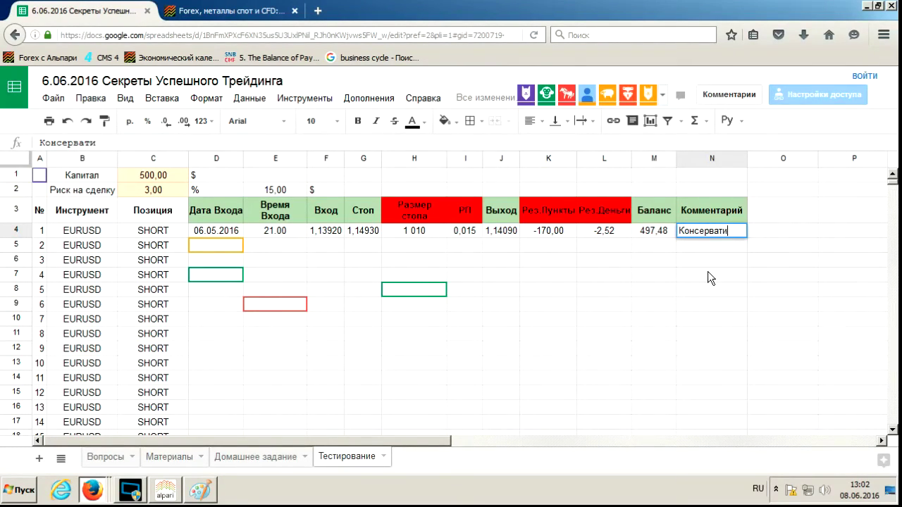
pyautogui.write('вный вход')
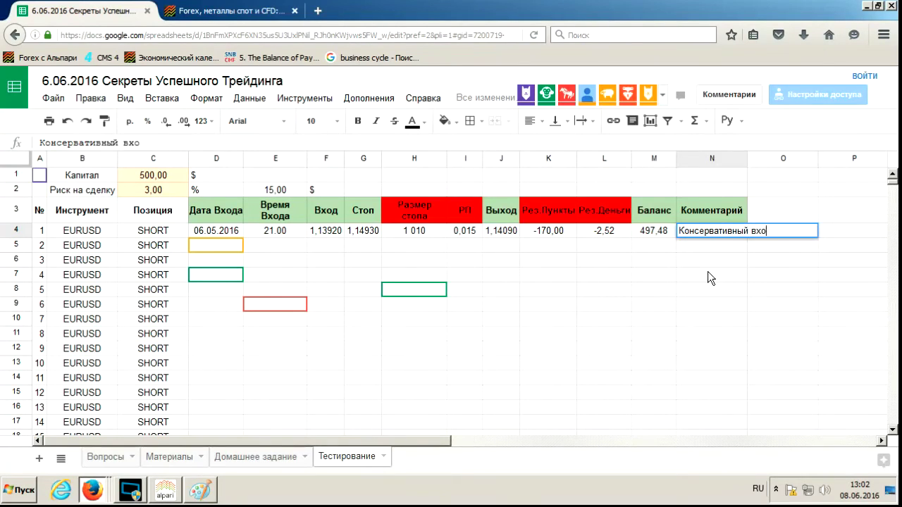
pyautogui.press('Return')
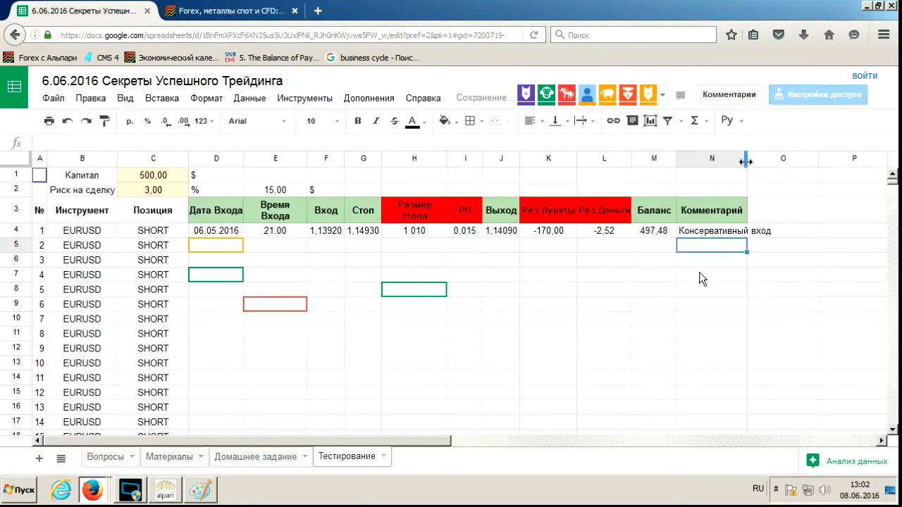
pyautogui.moveTo(745, 161); pyautogui.dragTo(774, 161)
pyautogui.click(699, 232)
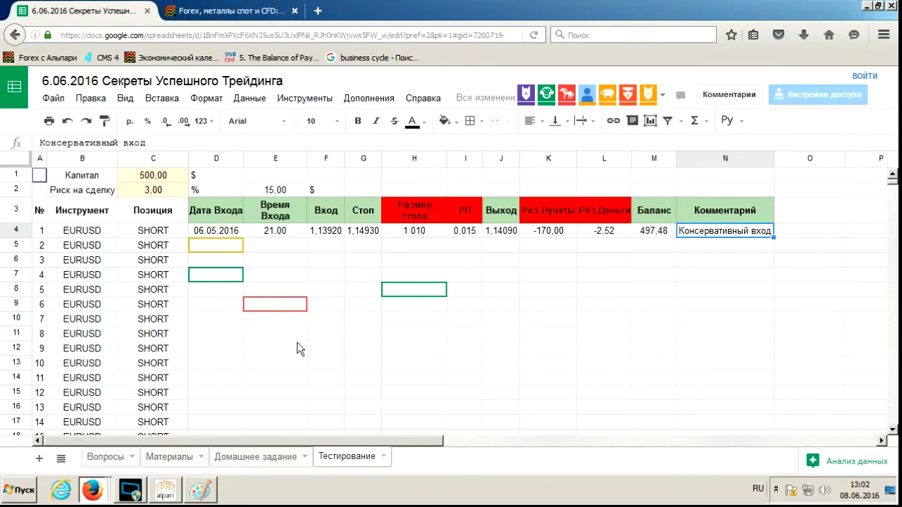
# Review the formulas for trade 1's stop size, the dollar risk per trade, and trade 1's points and money results.
pyautogui.click(262, 248)
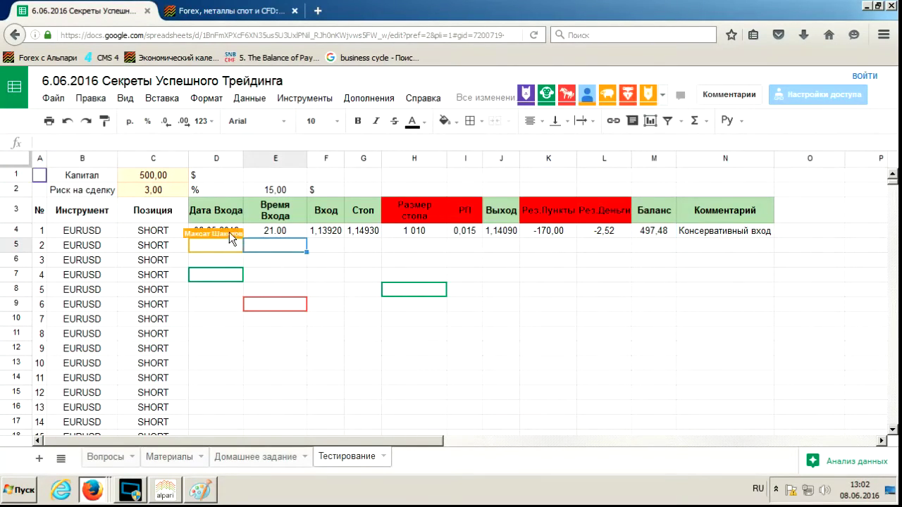
pyautogui.click(422, 231)
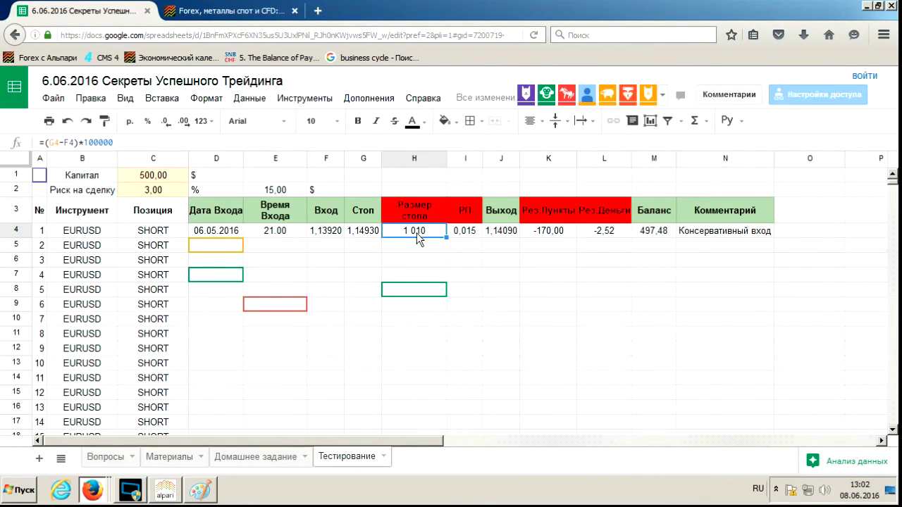
pyautogui.click(272, 193)
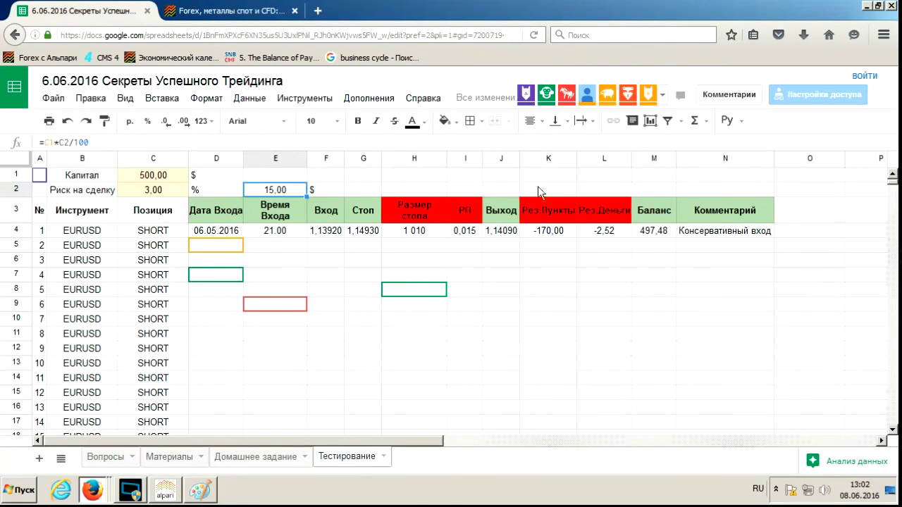
pyautogui.click(548, 233)
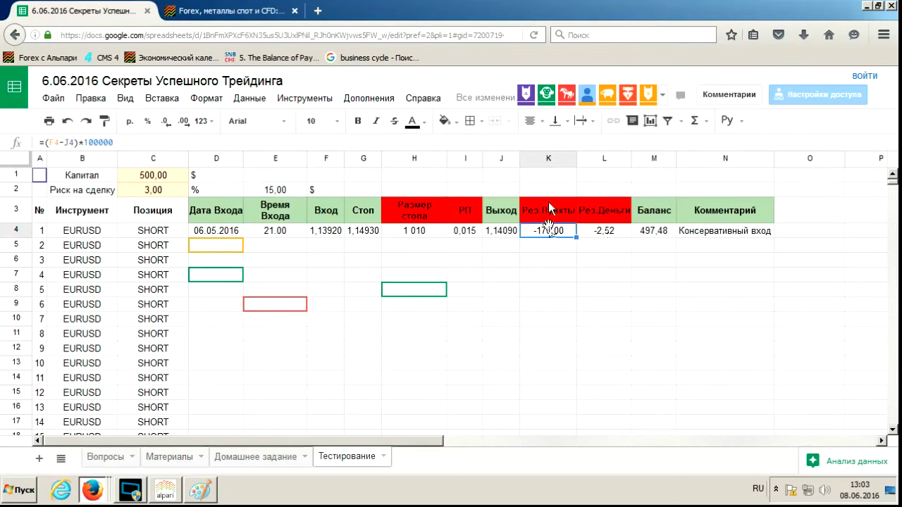
pyautogui.click(617, 232)
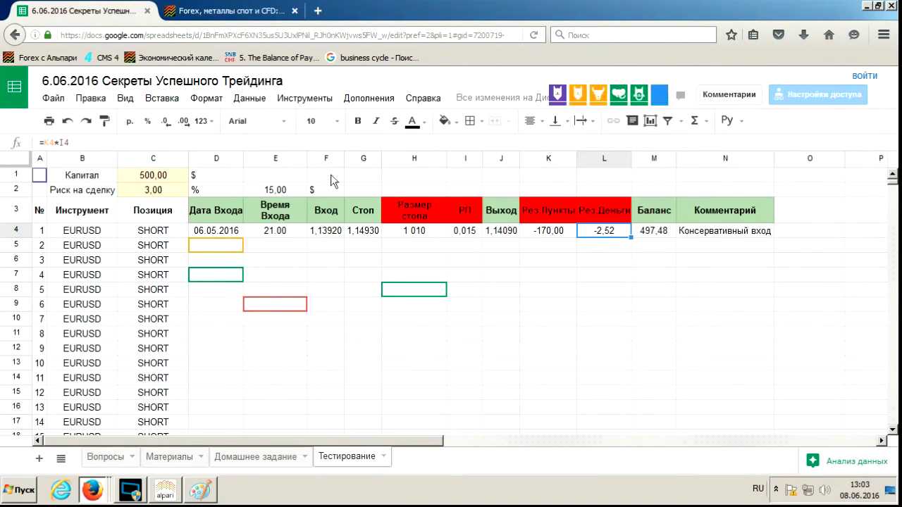
pyautogui.click(279, 191)
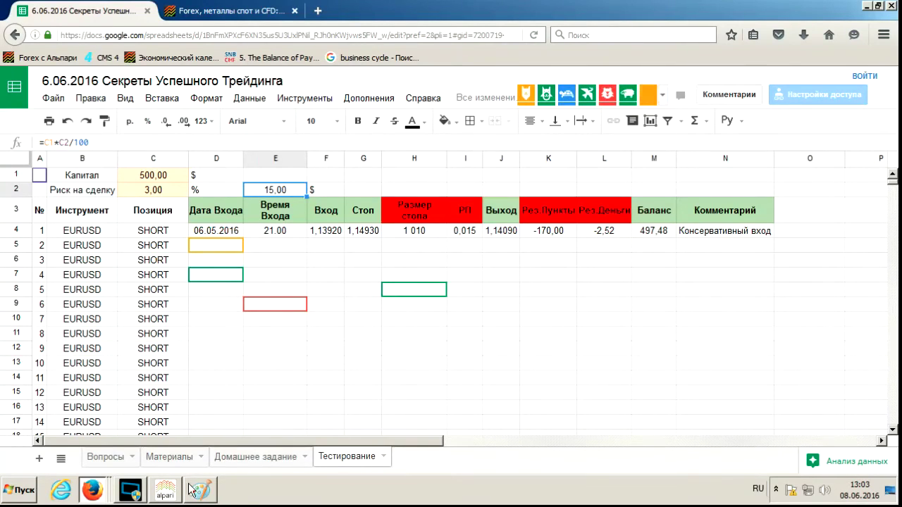
# Switch to the Alpari terminal, advance the EURUSD H1 chart to 12 May 13:00 and check that candle against the lower Donchian line.
pyautogui.click(165, 490)
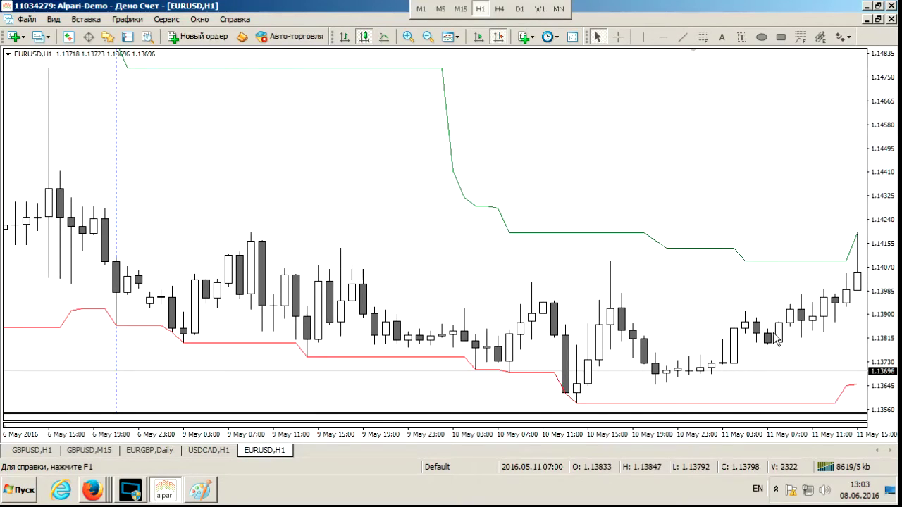
pyautogui.scroll(-3, 773, 332)
pyautogui.scroll(-10, 772, 333)
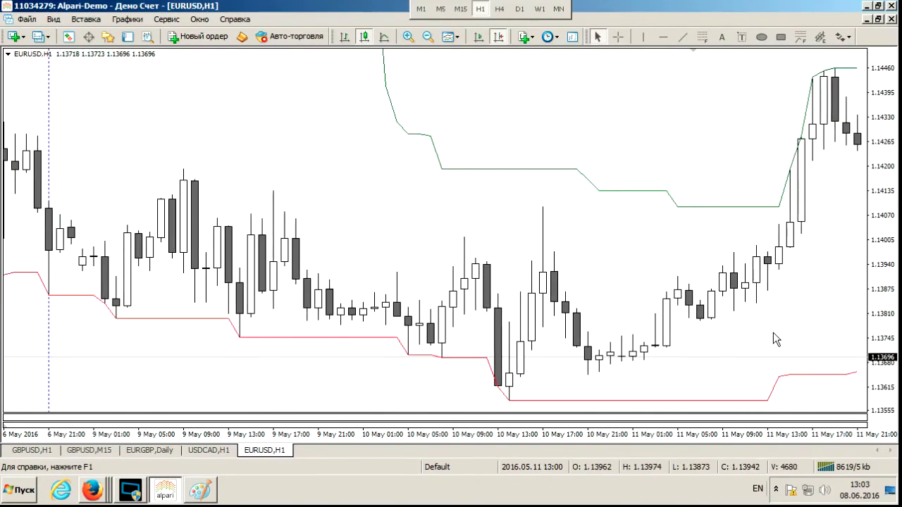
pyautogui.scroll(-6, 773, 333)
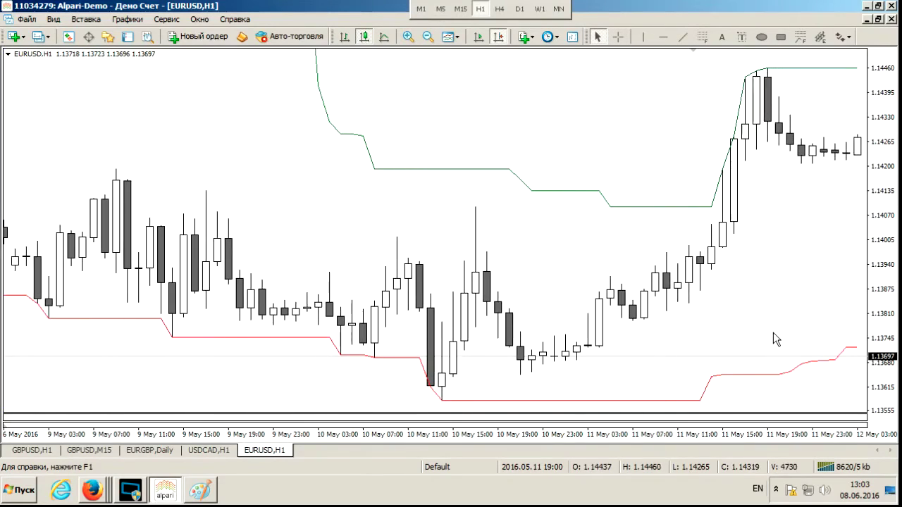
pyautogui.scroll(-7, 773, 333)
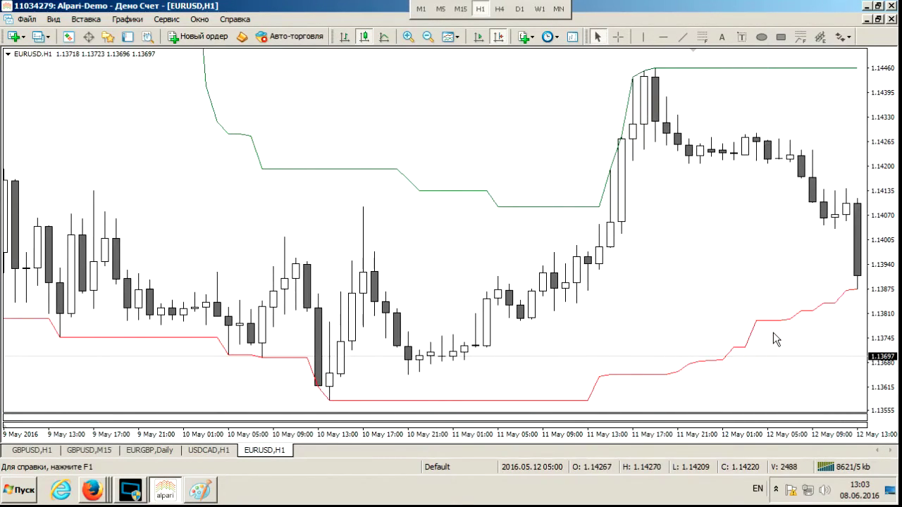
pyautogui.middleClick(860, 286)
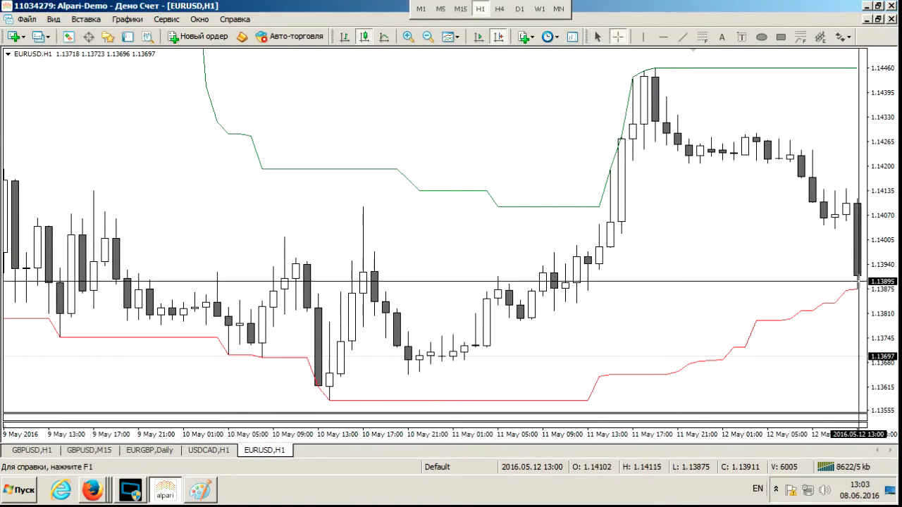
pyautogui.middleClick(857, 288)
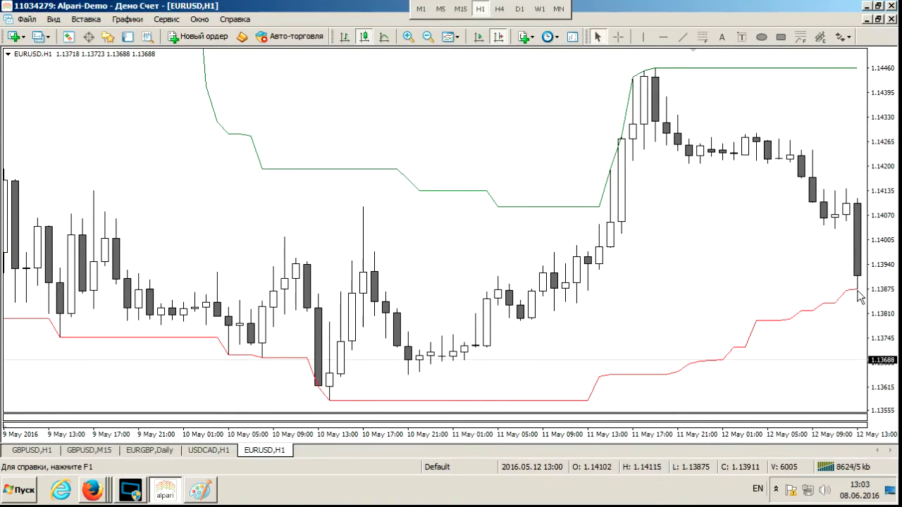
pyautogui.middleClick(860, 237)
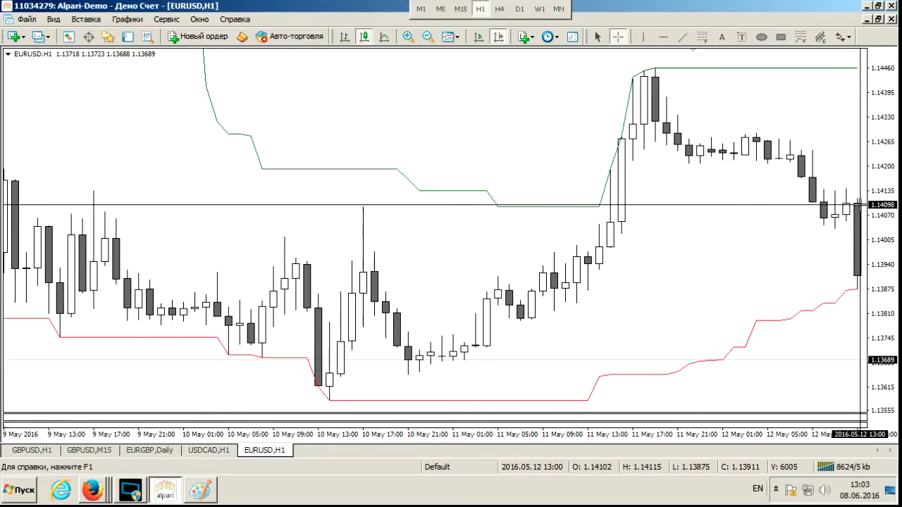
pyautogui.middleClick(856, 246)
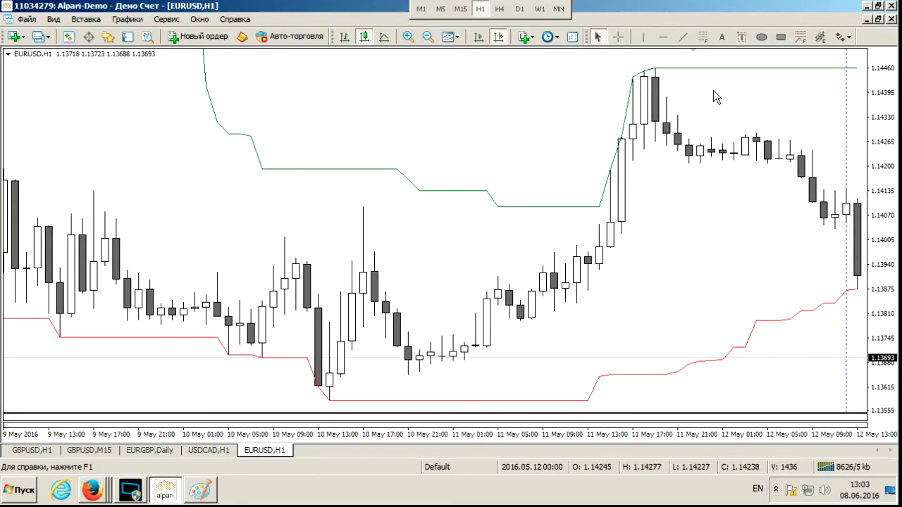
pyautogui.click(662, 37)
pyautogui.click(758, 258)
pyautogui.moveTo(758, 258); pyautogui.dragTo(762, 291)
pyautogui.rightClick(817, 296)
pyautogui.click(768, 341)
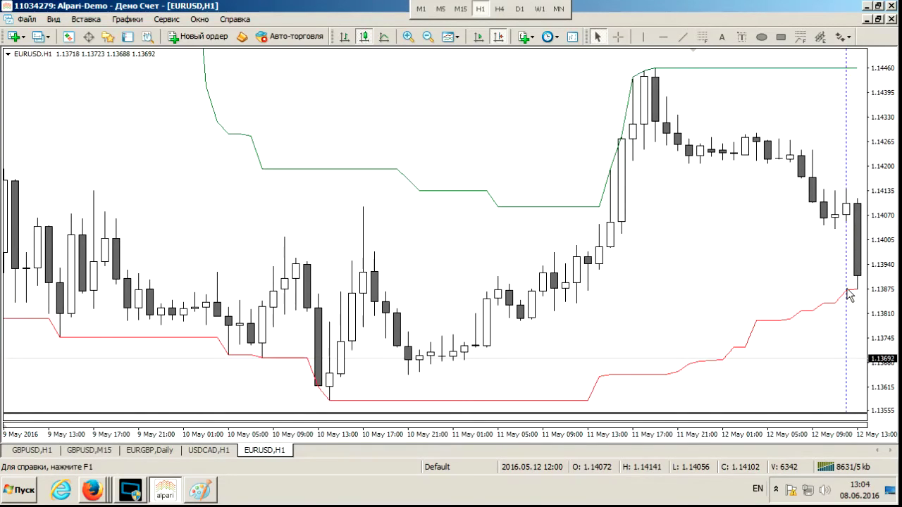
# Advance the EURUSD chart by one candle and move the vertical line to the 12 May 14:00 candle that breaks the lower Donchian line.
pyautogui.moveTo(844, 250); pyautogui.dragTo(745, 257)
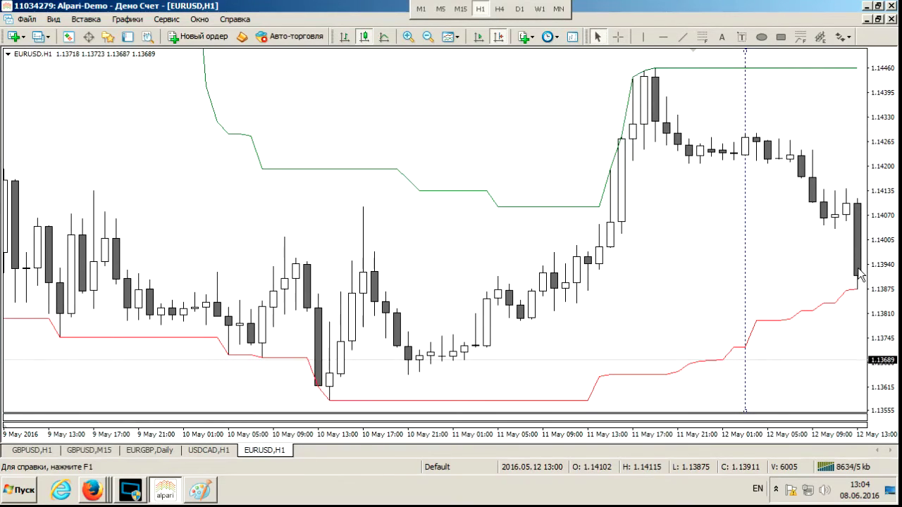
pyautogui.moveTo(744, 268); pyautogui.dragTo(845, 269)
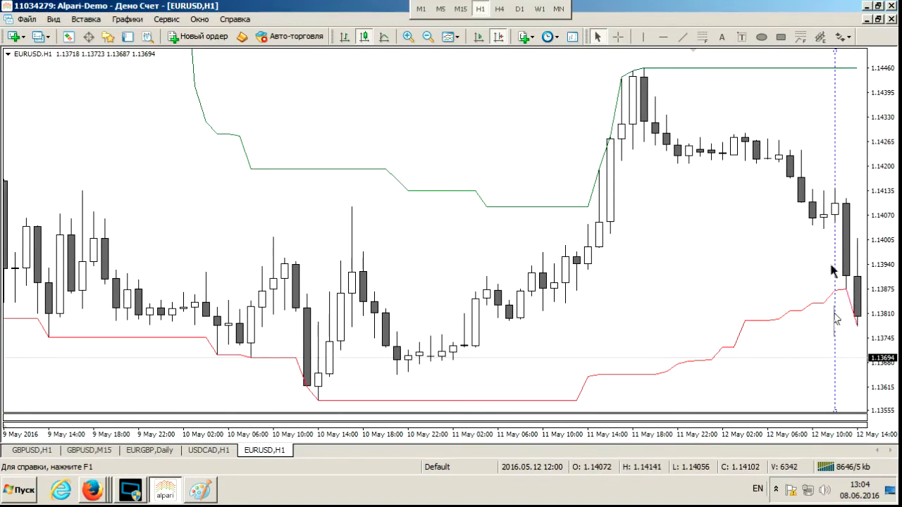
pyautogui.middleClick(843, 298)
pyautogui.click(845, 298)
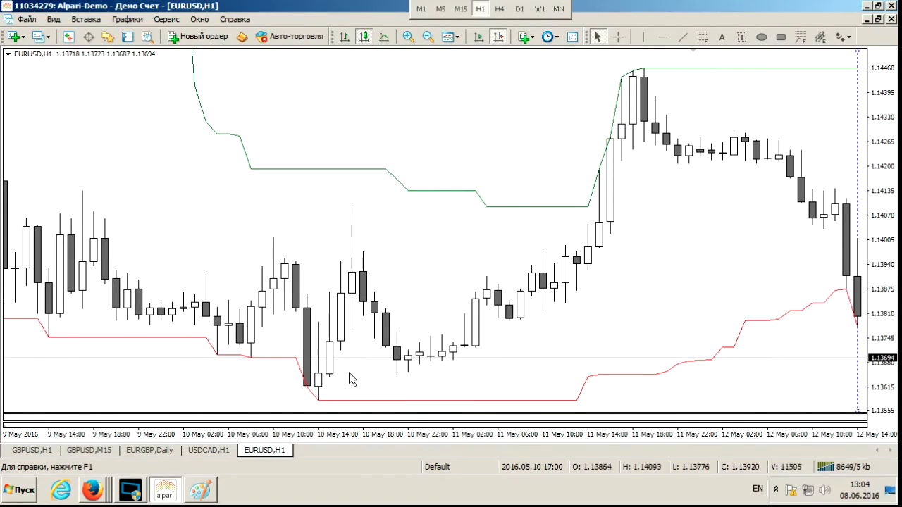
# Switch to the journal spreadsheet in Firefox and set trade 2's entry price (Вход) to 1,1387.
pyautogui.click(99, 489)
pyautogui.click(330, 247)
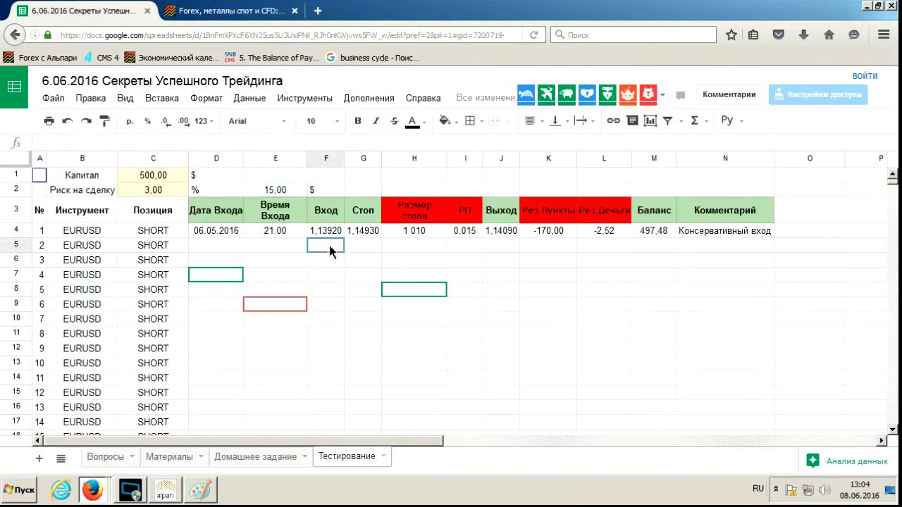
pyautogui.write('1,1387')
pyautogui.press('Tab')
# Check the entry candle on the EURUSD chart and set trade 2's entry date to 12.05.2016 and entry time to 14.00.
pyautogui.click(214, 244)
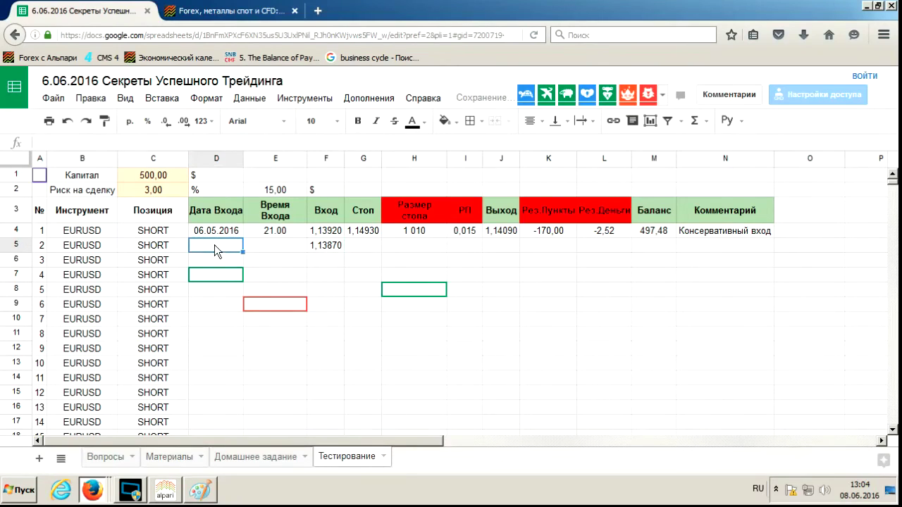
pyautogui.hotkey('alt', 'Tab')
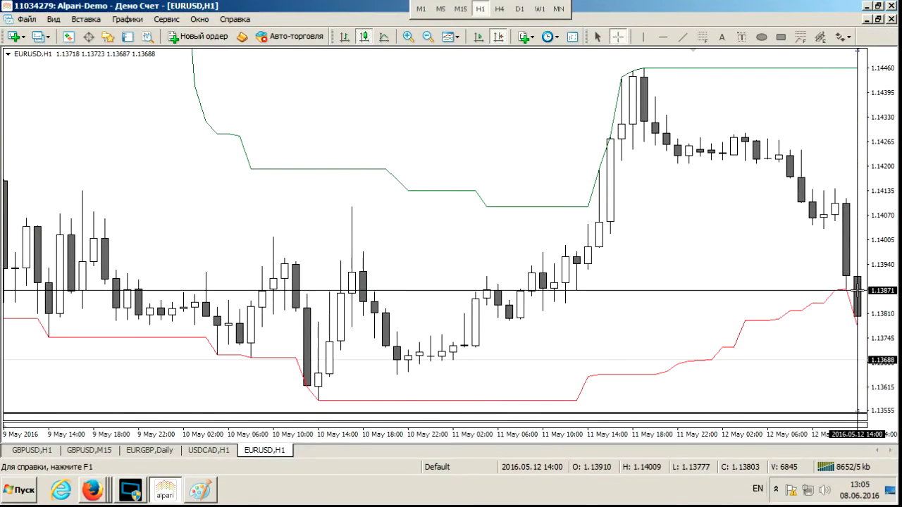
pyautogui.hotkey('alt', 'Tab')
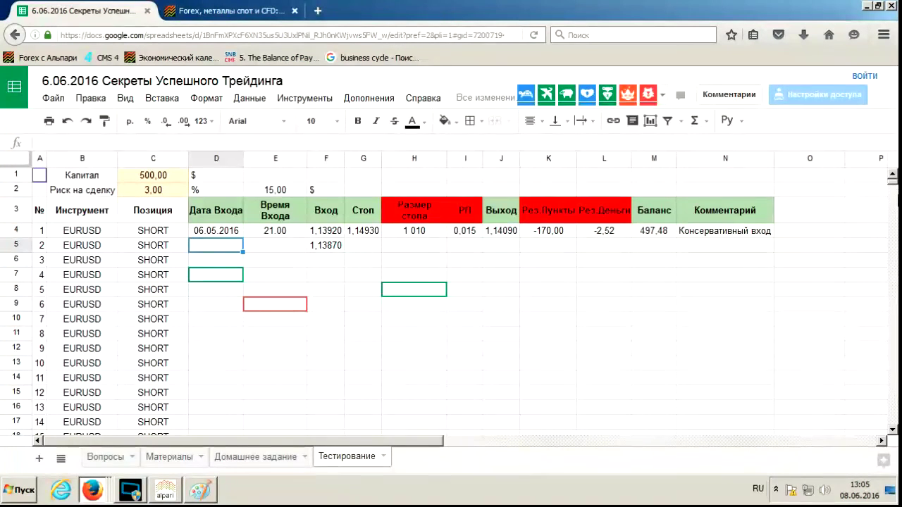
pyautogui.write('12')
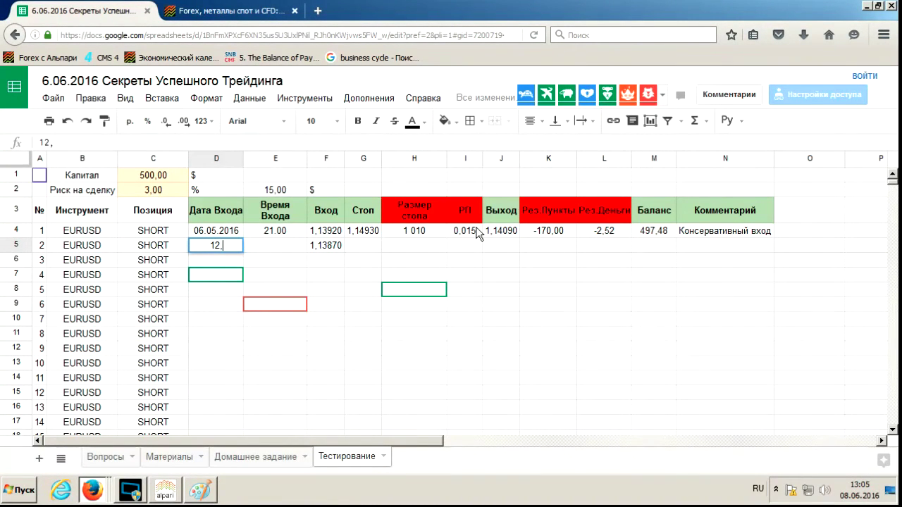
pyautogui.write('.05.2016')
pyautogui.press('Tab')
pyautogui.write('14')
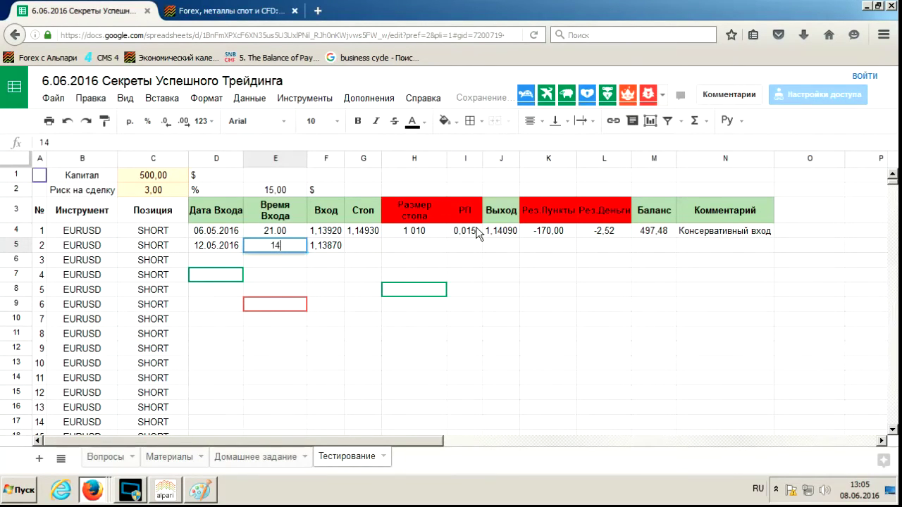
pyautogui.write('.00')
pyautogui.press('Tab')
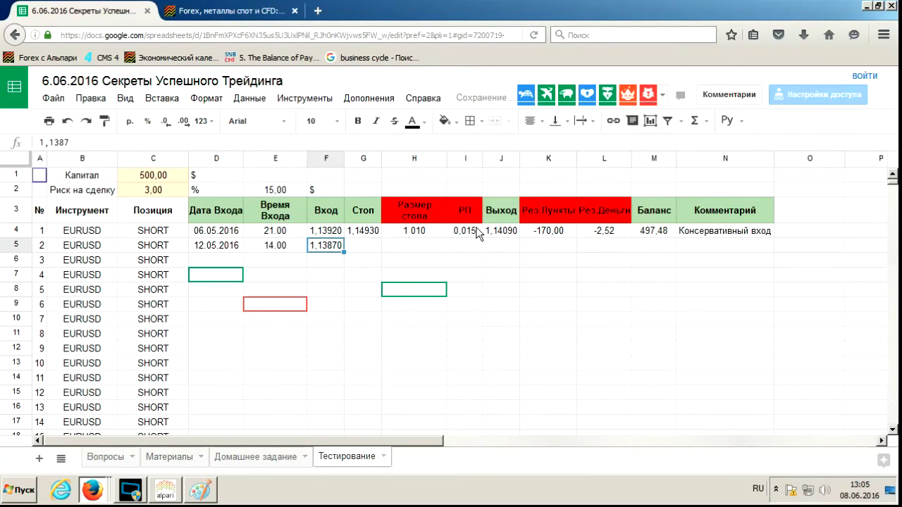
# Check the upper Donchian line in the Alpari terminal and set trade 2's stop (Стоп) to 1,1446.
pyautogui.press('Tab')
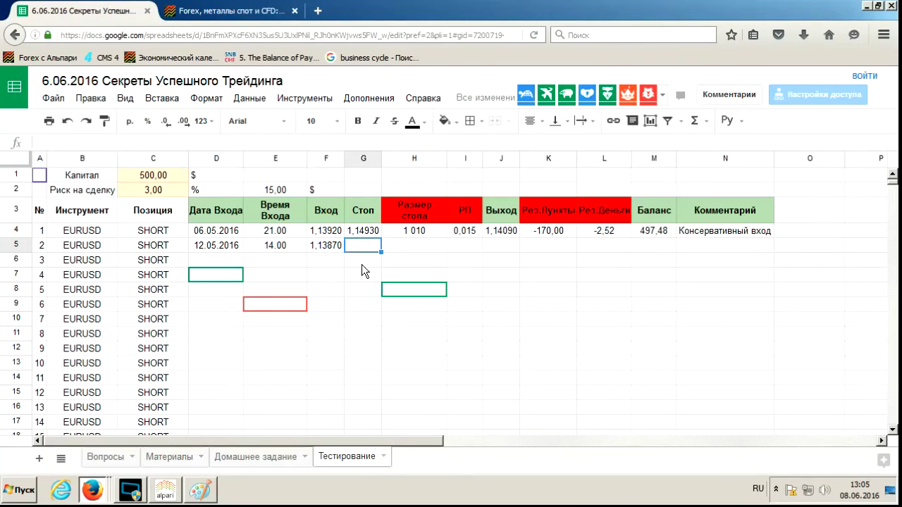
pyautogui.hotkey('alt', 'Tab')
pyautogui.write('1,1446')
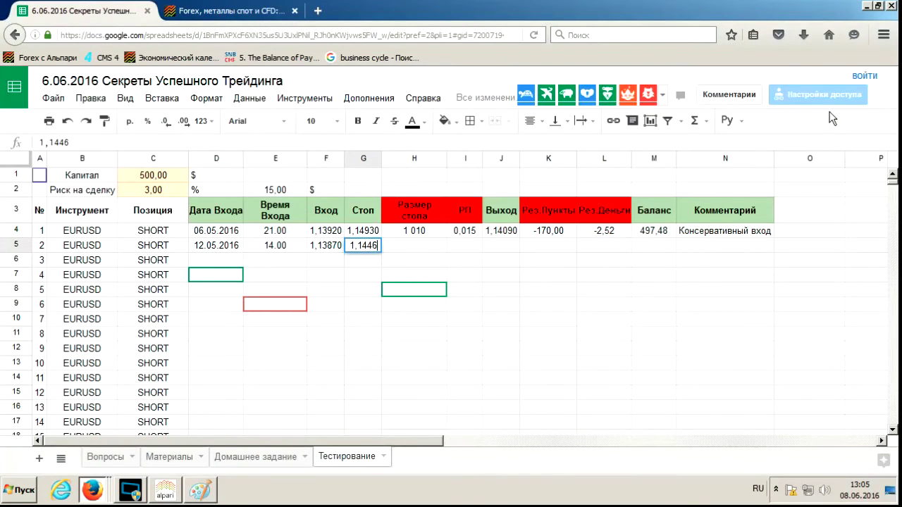
pyautogui.press('Tab')
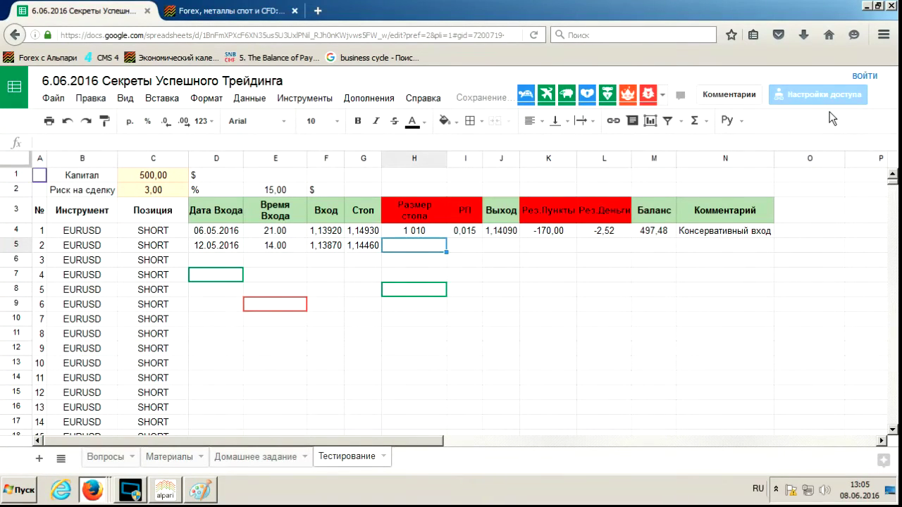
# Fill trade 1's stop size, РП, points result and money result formulas down through trade 25.
pyautogui.click(439, 230)
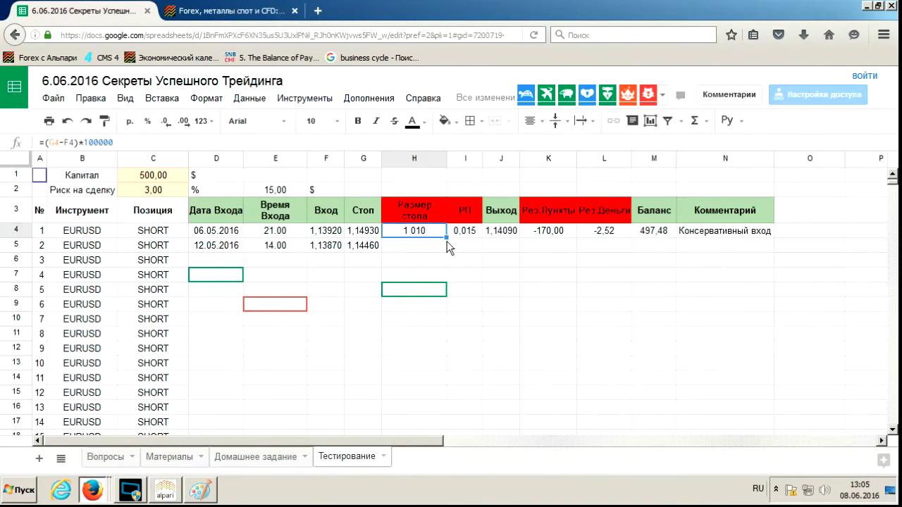
pyautogui.moveTo(447, 241); pyautogui.dragTo(444, 283)
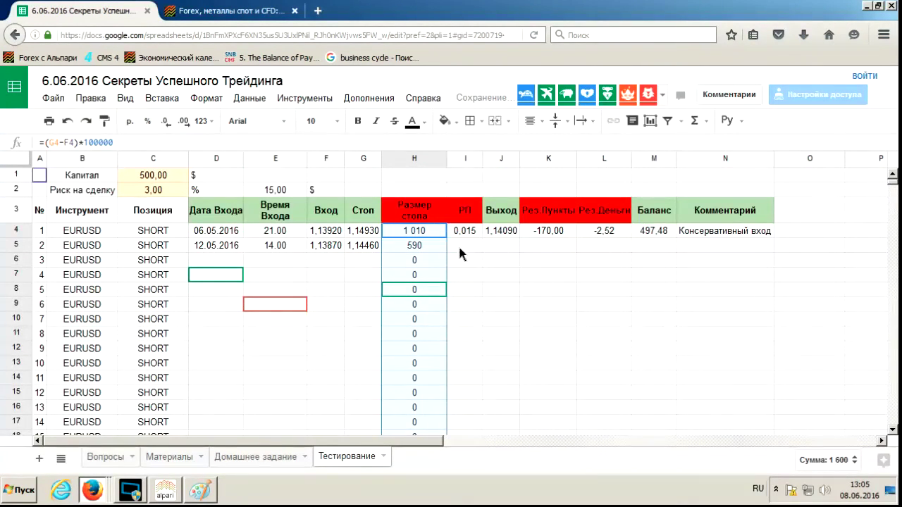
pyautogui.click(471, 231)
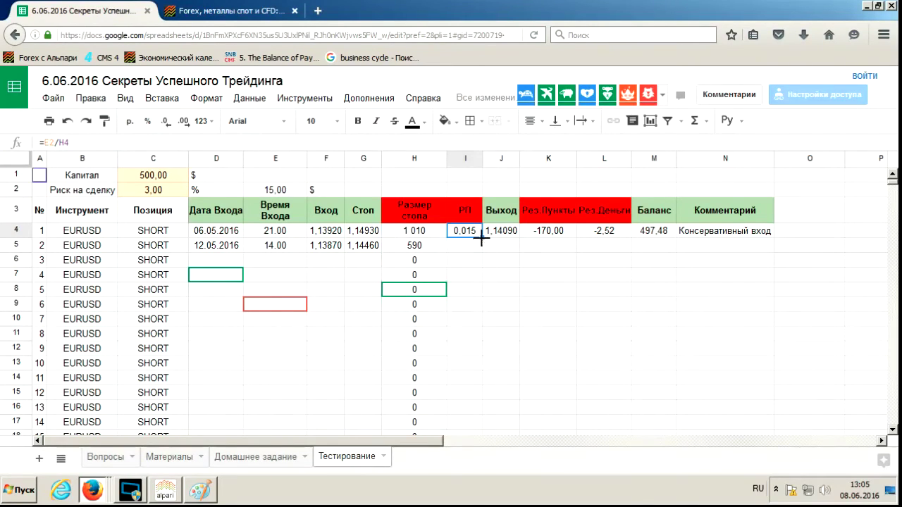
pyautogui.moveTo(482, 239); pyautogui.dragTo(482, 300)
pyautogui.click(553, 234)
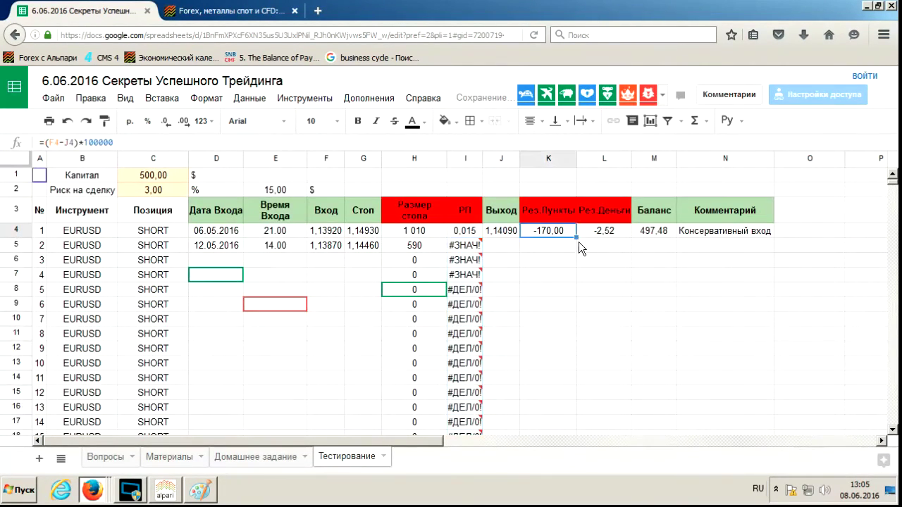
pyautogui.moveTo(579, 247); pyautogui.dragTo(578, 345)
pyautogui.click(609, 236)
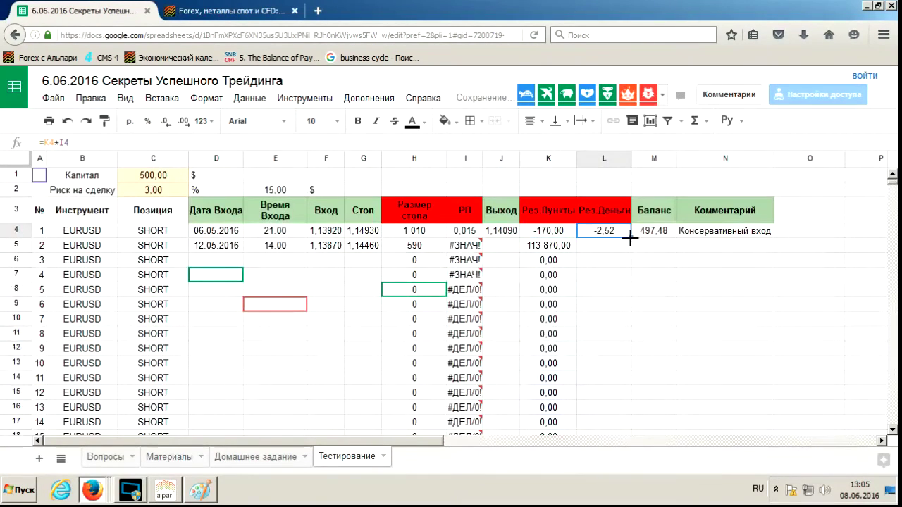
pyautogui.moveTo(629, 238); pyautogui.dragTo(632, 384)
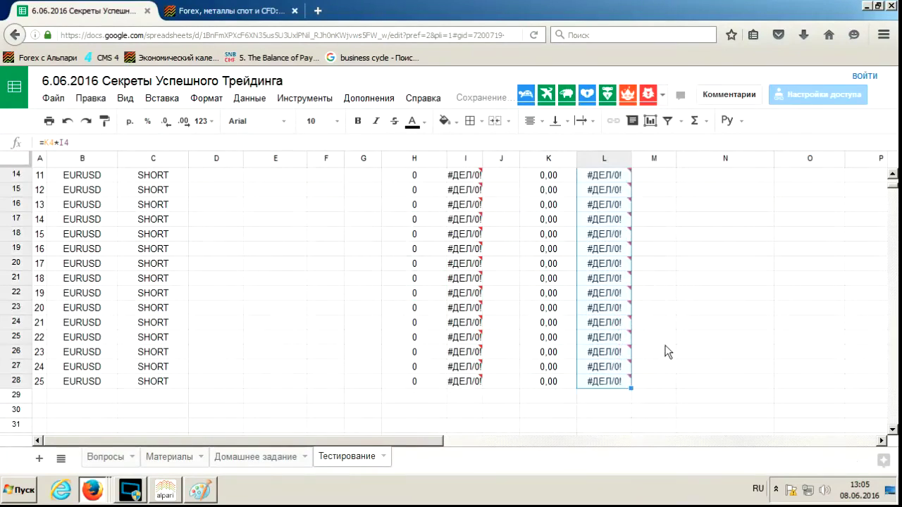
# Copy trade 1's comment "Консервативный вход" into trade 2's comment cell.
pyautogui.click(668, 235)
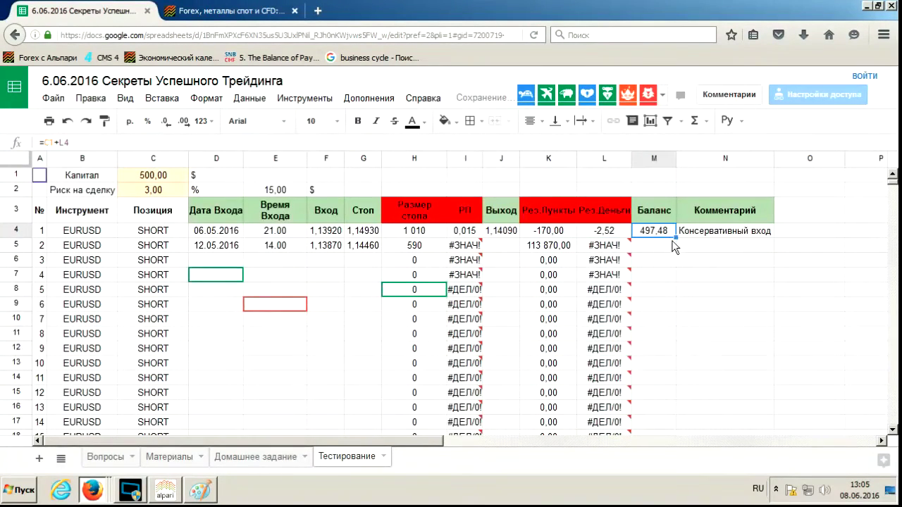
pyautogui.click(722, 238)
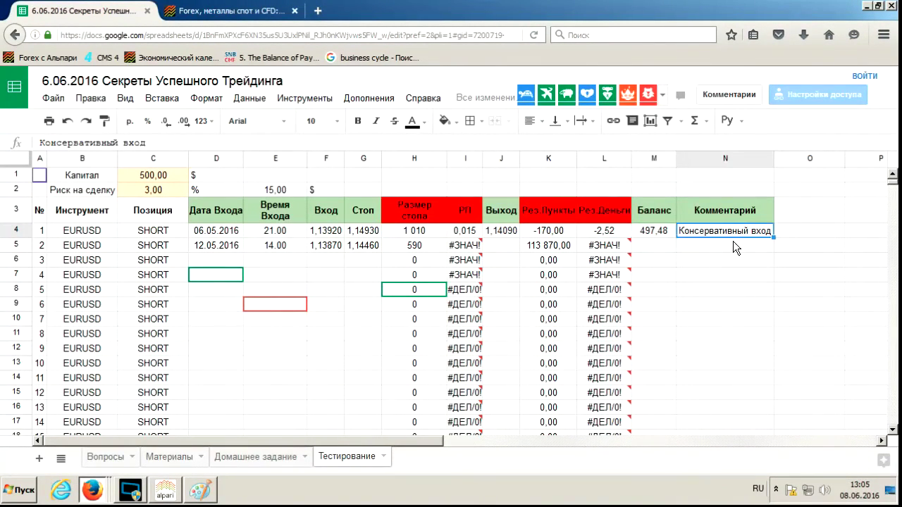
pyautogui.hotkey('ctrl', 'c')
pyautogui.click(730, 250)
pyautogui.hotkey('ctrl', 'v')
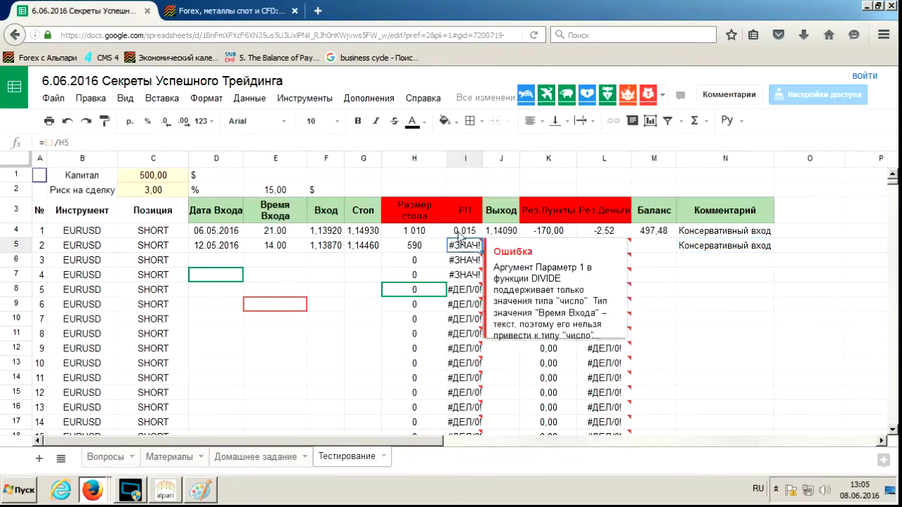
# Inspect trade 2's РП formula and make the risk reference in trade 1's formula absolute, as =$E$2/H4.
pyautogui.click(463, 246)
pyautogui.press('F2')
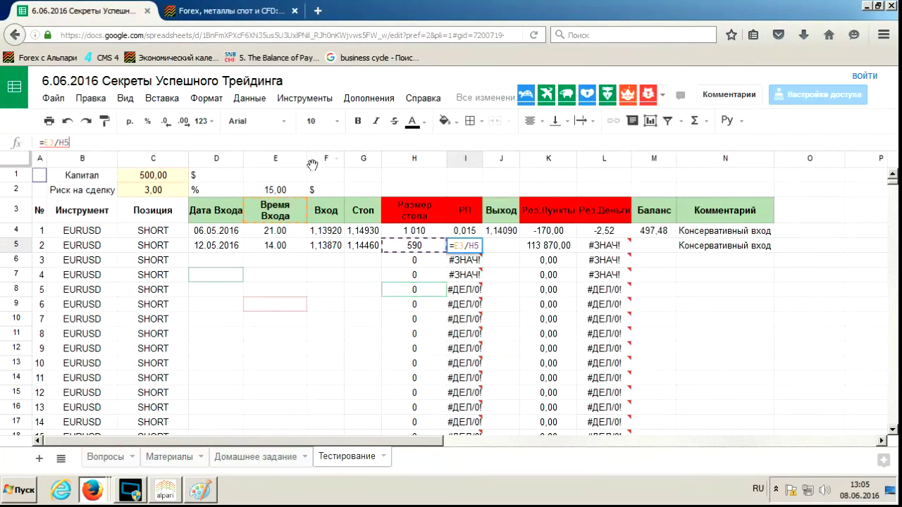
pyautogui.press('Escape')
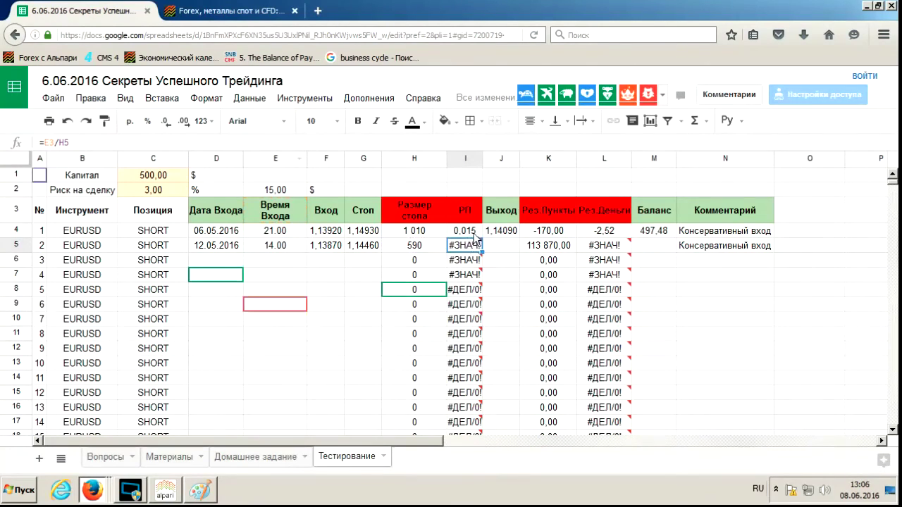
pyautogui.press('Up')
pyautogui.press('F2')
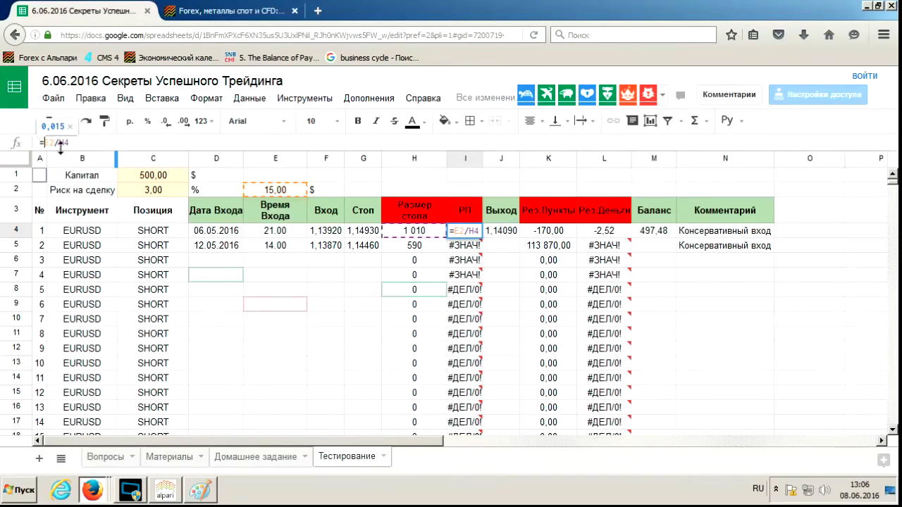
pyautogui.hotkey('alt', 'shift')
pyautogui.click(60, 144)
pyautogui.press('F4')
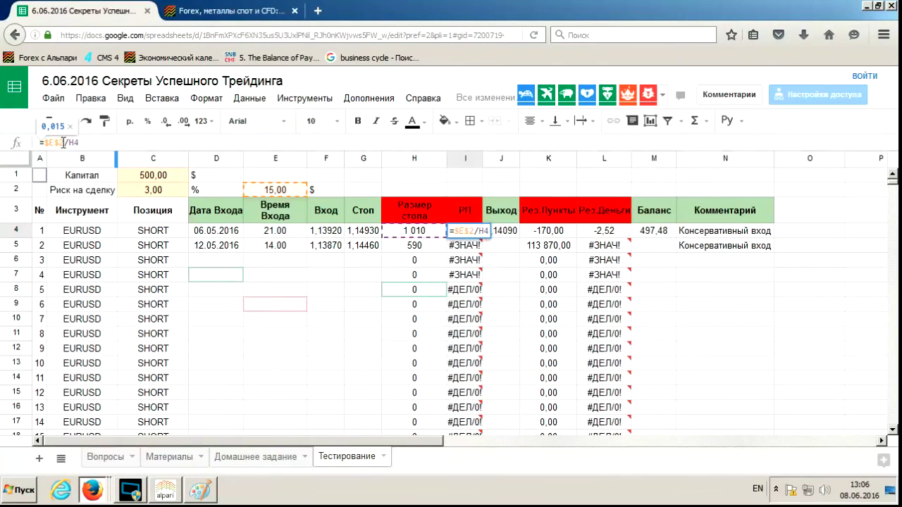
pyautogui.press('Return')
# Fill the corrected РП formula down through trade 25 and check the formula in trade 2's row.
pyautogui.click(476, 231)
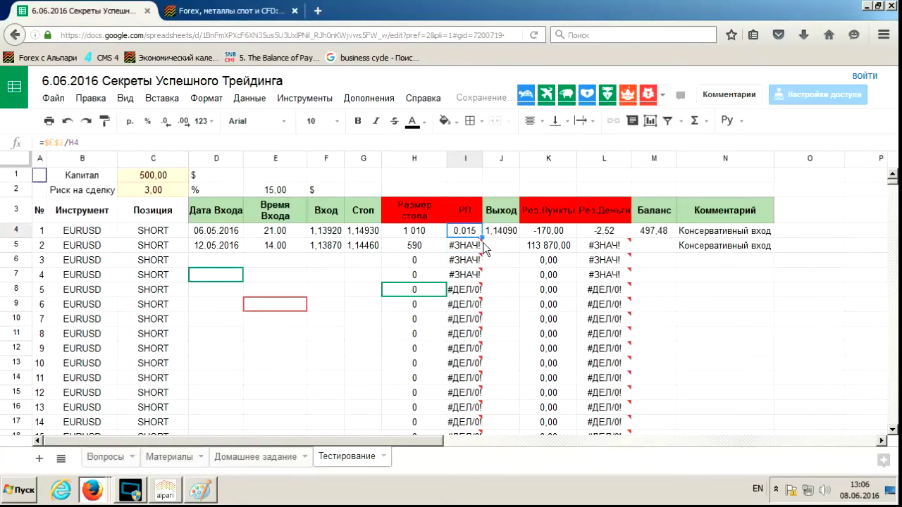
pyautogui.moveTo(482, 239); pyautogui.dragTo(477, 384)
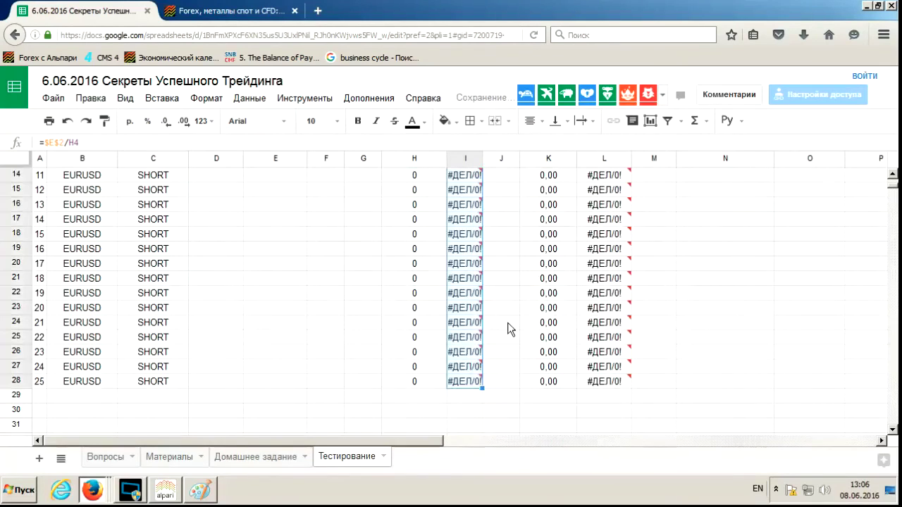
pyautogui.scroll(5, 511, 329)
pyautogui.click(471, 245)
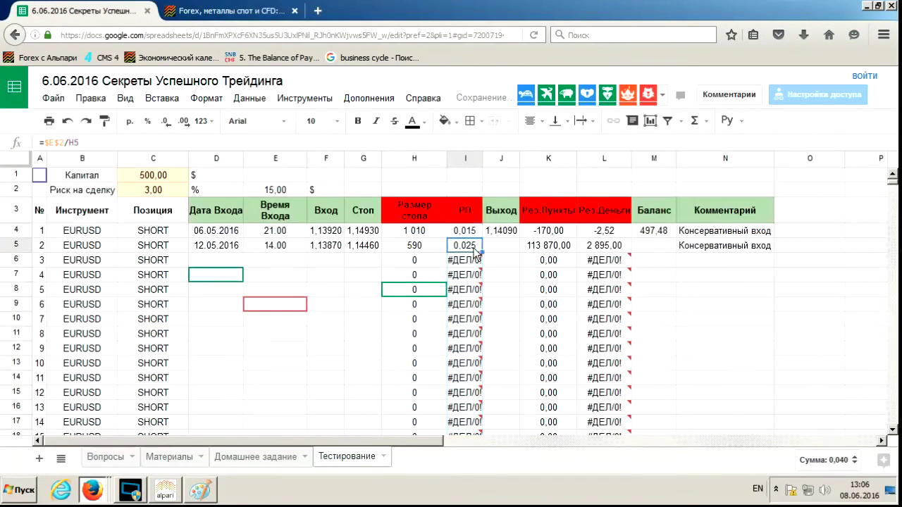
pyautogui.click(511, 251)
pyautogui.click(470, 247)
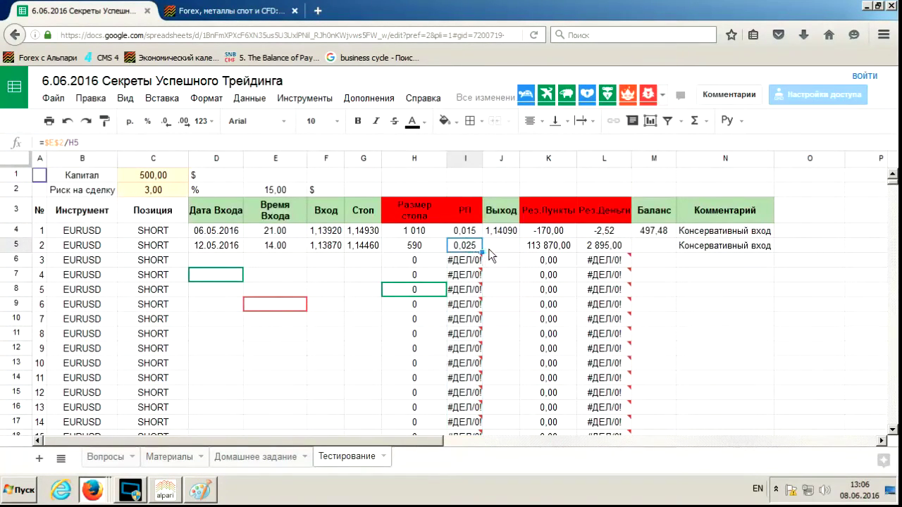
pyautogui.click(501, 251)
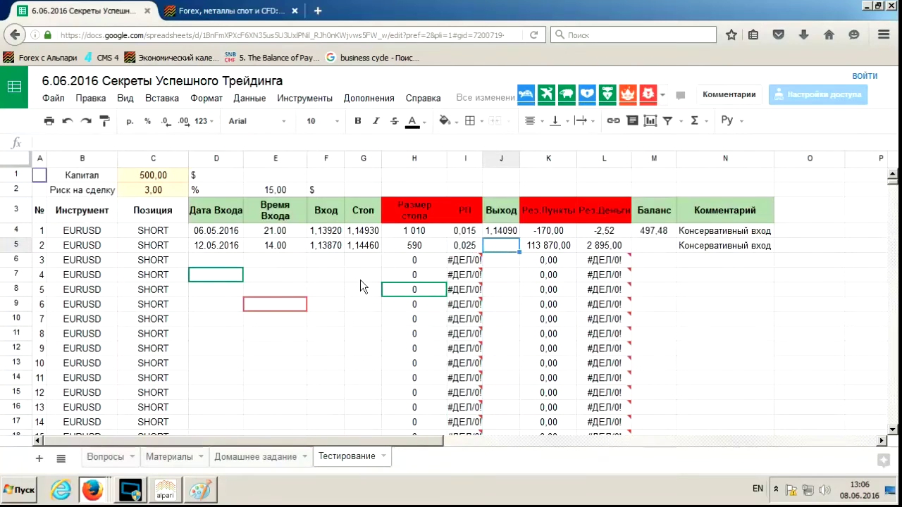
# Switch to the Alpari terminal and advance the EURUSD H1 chart to 16 May 06:00.
pyautogui.hotkey('alt', 'Tab')
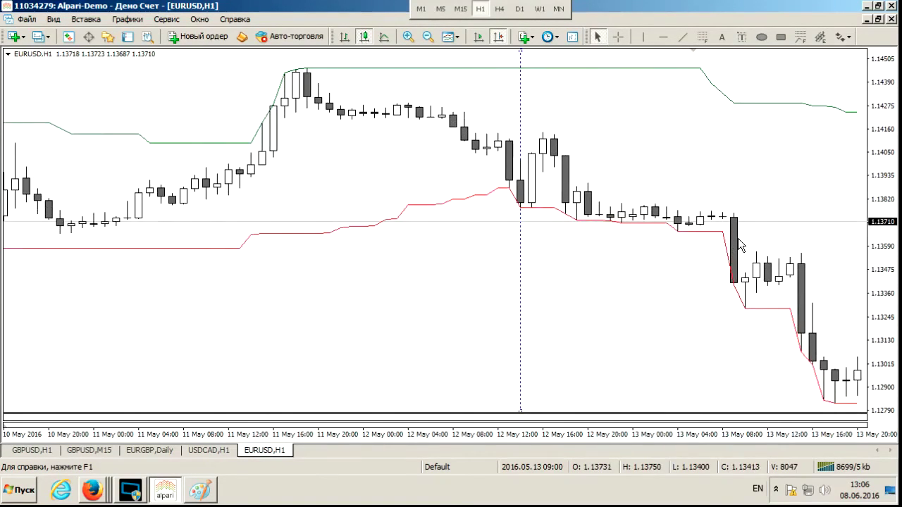
pyautogui.press('Right')
pyautogui.press('Right')
pyautogui.press('Right')
pyautogui.press('Right')
pyautogui.press('Right')
pyautogui.press('Right')
pyautogui.press('Right')
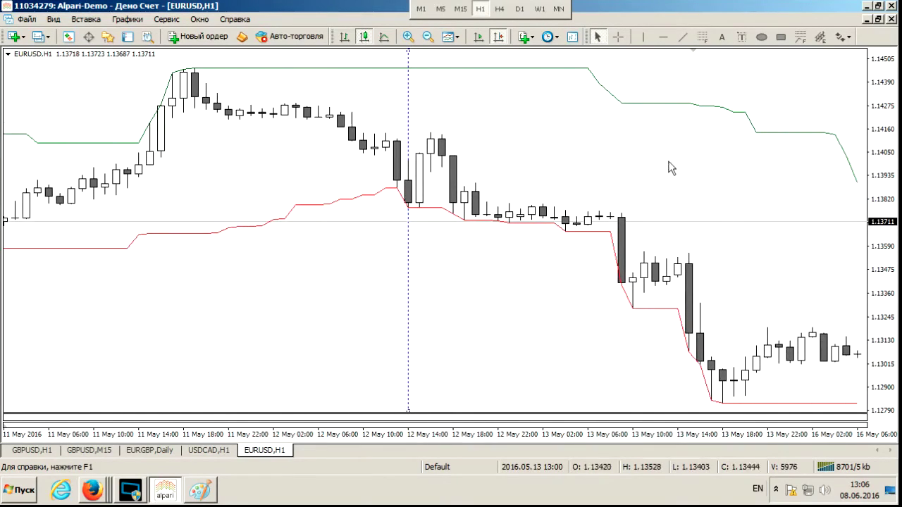
# Check the upper Donchian line with the crosshair and advance the EURUSD chart to 17 May 01:00.
pyautogui.middleClick(474, 68)
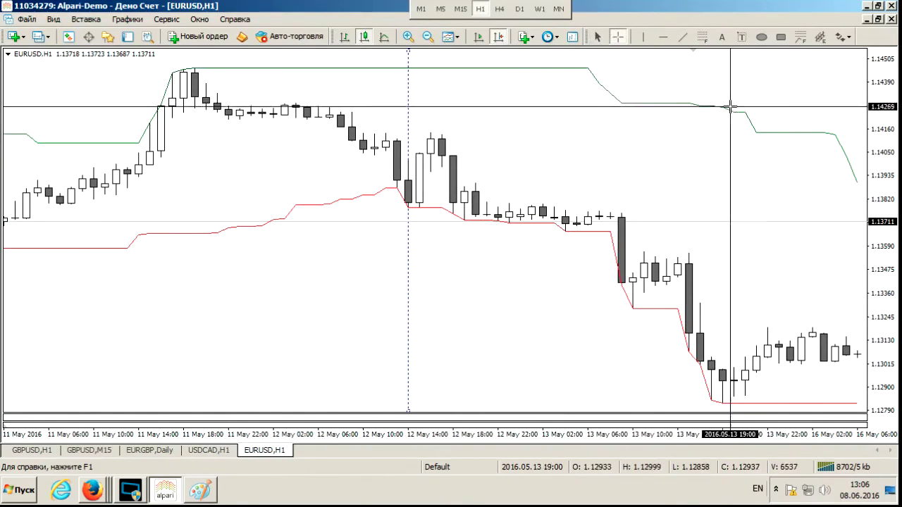
pyautogui.middleClick(827, 181)
pyautogui.press('Right')
pyautogui.press('Right')
pyautogui.press('Right')
pyautogui.press('Right')
pyautogui.press('Right')
pyautogui.press('Right')
pyautogui.press('Right')
pyautogui.press('Right')
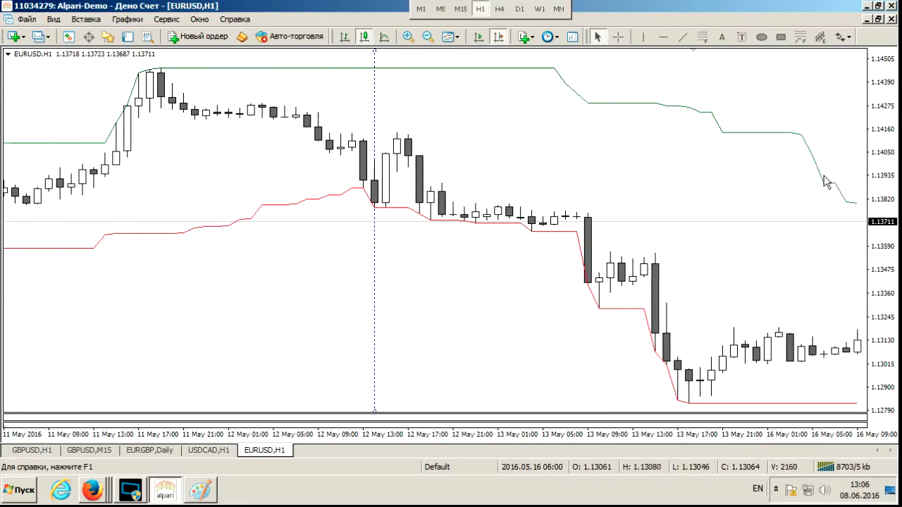
pyautogui.press('Right')
pyautogui.press('Right')
pyautogui.press('Right')
pyautogui.press('Right')
pyautogui.press('Right')
pyautogui.press('Right')
pyautogui.press('Right')
pyautogui.press('Right')
pyautogui.press('Right')
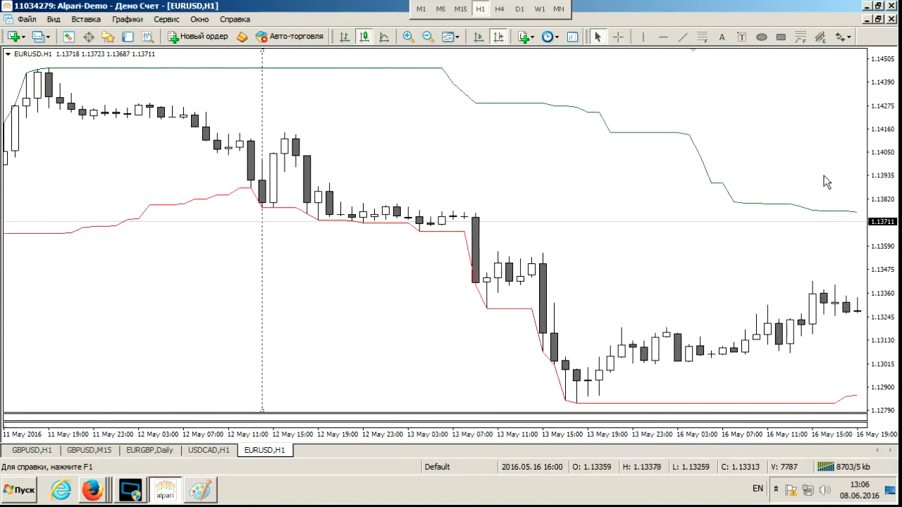
pyautogui.press('Right')
pyautogui.press('Right')
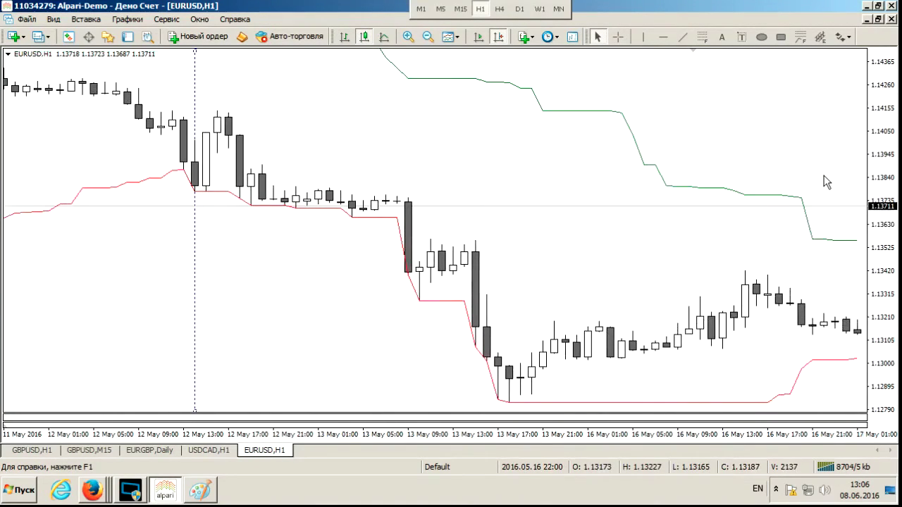
# Measure with the crosshair from the upper Donchian line at 17 May 01:00 back to trade 2's entry candle.
pyautogui.middleClick(855, 240)
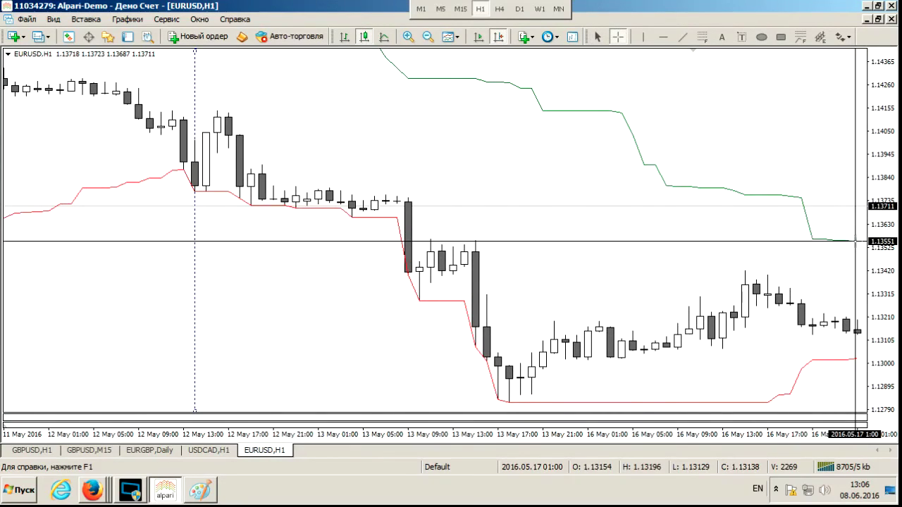
pyautogui.moveTo(855, 240); pyautogui.dragTo(192, 175)
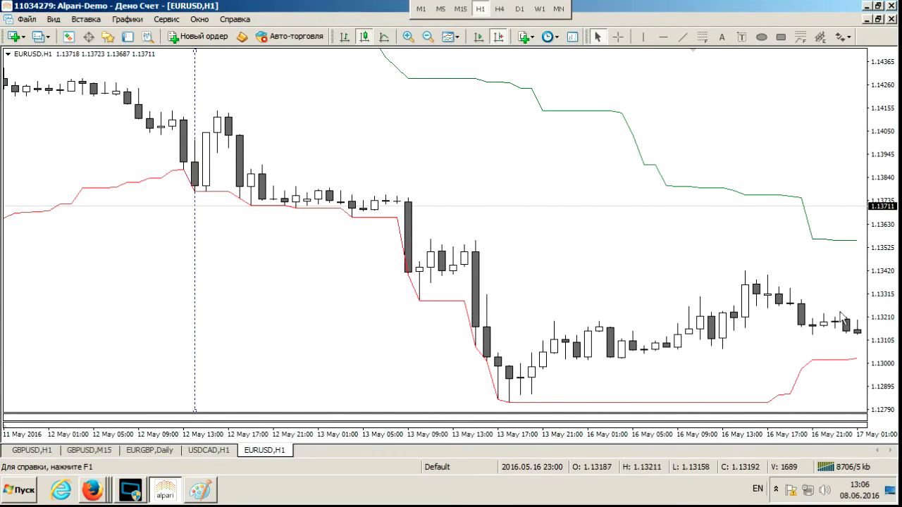
# Check the latest candles with the crosshair and advance the EURUSD H1 chart to 17 May 16:00.
pyautogui.middleClick(849, 331)
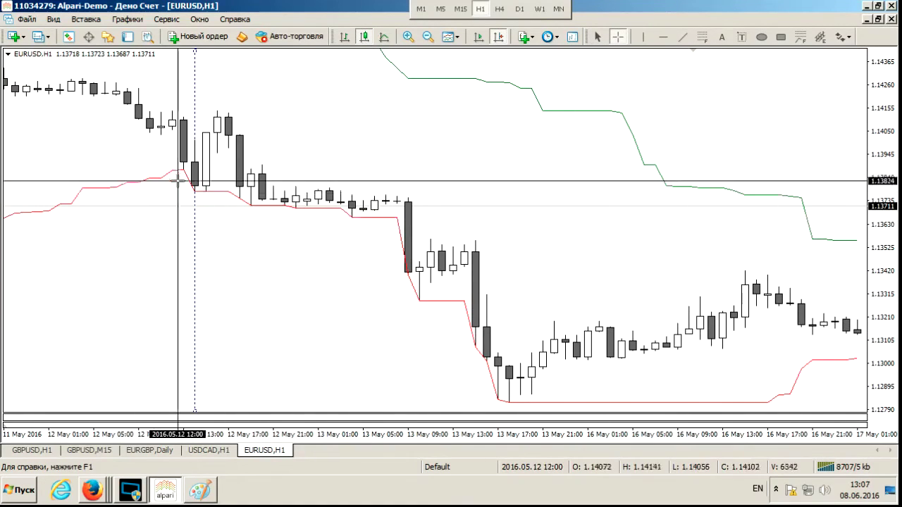
pyautogui.middleClick(852, 332)
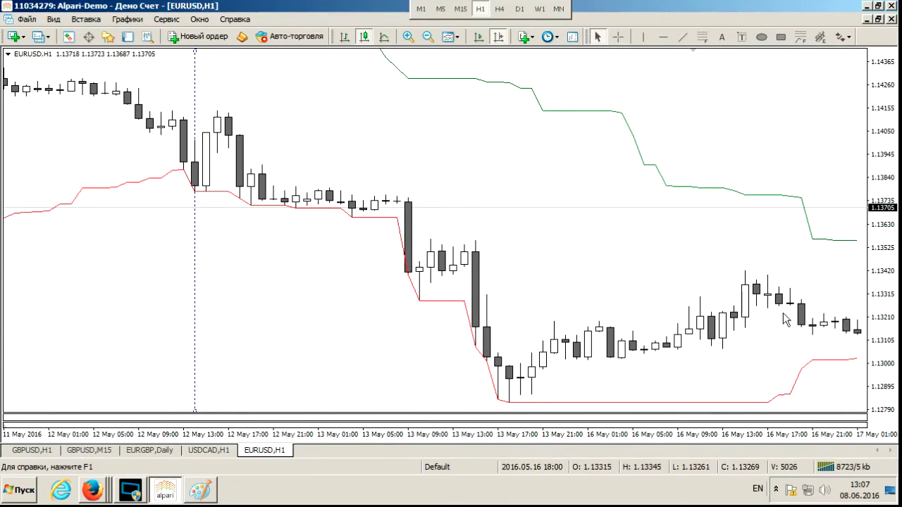
pyautogui.middleClick(856, 312)
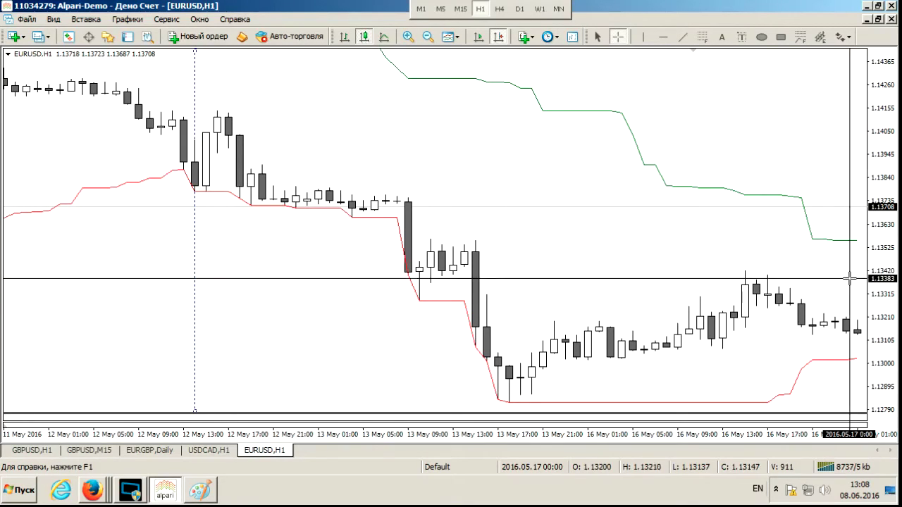
pyautogui.press('Escape')
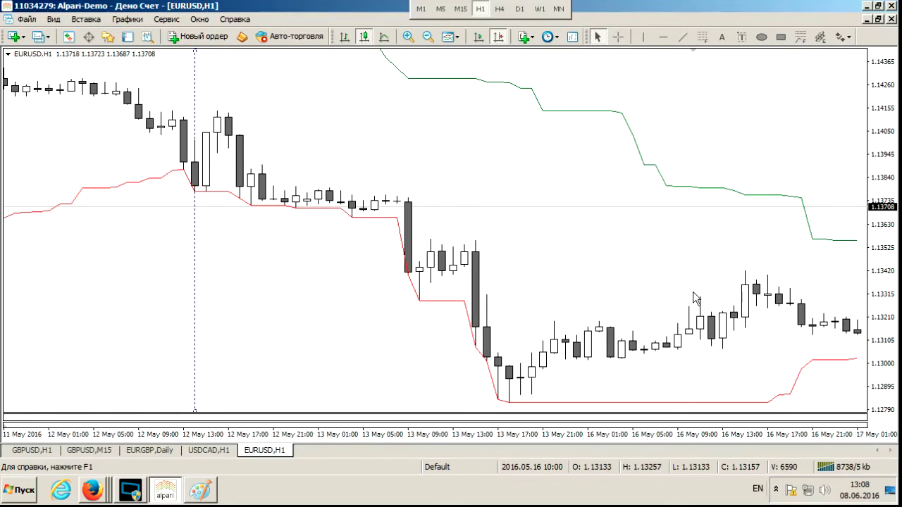
pyautogui.scroll(-5, 694, 298)
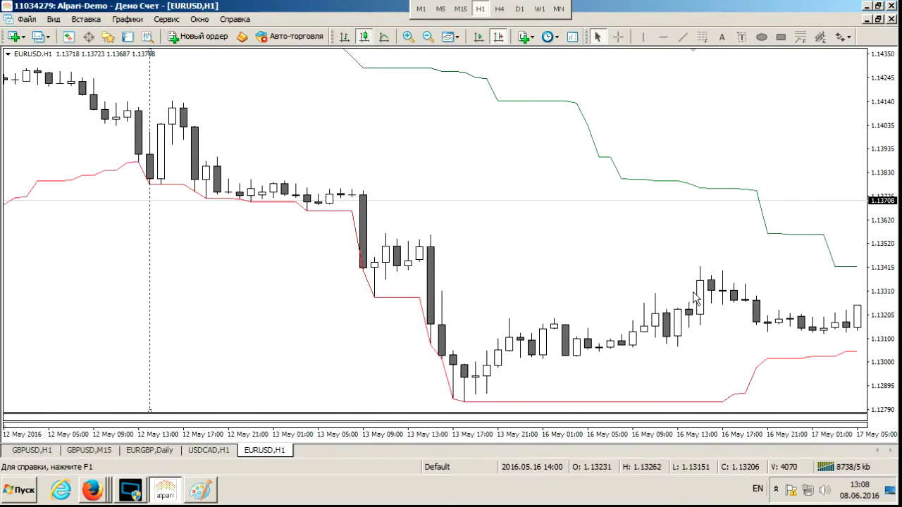
pyautogui.scroll(-1, 694, 298)
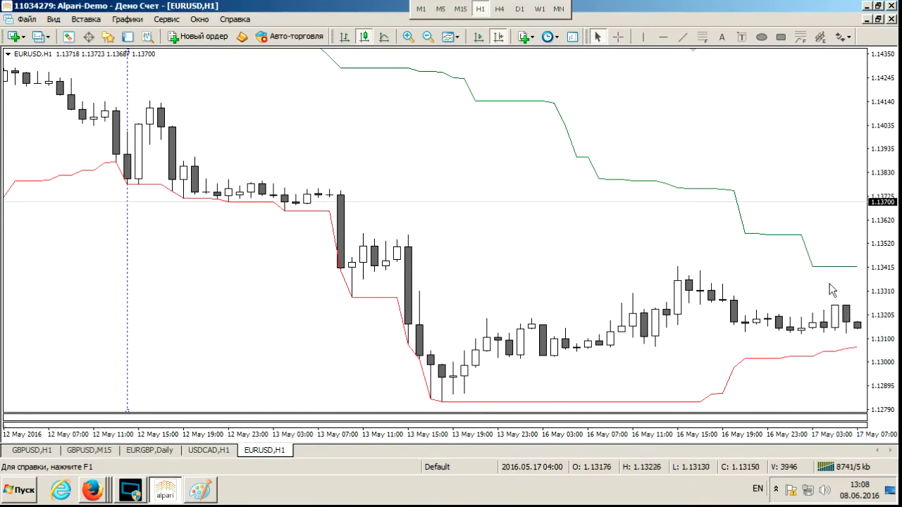
pyautogui.scroll(-5, 669, 239)
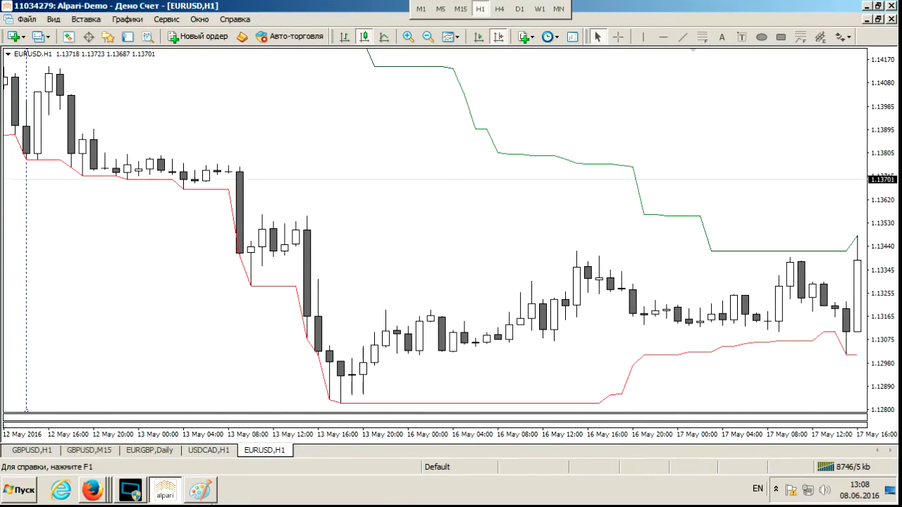
# Switch to the journal spreadsheet in Firefox and enter 1,1342 as trade 2's exit price (Выход).
pyautogui.click(102, 497)
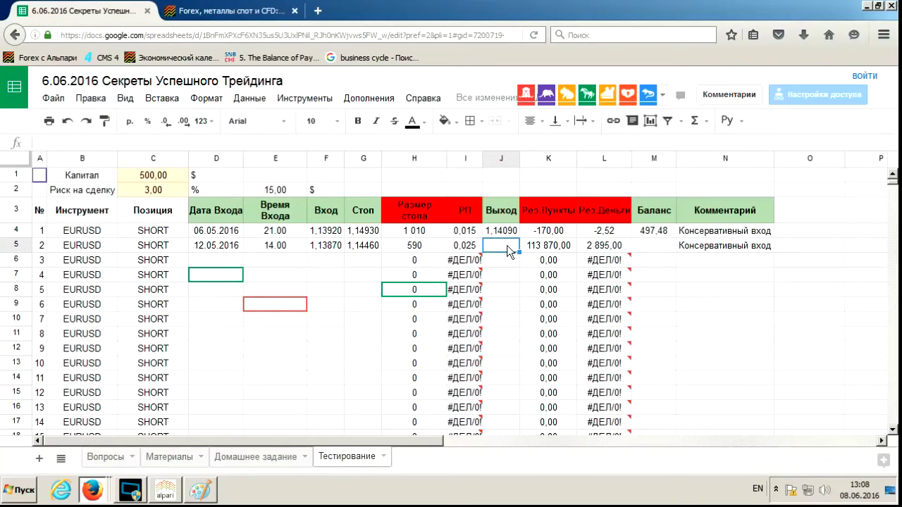
pyautogui.write('1,1342')
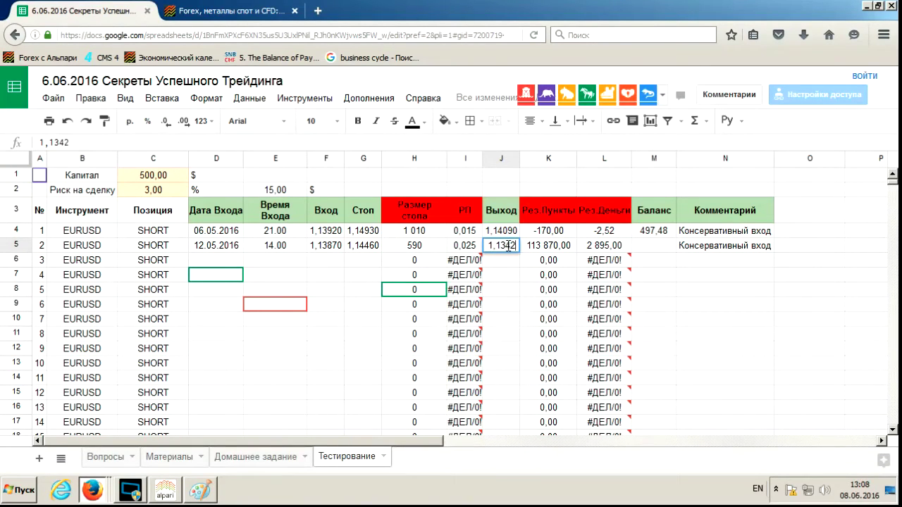
pyautogui.press('Tab')
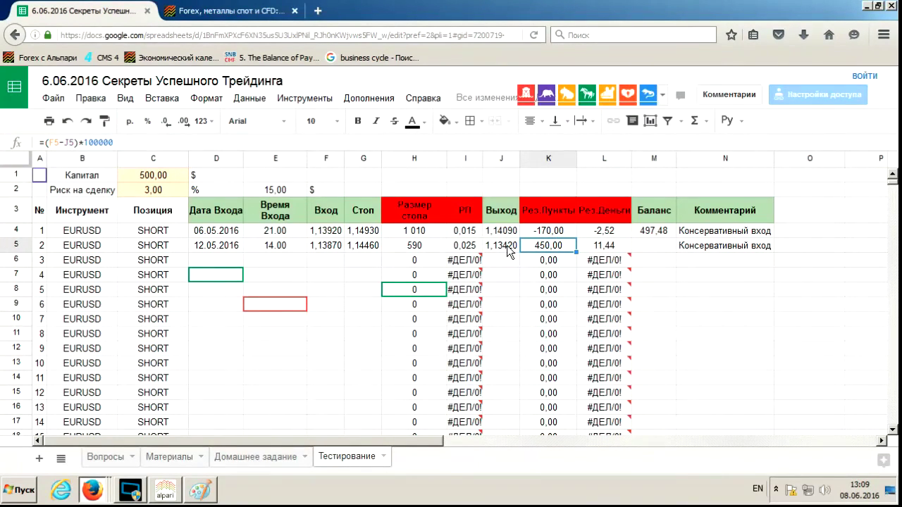
# Check trade 2's points result, entry price, exit price and money result in the journal row.
pyautogui.press('Right')
pyautogui.press('Left')
pyautogui.click(325, 247)
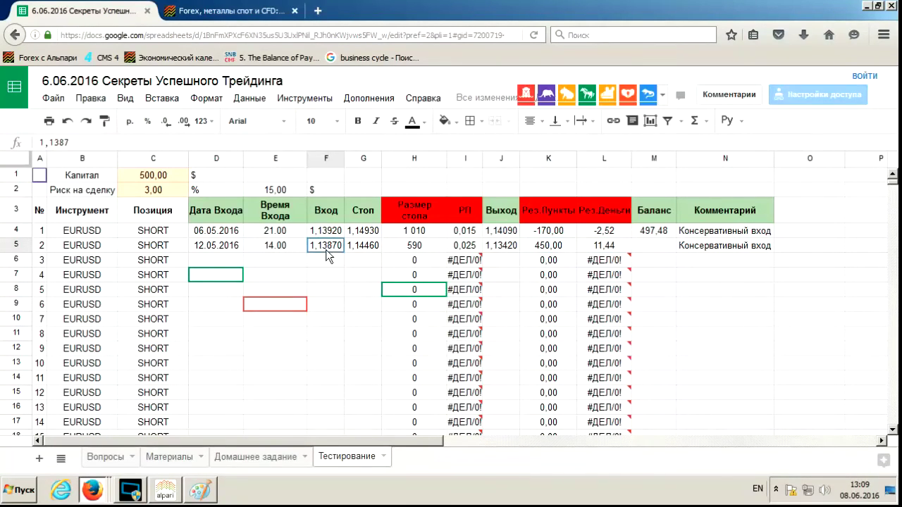
pyautogui.click(500, 246)
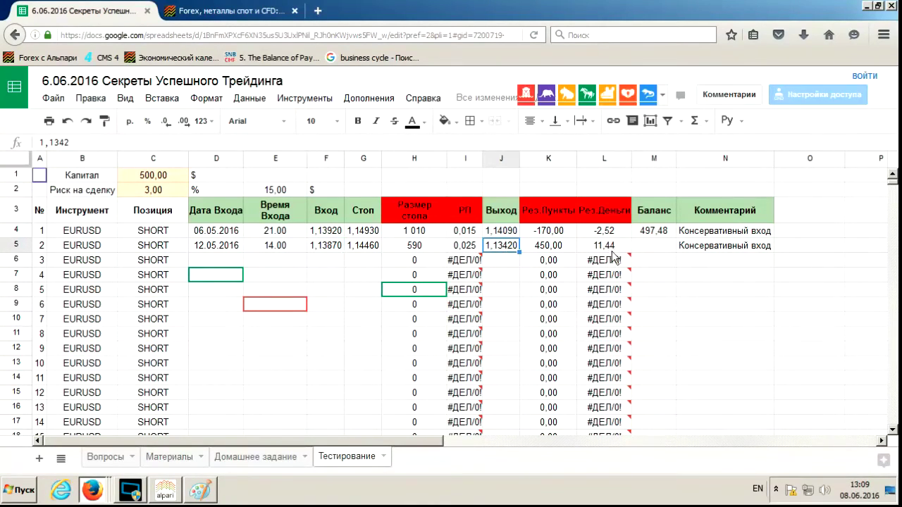
pyautogui.click(610, 245)
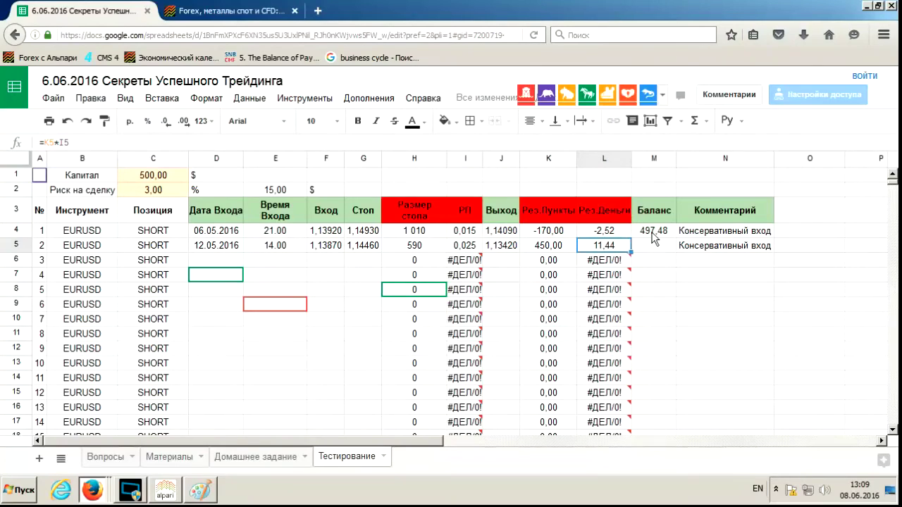
# Enter the formula =M4+L5 as trade 2's balance (Баланс), adding its money result to trade 1's balance.
pyautogui.click(648, 233)
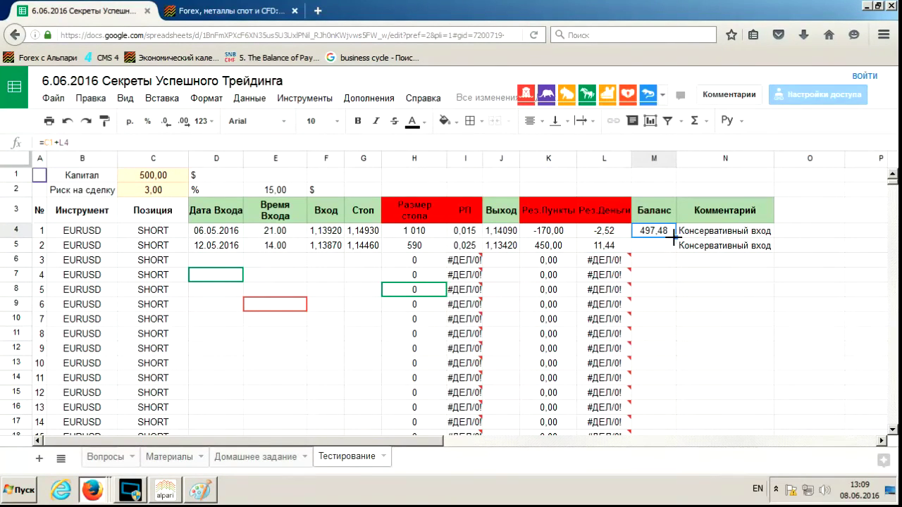
pyautogui.moveTo(675, 238); pyautogui.dragTo(675, 246)
pyautogui.write('=')
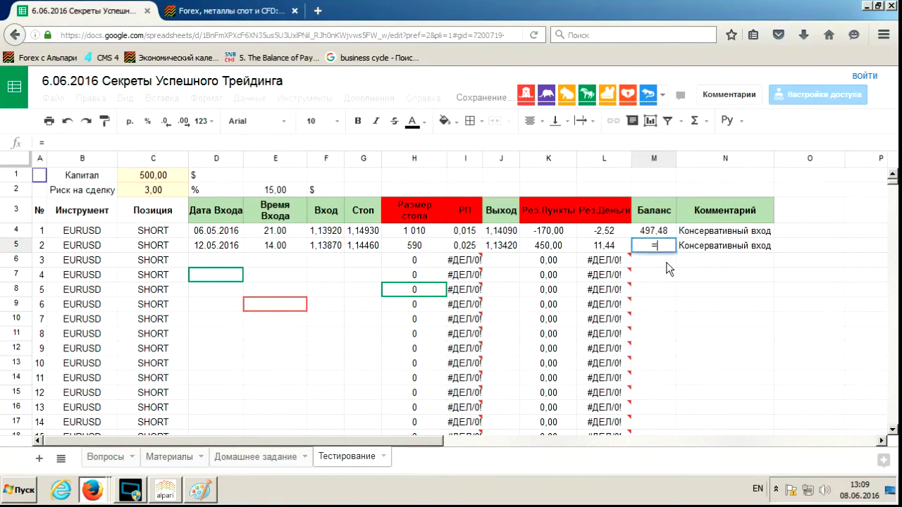
pyautogui.click(662, 236)
pyautogui.write('+')
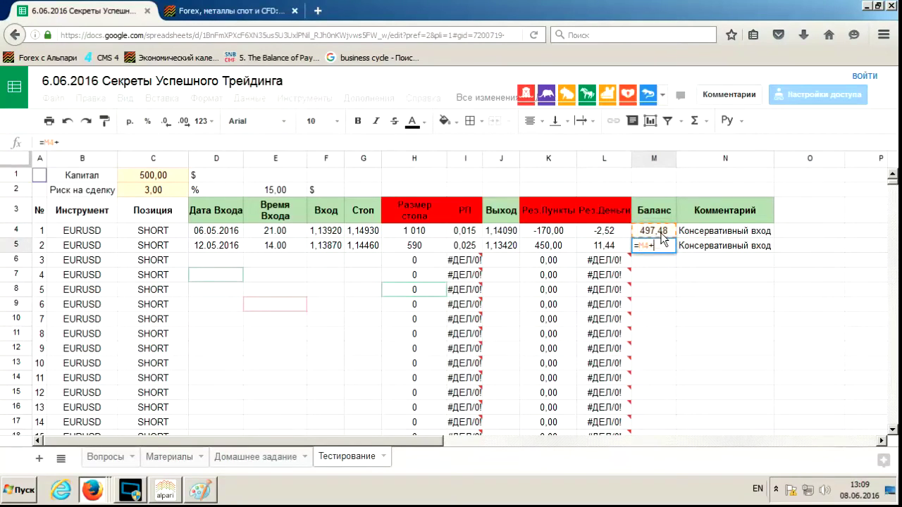
pyautogui.click(616, 246)
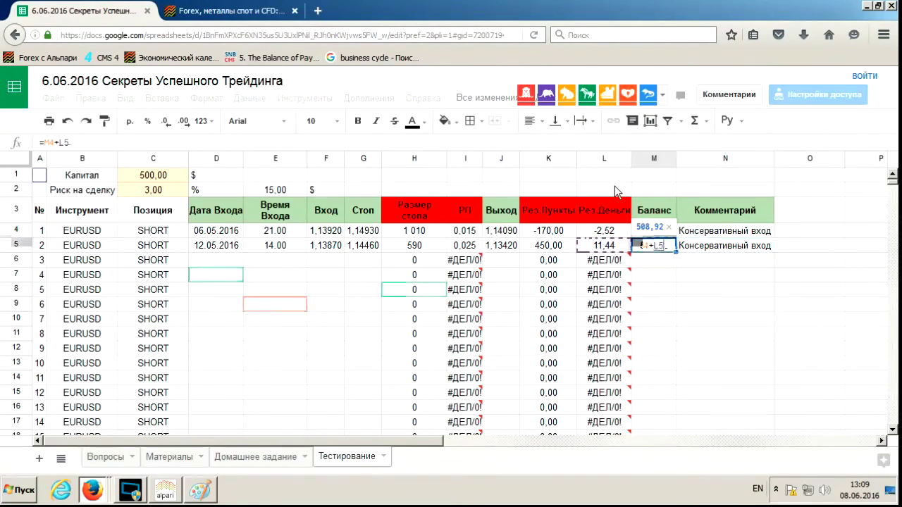
pyautogui.press('Return')
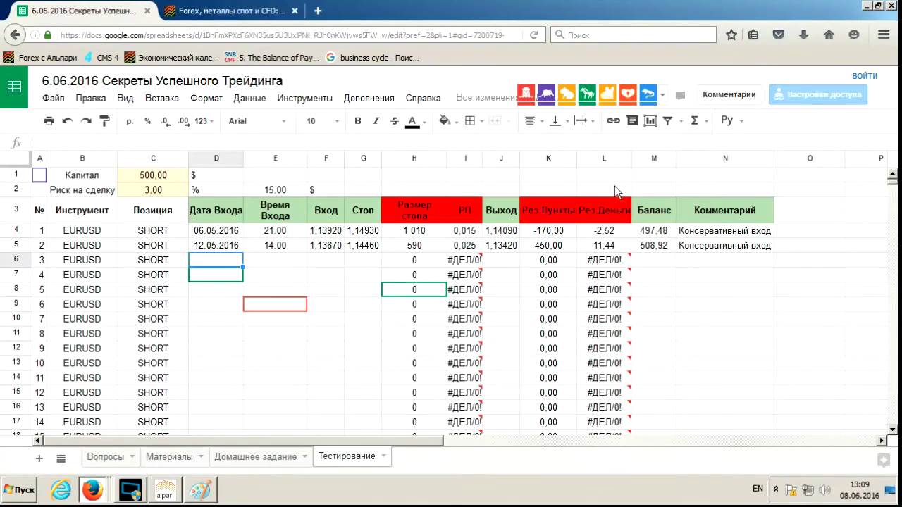
# Switch back to the Alpari terminal's EURUSD H1 chart.
pyautogui.click(176, 493)
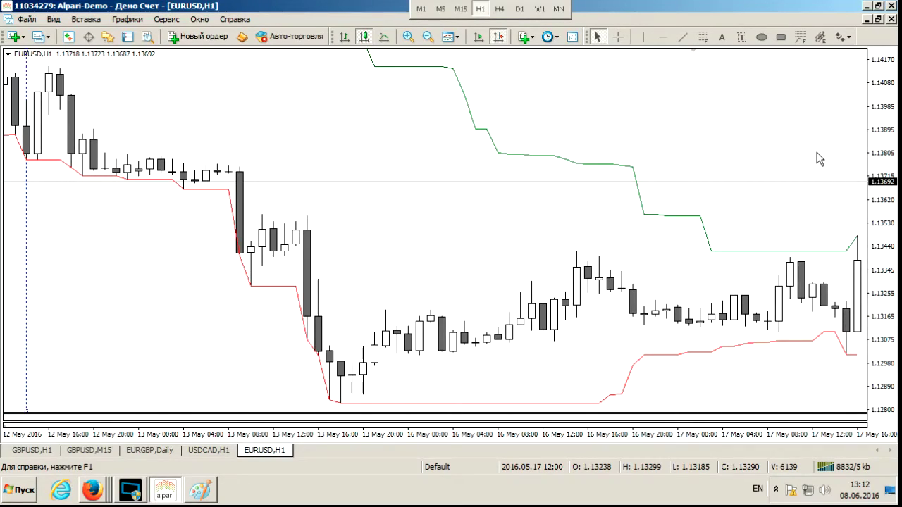
# Advance the EURUSD H1 chart candle by candle and mark the 18 May 04:00 candle with a vertical line.
pyautogui.press('Right')
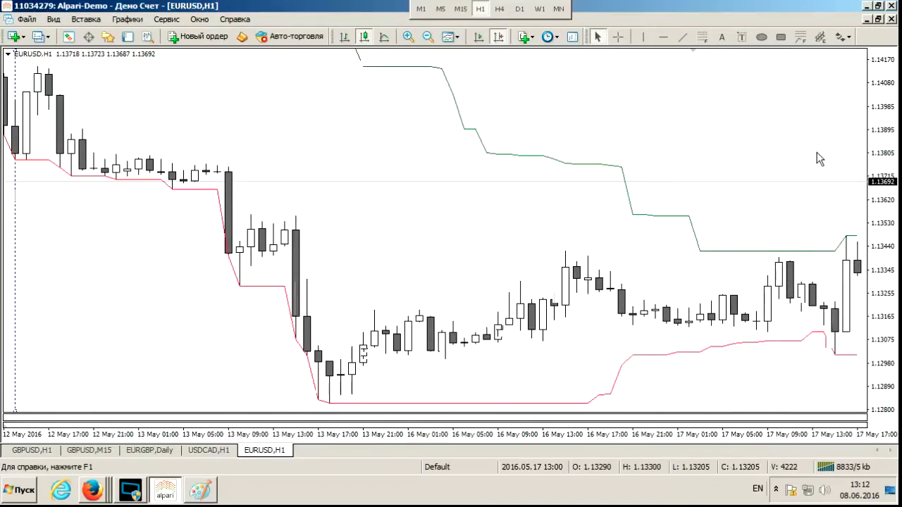
pyautogui.press('Right')
pyautogui.press('Right')
pyautogui.press('Right')
pyautogui.press('Right')
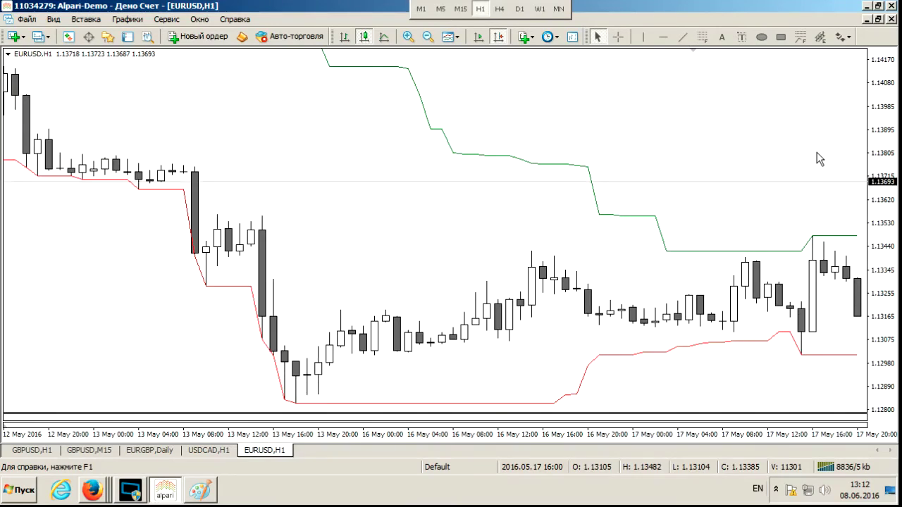
pyautogui.press('Right')
pyautogui.press('Right')
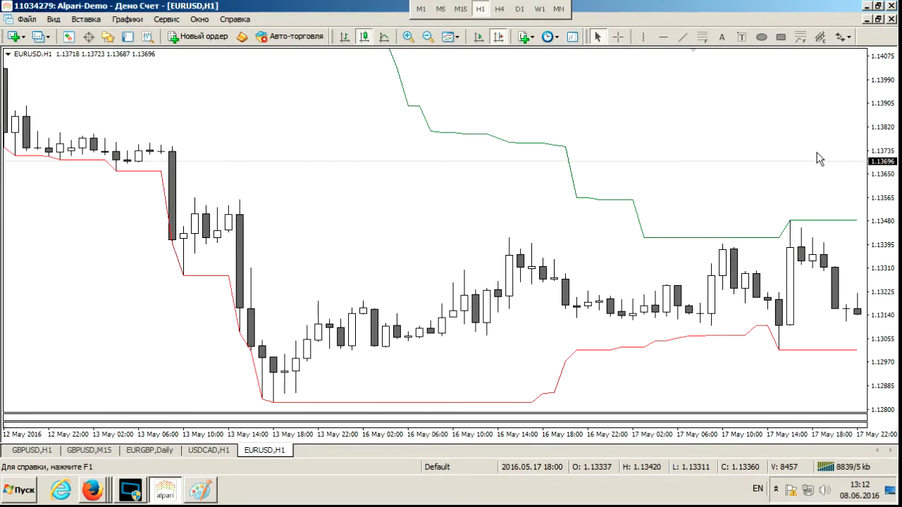
pyautogui.click(643, 37)
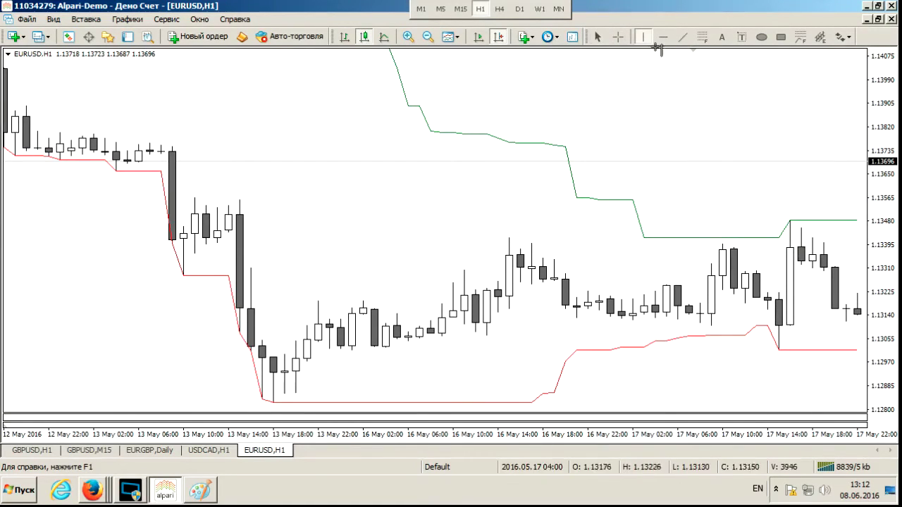
pyautogui.click(846, 259)
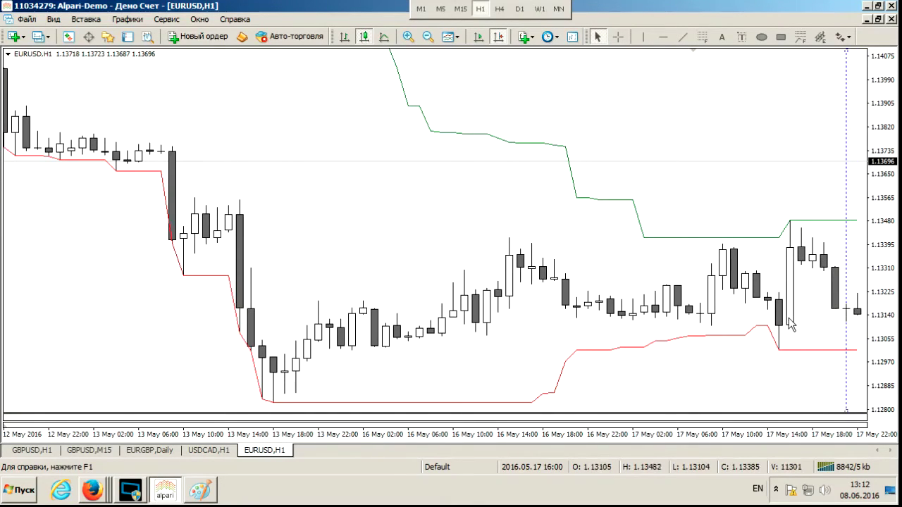
pyautogui.moveTo(846, 206); pyautogui.dragTo(790, 176)
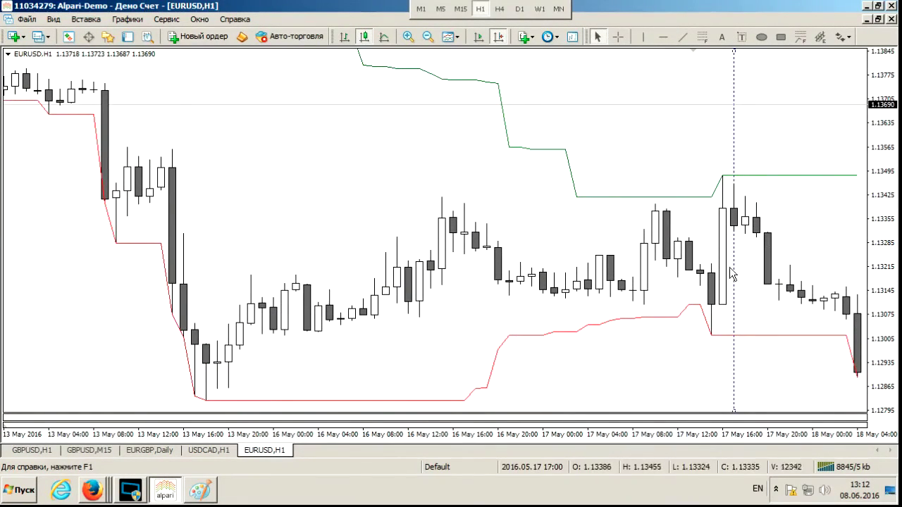
pyautogui.moveTo(737, 157); pyautogui.dragTo(853, 187)
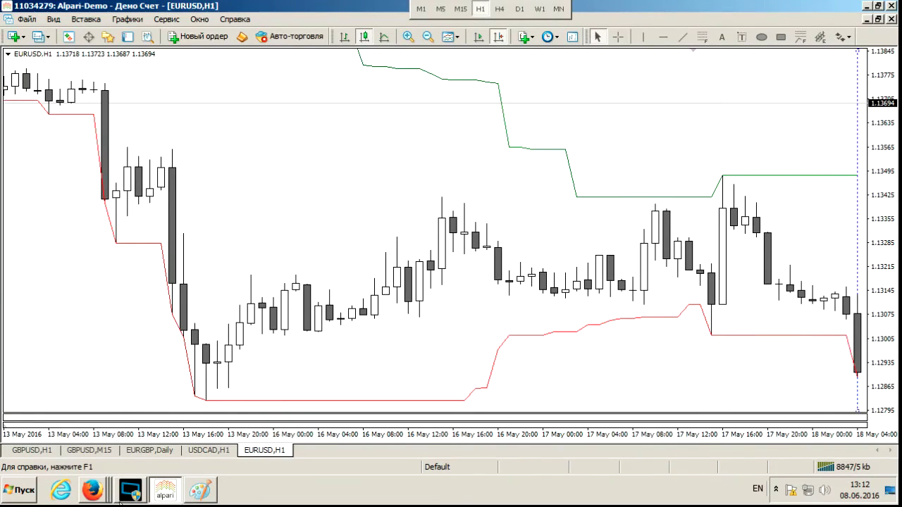
# Switch to the Google Sheets trade log in Firefox and enter 1,1301 as the entry price of trade 3.
pyautogui.click(98, 497)
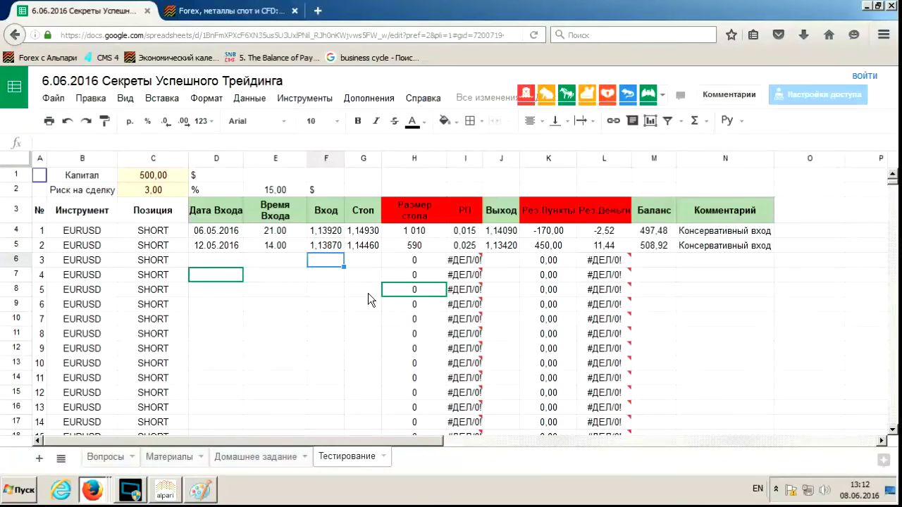
pyautogui.write('1.13')
pyautogui.press('BackSpace')
pyautogui.press('BackSpace')
pyautogui.press('BackSpace')
pyautogui.hotkey('alt', 'shift')
pyautogui.write(',1301')
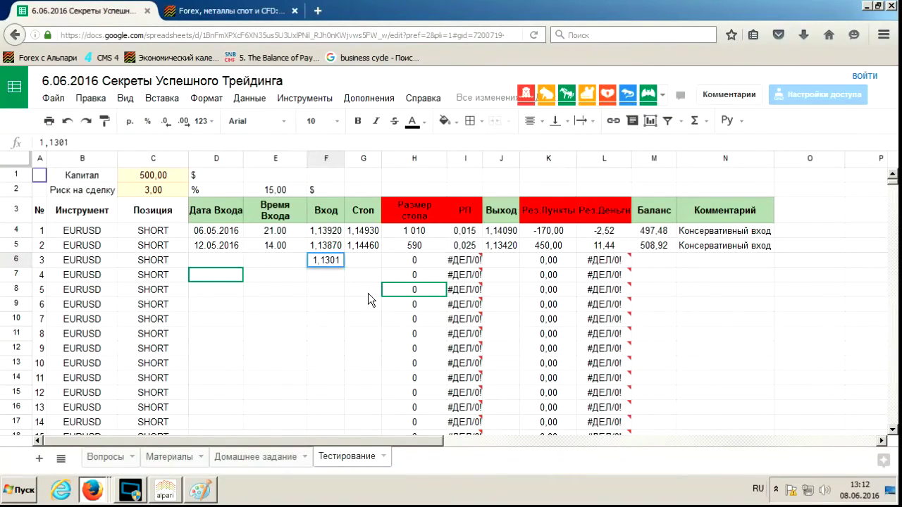
pyautogui.press('Tab')
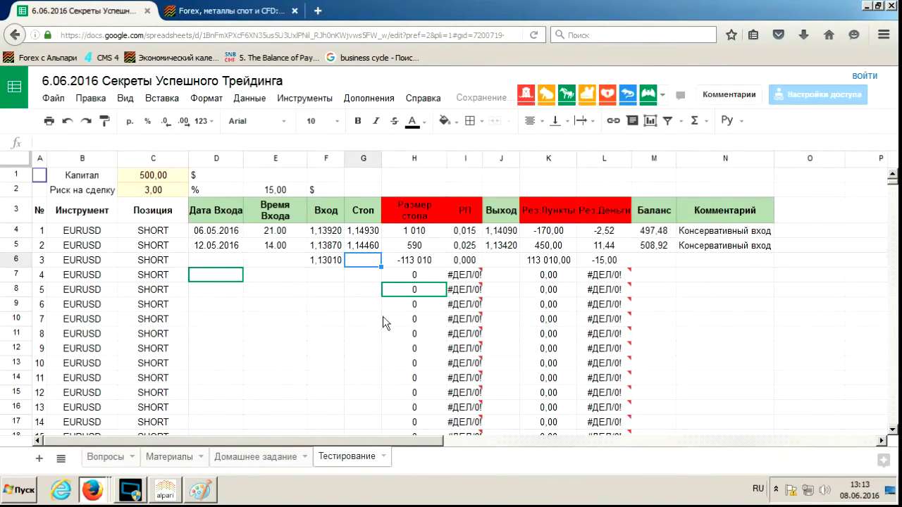
# Check the upper channel level on the MetaTrader chart and enter 1,1348 as the stop of trade 3 in the trade log.
pyautogui.hotkey('alt', 'Tab')
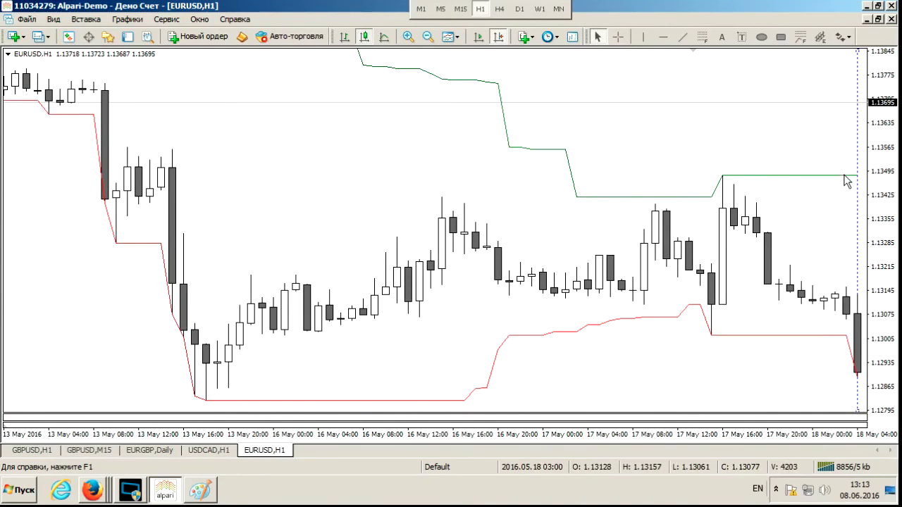
pyautogui.hotkey('alt', 'Tab')
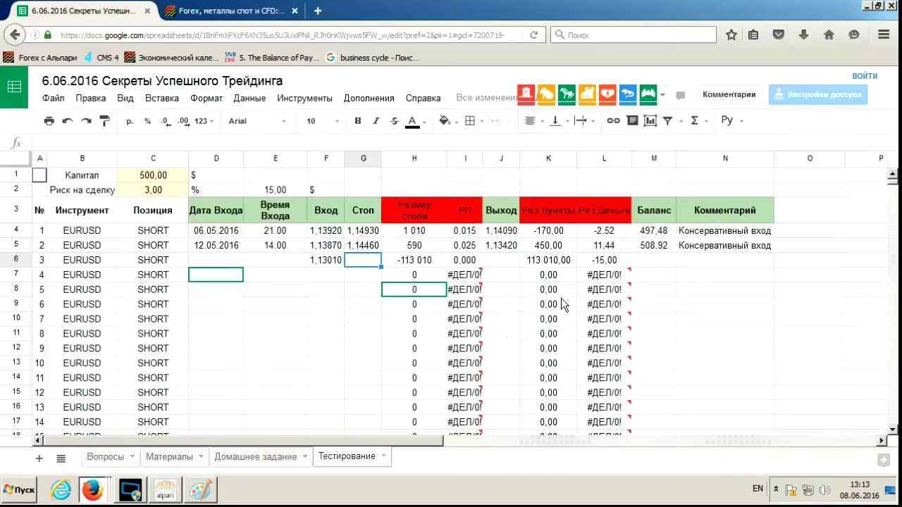
pyautogui.write('1,1348')
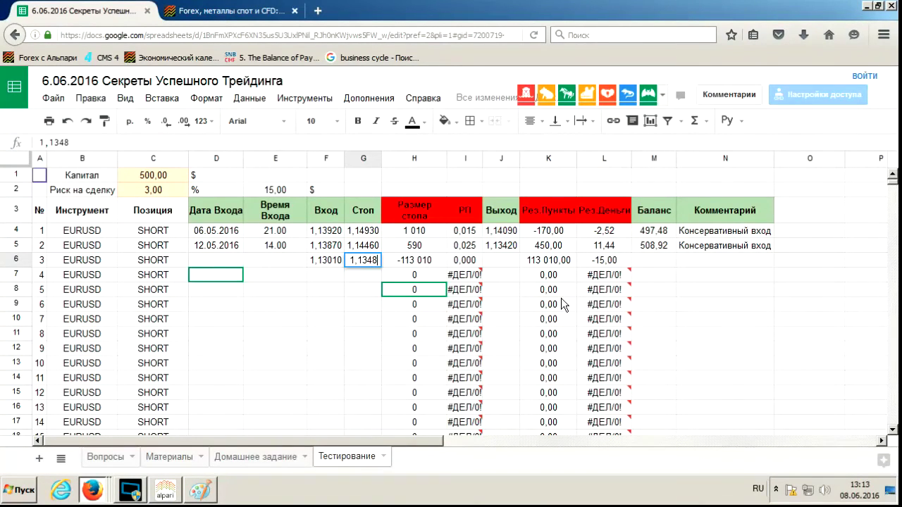
pyautogui.press('Tab')
# Check the marked candle's time on the chart, and record trade 3's entry date 18.5 and entry time 4. in the trade log.
pyautogui.hotkey('alt', 'Tab')
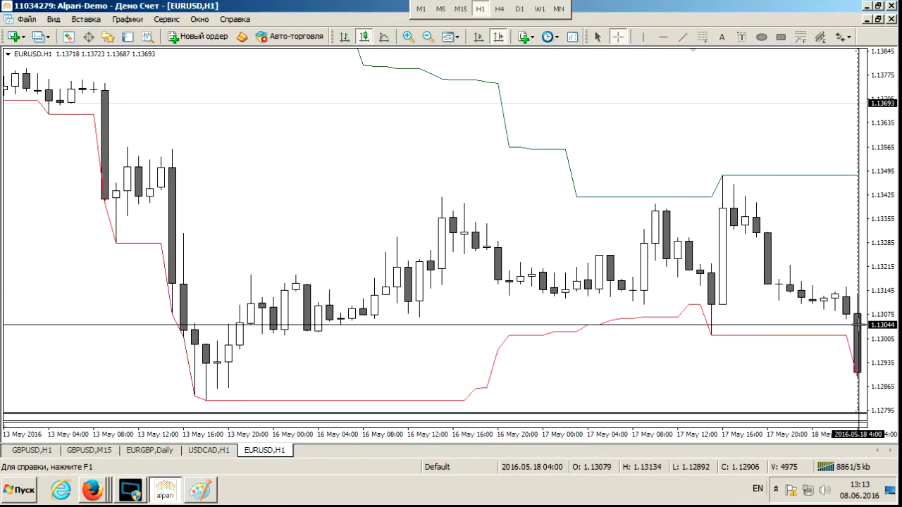
pyautogui.hotkey('alt', 'Tab')
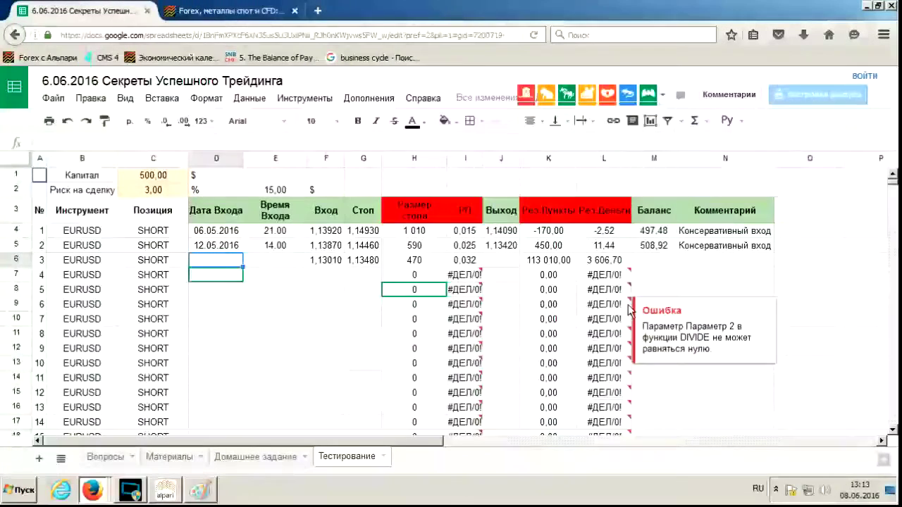
pyautogui.write('18.5')
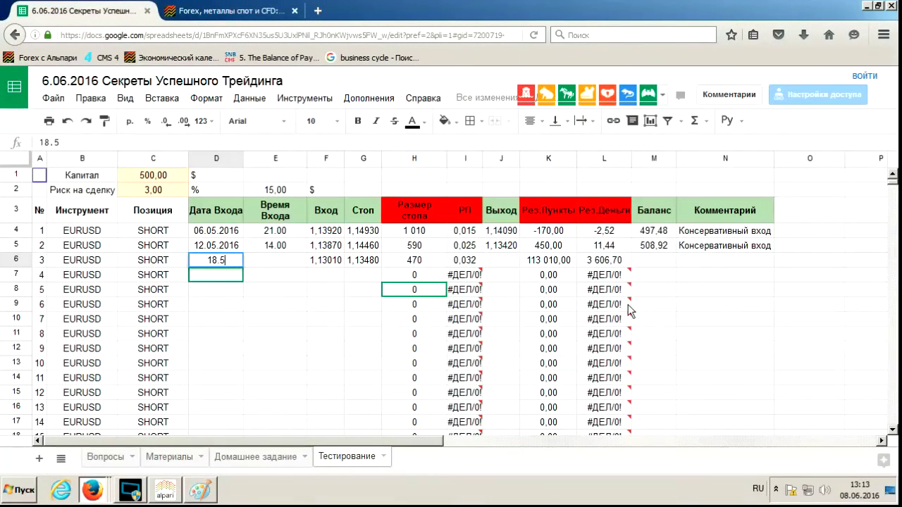
pyautogui.press('Tab')
pyautogui.write('4')
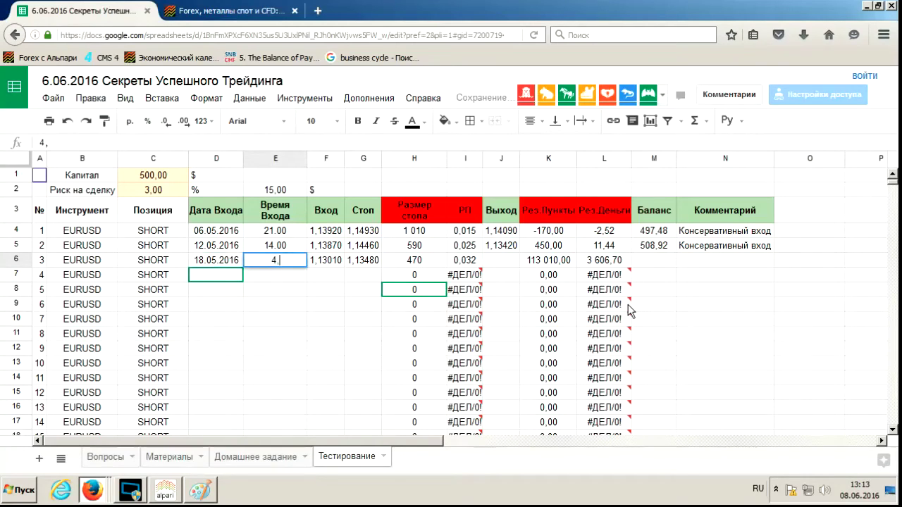
pyautogui.write('.')
pyautogui.press('Tab')
pyautogui.press('Up')
pyautogui.press('Right')
pyautogui.press('Right')
pyautogui.press('Right')
pyautogui.press('Right')
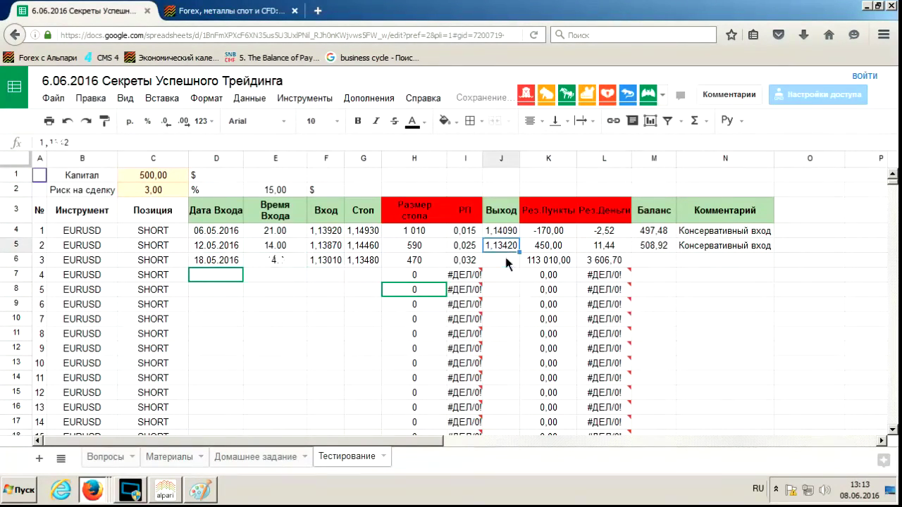
# Switch to MetaTrader and examine the EURUSD H1 price action and channel lines after the marked entry, up to 20 May 05:00.
pyautogui.hotkey('alt', 'Tab')
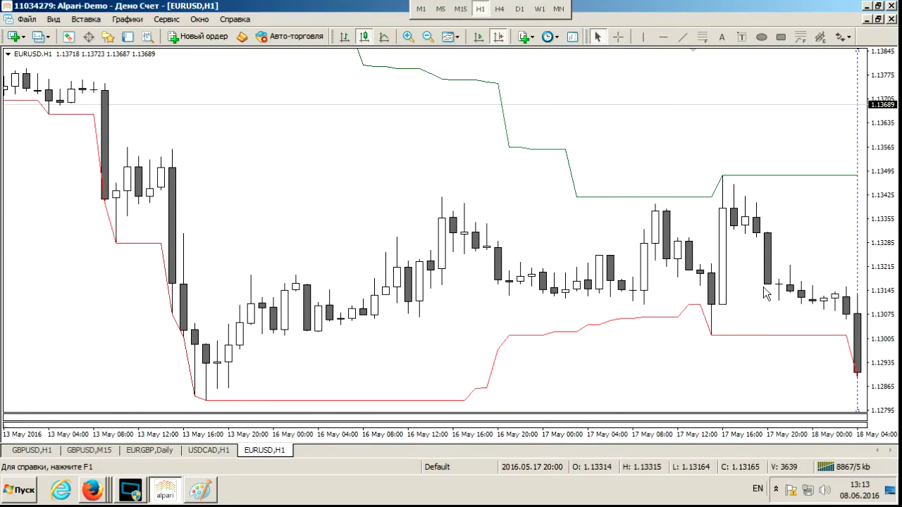
pyautogui.scroll(-8, 765, 294)
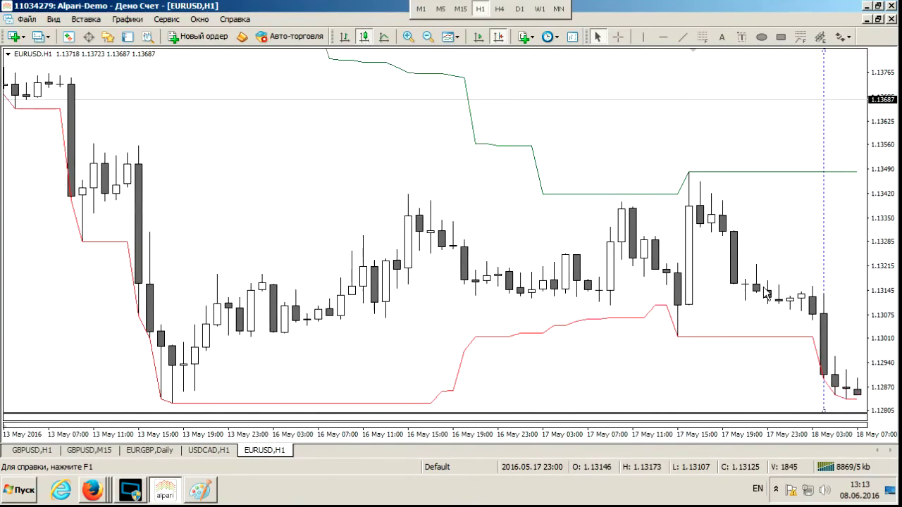
pyautogui.scroll(-10, 765, 295)
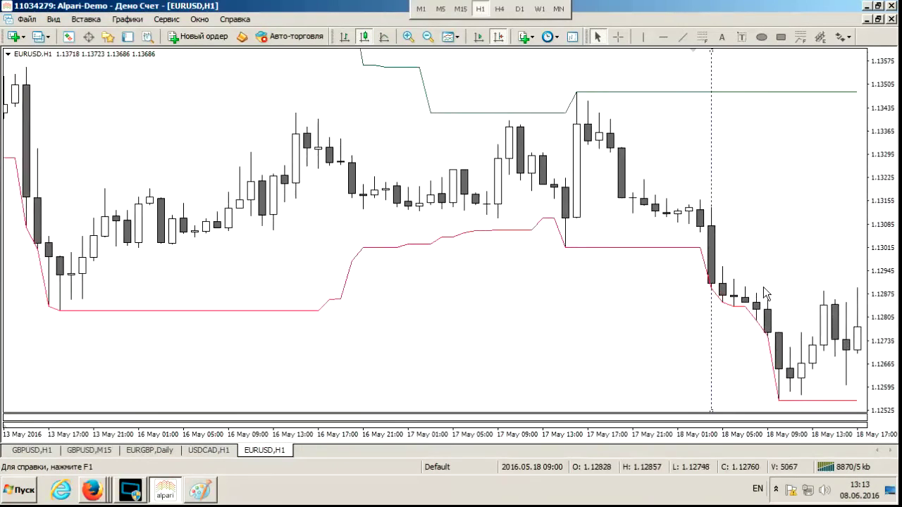
pyautogui.scroll(-6, 764, 295)
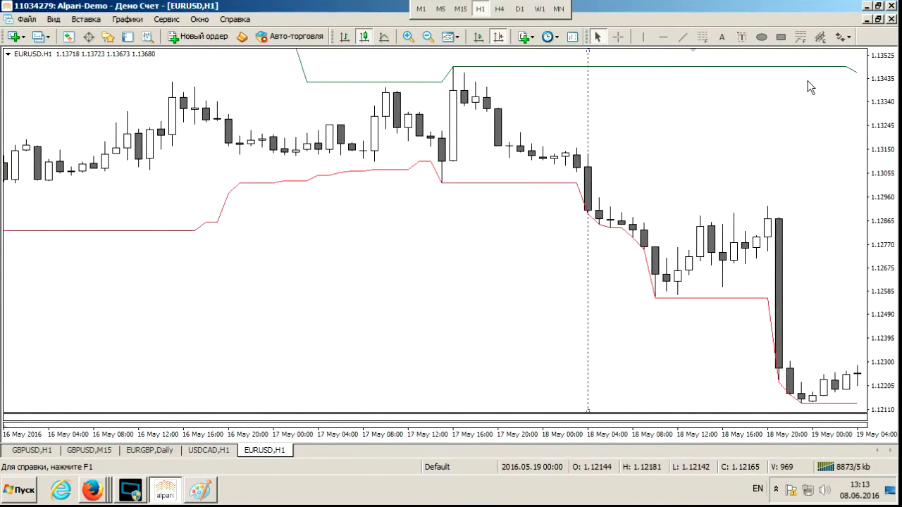
pyautogui.scroll(-3, 807, 81)
pyautogui.scroll(-11, 807, 81)
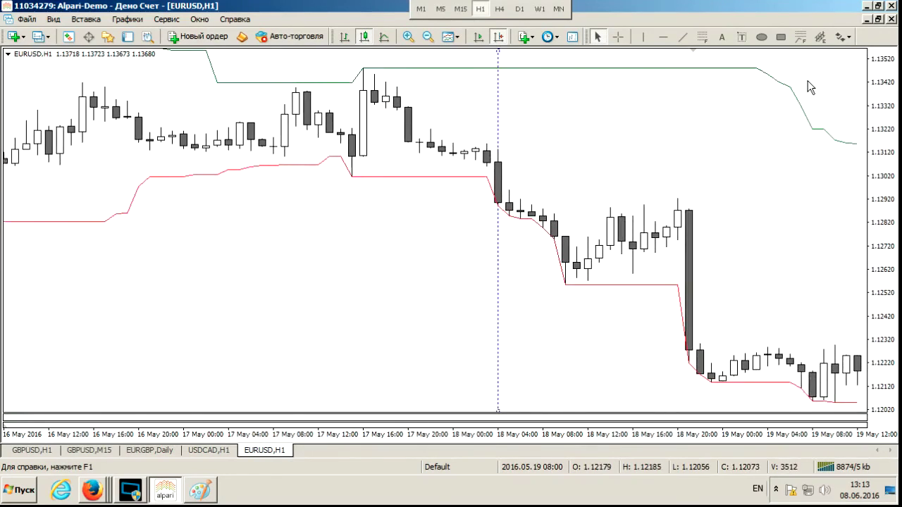
pyautogui.scroll(-10, 807, 80)
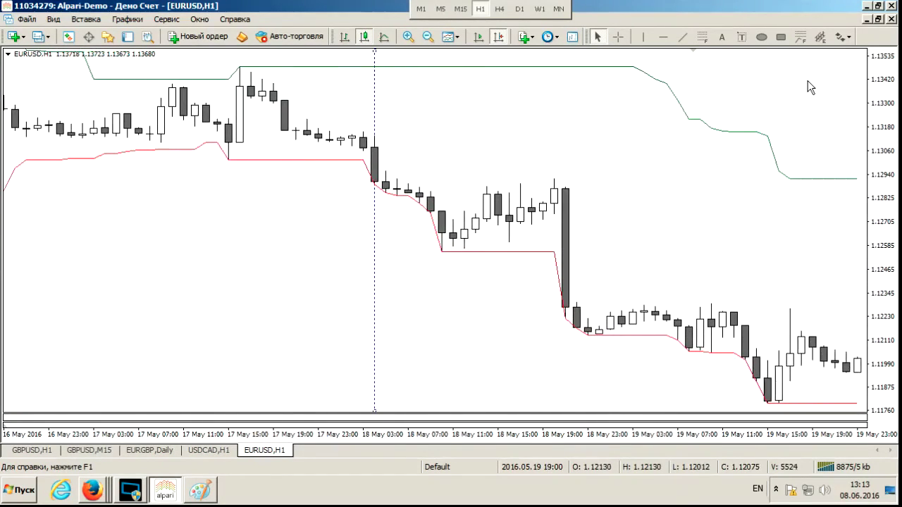
pyautogui.scroll(-1, 807, 81)
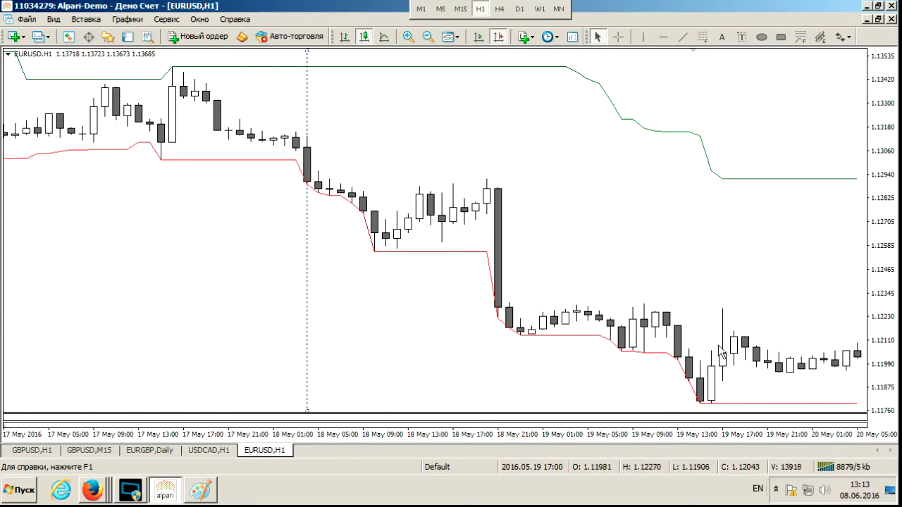
# Measure the price move from the entry level to the latest candles with the crosshair, and follow the chart on to 20 May 16:00.
pyautogui.middleClick(628, 259)
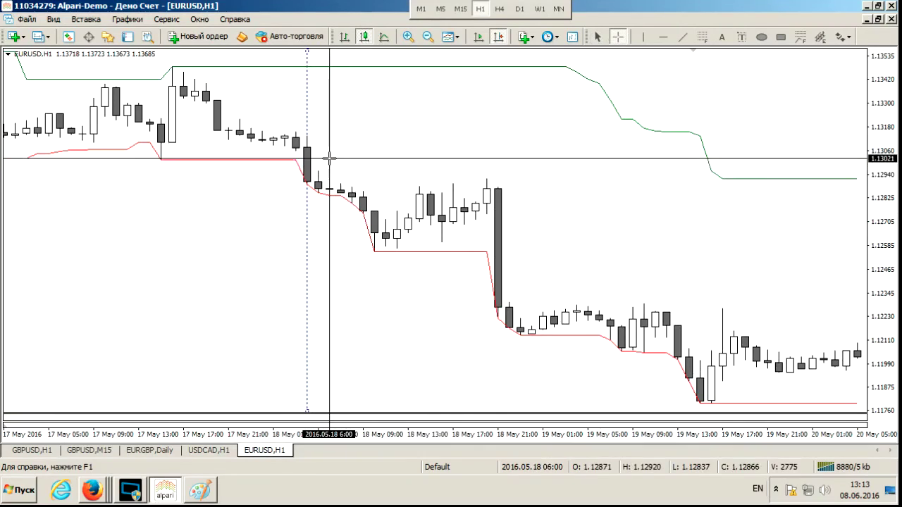
pyautogui.moveTo(334, 159); pyautogui.dragTo(817, 366)
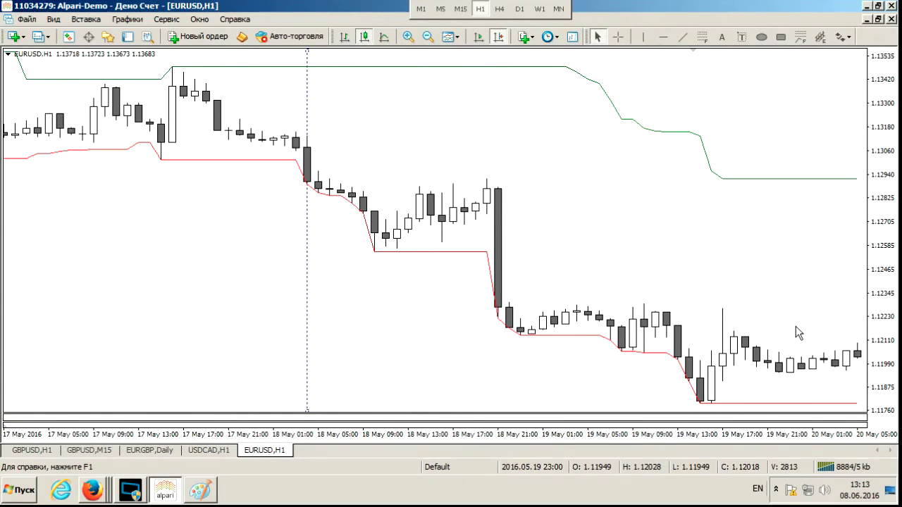
pyautogui.scroll(-5, 795, 326)
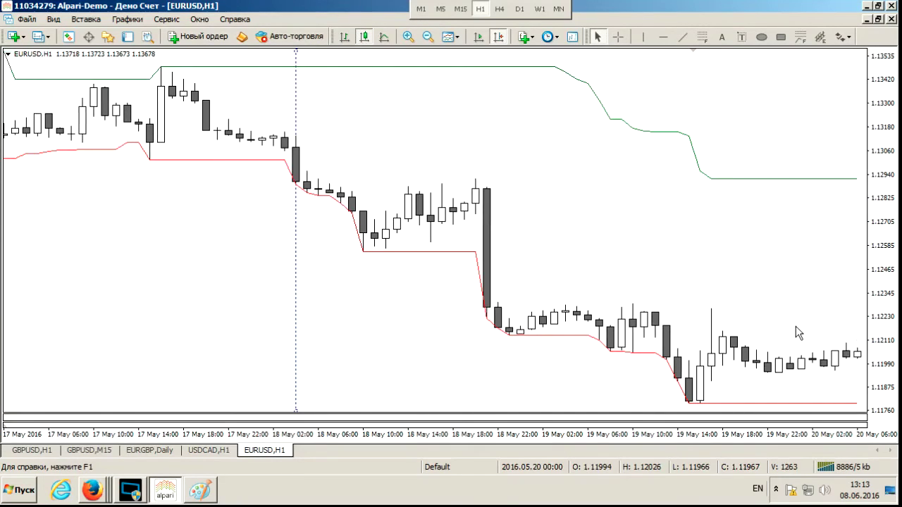
pyautogui.scroll(-1, 796, 326)
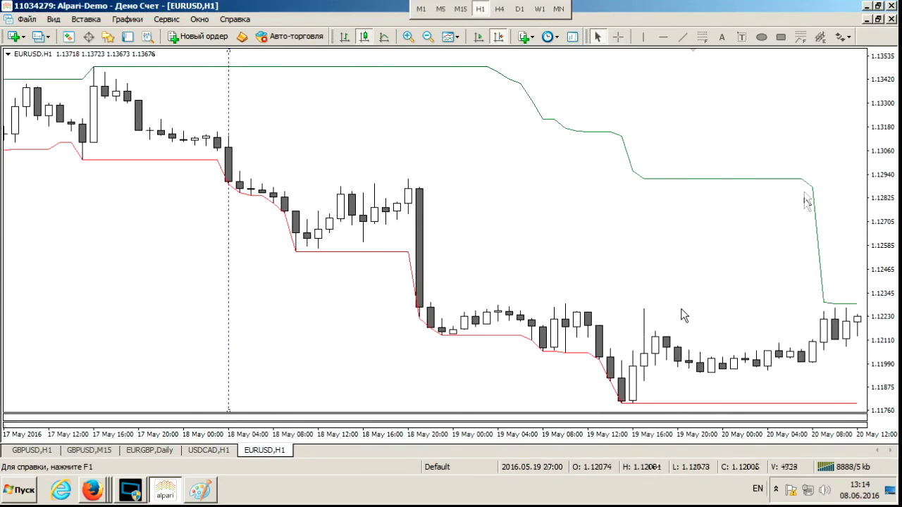
pyautogui.scroll(-4, 682, 316)
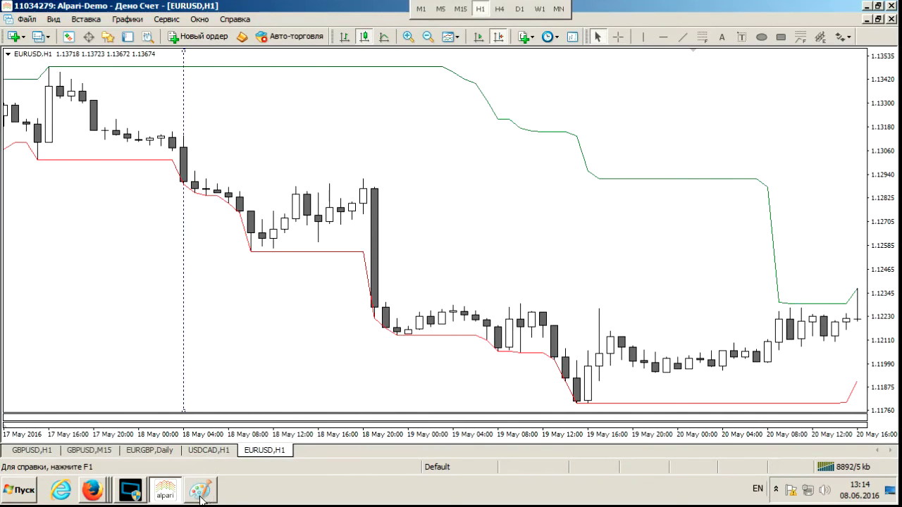
# Switch back to the trade log and enter 1,1229 as the exit price of trade 3.
pyautogui.click(91, 491)
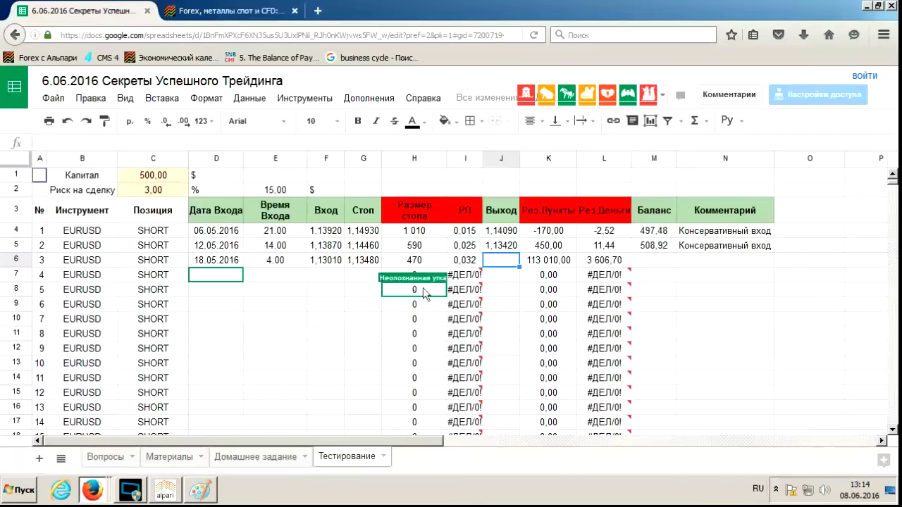
pyautogui.write('1,')
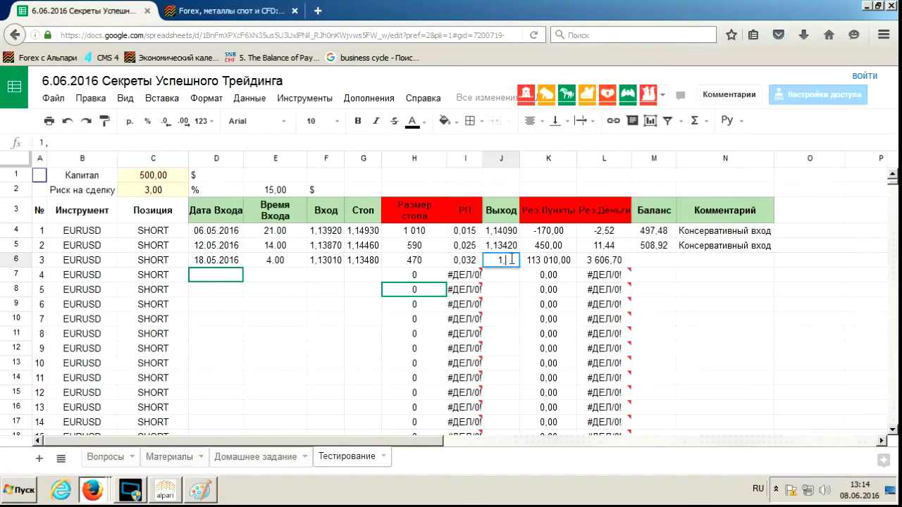
pyautogui.write('1229')
pyautogui.press('Return')
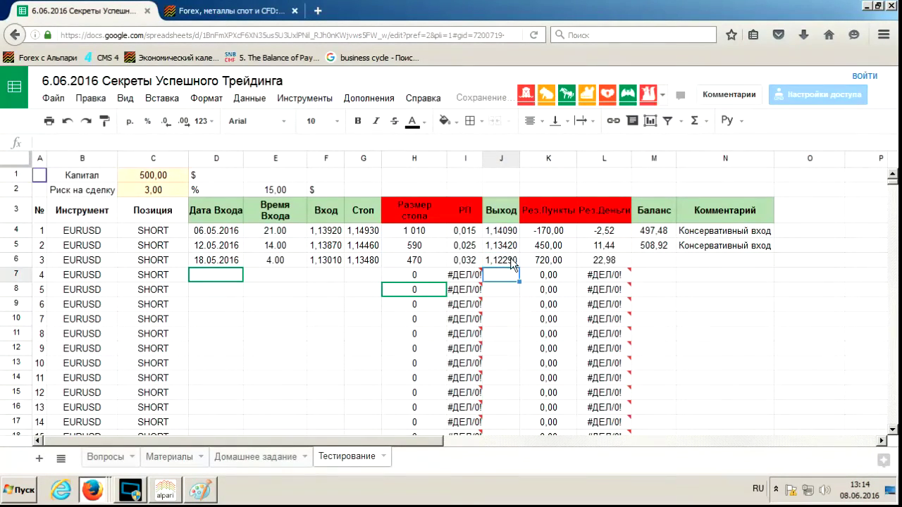
# Fill the balance formula and the comment from trade 2 down into trade 3's row.
pyautogui.click(636, 244)
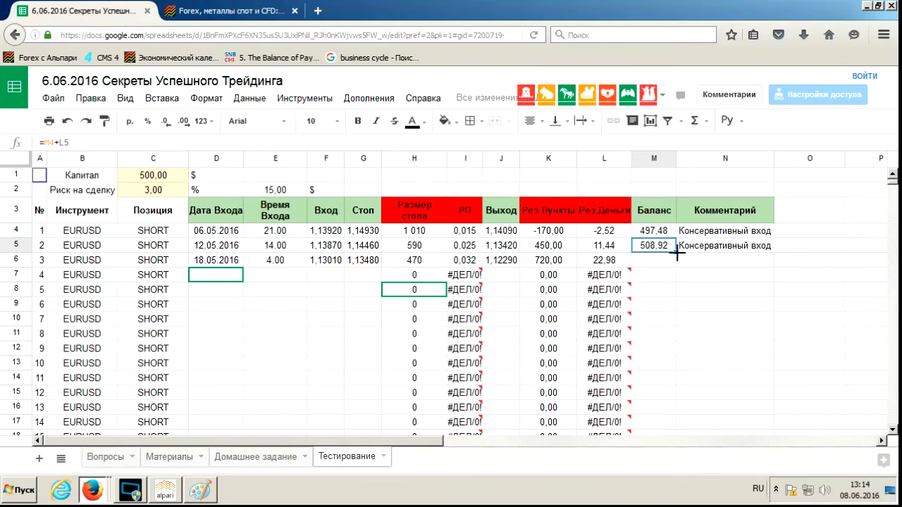
pyautogui.moveTo(681, 255); pyautogui.dragTo(681, 257)
pyautogui.click(761, 248)
pyautogui.moveTo(776, 253); pyautogui.dragTo(775, 265)
pyautogui.click(560, 261)
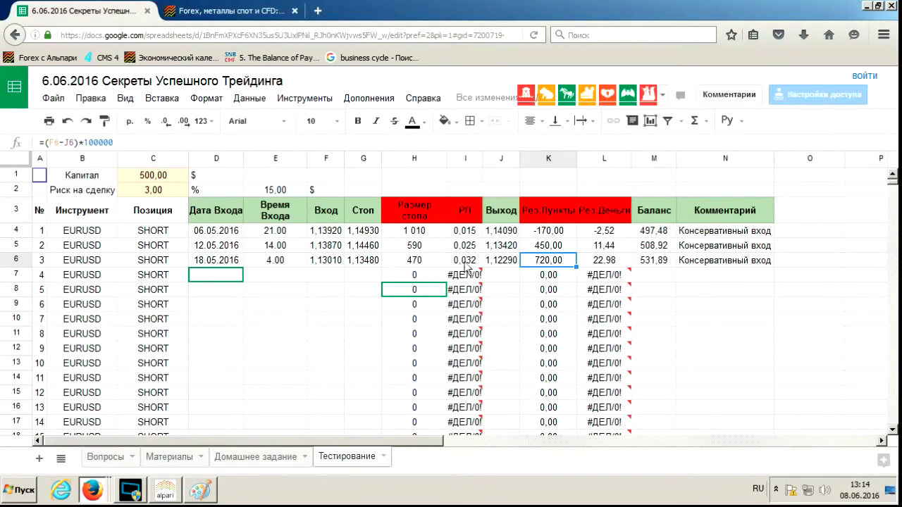
# Examine the position size formulas of trades 1 to 3 and the capital and risk values behind them.
pyautogui.click(466, 262)
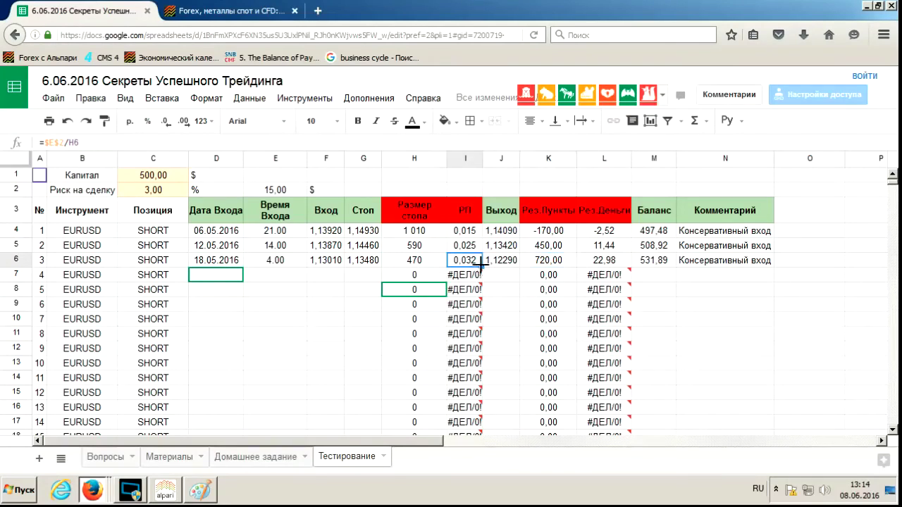
pyautogui.click(167, 190)
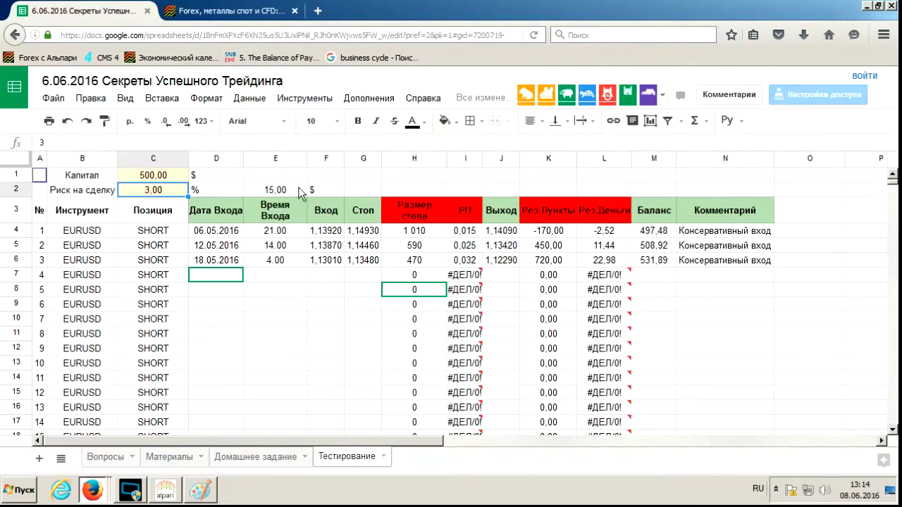
pyautogui.click(169, 175)
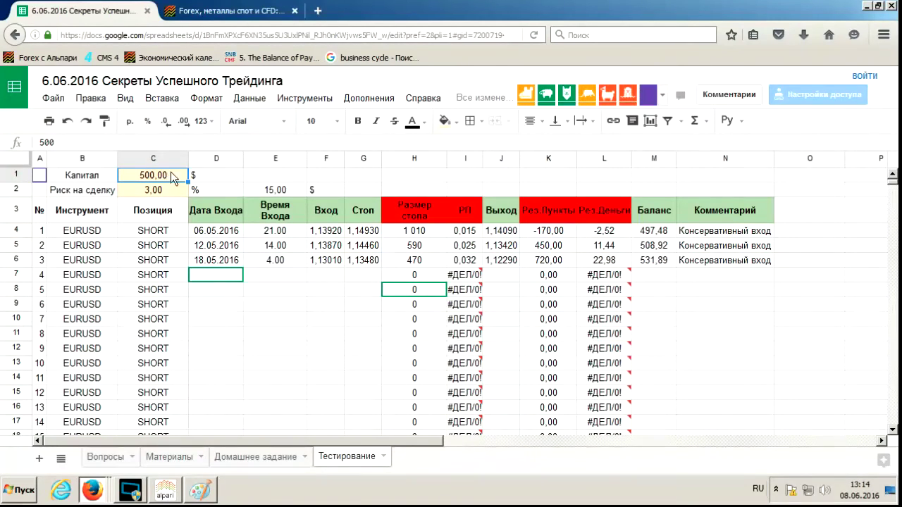
pyautogui.click(465, 230)
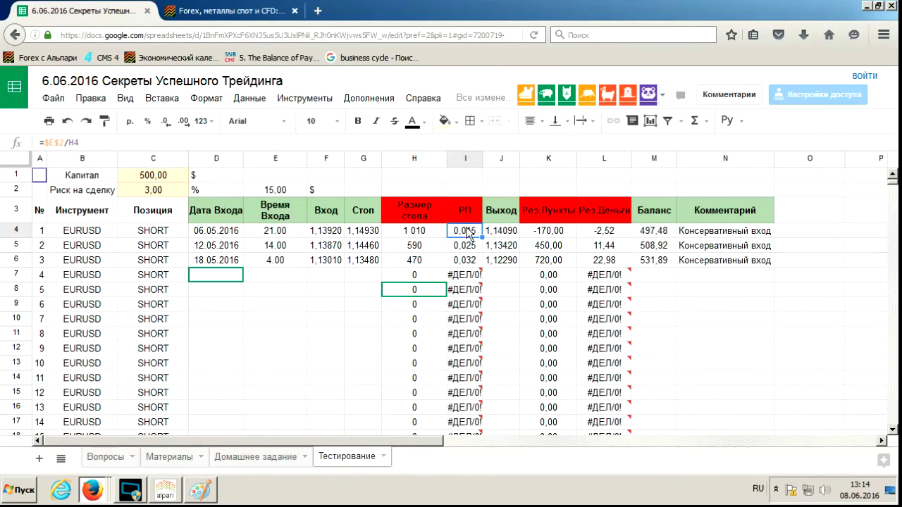
pyautogui.click(465, 245)
pyautogui.click(410, 148)
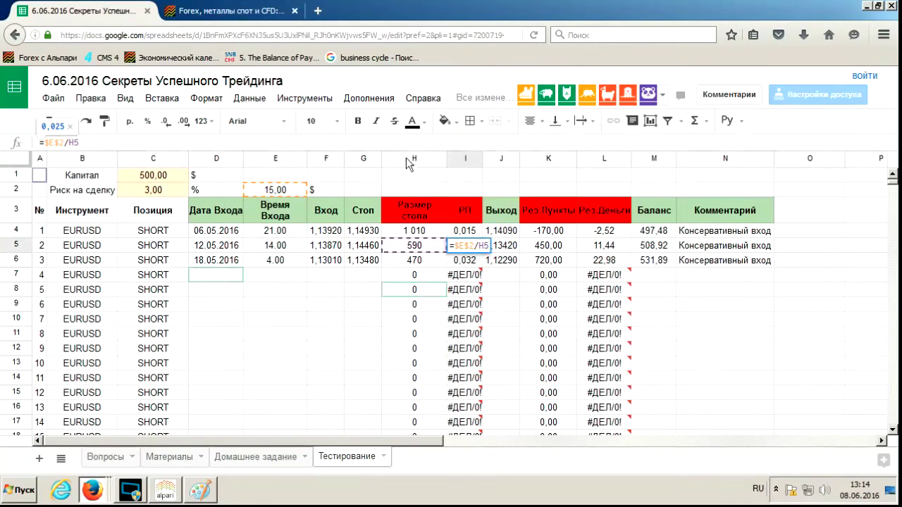
pyautogui.press('Escape')
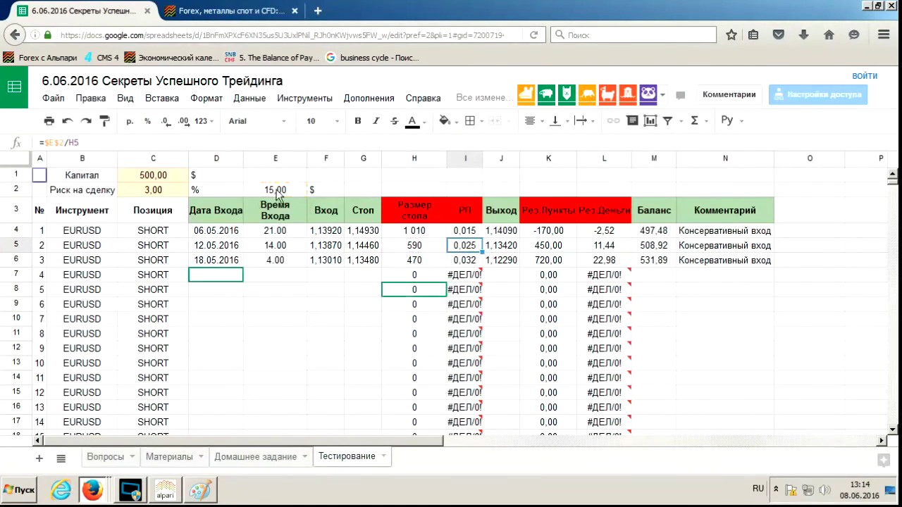
# Review the starting capital and the balance formulas of trades 1 to 3.
pyautogui.click(161, 176)
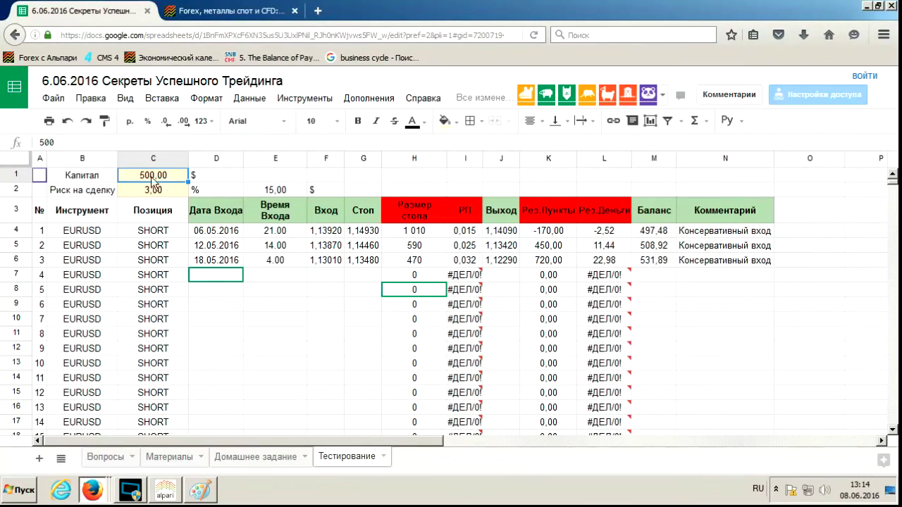
pyautogui.click(662, 233)
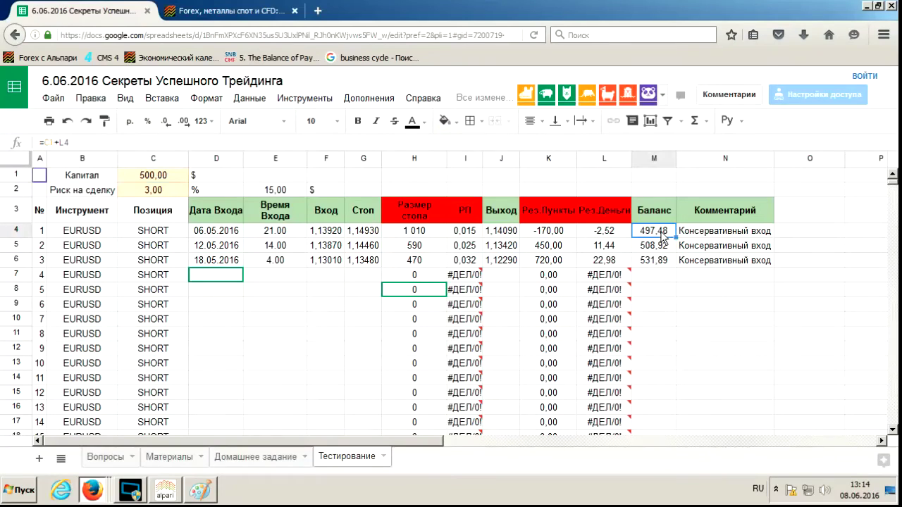
pyautogui.click(661, 246)
pyautogui.click(659, 262)
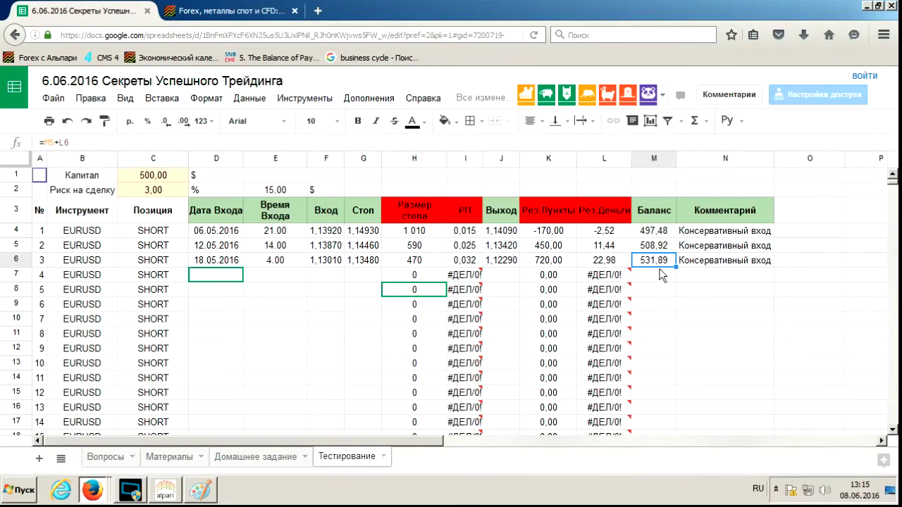
# Switch to MetaTrader, advance the EURUSD H1 chart to 23 May 12:00 and mark the 23 May 11:00 breakout candle with a vertical line.
pyautogui.click(165, 490)
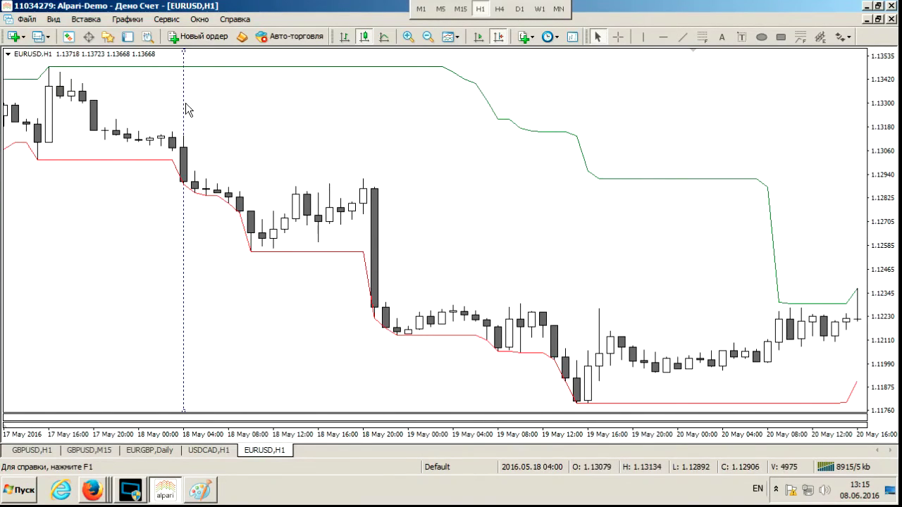
pyautogui.scroll(-5, 185, 102)
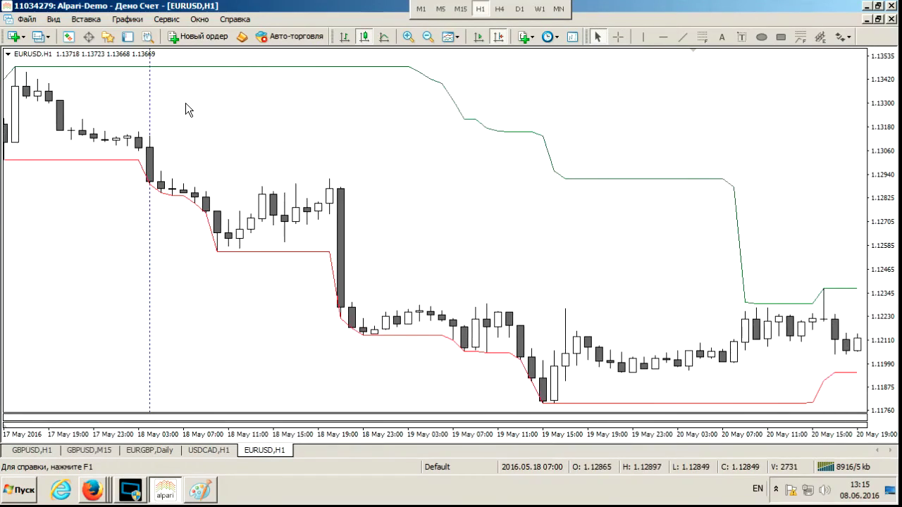
pyautogui.scroll(-5, 185, 103)
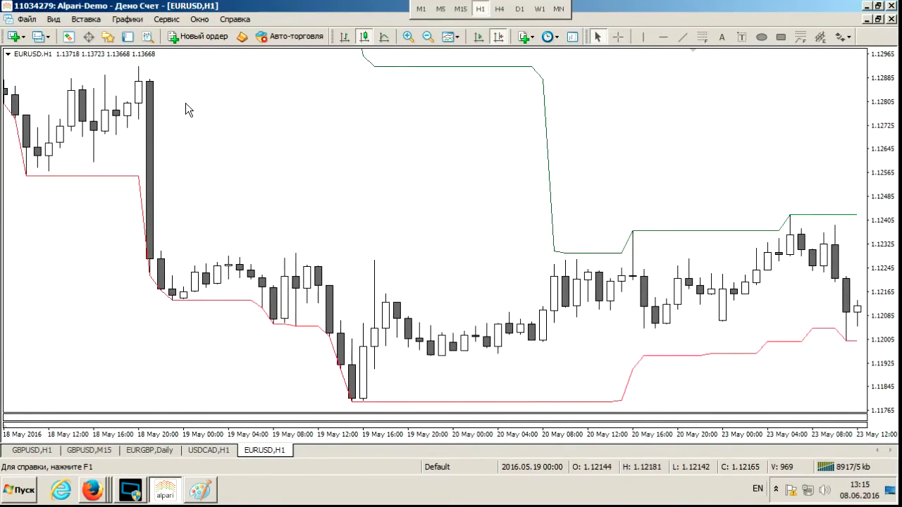
pyautogui.click(642, 36)
pyautogui.click(845, 296)
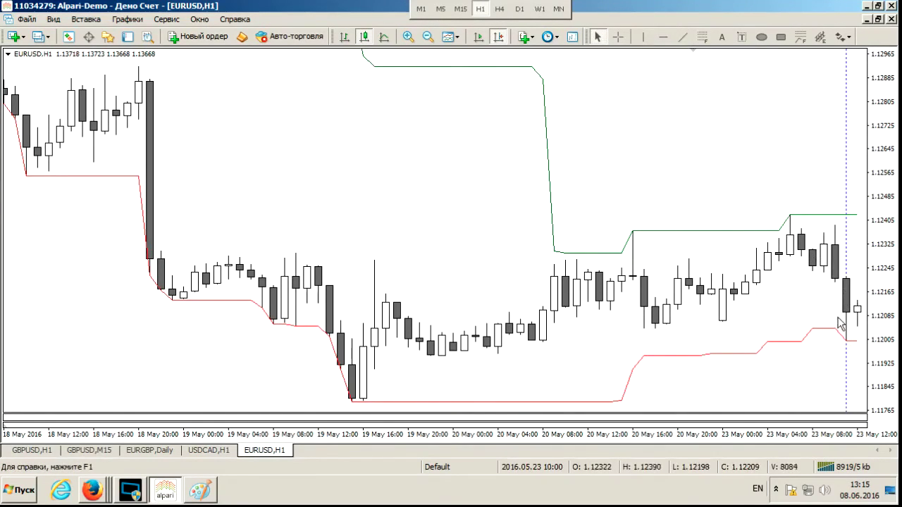
pyautogui.middleClick(845, 288)
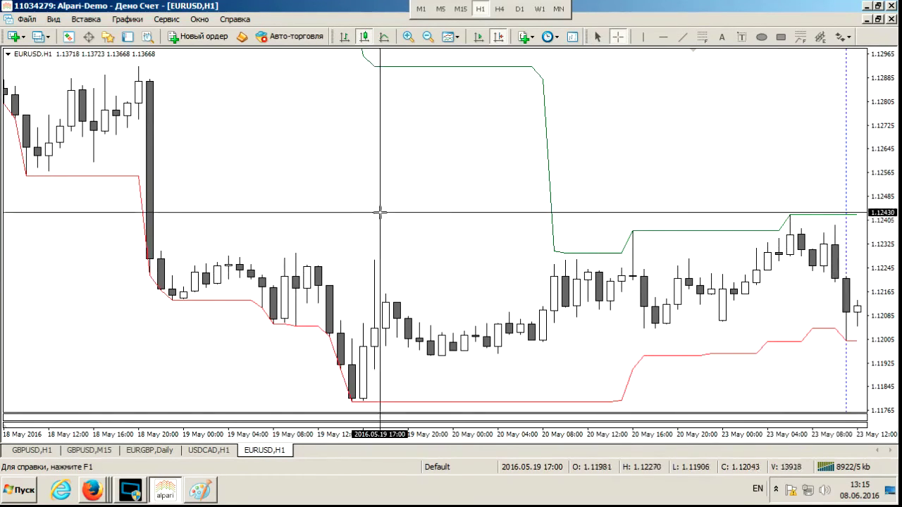
# Switch back to the trade log and enter 23.05.2016 and 11.00 as trade 4's entry date and time.
pyautogui.click(92, 489)
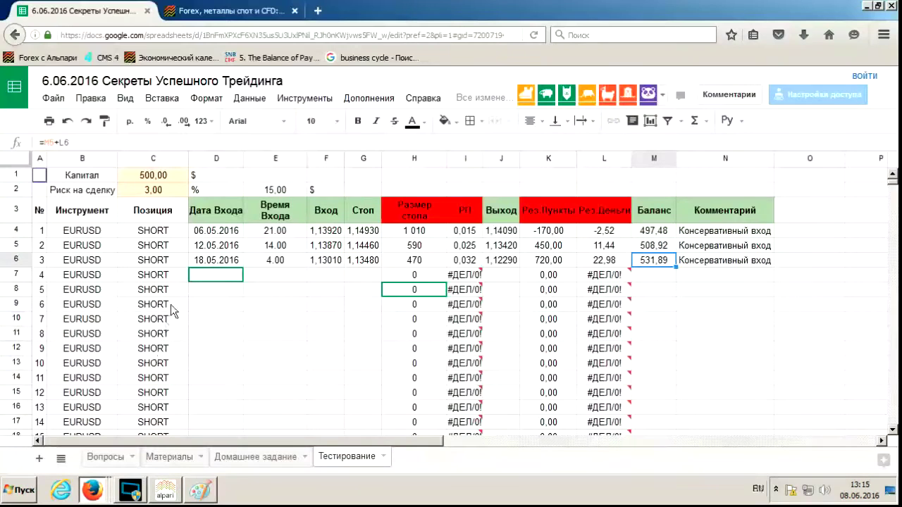
pyautogui.write('23')
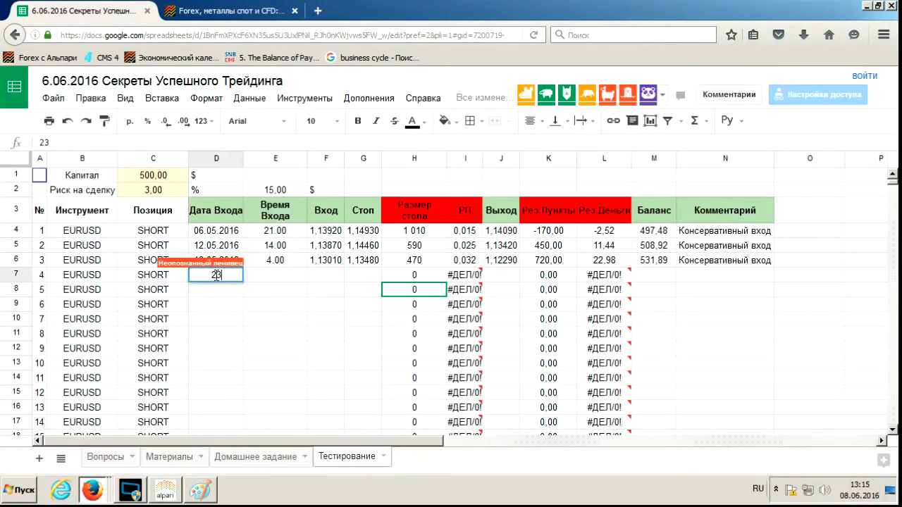
pyautogui.write('.05.2016')
pyautogui.press('Tab')
pyautogui.write('11.')
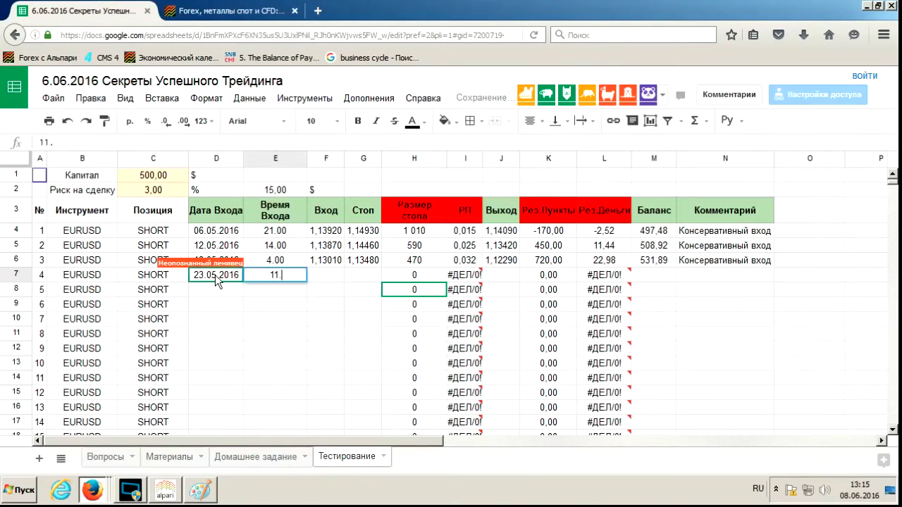
pyautogui.write('00')
pyautogui.press('Tab')
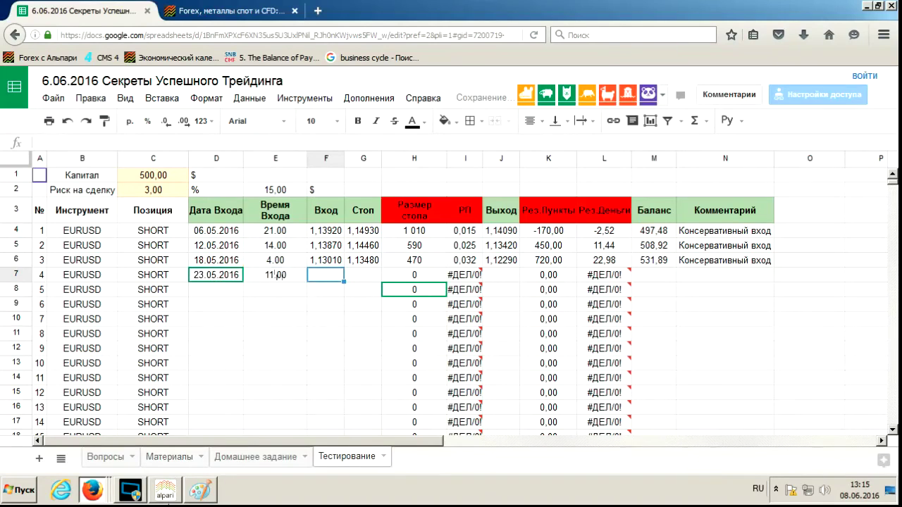
# Check the lower channel level at the marked candle in MetaTrader and enter 1,1204 as trade 4's entry price in the log.
pyautogui.click(165, 489)
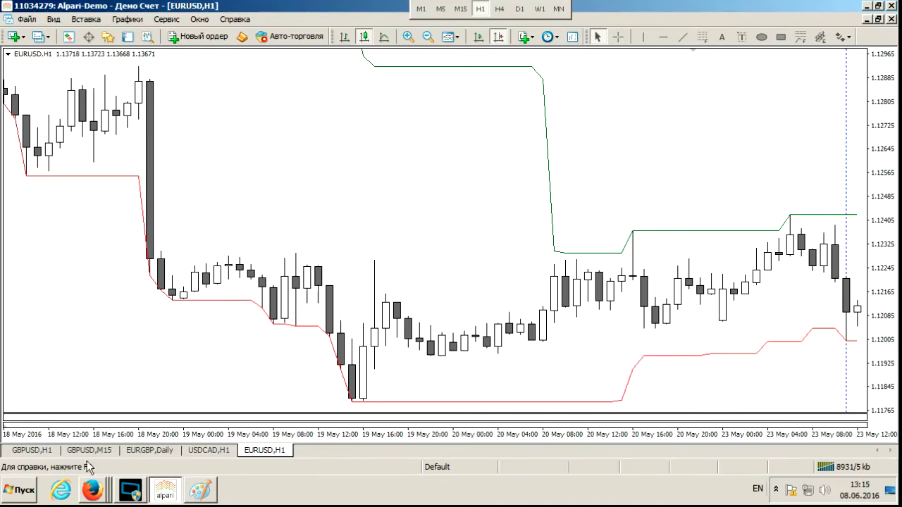
pyautogui.click(92, 490)
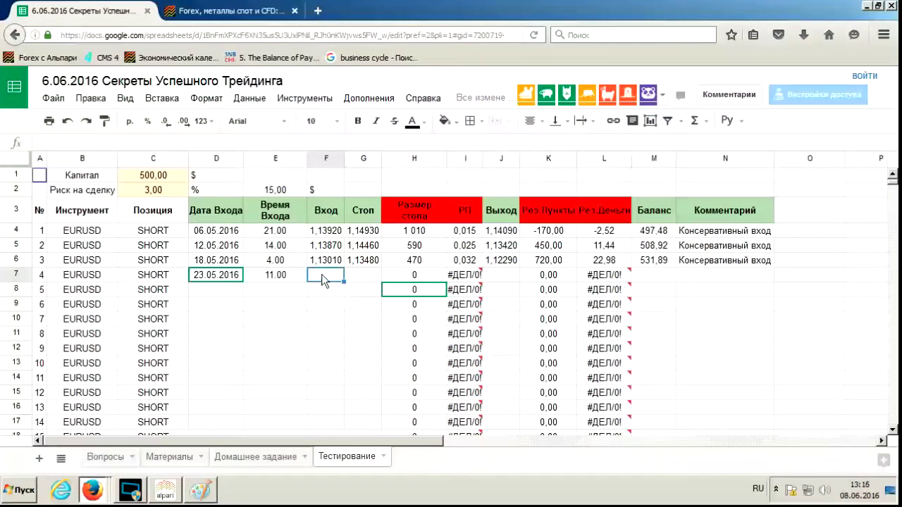
pyautogui.write('1,12040')
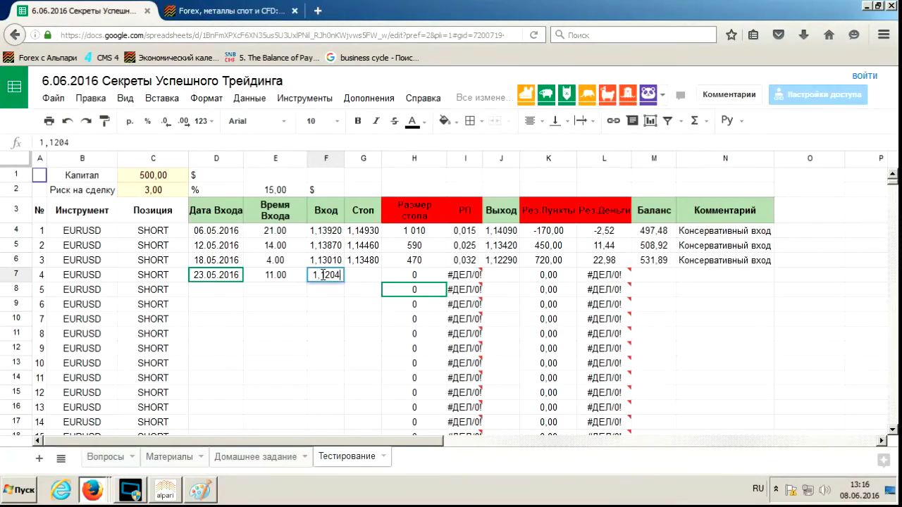
pyautogui.press('Tab')
# Check the upper channel line in MetaTrader and enter 1,1242 as trade 4's stop price in the log.
pyautogui.click(165, 490)
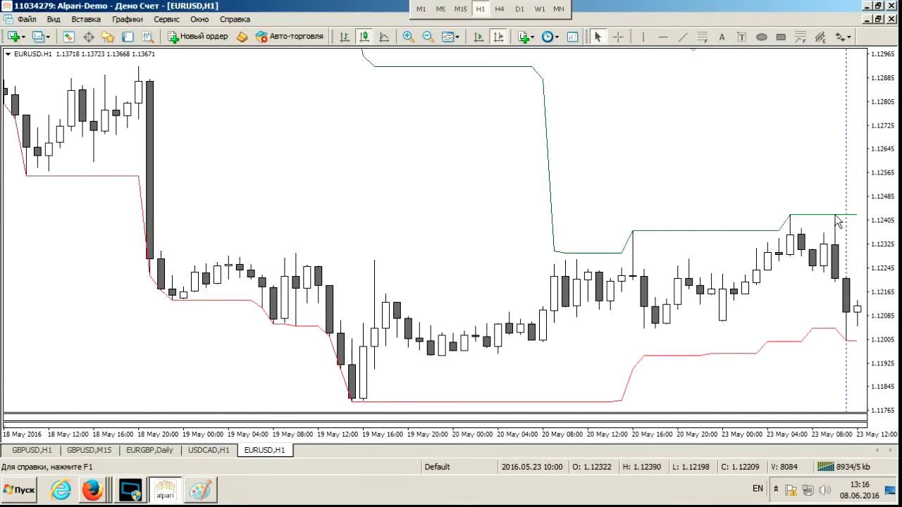
pyautogui.click(92, 491)
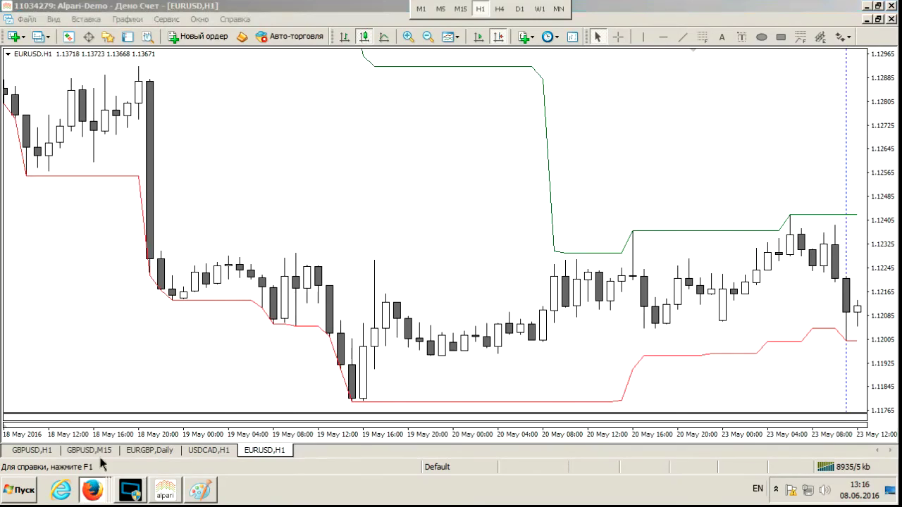
pyautogui.write('1,1242')
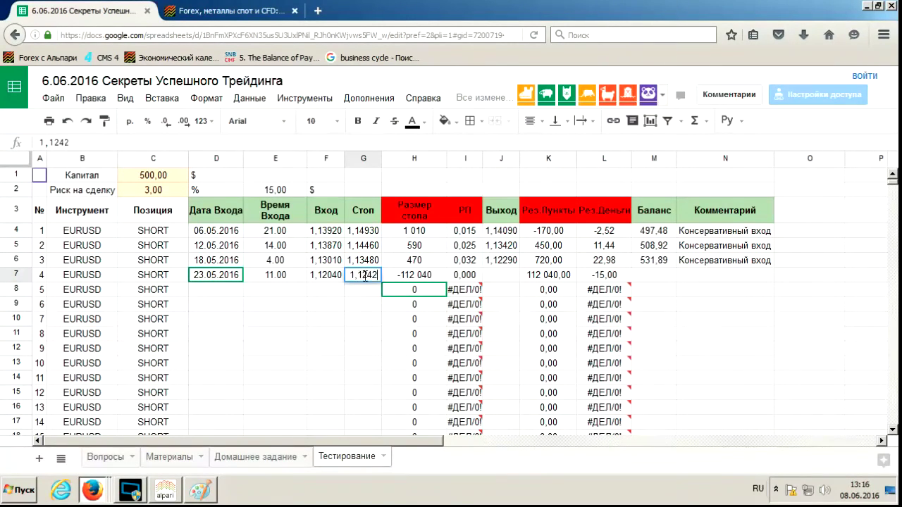
pyautogui.press('Tab')
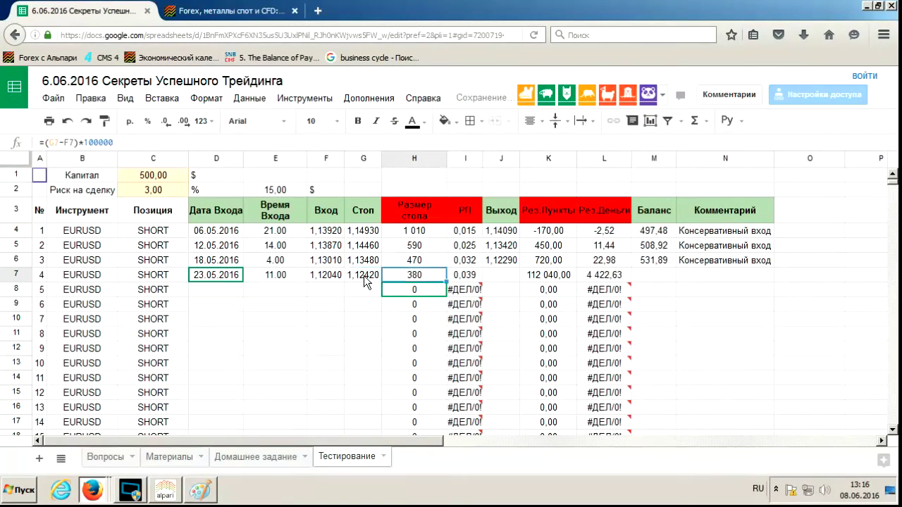
pyautogui.press('Tab')
pyautogui.press('Tab')
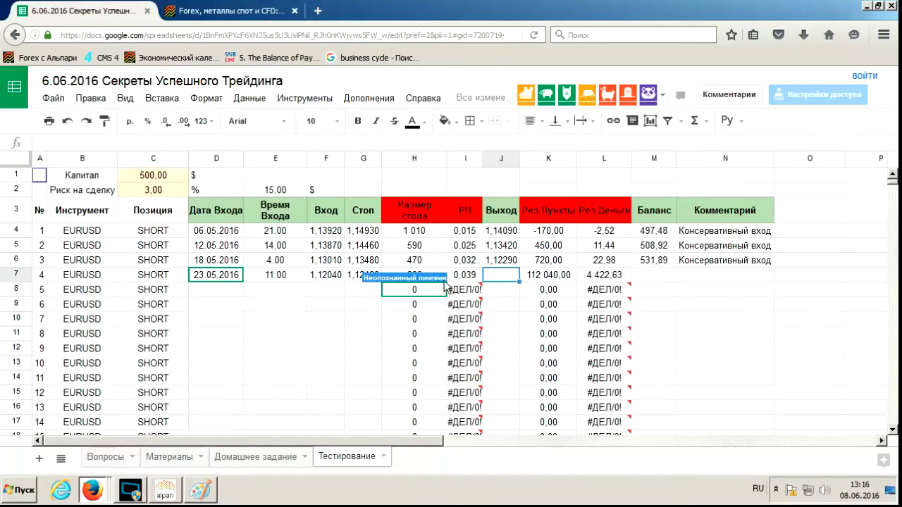
# Switch to MetaTrader and follow the EURUSD H1 price action and channel lines after the marked entry up to 25 May 09:00.
pyautogui.click(178, 492)
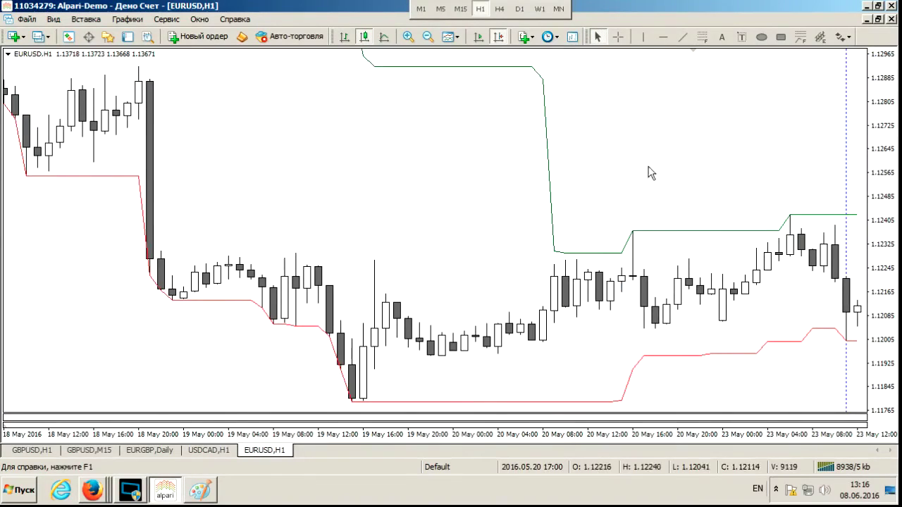
pyautogui.scroll(-4, 723, 162)
pyautogui.scroll(-7, 668, 163)
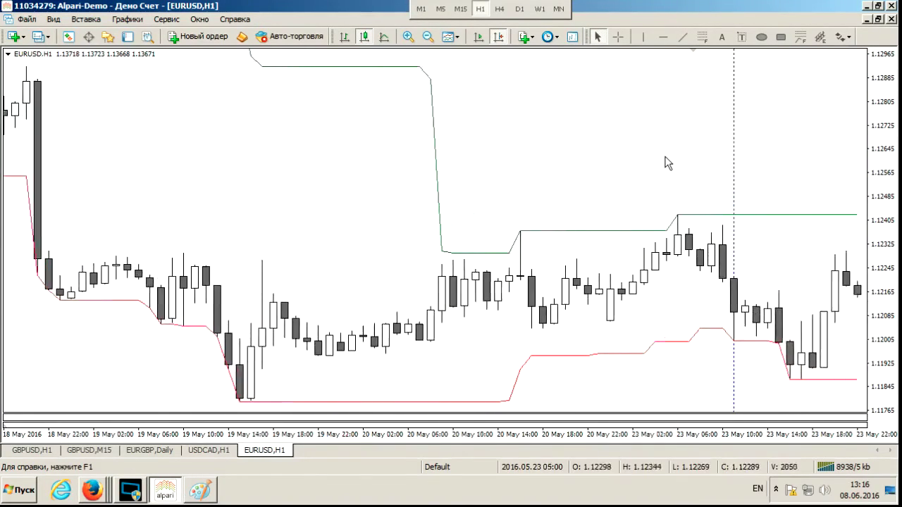
pyautogui.scroll(-7, 668, 162)
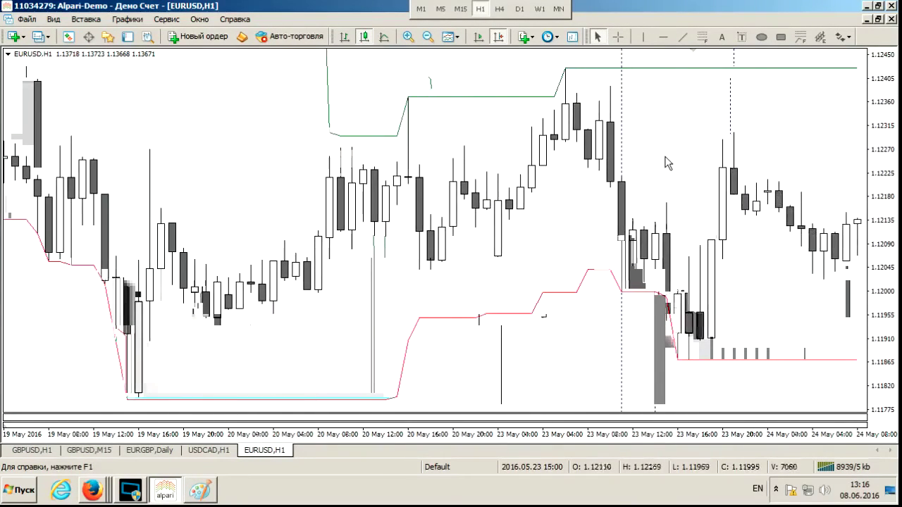
pyautogui.scroll(-9, 666, 162)
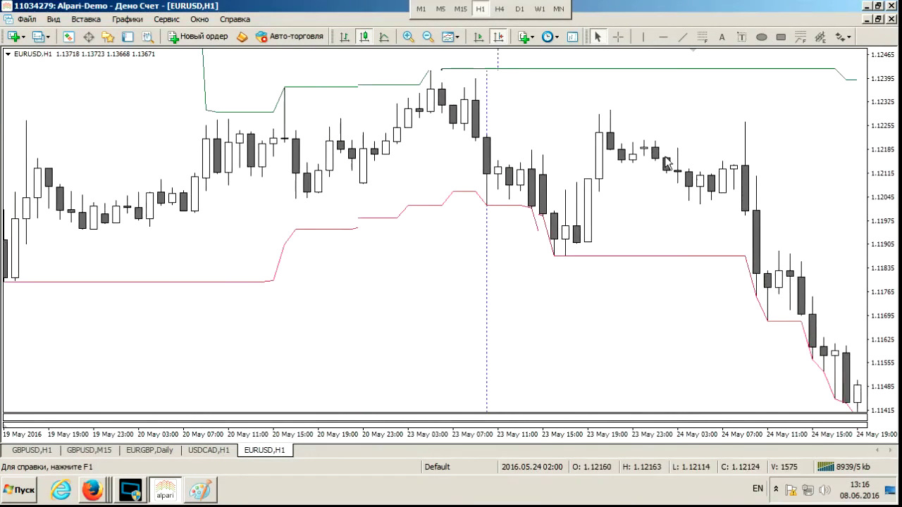
pyautogui.scroll(-4, 668, 162)
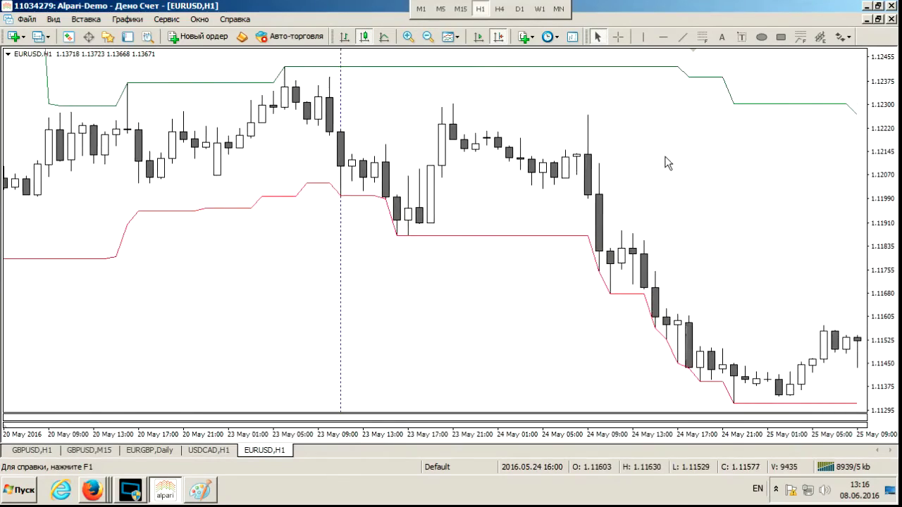
# Measure the price move from trade 4's entry level with the crosshair, and follow the chart on to 26 May 05:00.
pyautogui.hotkey('ctrl', 'f')
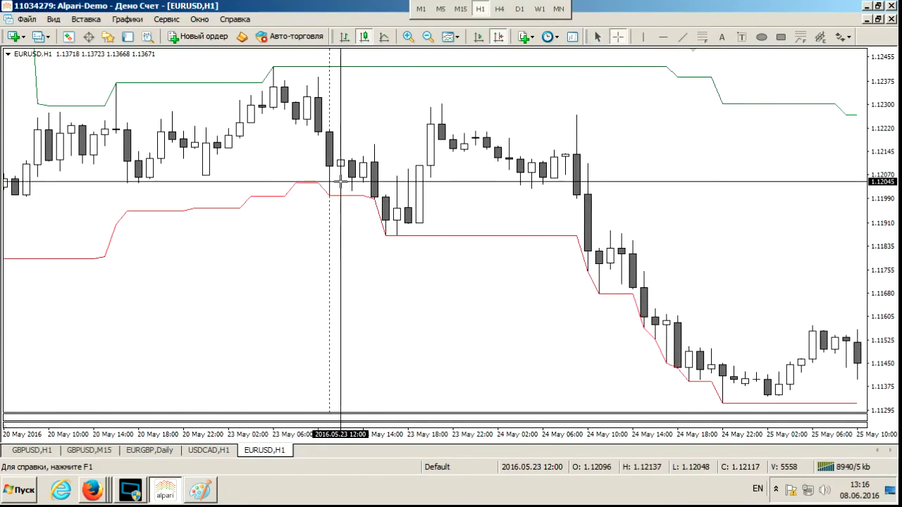
pyautogui.moveTo(340, 181); pyautogui.dragTo(768, 352)
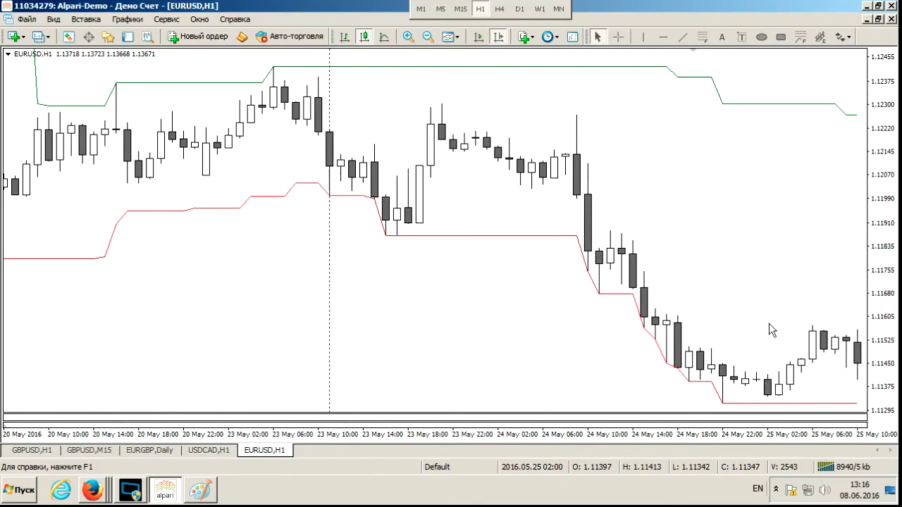
pyautogui.scroll(-3, 769, 323)
pyautogui.scroll(-12, 769, 329)
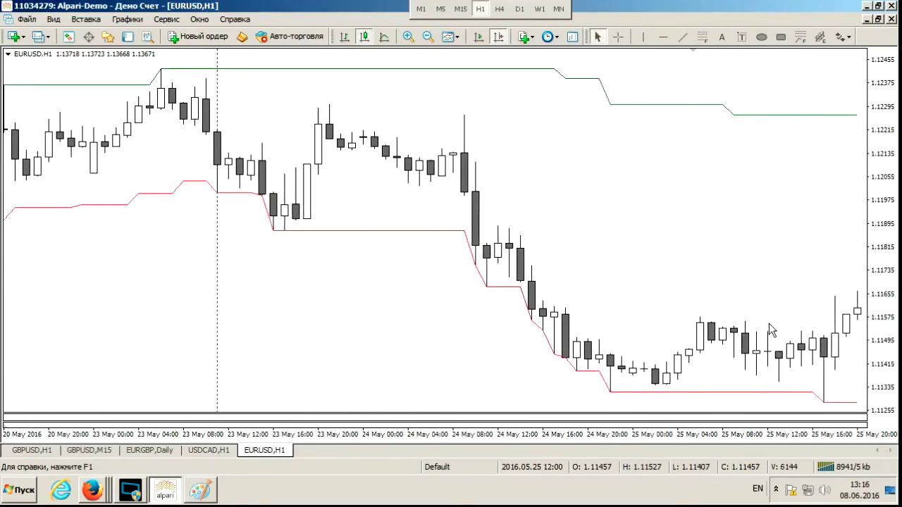
pyautogui.scroll(-2, 770, 329)
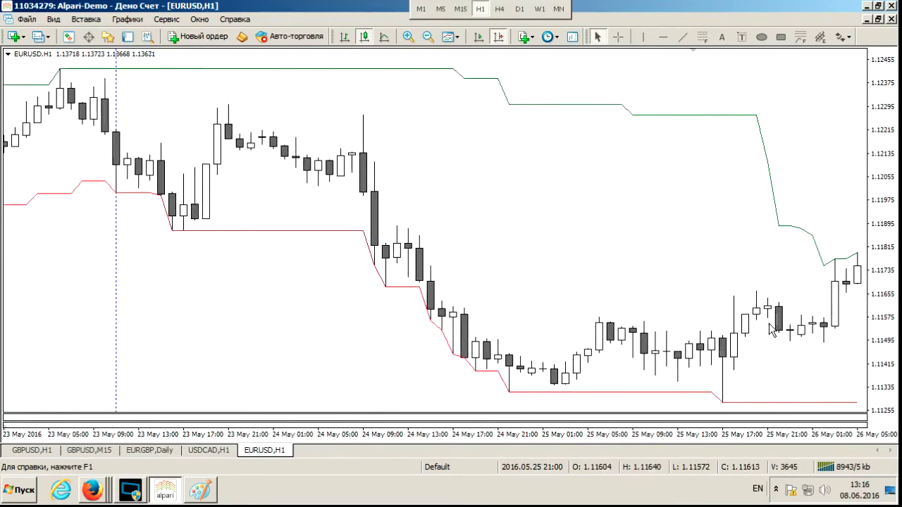
# Check the upper channel level at the 26 May 03:00 candle with the crosshair and enter 1,1175 as trade 4's exit price in the log.
pyautogui.middleClick(817, 279)
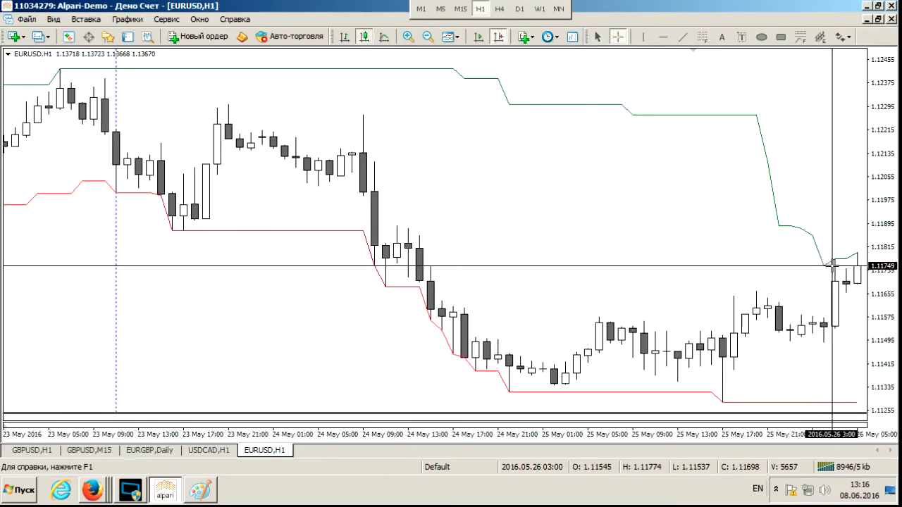
pyautogui.middleClick(832, 267)
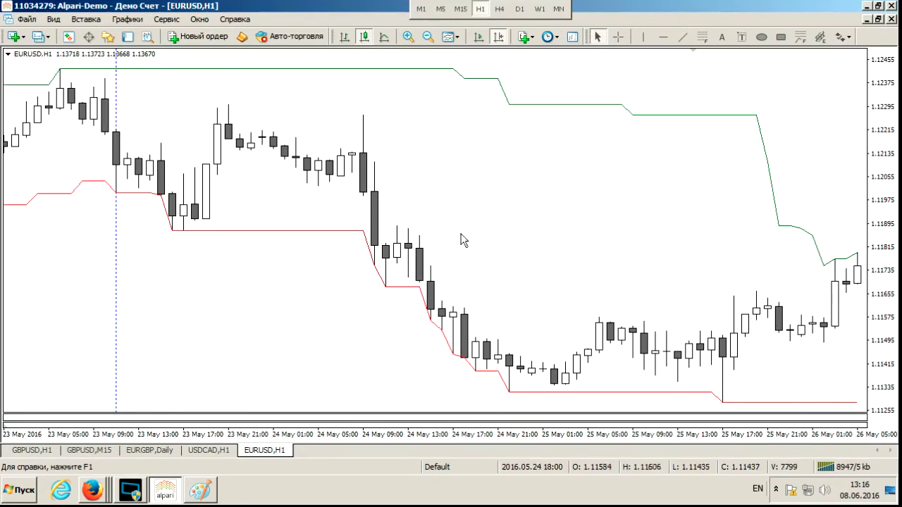
pyautogui.click(130, 490)
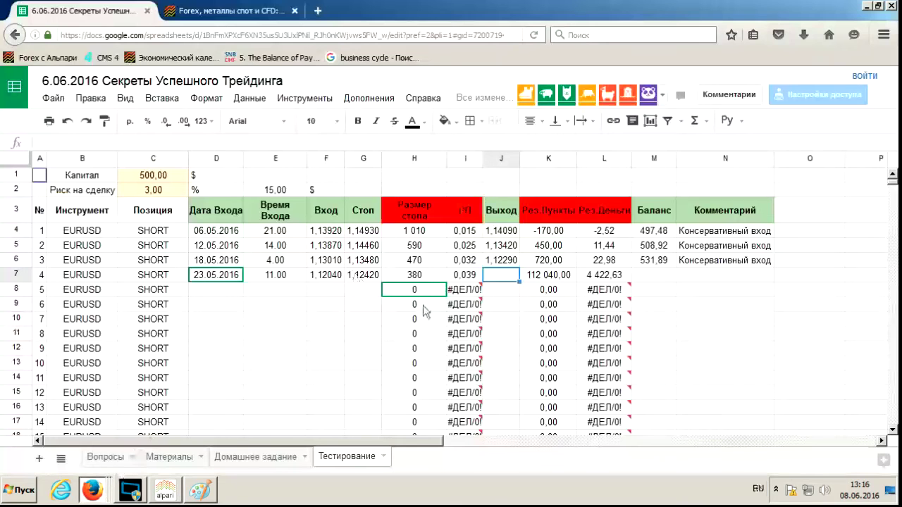
pyautogui.write('1,1175')
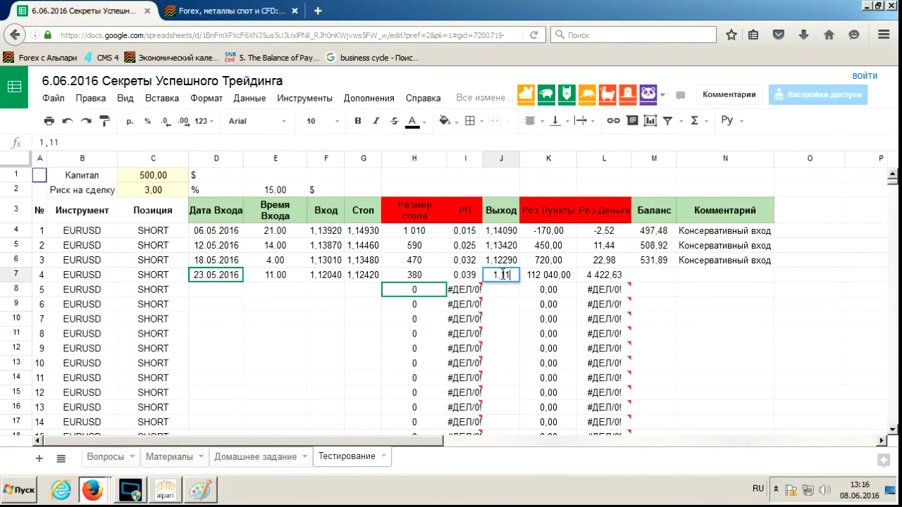
pyautogui.press('Tab')
pyautogui.press('Tab')
pyautogui.press('Tab')
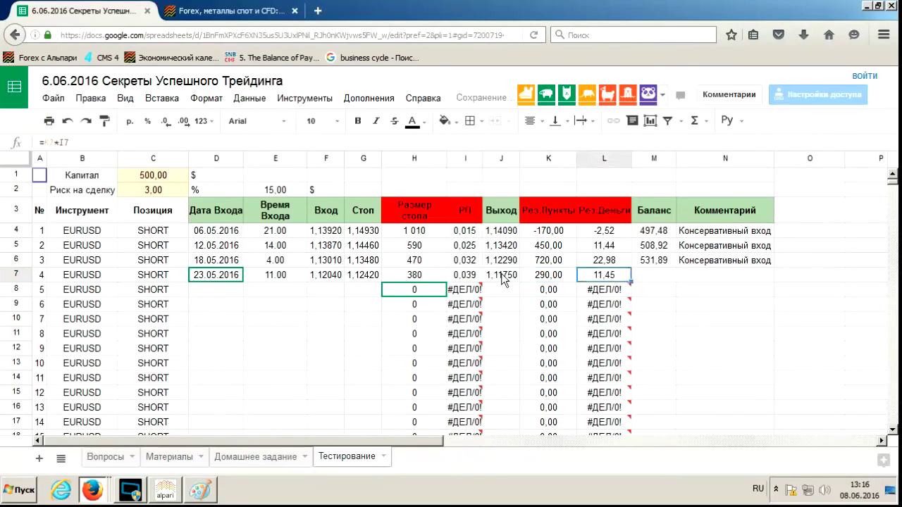
# Copy the balance formula and the comment "Консервативный вход" from trade 3's row down to trade 4's row.
pyautogui.click(666, 259)
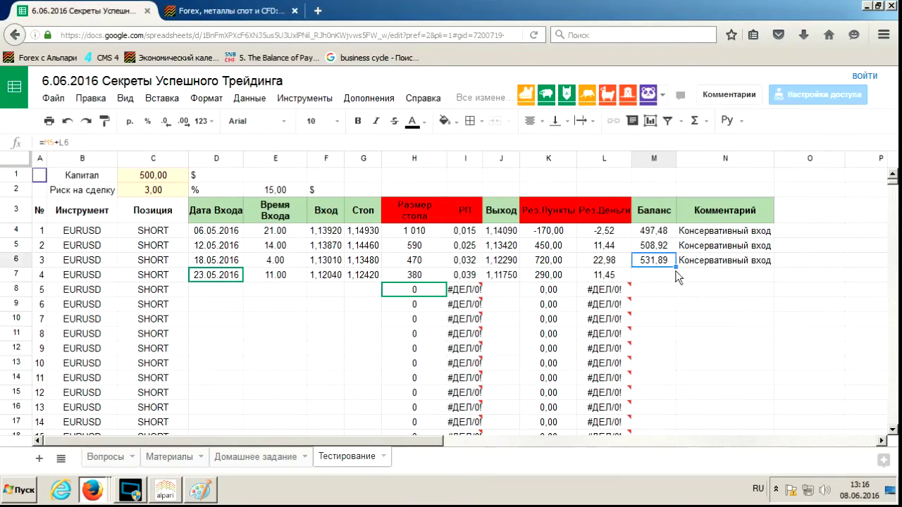
pyautogui.moveTo(674, 277); pyautogui.dragTo(674, 278)
pyautogui.click(733, 261)
pyautogui.moveTo(773, 267); pyautogui.dragTo(773, 281)
pyautogui.click(219, 293)
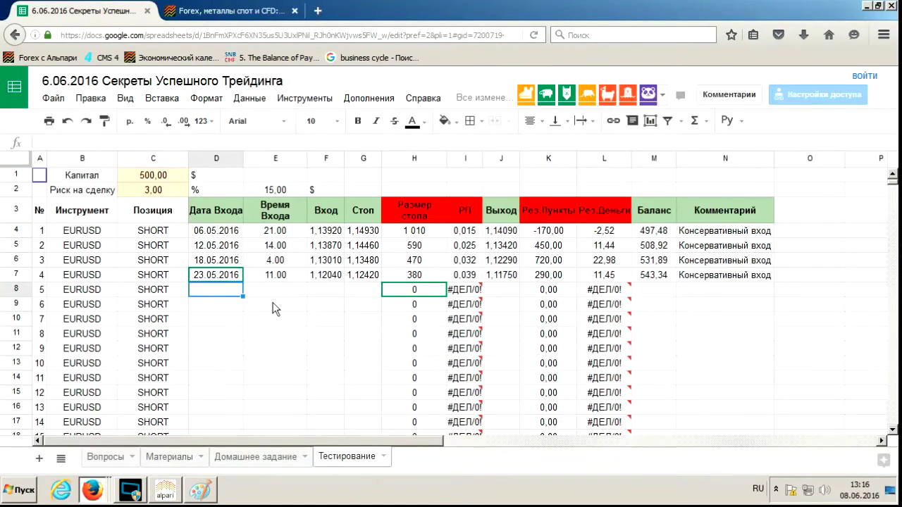
# Switch to MetaTrader, advance the EURUSD H1 chart to 27 May 16:00 and mark the 15:00 breakout candle with a vertical line.
pyautogui.click(165, 490)
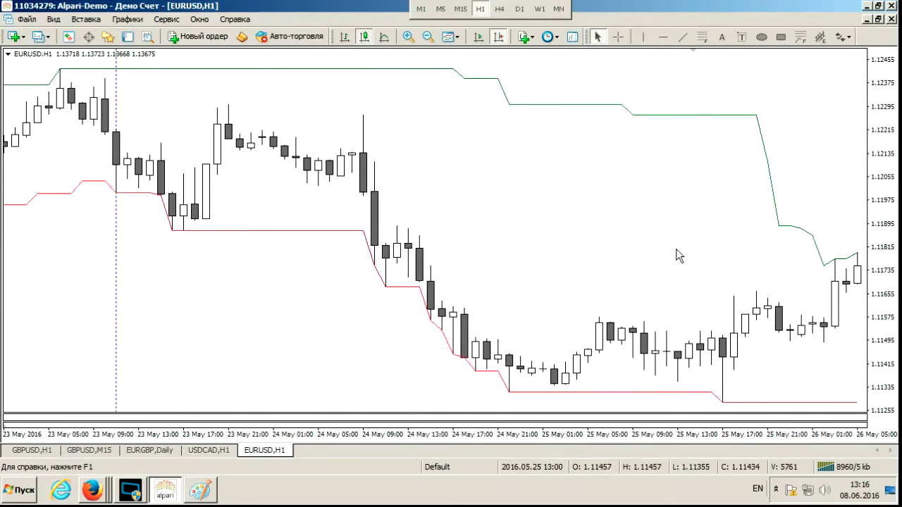
pyautogui.scroll(-8, 675, 249)
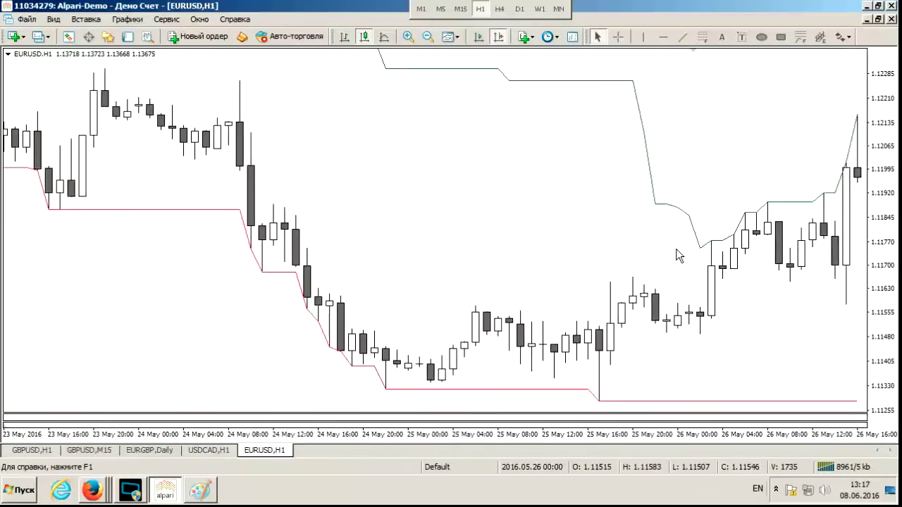
pyautogui.scroll(-8, 675, 248)
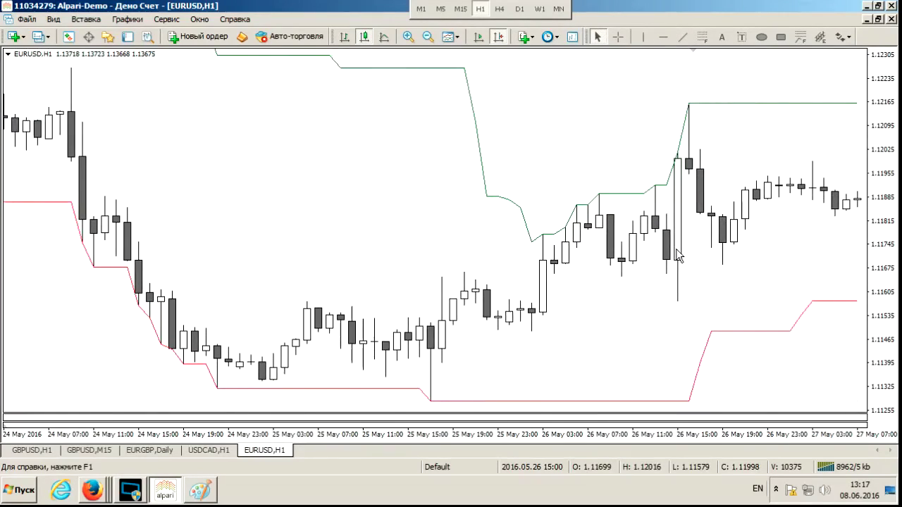
pyautogui.scroll(-8, 676, 249)
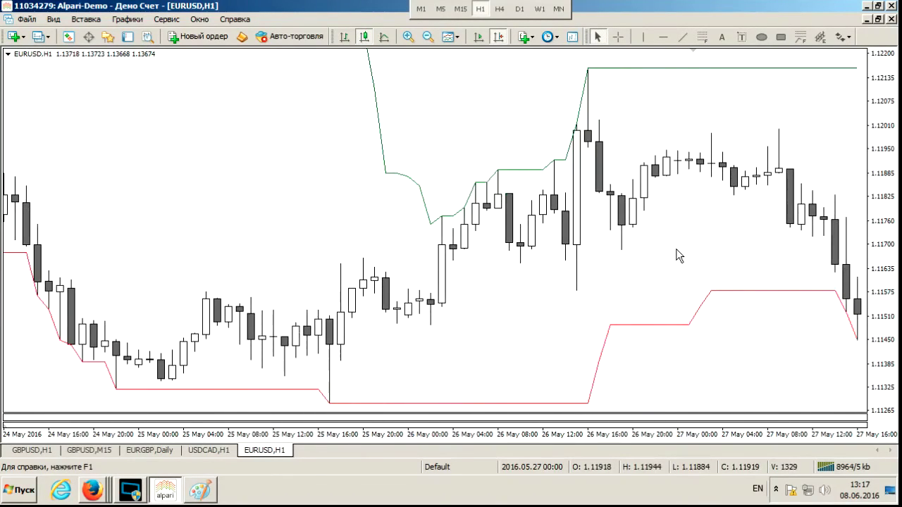
pyautogui.click(643, 37)
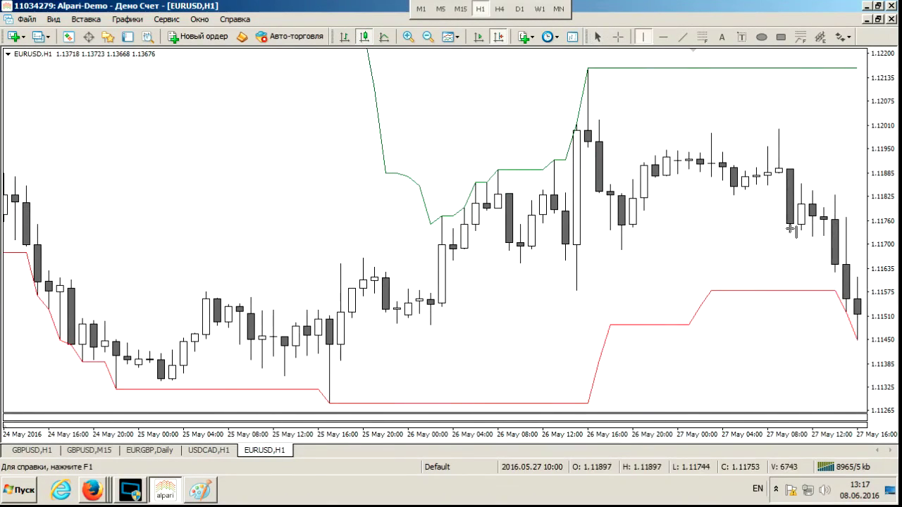
pyautogui.click(845, 276)
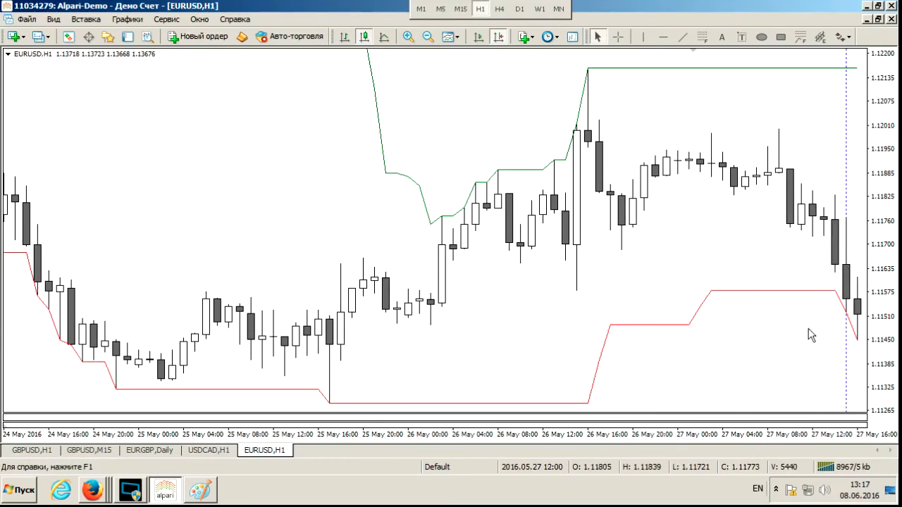
# Check the marked candle's time with the crosshair and log trade 5's entry date as 27.05.2016 and entry time as 16.00.
pyautogui.middleClick(843, 294)
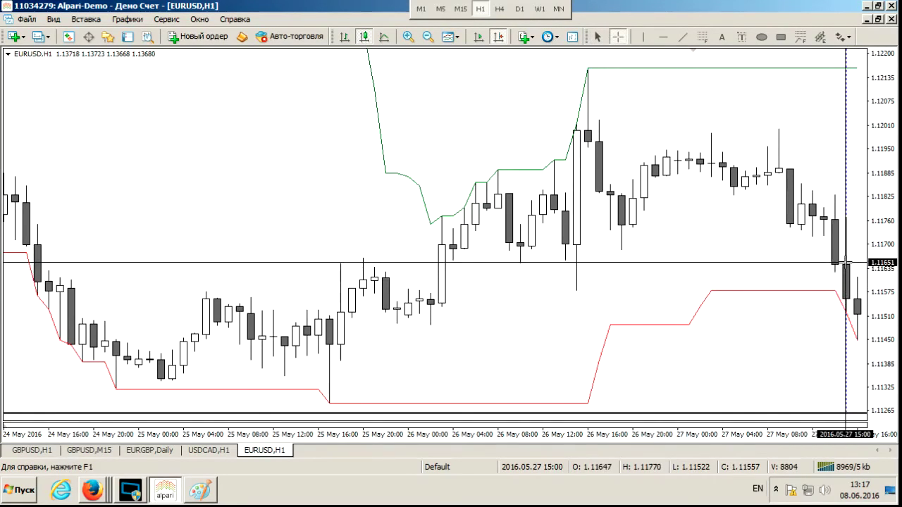
pyautogui.press('Escape')
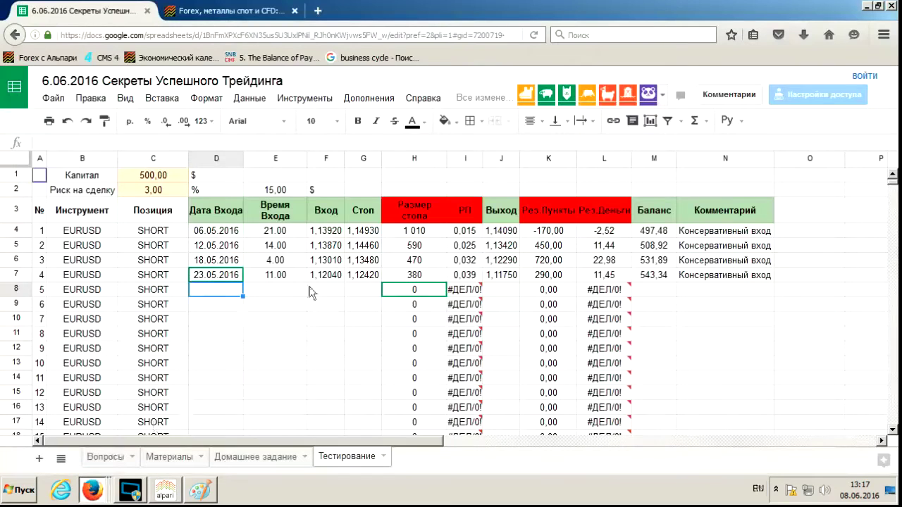
pyautogui.click(212, 290)
pyautogui.write('27.05.1')
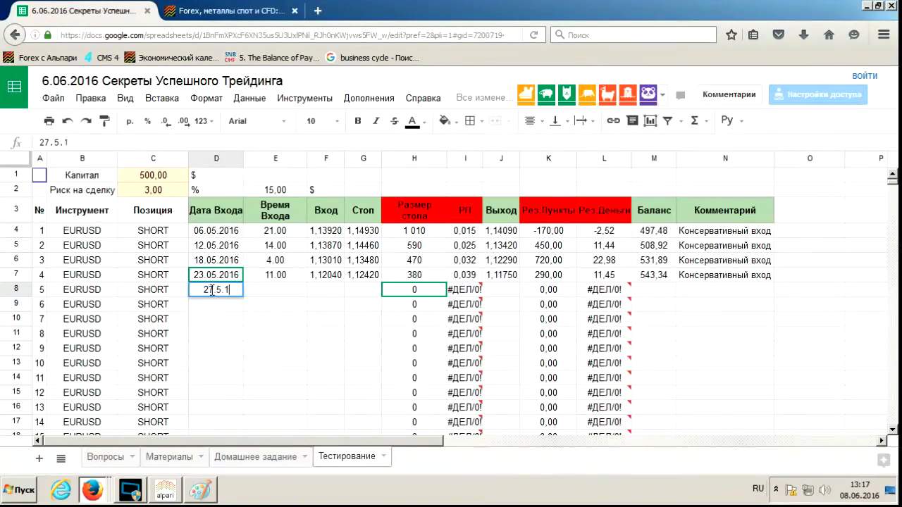
pyautogui.press('Tab')
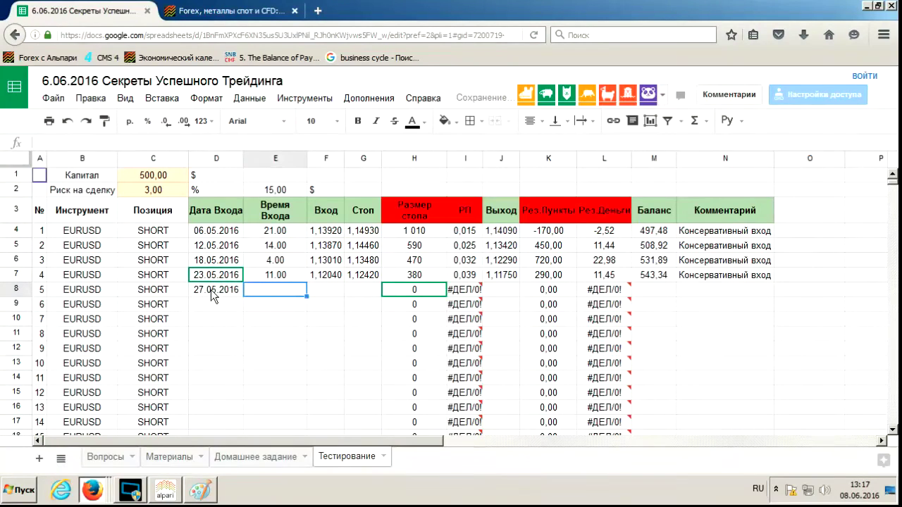
pyautogui.write('1')
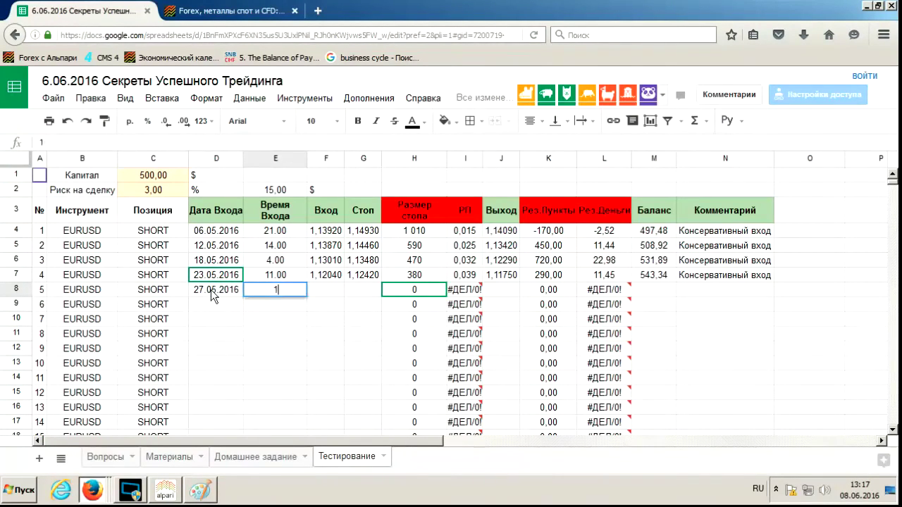
pyautogui.write('6.00')
pyautogui.press('Tab')
# Check the lower channel level before the marked candle in MetaTrader and enter 1,11580 as trade 5's entry price in the log.
pyautogui.click(165, 489)
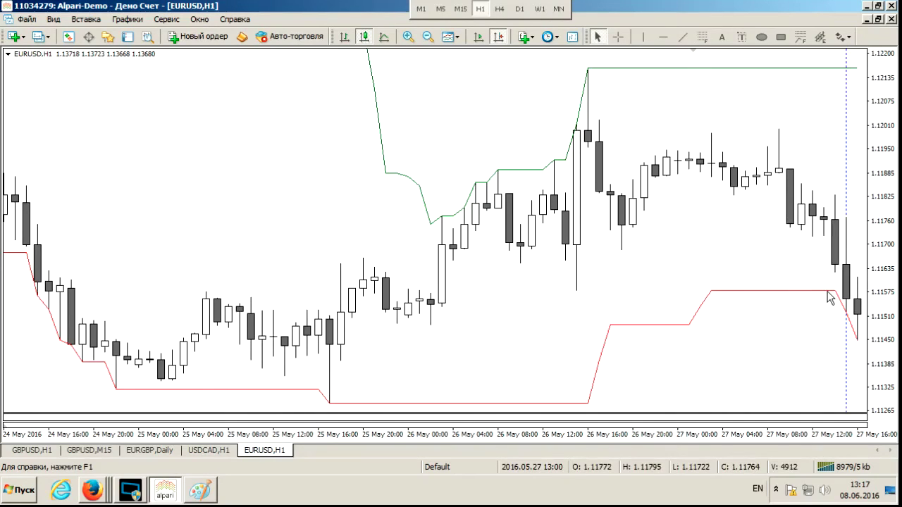
pyautogui.click(92, 490)
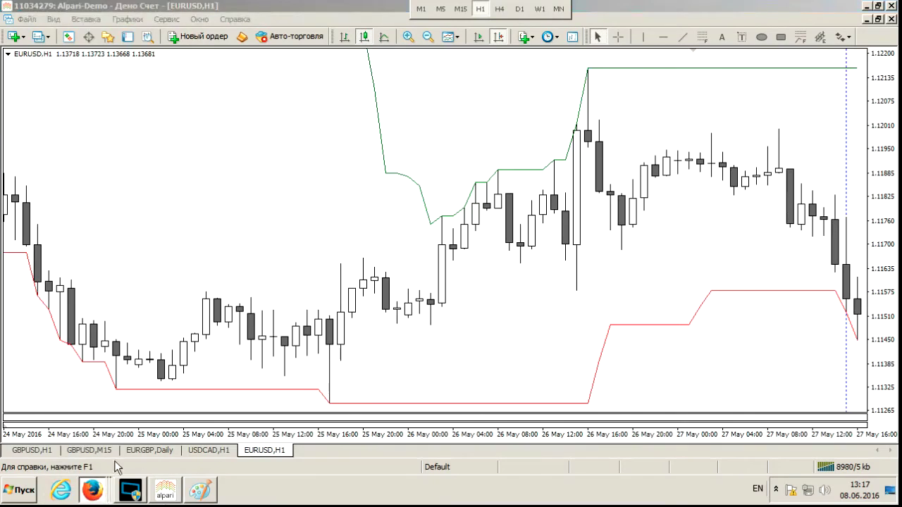
pyautogui.write('1,11')
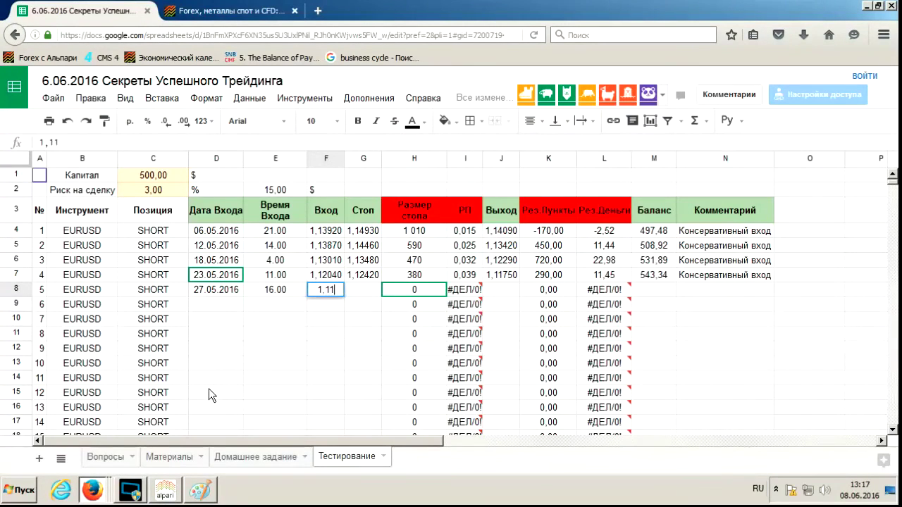
pyautogui.write('580')
pyautogui.press('Tab')
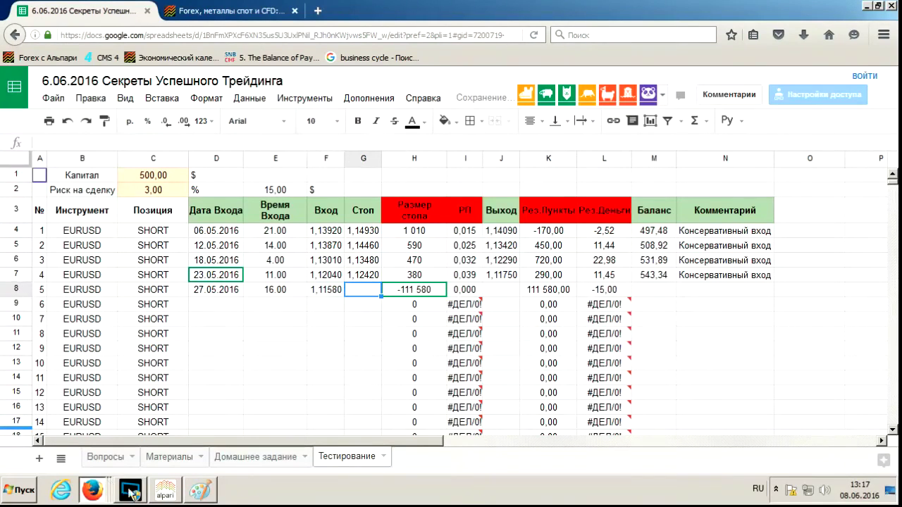
# Check the upper channel line in MetaTrader and enter 1,1216 as trade 5's stop price in the log.
pyautogui.click(164, 490)
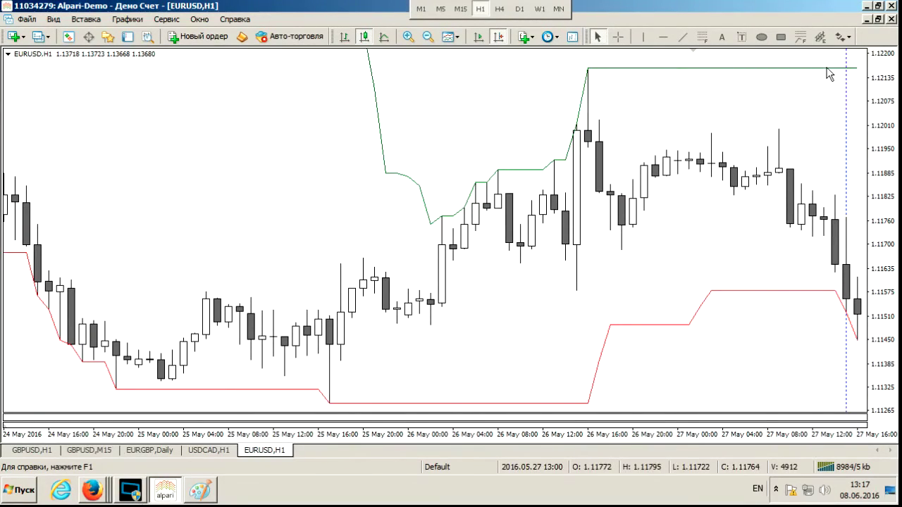
pyautogui.click(111, 500)
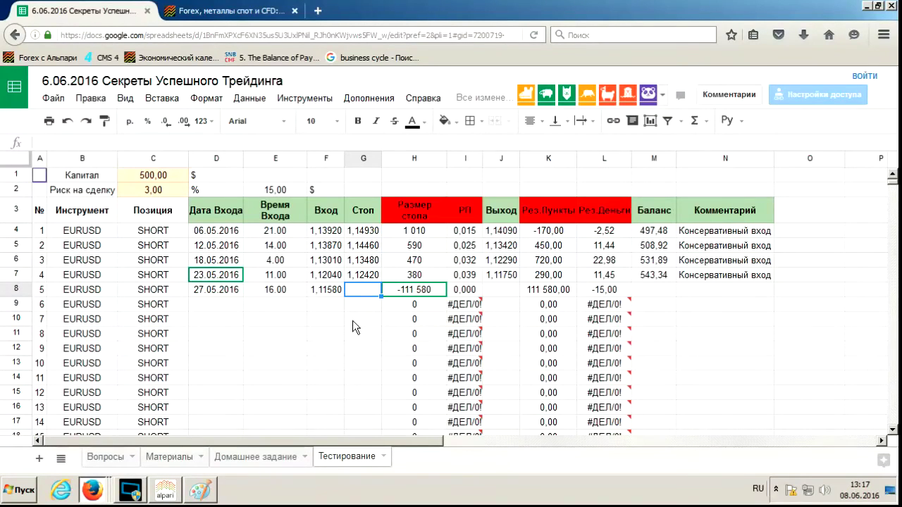
pyautogui.write('1,1216')
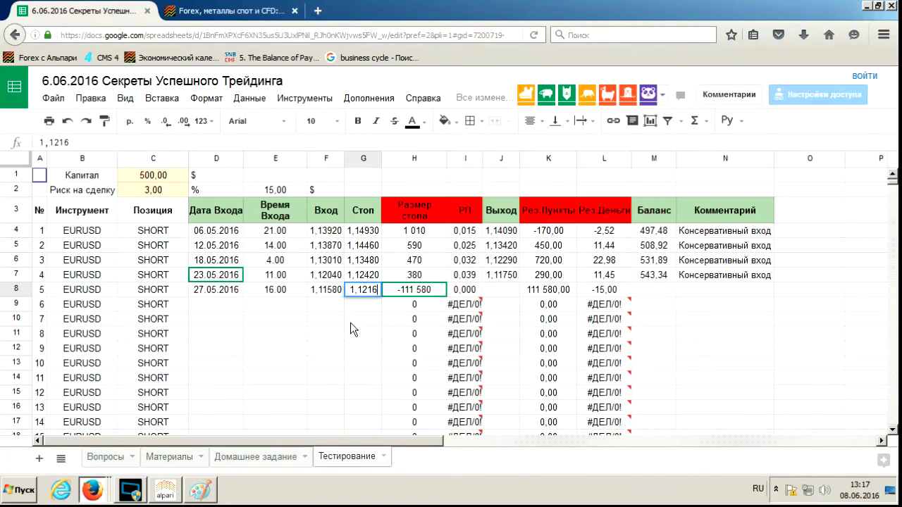
pyautogui.press('Tab')
pyautogui.press('Tab')
pyautogui.press('Tab')
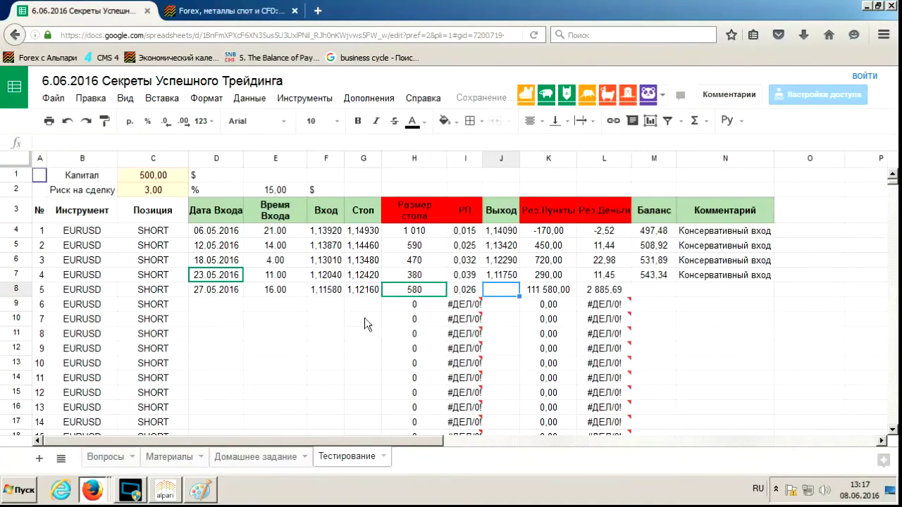
# Examine the stop size and "РП" formulas in the log, comparing the rows of trades 1, 2, 4 and 5.
pyautogui.click(417, 221)
pyautogui.click(420, 232)
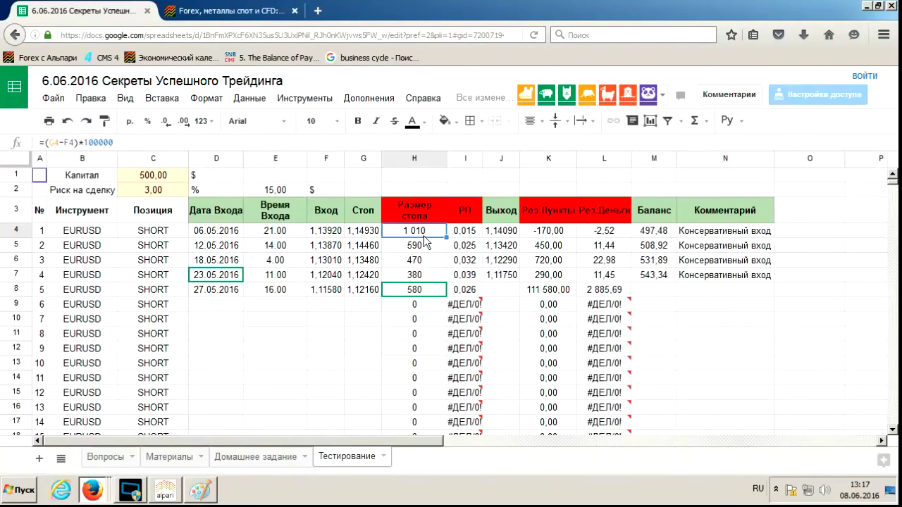
pyautogui.click(426, 248)
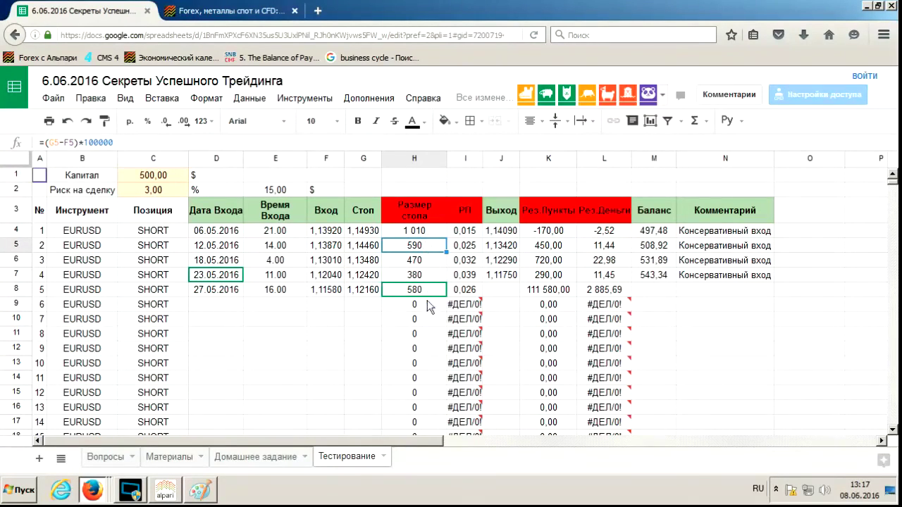
pyautogui.click(466, 235)
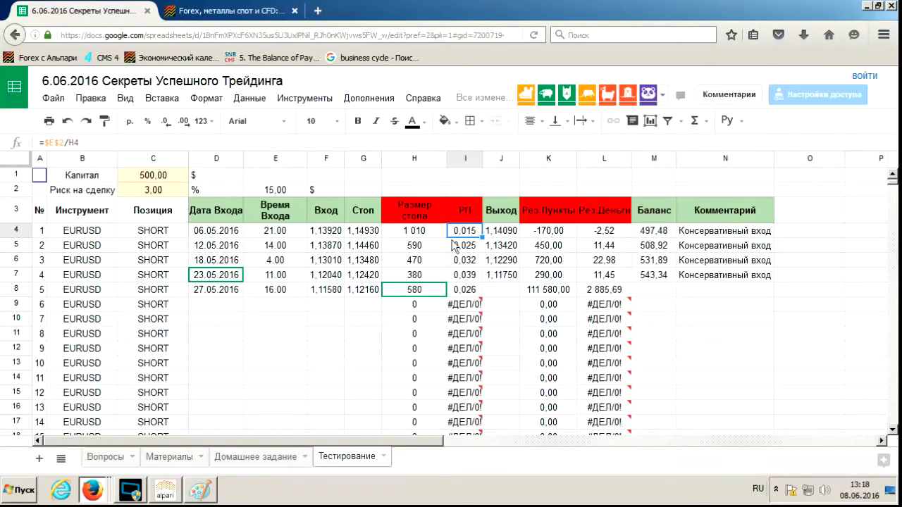
pyautogui.click(422, 290)
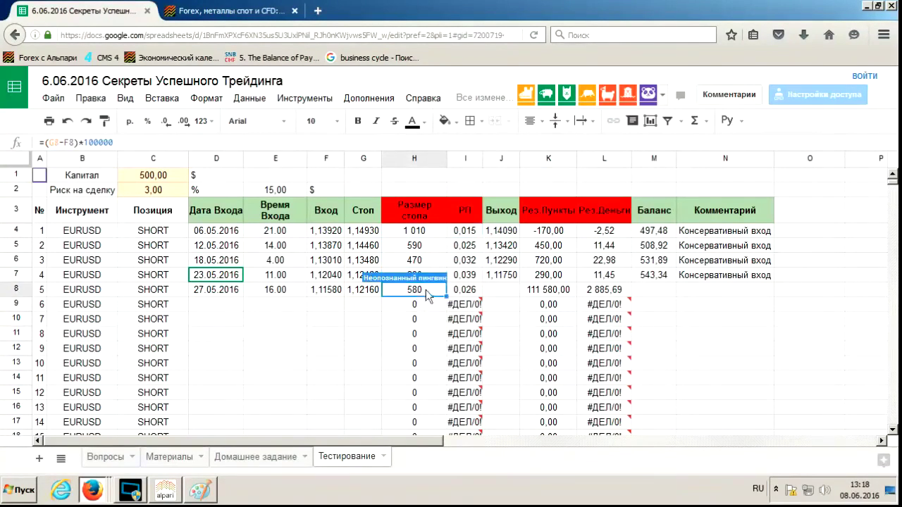
pyautogui.click(459, 293)
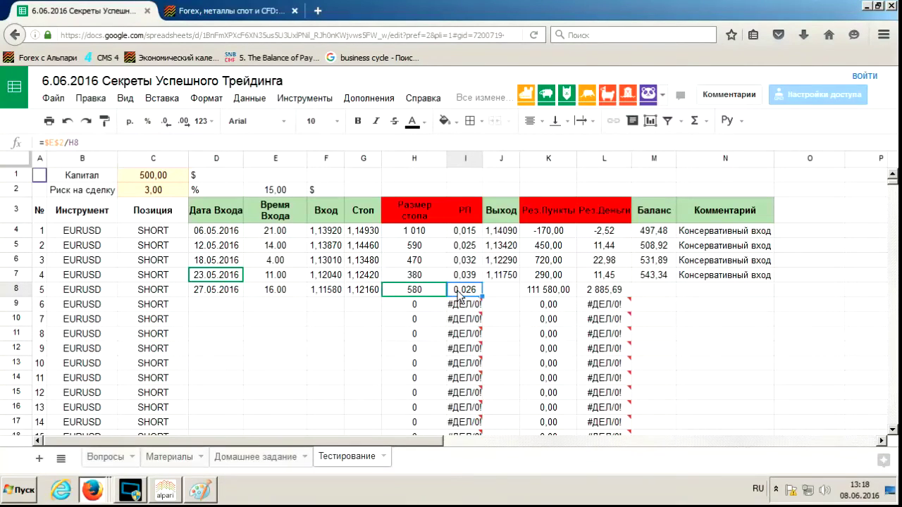
pyautogui.click(433, 274)
pyautogui.click(467, 276)
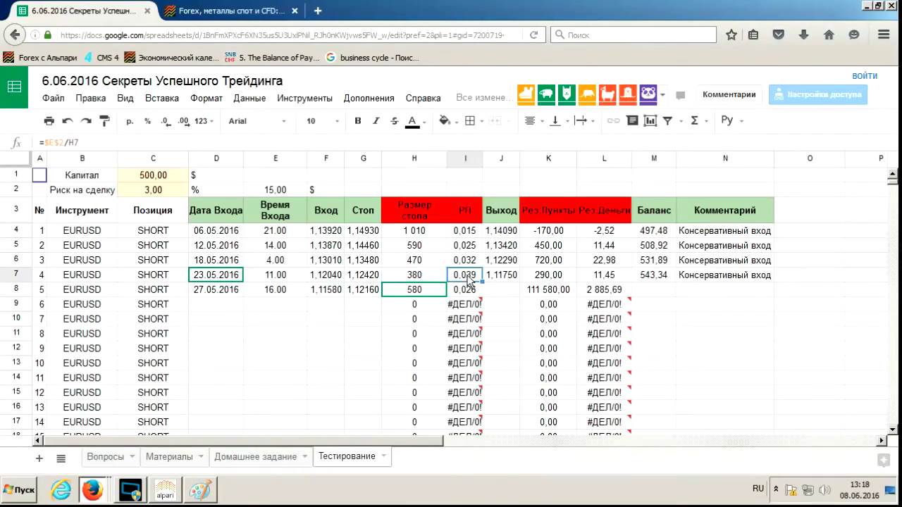
# Follow the EURUSD H1 chart in MetaTrader to the upper channel breakout and enter 1,1154 as trade 5's exit price in the log.
pyautogui.click(505, 289)
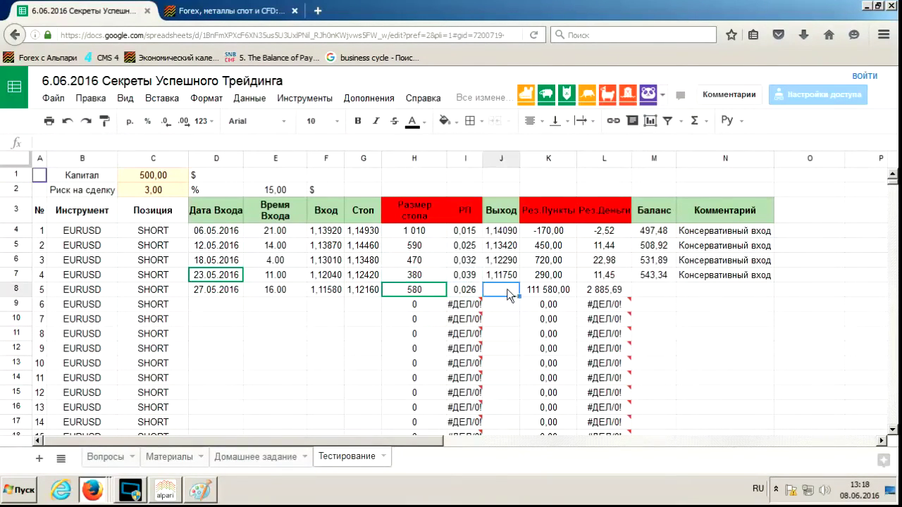
pyautogui.click(164, 494)
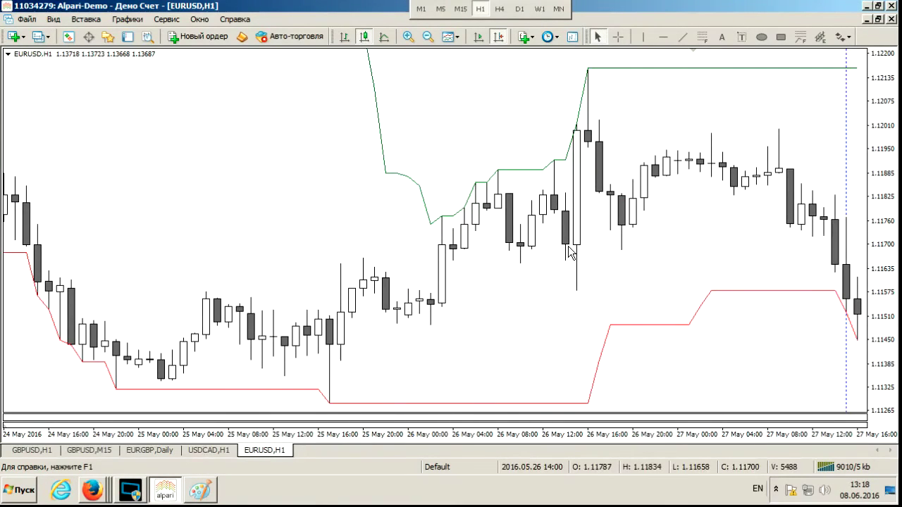
pyautogui.scroll(-1, 568, 246)
pyautogui.scroll(-10, 641, 229)
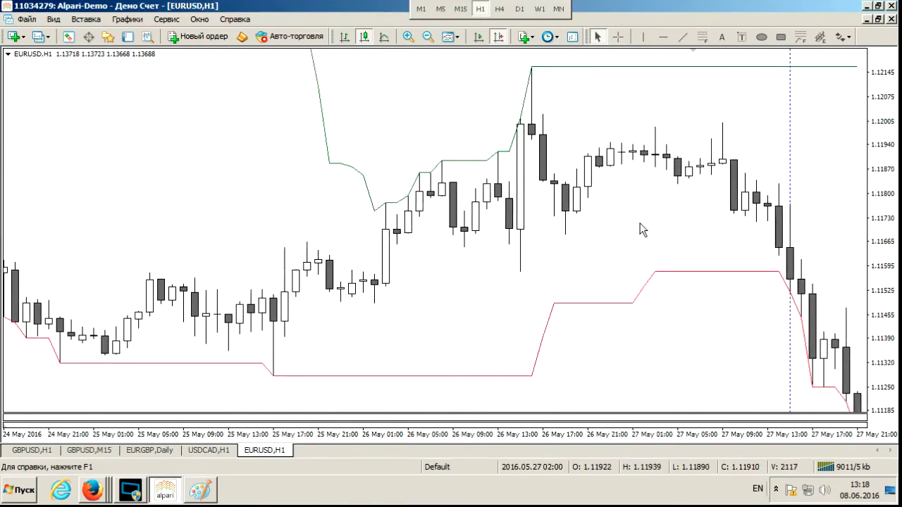
pyautogui.scroll(-12, 641, 229)
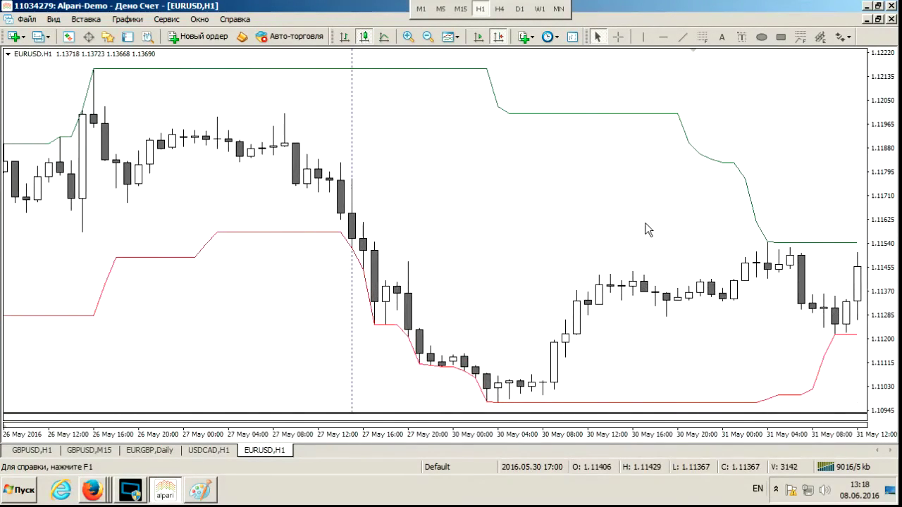
pyautogui.middleClick(766, 266)
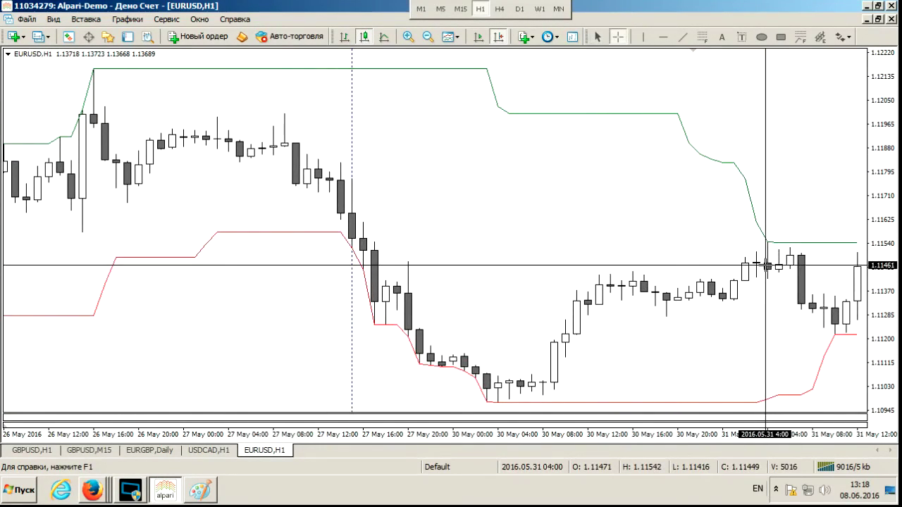
pyautogui.middleClick(765, 210)
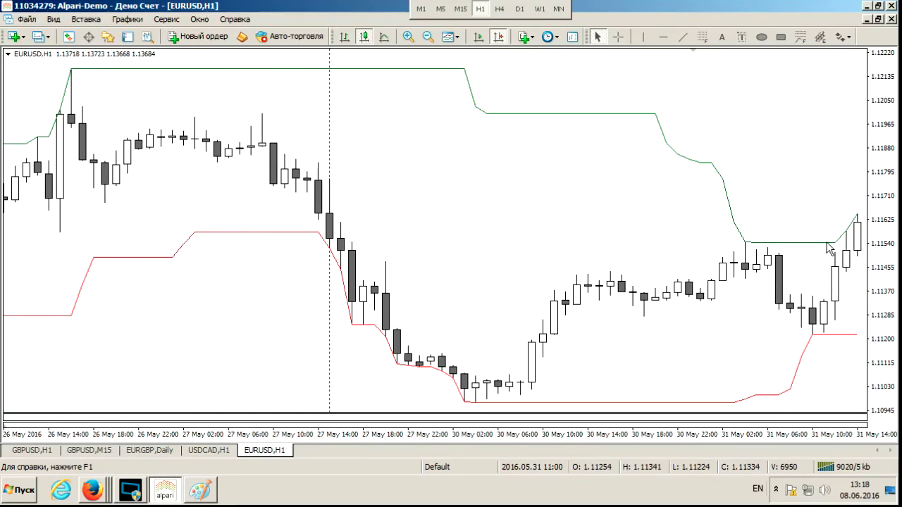
pyautogui.click(111, 493)
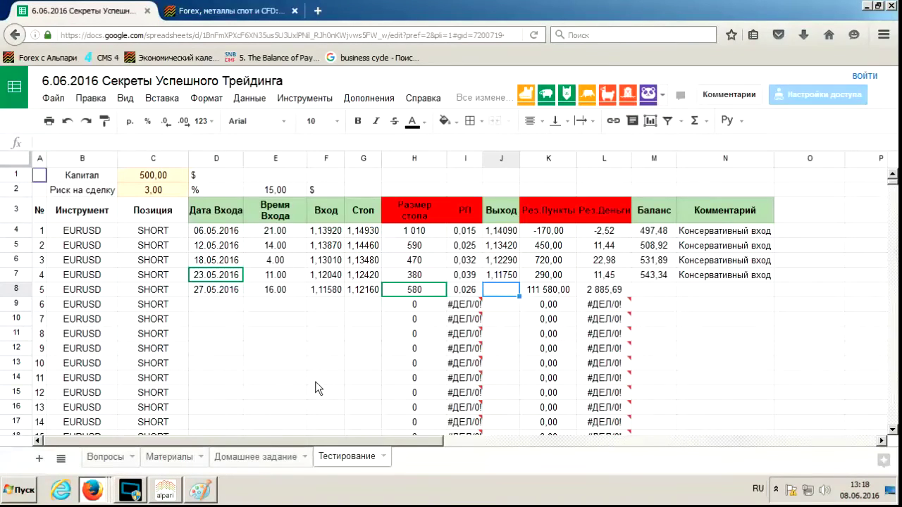
pyautogui.write('1,1154')
pyautogui.press('Right')
pyautogui.press('Right')
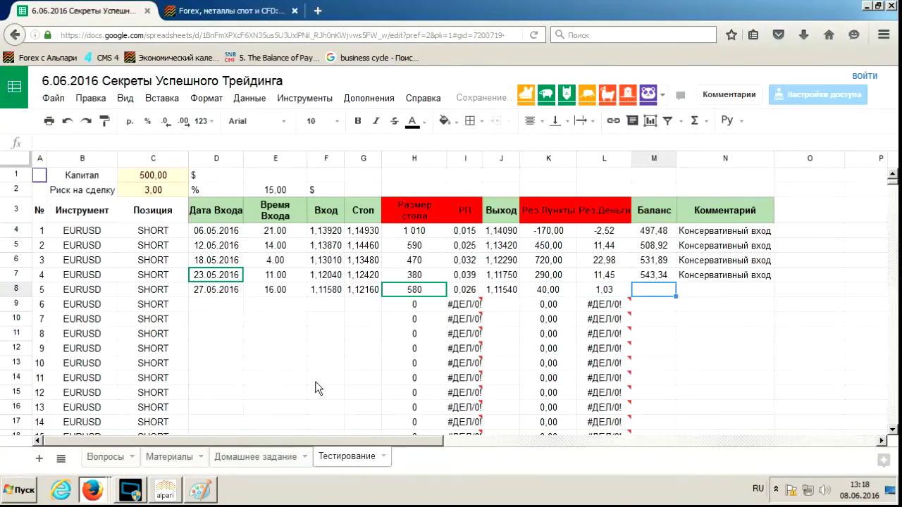
# Fill the balance formula and the "Консервативный вход" comment down from trade 4's row to trade 5's row.
pyautogui.click(654, 277)
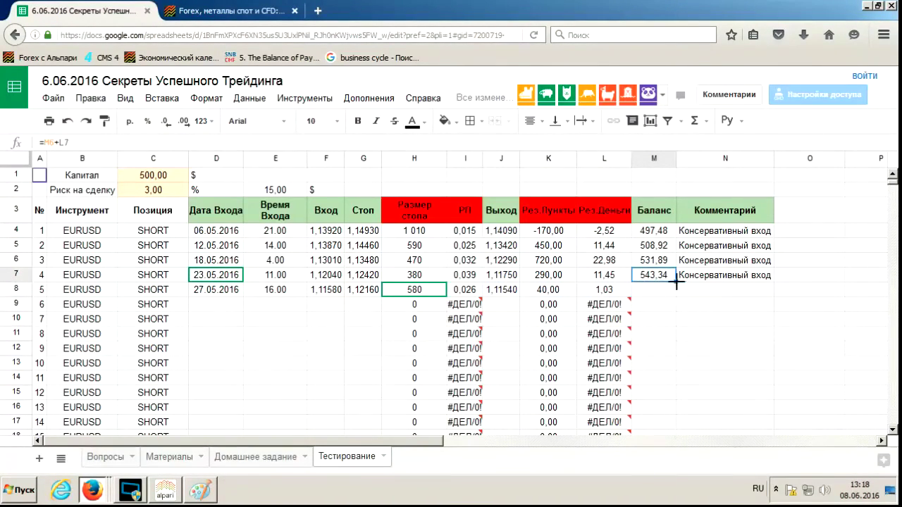
pyautogui.moveTo(674, 288); pyautogui.dragTo(674, 290)
pyautogui.click(756, 275)
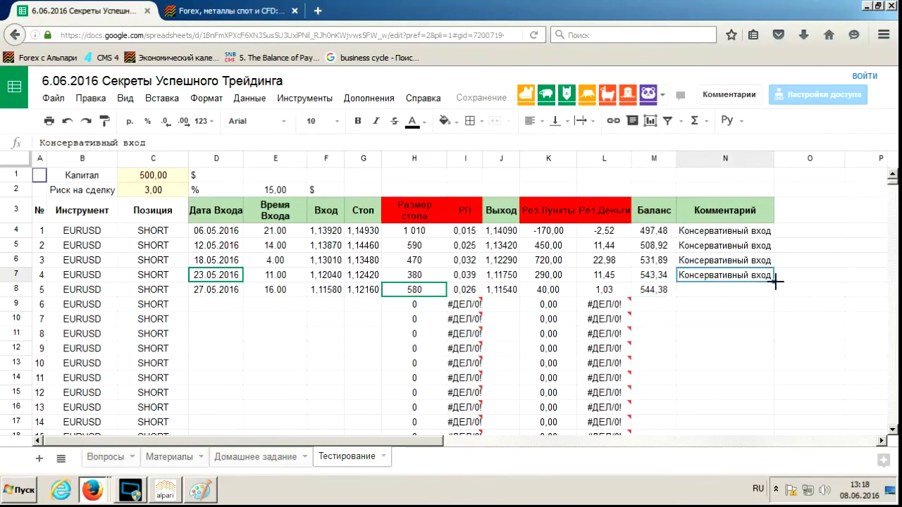
pyautogui.moveTo(775, 291); pyautogui.dragTo(776, 293)
# Advance the EURUSD H1 chart in MetaTrader and place a vertical line on the 1 June 2016 3:00 candle breaking the lower channel.
pyautogui.click(212, 305)
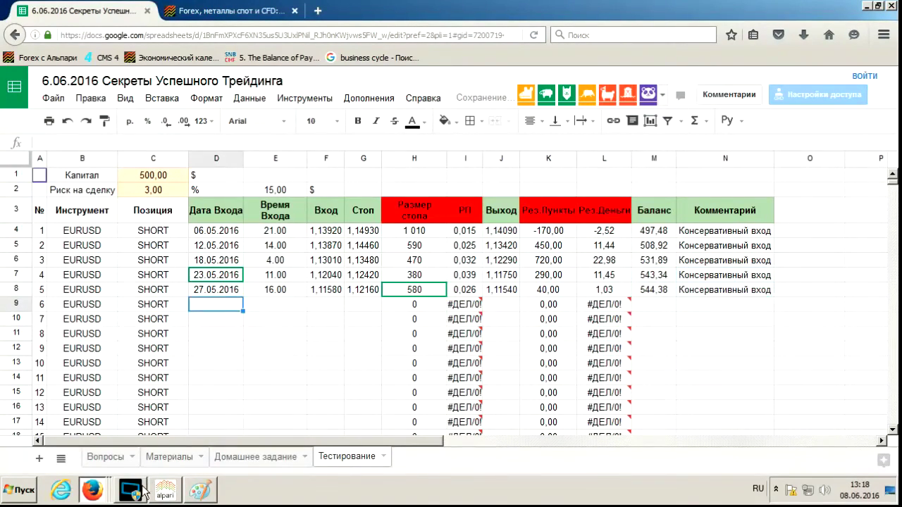
pyautogui.click(165, 490)
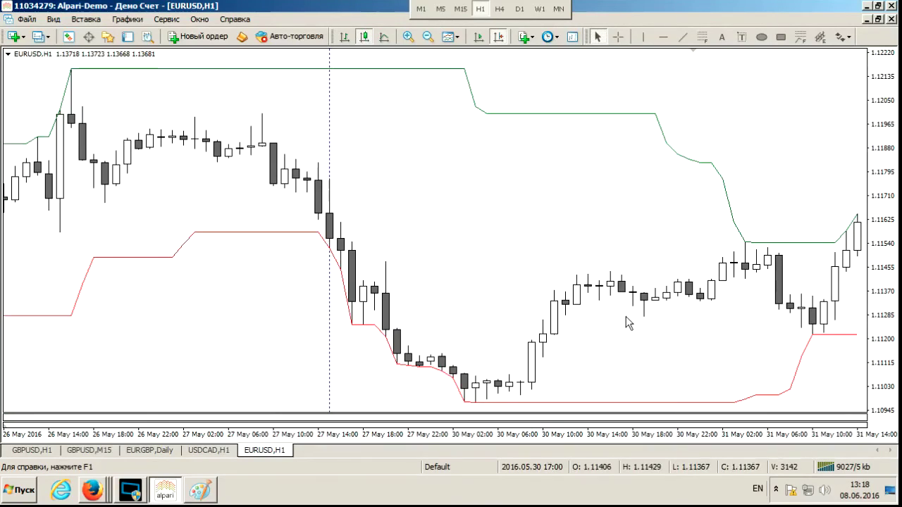
pyautogui.scroll(-2, 626, 316)
pyautogui.scroll(-6, 625, 317)
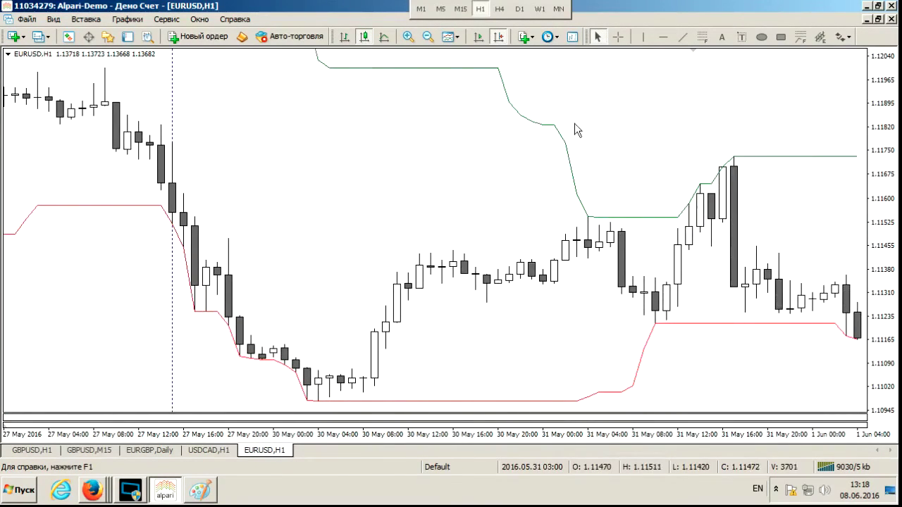
pyautogui.click(643, 37)
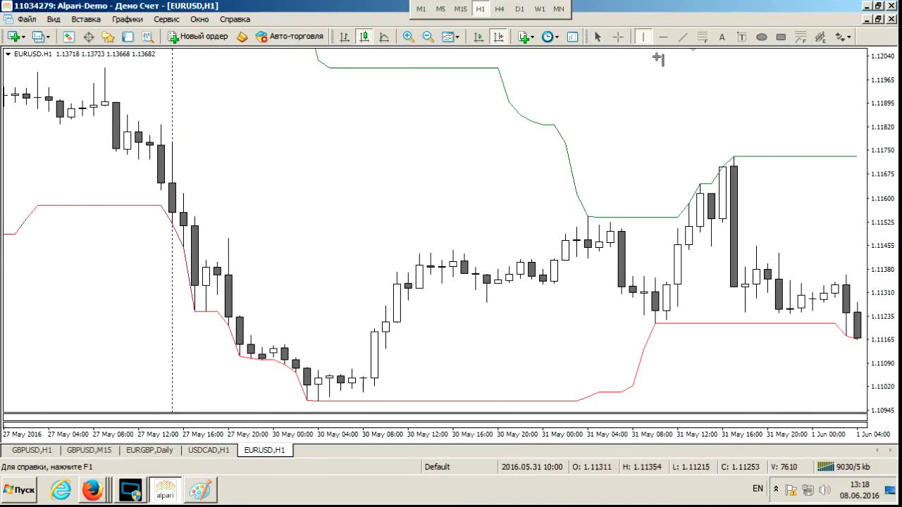
pyautogui.click(846, 295)
# Check the newly marked candle's time with the crosshair and log trade 6's entry date as 01.06.2016 and entry time as 3.00.
pyautogui.middleClick(822, 295)
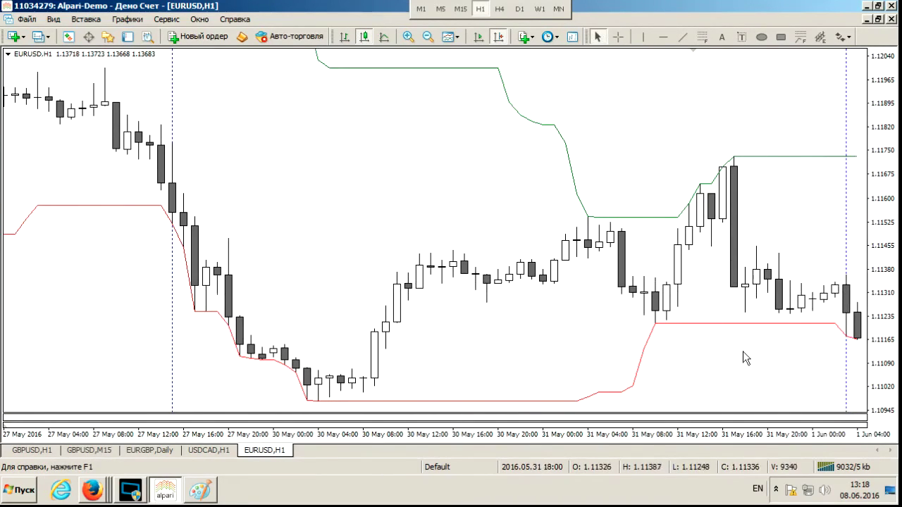
pyautogui.click(98, 490)
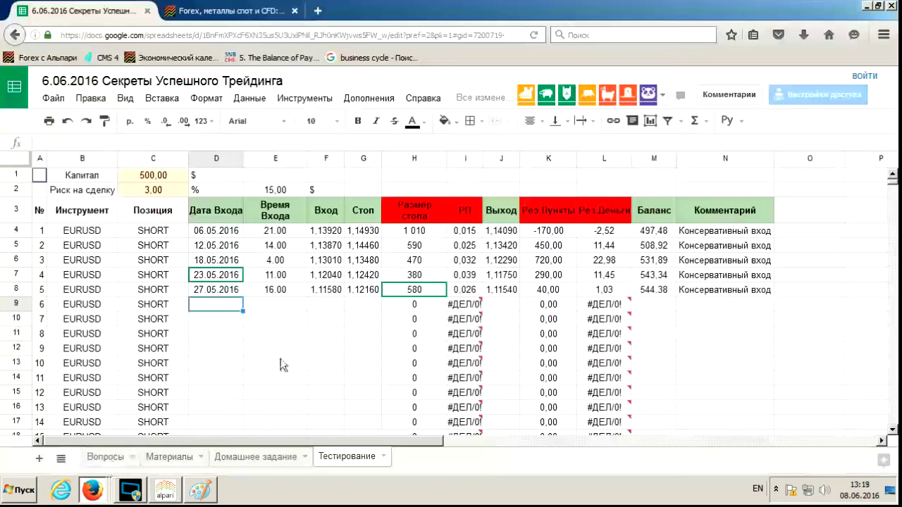
pyautogui.write('1.6.16')
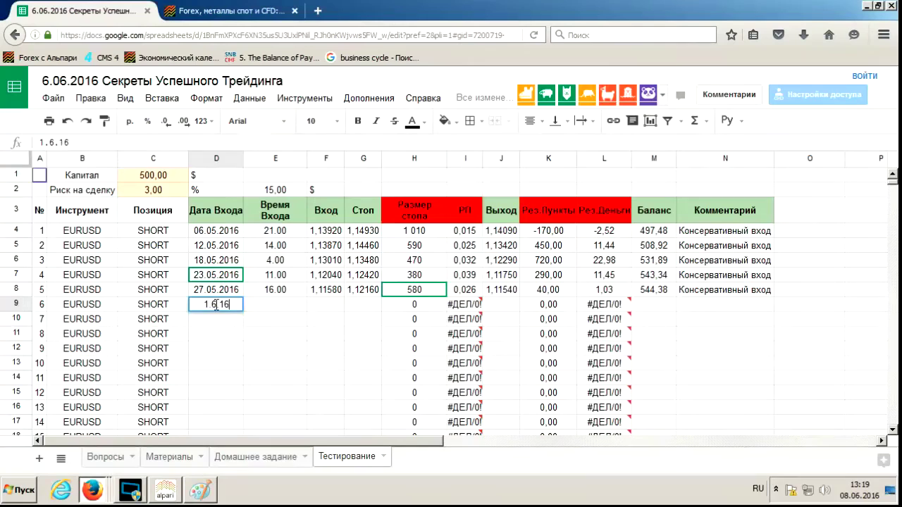
pyautogui.press('Tab')
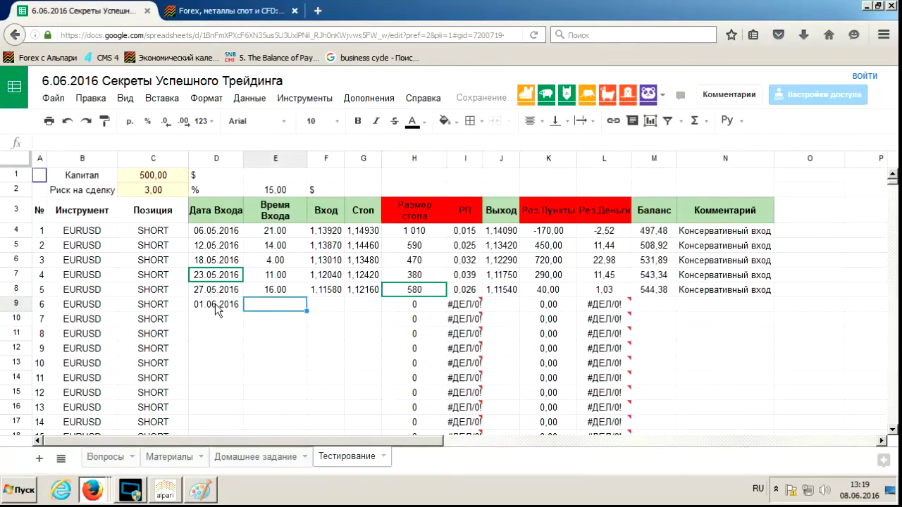
pyautogui.click(166, 495)
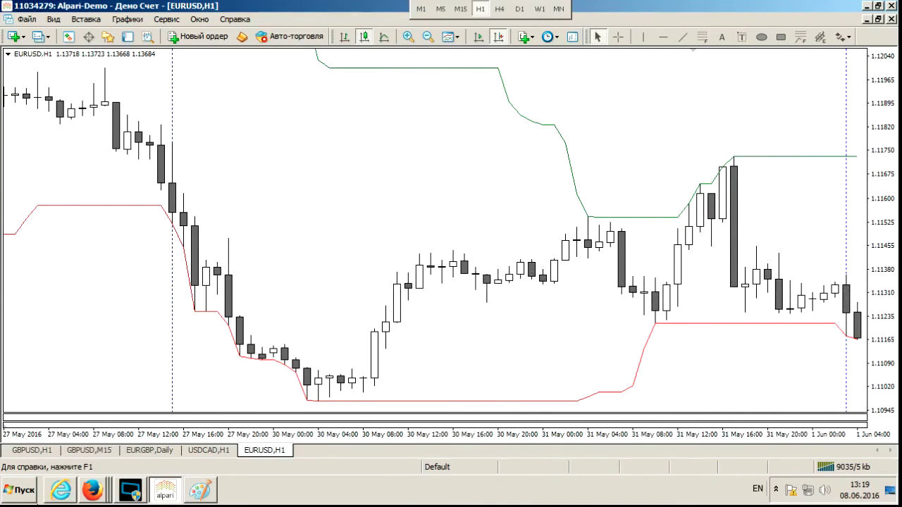
pyautogui.click(92, 491)
pyautogui.write('3.')
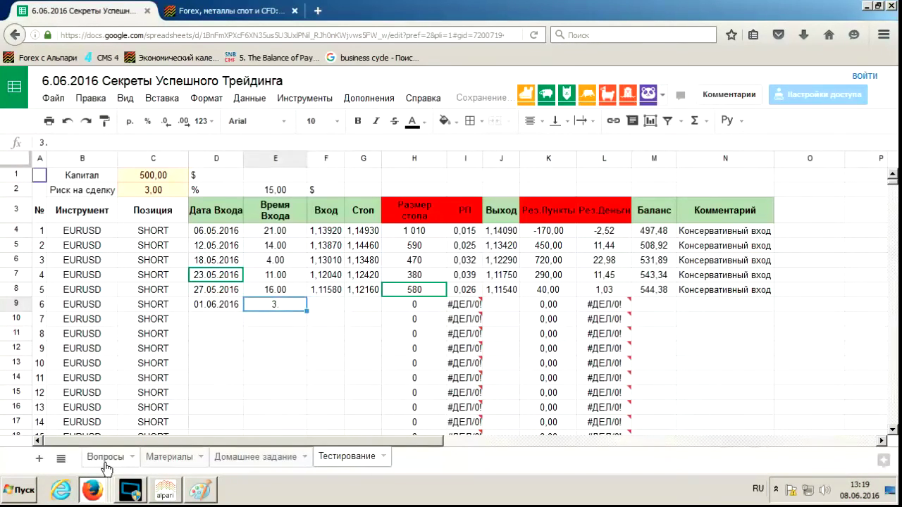
pyautogui.press('BackSpace')
pyautogui.write('.00')
pyautogui.press('Tab')
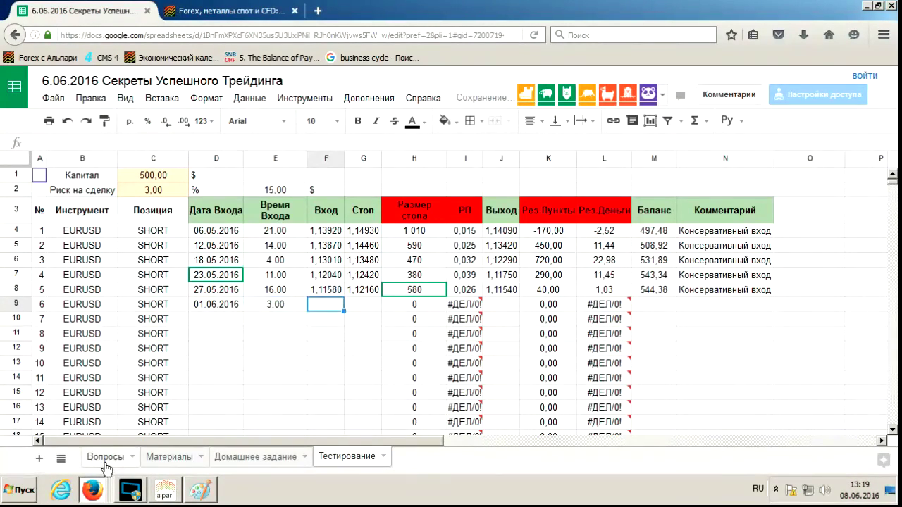
# Check both channel levels at the marked candle in MetaTrader and enter 1,1121 as trade 6's entry price and 1,1173 as its stop.
pyautogui.click(158, 495)
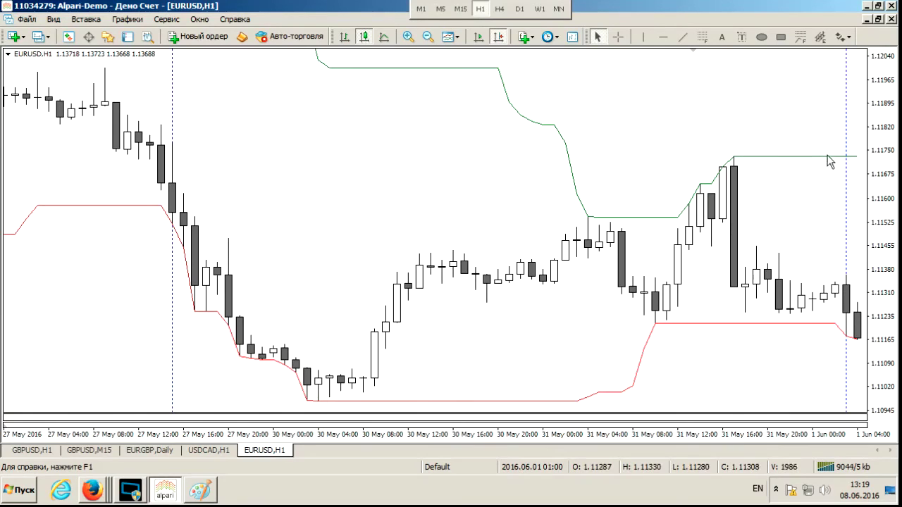
pyautogui.click(92, 491)
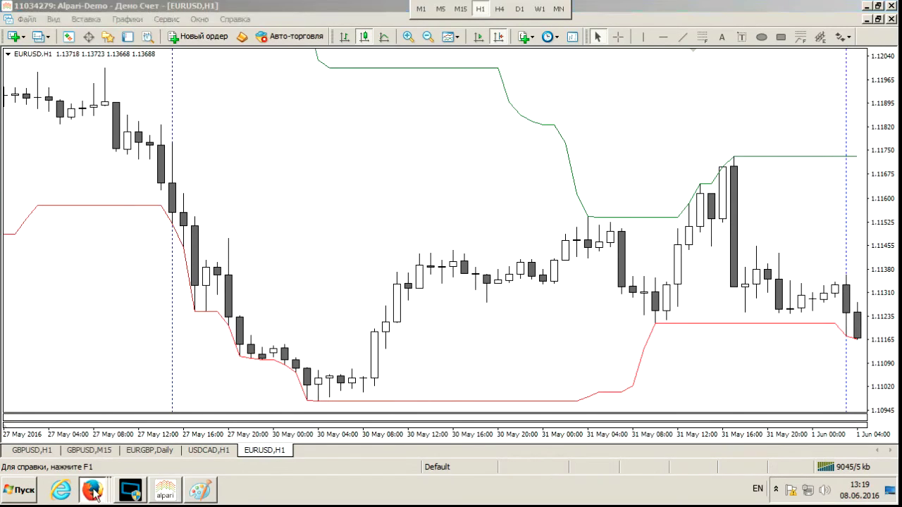
pyautogui.write('1,1121')
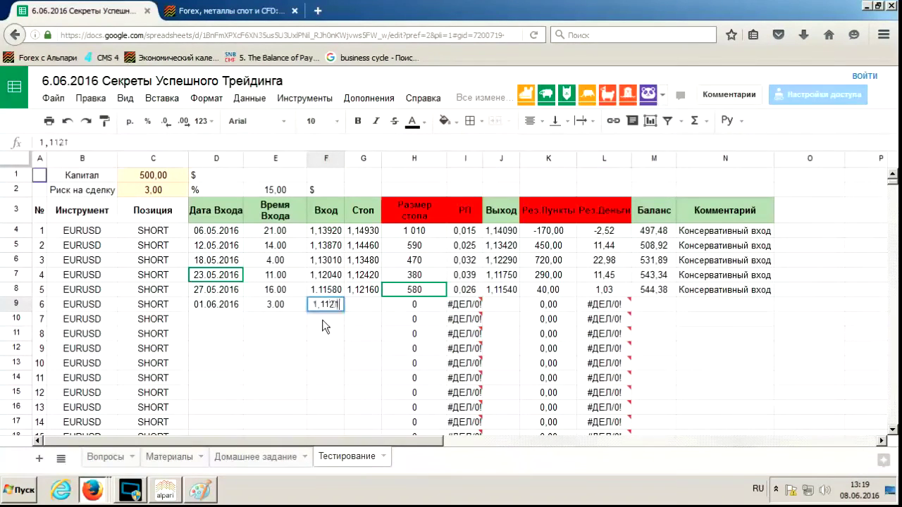
pyautogui.press('Tab')
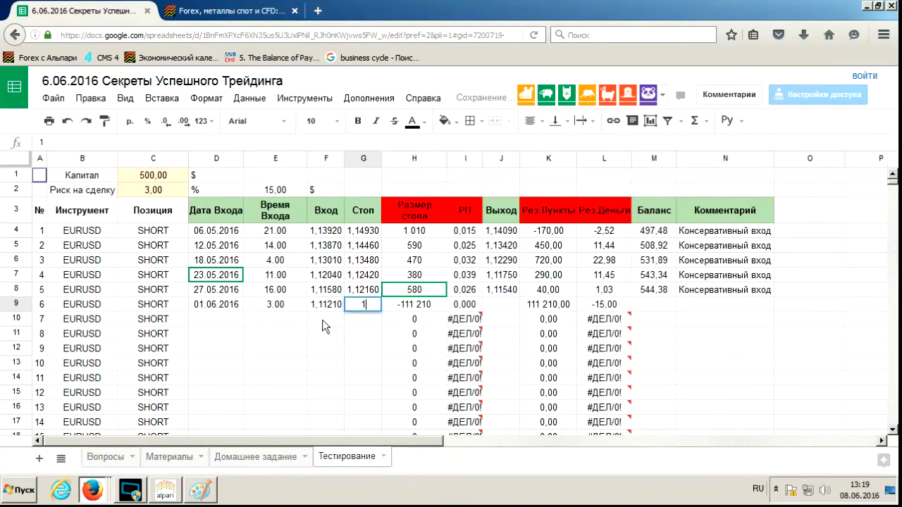
pyautogui.write('1,1173')
pyautogui.press('Tab')
pyautogui.press('Tab')
pyautogui.press('Tab')
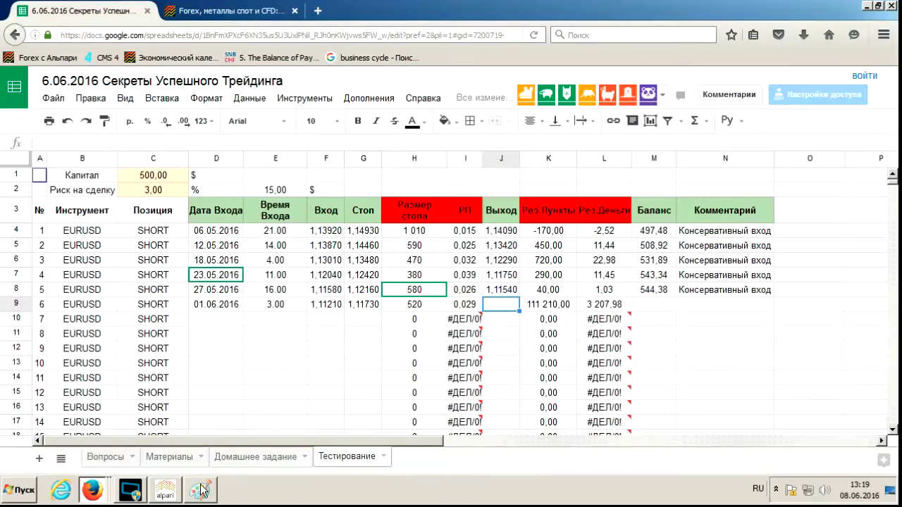
# Follow trade 6 in MetaTrader, measure from its entry to the upper channel breakout, and enter 1,11730 as its exit price in the log.
pyautogui.click(166, 489)
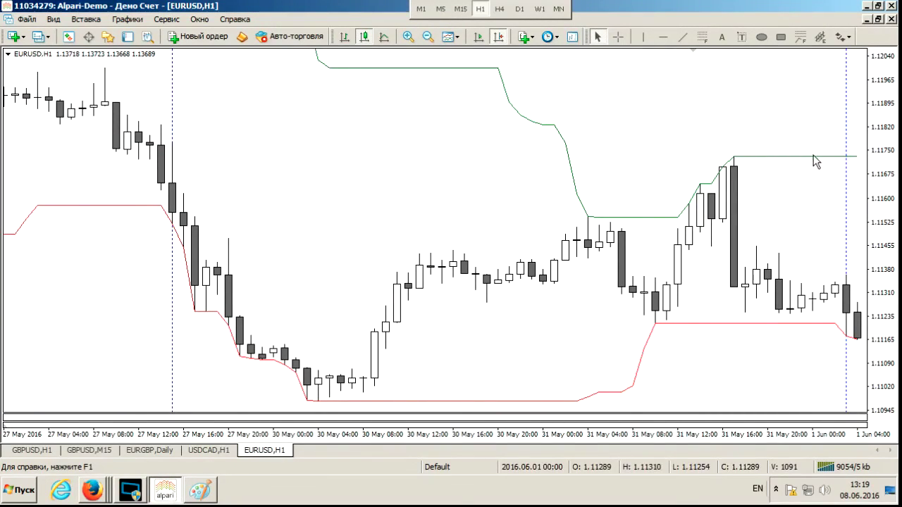
pyautogui.scroll(-3, 813, 201)
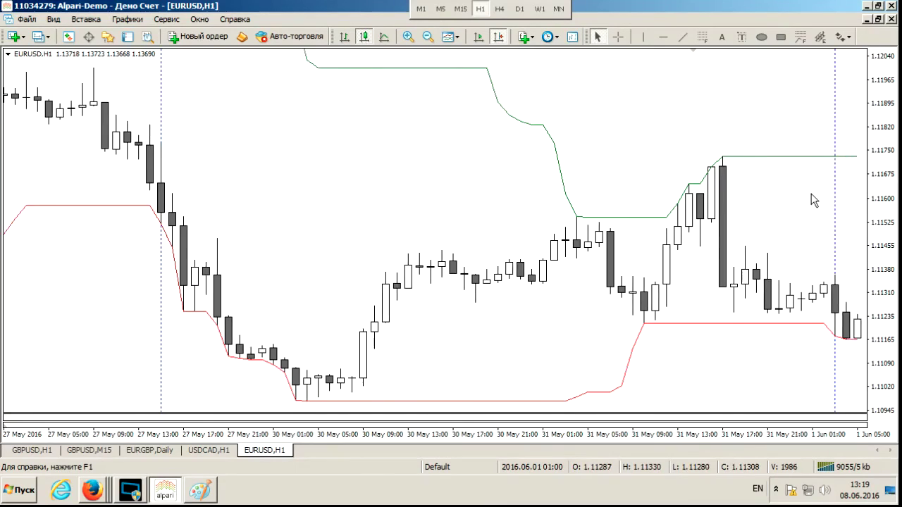
pyautogui.scroll(-8, 813, 201)
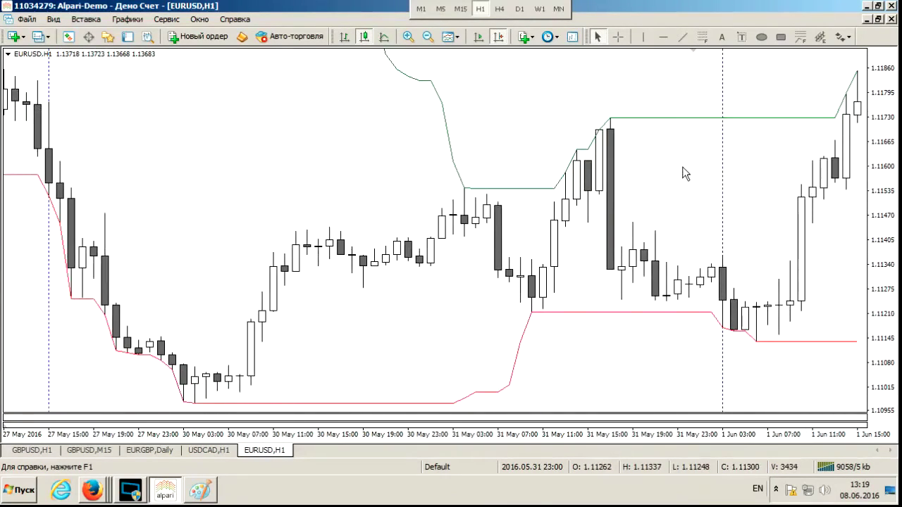
pyautogui.middleClick(643, 314)
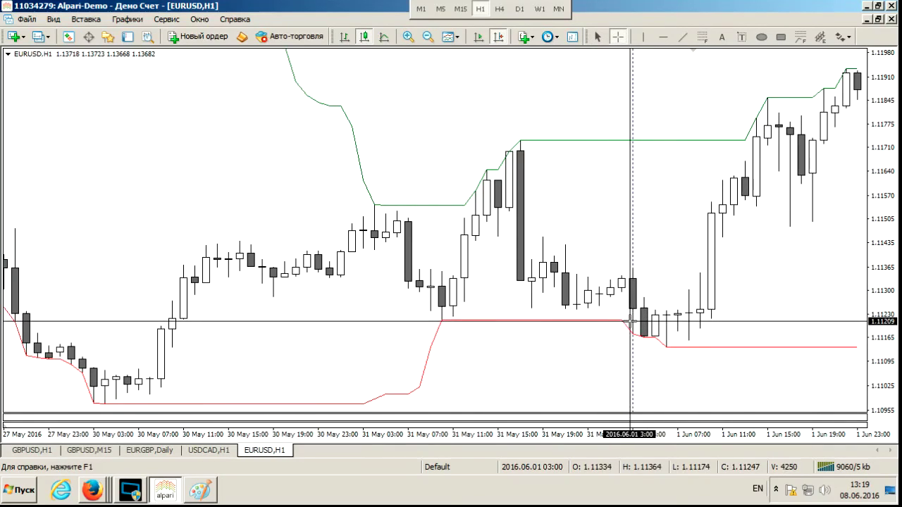
pyautogui.moveTo(628, 321); pyautogui.dragTo(749, 144)
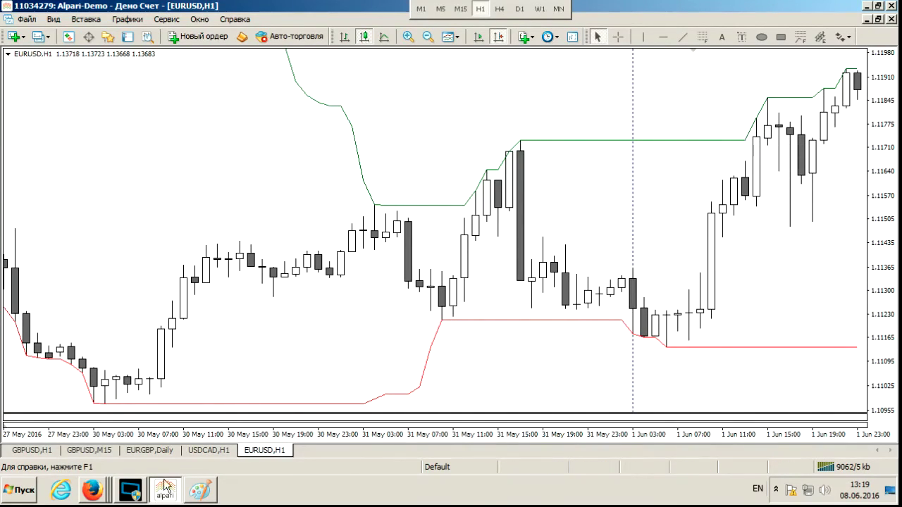
pyautogui.click(98, 488)
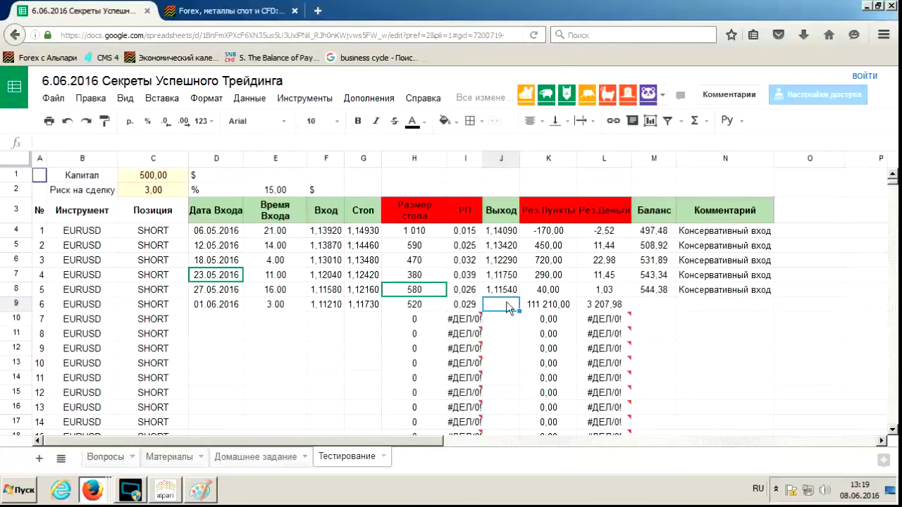
pyautogui.write('1,1173')
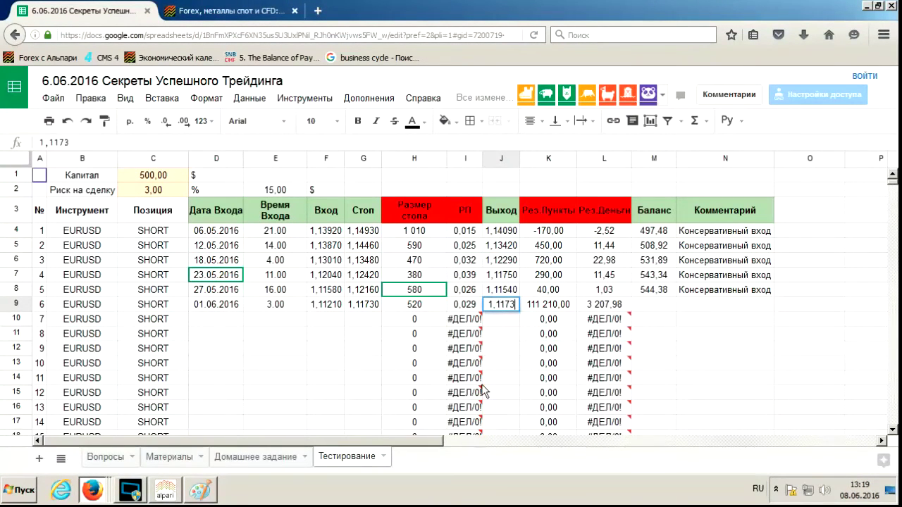
pyautogui.write('0')
pyautogui.press('Return')
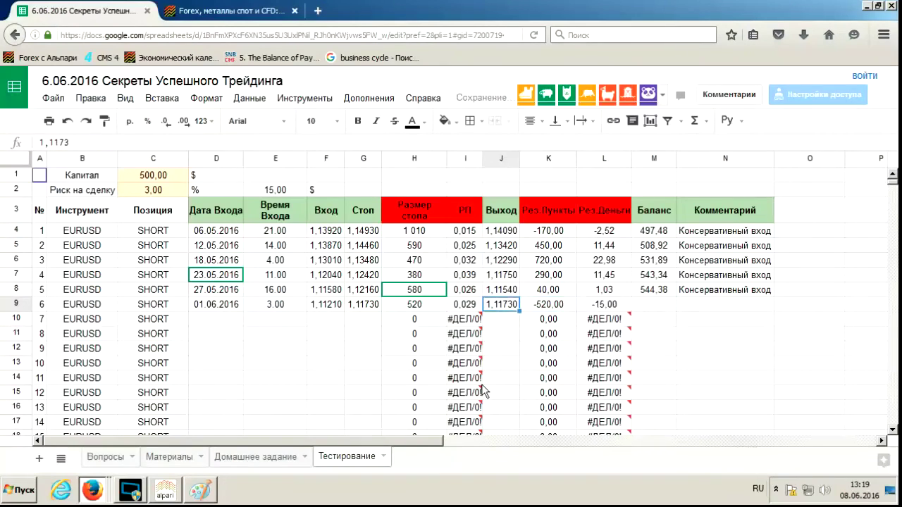
pyautogui.press('Right')
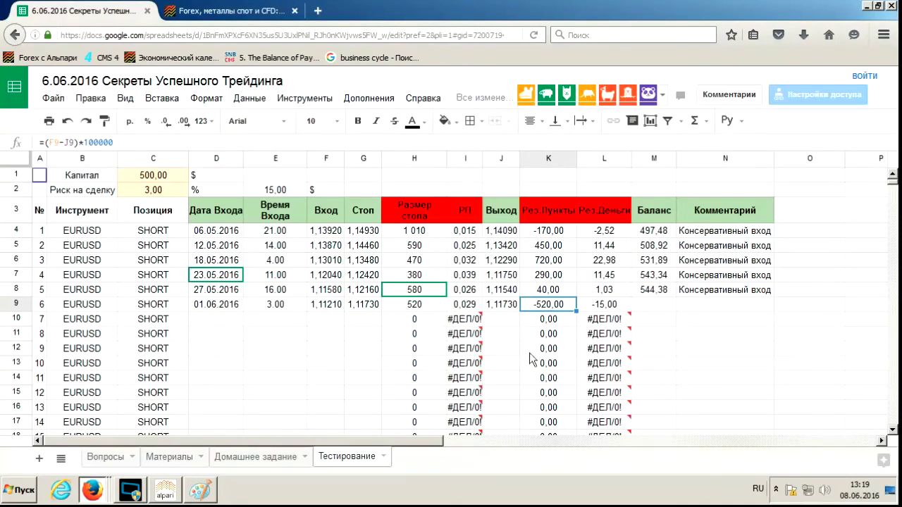
# Fill the balance formula and the "Консервативный вход" comment from trade 5 down into trade 6's row.
pyautogui.click(612, 307)
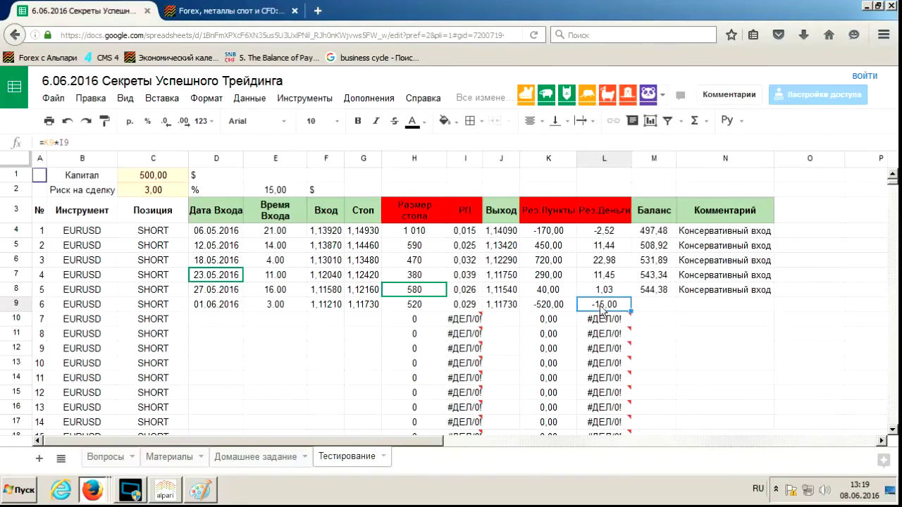
pyautogui.click(655, 290)
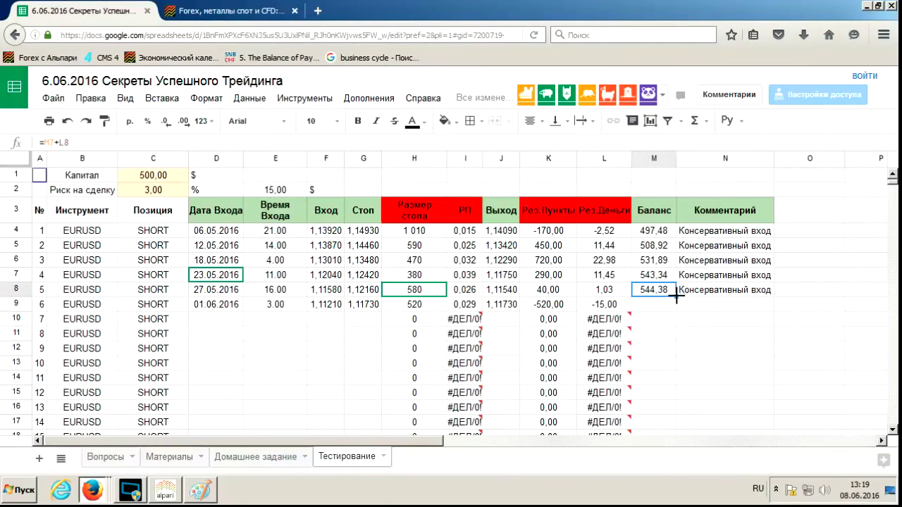
pyautogui.moveTo(675, 296); pyautogui.dragTo(675, 306)
pyautogui.click(730, 290)
pyautogui.moveTo(772, 296); pyautogui.dragTo(772, 308)
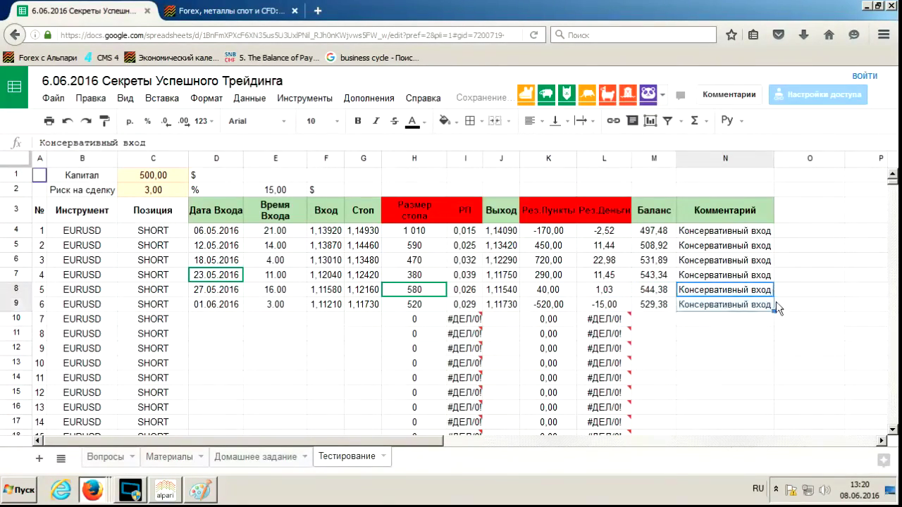
pyautogui.click(215, 321)
# Switch to MetaTrader and check the candles around the 2 June 2016 0:00 vertical line with the crosshair.
pyautogui.click(166, 489)
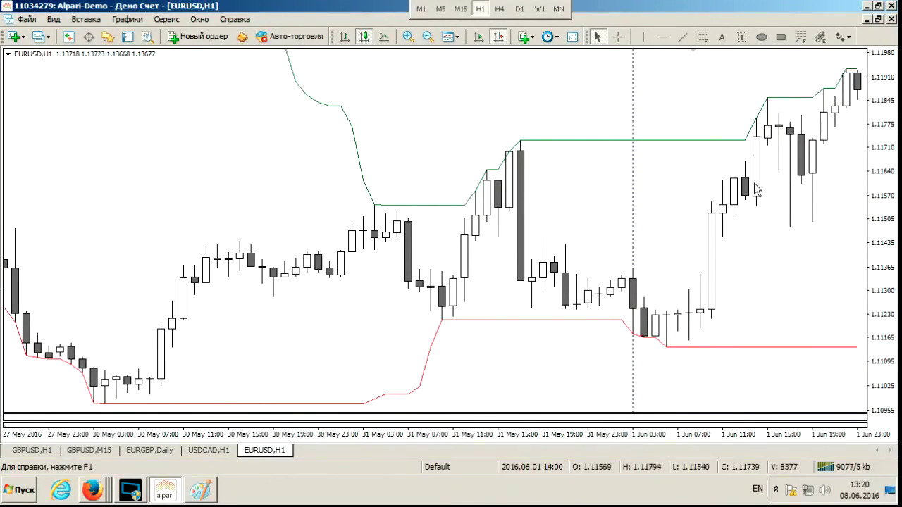
pyautogui.scroll(-2, 743, 210)
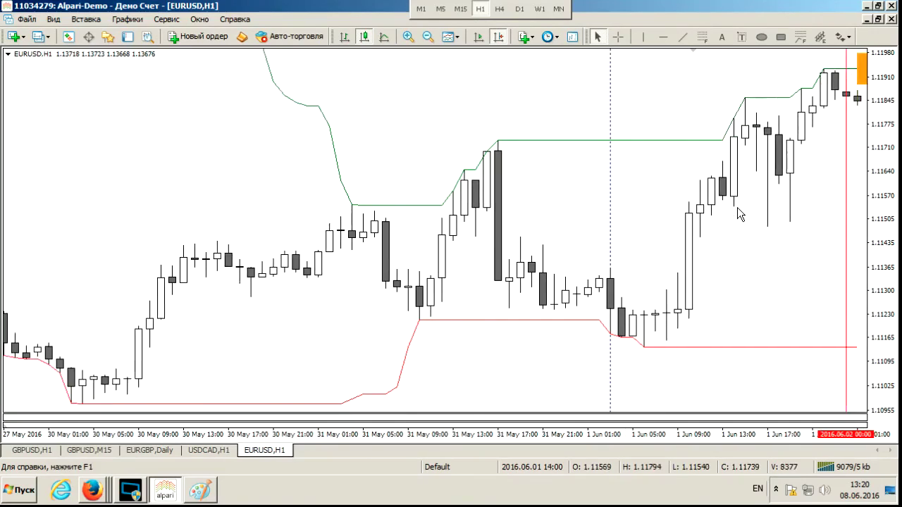
pyautogui.hotkey('ctrl', 'f')
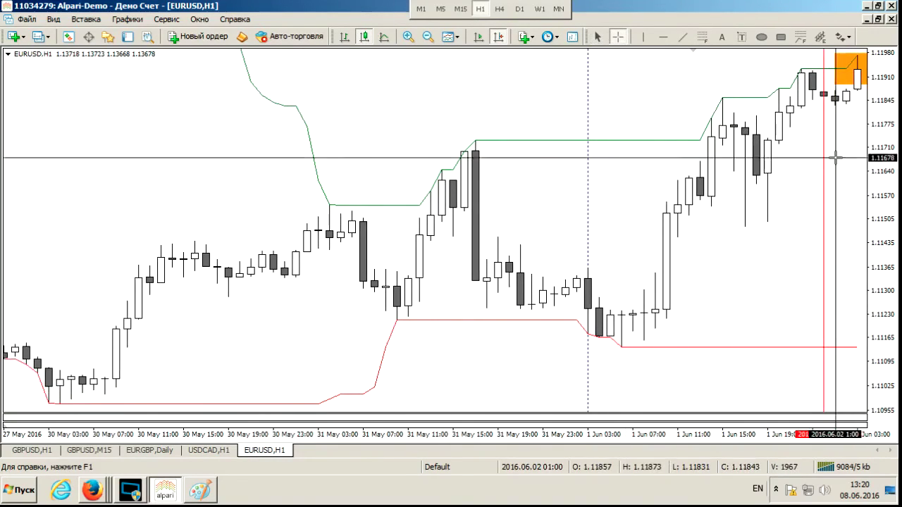
pyautogui.press('Escape')
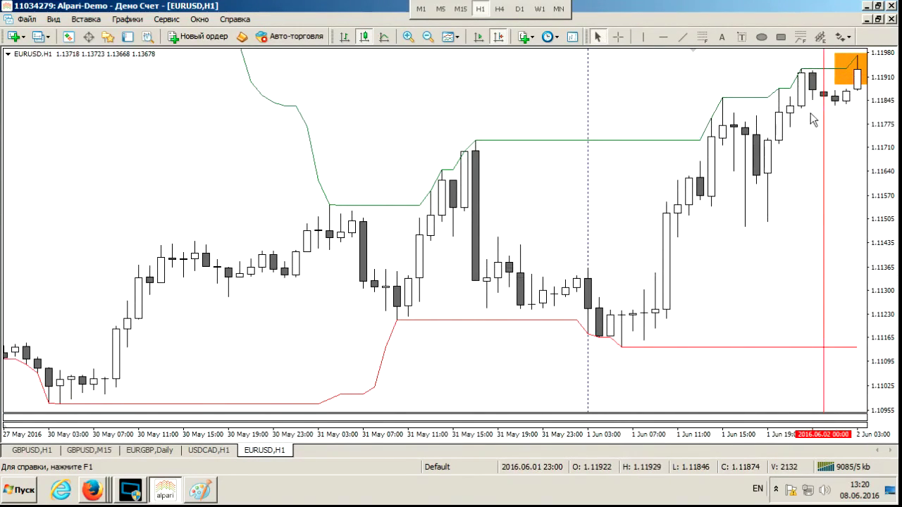
pyautogui.hotkey('ctrl', 'f')
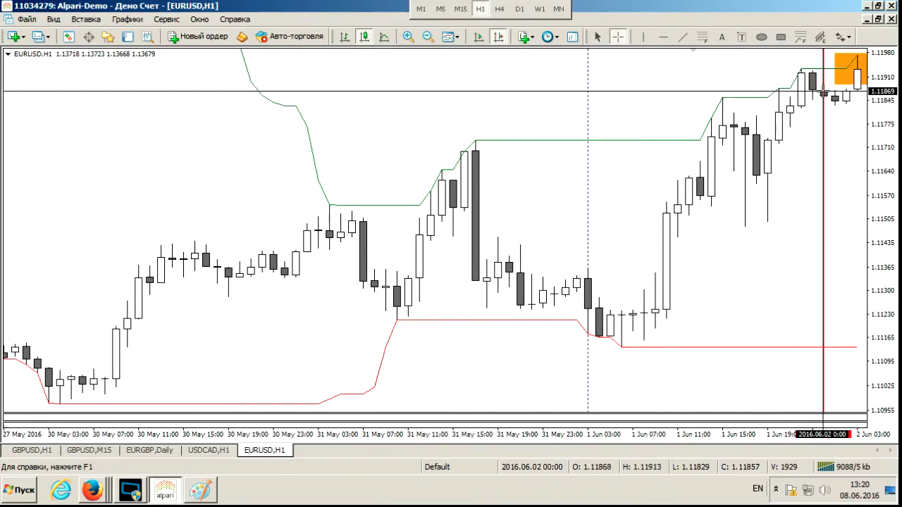
pyautogui.press('Escape')
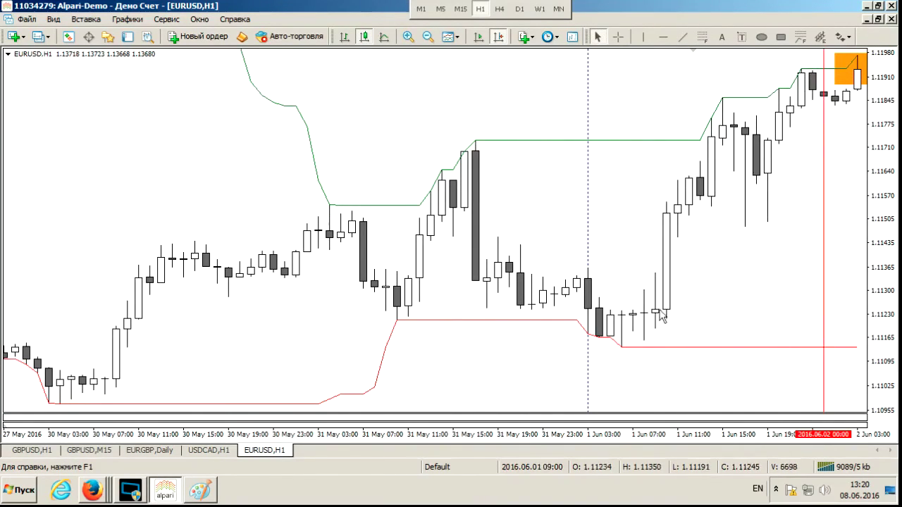
# Return to the spreadsheet and look up the first trade's entry date in the log.
pyautogui.click(92, 489)
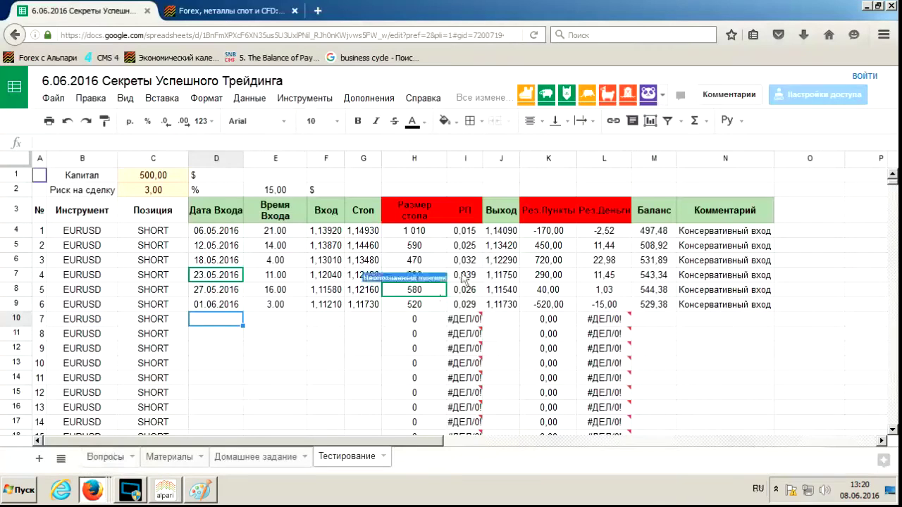
pyautogui.click(238, 336)
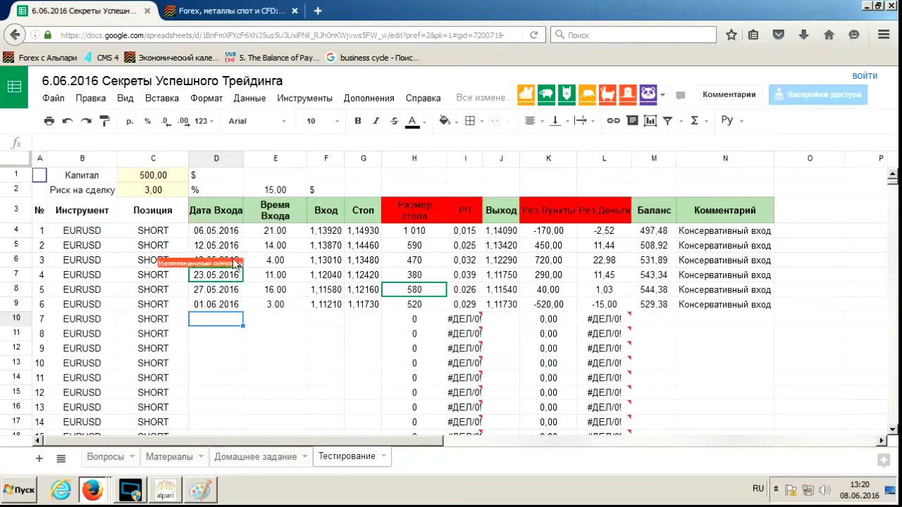
pyautogui.click(220, 235)
pyautogui.hotkey('alt', 'Tab')
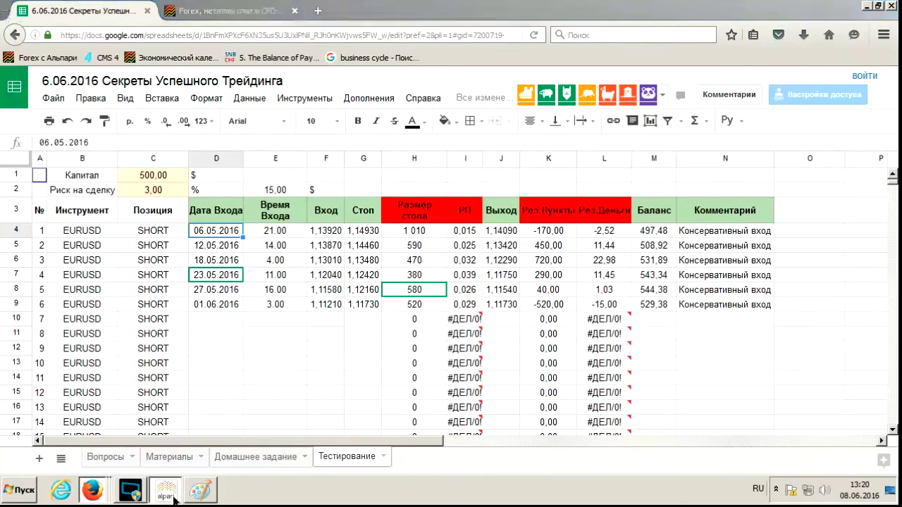
# In MetaTrader, draw a rectangle above the price spanning the test period between the 6 May and 2 June 2016 vertical lines.
pyautogui.click(428, 36)
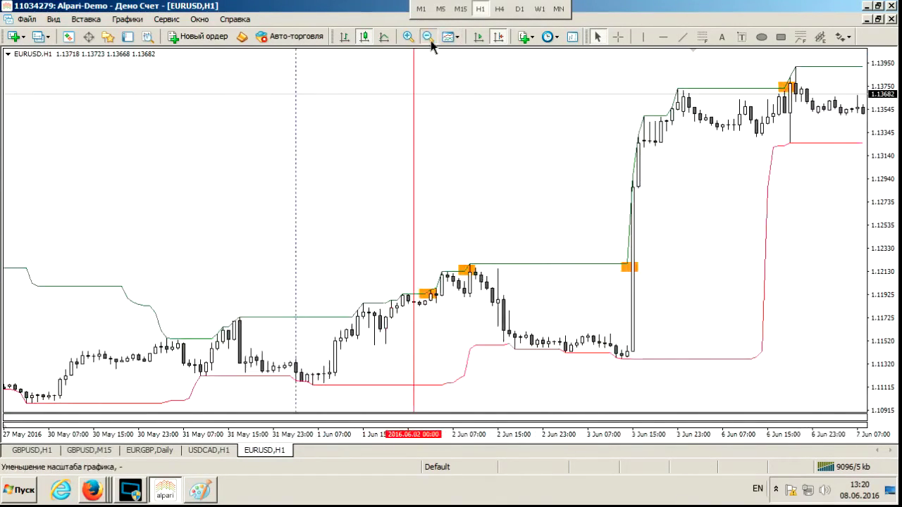
pyautogui.click(428, 36)
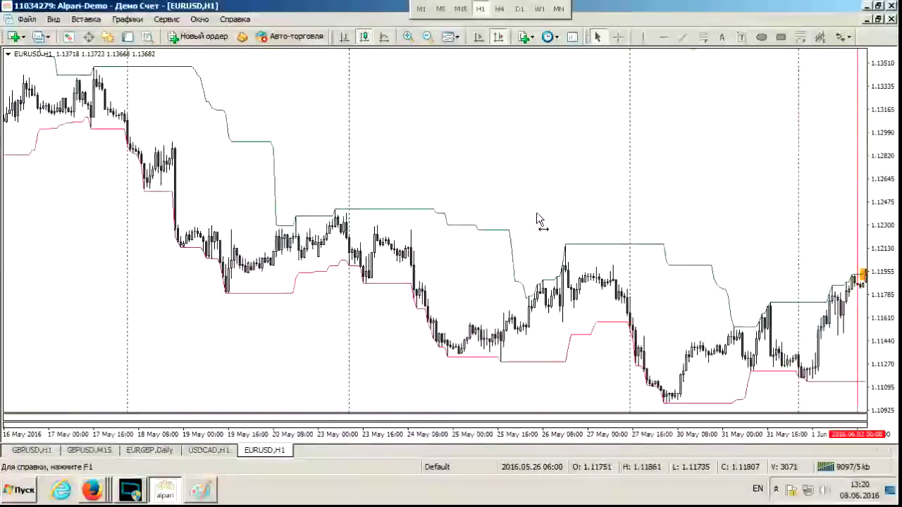
pyautogui.moveTo(436, 61)
pyautogui.mouseDown()
pyautogui.moveTo(428, 105)
pyautogui.moveTo(566, 141)
pyautogui.moveTo(739, 121)
pyautogui.moveTo(731, 118)
pyautogui.mouseUp()
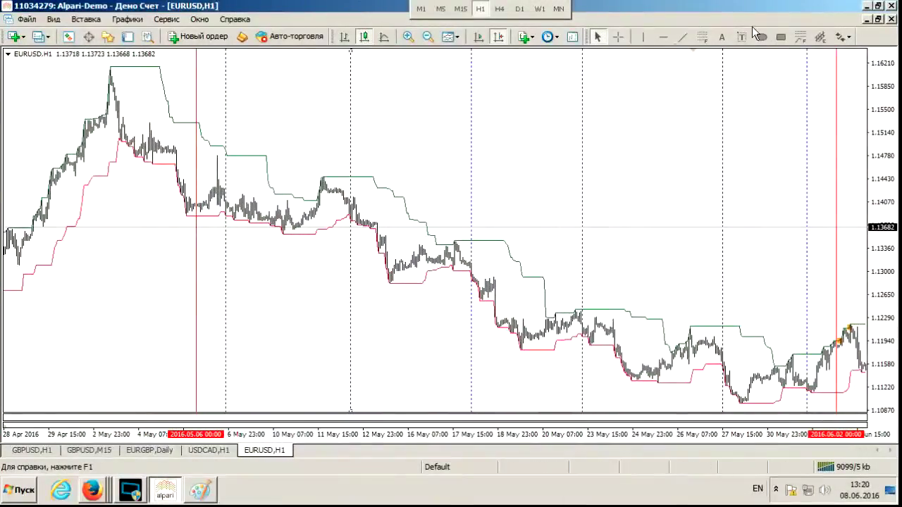
pyautogui.click(780, 36)
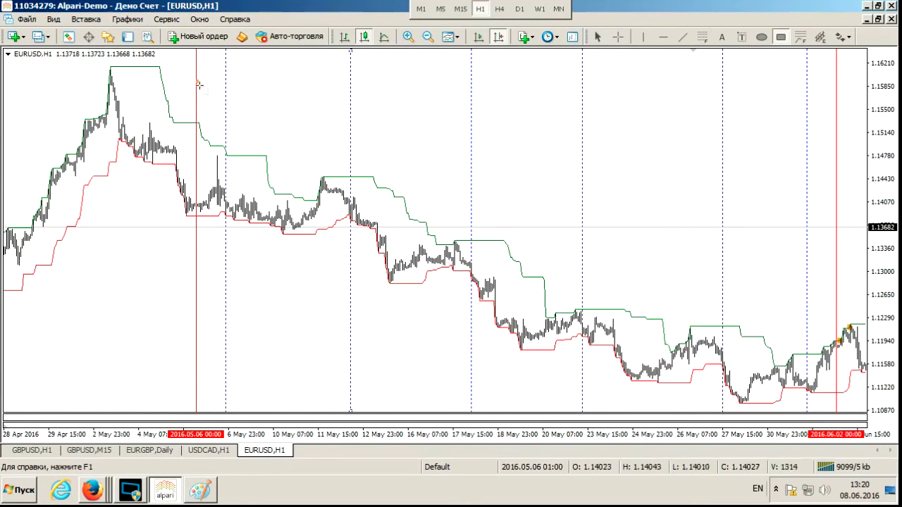
pyautogui.moveTo(198, 80); pyautogui.dragTo(836, 129)
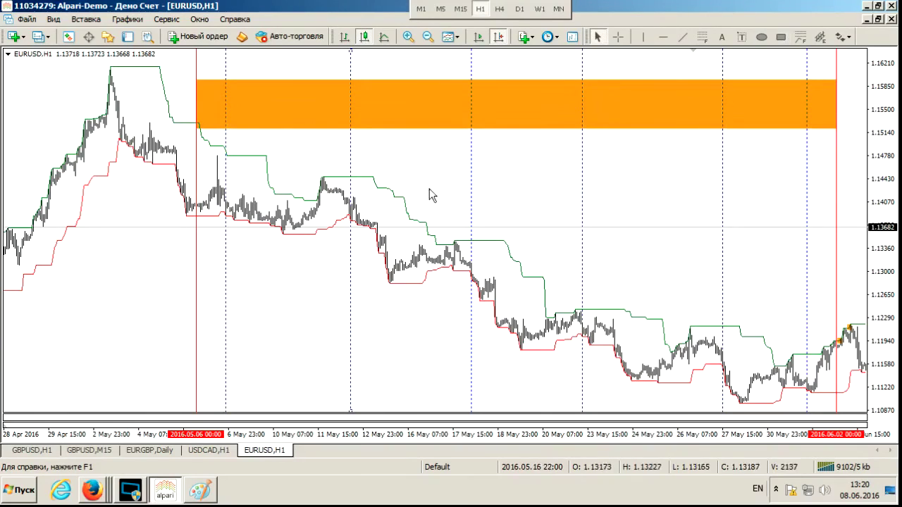
# Switch to the spreadsheet and insert a column chart of the six balance values in M4:M9.
pyautogui.click(103, 493)
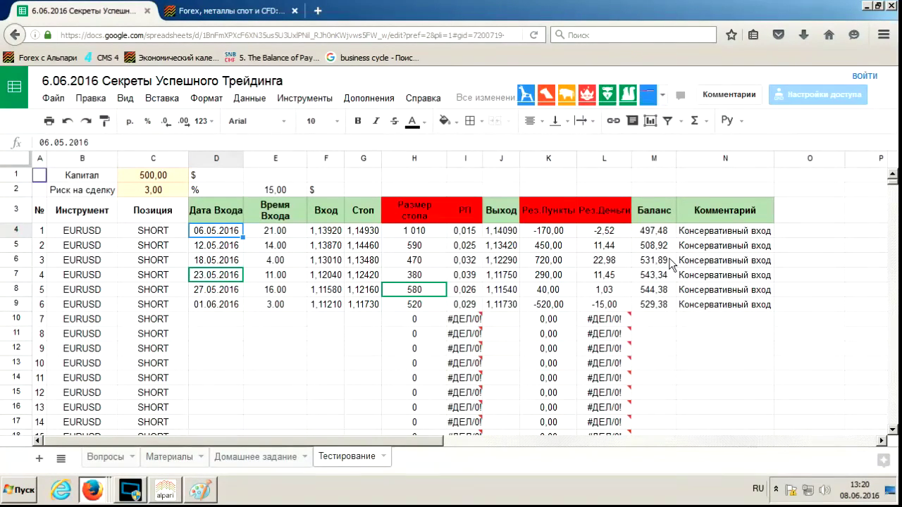
pyautogui.moveTo(654, 230); pyautogui.dragTo(654, 305)
pyautogui.click(206, 98)
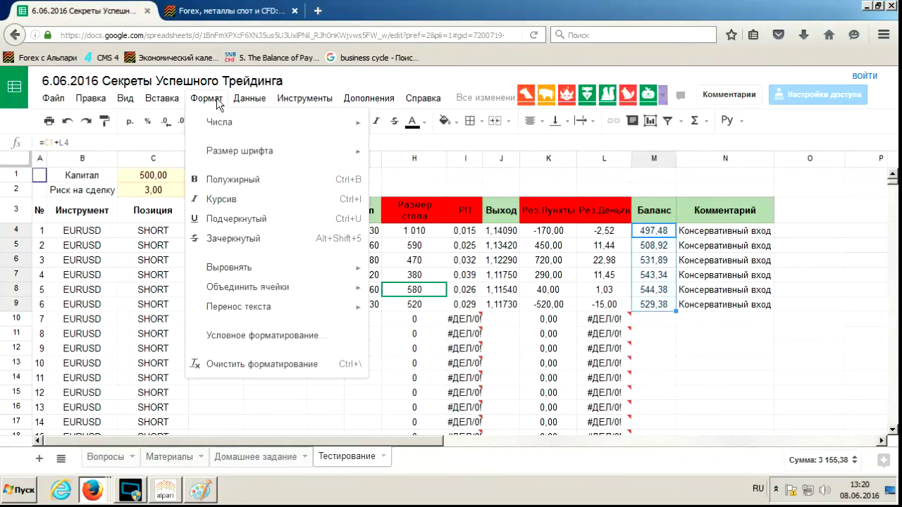
pyautogui.moveTo(254, 99)
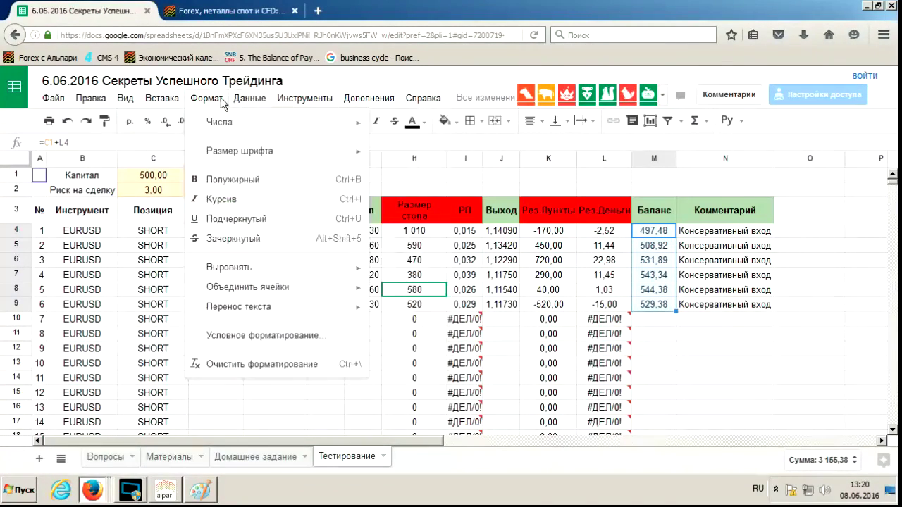
pyautogui.moveTo(175, 102)
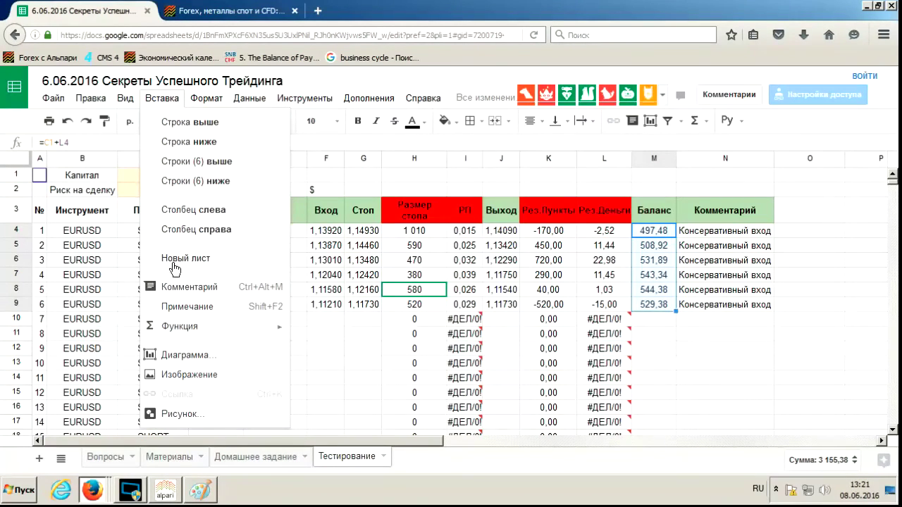
pyautogui.press('Escape')
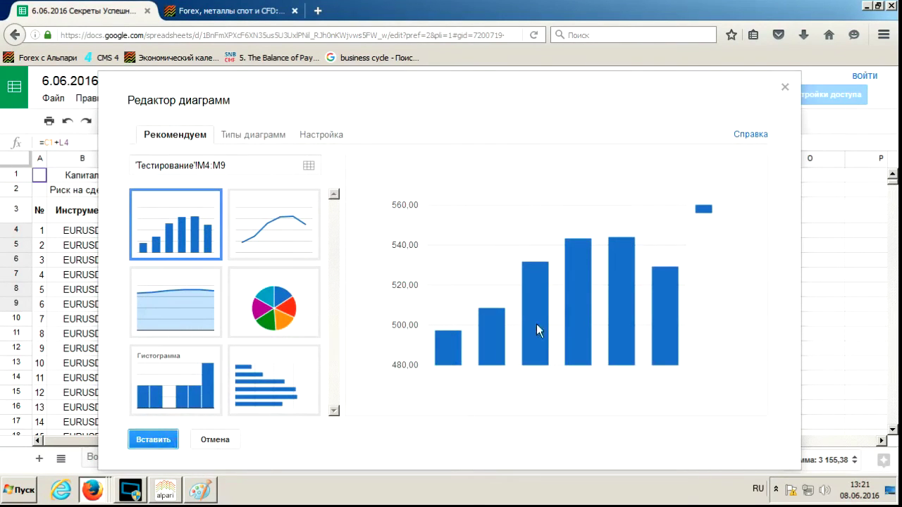
pyautogui.press('Return')
# Move the balance chart to the empty area beside the comment column and review its bars against the balance values.
pyautogui.moveTo(694, 366); pyautogui.dragTo(833, 329)
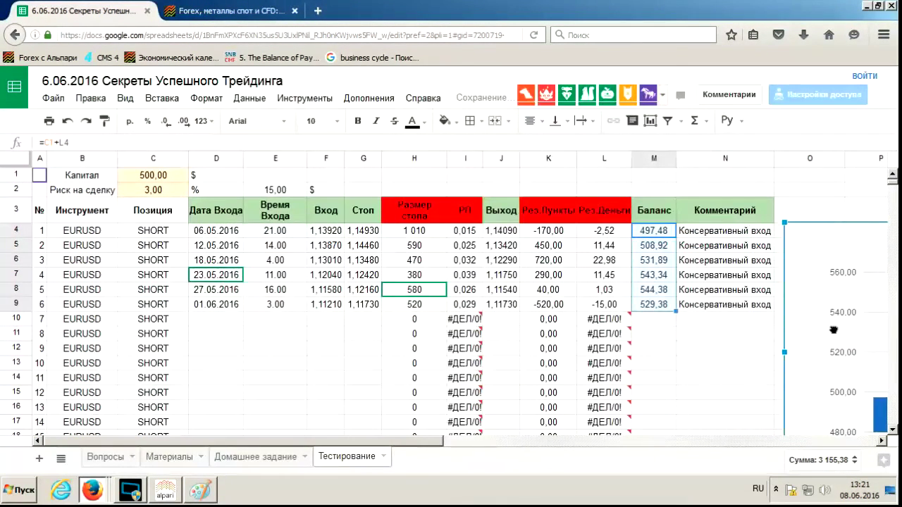
pyautogui.moveTo(431, 441); pyautogui.dragTo(662, 438)
pyautogui.scroll(-1, 707, 275)
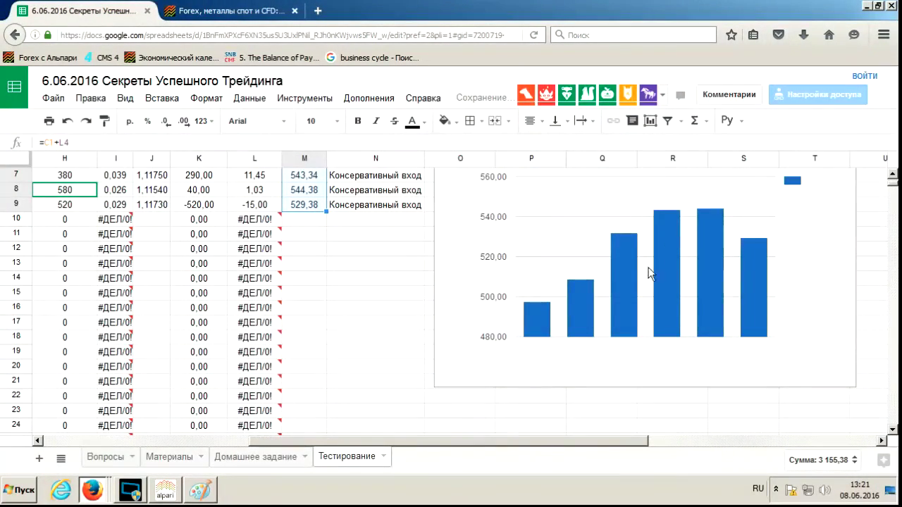
pyautogui.click(677, 213)
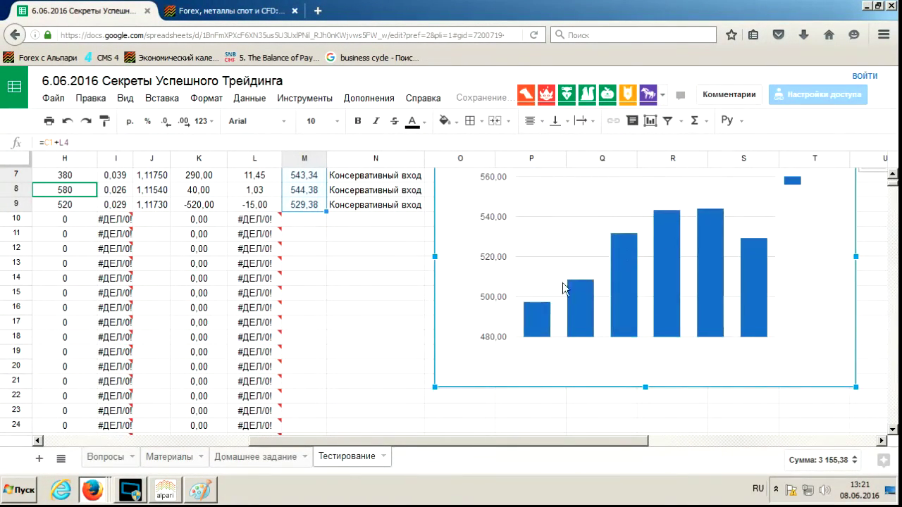
pyautogui.scroll(1, 332, 226)
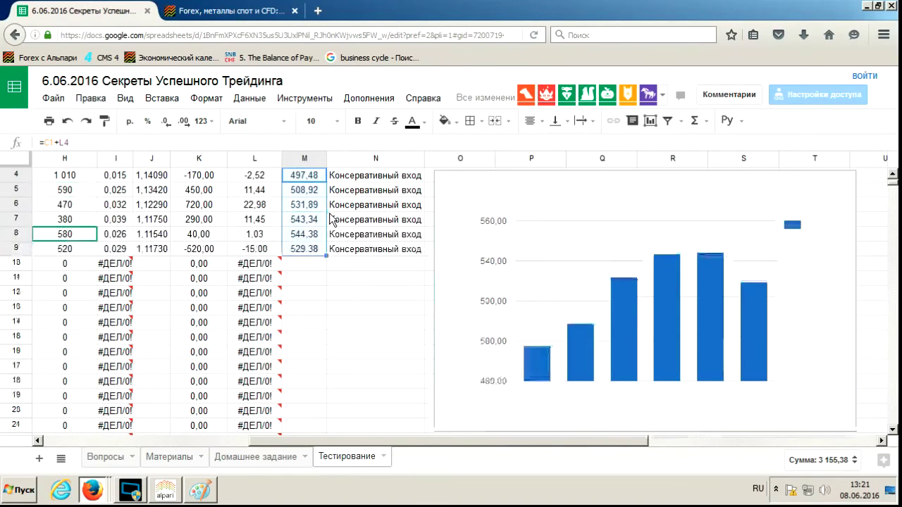
pyautogui.click(537, 359)
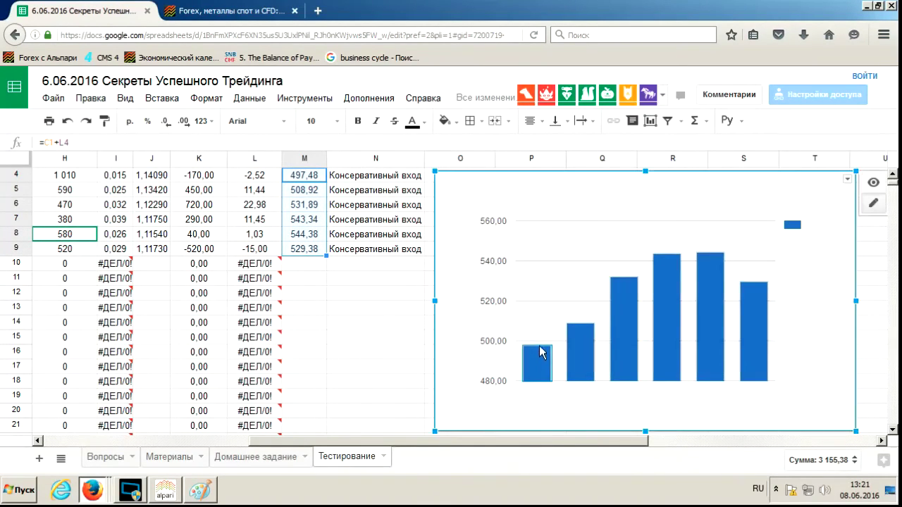
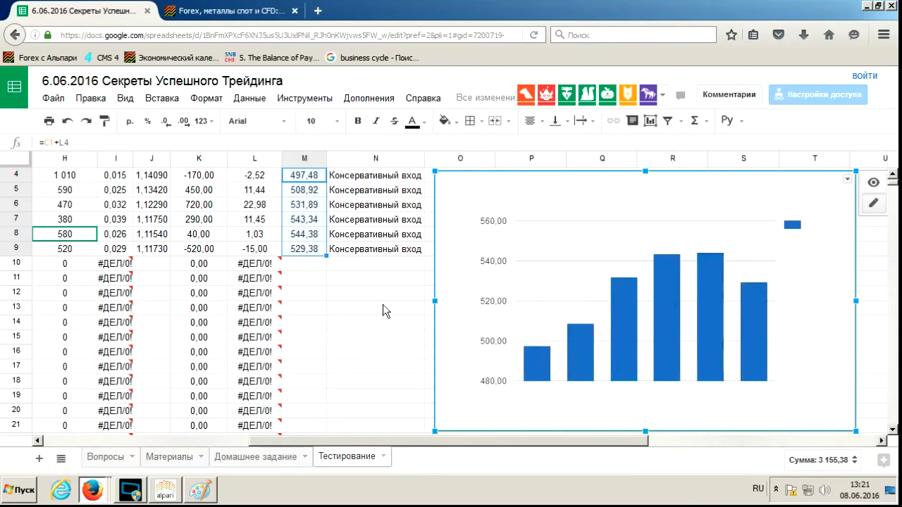
pyautogui.scroll(2, 387, 305)
pyautogui.moveTo(499, 241)
pyautogui.mouseDown()
pyautogui.moveTo(493, 245)
pyautogui.moveTo(533, 237)
pyautogui.moveTo(484, 241)
pyautogui.mouseUp()
pyautogui.click(391, 334)
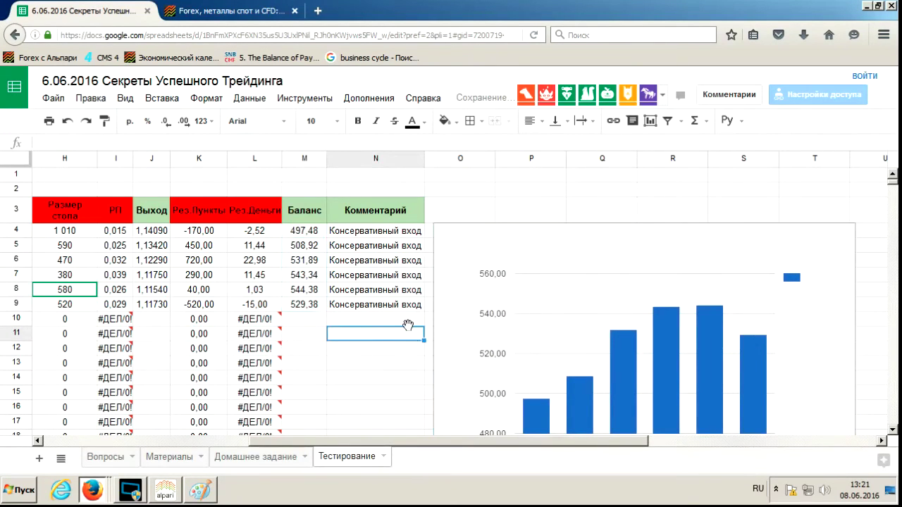
# Enter the heading "Консервативный вход" in cell C32 below the trade table.
pyautogui.scroll(-1, 395, 313)
pyautogui.scroll(1, 405, 324)
pyautogui.moveTo(383, 441); pyautogui.dragTo(324, 443)
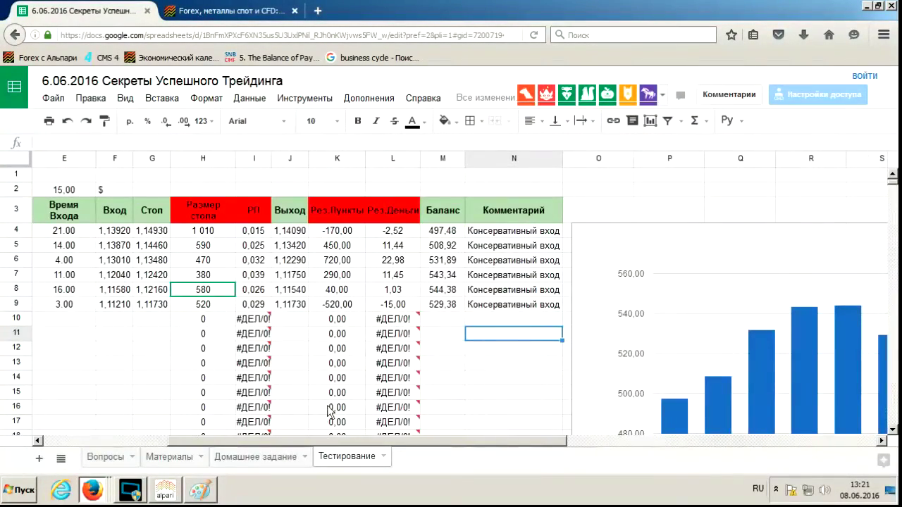
pyautogui.scroll(-4, 322, 382)
pyautogui.scroll(-2, 322, 382)
pyautogui.moveTo(324, 446); pyautogui.dragTo(195, 435)
pyautogui.click(143, 362)
pyautogui.write('К')
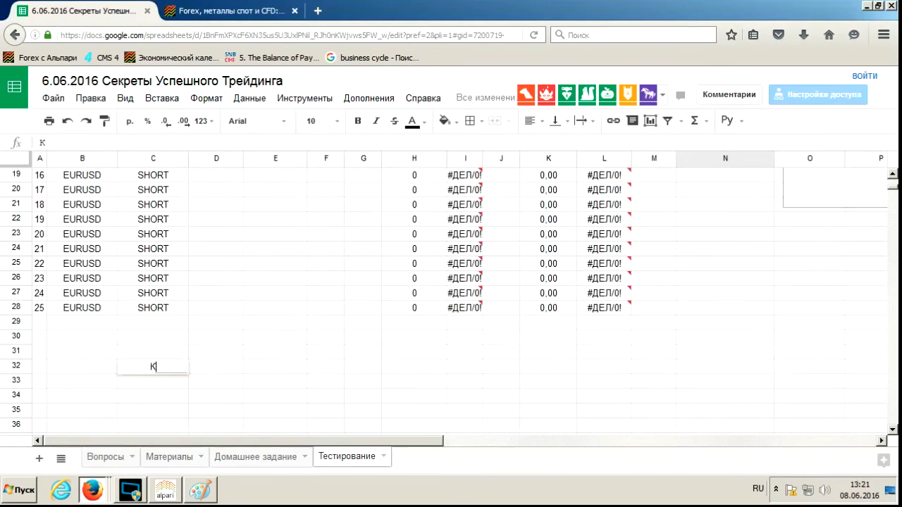
pyautogui.write('онсервати')
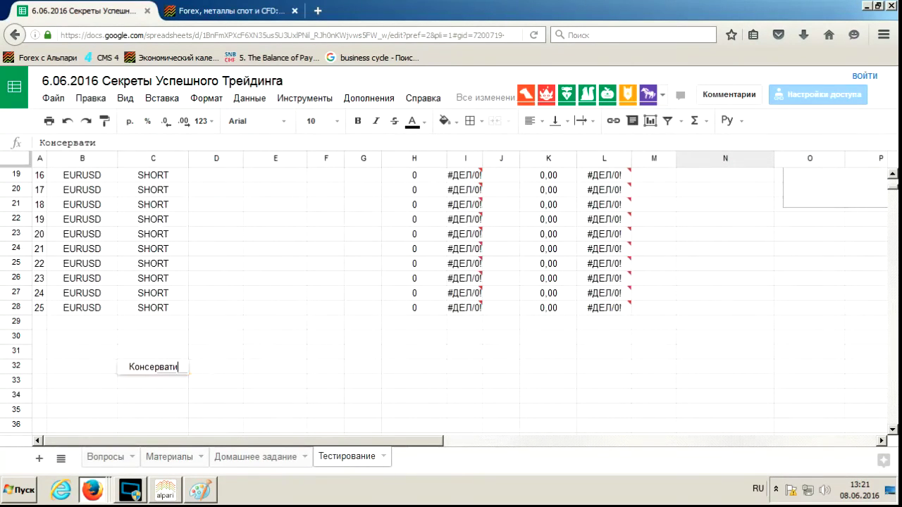
pyautogui.write('вный вход')
pyautogui.press('Return')
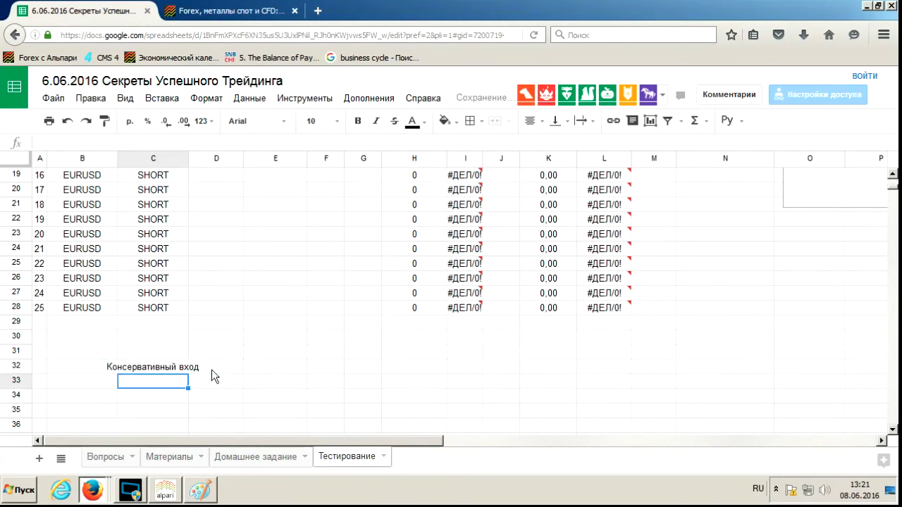
# Left-align the "Консервативный вход" heading in C32 and make it bold.
pyautogui.press('Up')
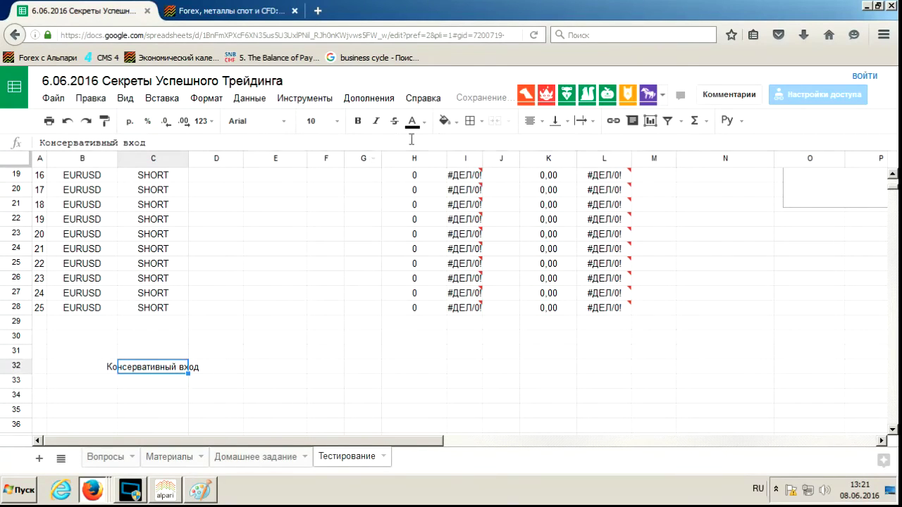
pyautogui.click(530, 121)
pyautogui.click(533, 147)
pyautogui.hotkey('ctrl', 'b')
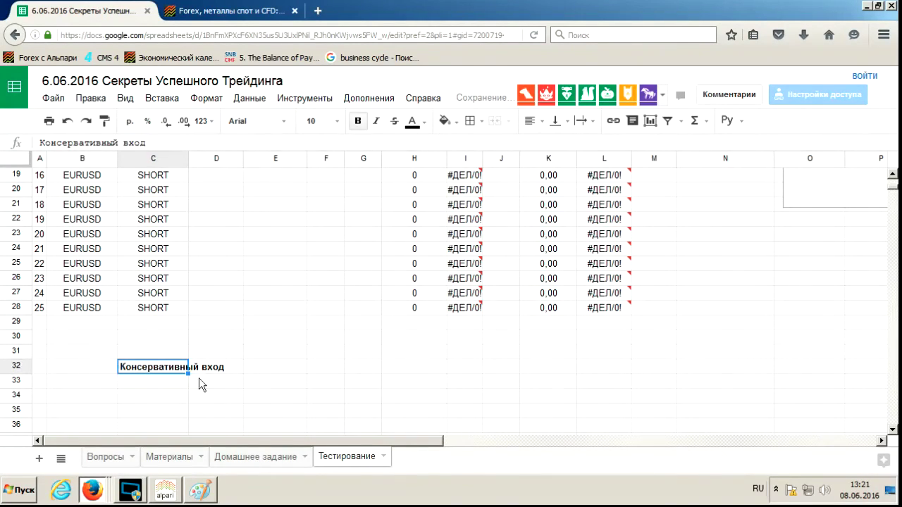
# Move the "Консервативный вход" heading from C32 to B32.
pyautogui.press('Down')
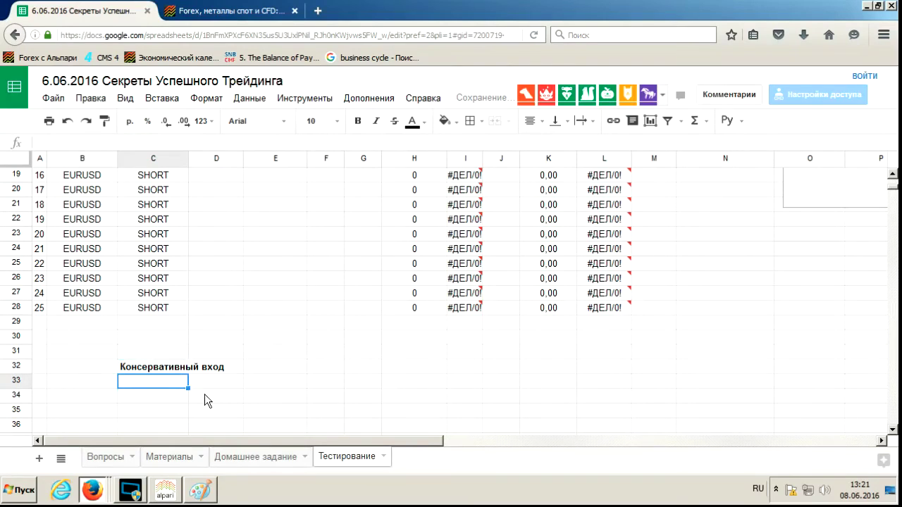
pyautogui.click(173, 367)
pyautogui.hotkey('ctrl', 'c')
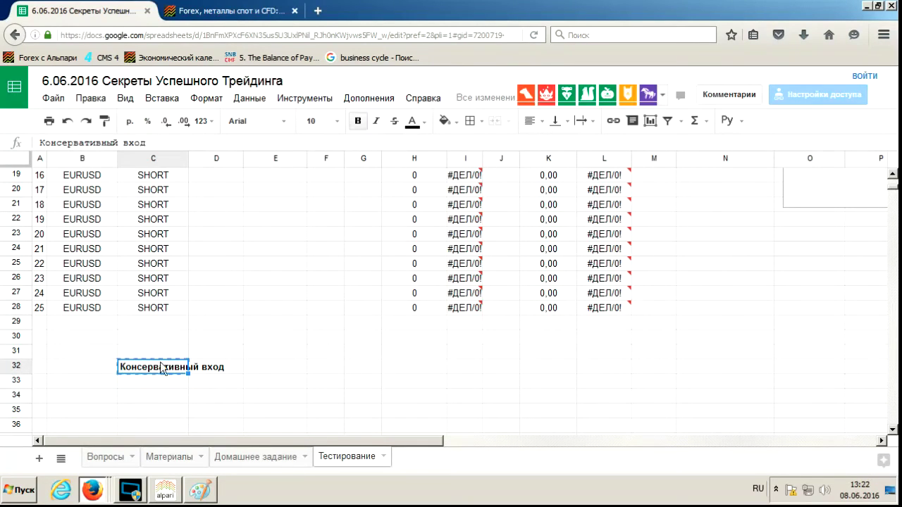
pyautogui.click(91, 367)
pyautogui.hotkey('ctrl', 'v')
# Check the balance column, then enter the label "min" in B33 and the lowest balance, 497,48, in C33.
pyautogui.click(98, 383)
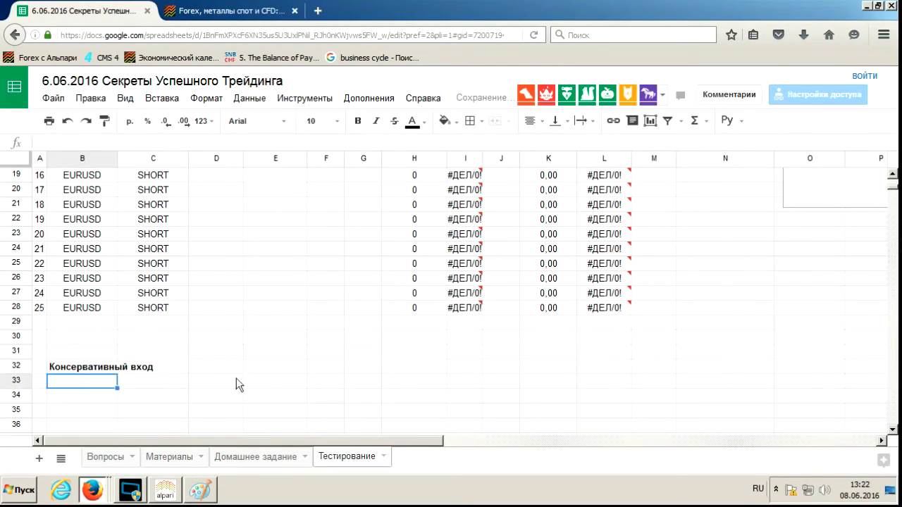
pyautogui.scroll(6, 634, 329)
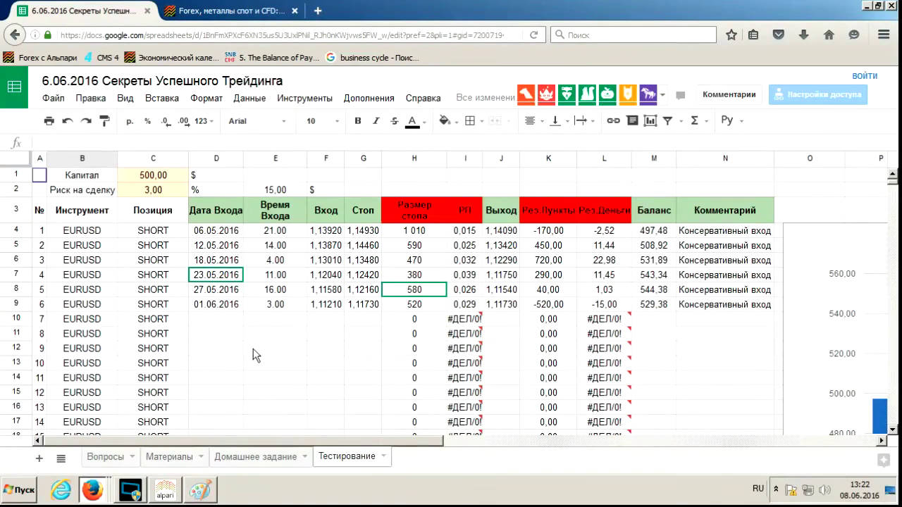
pyautogui.scroll(-6, 253, 350)
pyautogui.click(91, 381)
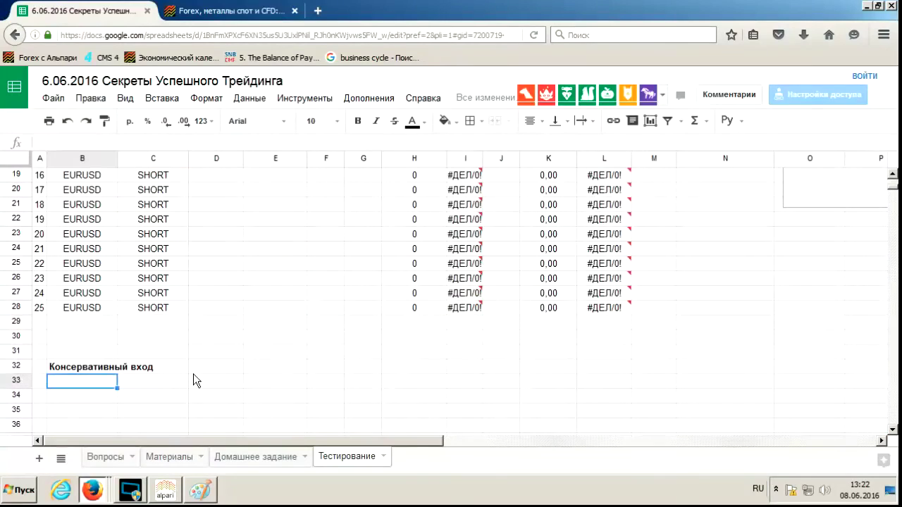
pyautogui.write('ьш')
pyautogui.press('BackSpace')
pyautogui.press('BackSpace')
pyautogui.hotkey('alt', 'shift')
pyautogui.write('min')
pyautogui.press('Tab')
pyautogui.write('479')
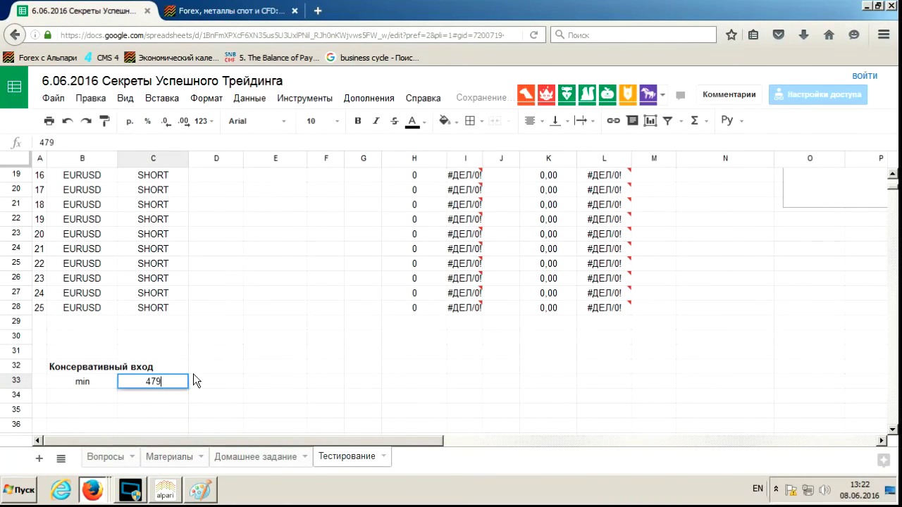
pyautogui.press('BackSpace')
pyautogui.press('BackSpace')
pyautogui.write('97.4')
pyautogui.press('BackSpace')
pyautogui.write('48')
pyautogui.press('Return')
pyautogui.write('\\')
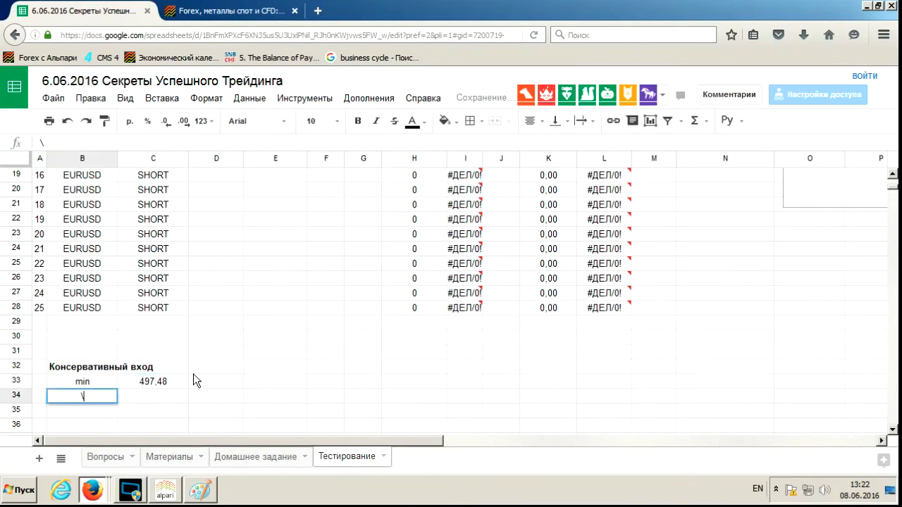
pyautogui.press('Escape')
# Apply the plain number format (Число) to the minimum balance in C33.
pyautogui.click(208, 369)
pyautogui.click(181, 381)
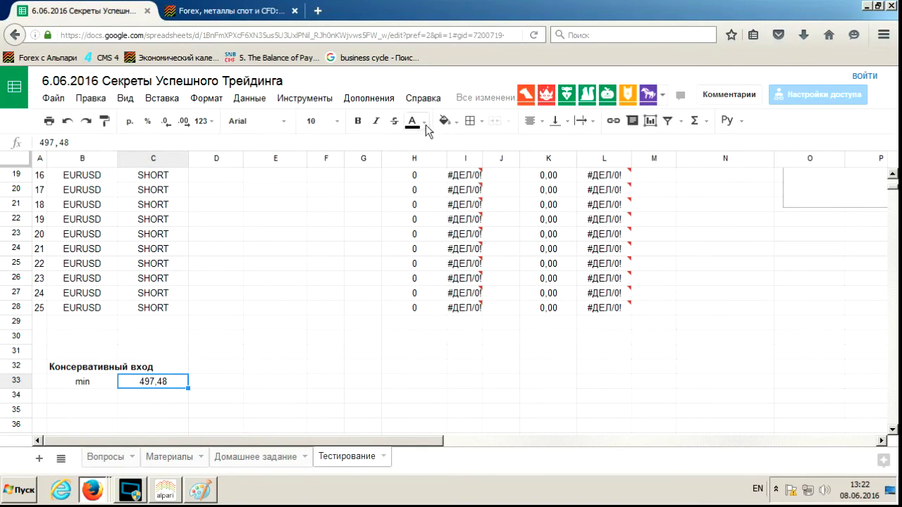
pyautogui.click(209, 125)
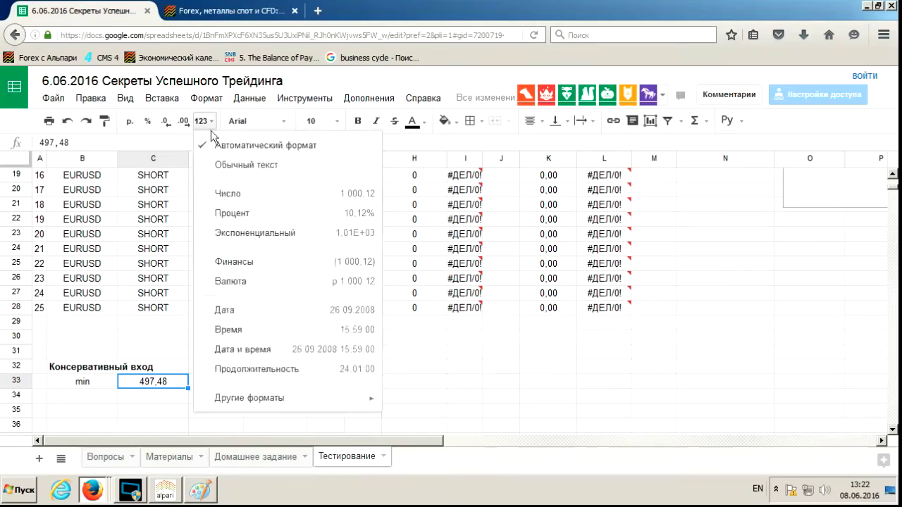
pyautogui.click(227, 193)
# Enter the label "max" in B34 and the highest value from the balance column, 544,38, in C34.
pyautogui.click(97, 396)
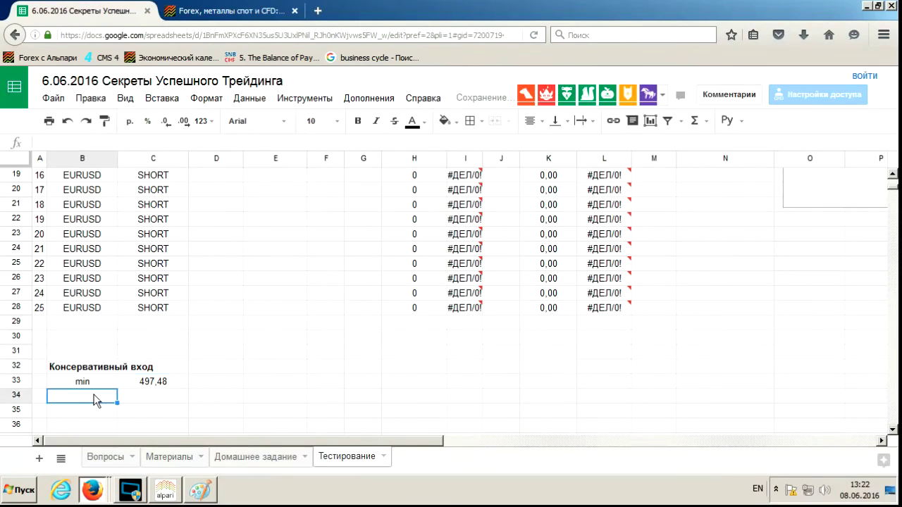
pyautogui.write('max')
pyautogui.press('Tab')
pyautogui.scroll(5, 630, 275)
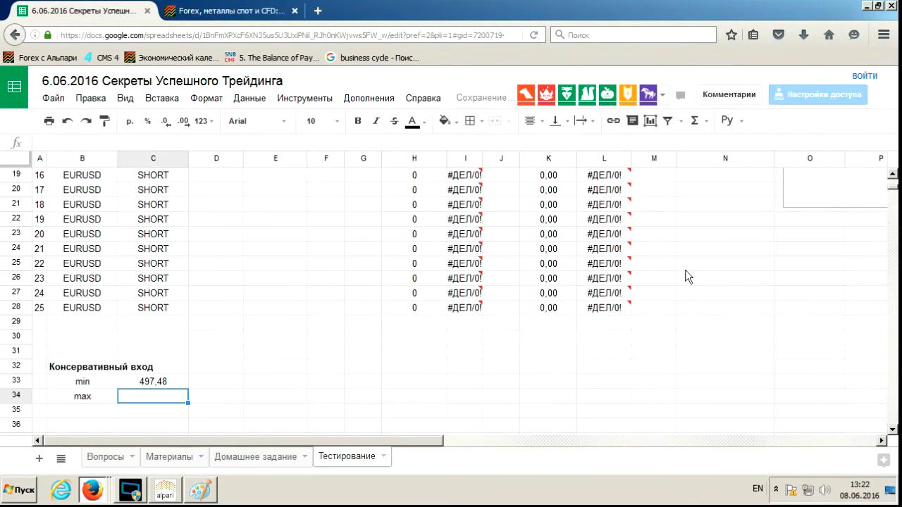
pyautogui.click(661, 238)
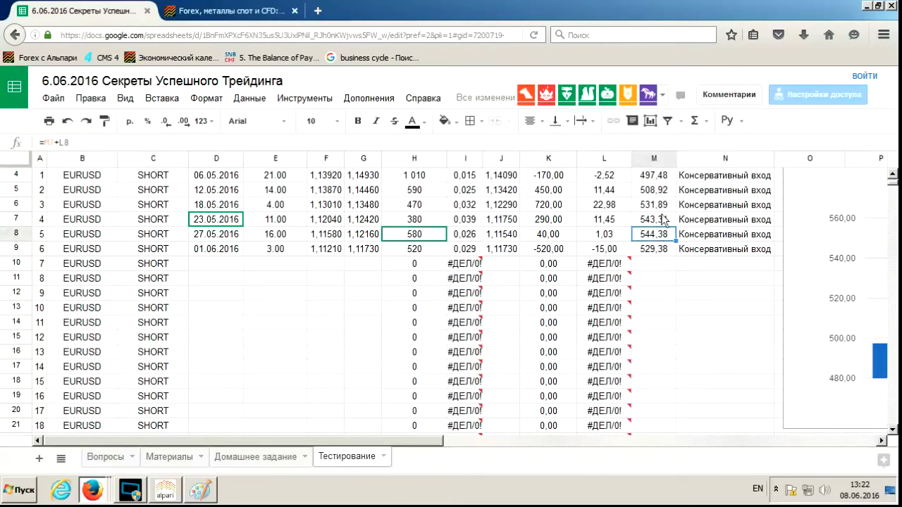
pyautogui.scroll(-5, 324, 339)
pyautogui.click(160, 396)
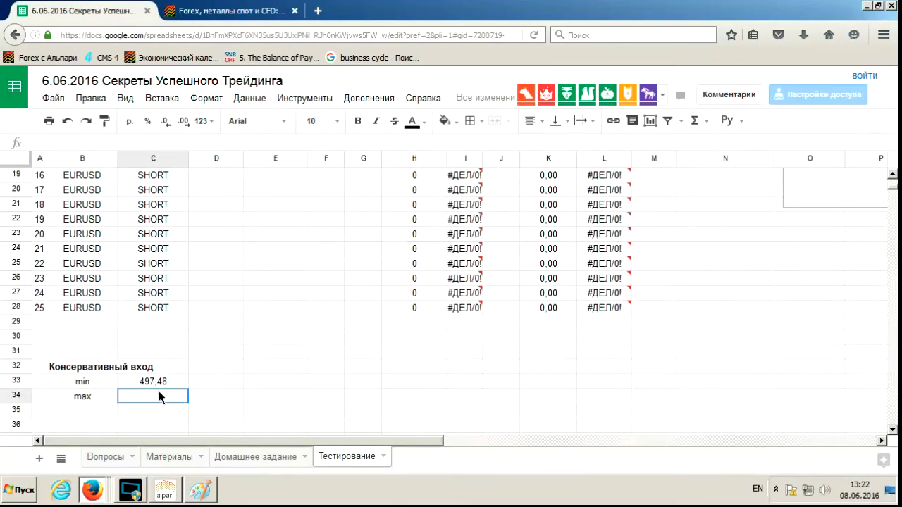
pyautogui.write('544,')
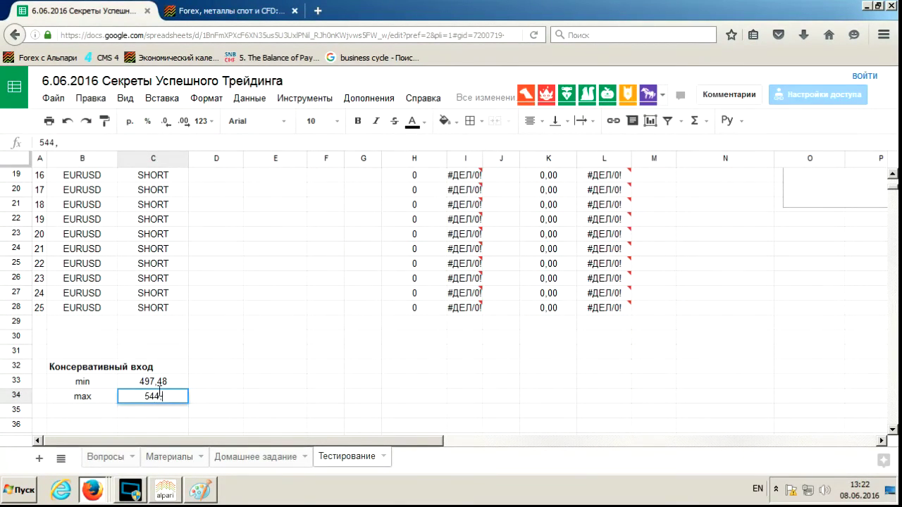
pyautogui.write('39')
pyautogui.press('Return')
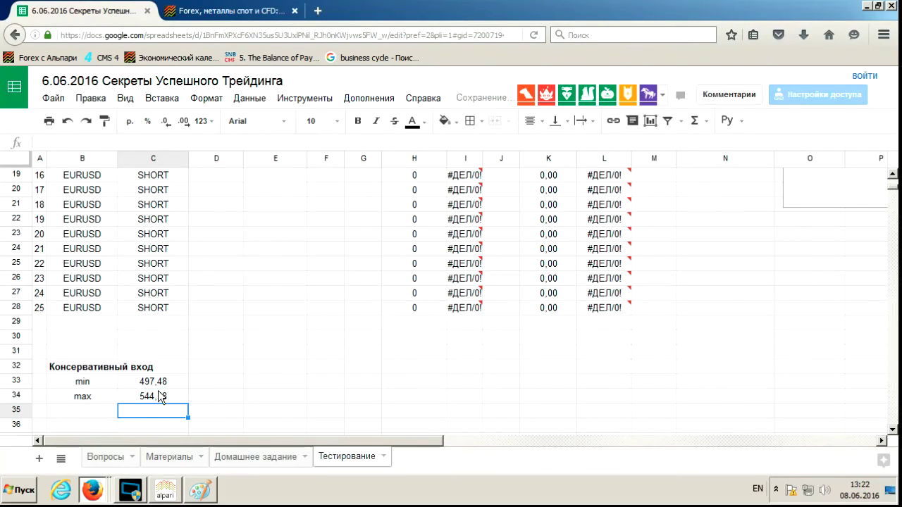
# Enter the label "прибыль" in B35 and the profit 29,38 in C35, based on the final balance.
pyautogui.scroll(6, 310, 292)
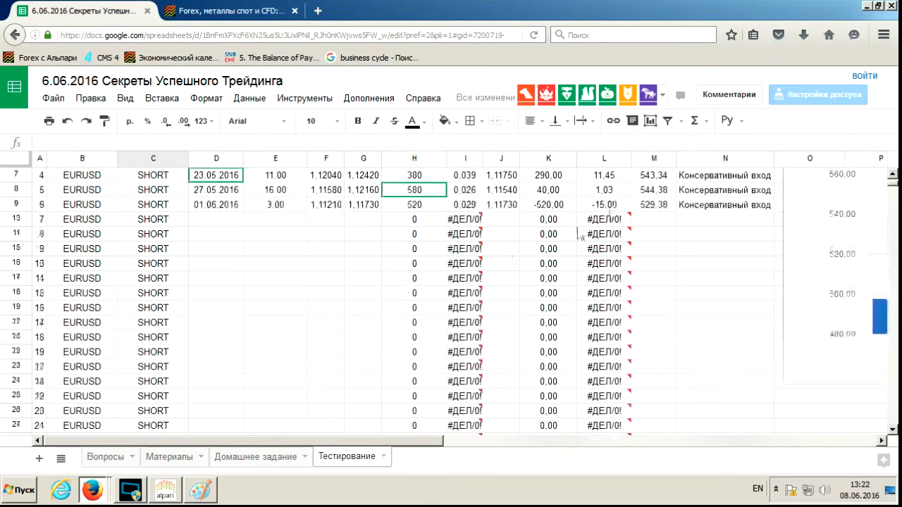
pyautogui.scroll(-6, 658, 253)
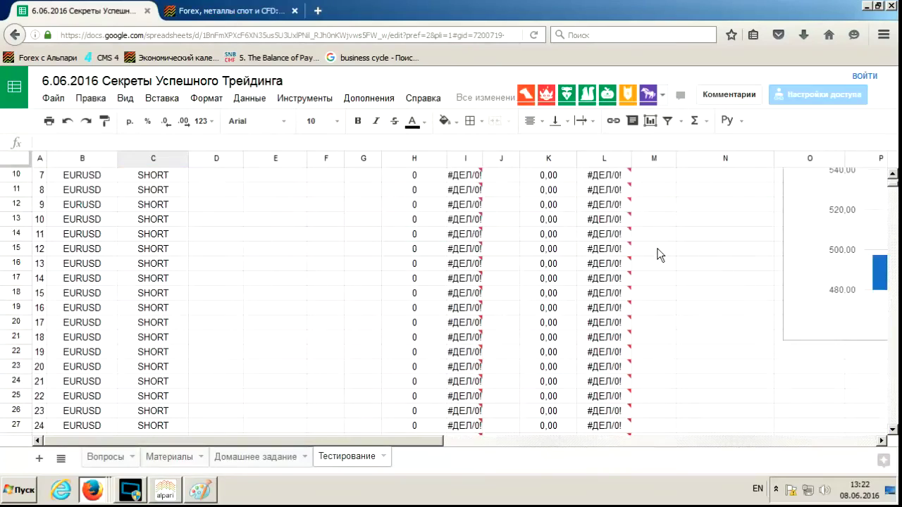
pyautogui.click(85, 372)
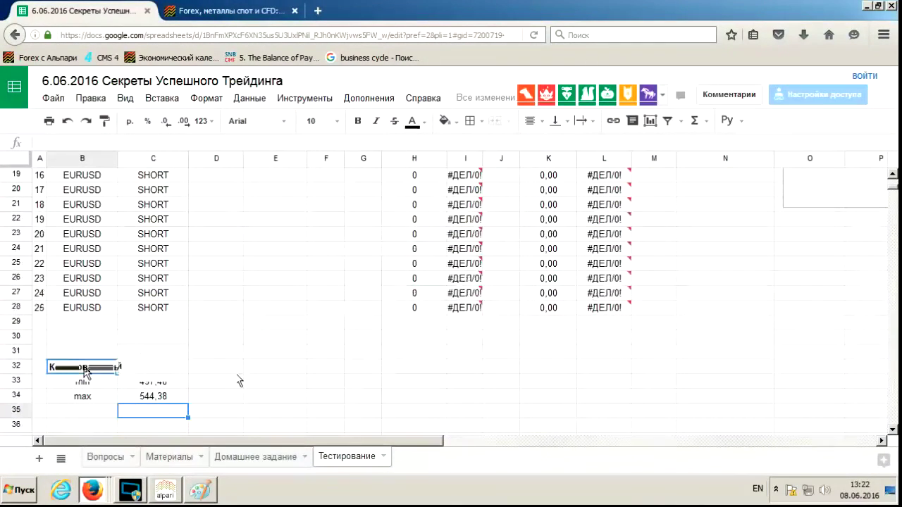
pyautogui.hotkey('alt', 'shift')
pyautogui.write('прибыль')
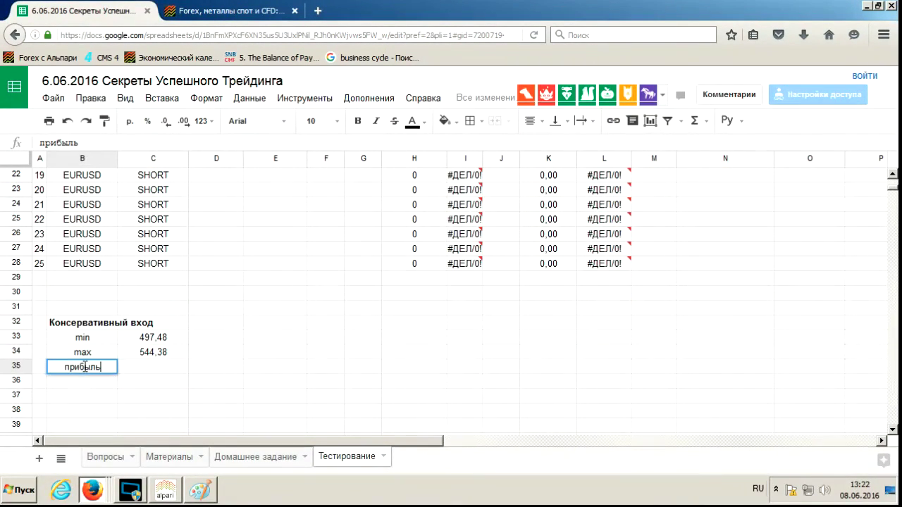
pyautogui.press('Tab')
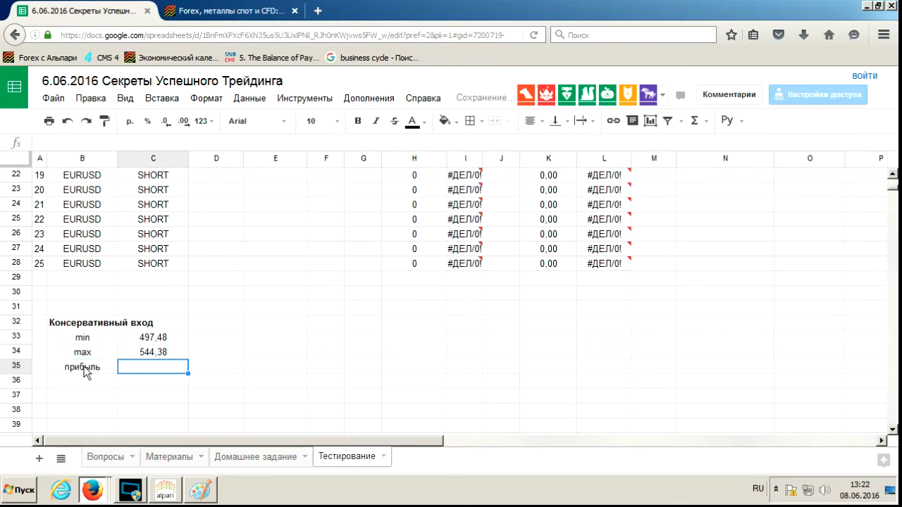
pyautogui.scroll(6, 85, 372)
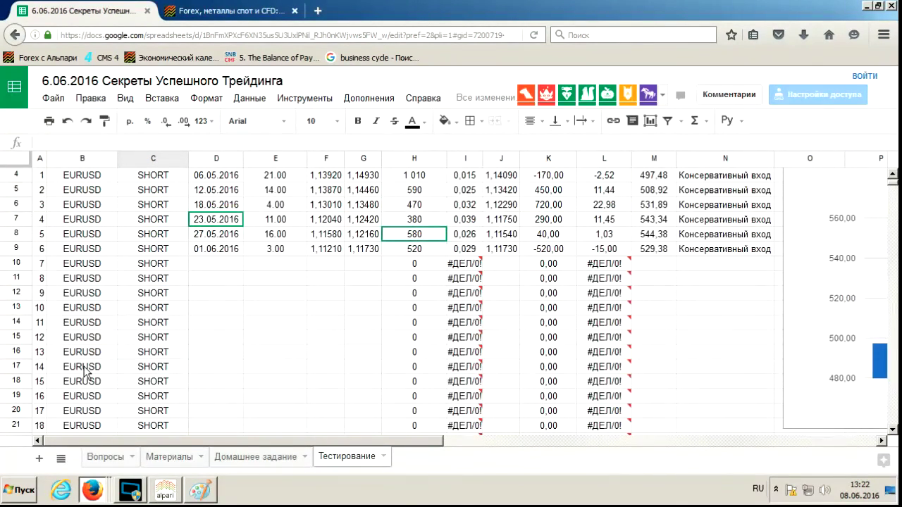
pyautogui.scroll(-6, 85, 372)
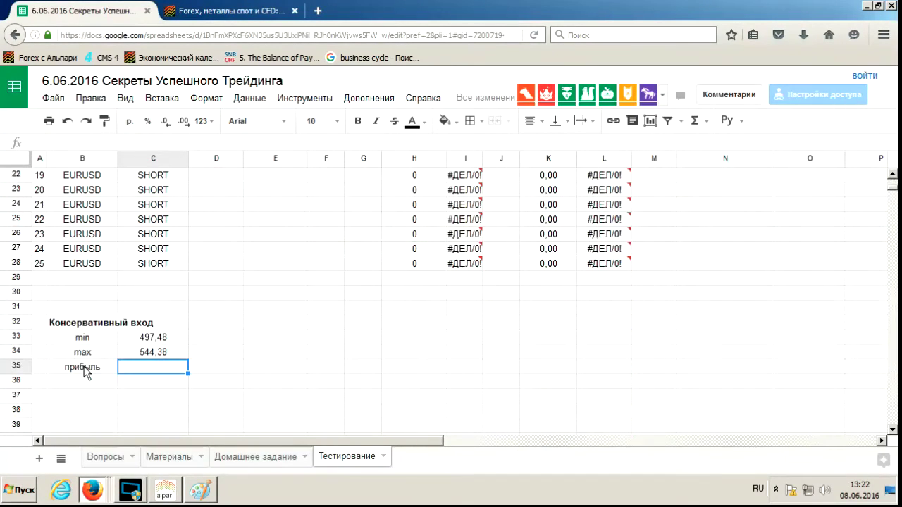
pyautogui.write('29')
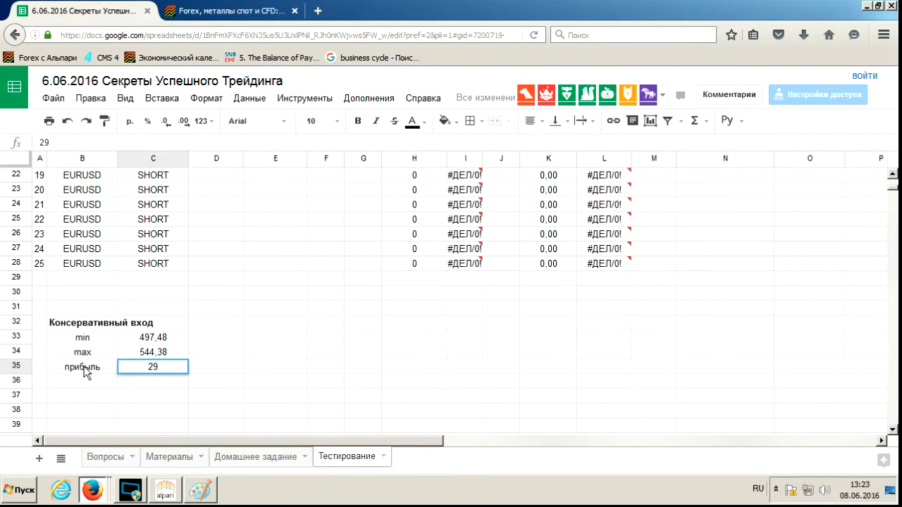
pyautogui.write(',38')
pyautogui.press('Tab')
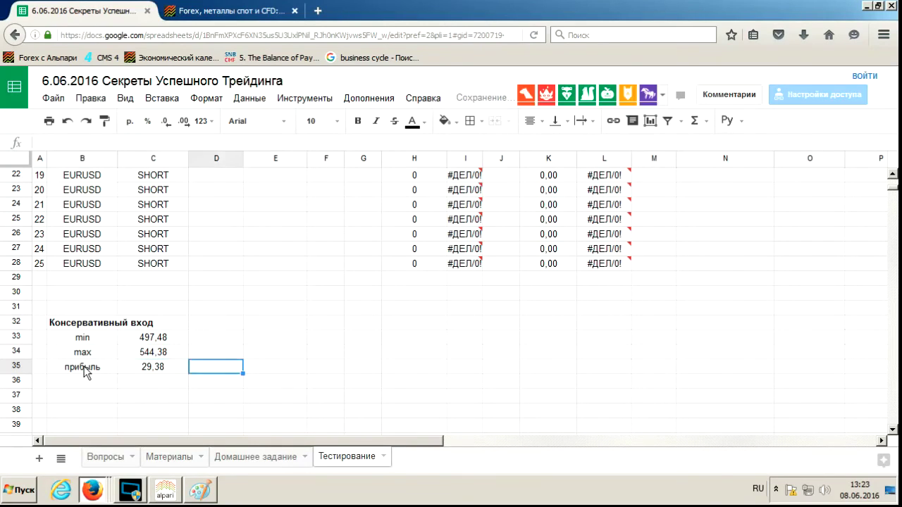
# Put a $ sign in D33, D34 and D35 beside the min, max and profit values and left-align the three cells.
pyautogui.write(';')
pyautogui.hotkey('alt', 'shift')
pyautogui.write('$')
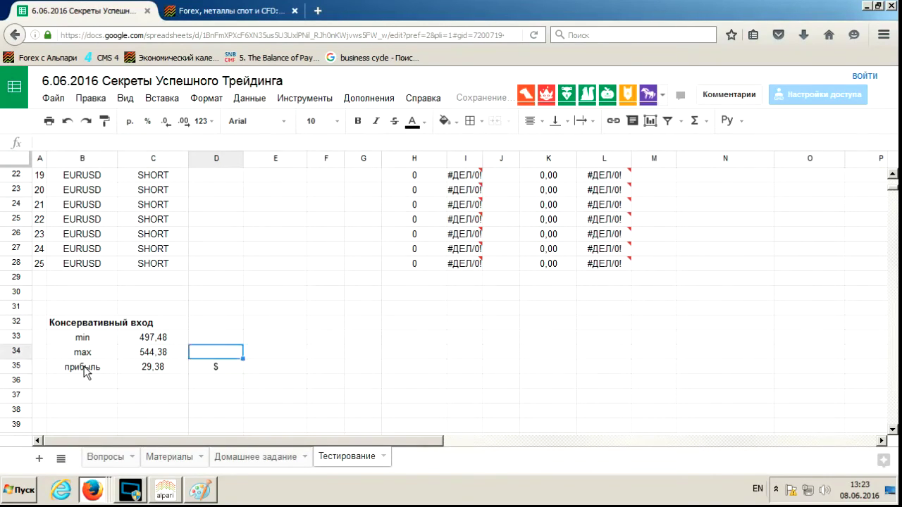
pyautogui.click(538, 123)
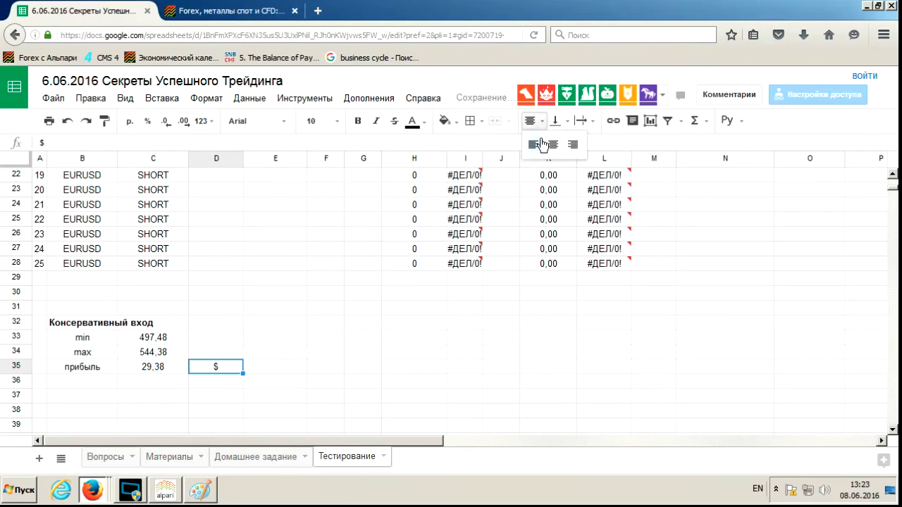
pyautogui.click(204, 347)
pyautogui.click(205, 344)
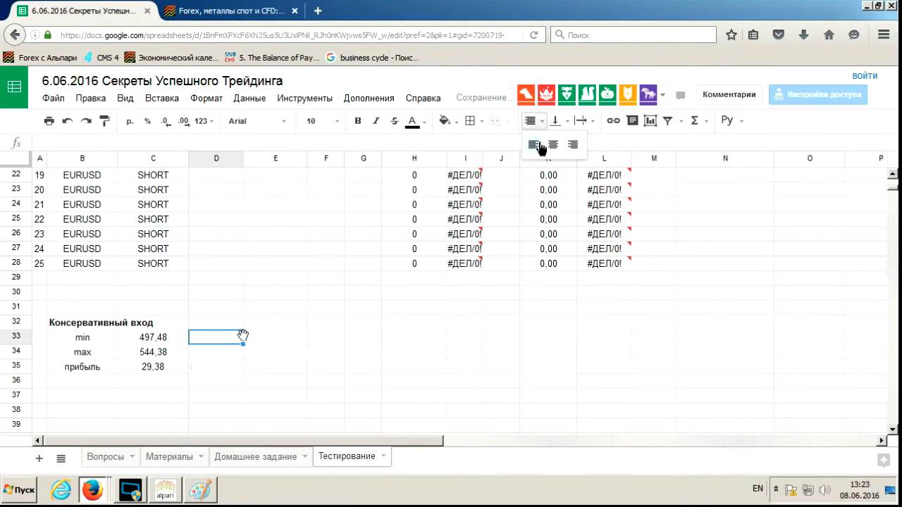
pyautogui.write('$')
pyautogui.press('Return')
pyautogui.write('$')
pyautogui.moveTo(226, 339); pyautogui.dragTo(224, 365)
pyautogui.click(534, 121)
pyautogui.click(541, 152)
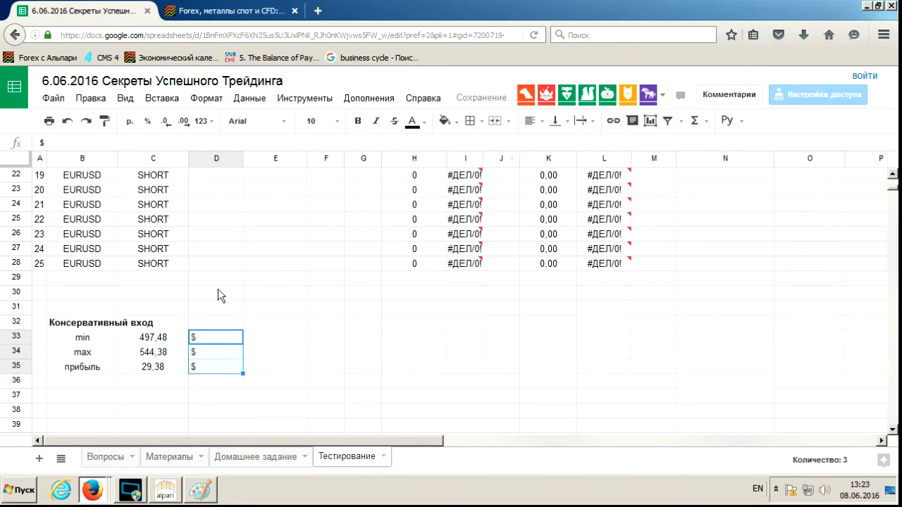
# Enter the label "просадка" in B36 below the profit row.
pyautogui.click(148, 395)
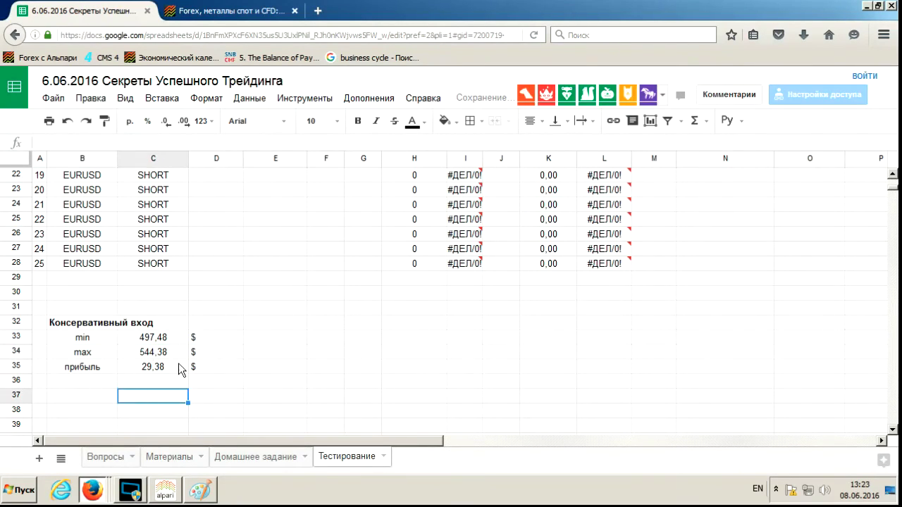
pyautogui.click(88, 384)
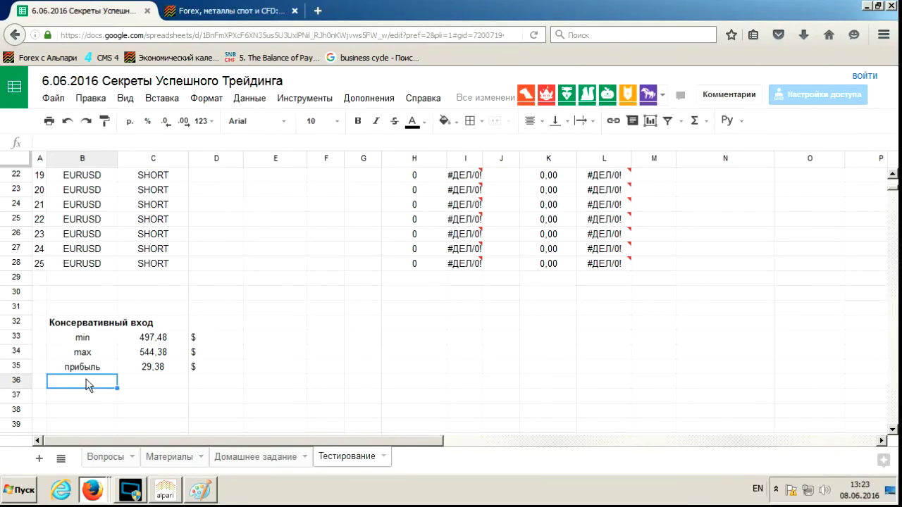
pyautogui.hotkey('alt', 'shift')
pyautogui.write('просадка')
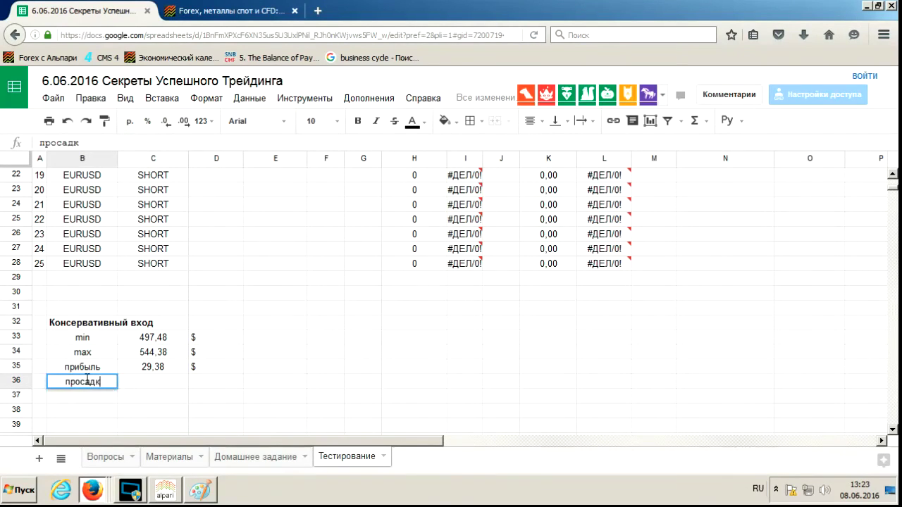
pyautogui.press('Tab')
pyautogui.scroll(7, 707, 308)
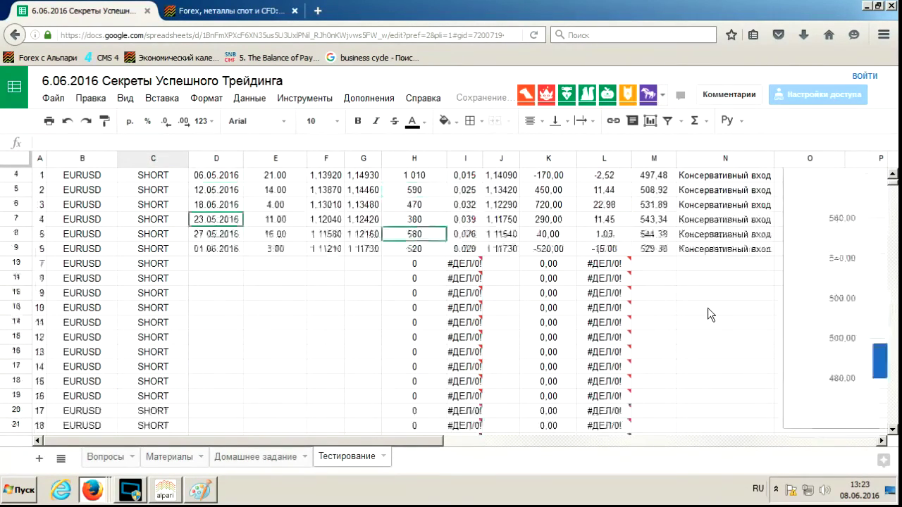
pyautogui.click(666, 334)
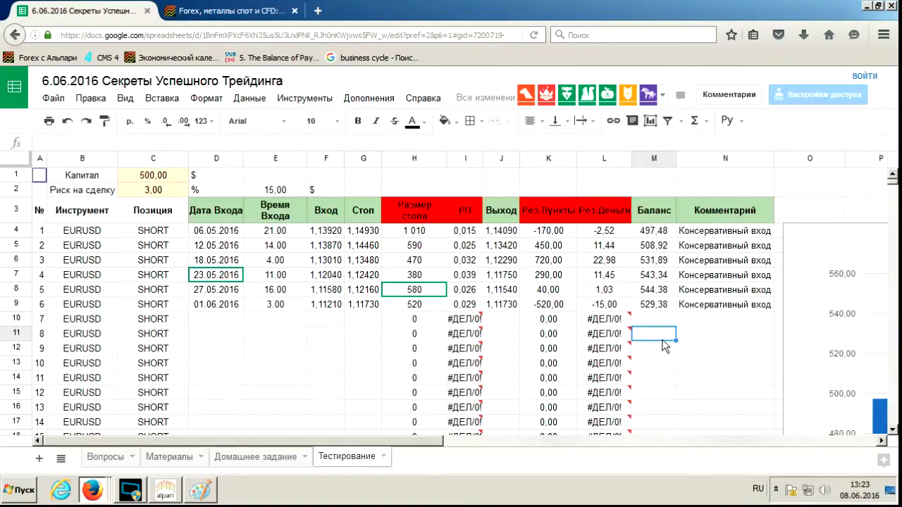
pyautogui.write('=')
pyautogui.click(662, 290)
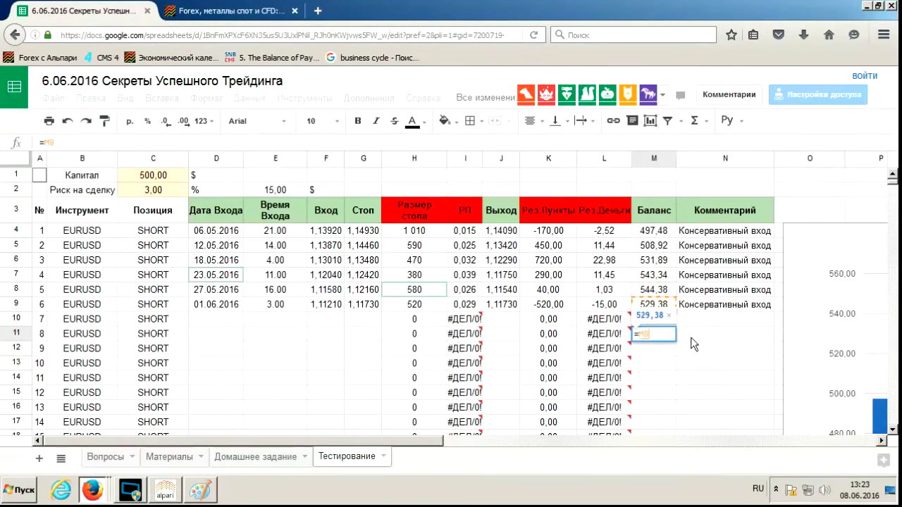
pyautogui.press('Return')
pyautogui.press('Return')
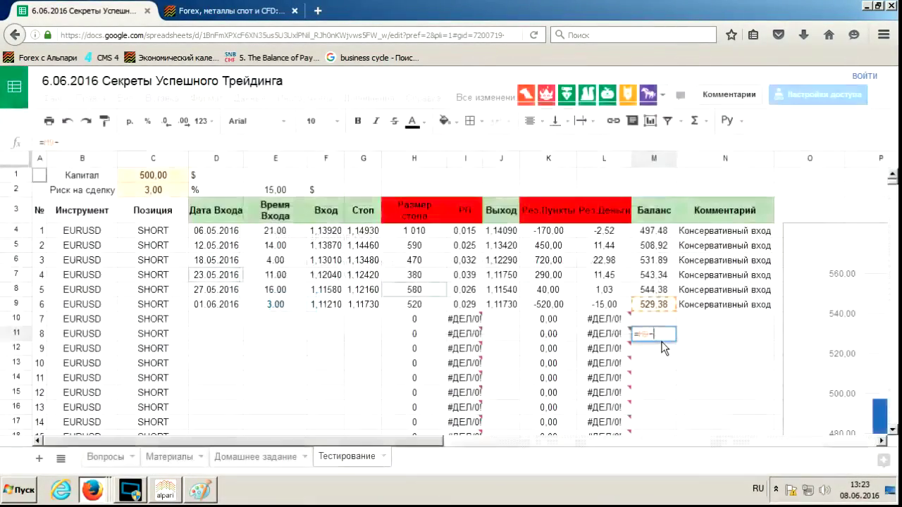
pyautogui.press('Escape')
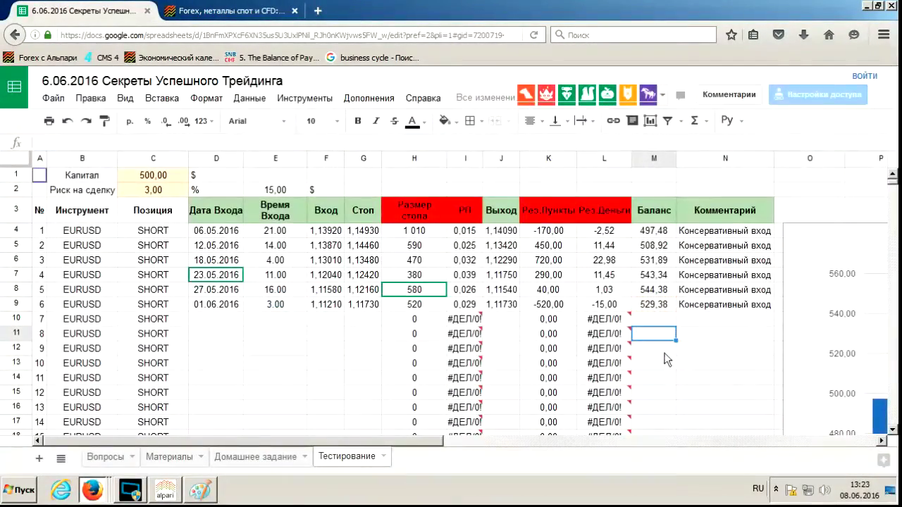
# Calculate the drawdown in the empty cell M11 with =M8-M9, and clear the cell once the result is read.
pyautogui.write('=')
pyautogui.click(662, 292)
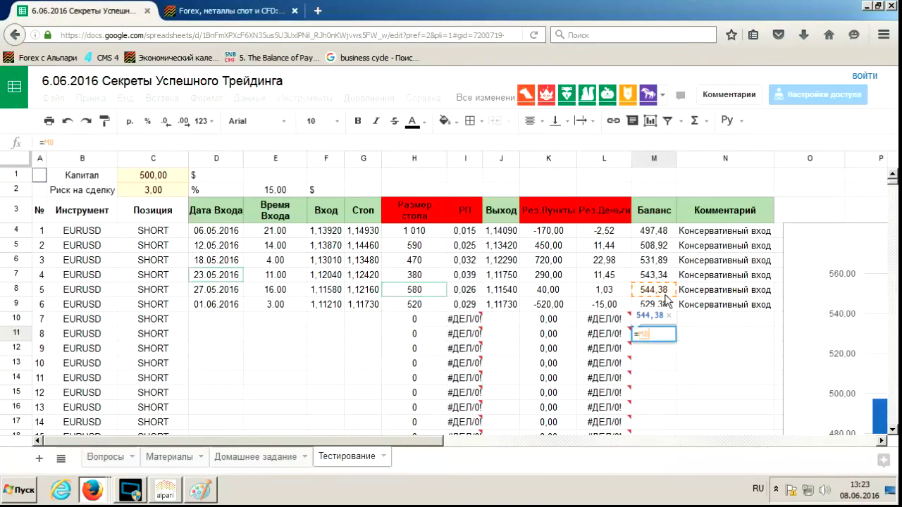
pyautogui.write('-')
pyautogui.click(663, 308)
pyautogui.press('Return')
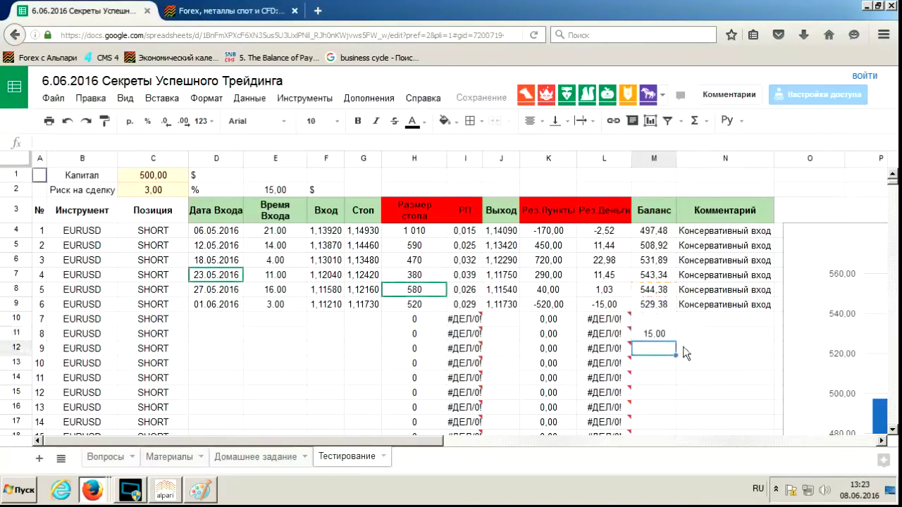
pyautogui.click(669, 335)
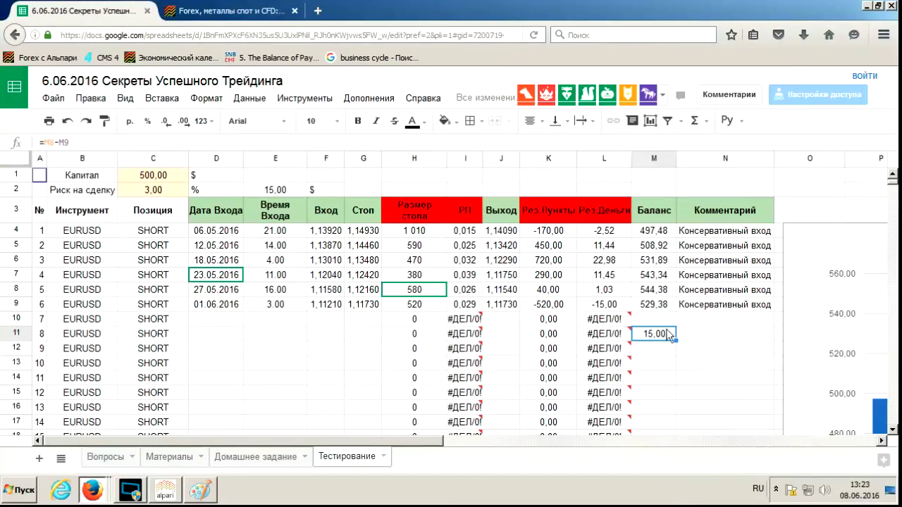
pyautogui.press('Delete')
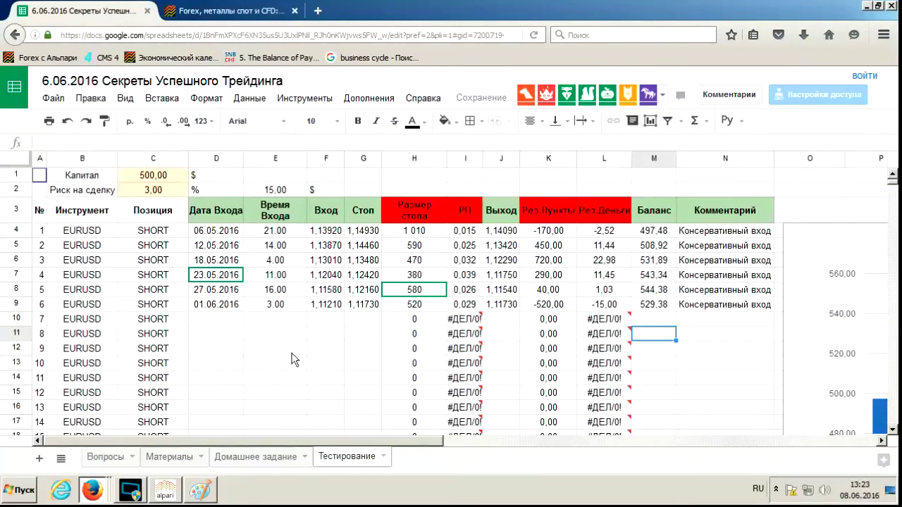
# Enter the drawdown value 15 in C36 beside the "просадка" label.
pyautogui.scroll(-7, 293, 359)
pyautogui.click(186, 381)
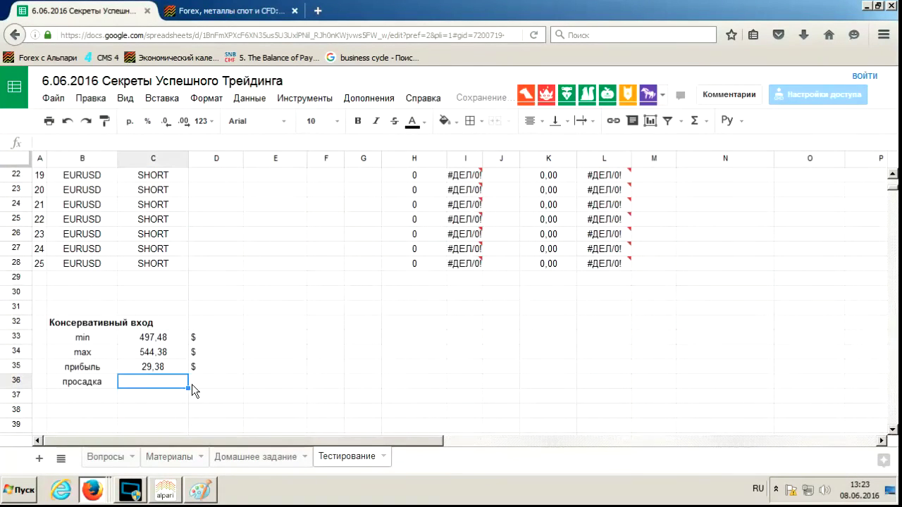
pyautogui.write('15')
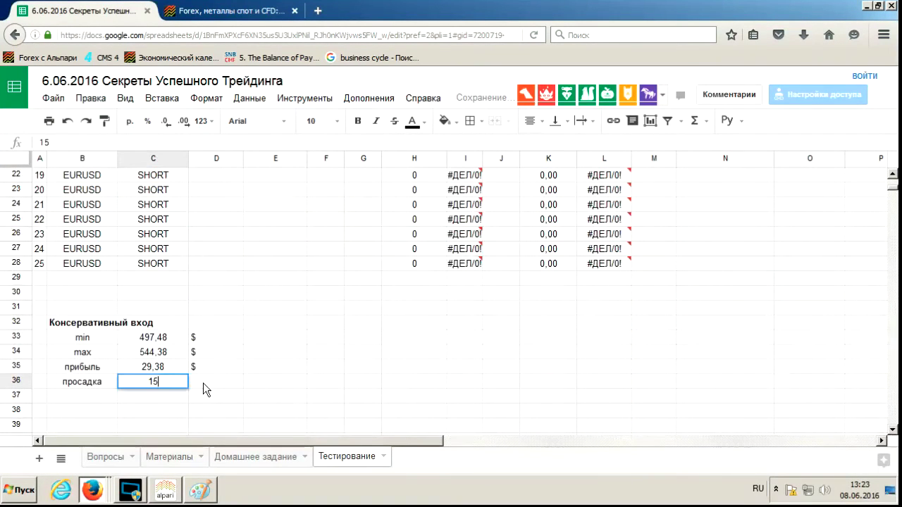
pyautogui.press('Tab')
# Put a $ sign in D36 beside the drawdown value and left-align the cell.
pyautogui.press('Tab')
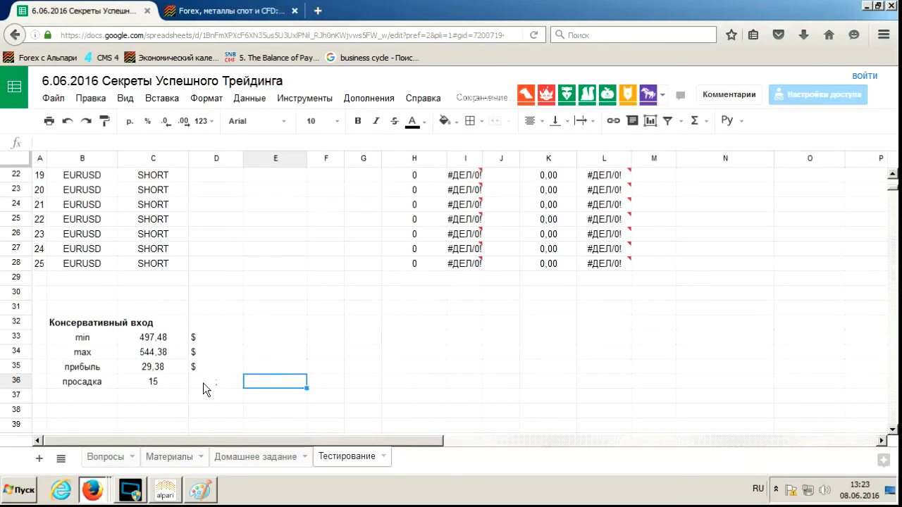
pyautogui.click(203, 382)
pyautogui.hotkey('alt', 'shift')
pyautogui.write('$')
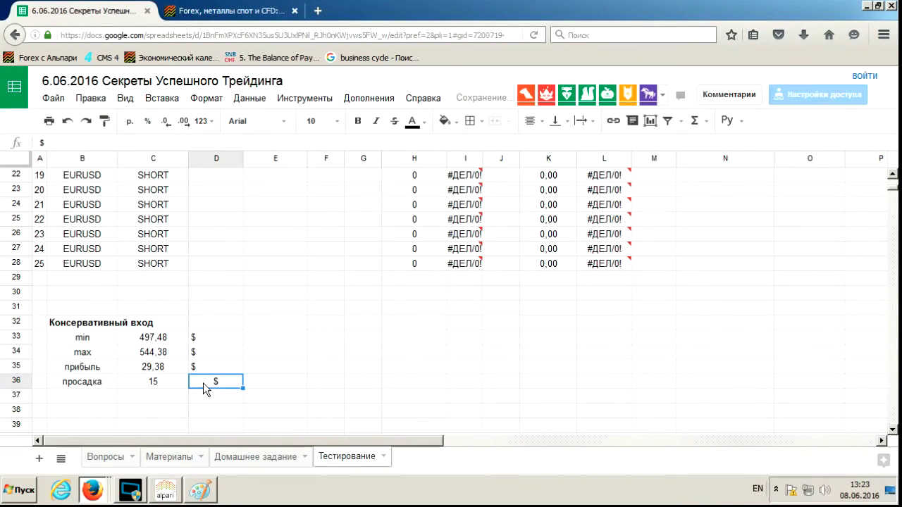
pyautogui.click(543, 124)
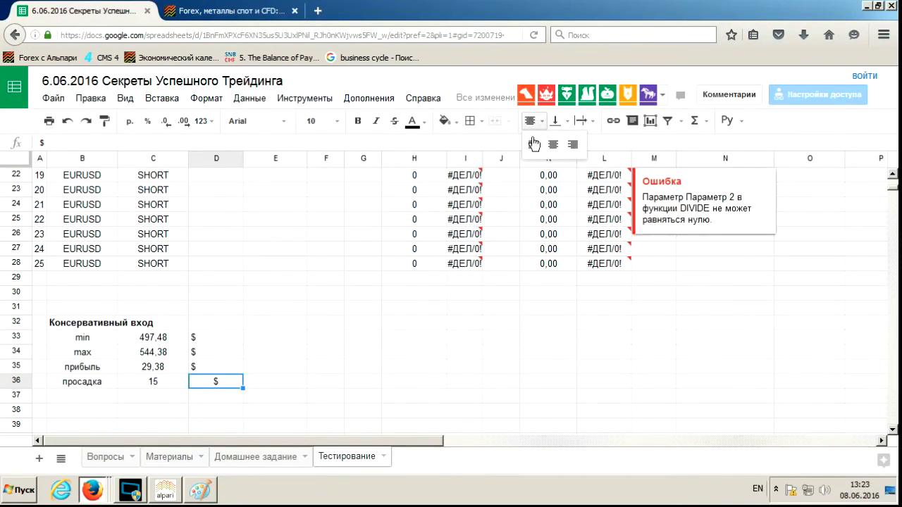
pyautogui.click(535, 145)
# Format the drawdown value in C36 as a number with two decimals.
pyautogui.click(163, 380)
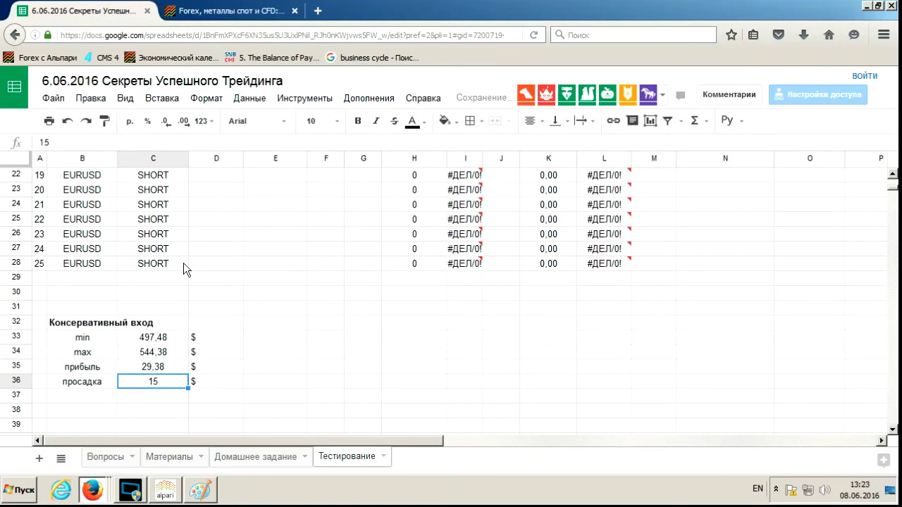
pyautogui.click(204, 122)
pyautogui.click(221, 183)
# Compare the conservative-entry summary with the balances of trades 5 and 6 in the trade table.
pyautogui.scroll(7, 213, 395)
pyautogui.click(649, 310)
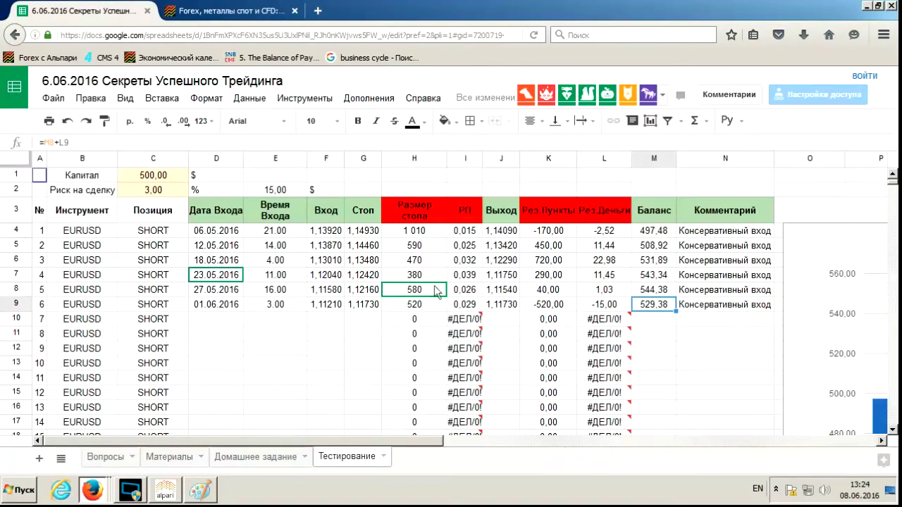
pyautogui.scroll(-7, 352, 296)
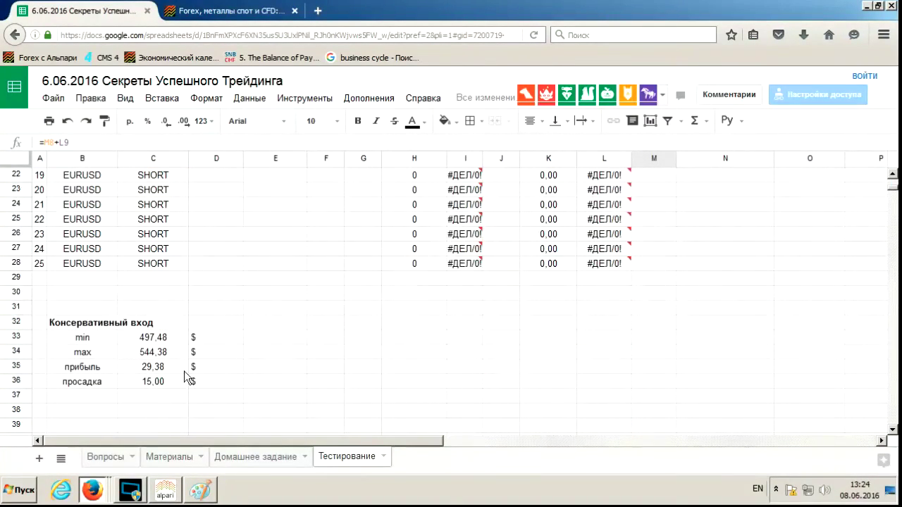
pyautogui.scroll(7, 230, 320)
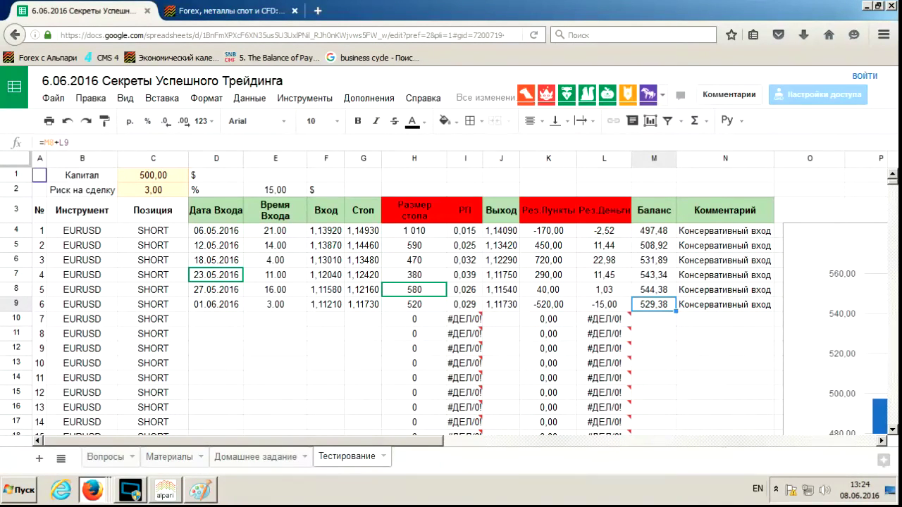
pyautogui.click(653, 292)
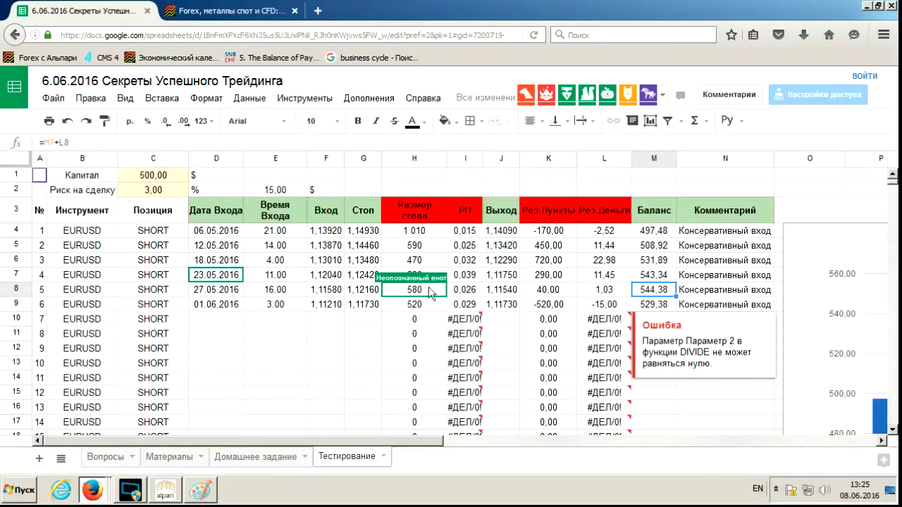
# Switch to the EURUSD H1 chart in the Alpari terminal and examine the price action around trade 5's entry date, 27.05.2016.
pyautogui.click(211, 294)
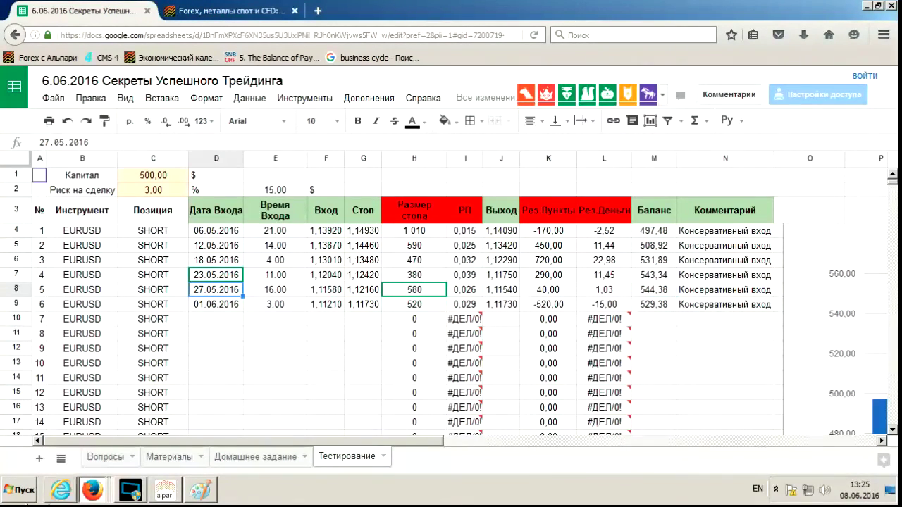
pyautogui.click(166, 491)
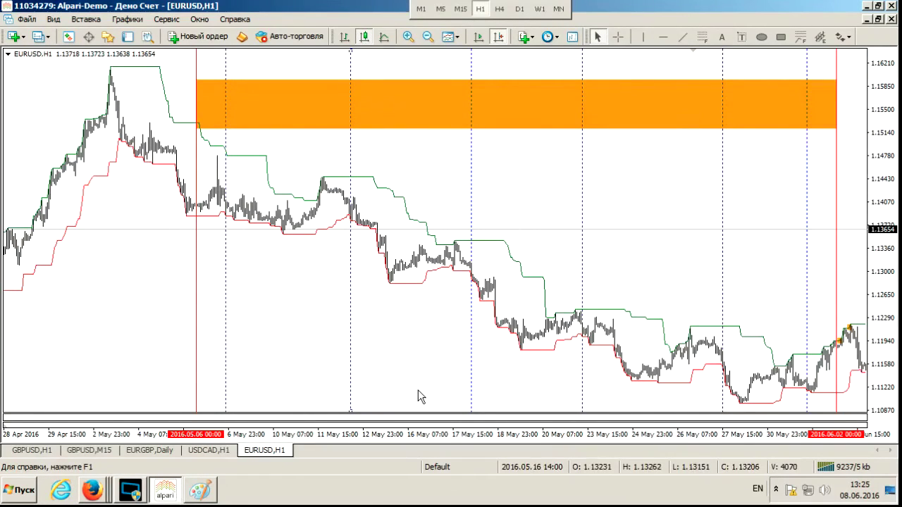
pyautogui.click(407, 37)
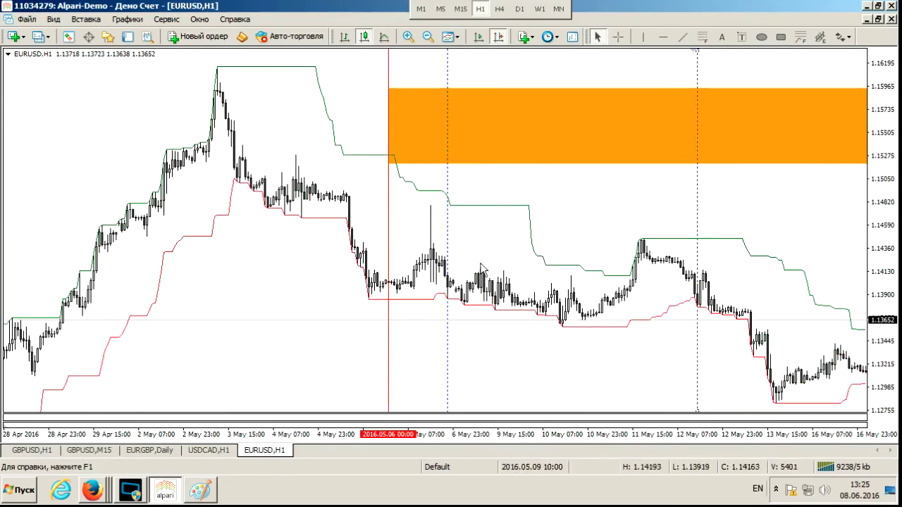
pyautogui.hscroll(5, 481, 268)
pyautogui.scroll(-3, 532, 243)
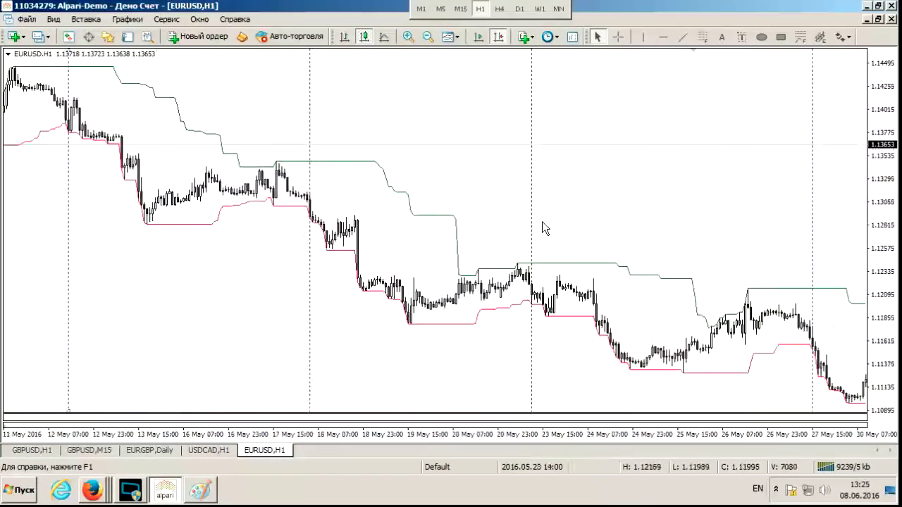
pyautogui.scroll(-5, 567, 265)
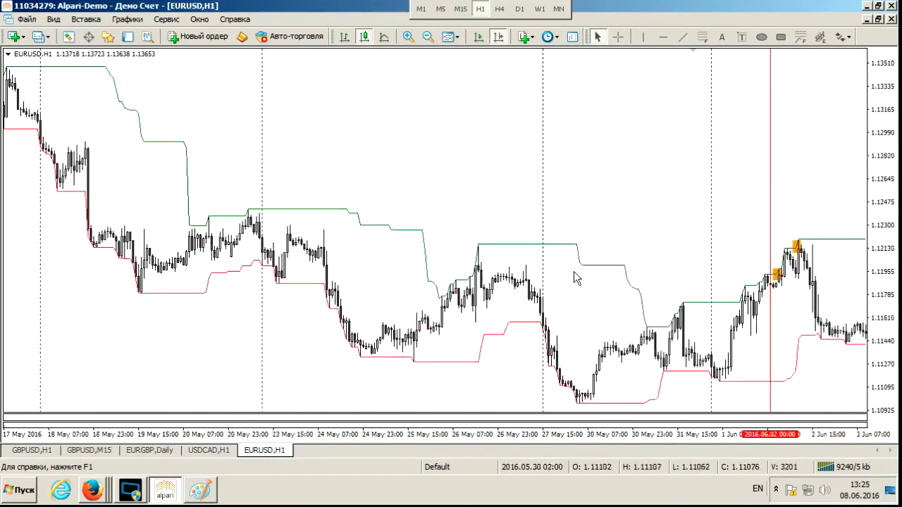
pyautogui.middleClick(585, 271)
pyautogui.middleClick(456, 268)
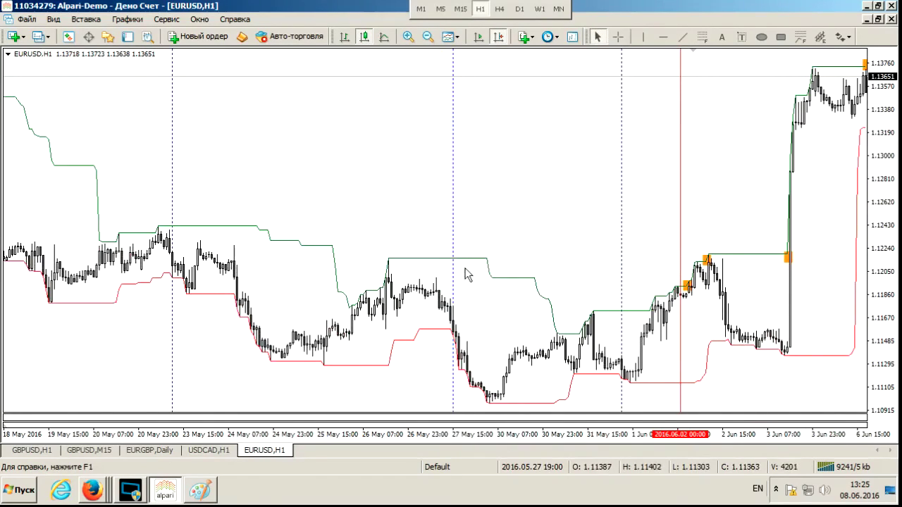
pyautogui.click(408, 36)
pyautogui.scroll(-5, 453, 86)
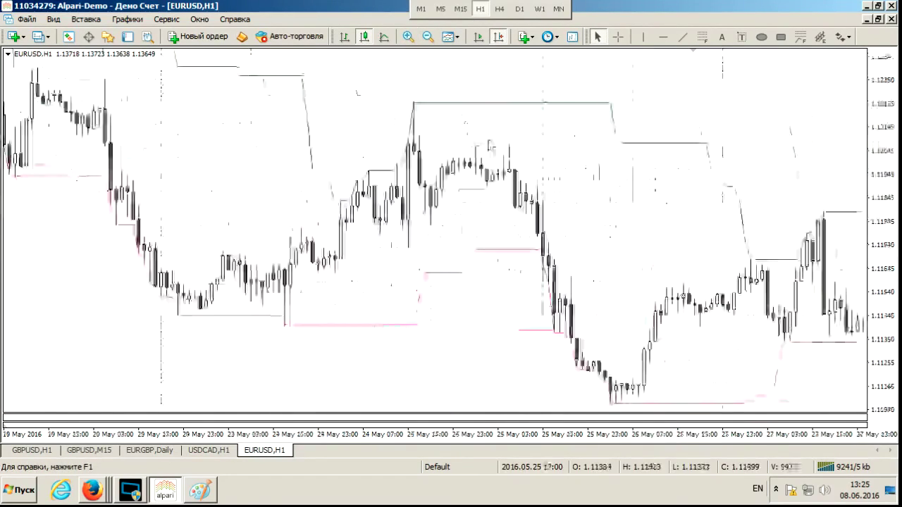
# Check trade 5's balance, entry date and exit price in the spreadsheet, and return to the EURUSD chart in the Alpari terminal.
pyautogui.hotkey('alt', 'Tab')
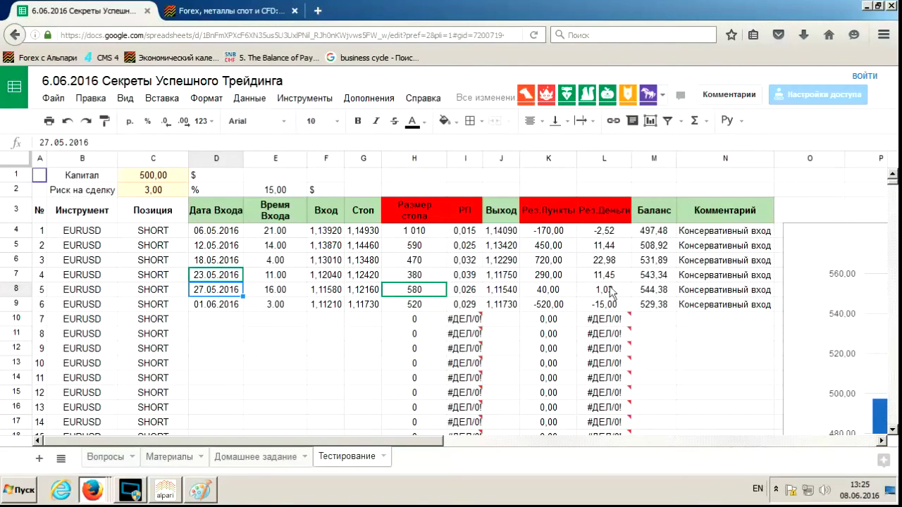
pyautogui.click(647, 295)
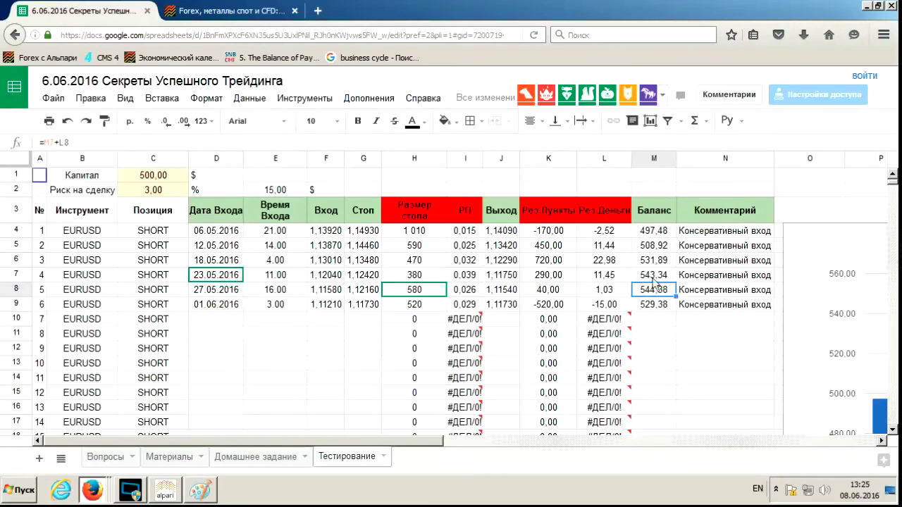
pyautogui.click(215, 295)
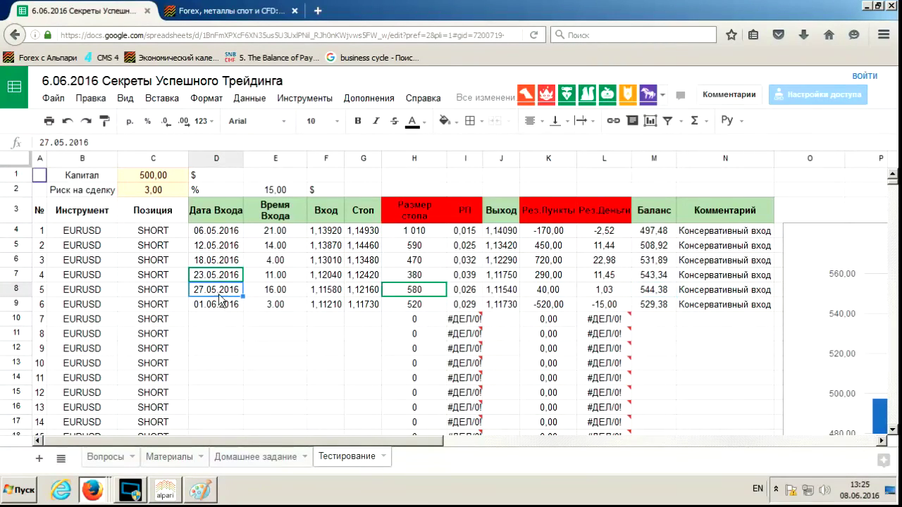
pyautogui.click(497, 295)
pyautogui.click(165, 490)
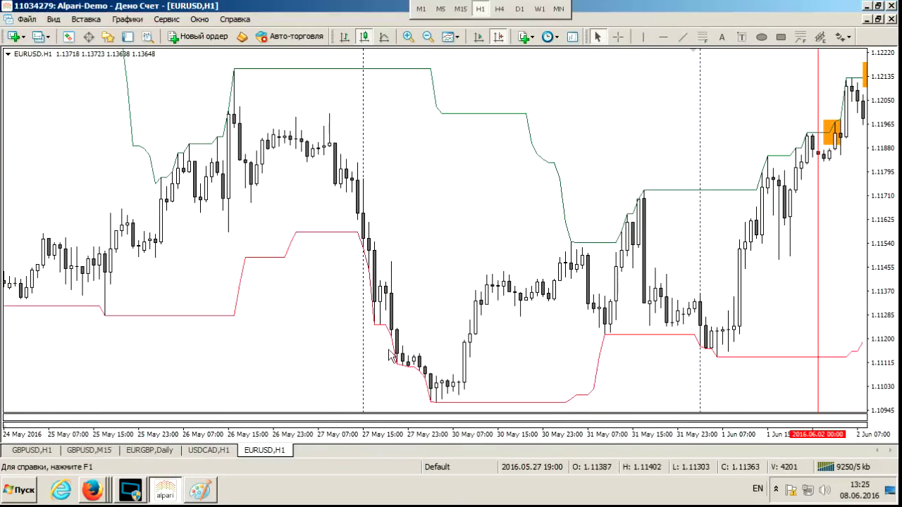
pyautogui.press('Escape')
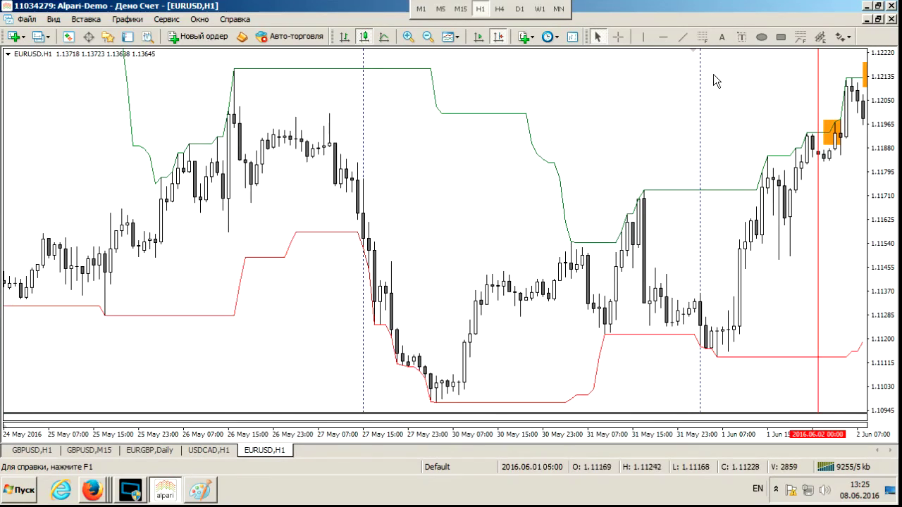
pyautogui.click(761, 37)
pyautogui.moveTo(355, 235); pyautogui.dragTo(347, 231)
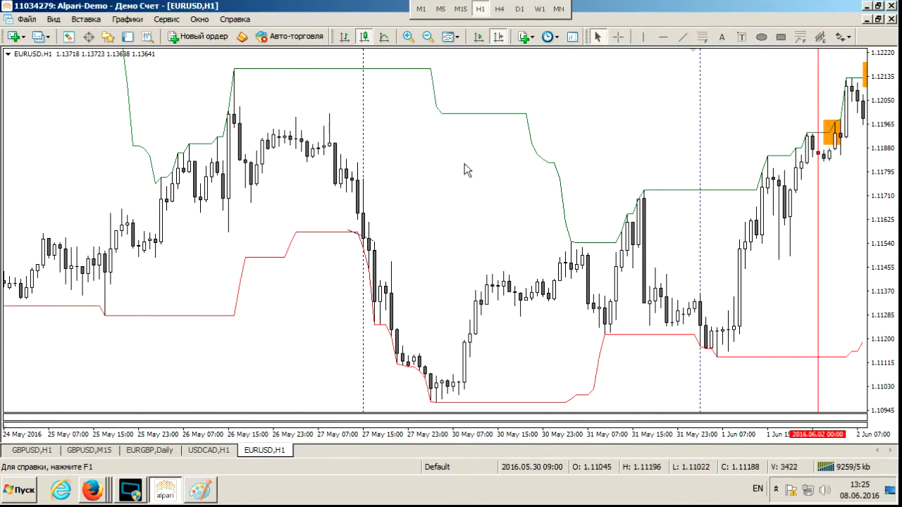
pyautogui.press('BackSpace')
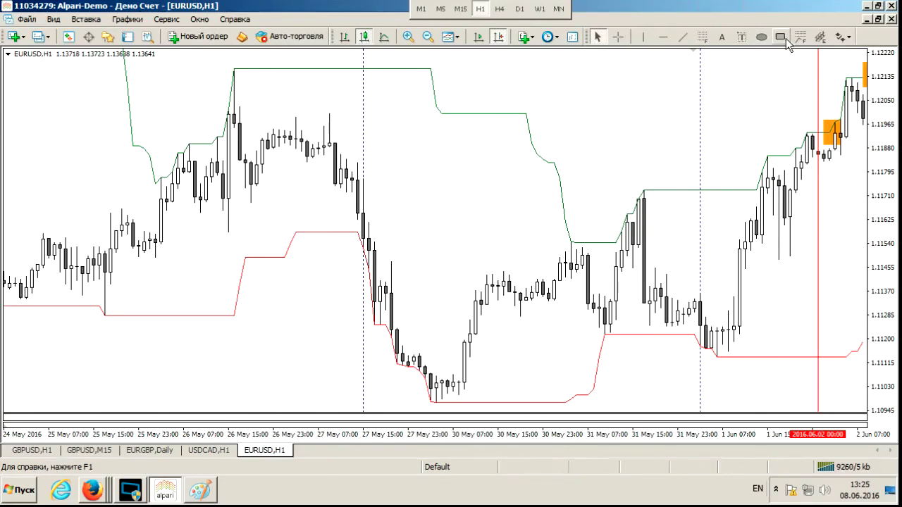
# Mark trade 5's entry at the lower channel line on 27 May and its exit on 31 May with small rectangles.
pyautogui.click(780, 37)
pyautogui.moveTo(352, 228); pyautogui.dragTo(373, 241)
pyautogui.click(780, 37)
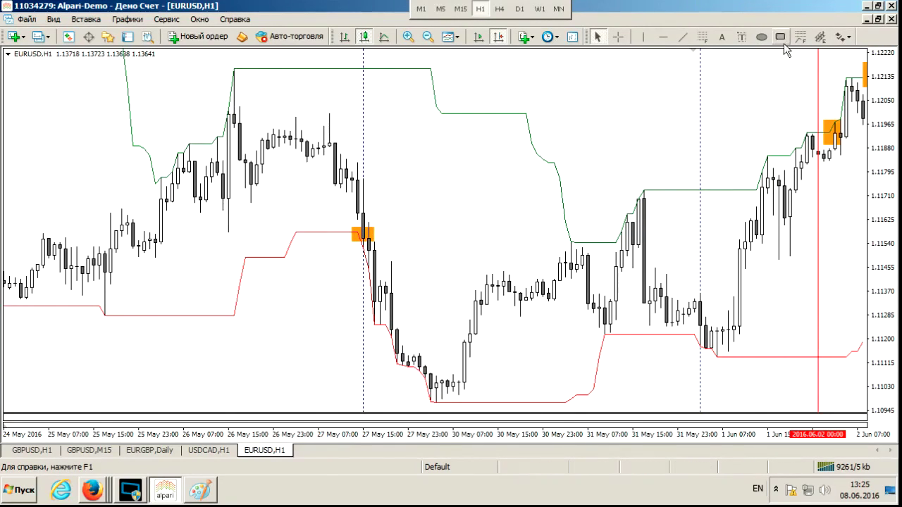
pyautogui.moveTo(599, 236); pyautogui.dragTo(624, 250)
# Measure the distance between trade 5's entry and exit markers with the crosshair, and switch back to the spreadsheet in Firefox.
pyautogui.click(617, 36)
pyautogui.moveTo(359, 235); pyautogui.dragTo(611, 241)
pyautogui.click(92, 490)
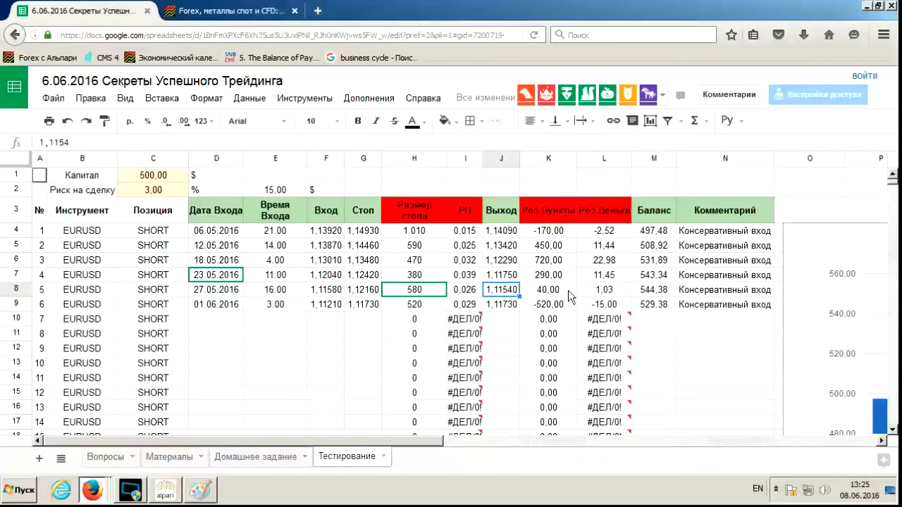
# Check trade 5's money result in the spreadsheet, and measure between its entry and exit markers on the EURUSD chart in the Alpari terminal.
pyautogui.click(613, 291)
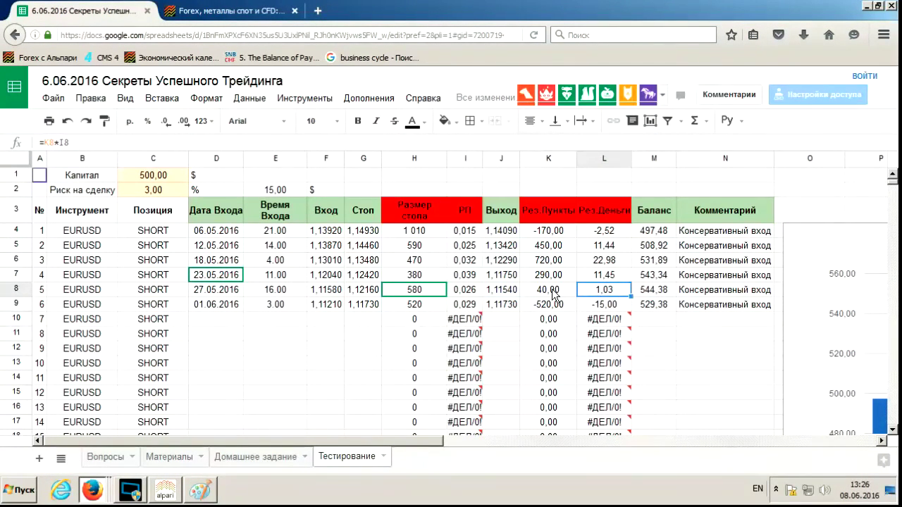
pyautogui.click(165, 489)
pyautogui.middleClick(362, 171)
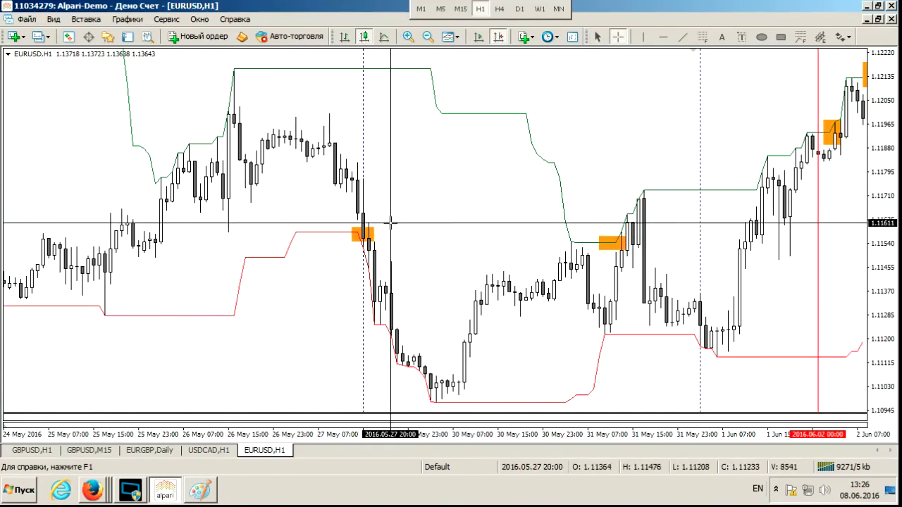
pyautogui.moveTo(362, 235); pyautogui.dragTo(613, 243)
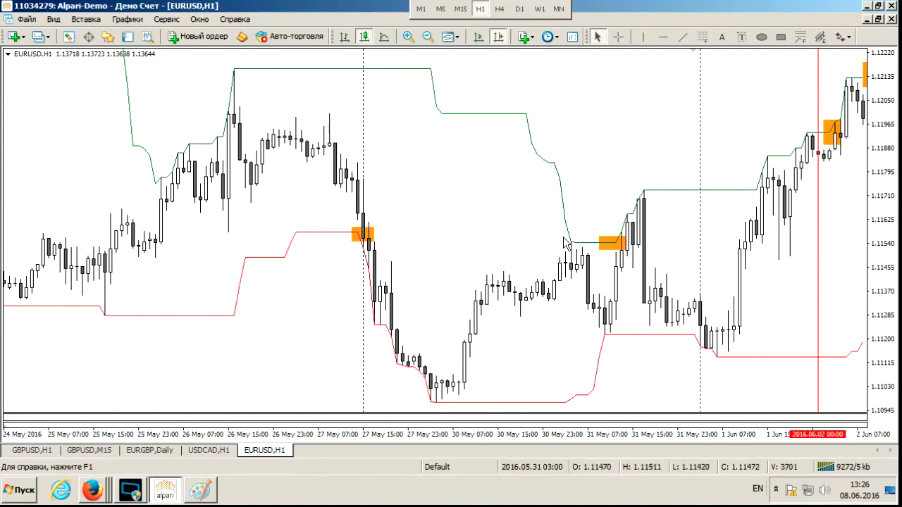
pyautogui.middleClick(433, 267)
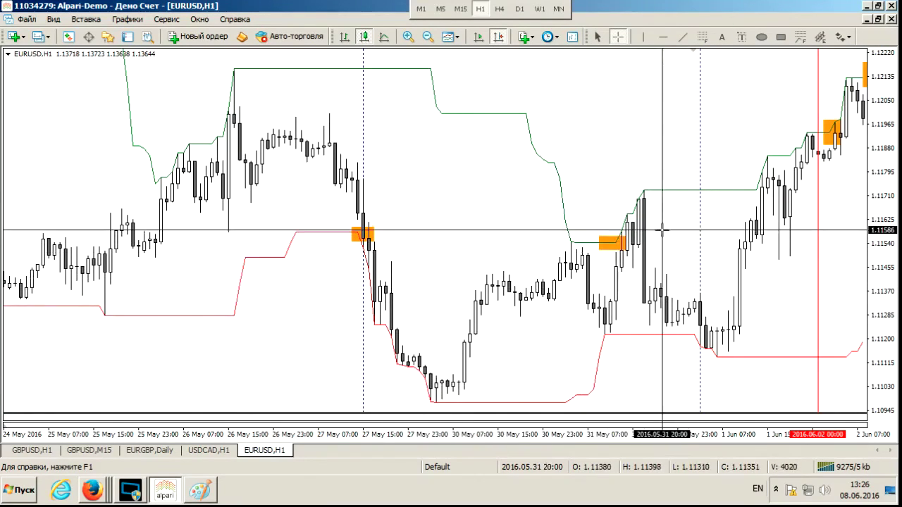
pyautogui.moveTo(364, 232); pyautogui.dragTo(617, 244)
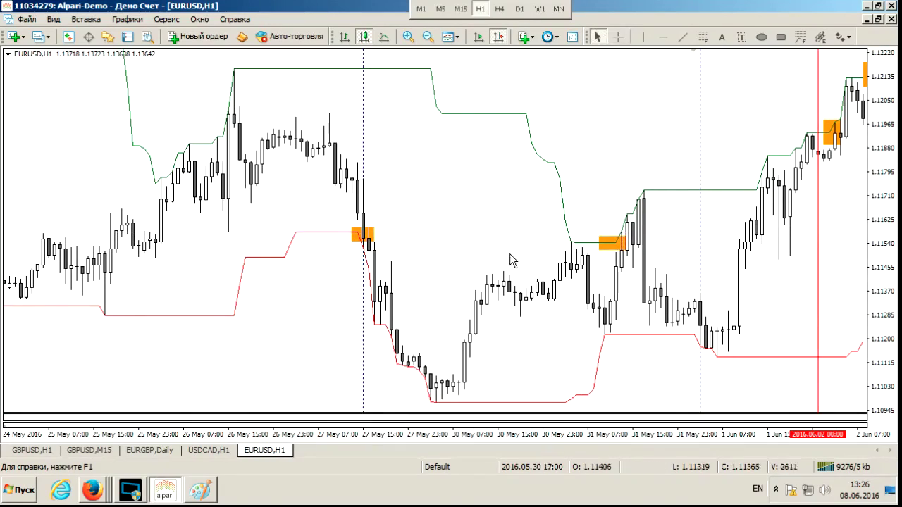
# Measure the drop from trade 5's entry marker to the price low around 30 May with the crosshair.
pyautogui.middleClick(371, 232)
pyautogui.moveTo(371, 233); pyautogui.dragTo(426, 394)
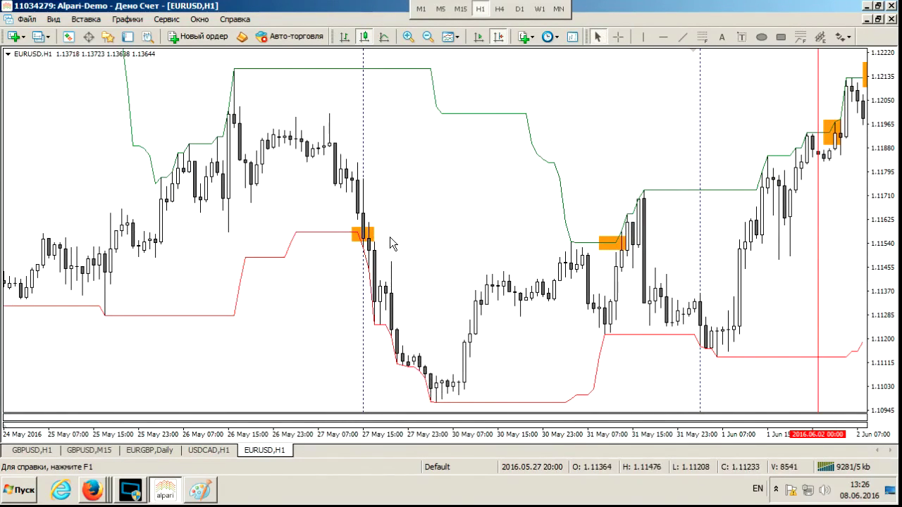
pyautogui.middleClick(437, 382)
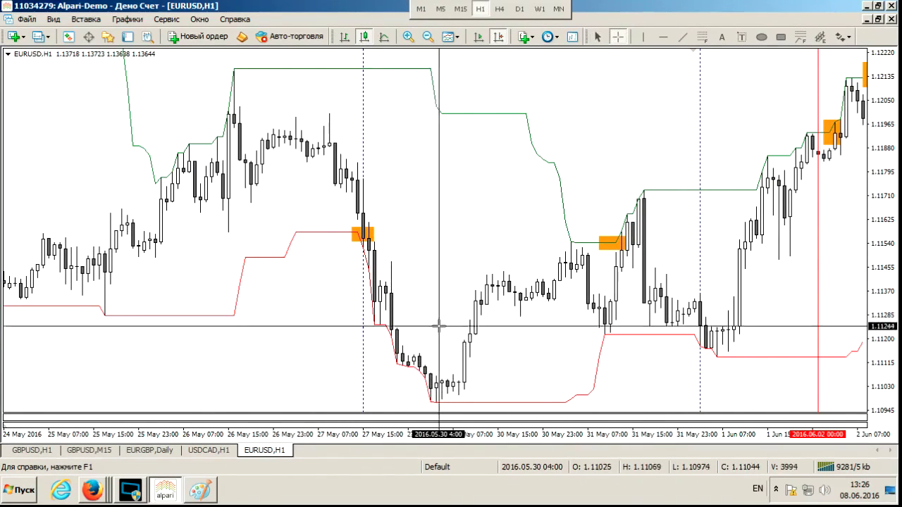
pyautogui.click(469, 353)
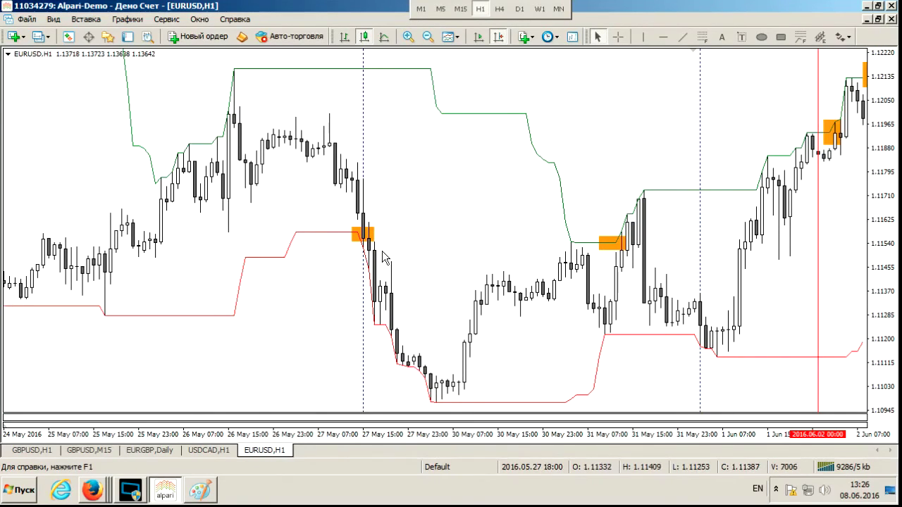
# Check trade 5's exit price in the Firefox spreadsheet, and inspect the price level at its 31 May exit marker in the Alpari terminal.
pyautogui.click(91, 491)
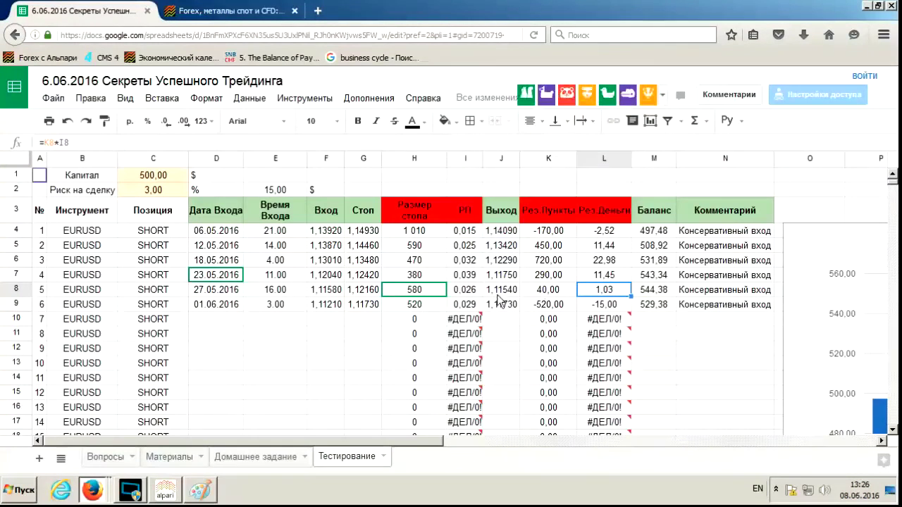
pyautogui.click(508, 290)
pyautogui.click(164, 491)
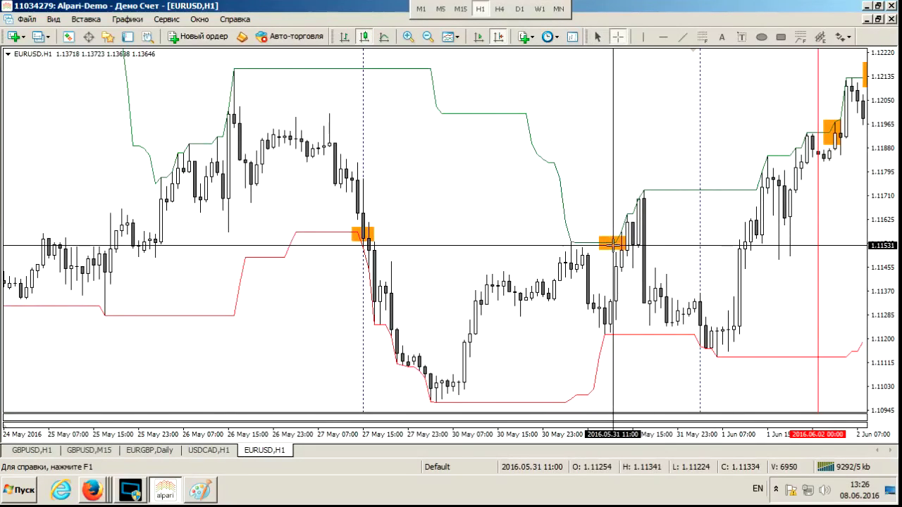
pyautogui.click(613, 245)
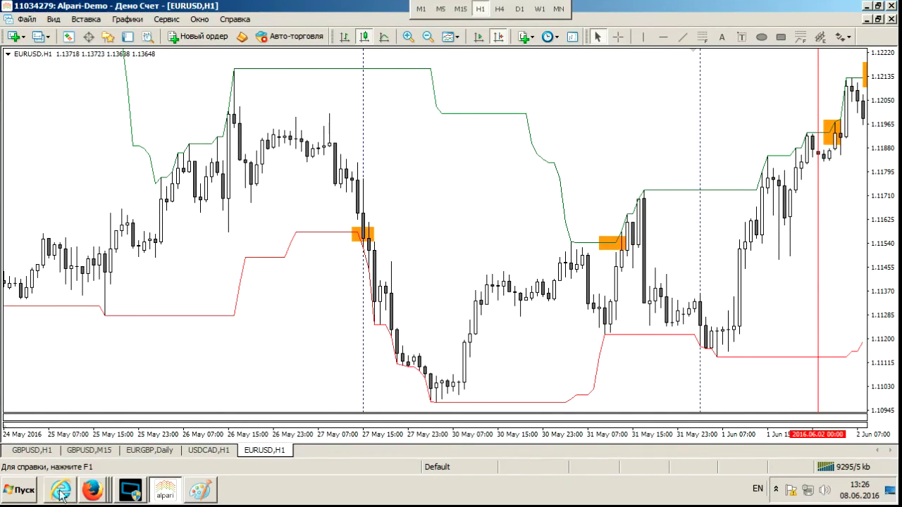
# Return to the spreadsheet in Firefox and set trade 5's exit price to 1,1118.
pyautogui.click(105, 493)
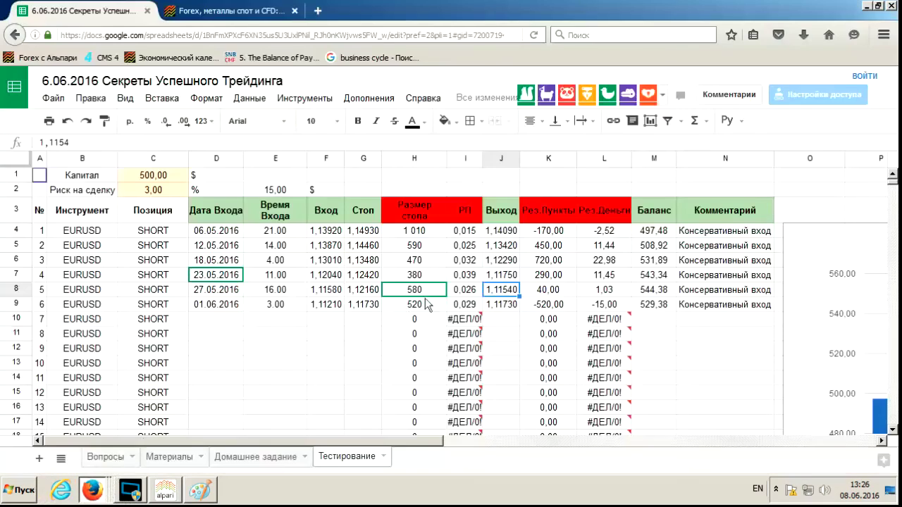
pyautogui.write('1.11')
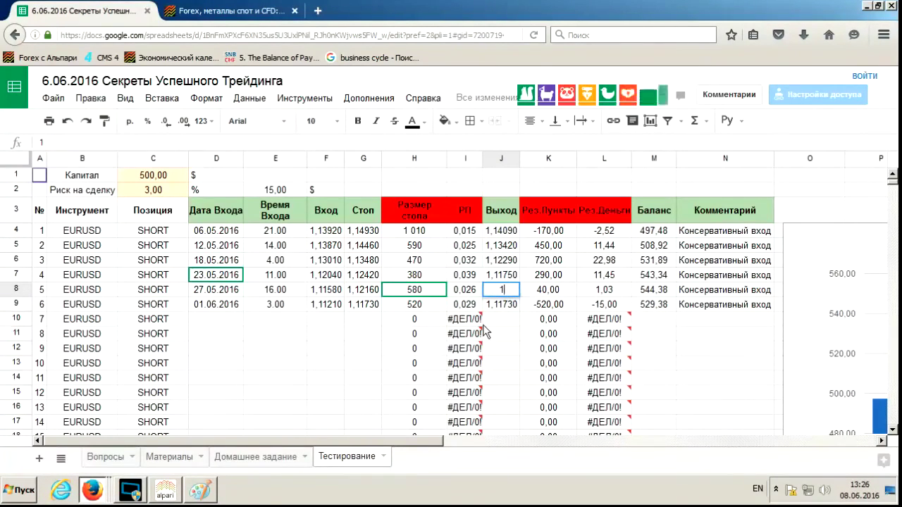
pyautogui.press('BackSpace')
pyautogui.press('BackSpace')
pyautogui.press('BackSpace')
pyautogui.write('.1118')
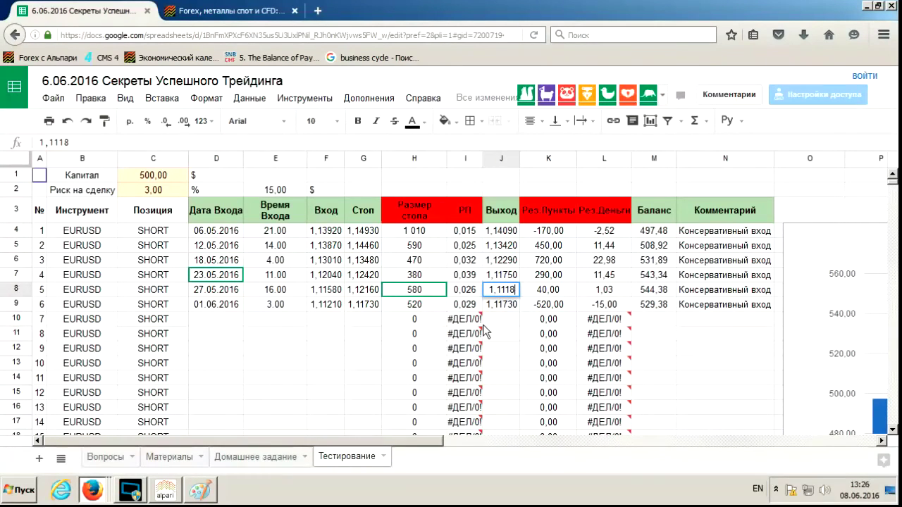
pyautogui.press('Return')
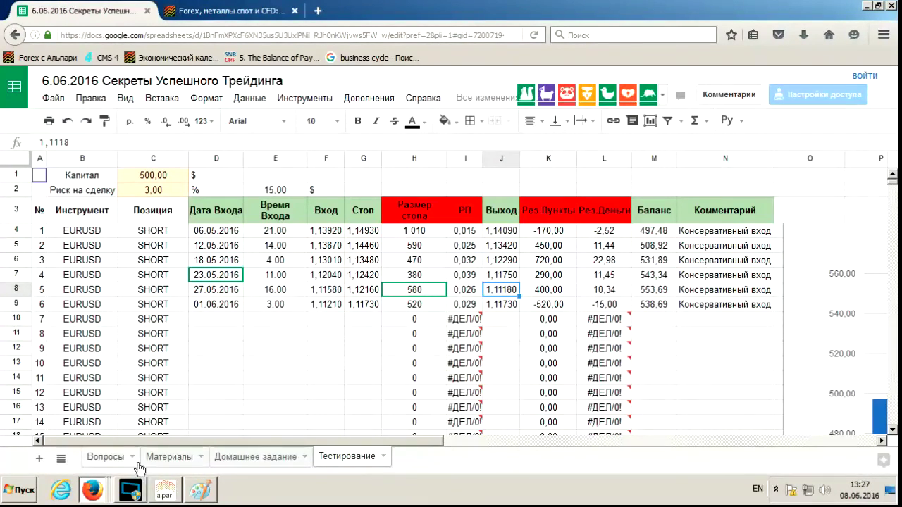
# Consult the EURUSD chart in the Alpari terminal, set trade 5's exit price to 1,1104 in the spreadsheet, and check its balance.
pyautogui.click(163, 490)
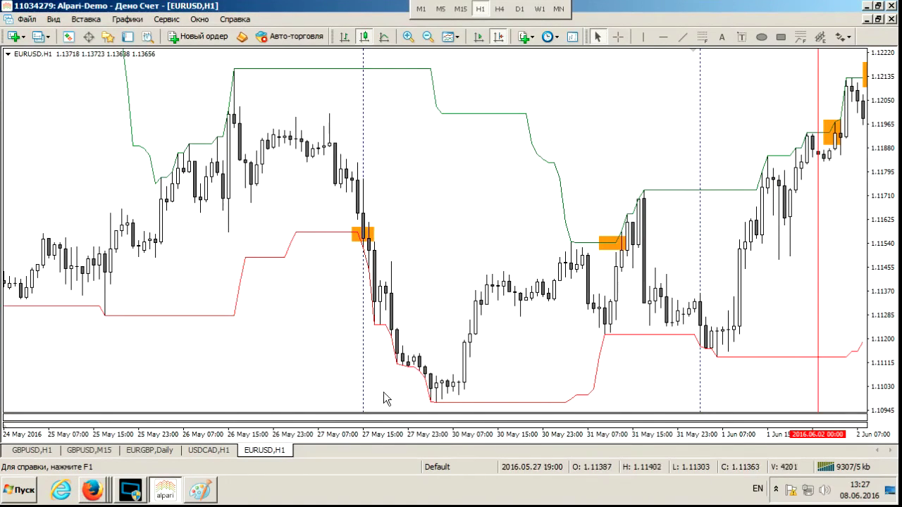
pyautogui.click(97, 493)
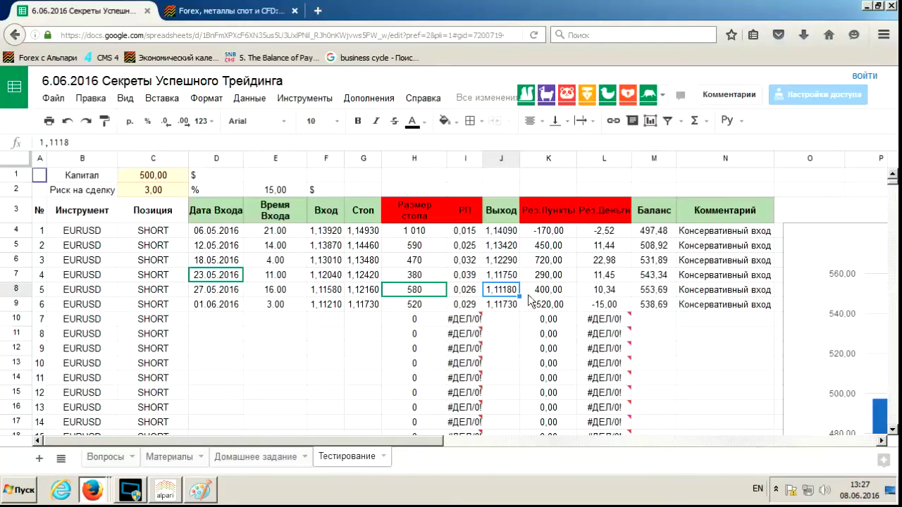
pyautogui.write('1.1104')
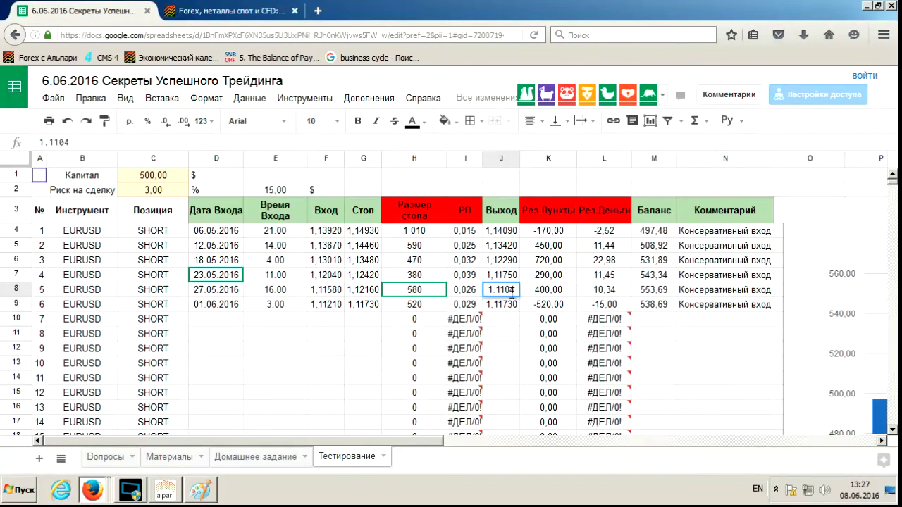
pyautogui.press('BackSpace')
pyautogui.press('BackSpace')
pyautogui.press('BackSpace')
pyautogui.write('104')
pyautogui.press('Return')
pyautogui.click(662, 291)
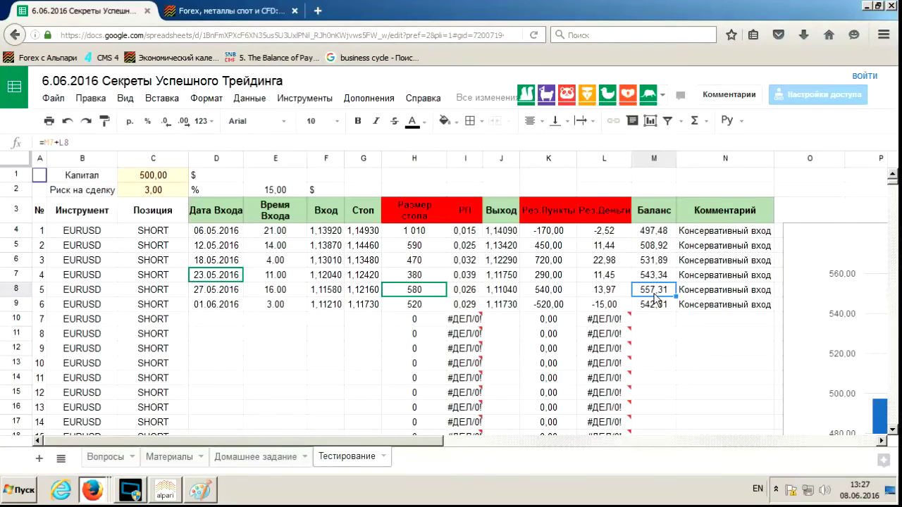
# Mark the alternative exit near the 30 May low with a small rectangle in the Alpari terminal, and measure to the 31 May exit marker.
pyautogui.click(172, 491)
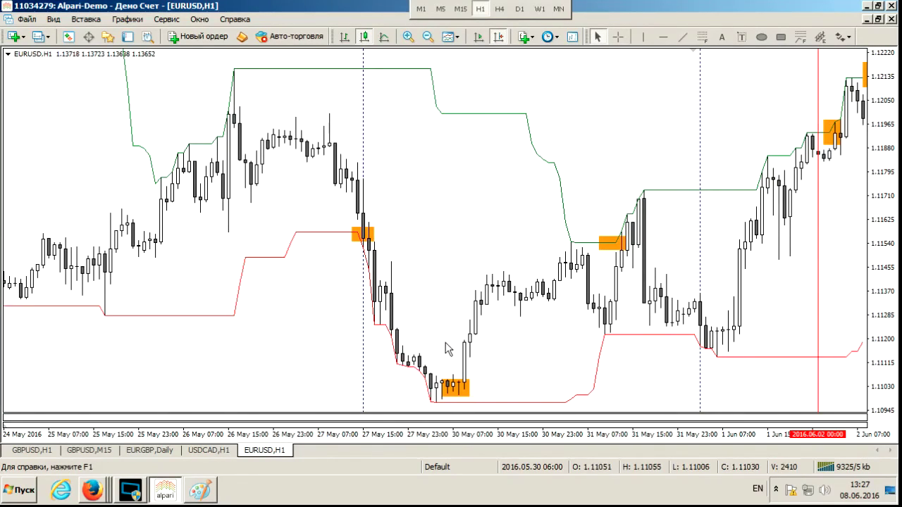
pyautogui.hotkey('ctrl', 'f')
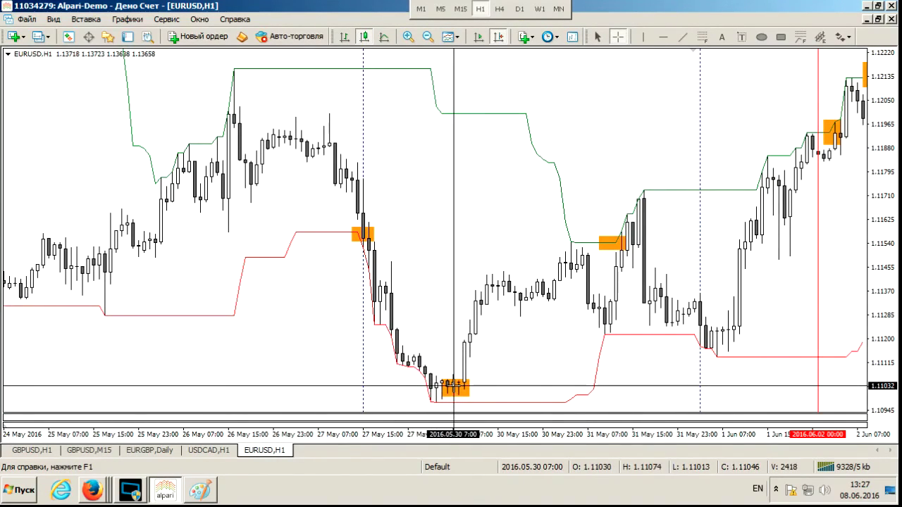
pyautogui.click(454, 390)
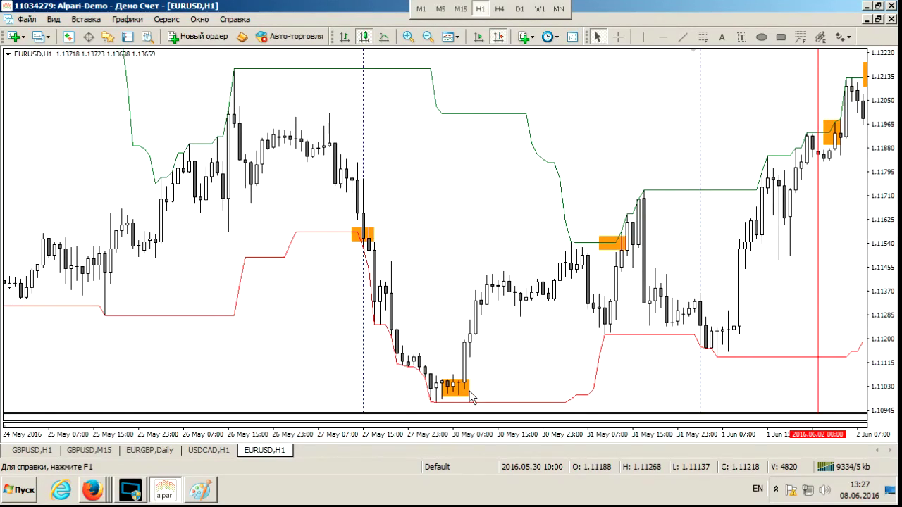
pyautogui.middleClick(458, 383)
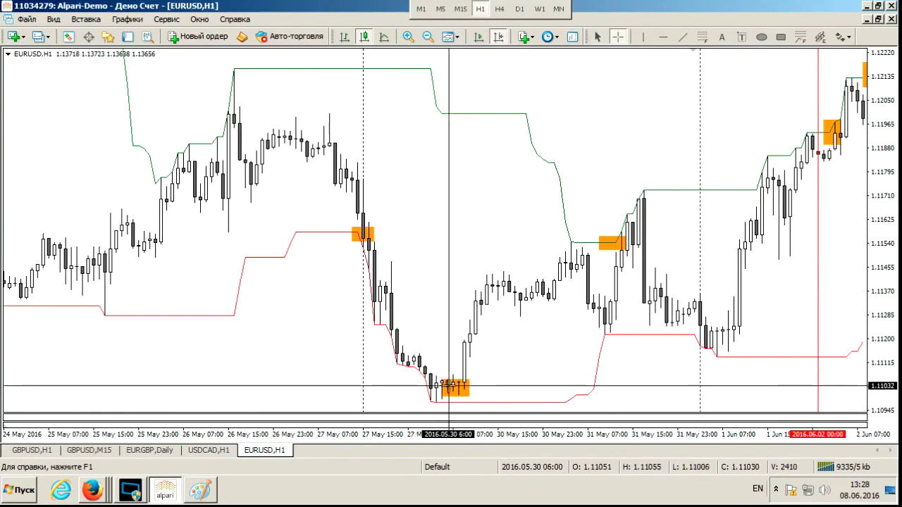
pyautogui.moveTo(458, 384); pyautogui.dragTo(613, 248)
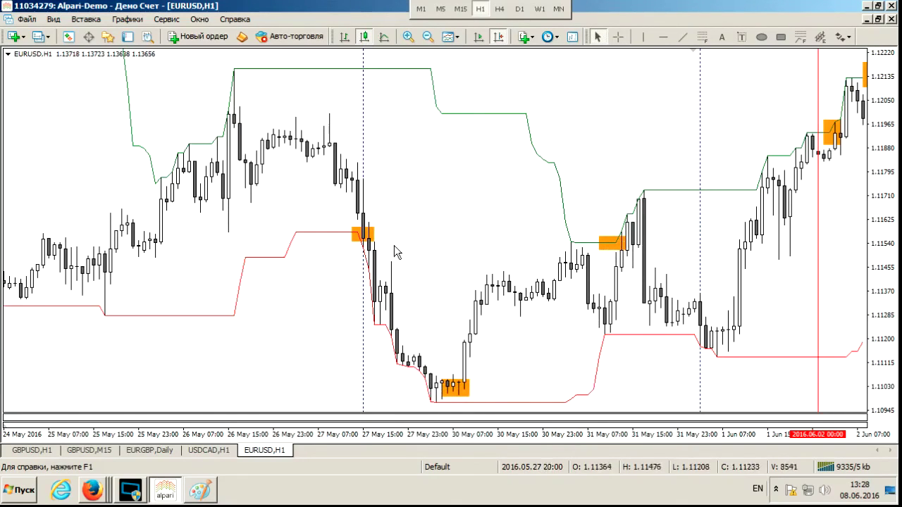
pyautogui.middleClick(621, 274)
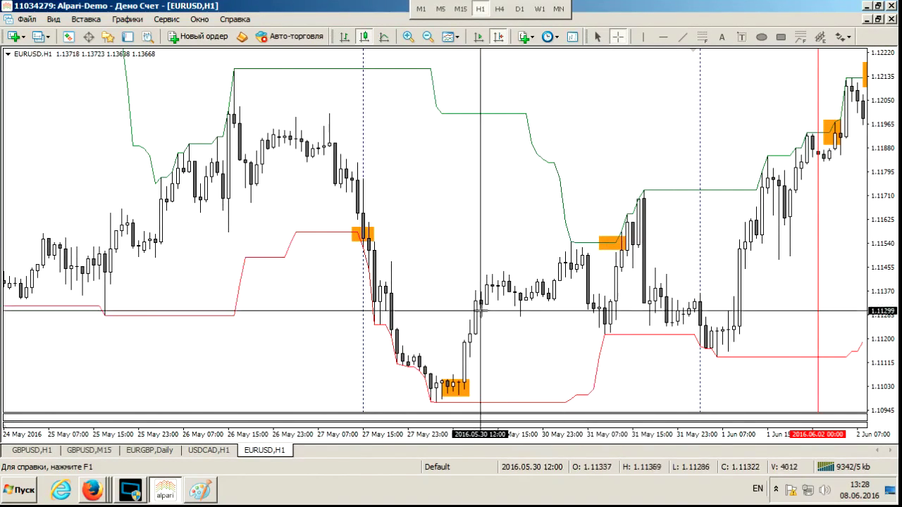
pyautogui.moveTo(450, 392); pyautogui.dragTo(588, 243)
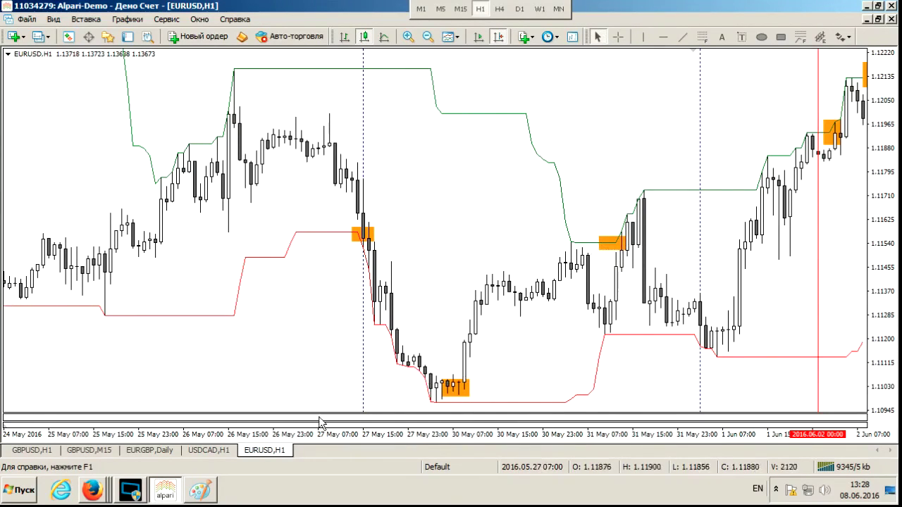
# Switch to the spreadsheet in Firefox and undo the last two changes to trade 5's exit price.
pyautogui.click(91, 490)
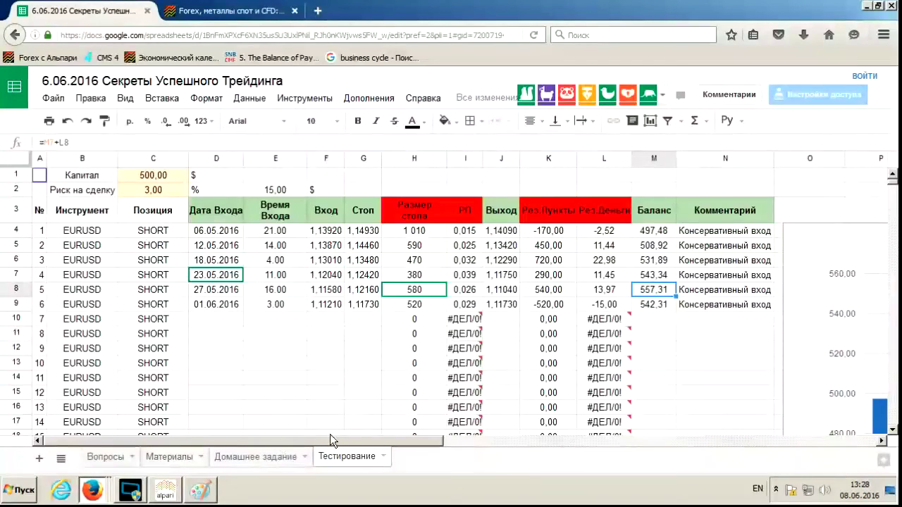
pyautogui.hotkey('ctrl', 'z')
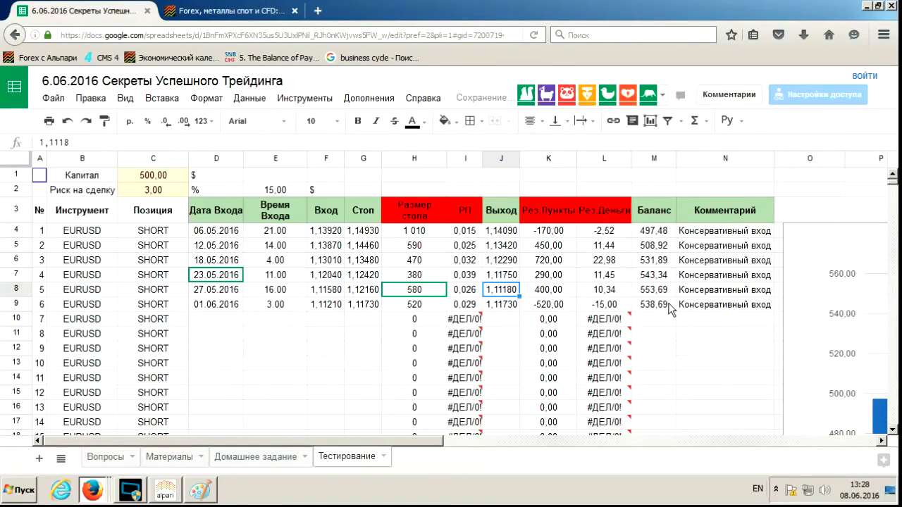
pyautogui.hotkey('ctrl', 'z')
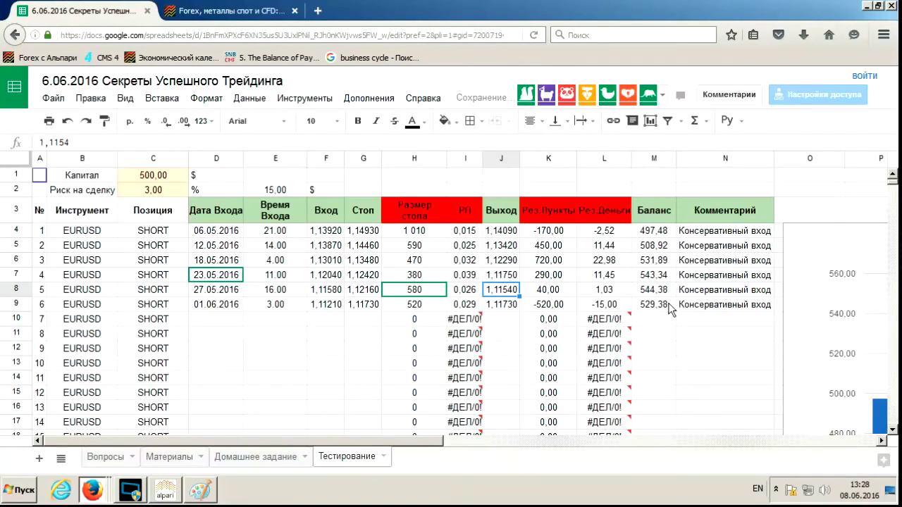
# Review trade 5's balance and trade 6's money result in the spreadsheet against the EURUSD chart, ending in the Alpari terminal.
pyautogui.click(165, 490)
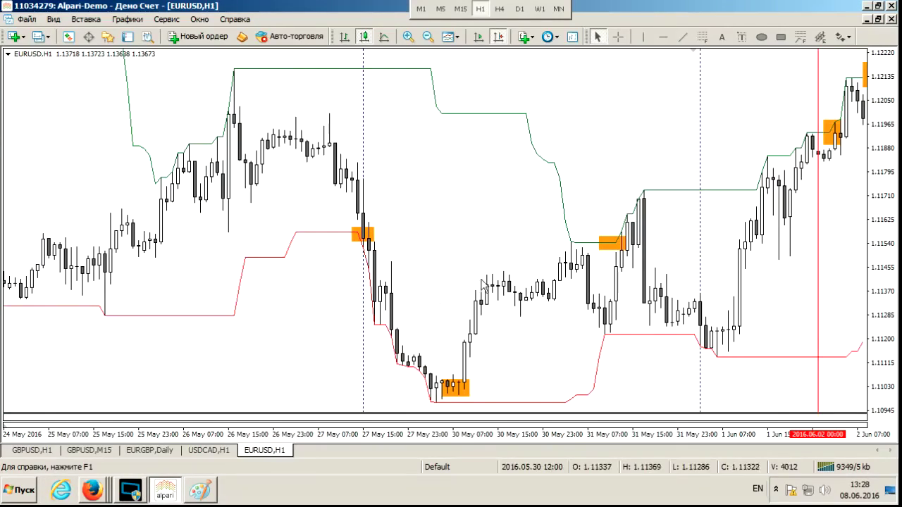
pyautogui.click(95, 491)
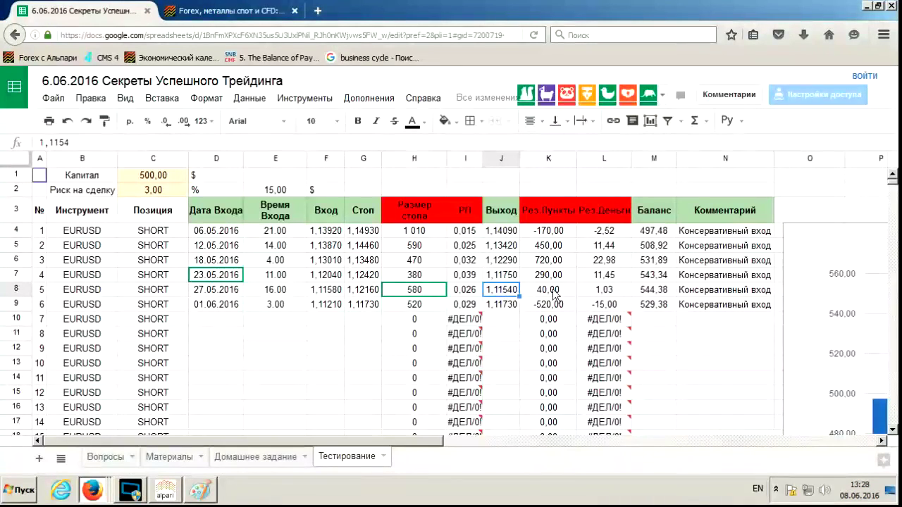
pyautogui.click(650, 294)
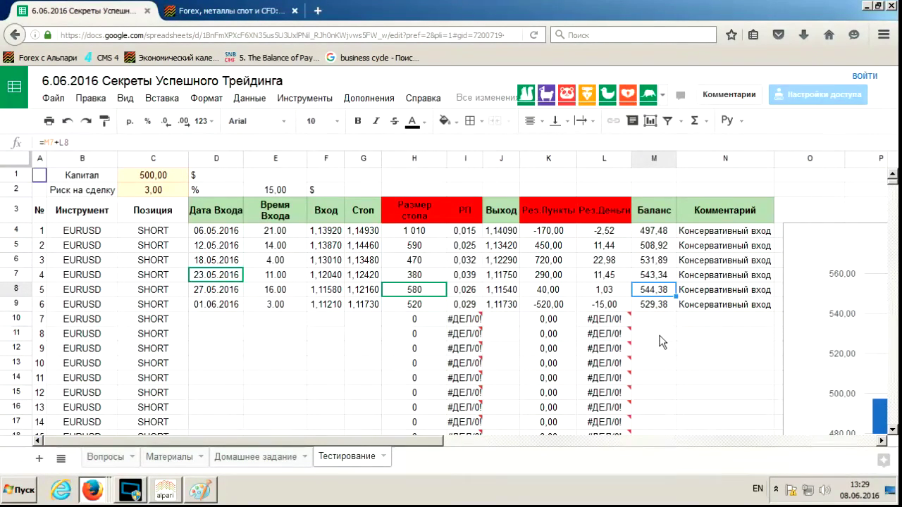
pyautogui.click(624, 306)
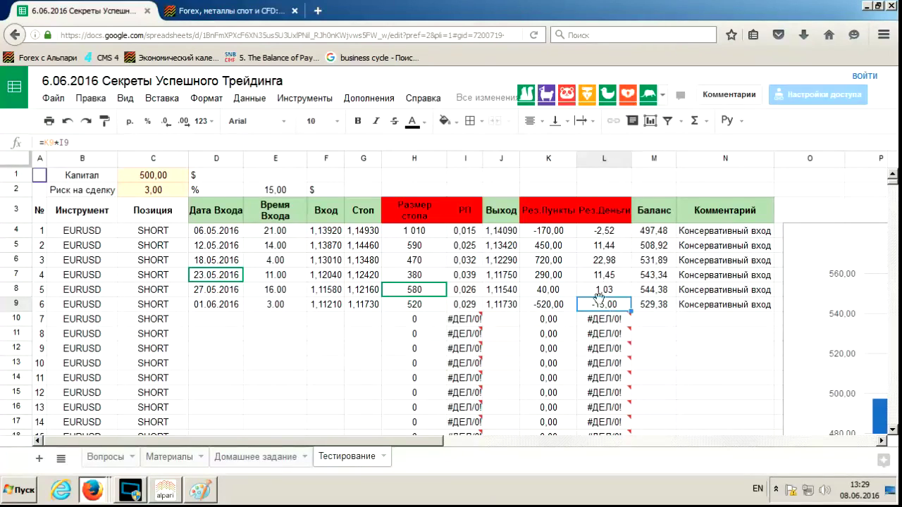
pyautogui.click(202, 323)
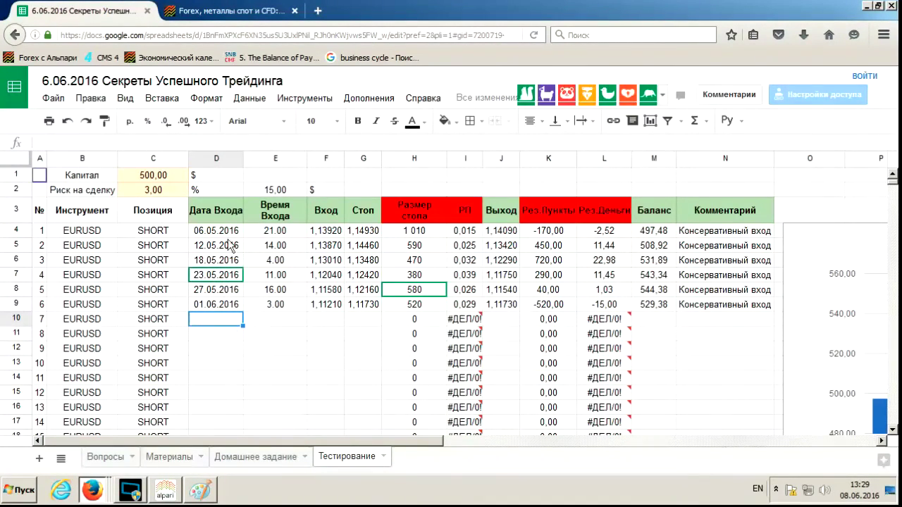
pyautogui.click(165, 490)
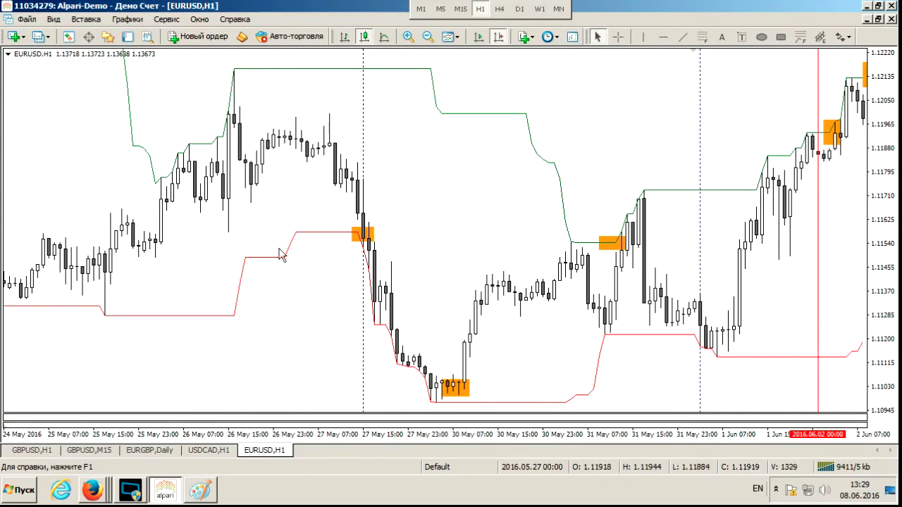
# Measure the distance on the EURUSD chart from the 27 May entry marker to the alternative exit marker near the 30 May low.
pyautogui.middleClick(371, 232)
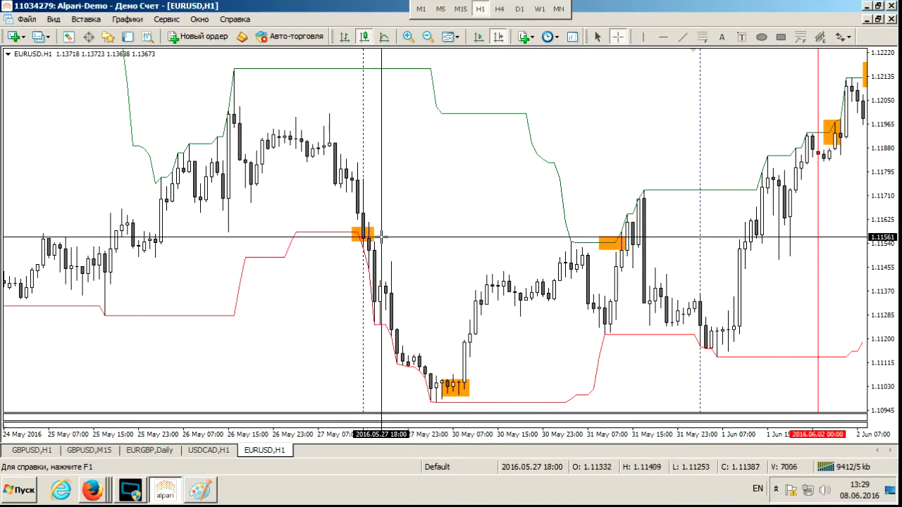
pyautogui.moveTo(371, 232); pyautogui.dragTo(451, 381)
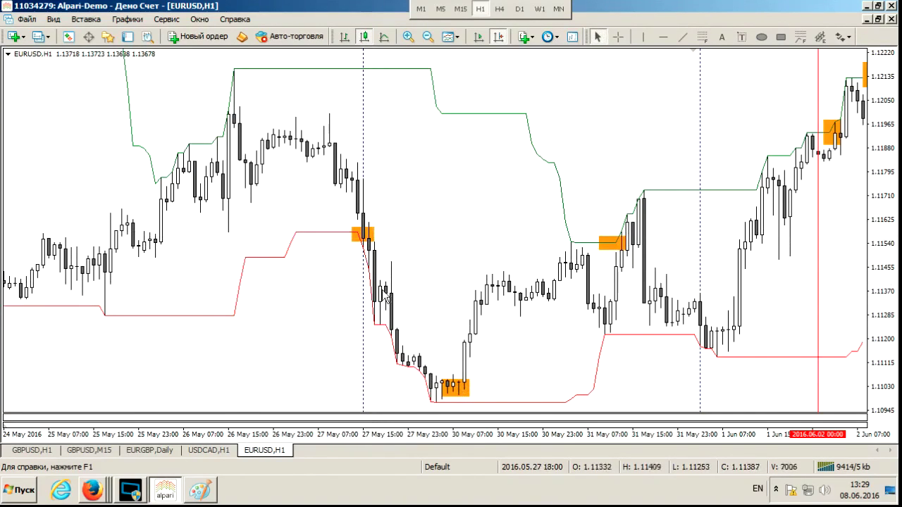
pyautogui.middleClick(371, 232)
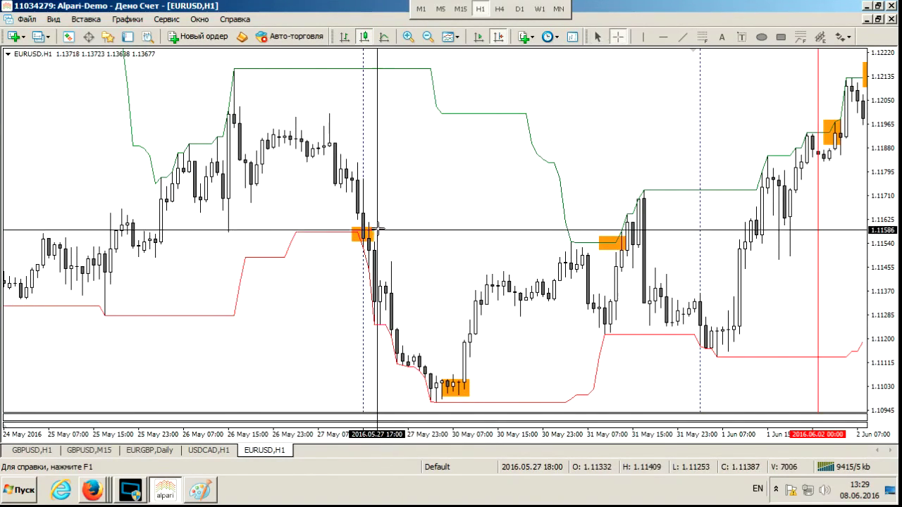
pyautogui.moveTo(372, 231); pyautogui.dragTo(452, 382)
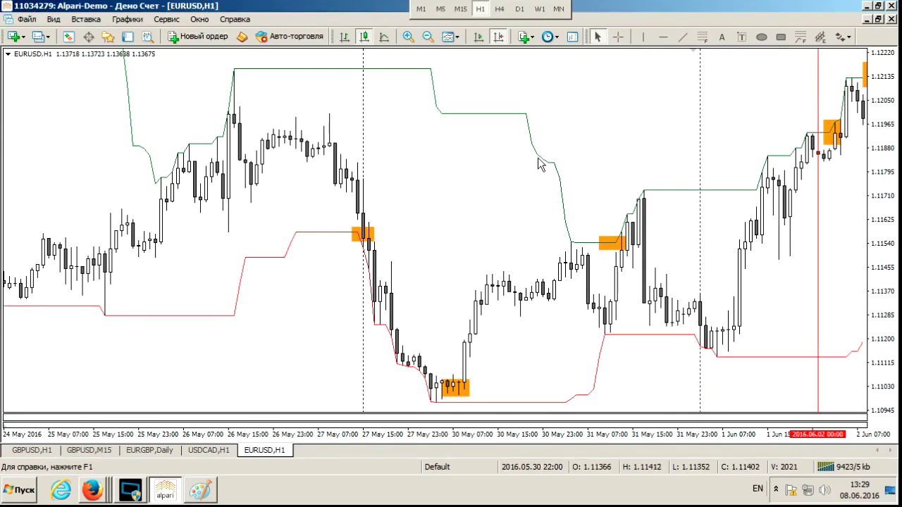
# Review the logged trades in the Firefox spreadsheet against the EURUSD chart, ending in the Alpari terminal with the crosshair near the 30 May low.
pyautogui.scroll(-2, 521, 178)
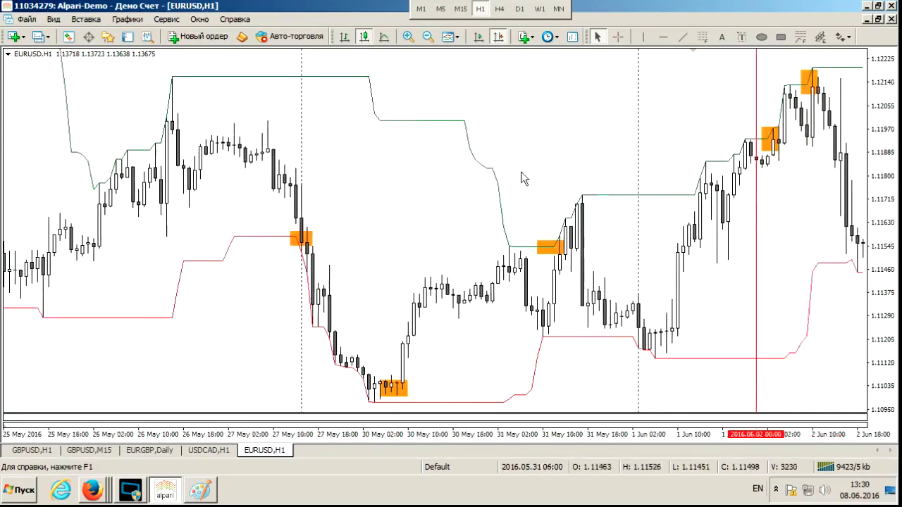
pyautogui.click(99, 493)
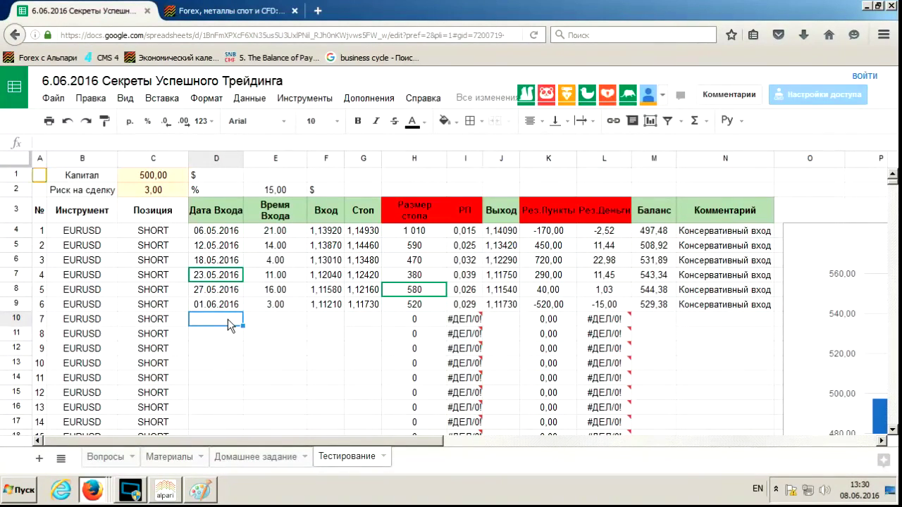
pyautogui.click(165, 490)
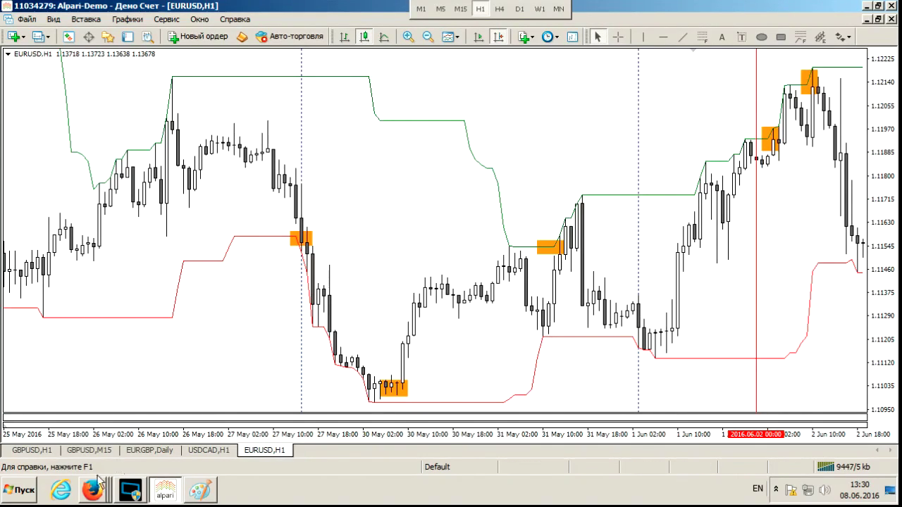
pyautogui.click(81, 495)
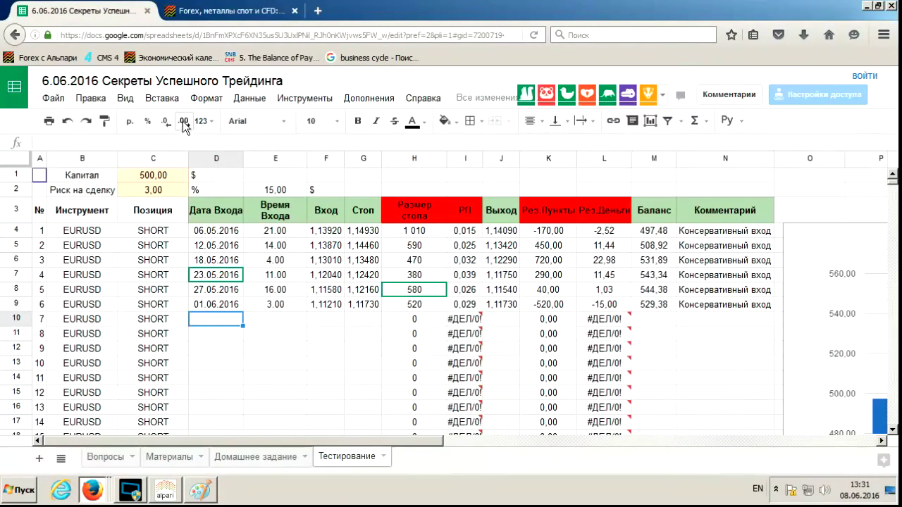
pyautogui.click(164, 491)
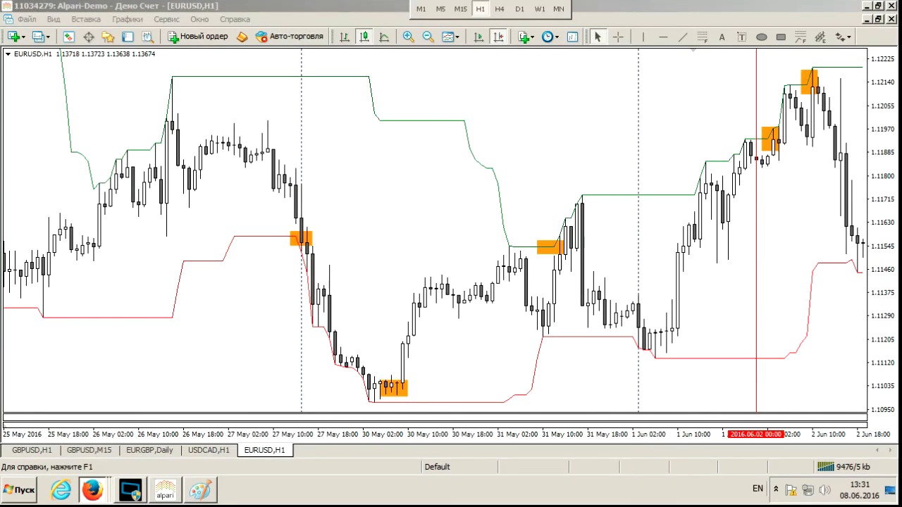
pyautogui.click(345, 259)
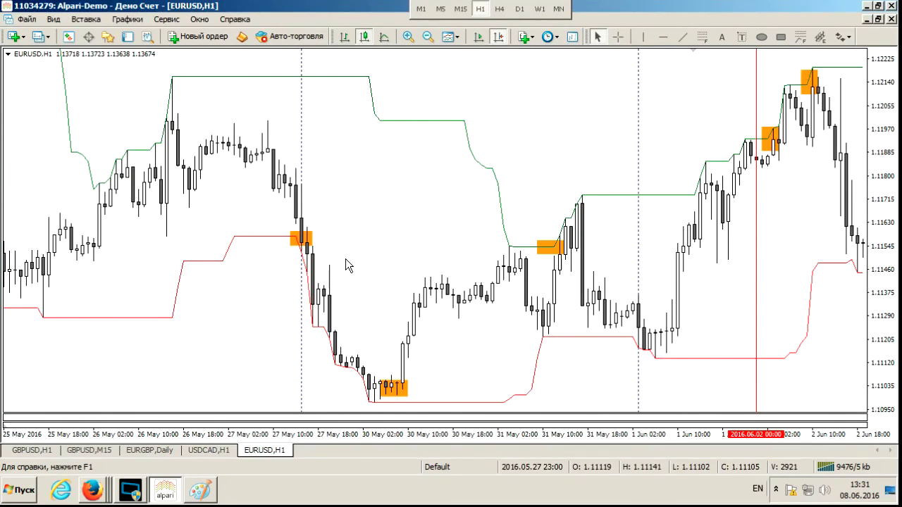
pyautogui.middleClick(379, 349)
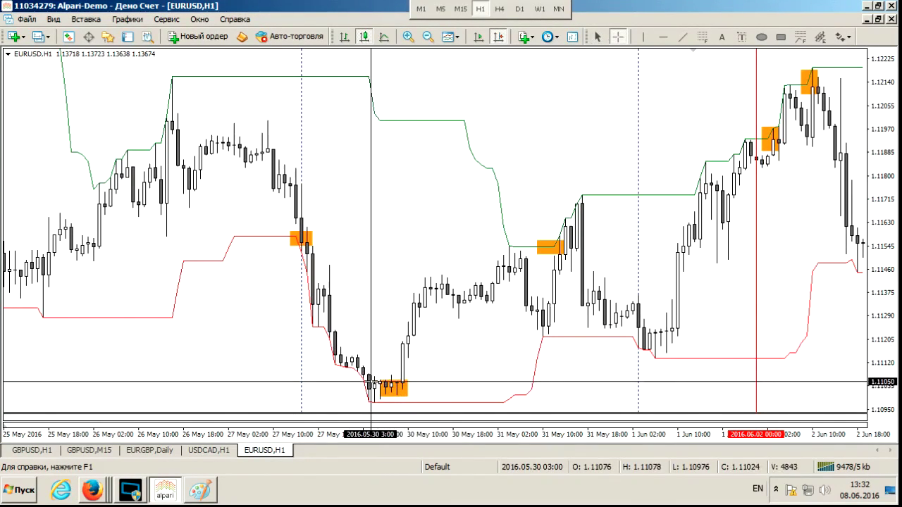